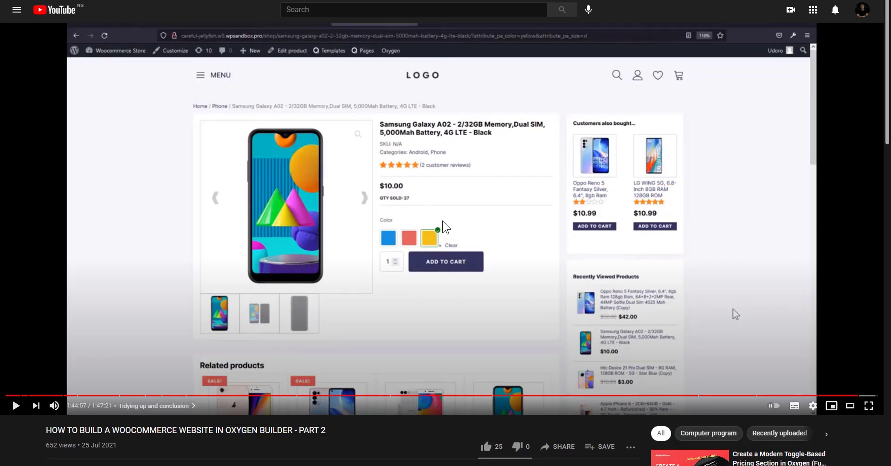
Examine the viewer comments below the part 2 WooCommerce website tutorial video.
scroll(337, 362, down, 9)
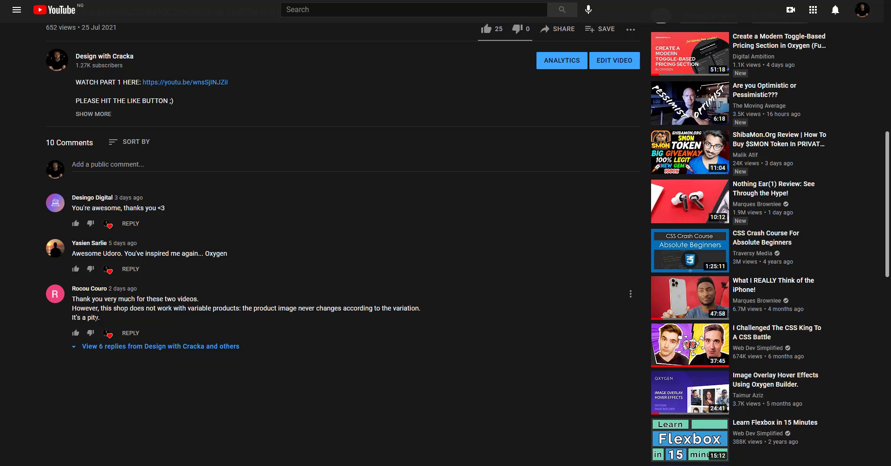
scroll(315, 310, up, 9)
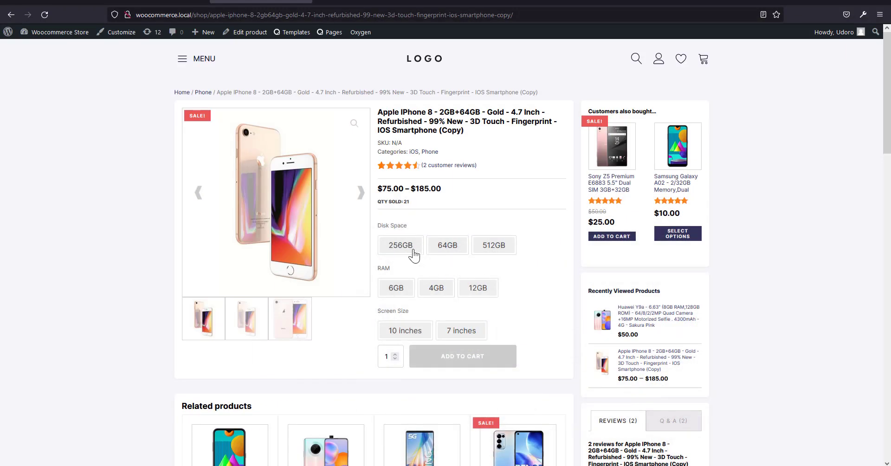
Preview the iPhone 8 variation with 256GB disk space, 6GB RAM and a 7 inches screen.
click(412, 247)
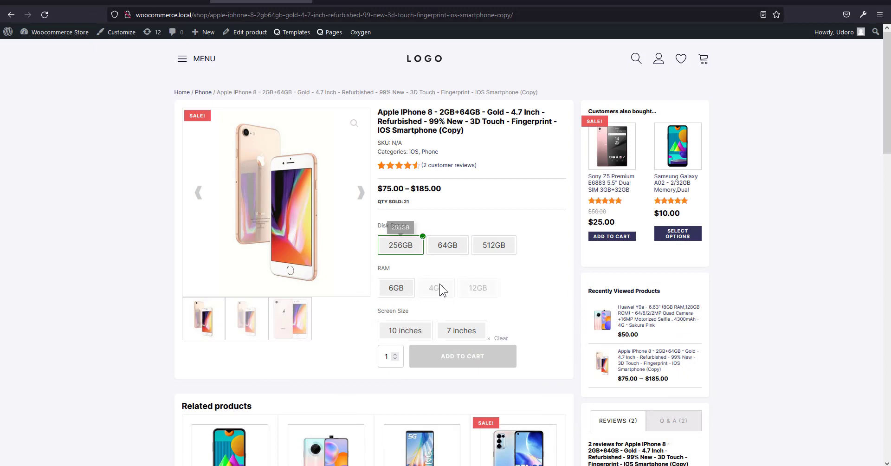
click(415, 250)
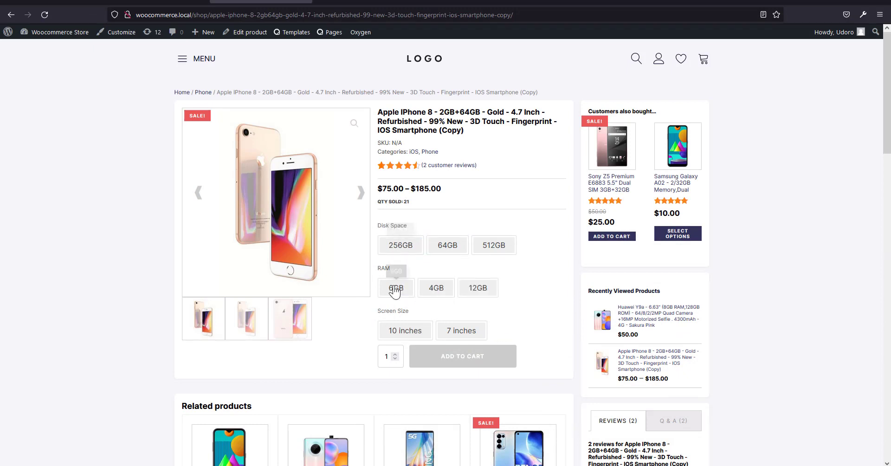
click(404, 246)
click(396, 288)
click(461, 337)
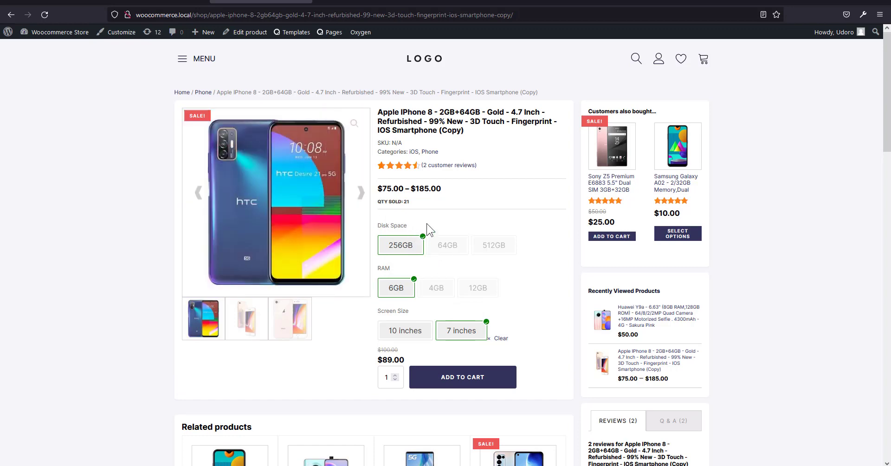
Switch the previewed variation to 64GB disk space and 4GB RAM, and clear all selected options.
click(413, 251)
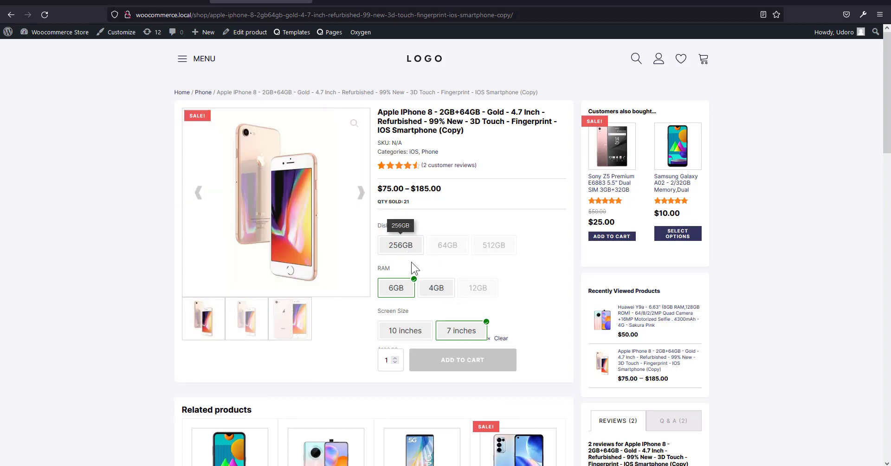
click(398, 290)
click(463, 251)
click(437, 291)
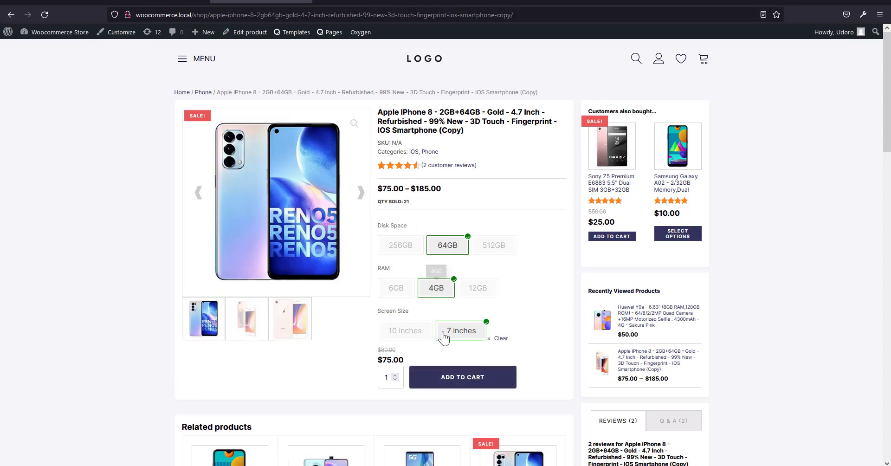
click(455, 251)
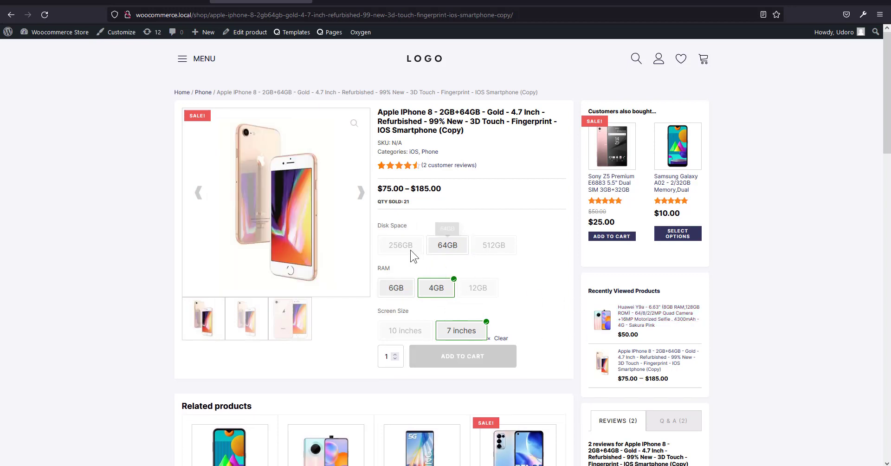
click(454, 330)
click(437, 290)
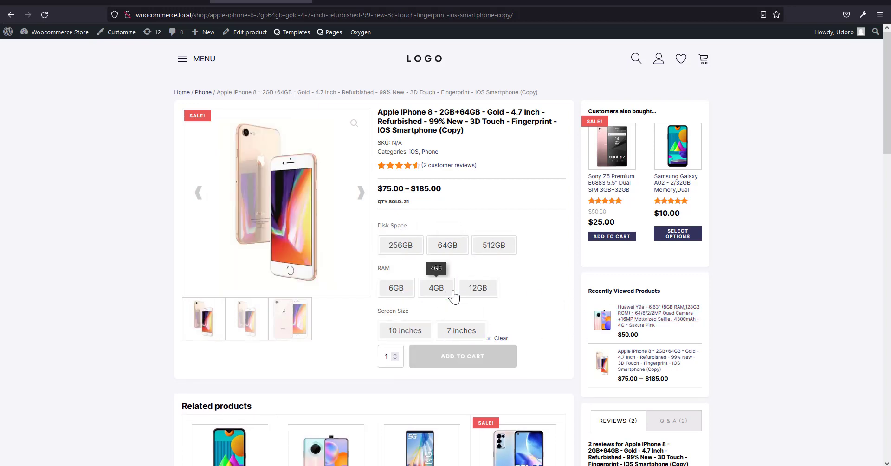
Preview the variation with 256GB disk space, 6GB RAM and a 10 inches screen, and deselect its options.
click(409, 253)
click(399, 292)
click(397, 332)
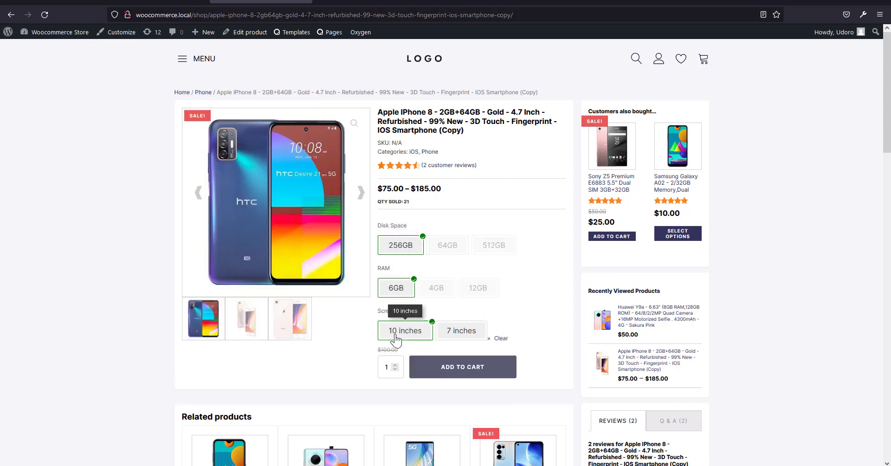
click(410, 249)
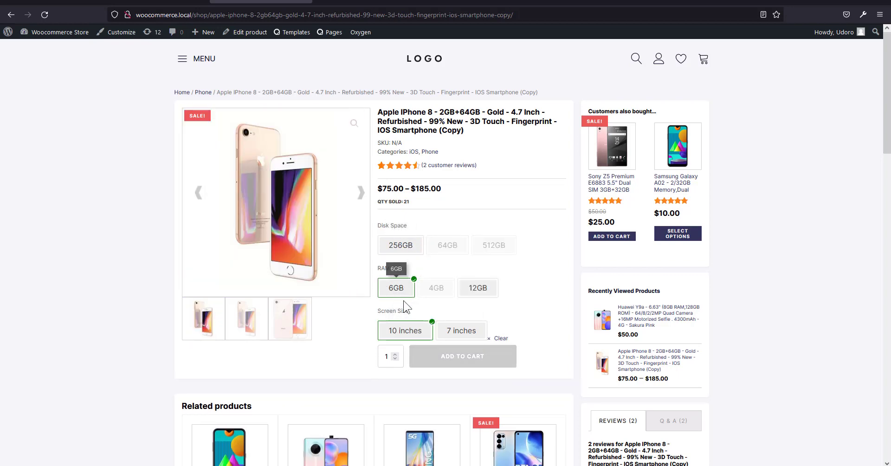
click(396, 288)
click(404, 331)
Open the iPhone 8 product for editing and expand its 512GB, 12GB, 10 inches variation.
click(248, 36)
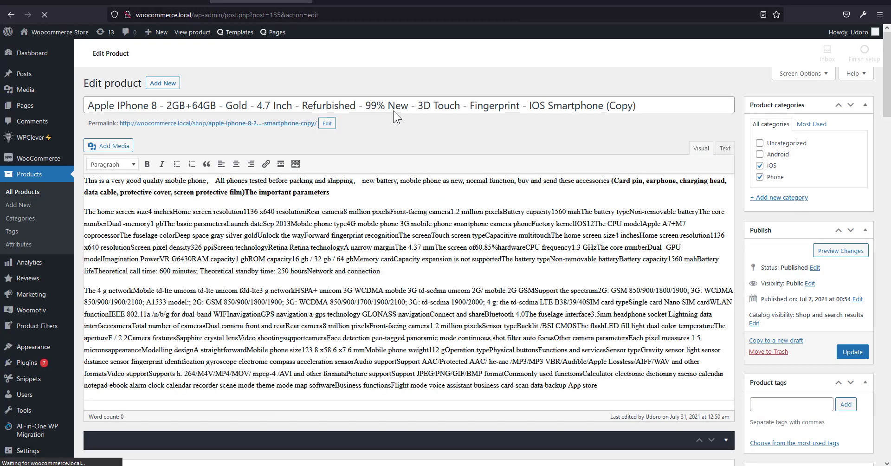
scroll(710, 259, down, 8)
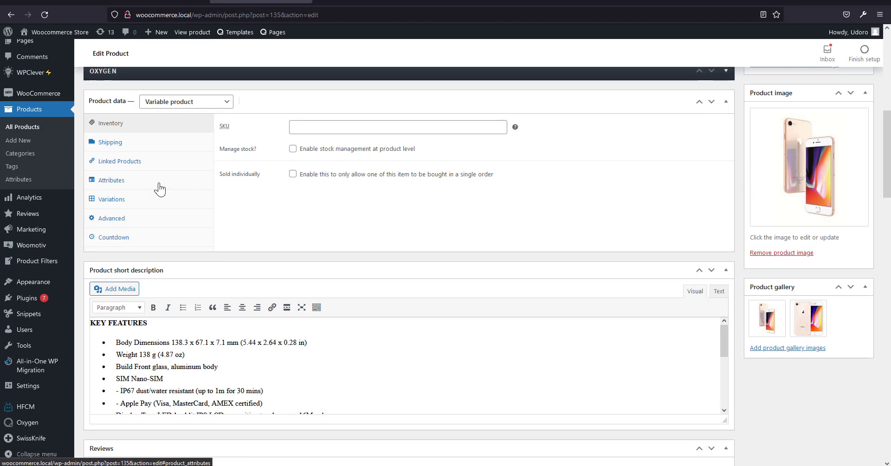
click(126, 203)
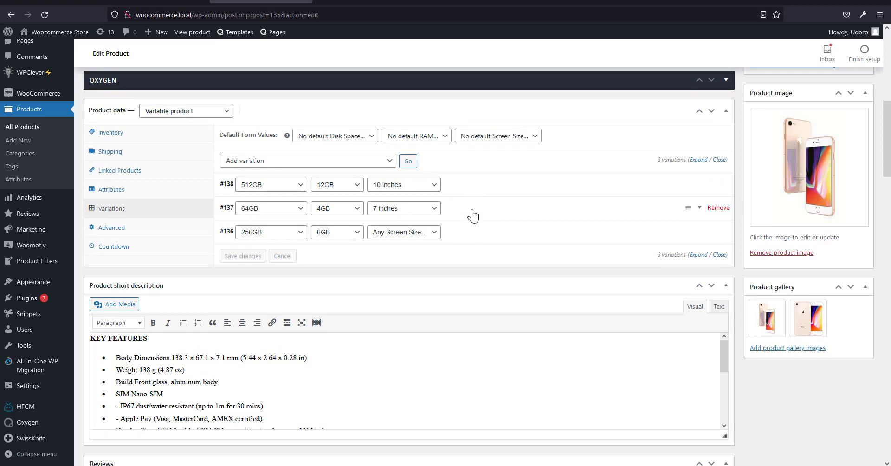
click(493, 192)
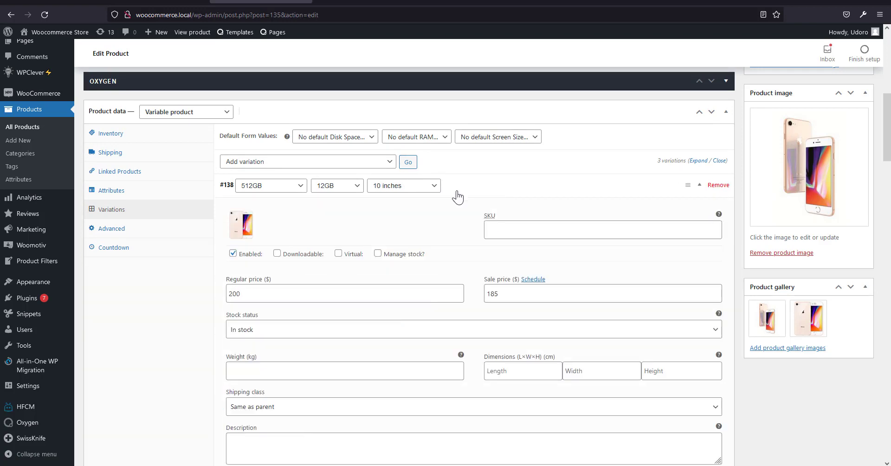
scroll(277, 234, down, 5)
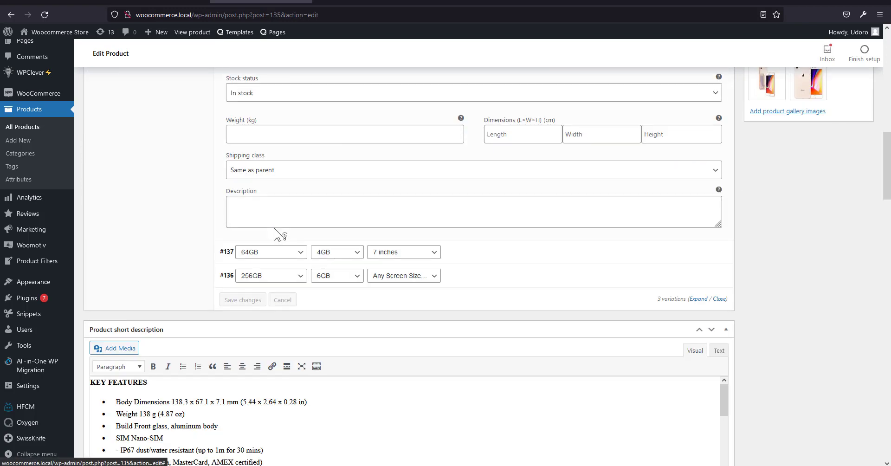
Remove the 64GB variation's image and set the Reno5 phone picture from the media library as its variation image.
click(502, 260)
scroll(348, 253, down, 3)
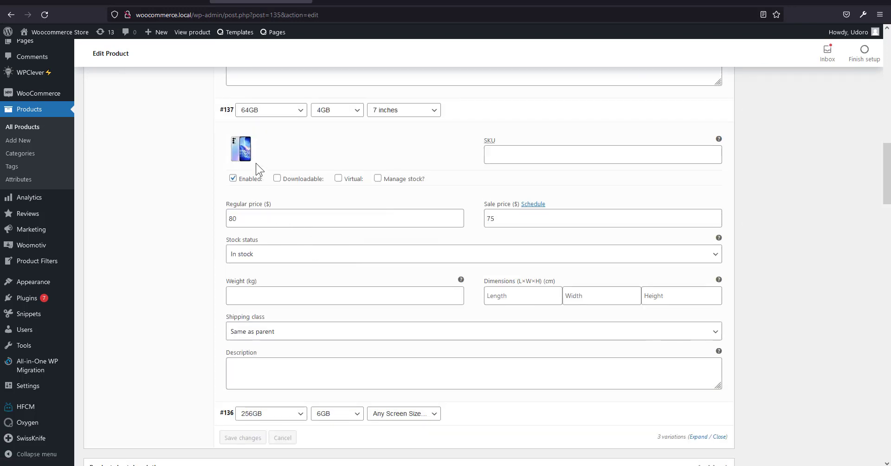
click(241, 152)
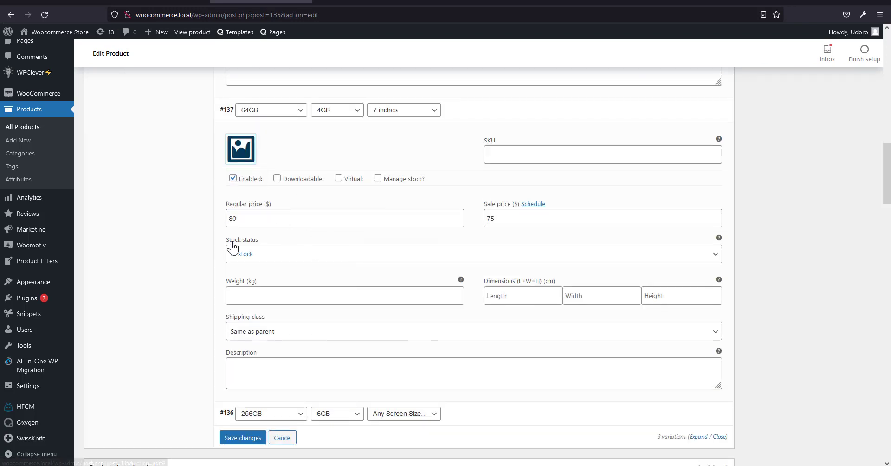
click(239, 160)
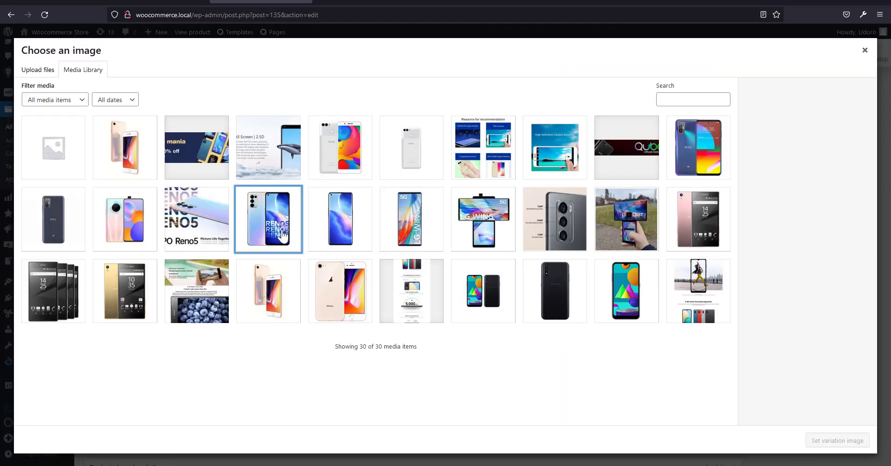
click(282, 233)
click(838, 440)
Expand the 256GB, 6GB variation and examine the images and prices assigned to the product's three variations.
scroll(489, 317, up, 10)
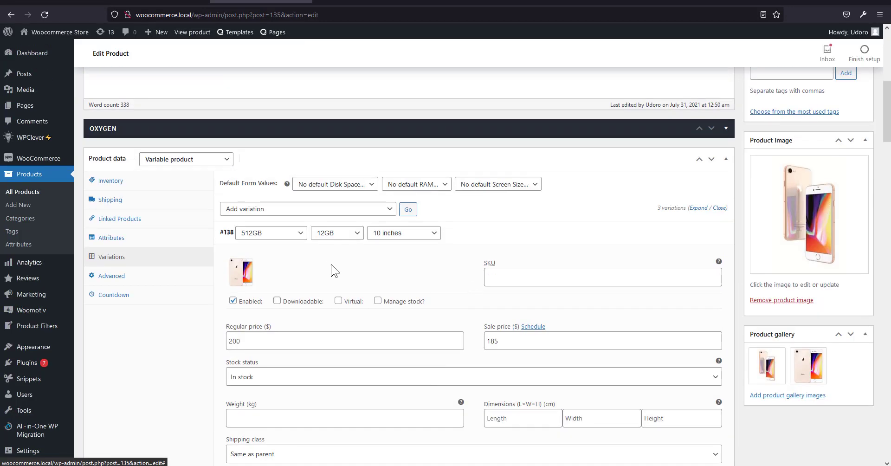
scroll(334, 271, down, 15)
scroll(440, 287, up, 5)
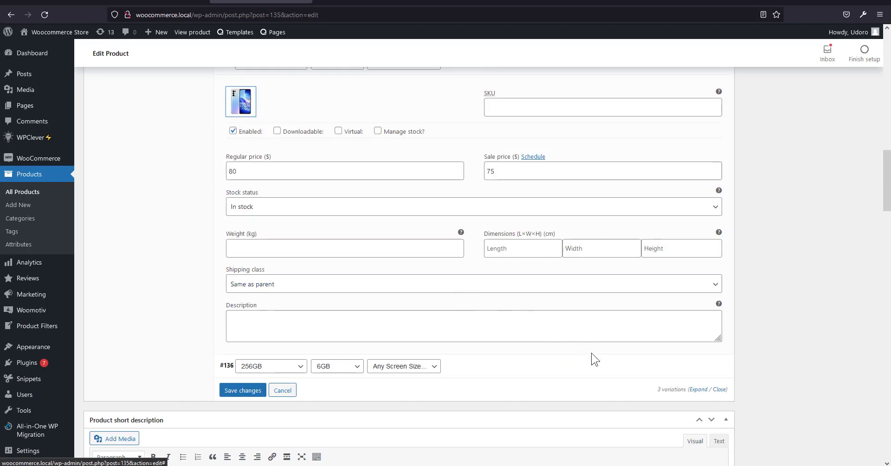
click(473, 362)
scroll(325, 301, down, 3)
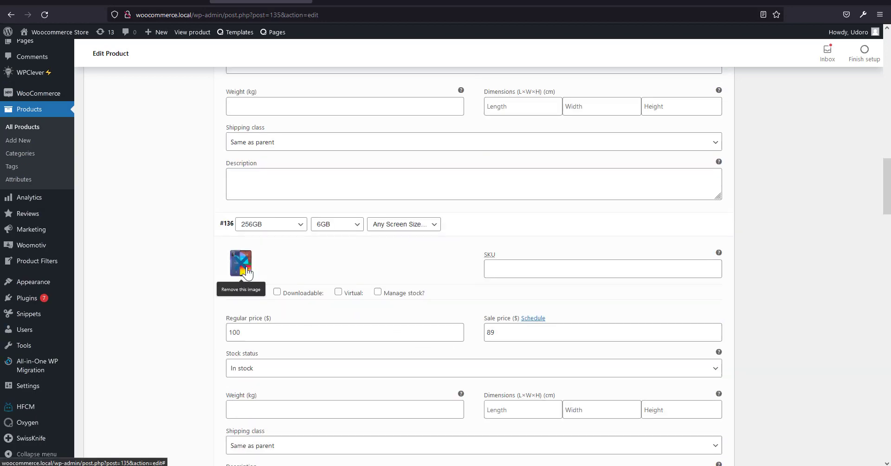
scroll(373, 330, up, 10)
scroll(373, 329, down, 12)
scroll(373, 329, up, 5)
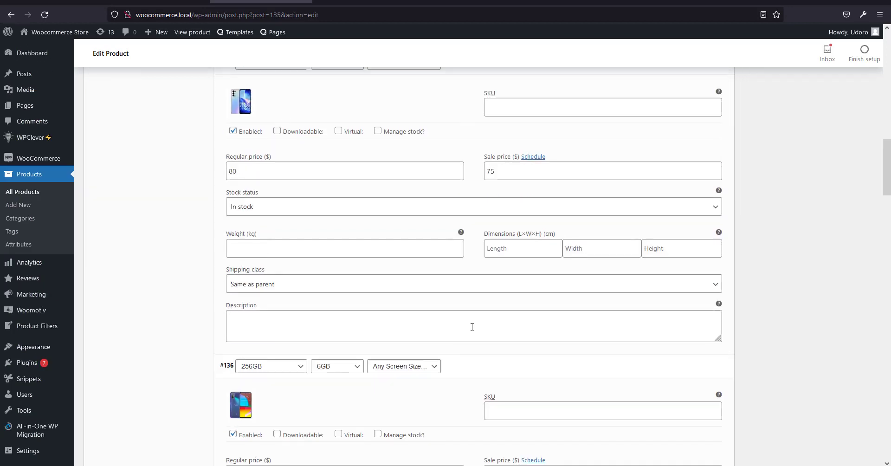
scroll(472, 327, down, 7)
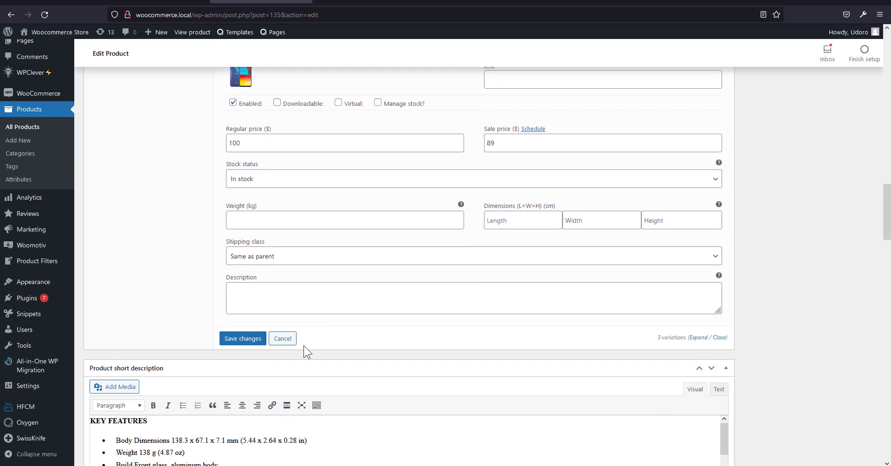
scroll(673, 344, up, 20)
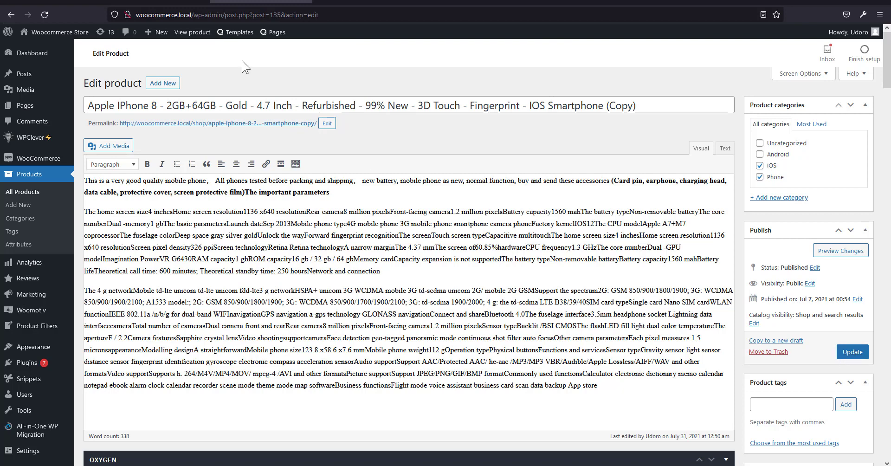
View the product in the store and select 256GB disk space, 6GB RAM and the 7 inches screen.
click(193, 35)
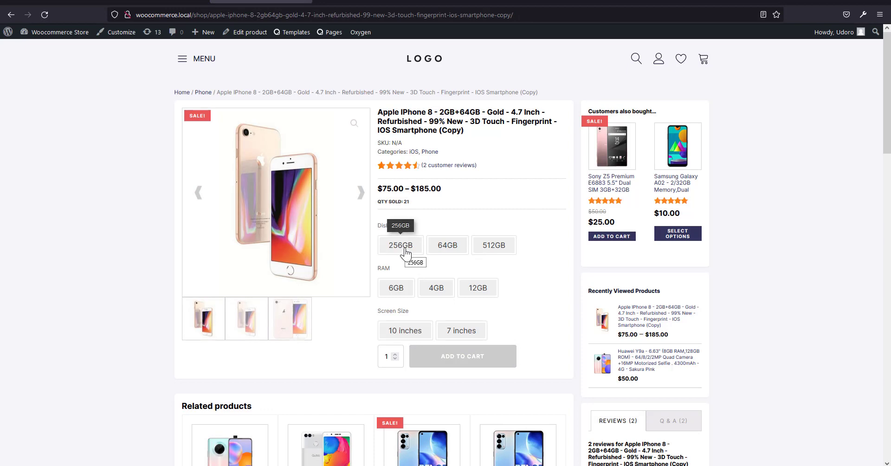
click(406, 254)
click(399, 290)
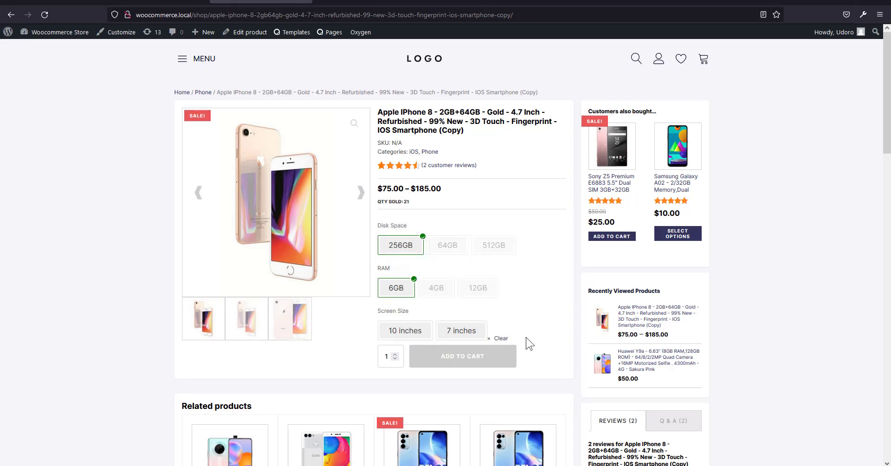
click(464, 332)
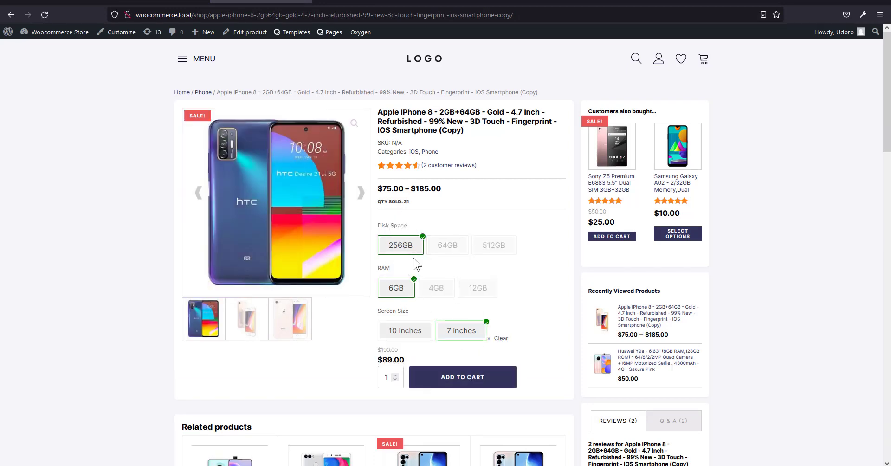
Deselect the 7 inches, 6GB and 256GB options and dismiss the recent purchase notification.
click(462, 331)
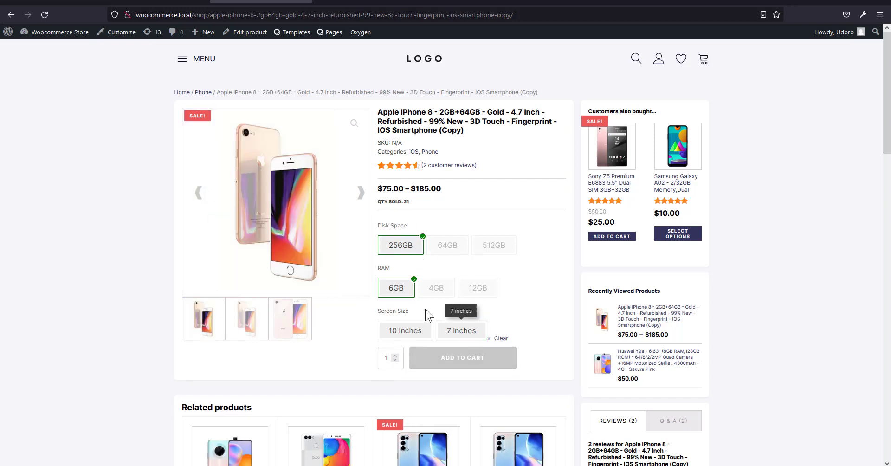
click(402, 297)
click(413, 256)
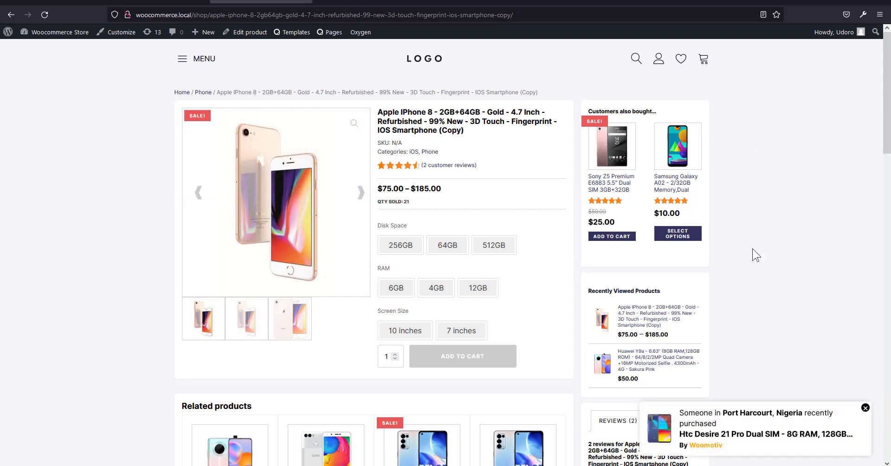
click(866, 407)
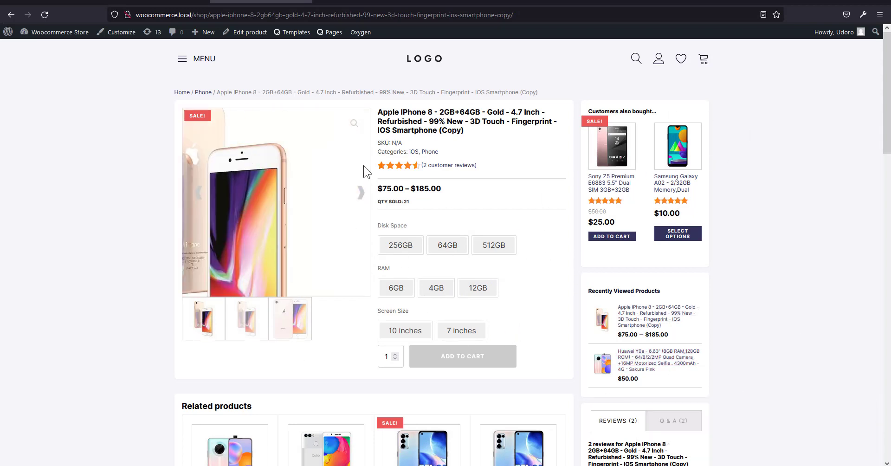
Switch to the demo.local store and open its full cart page from the shopping cart drawer.
key(ctrl+Tab)
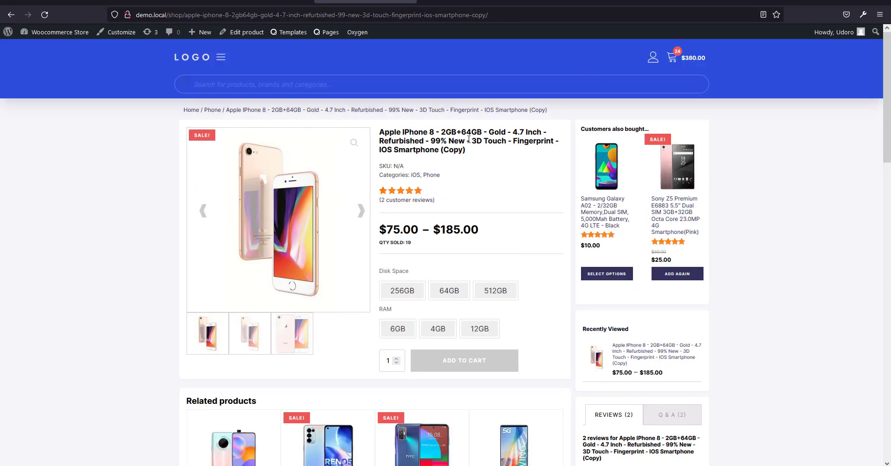
click(694, 61)
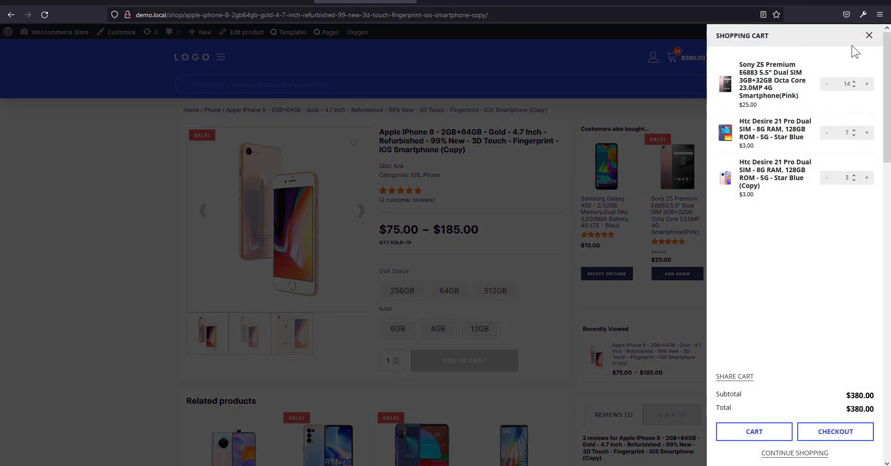
click(870, 36)
click(699, 65)
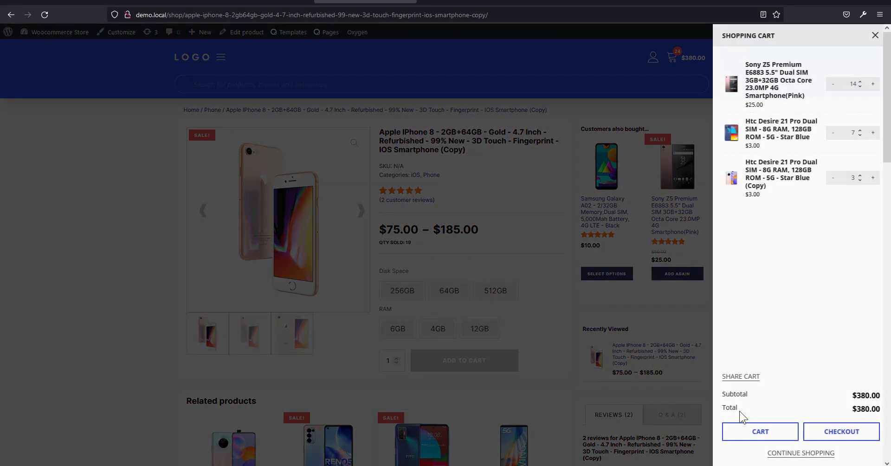
click(743, 433)
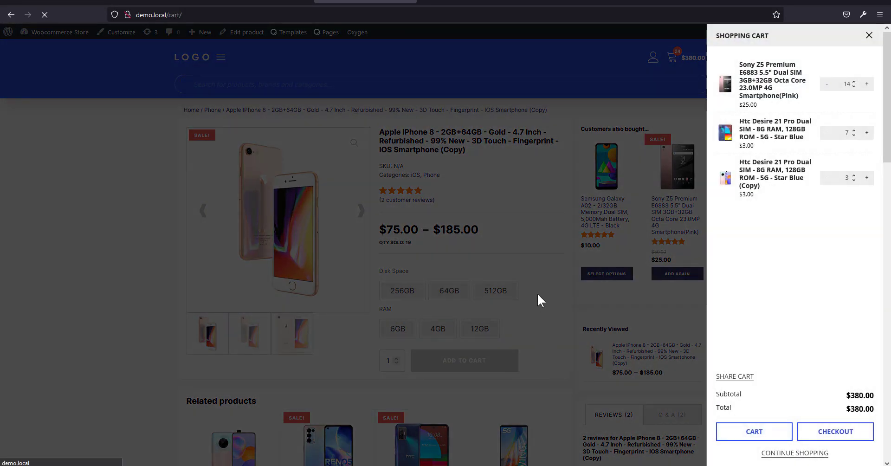
Examine the cart page's product table, the frequently bought together products and the cart totals.
scroll(603, 287, down, 5)
scroll(613, 268, up, 5)
scroll(617, 277, down, 2)
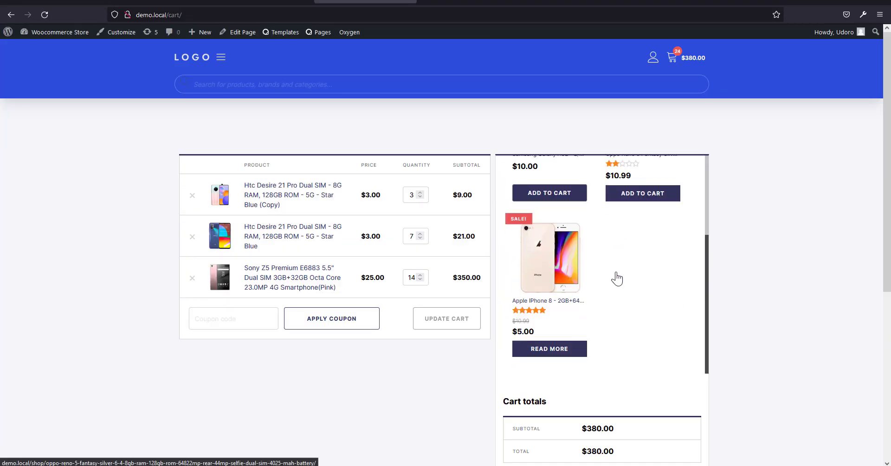
scroll(617, 279, up, 2)
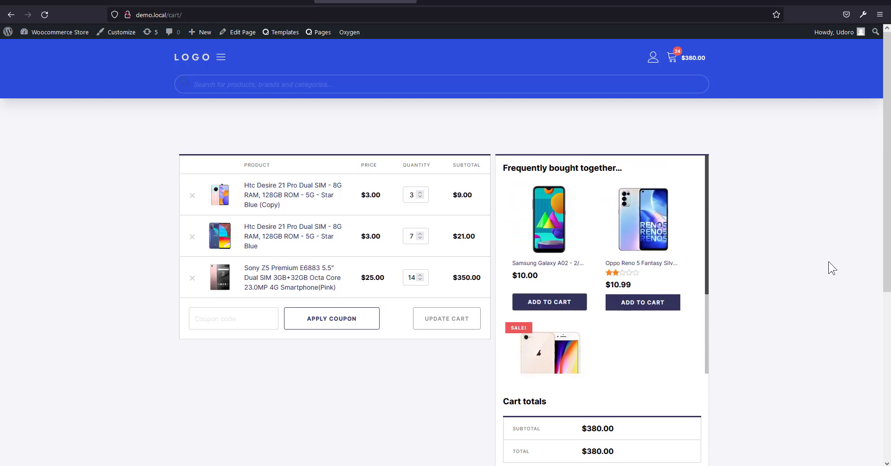
scroll(780, 265, down, 1)
scroll(649, 254, up, 1)
scroll(641, 246, down, 3)
scroll(639, 248, up, 2)
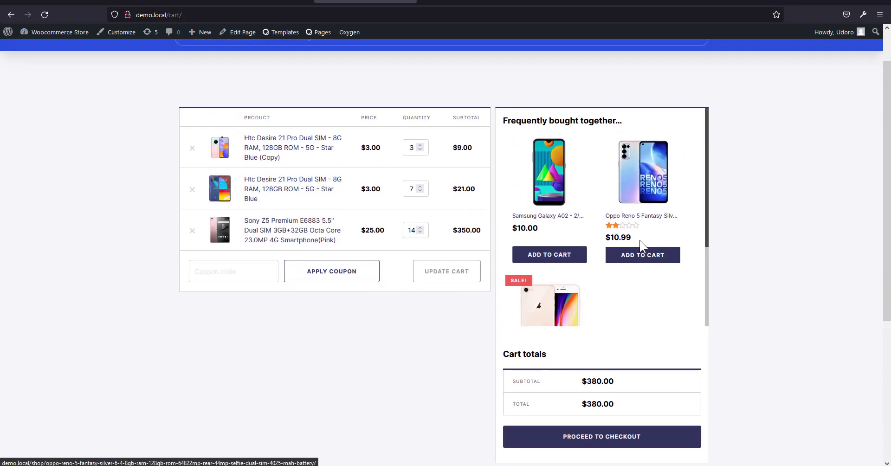
scroll(639, 250, down, 3)
scroll(642, 251, up, 2)
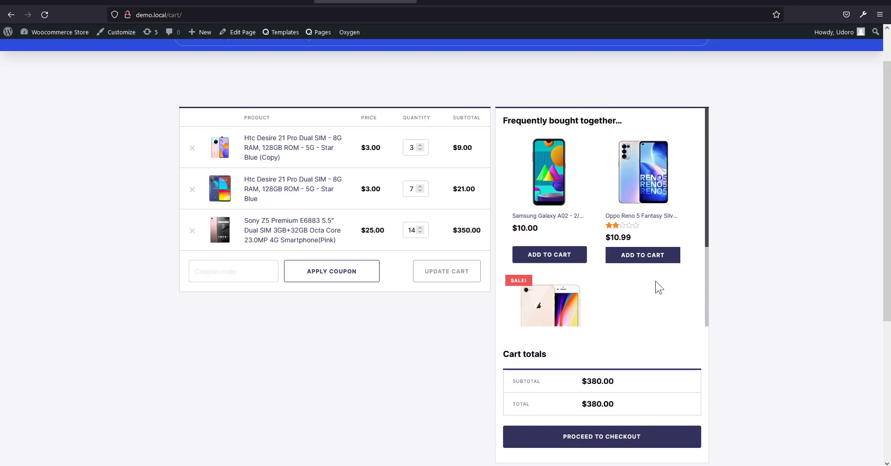
Proceed to checkout and examine the billing details, order summary and cash on delivery payment section.
click(578, 446)
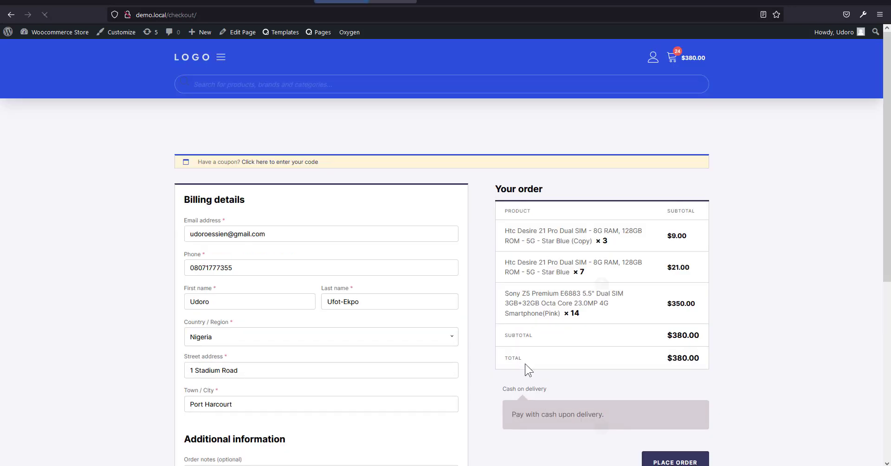
scroll(660, 286, down, 3)
scroll(665, 327, up, 2)
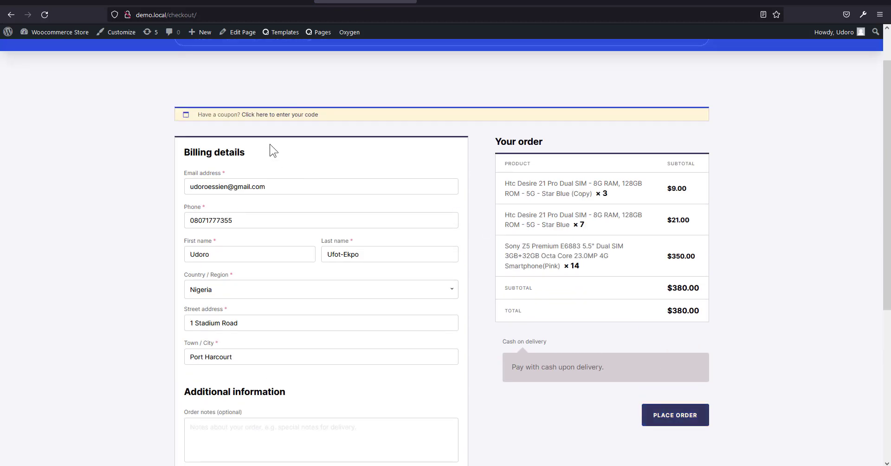
scroll(543, 258, down, 2)
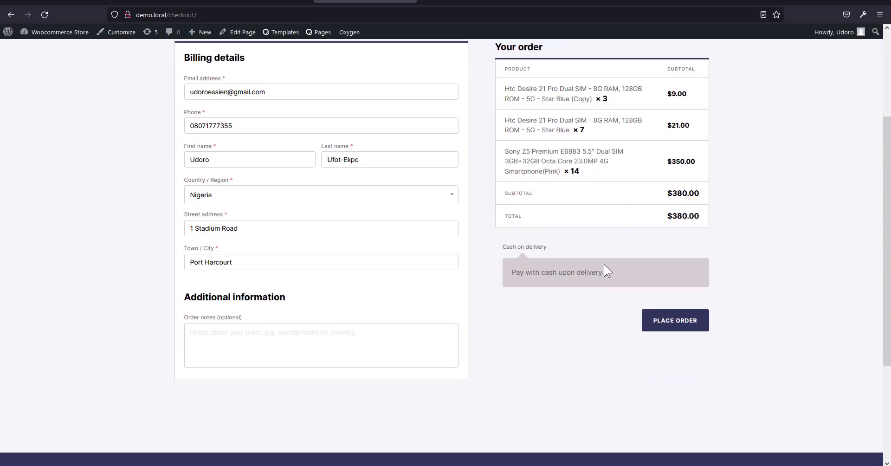
scroll(603, 264, up, 2)
scroll(486, 252, down, 1)
scroll(523, 349, down, 4)
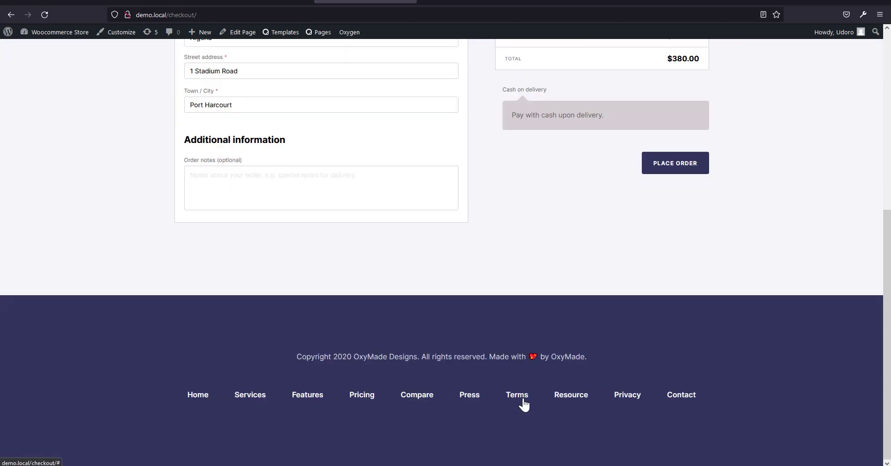
scroll(523, 400, up, 5)
scroll(511, 148, down, 1)
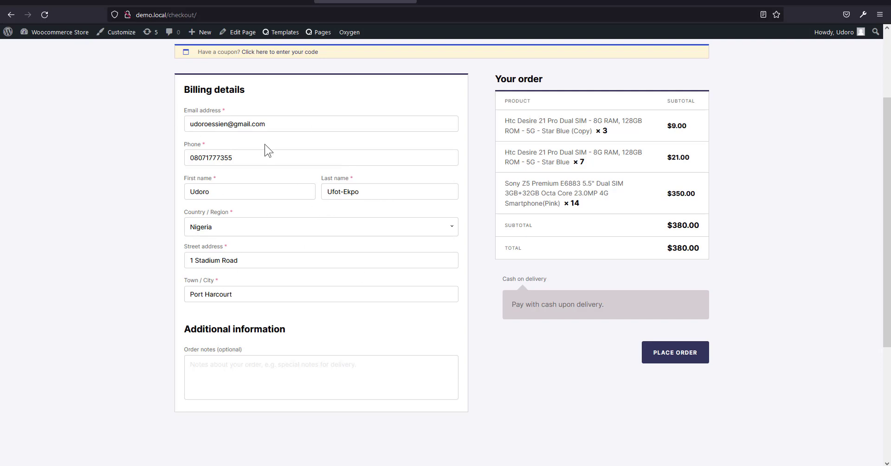
scroll(351, 258, up, 3)
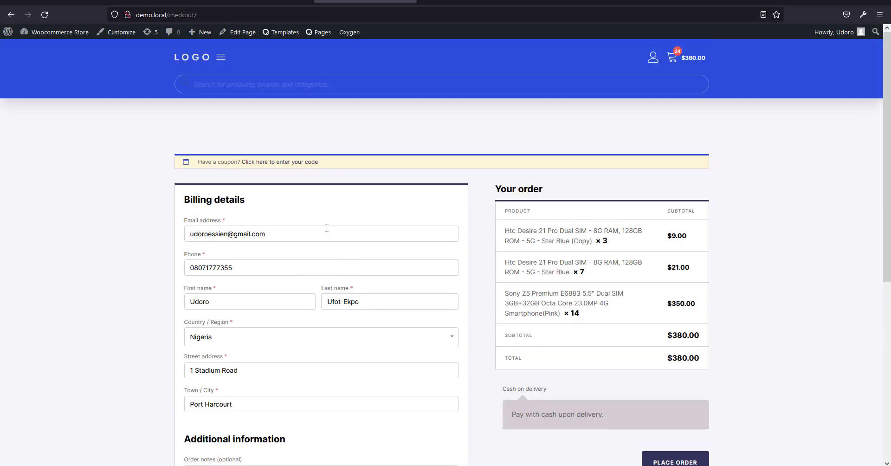
Return to the Apple iPhone 8 product page and close the shopping cart drawer.
click(10, 14)
click(11, 14)
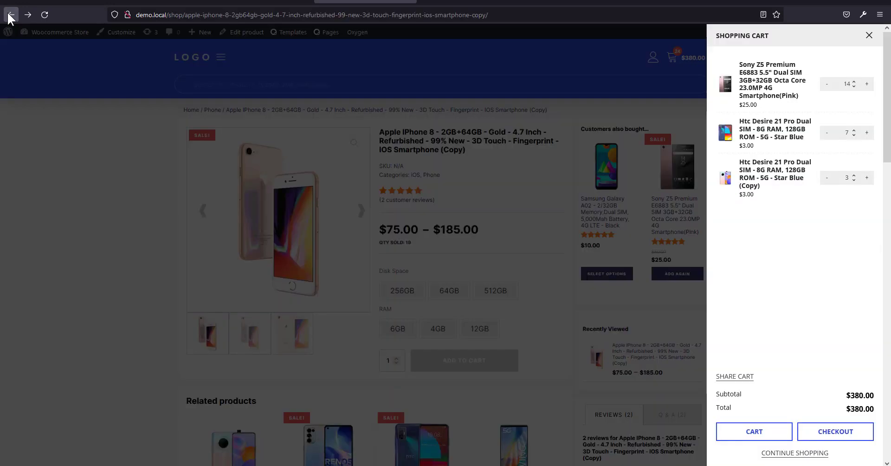
click(84, 160)
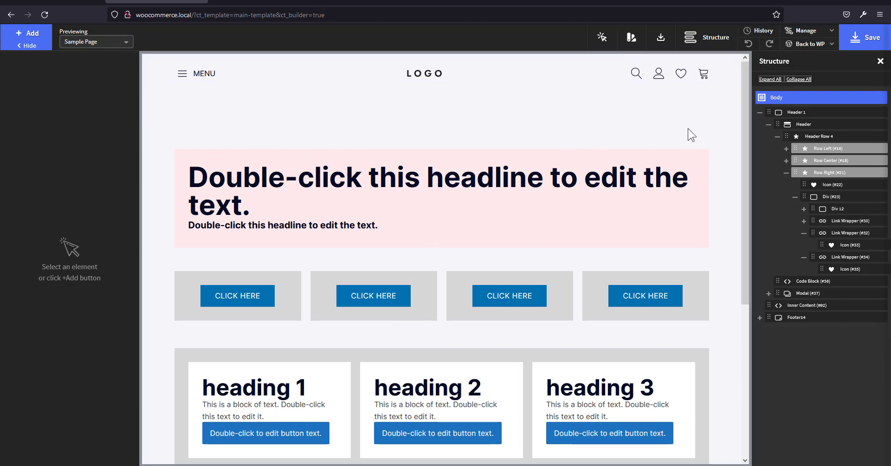
Inspect the header template's cart icon, search icon with its search box, and the elements nested in the right header row.
click(704, 78)
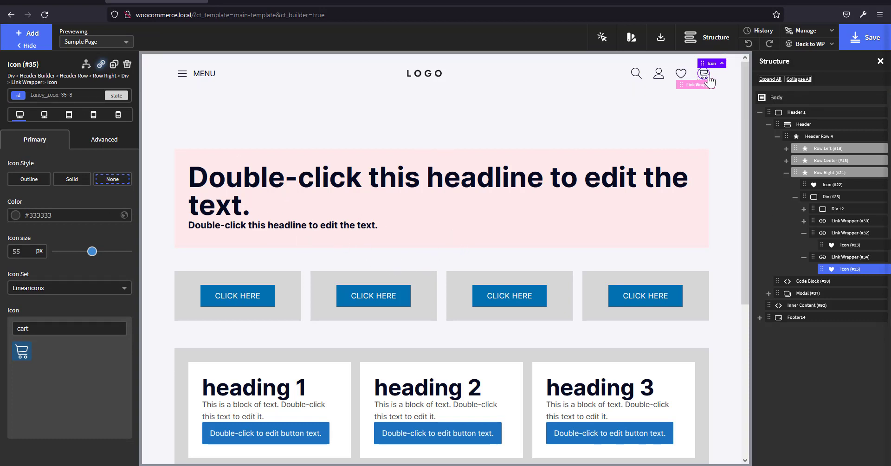
click(636, 79)
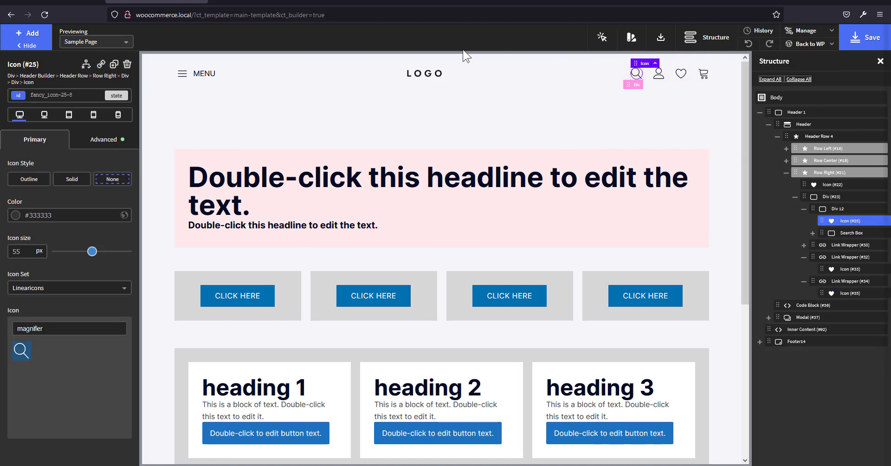
click(494, 85)
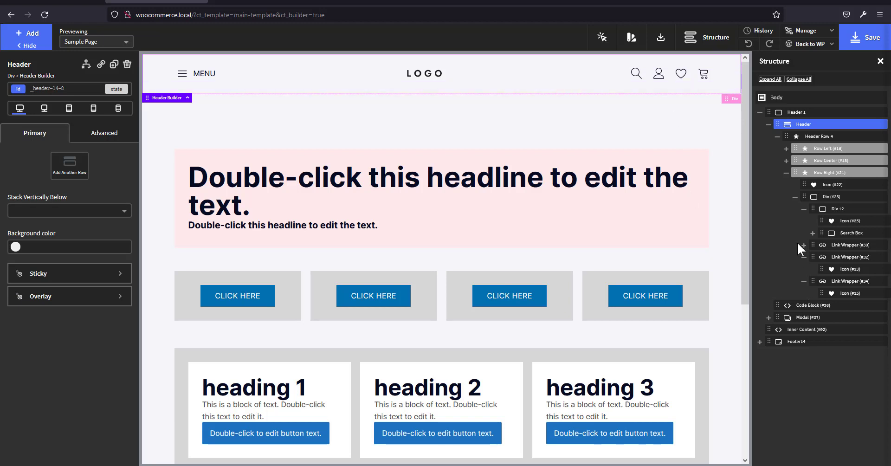
click(635, 74)
click(635, 75)
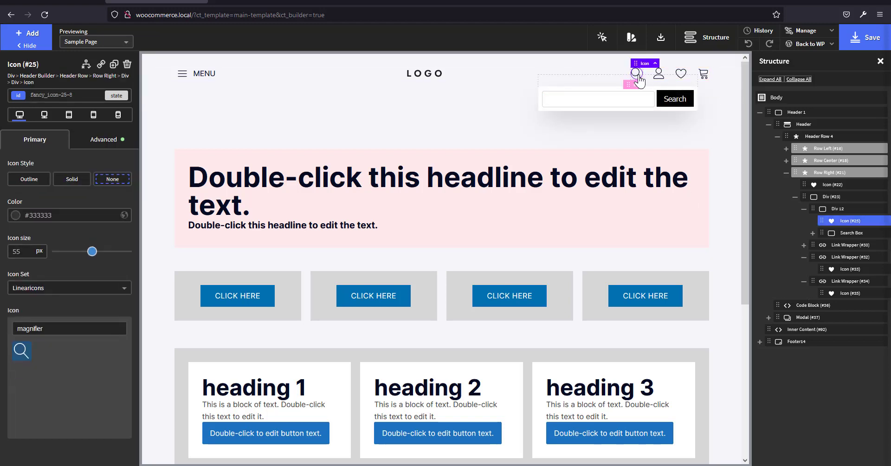
click(803, 209)
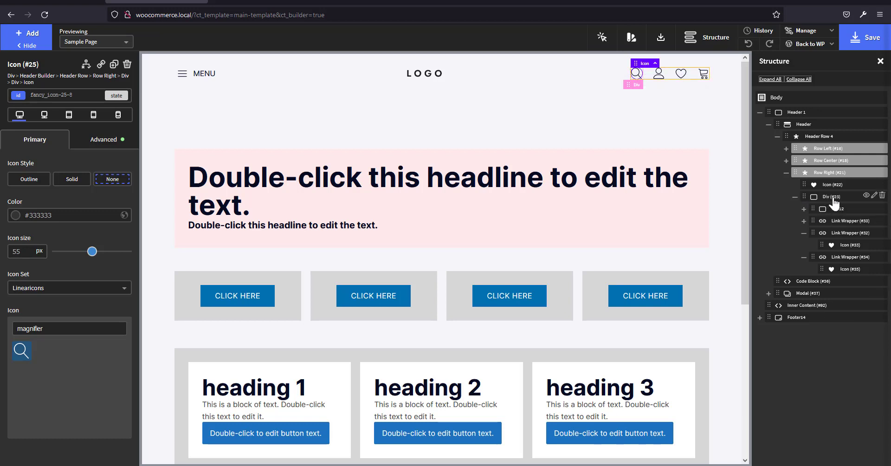
click(834, 201)
click(832, 185)
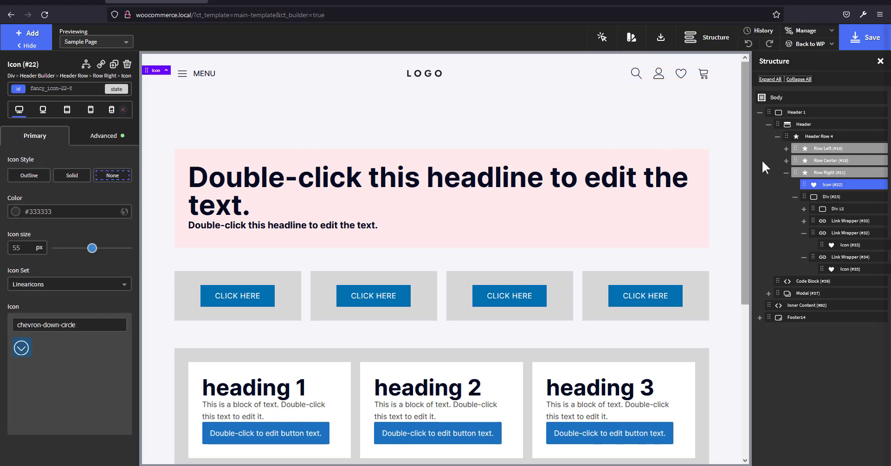
mouse_move(866, 187)
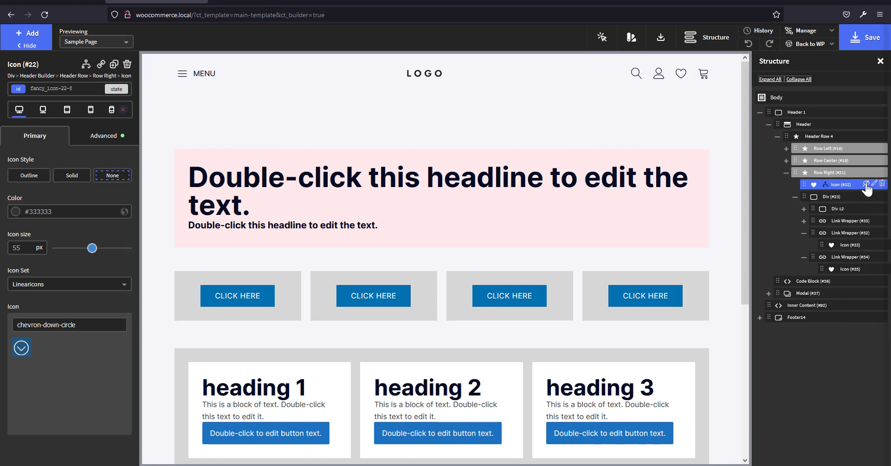
Delete Div 12, which holds the search icon and search box, from the header's icon group.
click(850, 212)
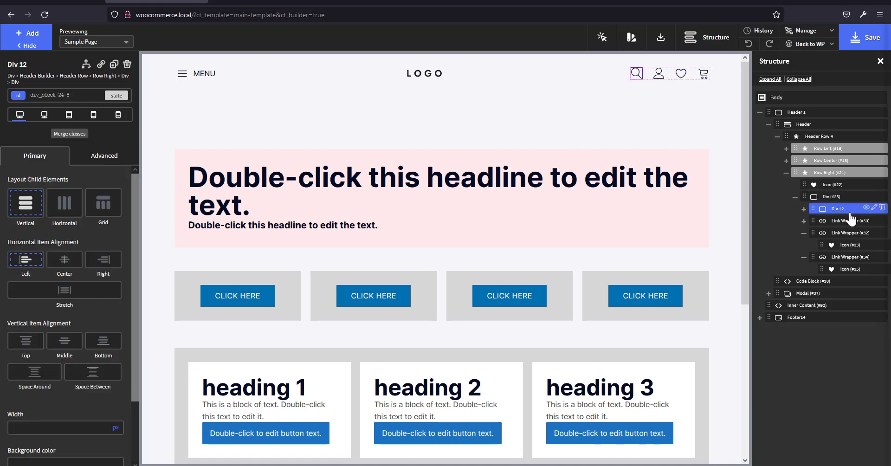
click(670, 74)
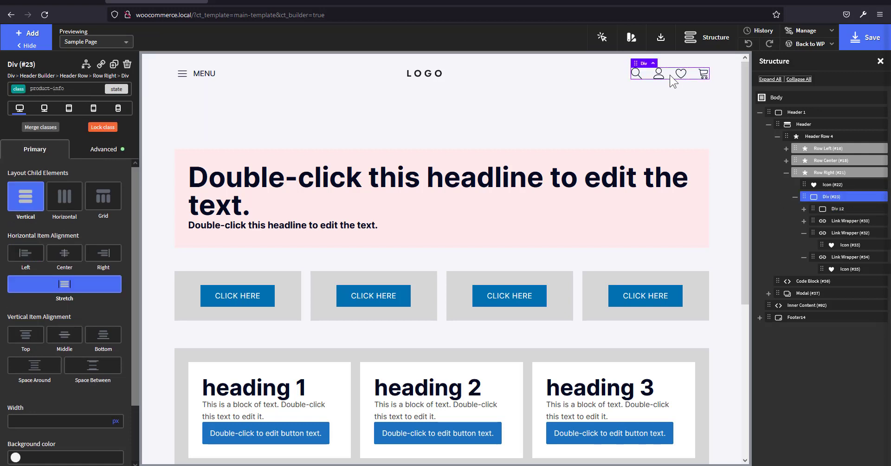
click(834, 210)
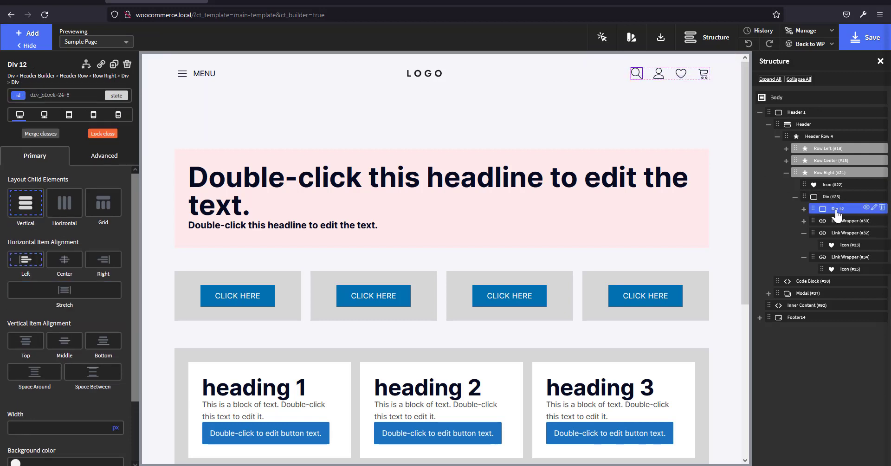
click(882, 207)
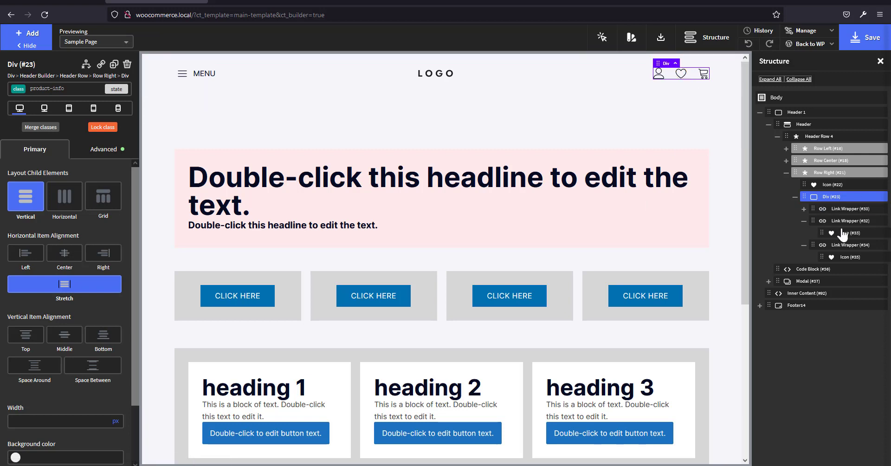
Delete the link wrapper containing the heart icon from the header's icon group.
click(803, 221)
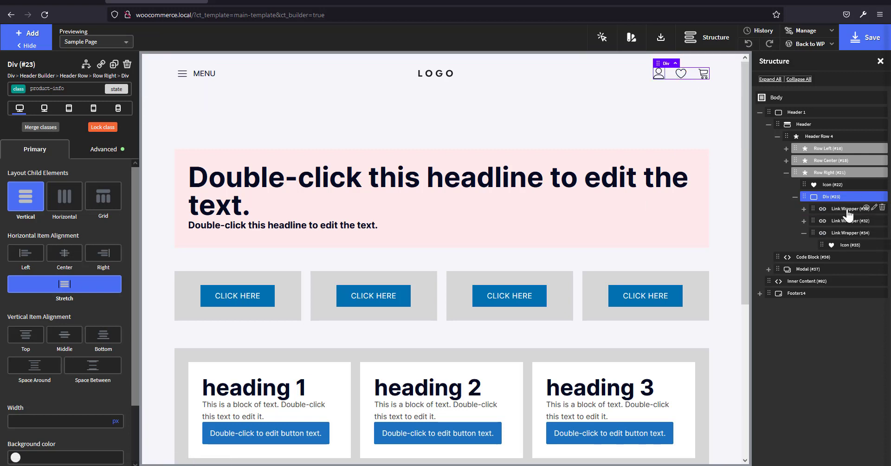
click(680, 73)
click(848, 222)
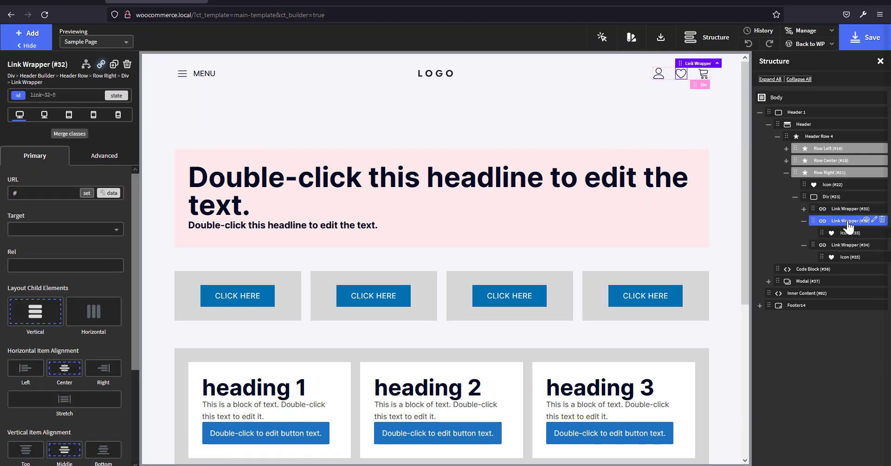
click(882, 220)
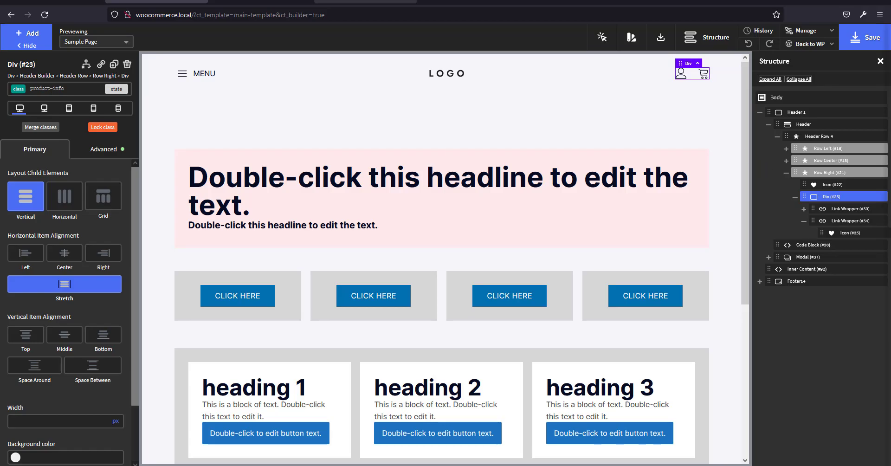
Compare with the demo store's header and inspect the link wrapper and nested icon of the template's header cart.
click(365, 1)
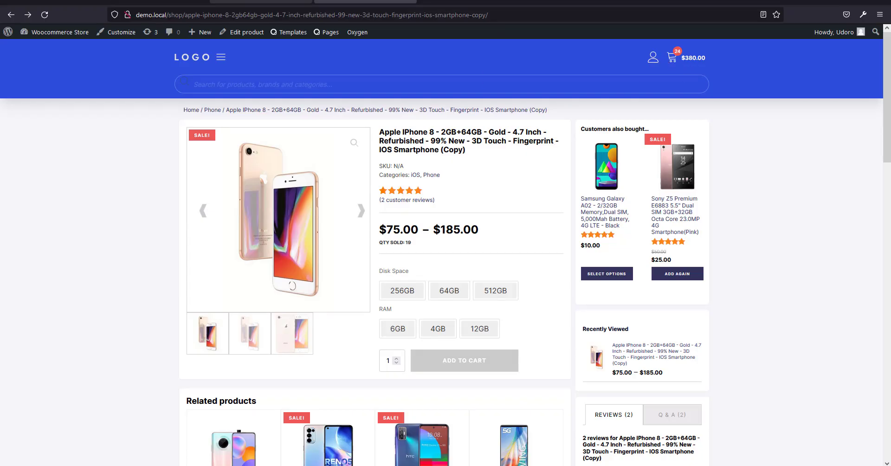
click(157, 1)
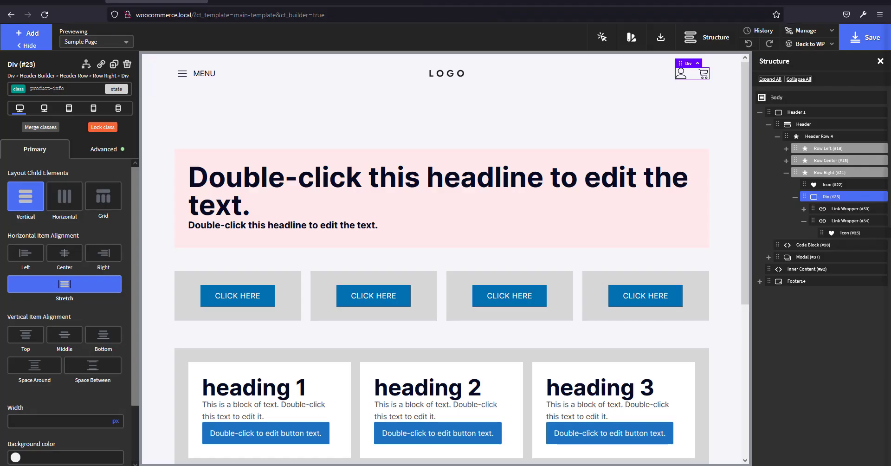
click(803, 221)
click(839, 222)
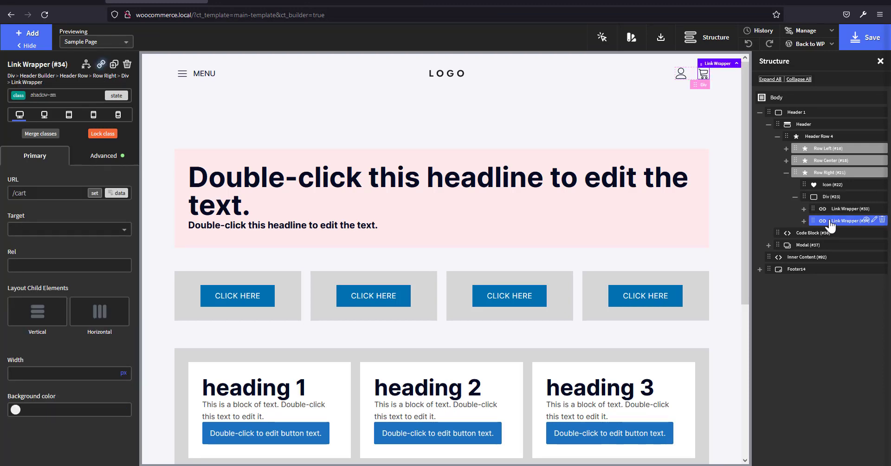
click(805, 221)
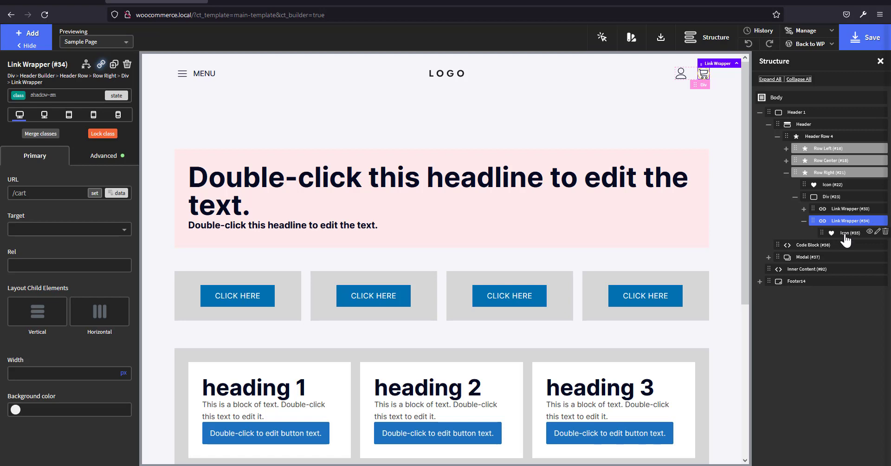
Switch to the demo store, open the shopping cart drawer from the header, and close it again.
click(390, 2)
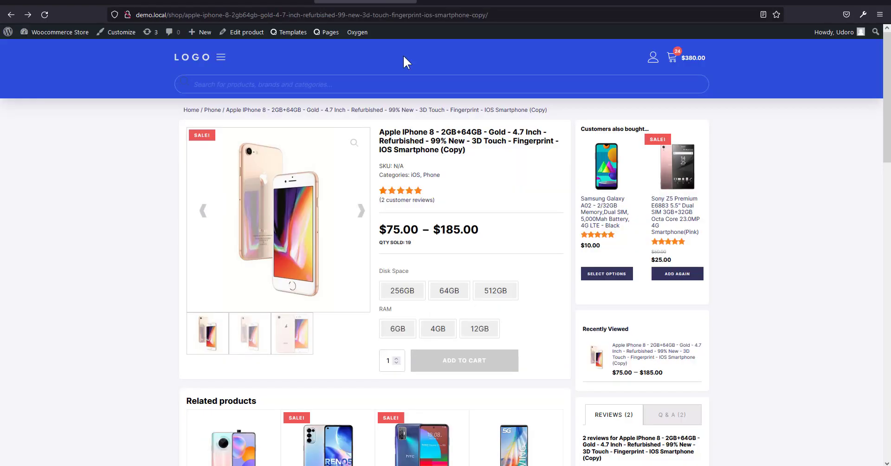
click(702, 61)
click(702, 61)
click(692, 62)
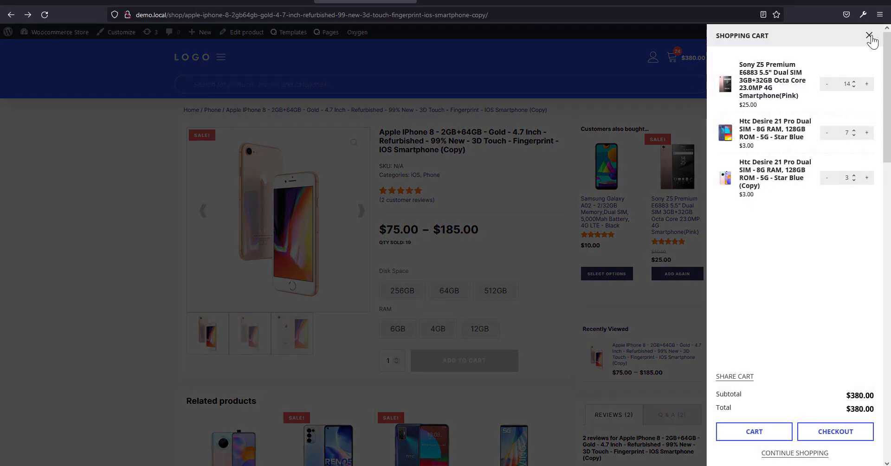
click(869, 35)
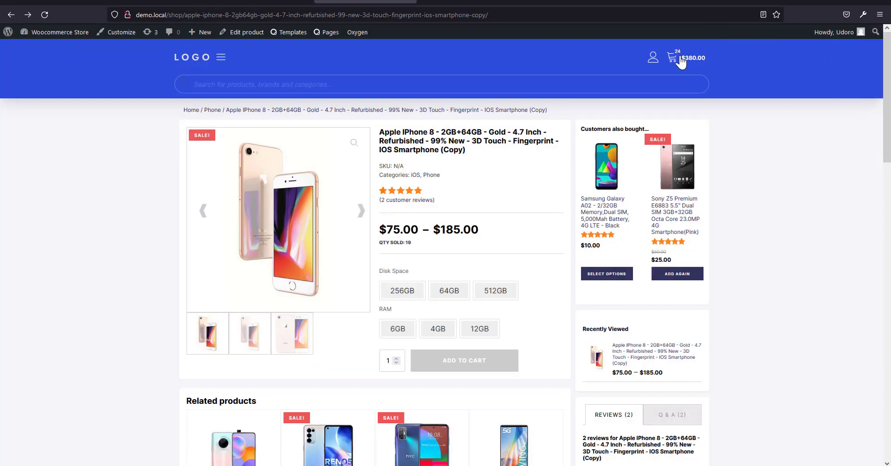
Return to the Oxygen builder, wrap the header's cart icon in a div, and replace its link wrapper with that div.
click(157, 1)
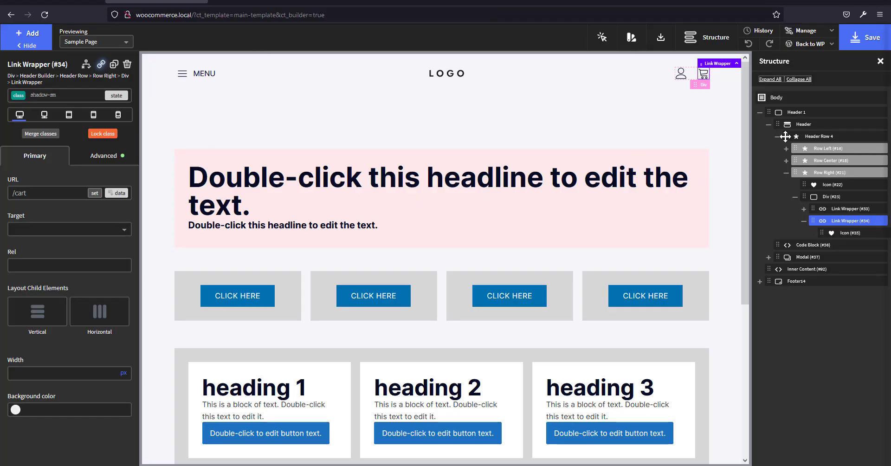
click(862, 234)
mouse_move(879, 235)
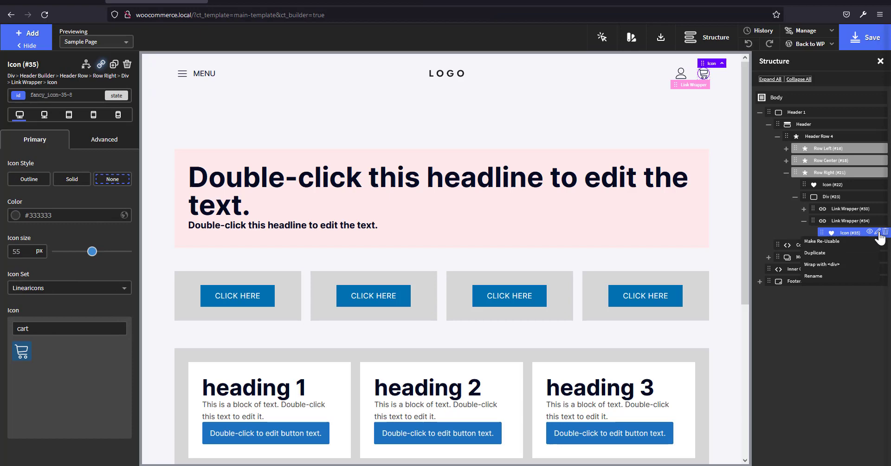
click(839, 265)
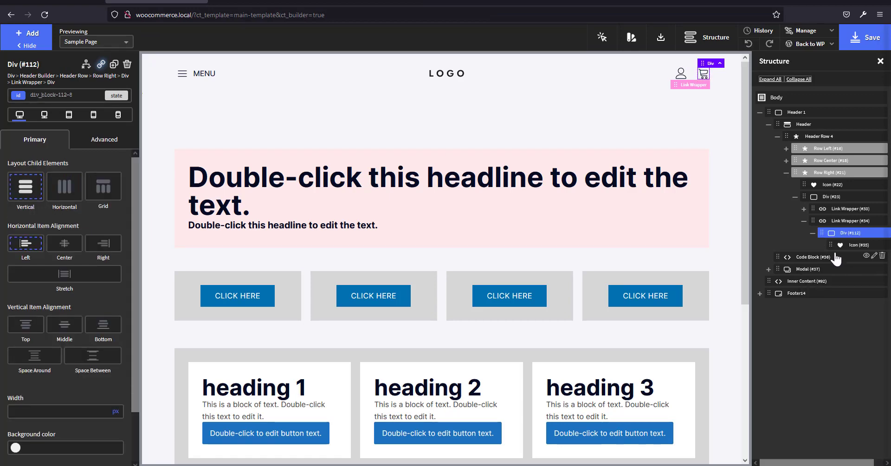
drag(829, 228, 826, 221)
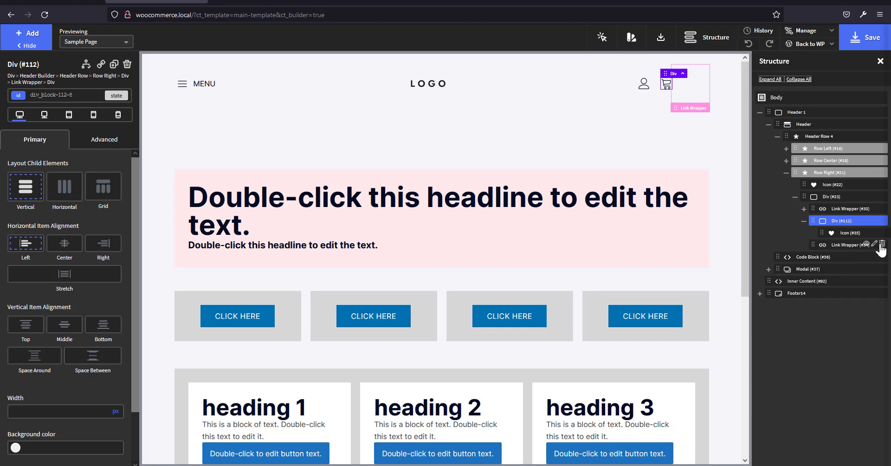
click(882, 244)
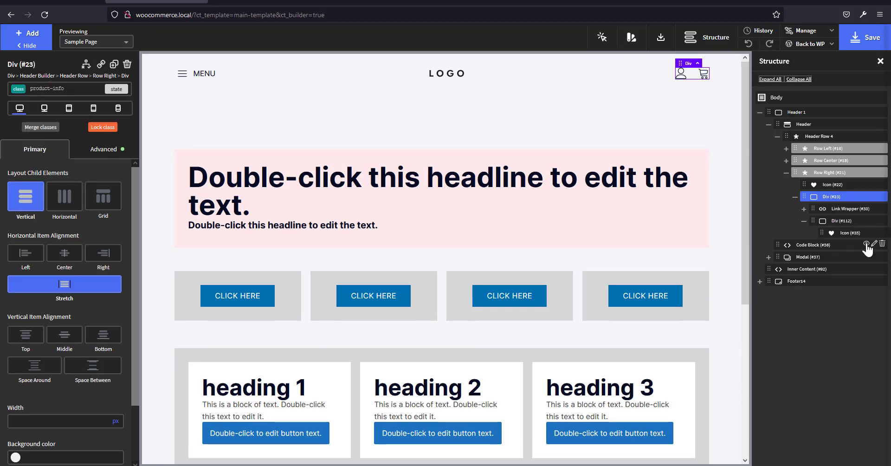
Add a code block after the cart icon inside its new div, checking the demo store's header cart for reference.
click(845, 233)
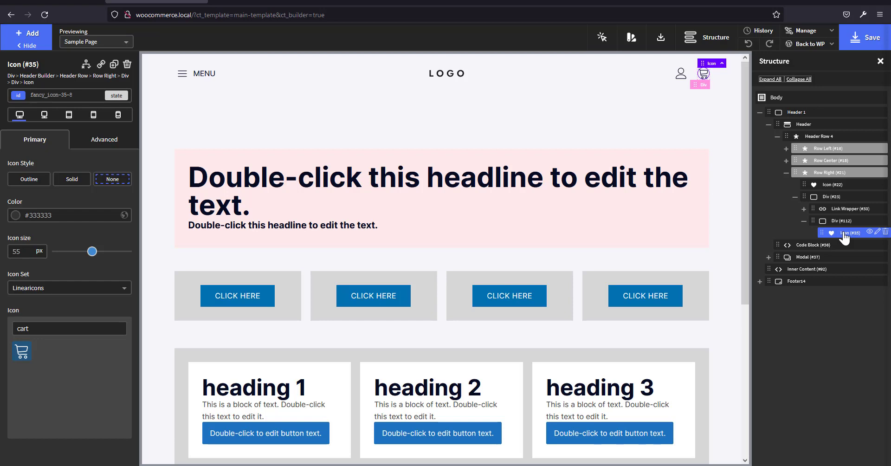
click(364, 2)
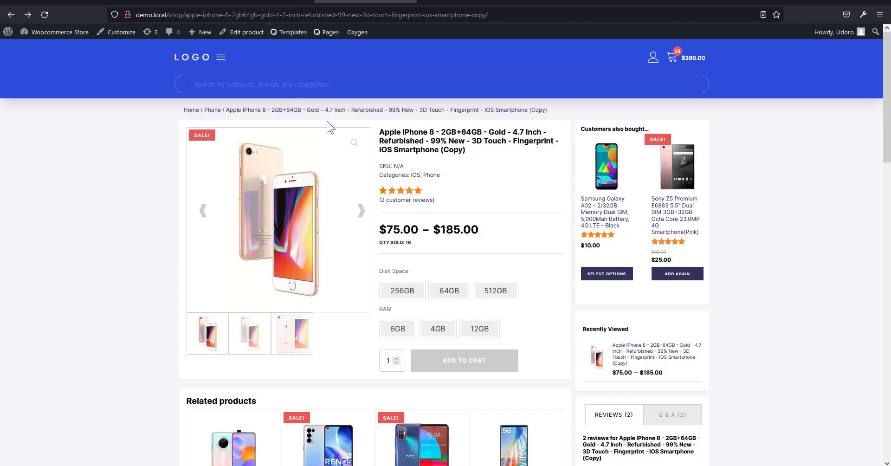
click(156, 2)
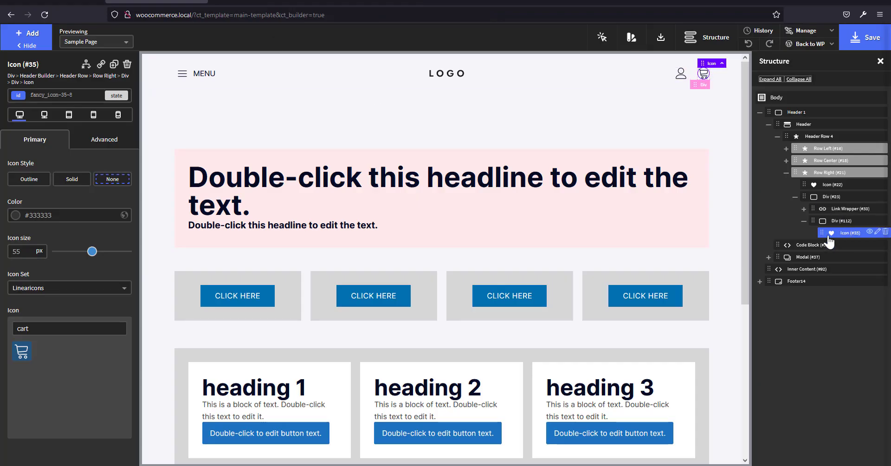
click(28, 36)
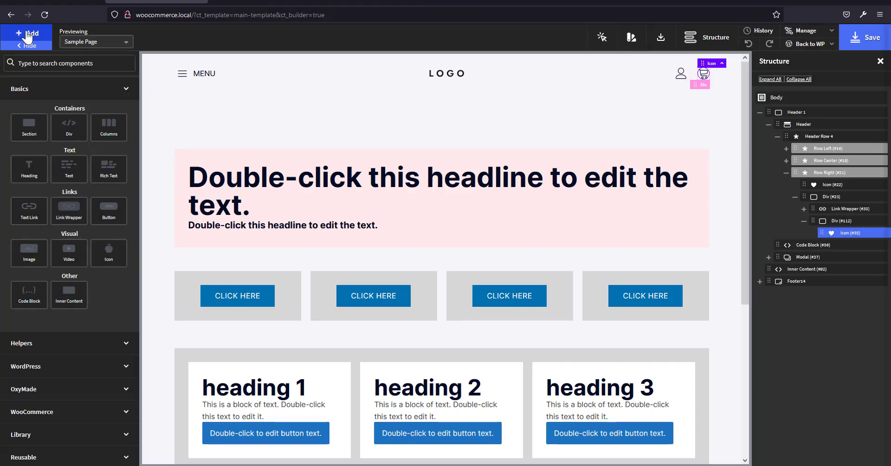
text(code)
click(15, 97)
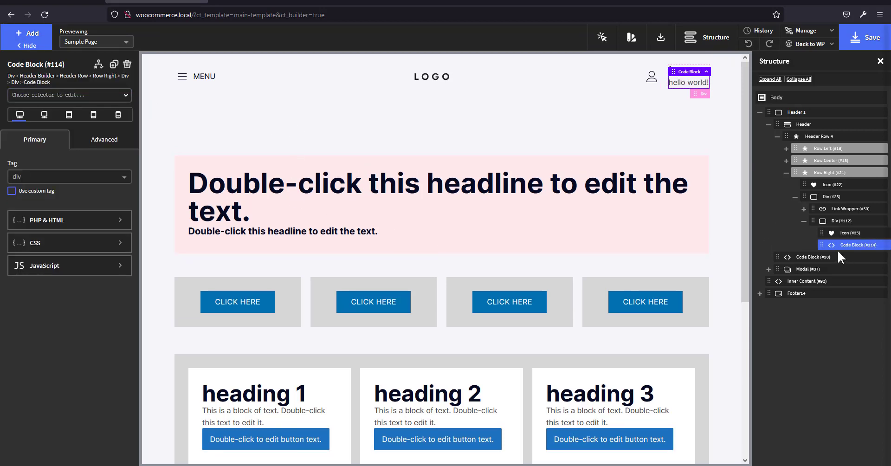
Replace the code block's PHP with a WooCommerce snippet that links to the cart with class cart-contentss and echoes cart_contents_count, and apply it.
mouse_move(843, 246)
click(51, 224)
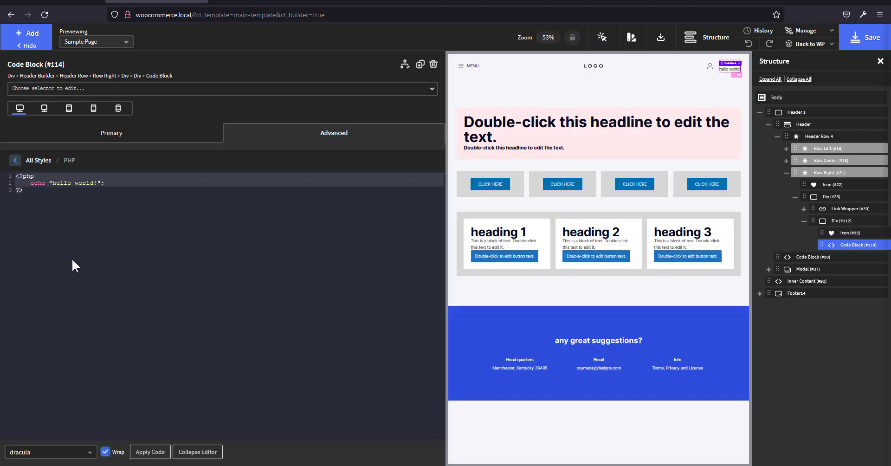
text(<?php global $woocommerce; ?>      <p style="margin-bottom: 0px;">       <a class="cart-contentss" href="<?php echo $woocommerce->cart->get_cart_url(); ?>" title="<?php _e('View your shopping cart', 'woothemes'); ?>">           <?php echo sprintf(_n('%d ', '%d ', $woocommerce->cart->cart_contents_count, 'woothemes'), $woocommerce->cart->cart_contents_count);?>      </a>  </p>)
click(146, 457)
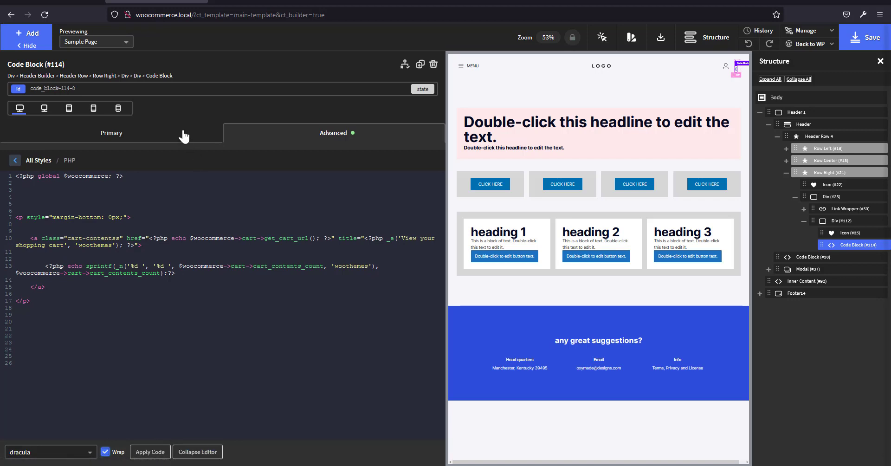
Assign the existing cart-counter class to the code block and collapse the code editor.
click(150, 87)
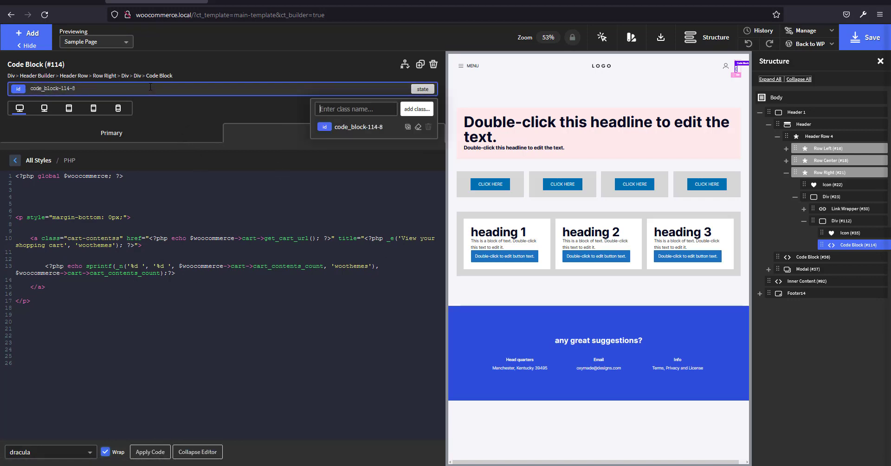
text(cart)
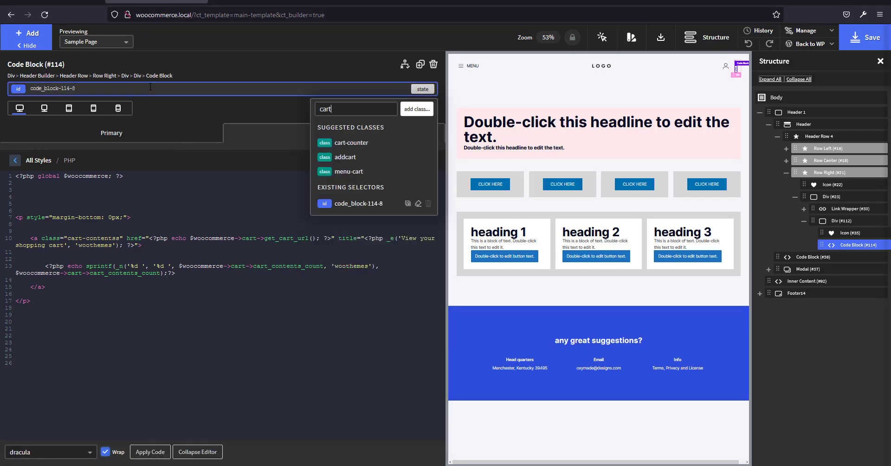
text(-counter)
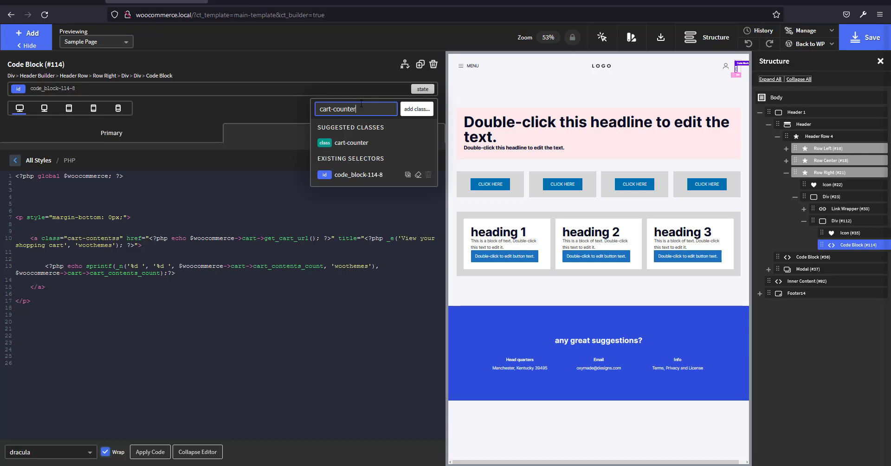
click(390, 143)
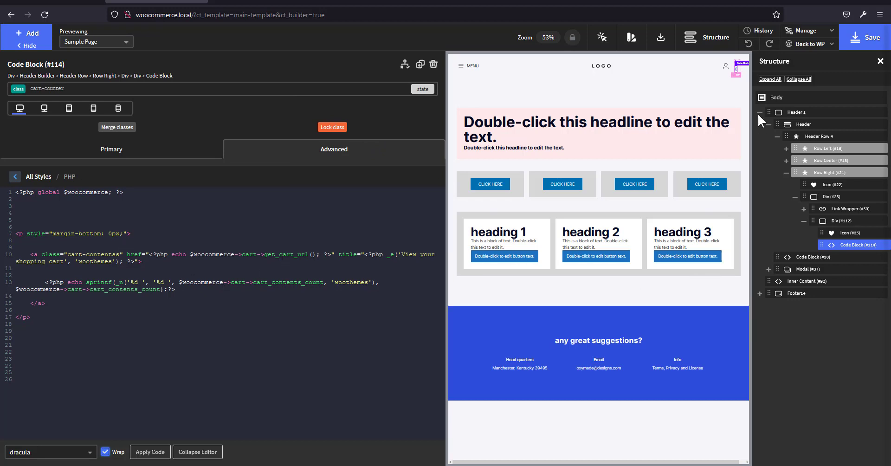
click(197, 451)
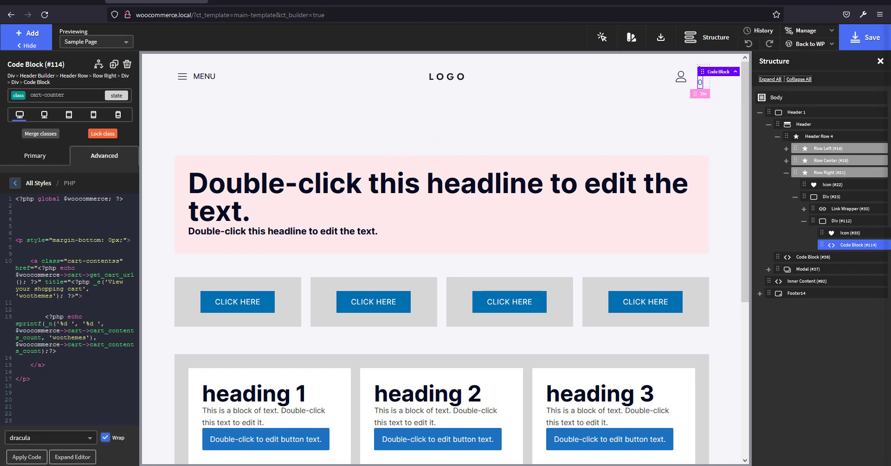
Set the width and height of the cart counter code block to 20 px in its ID styles.
click(58, 95)
click(51, 134)
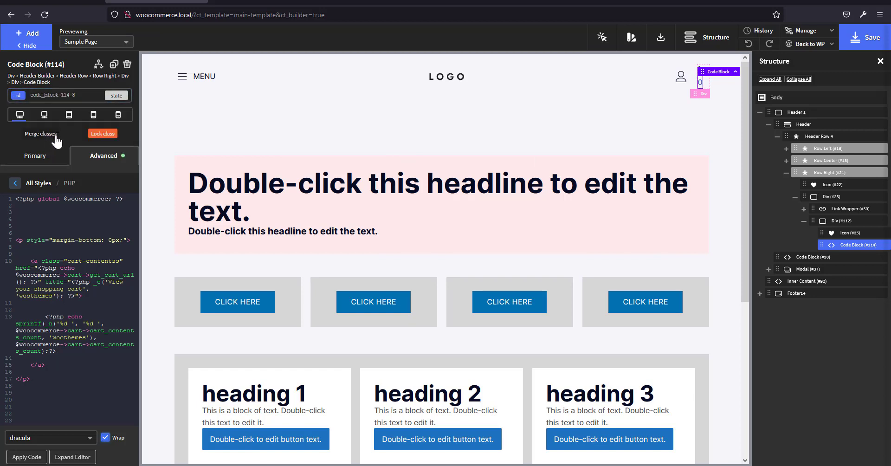
click(114, 140)
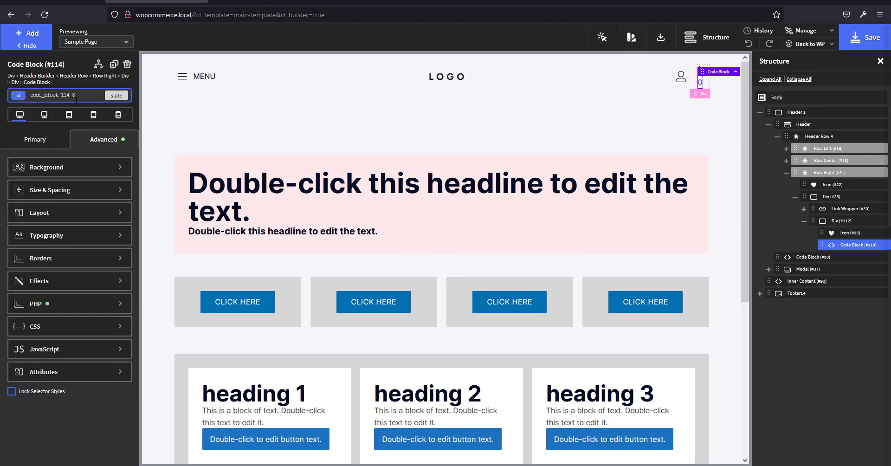
click(63, 189)
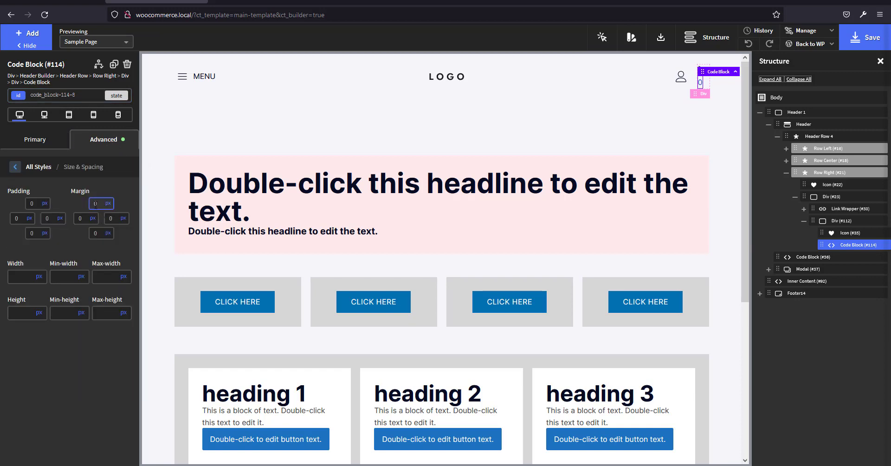
click(22, 280)
text(20)
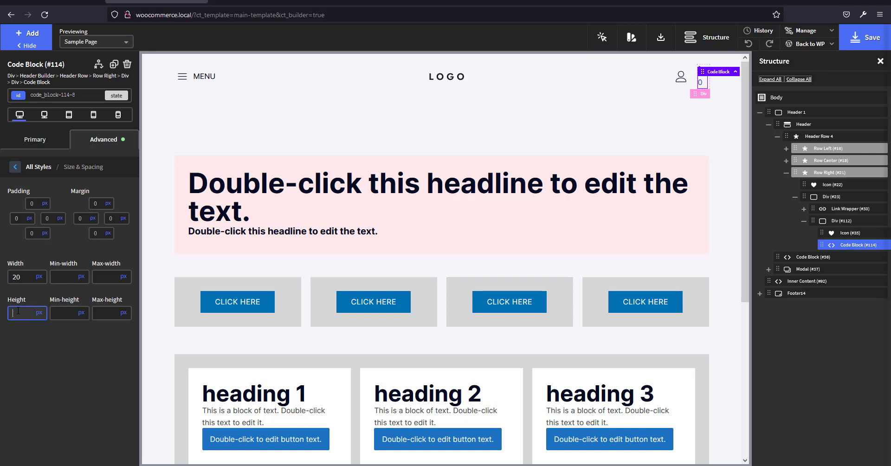
text(20)
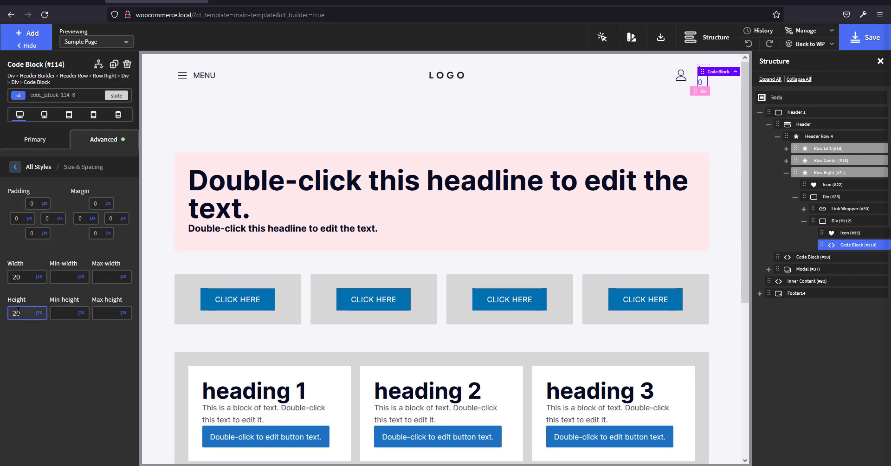
Set the cart counter's font size to 10 px and center its text.
click(92, 142)
click(61, 235)
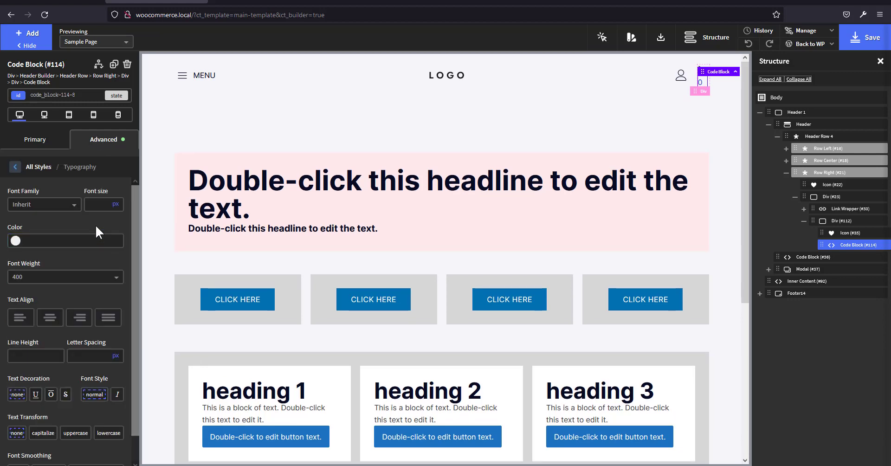
click(94, 204)
text(10)
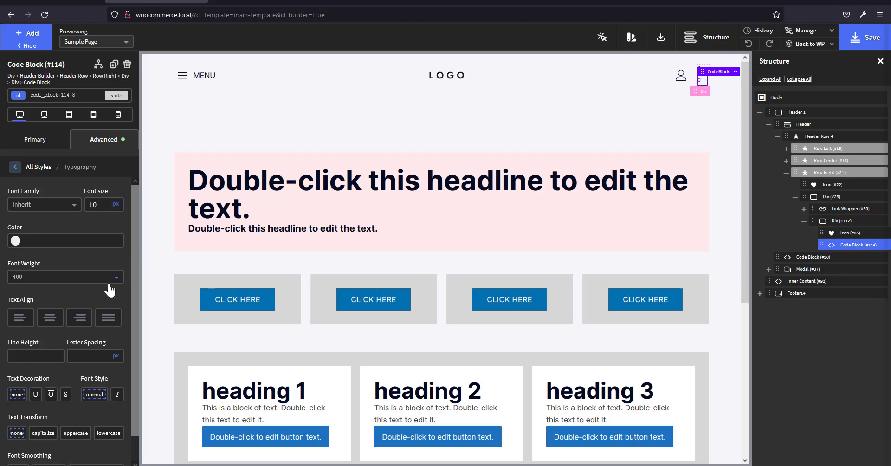
click(50, 319)
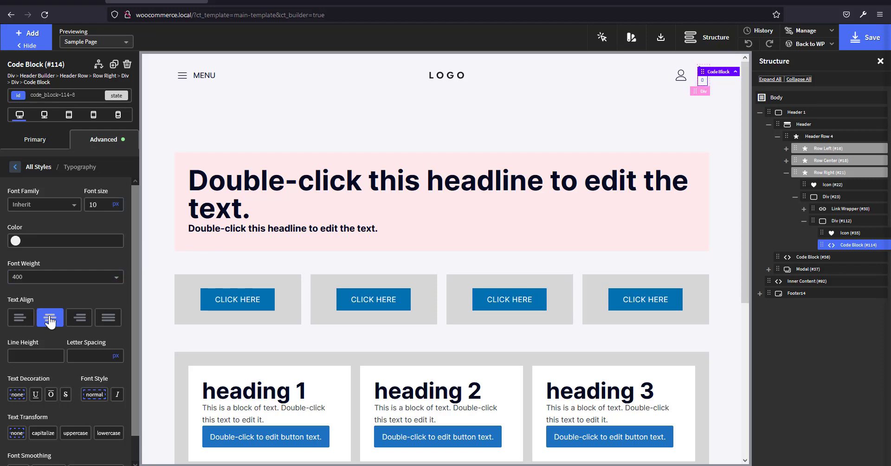
click(96, 145)
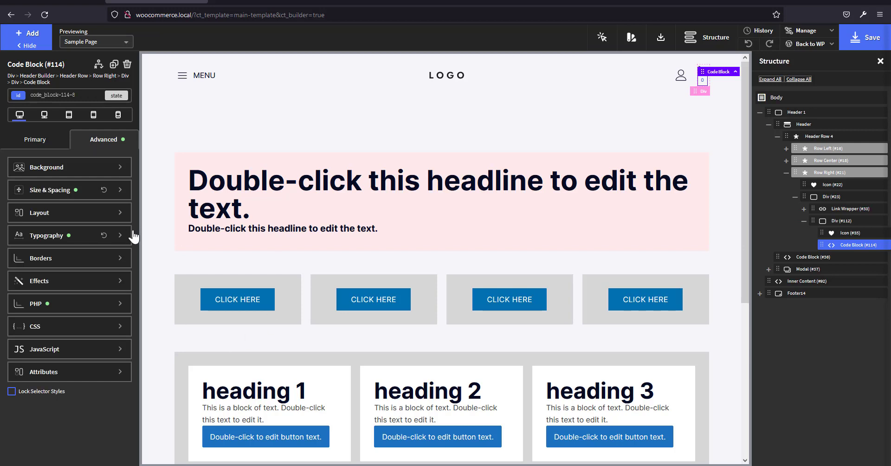
Give the cart counter code block the OxyMade tertiary color, var(--tertiary-color), as its background color.
click(68, 93)
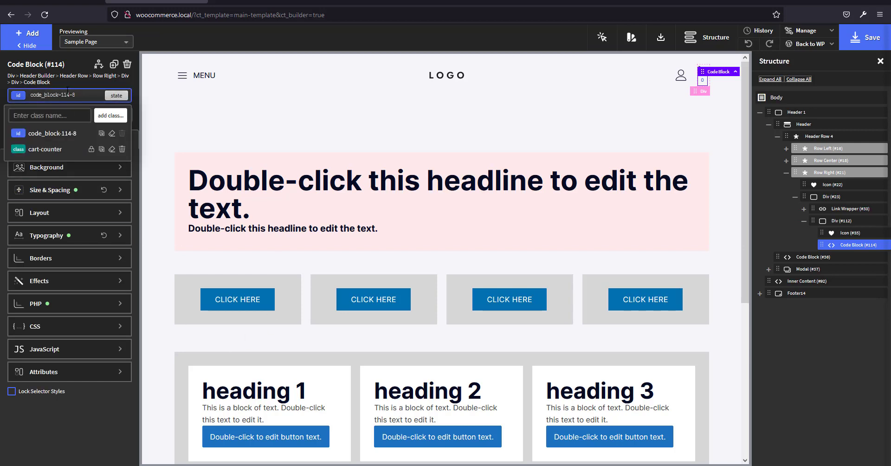
text(bg)
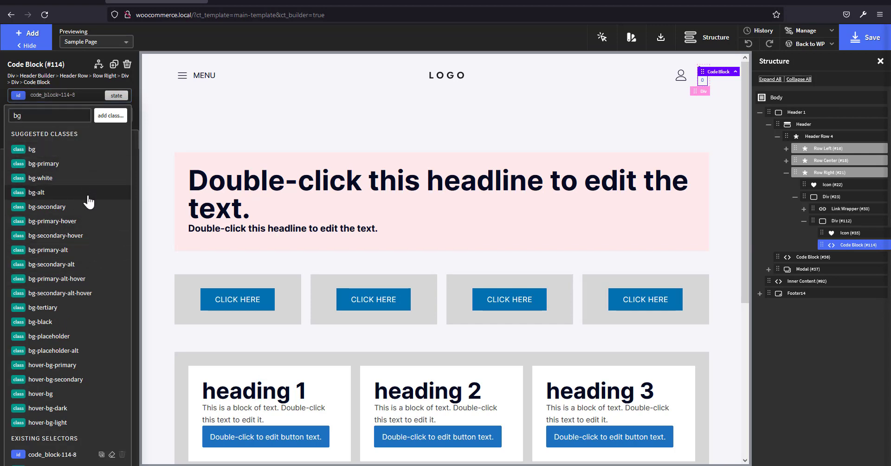
click(661, 37)
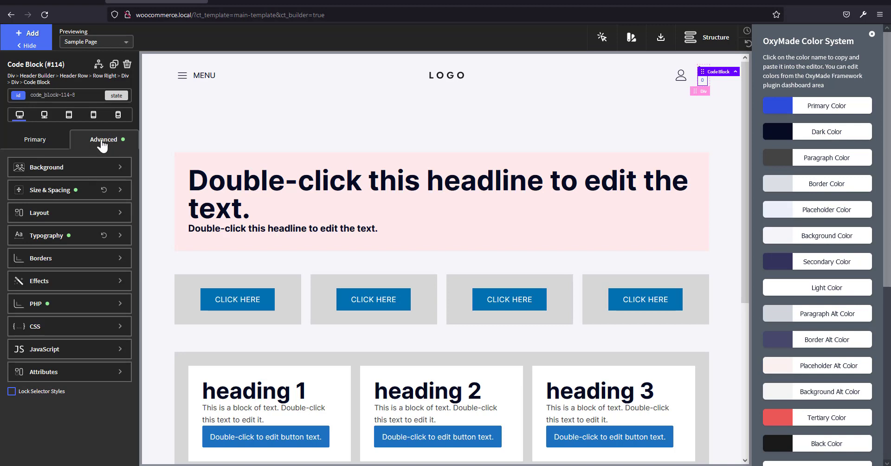
click(70, 167)
text(var(--tertiary-color))
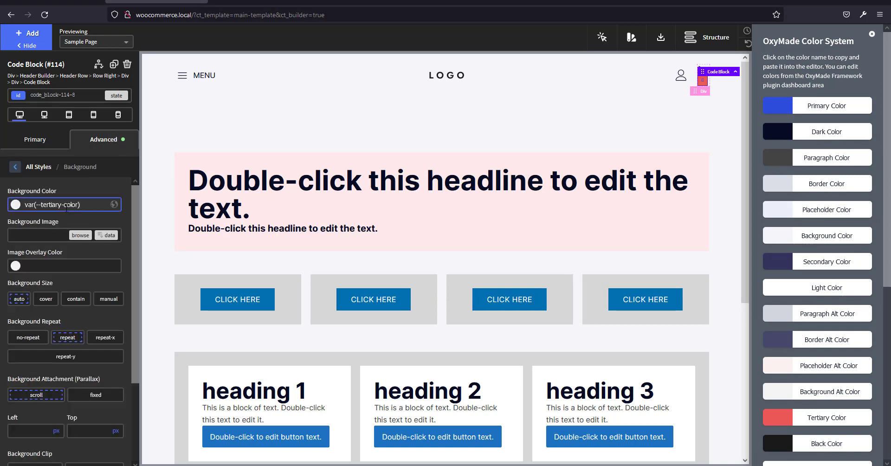
click(702, 82)
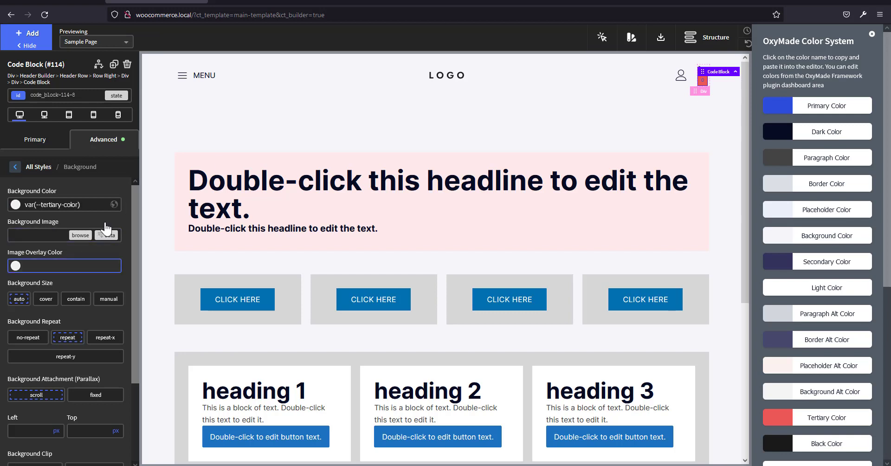
Try #ffffff as the cart counter's typography color and clear the value again.
click(101, 144)
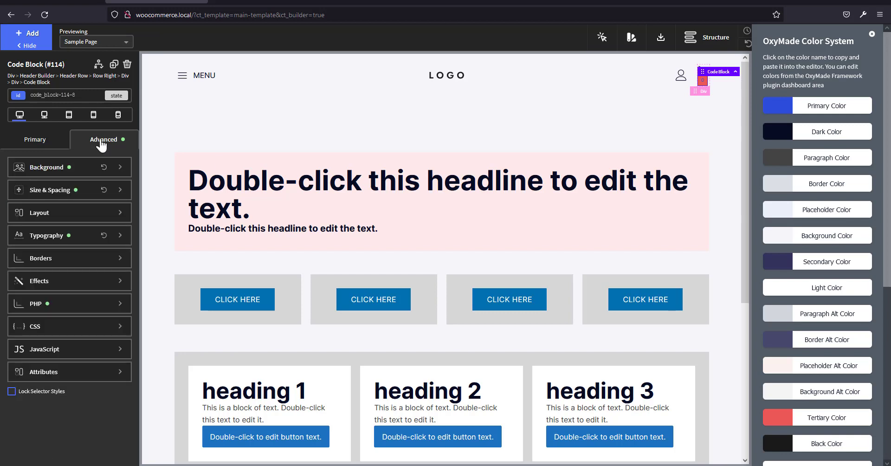
click(65, 245)
click(17, 243)
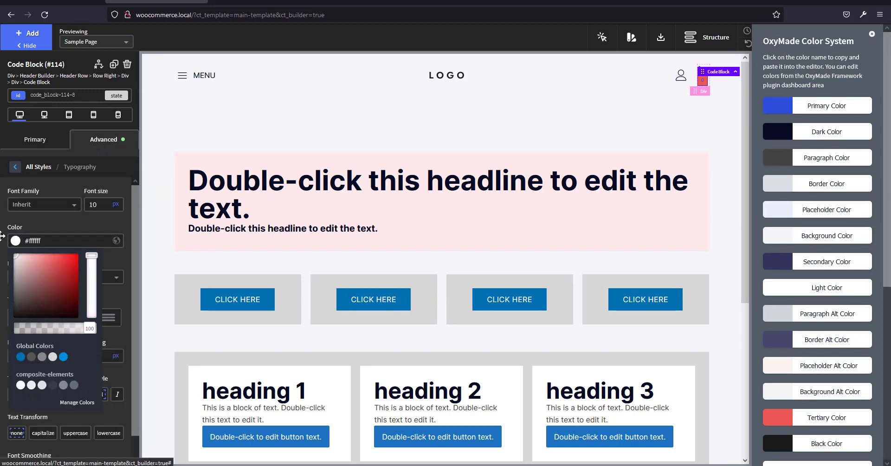
click(34, 242)
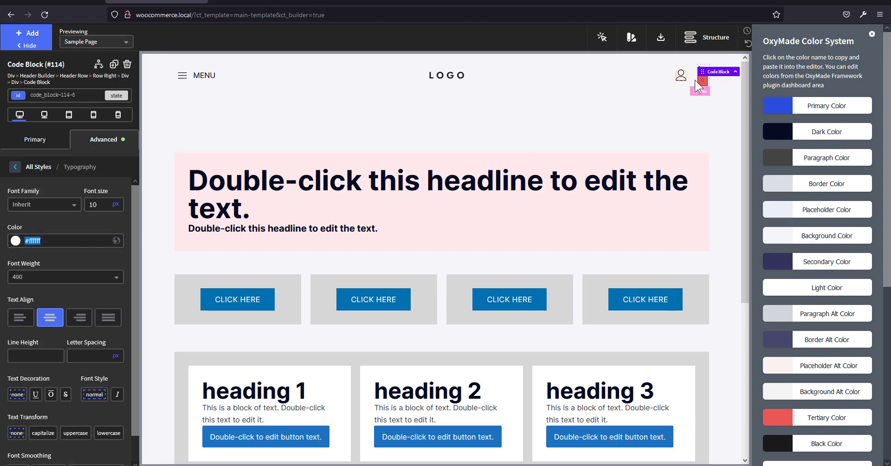
click(49, 240)
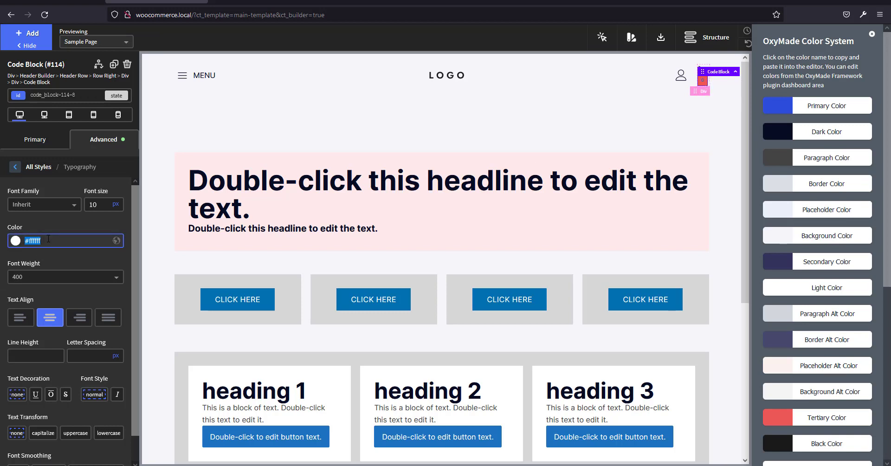
key(BackSpace)
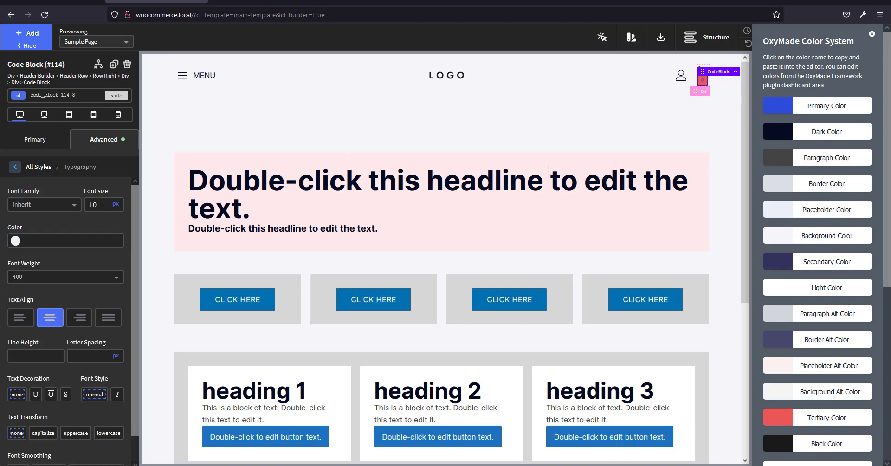
click(93, 95)
text(bg)
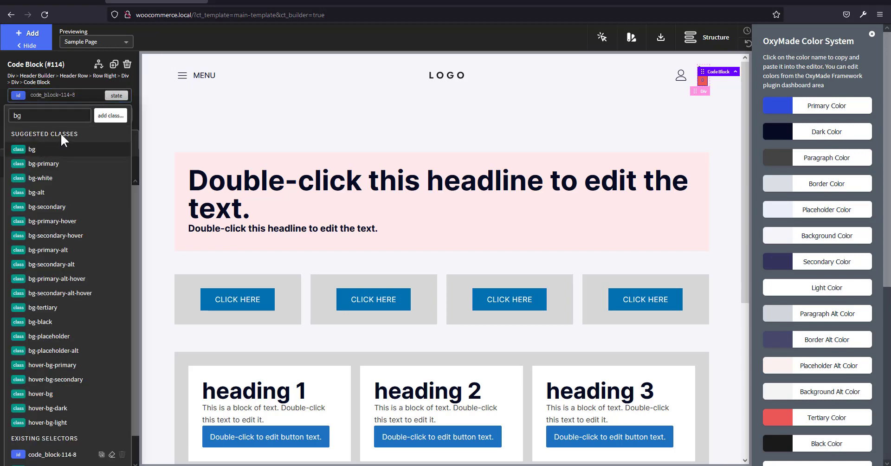
click(72, 96)
click(76, 96)
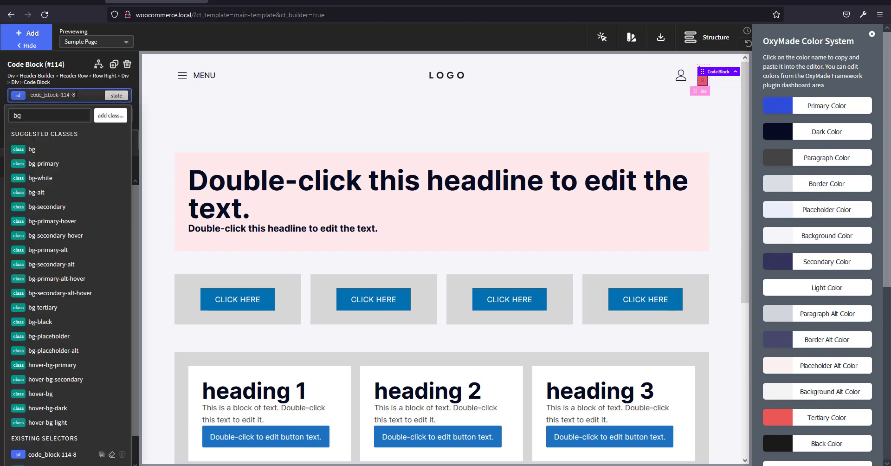
key(BackSpace)
key(BackSpace)
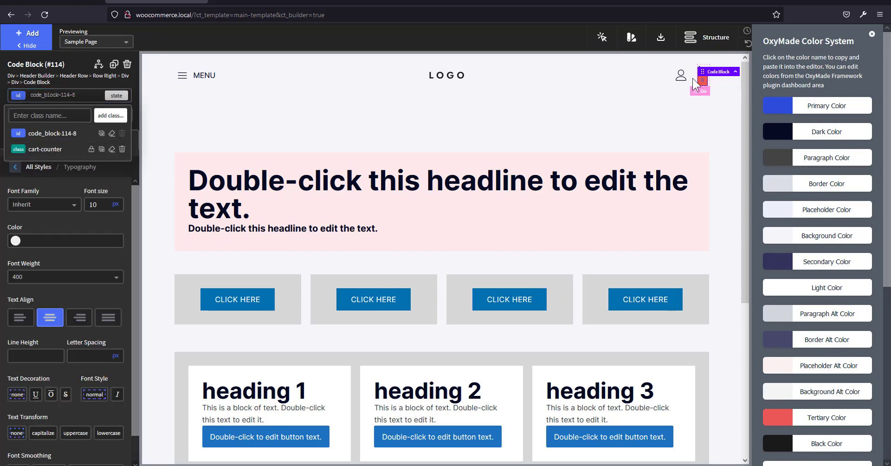
Close the OxyMade color list and open the uncategorized woo stylesheet for editing.
click(872, 34)
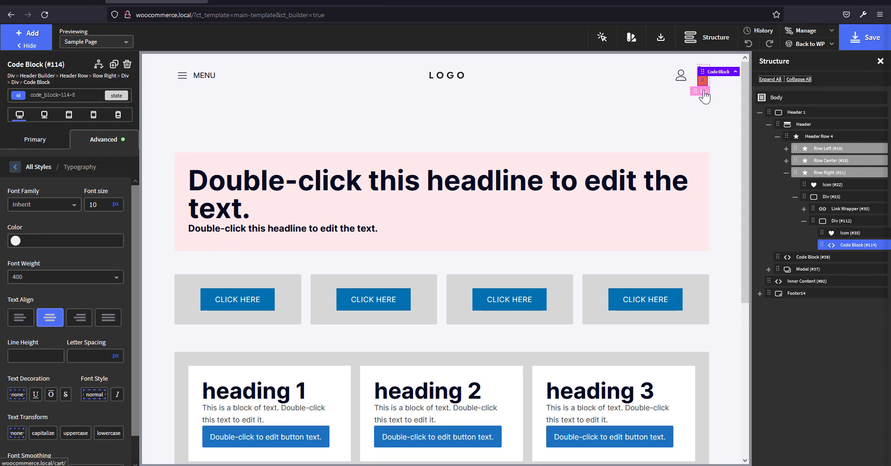
click(42, 241)
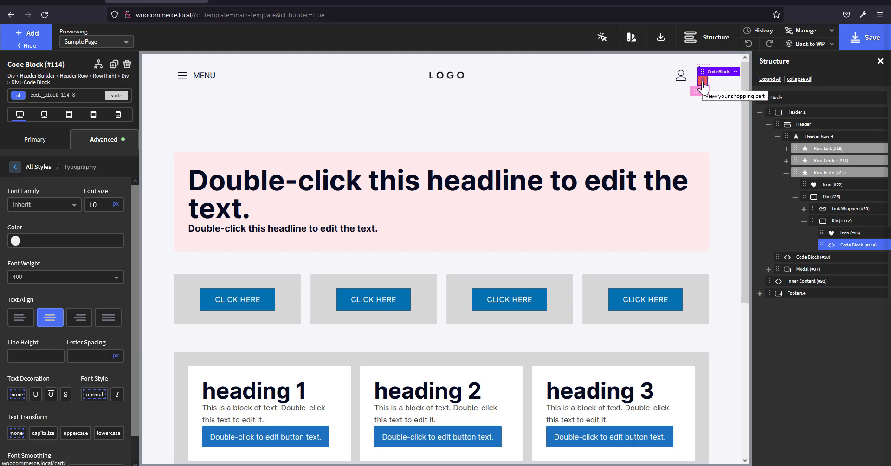
mouse_move(805, 44)
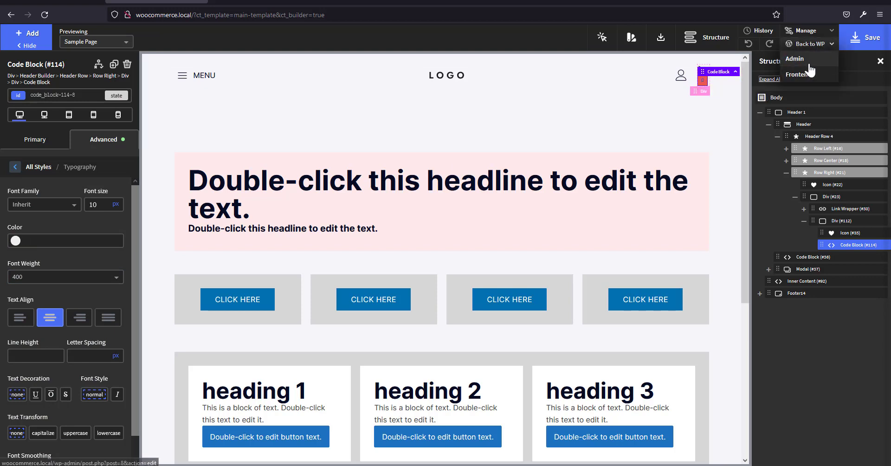
click(811, 63)
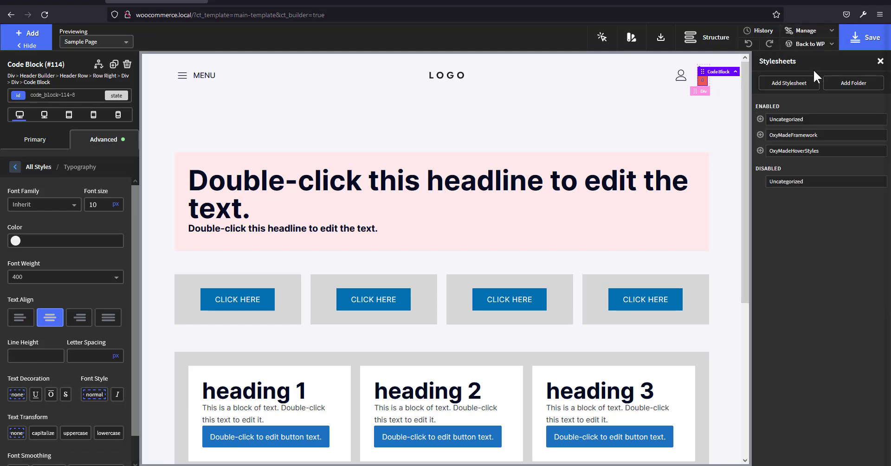
click(764, 122)
click(785, 147)
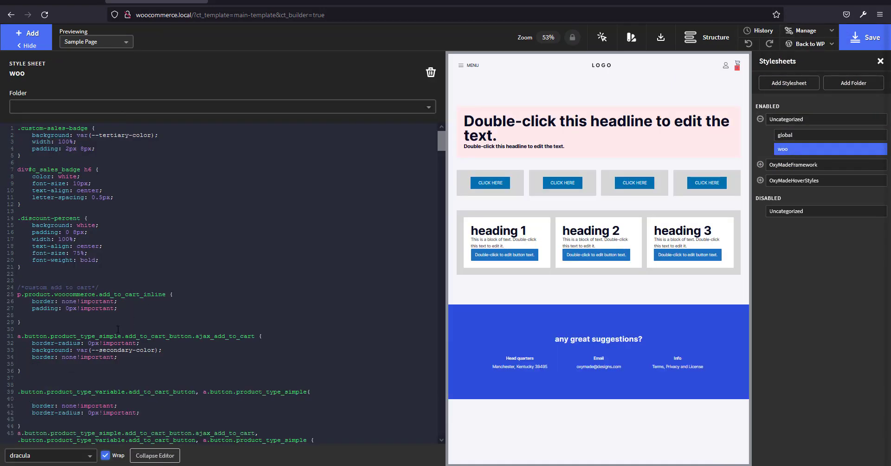
Add a /*CART COUNTER*/ comment in the blank lines above the max-width:1025px media query of the woo stylesheet.
scroll(136, 349, down, 15)
scroll(136, 349, down, 15)
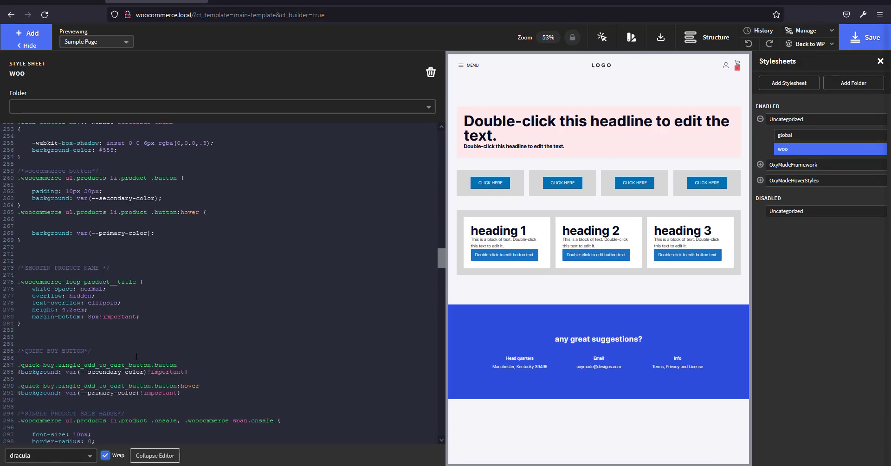
scroll(154, 335, down, 10)
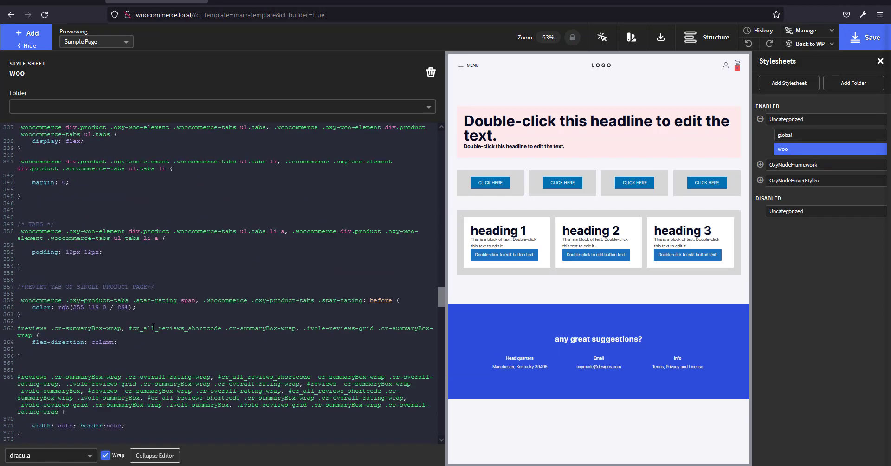
scroll(153, 327, down, 14)
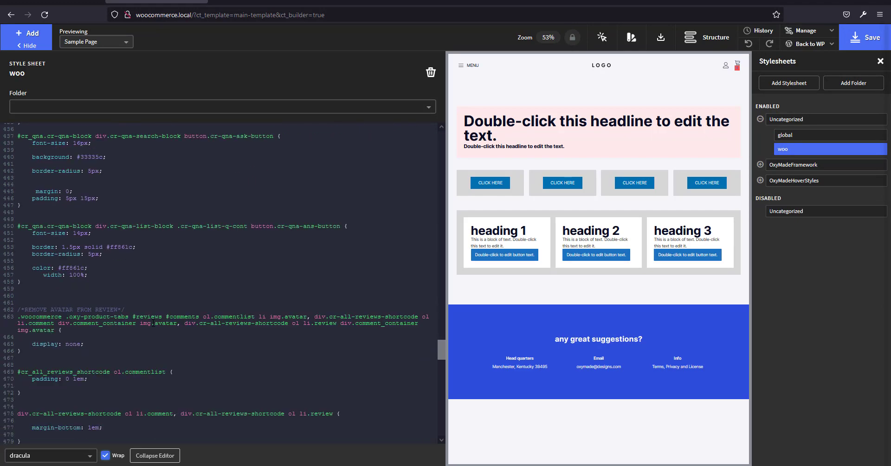
scroll(154, 322, down, 8)
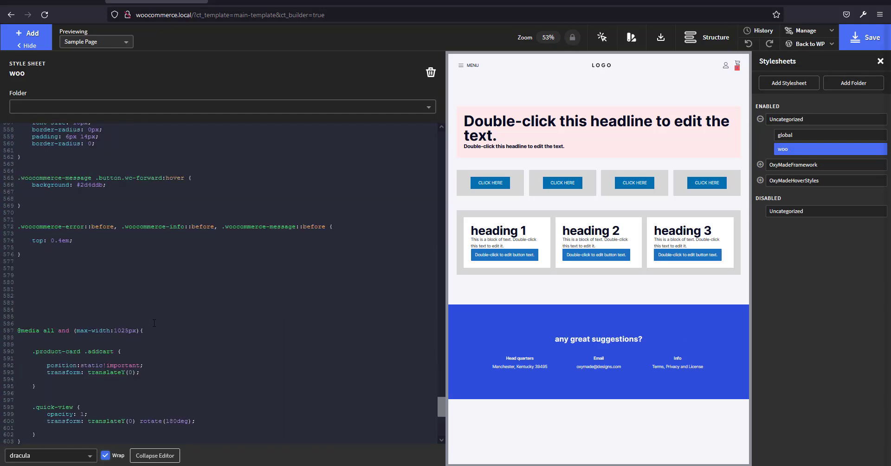
scroll(154, 323, down, 3)
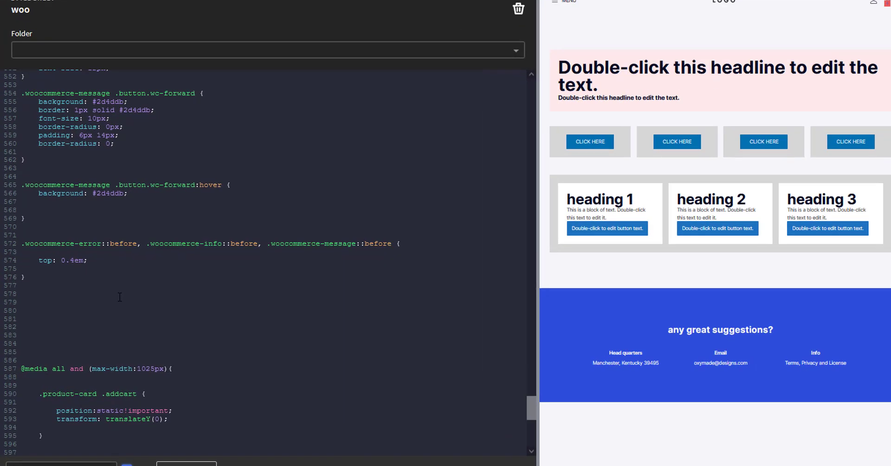
text(/)
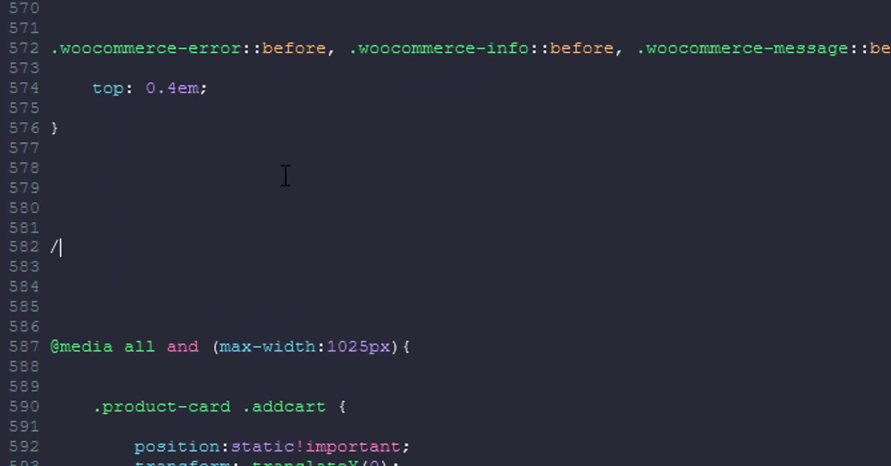
text(**/)
key(Left)
text(CART COUNTER)
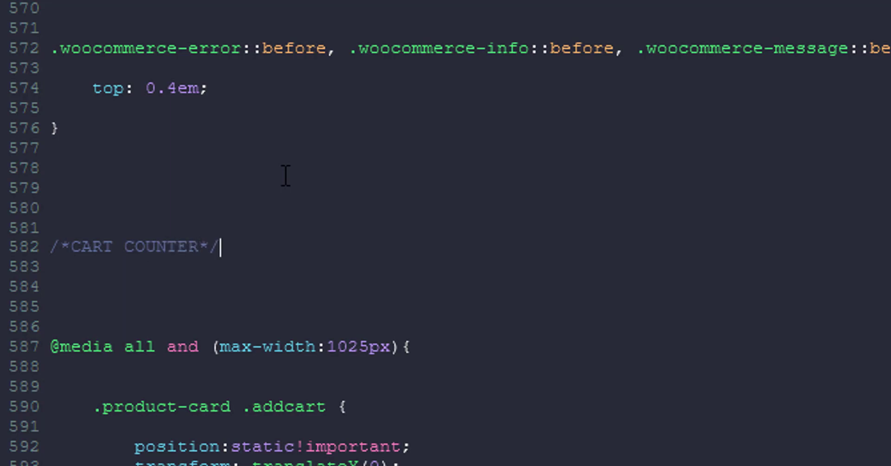
key(Return)
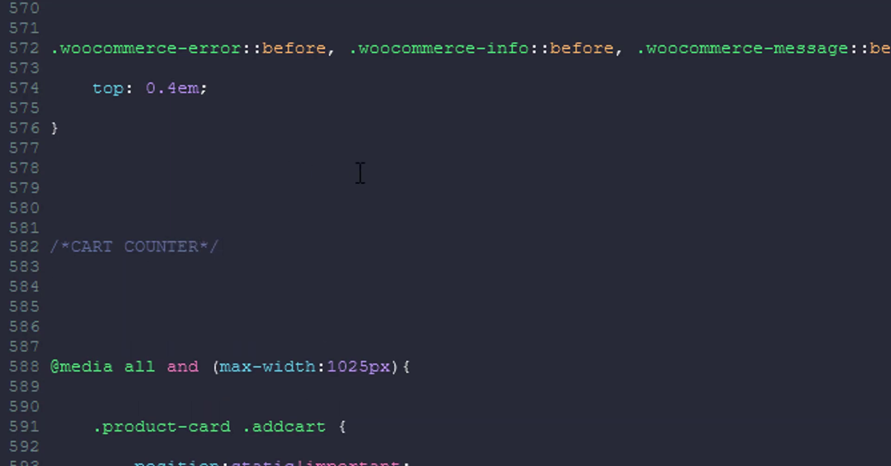
Write the rule .cart-counter a{color:white} directly below the CART COUNTER comment.
text(ca)
key(BackSpace)
key(BackSpace)
text(.cart-counter)
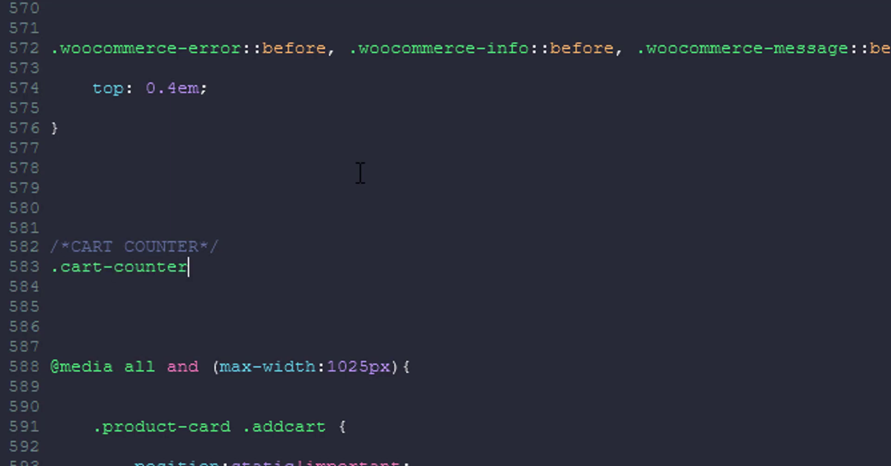
text( a{)
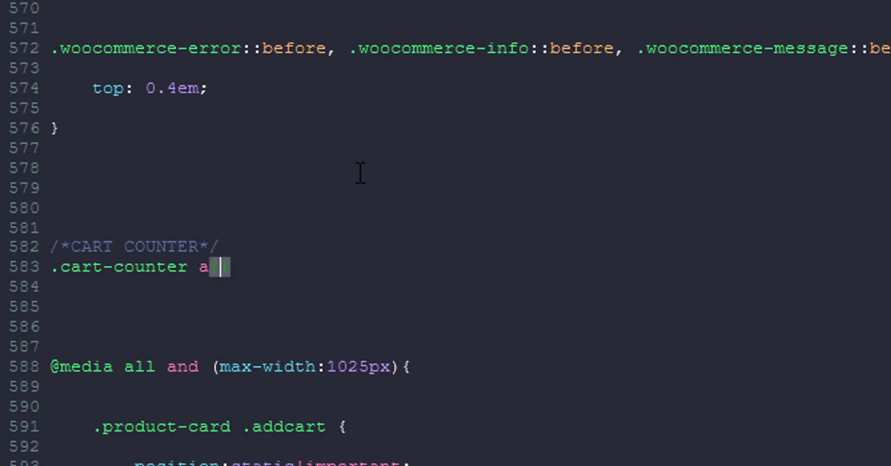
text(color:white)
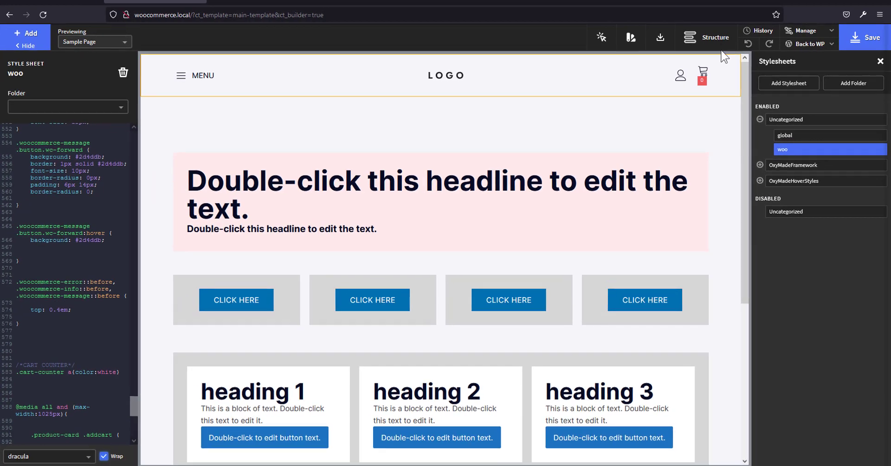
Rename Code Block (#114) in the page structure to "cart counter".
click(573, 93)
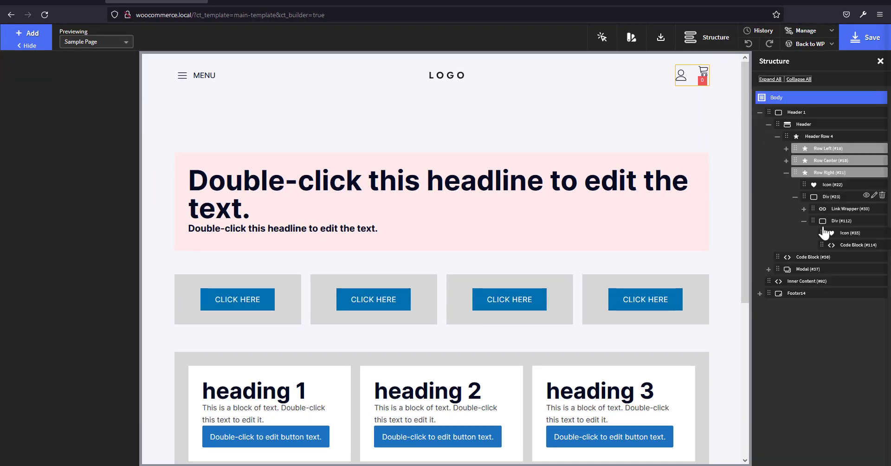
click(845, 248)
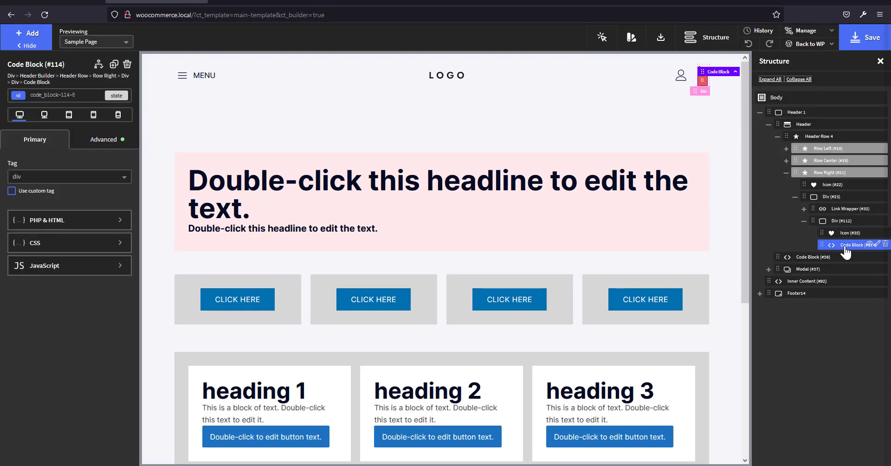
double_click(849, 245)
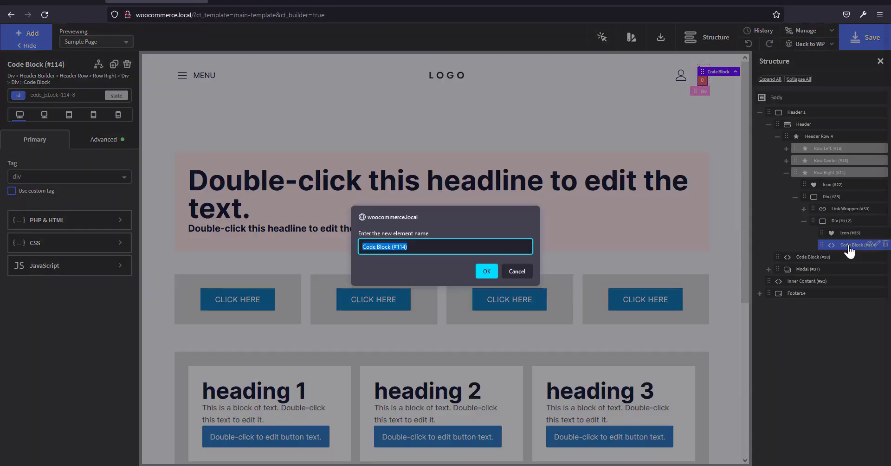
text(cart counter)
key(Return)
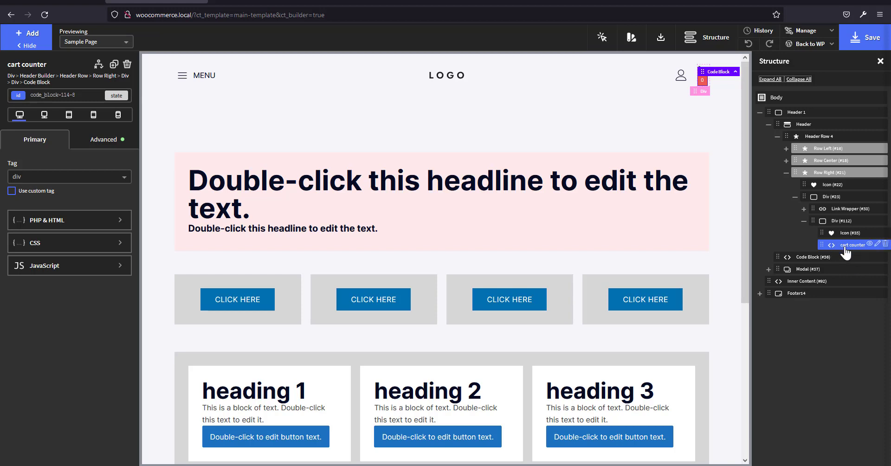
Add the border-radius-xl class to the cart counter code block.
click(69, 96)
text(bor)
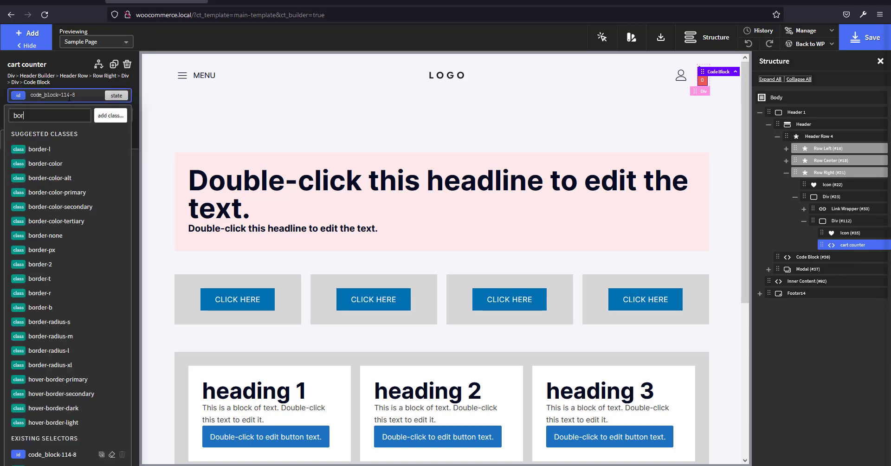
text(der-r)
click(73, 209)
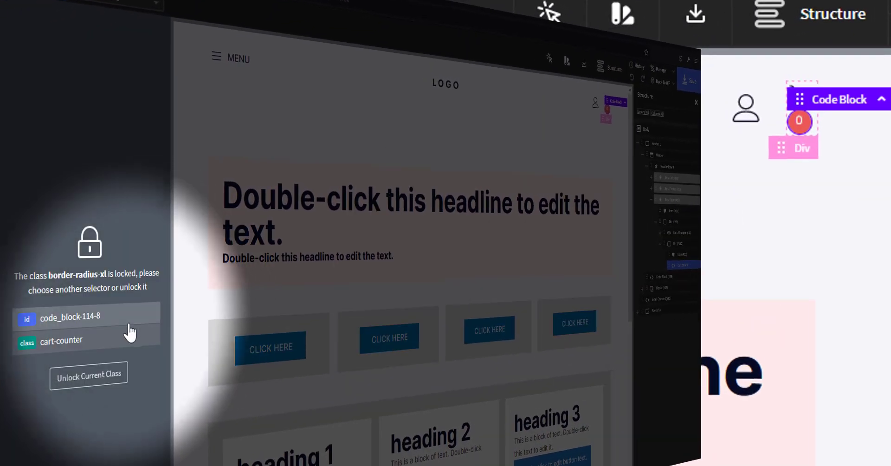
Set the cart counter's line height to 2 in the typography of its ID styles.
click(124, 321)
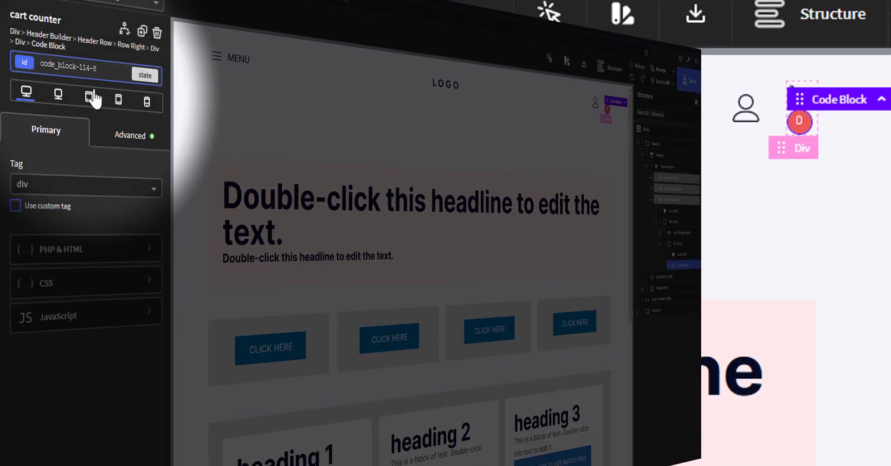
click(126, 148)
click(65, 278)
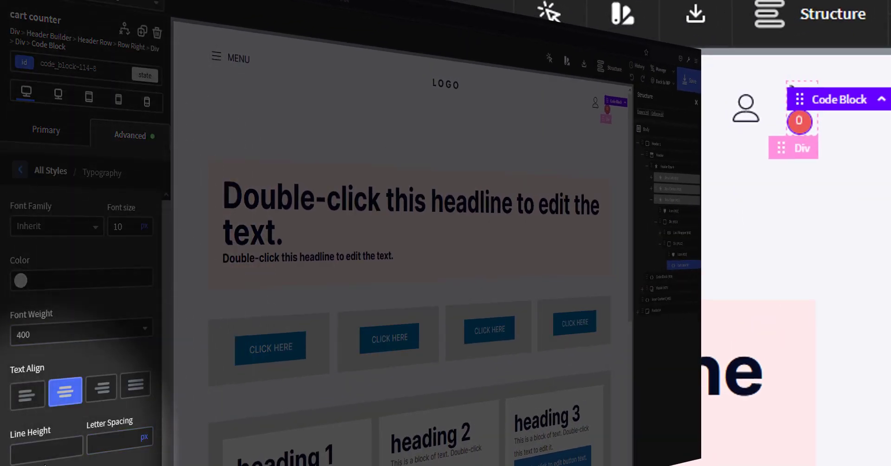
click(51, 449)
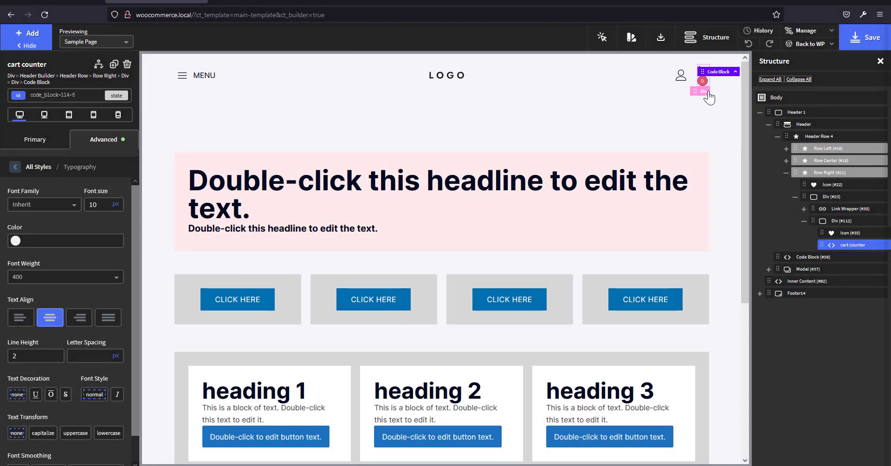
Lay out the child elements of Div (#112), holding the cart icon and counter, horizontally.
click(747, 238)
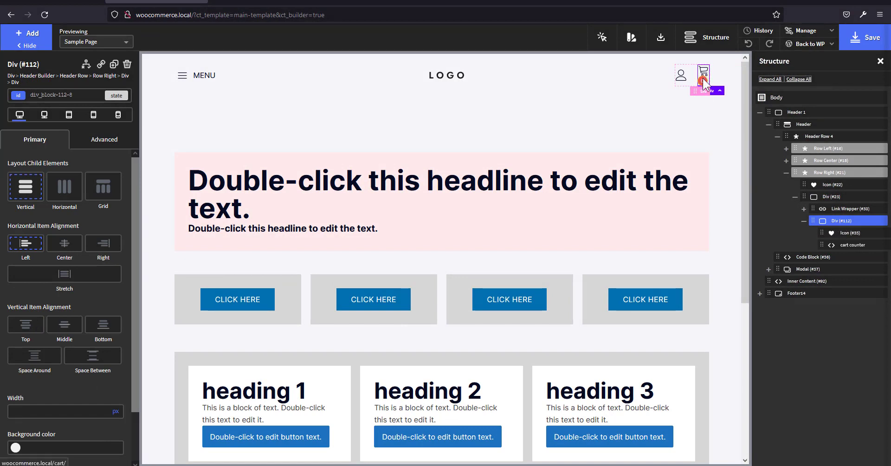
click(65, 190)
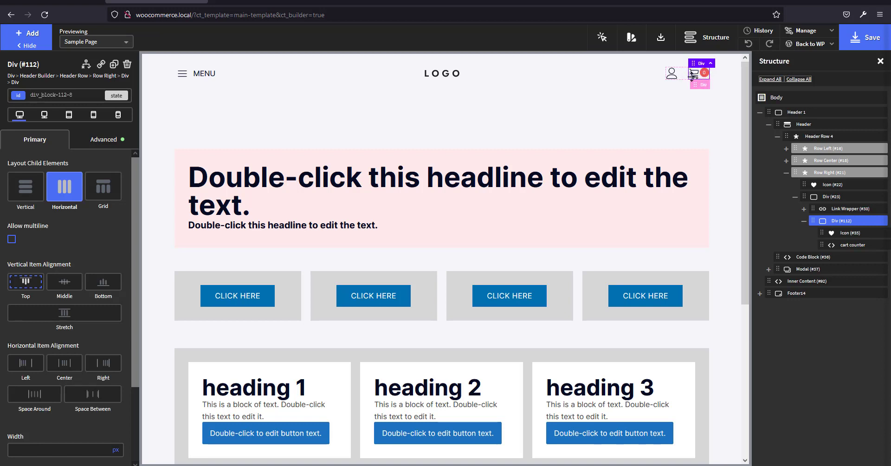
Add a transform effect of type translate to the cart counter code block.
click(841, 233)
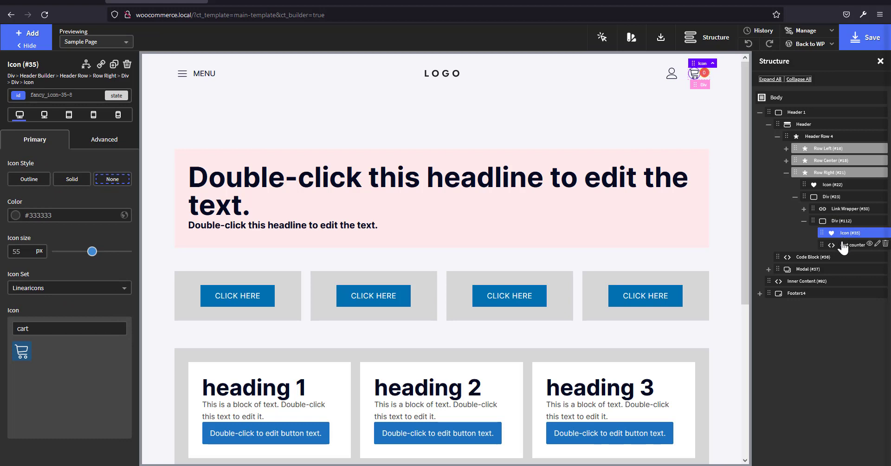
click(847, 246)
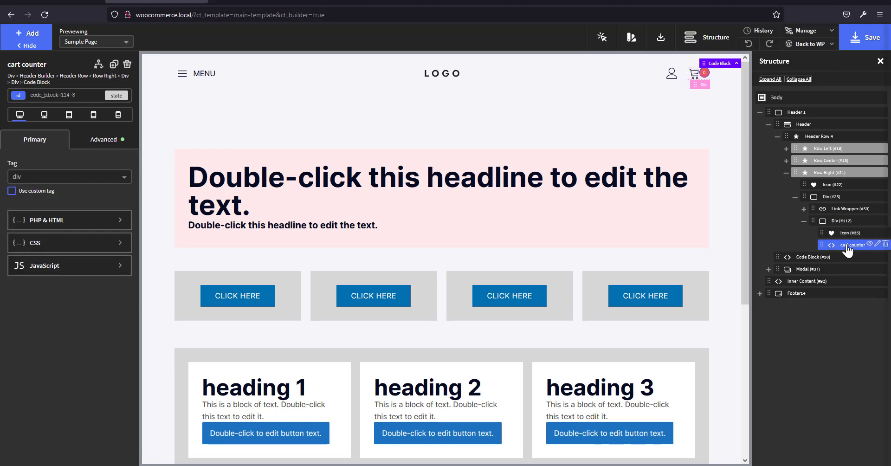
click(112, 148)
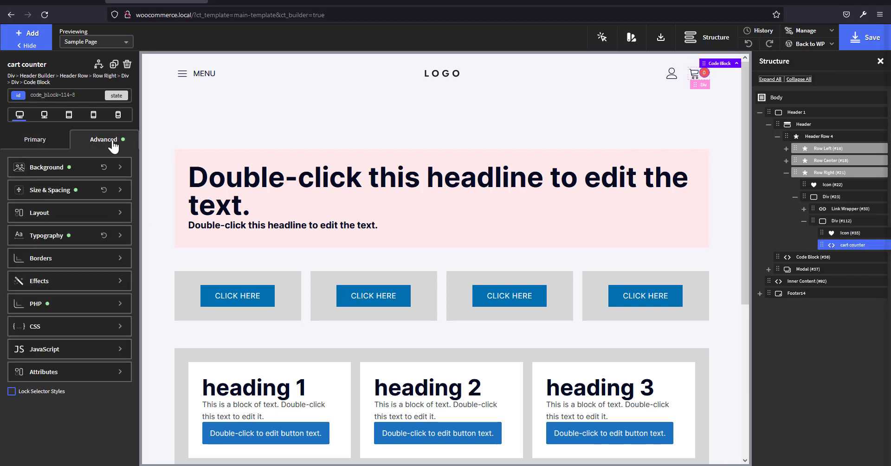
click(77, 284)
click(89, 340)
click(68, 200)
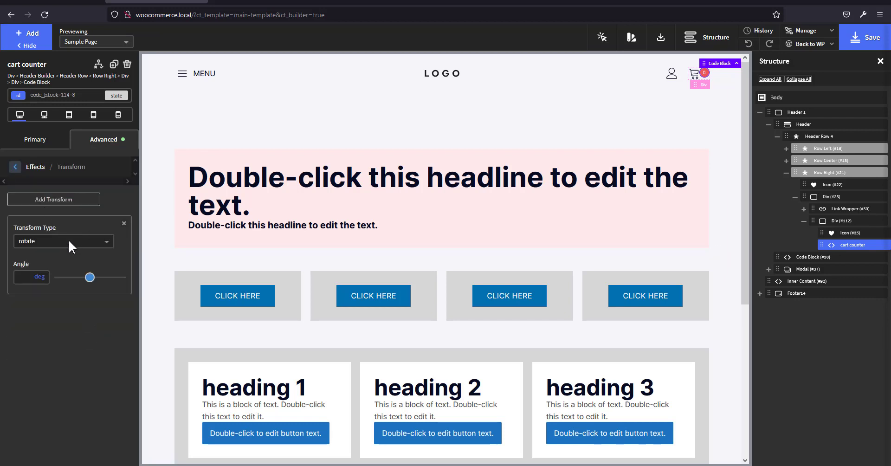
click(68, 240)
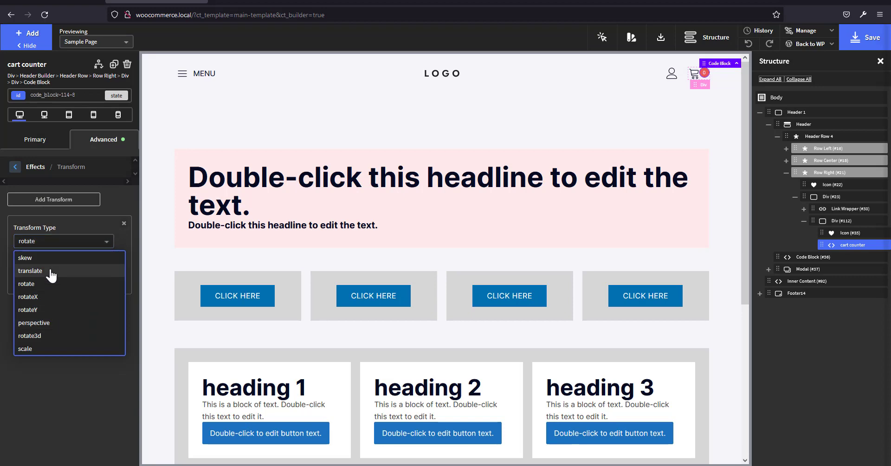
click(83, 272)
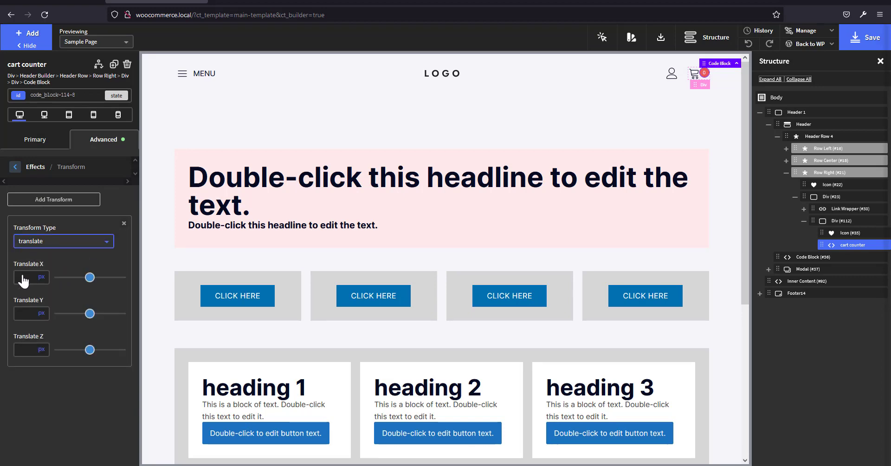
Set the cart counter's Translate X and Translate Y both to -50%.
click(37, 281)
click(37, 280)
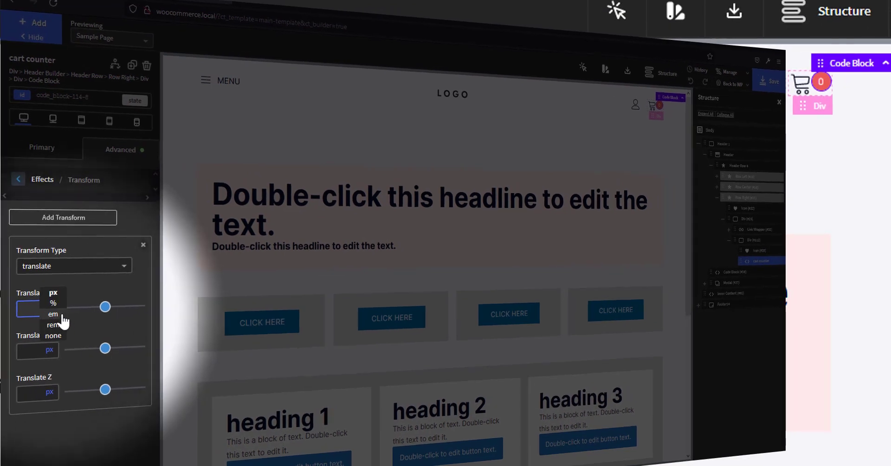
click(38, 276)
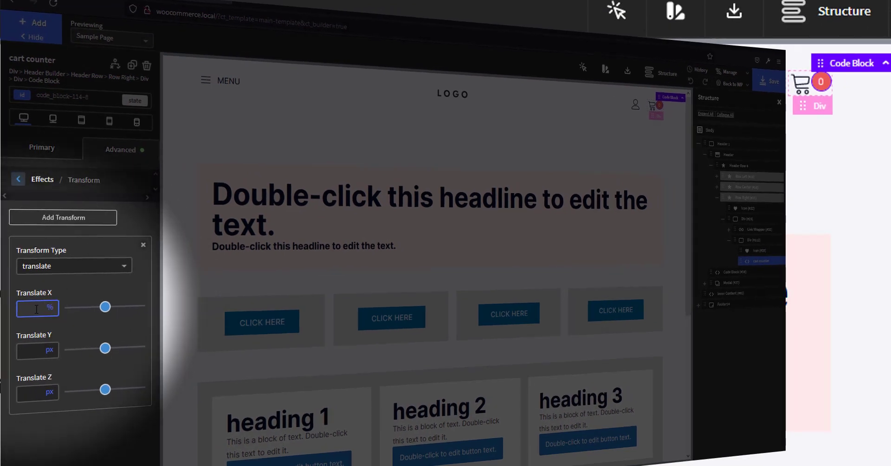
text(-50)
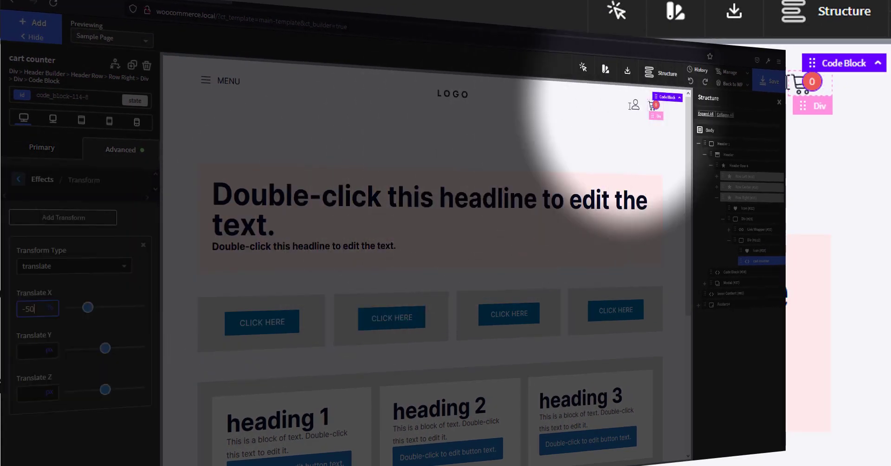
click(39, 346)
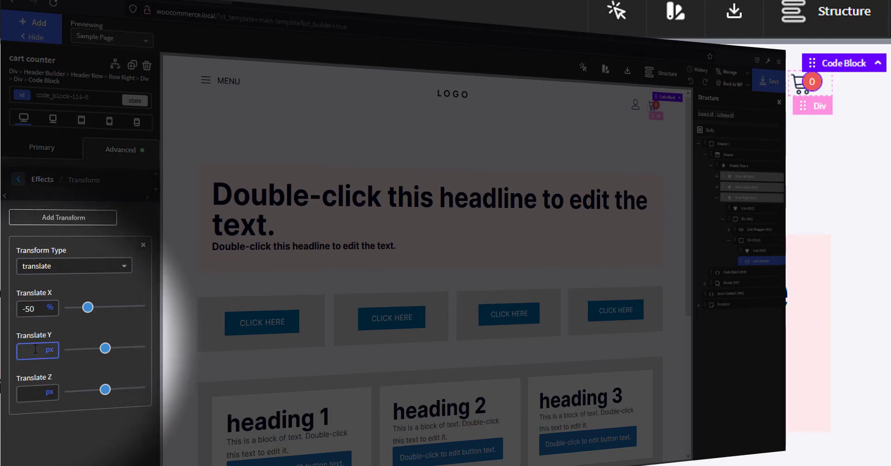
click(38, 360)
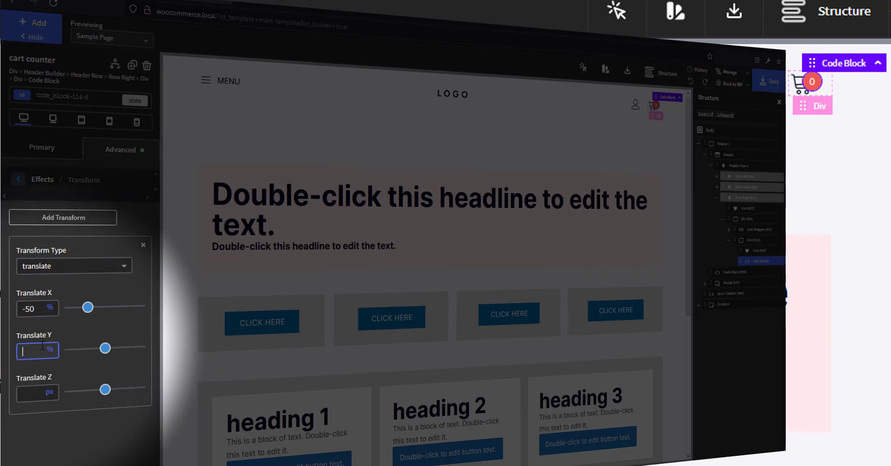
text(-5)
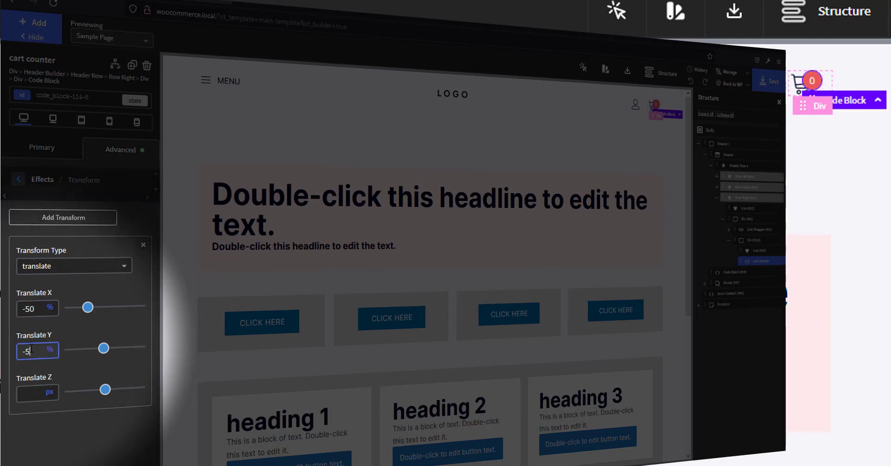
text(0)
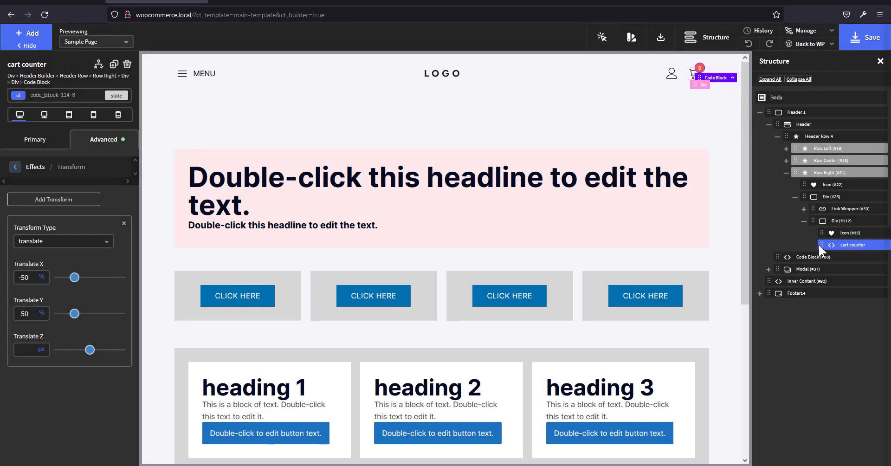
Add the WooCommerce Cart Total element inside Div (#112), after the cart counter.
click(840, 221)
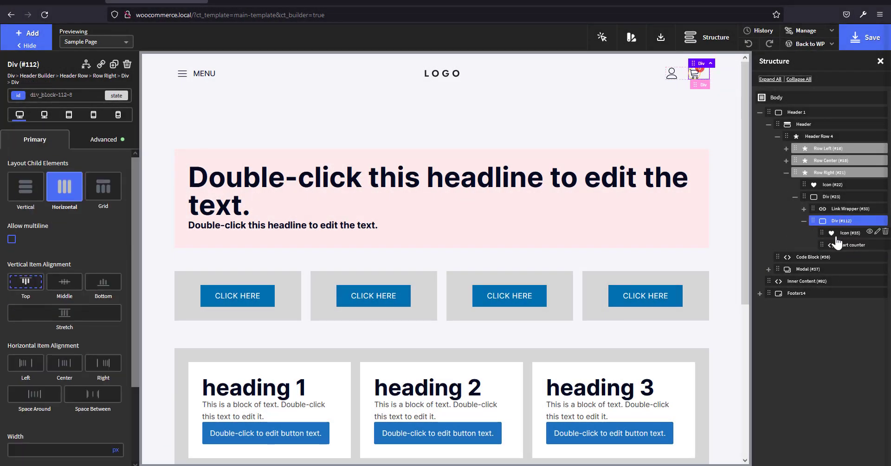
click(847, 199)
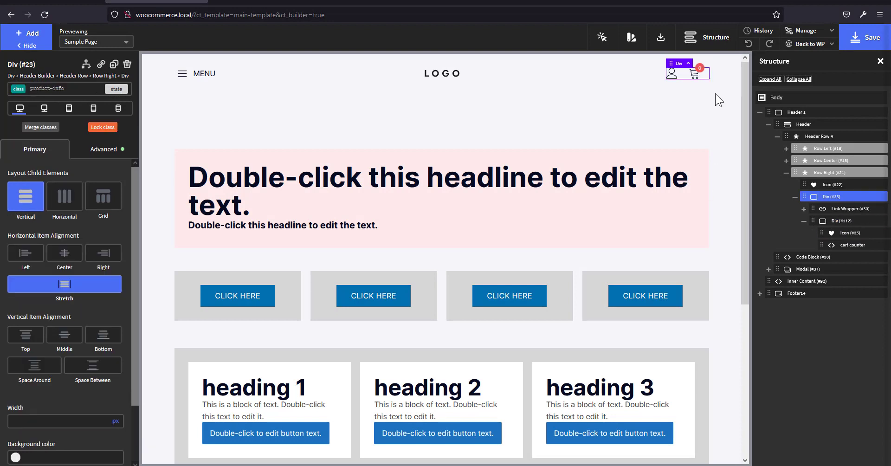
click(844, 186)
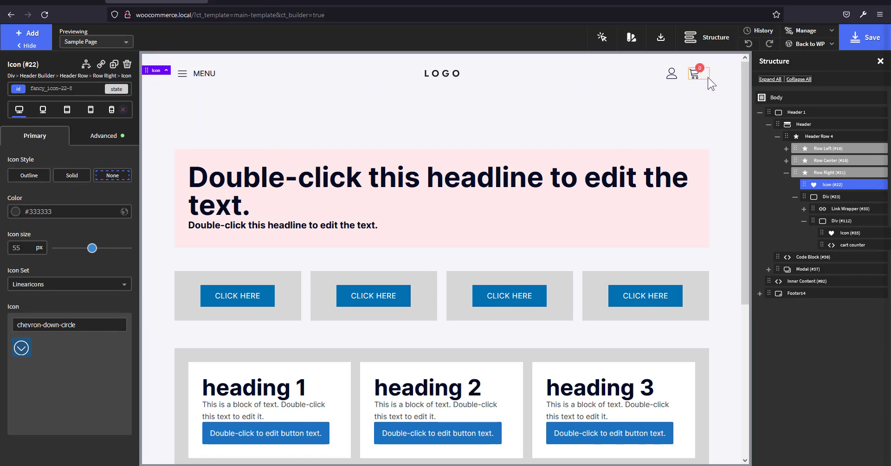
click(847, 222)
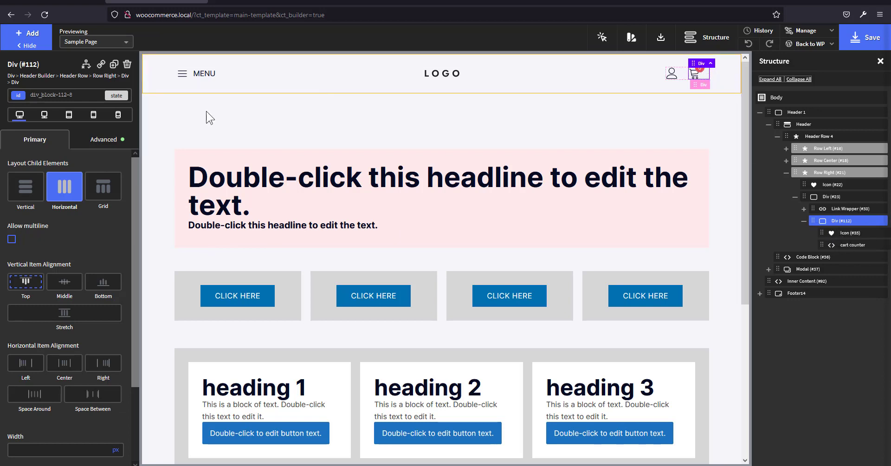
click(28, 35)
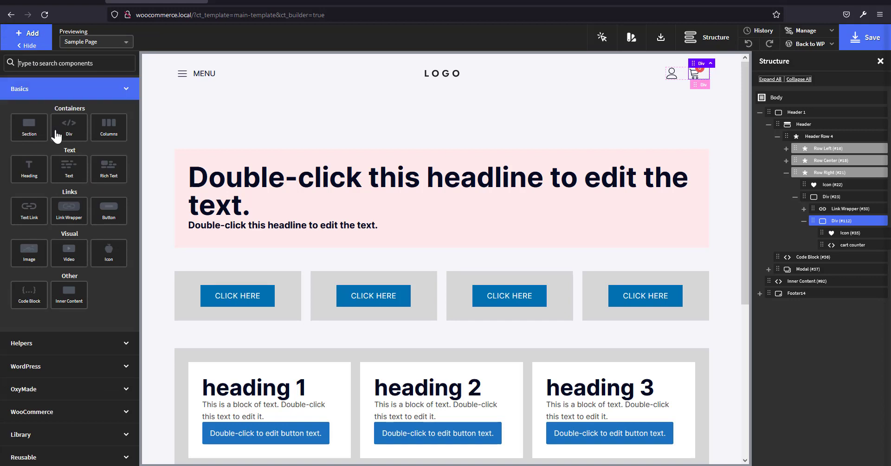
click(66, 412)
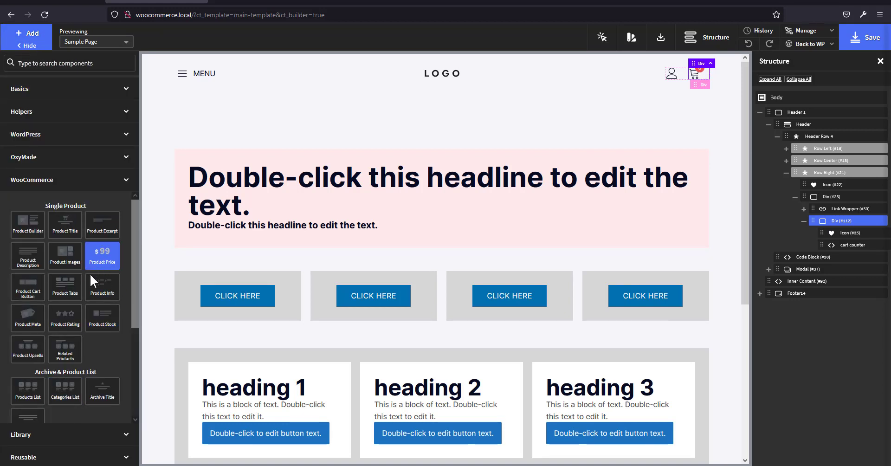
scroll(96, 363, down, 3)
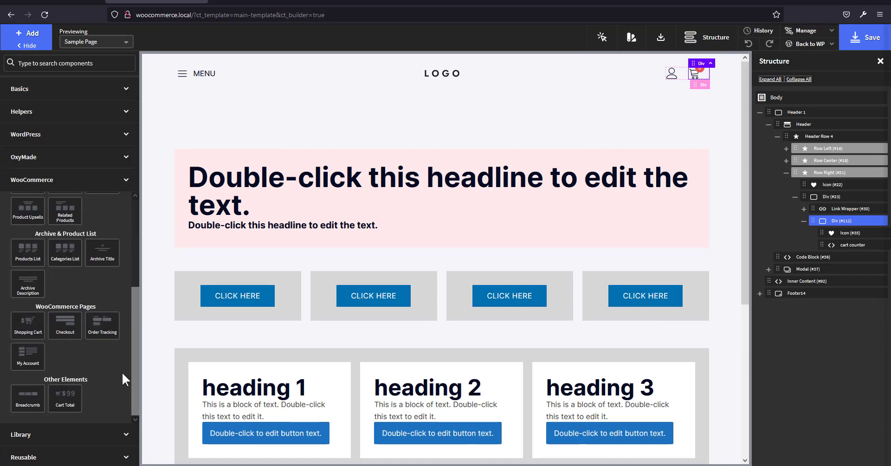
click(66, 407)
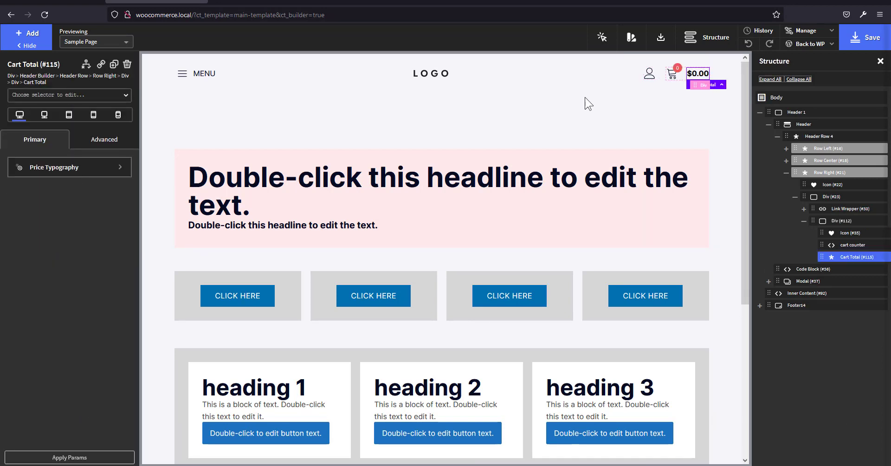
Set the Cart Total's price typography to a 12 px font size and the Base global color.
click(70, 184)
click(25, 249)
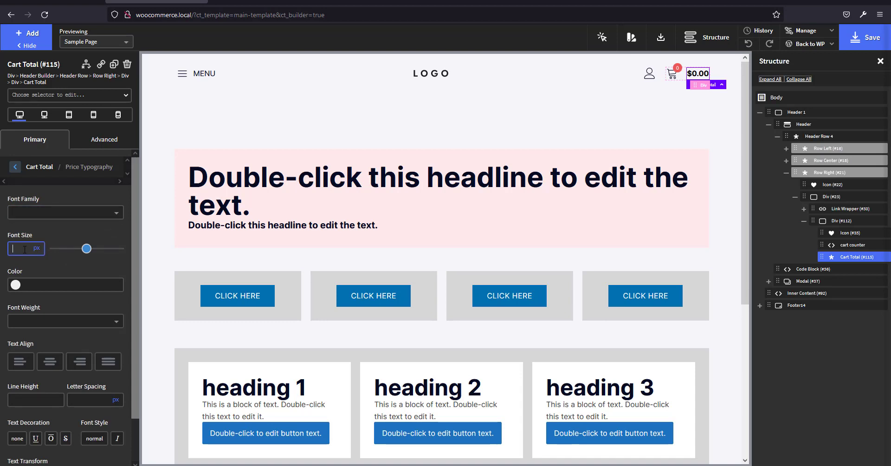
text(12)
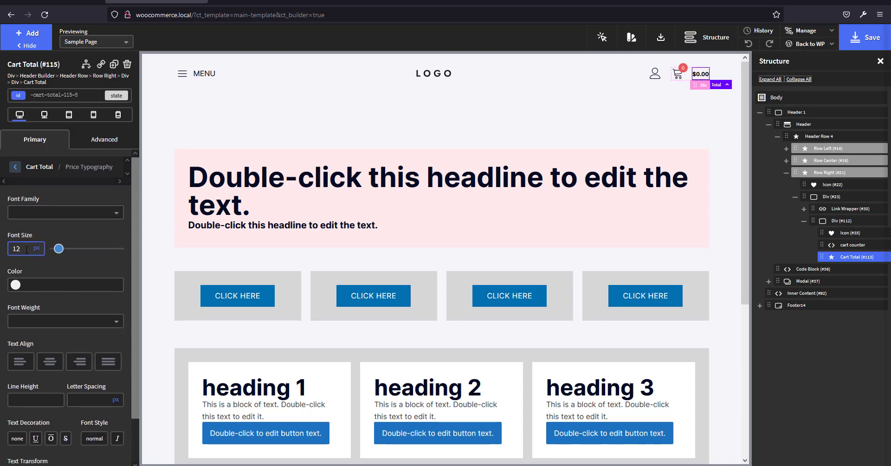
click(22, 284)
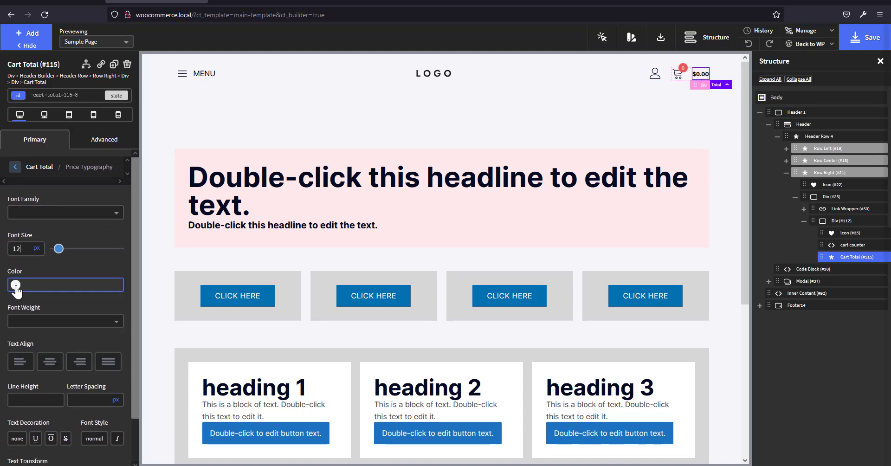
click(16, 285)
click(32, 400)
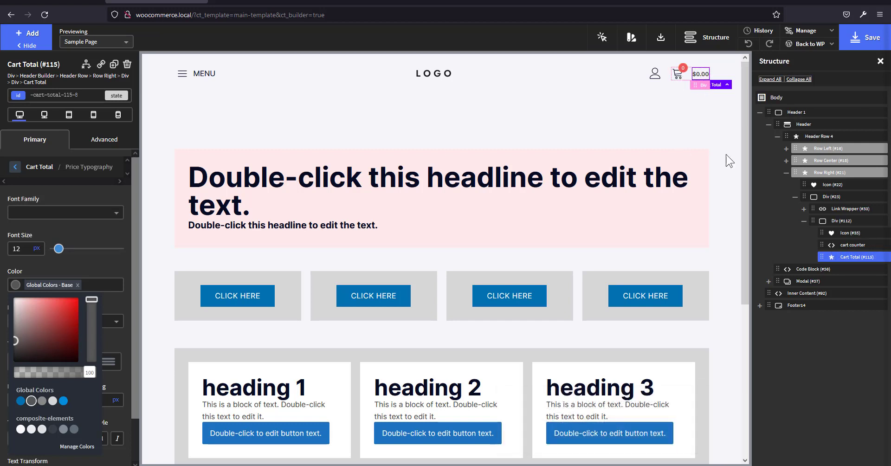
Set the Cart Total's left margin to -12 px and save the template.
click(107, 140)
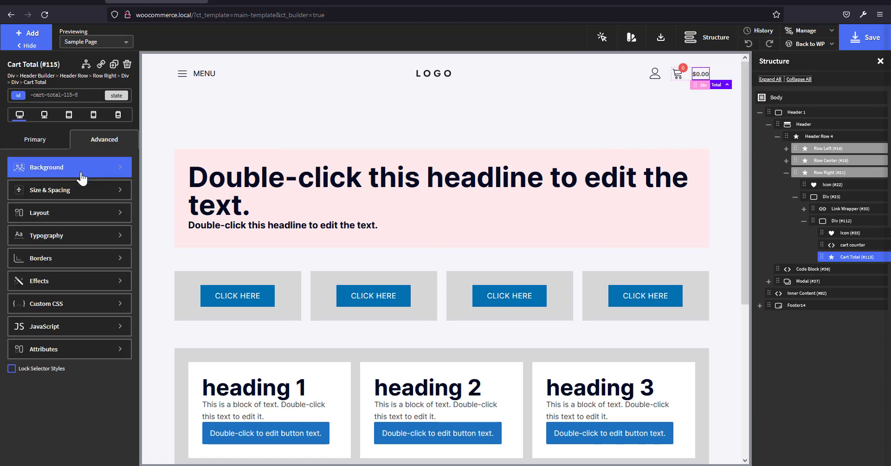
click(79, 204)
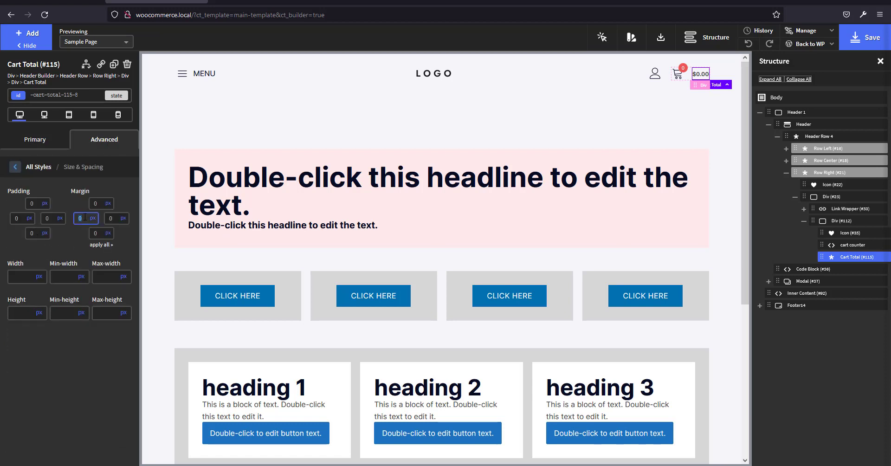
text(-)
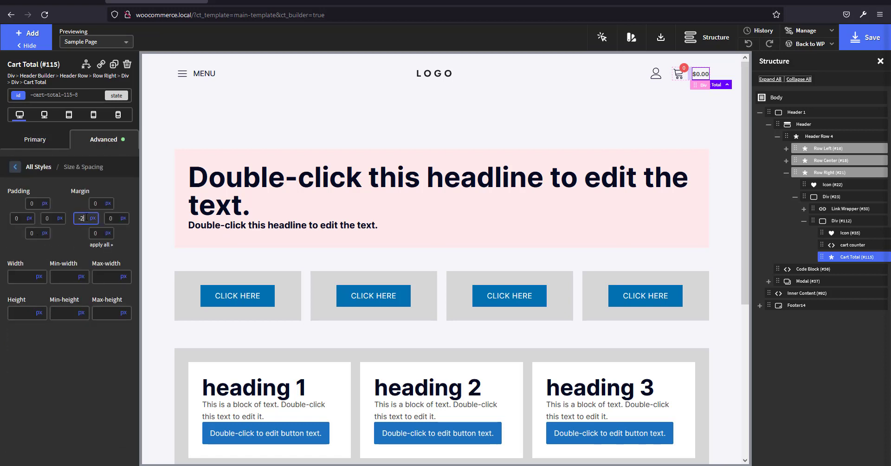
text(2)
key(BackSpace)
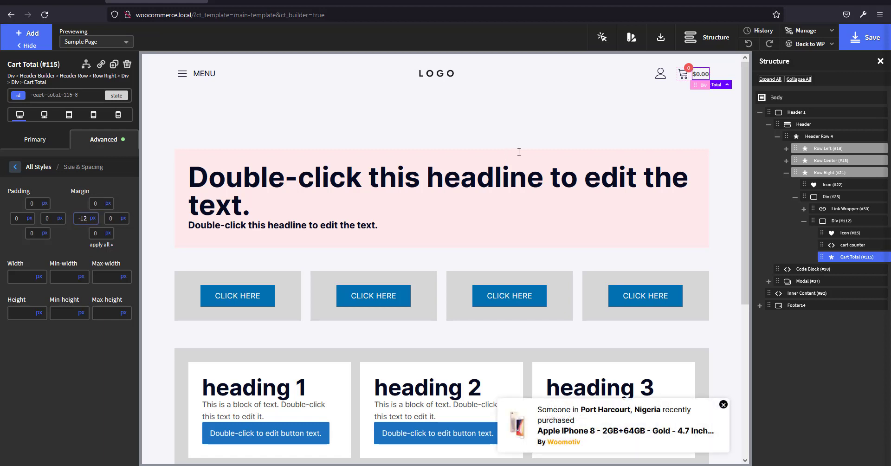
click(699, 74)
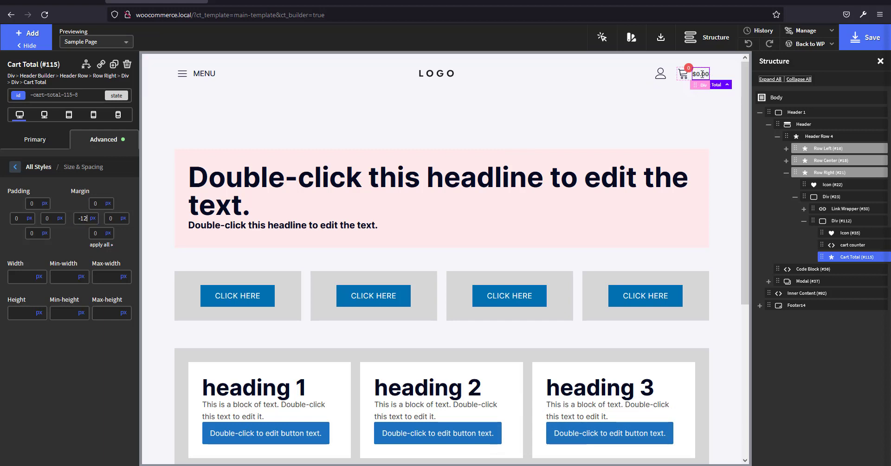
click(840, 221)
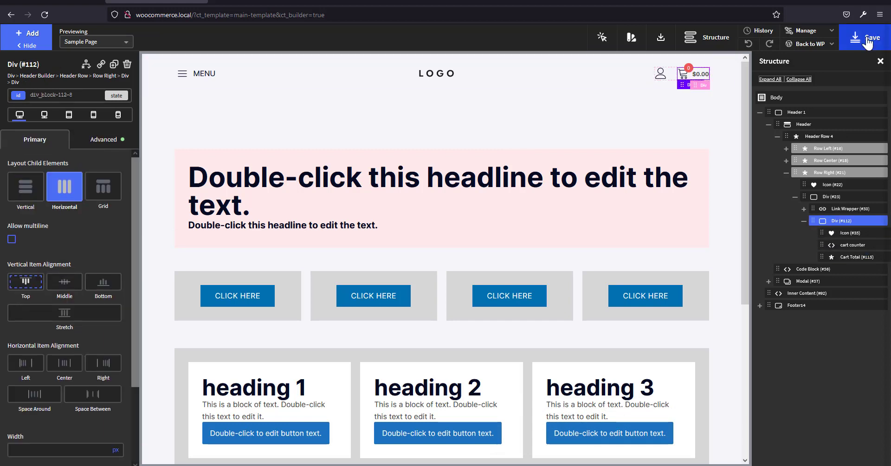
click(867, 38)
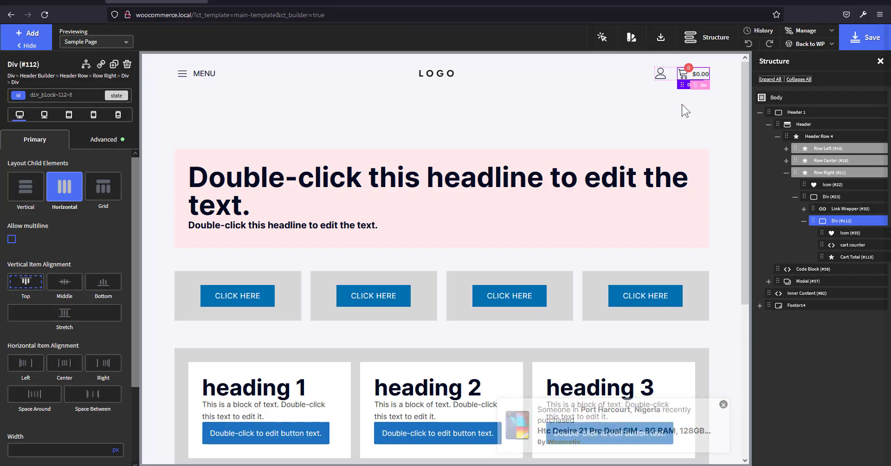
Switch to the storefront's iPhone 8 product page, reload it and add the Sony Z5 Premium to the cart.
click(253, 2)
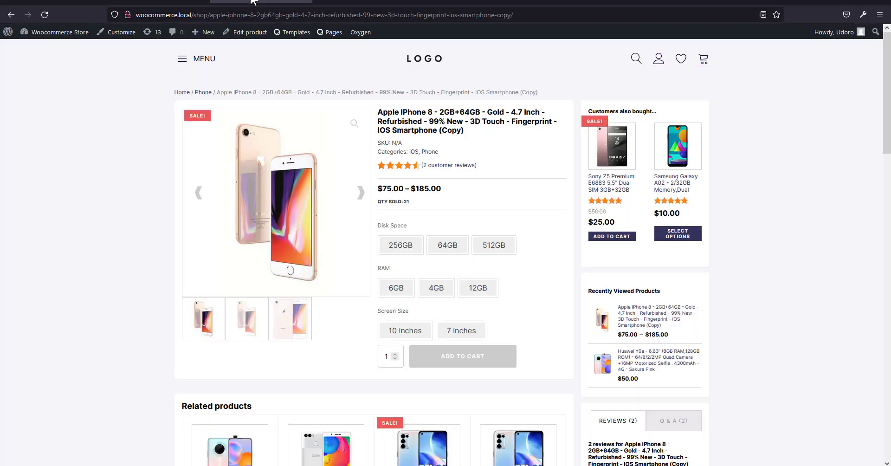
click(44, 15)
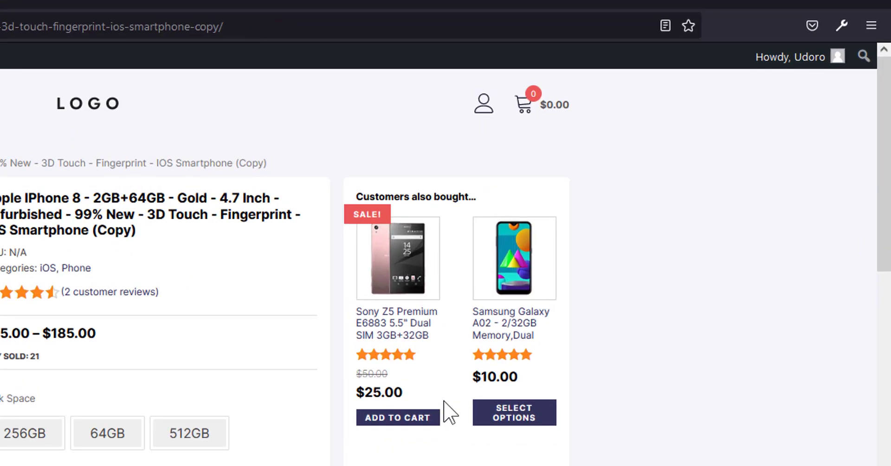
click(403, 420)
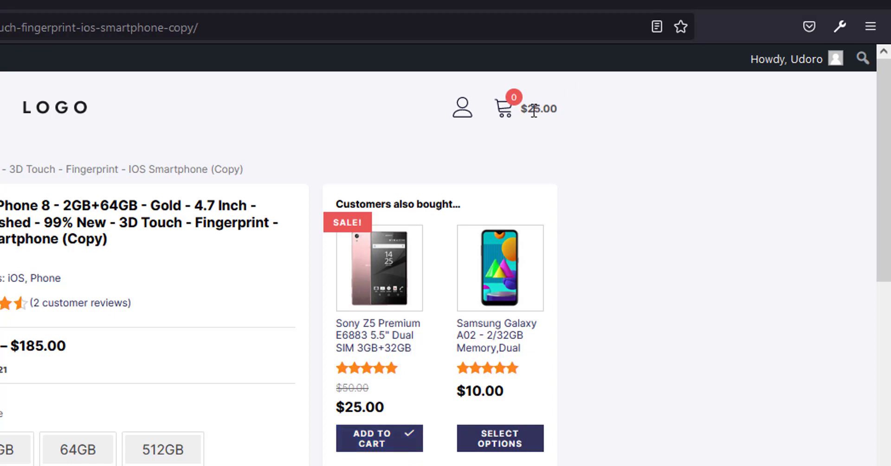
Check the header's cart badge and total on the refreshed product page and close the recent-purchase notification.
drag(533, 111, 642, 205)
click(642, 205)
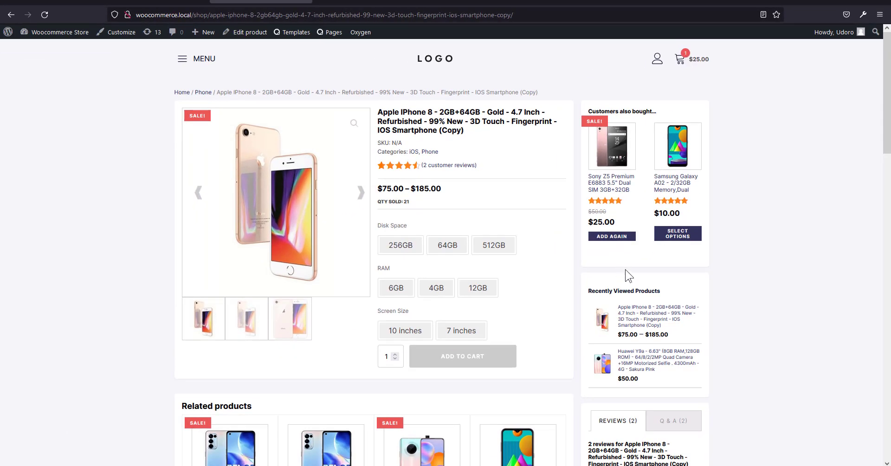
scroll(690, 213, down, 1)
scroll(692, 225, up, 1)
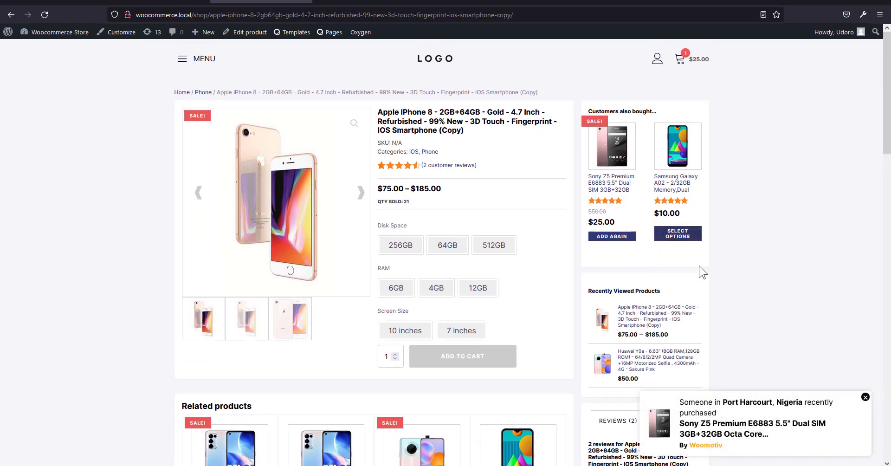
click(865, 398)
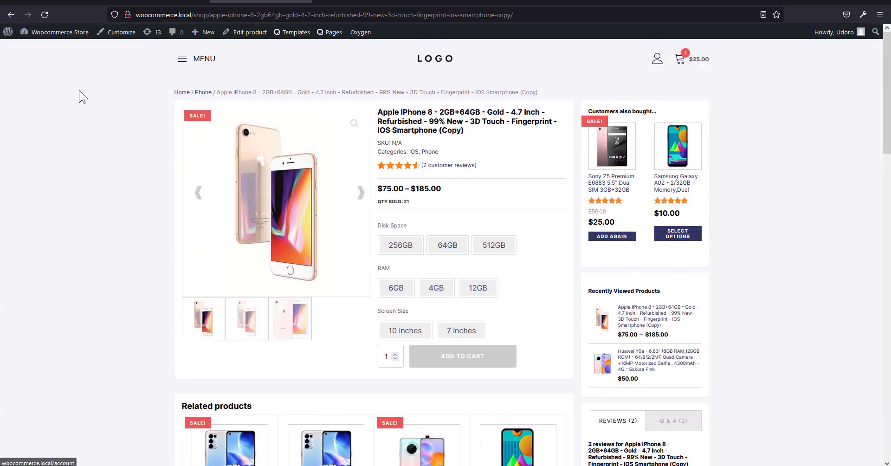
Open the site's admin snippets list and activate the "Ajax support for cart item count - qty only" snippet.
click(48, 46)
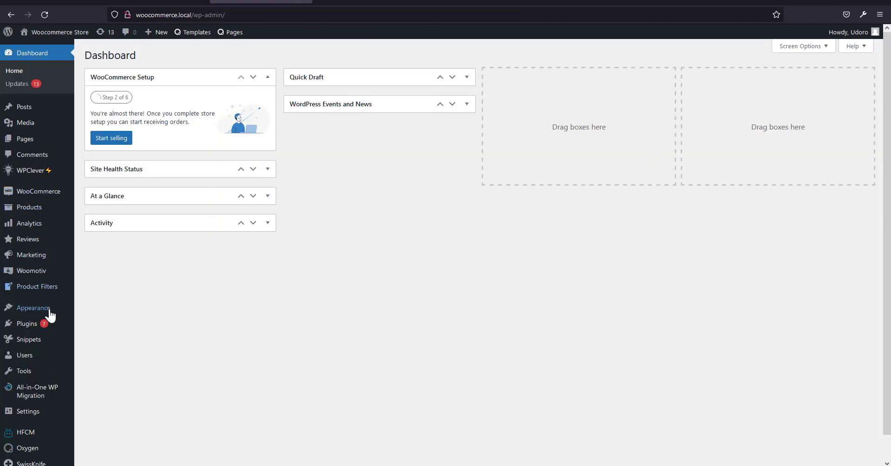
click(29, 343)
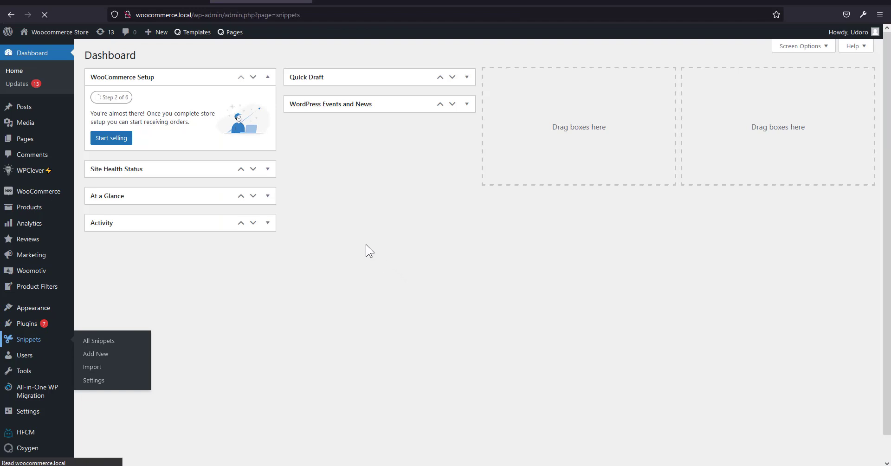
scroll(332, 265, down, 3)
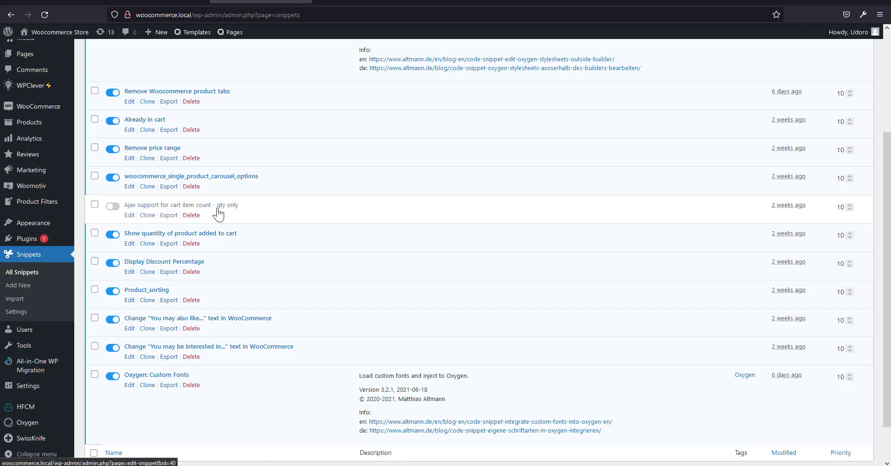
click(113, 208)
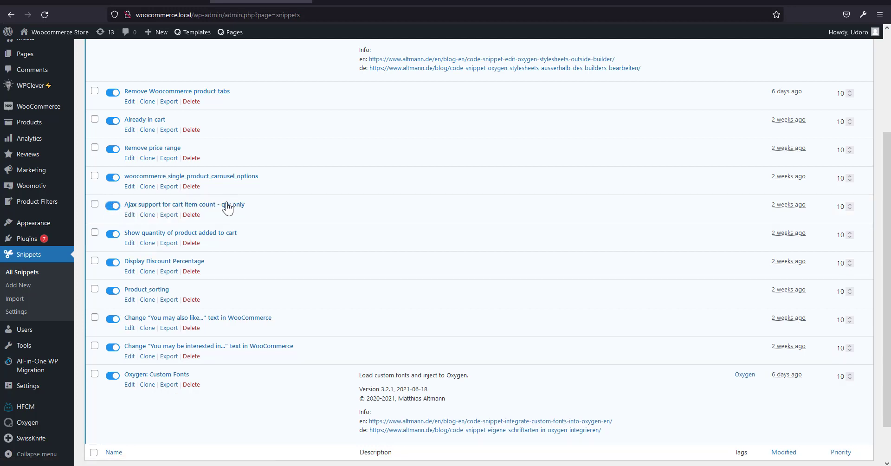
Visit the store's home page and add the Htc Desire 21 Pro Star Blue (Copy) and the original Htc Desire 21 Pro to the cart.
click(52, 46)
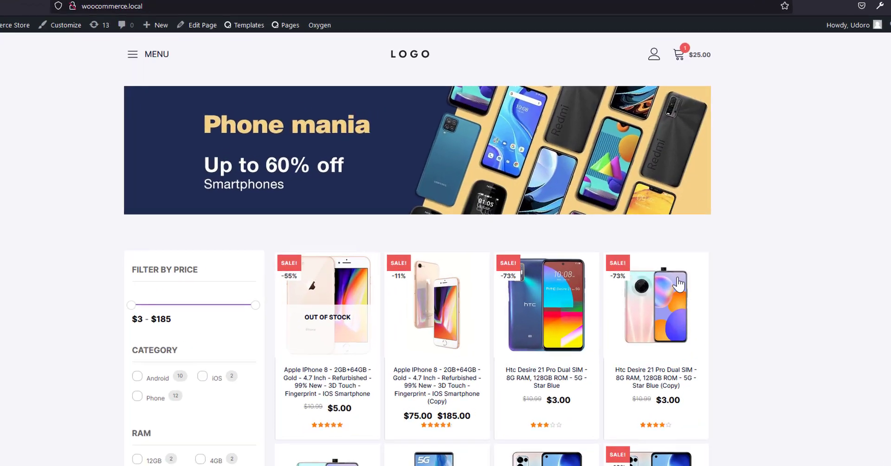
mouse_move(671, 334)
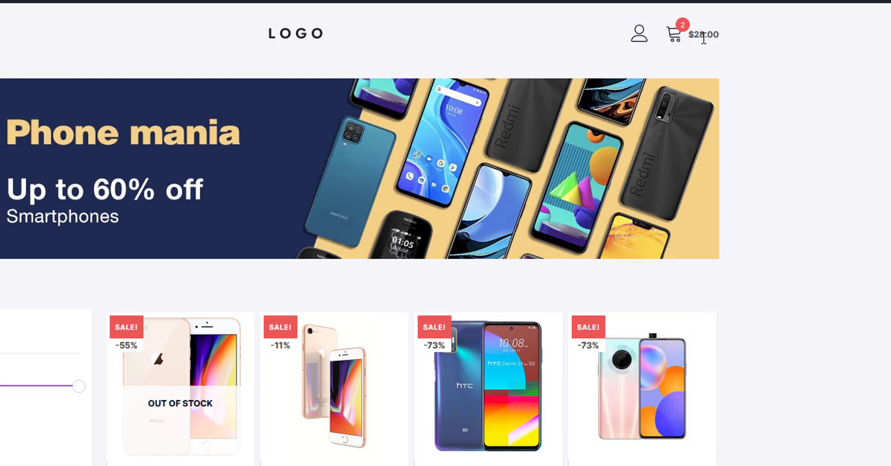
mouse_move(667, 363)
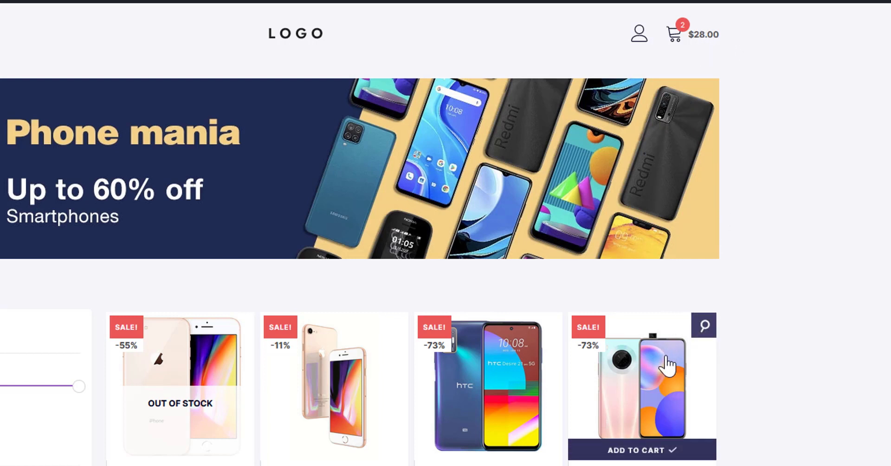
mouse_move(503, 424)
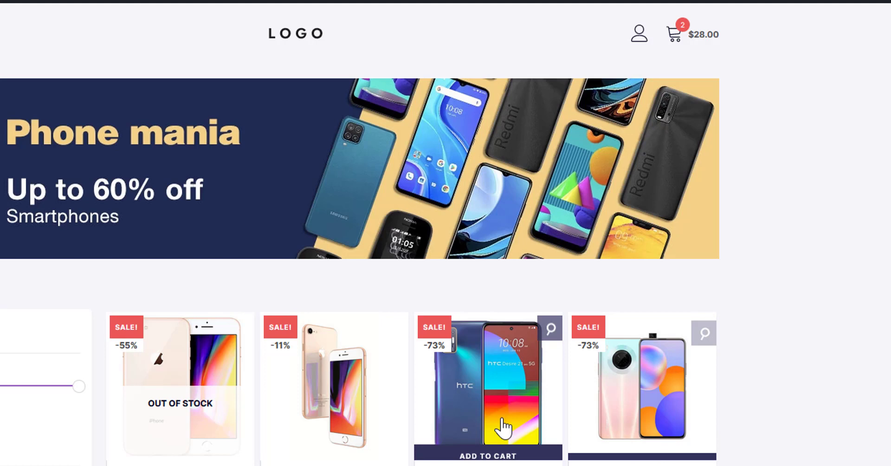
click(505, 451)
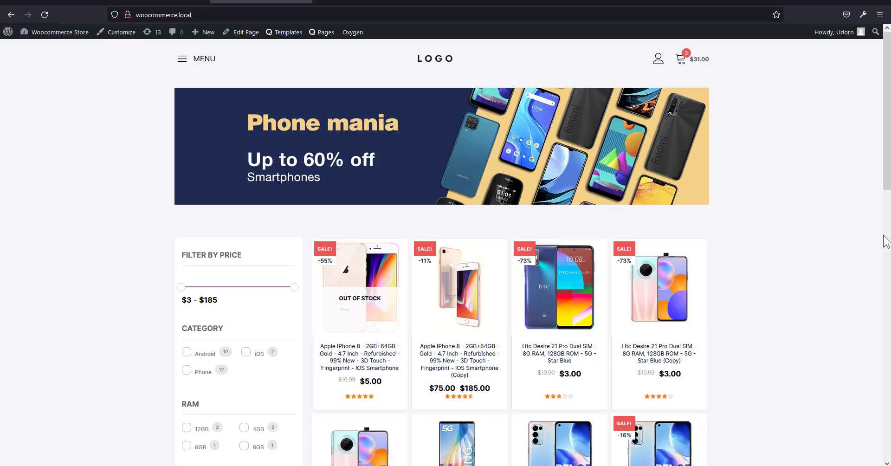
Return to the admin dashboard and activate the WPC Fly Cart for WooCommerce plugin from the installed plugins.
mouse_move(58, 32)
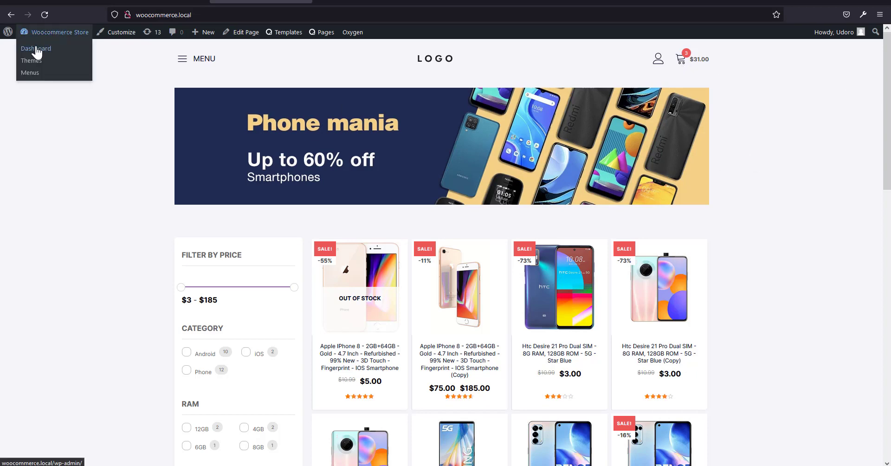
click(35, 49)
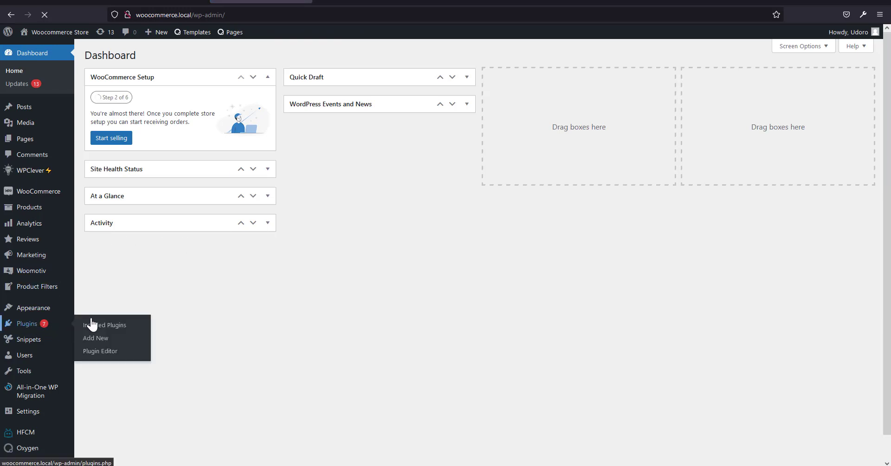
click(89, 322)
scroll(325, 250, down, 10)
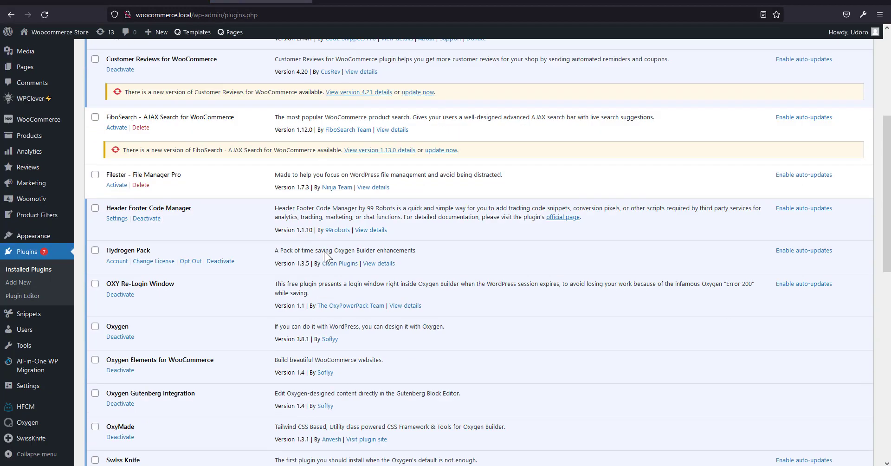
scroll(324, 256, down, 5)
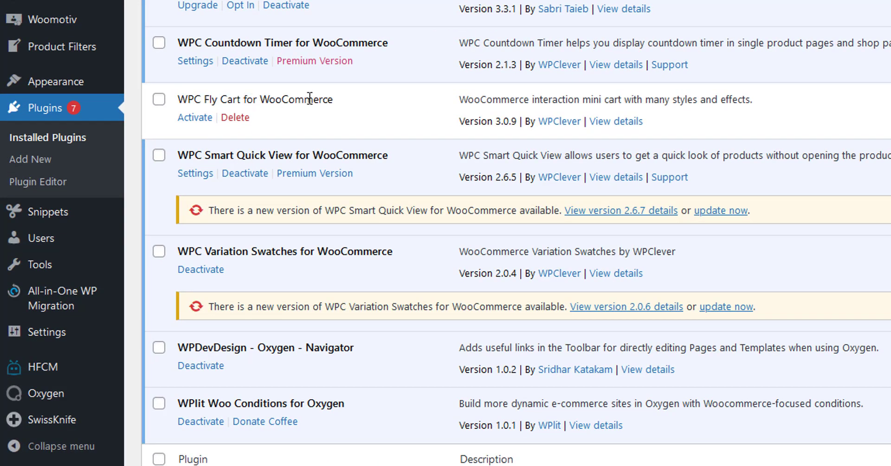
click(192, 120)
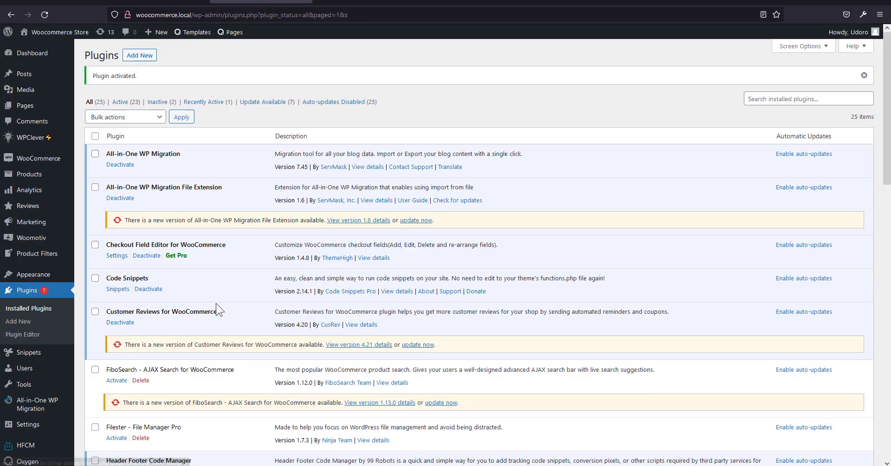
Open the WPClever Fly Cart settings and set the manual show up button to the example class .fly-cart-btn.
mouse_move(32, 146)
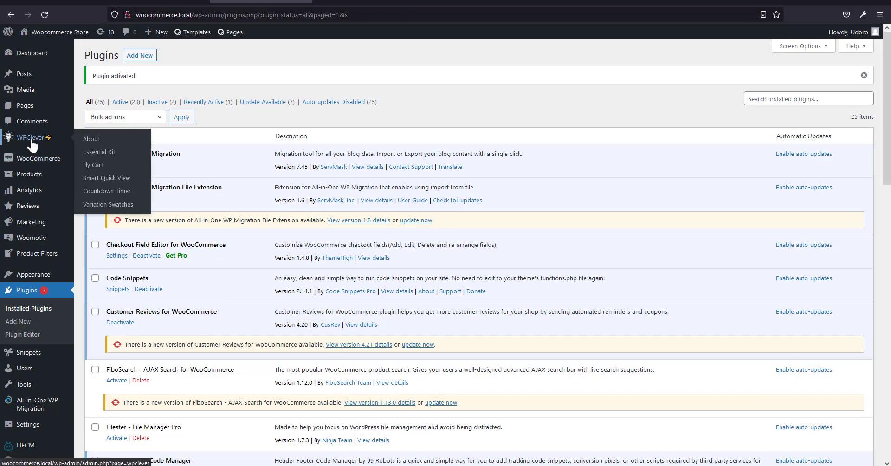
click(142, 177)
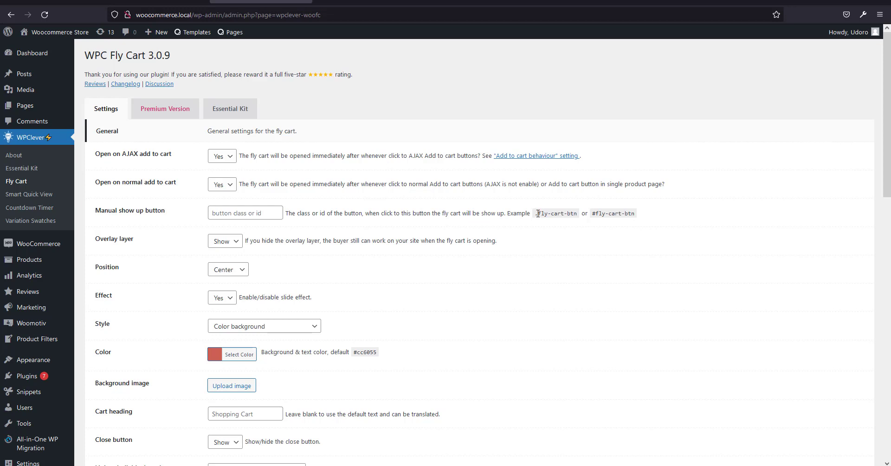
drag(544, 215, 579, 218)
key(ctrl+c)
click(245, 213)
key(ctrl+v)
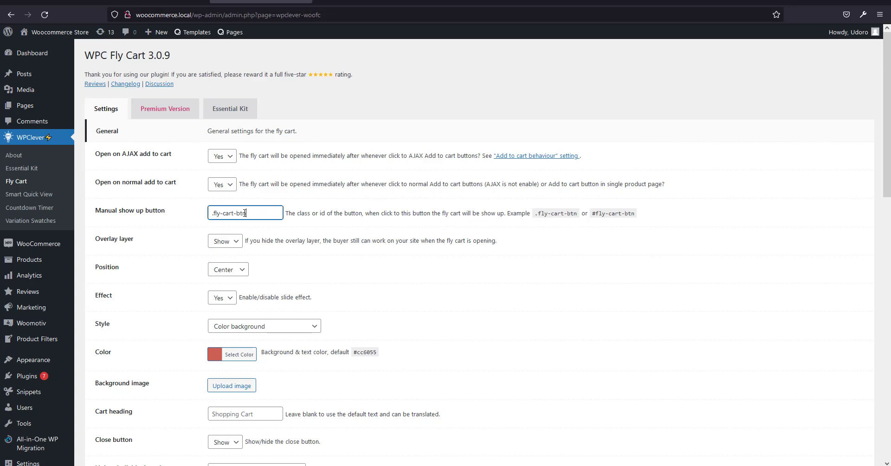
click(555, 214)
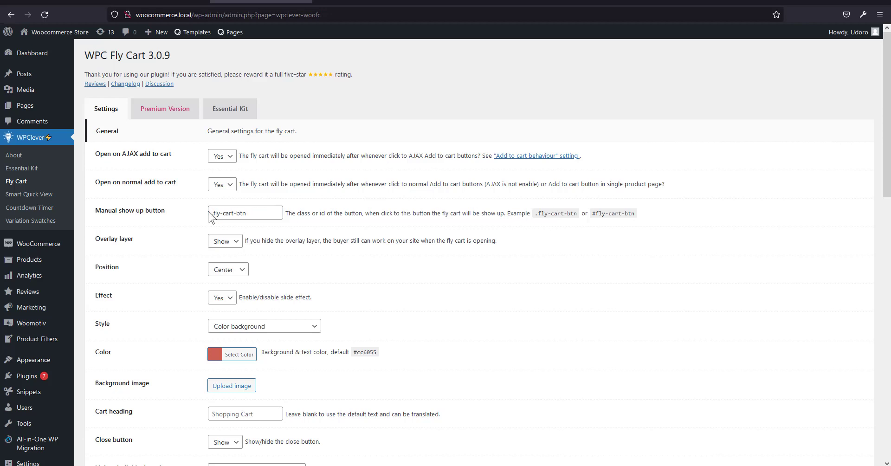
click(255, 215)
drag(255, 215, 235, 214)
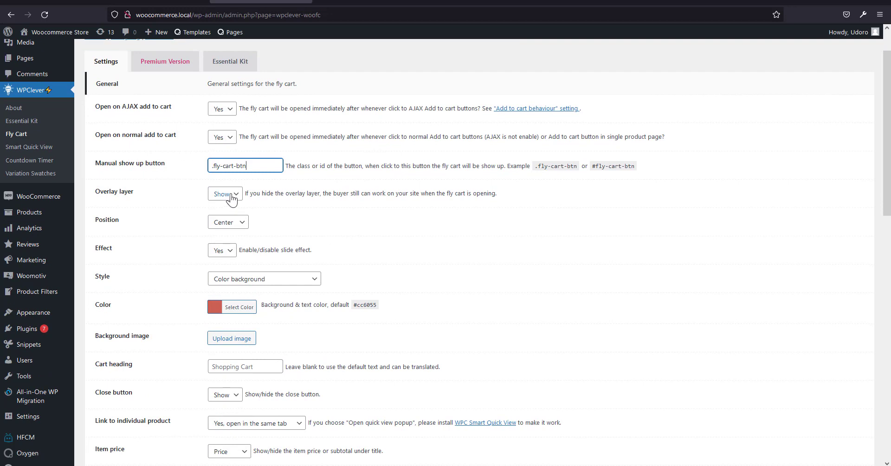
Set the fly cart's Position to Right and its Style to White background.
click(225, 222)
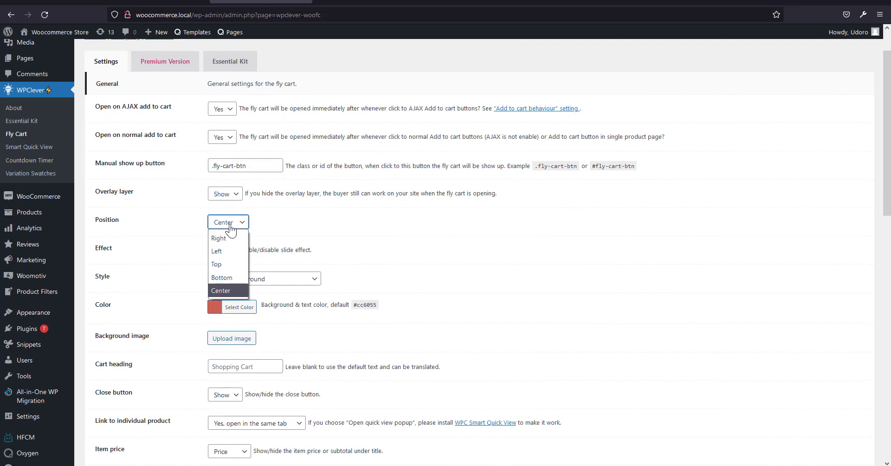
click(236, 238)
scroll(415, 235, down, 2)
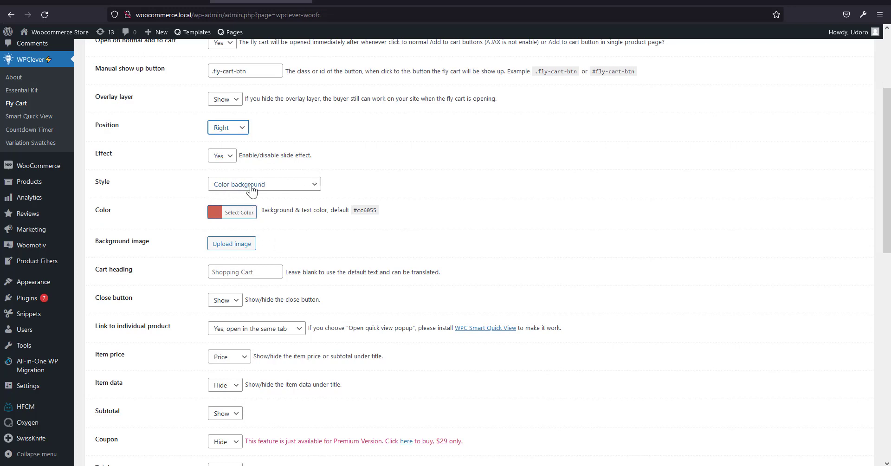
click(285, 186)
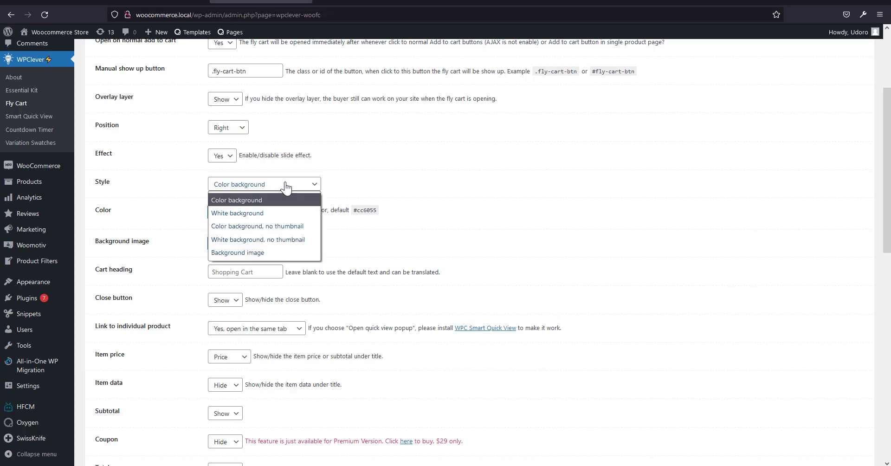
click(269, 213)
scroll(293, 202, down, 2)
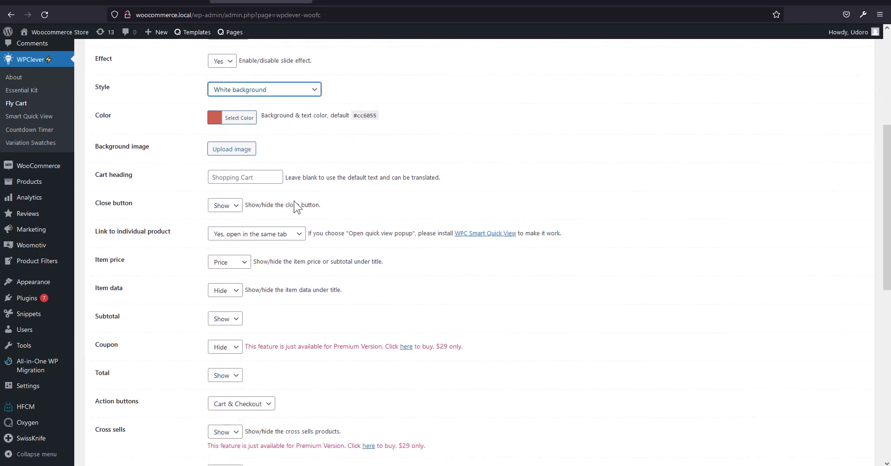
Set the fly cart's background and text color to white (#ffffff).
scroll(223, 158, up, 1)
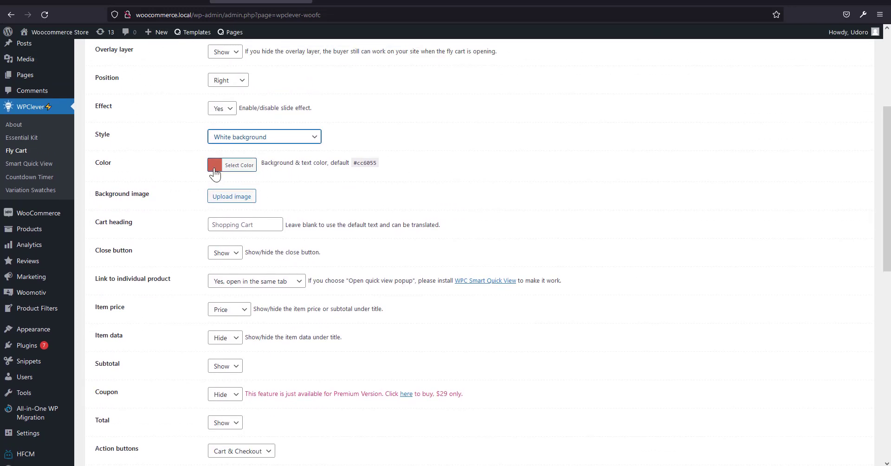
click(239, 165)
click(228, 273)
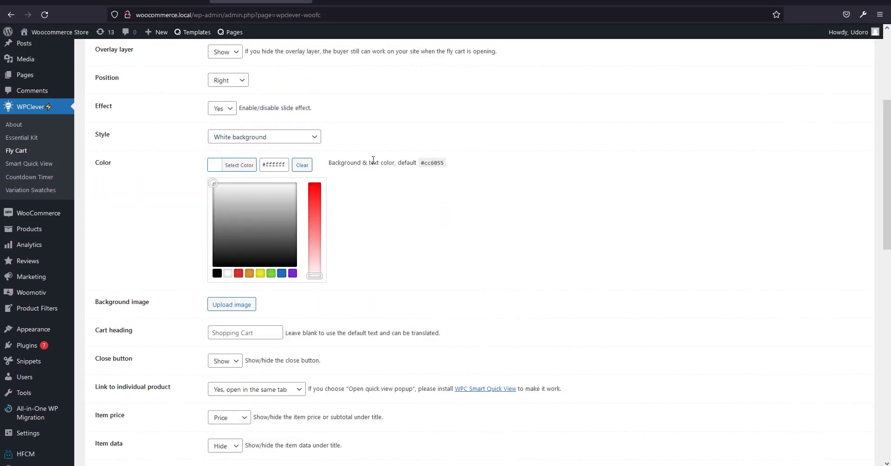
click(373, 160)
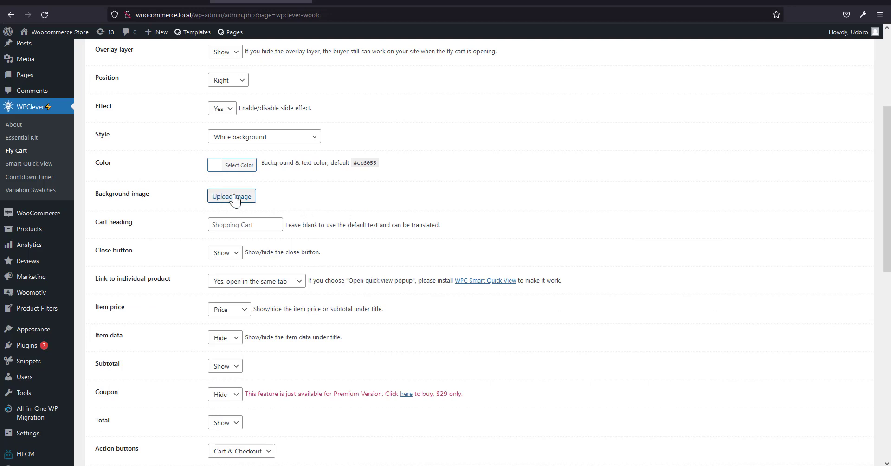
Review the remaining fly cart options, including the Empty cart choices, down to the Bubble and Menu sections.
scroll(313, 229, down, 1)
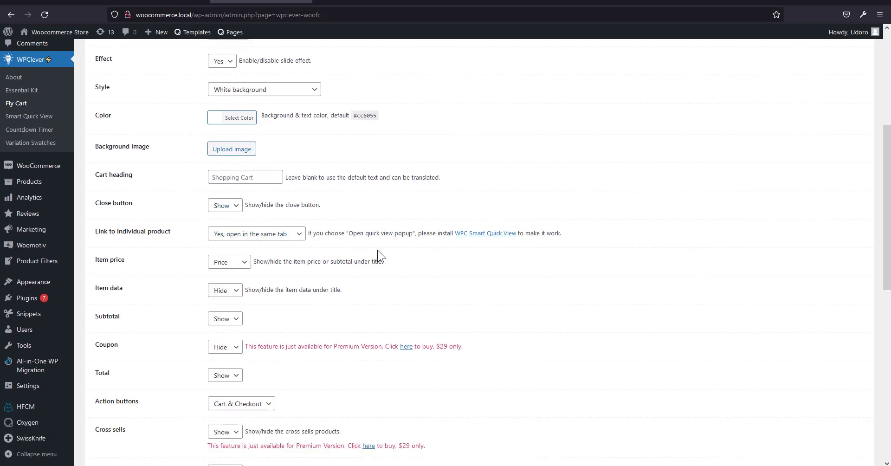
scroll(343, 245, down, 1)
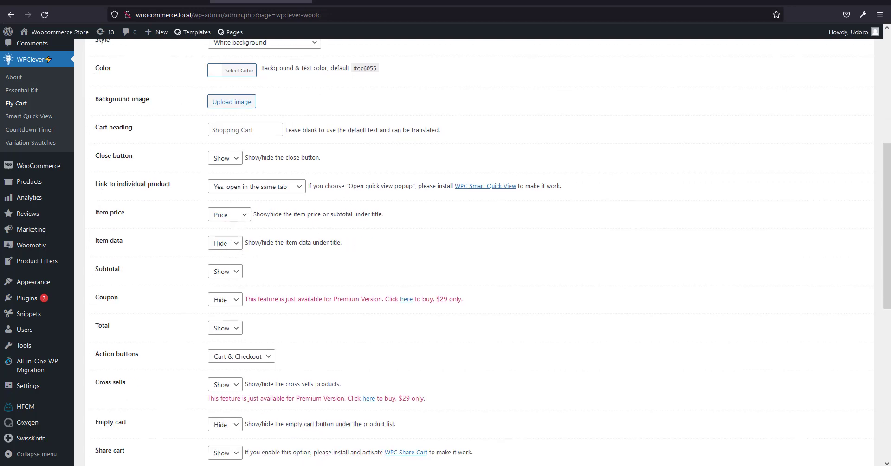
scroll(312, 270, down, 2)
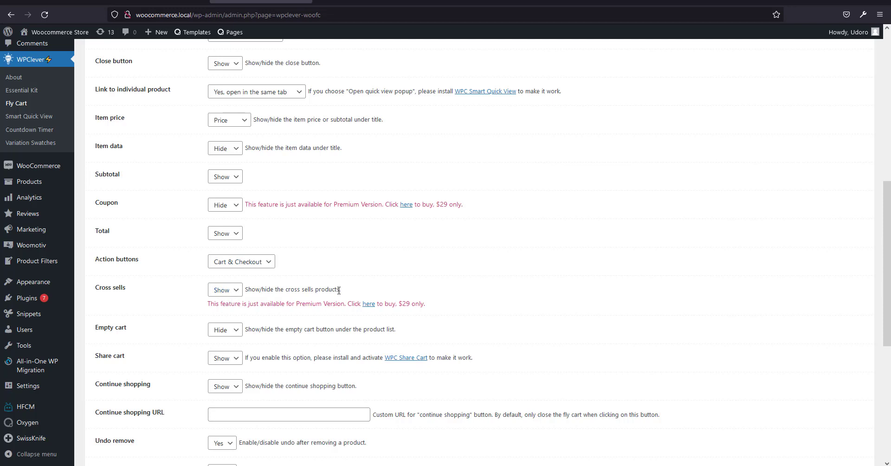
scroll(339, 290, down, 2)
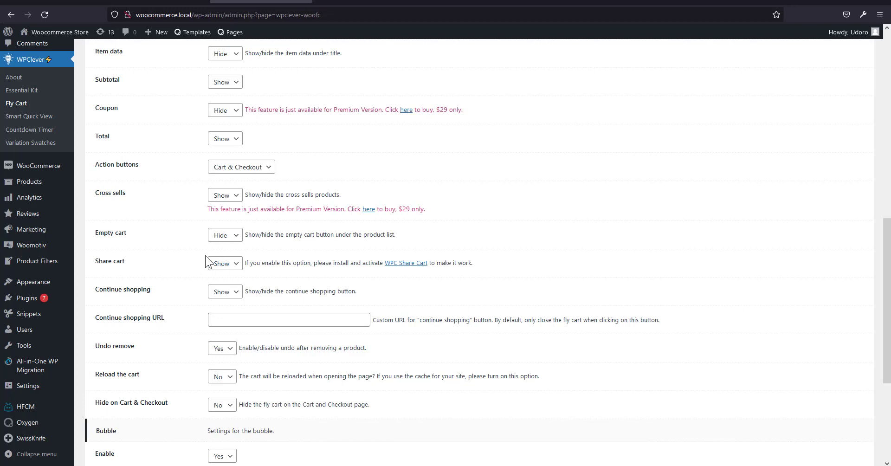
scroll(341, 237, down, 1)
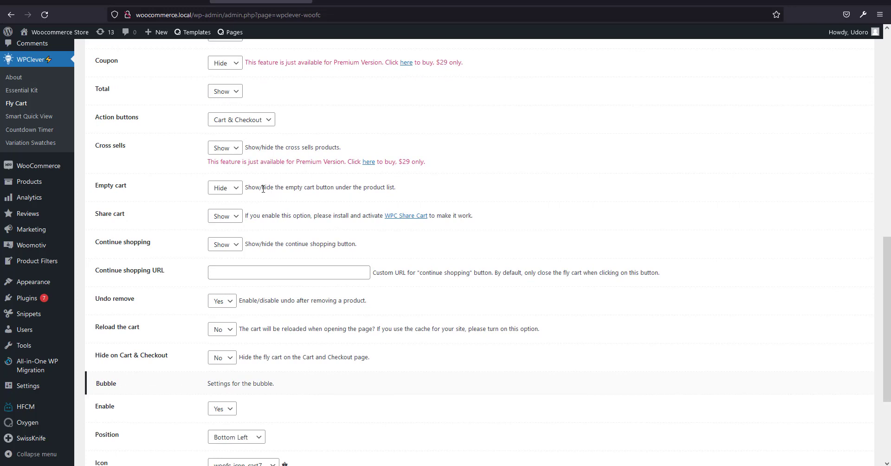
click(237, 187)
click(295, 193)
scroll(273, 246, down, 2)
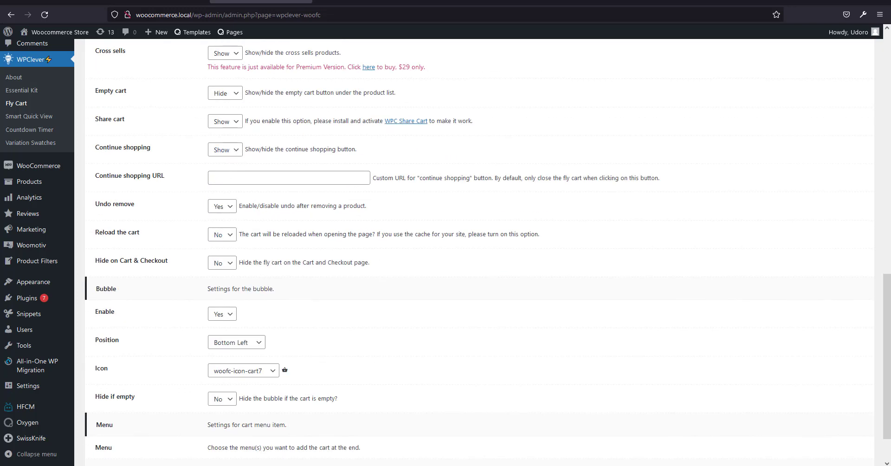
Examine the cart item with its count and total in the demo store's overlay menu, then close the menu.
scroll(515, 316, down, 2)
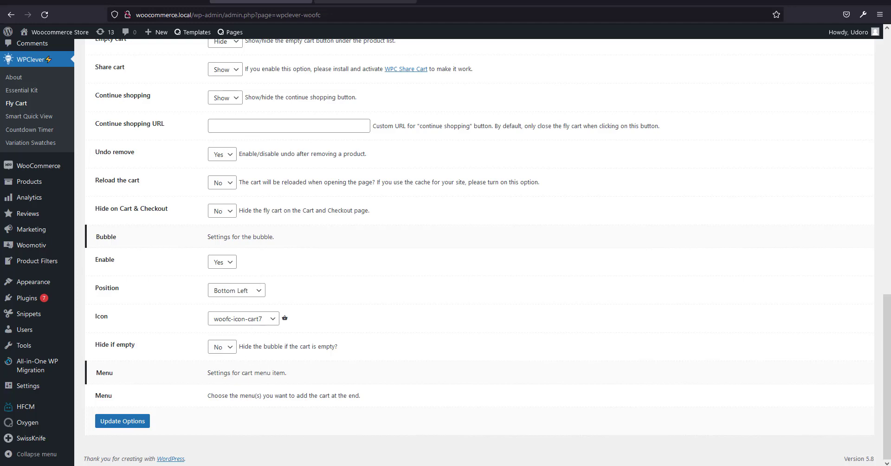
key(ctrl+Tab)
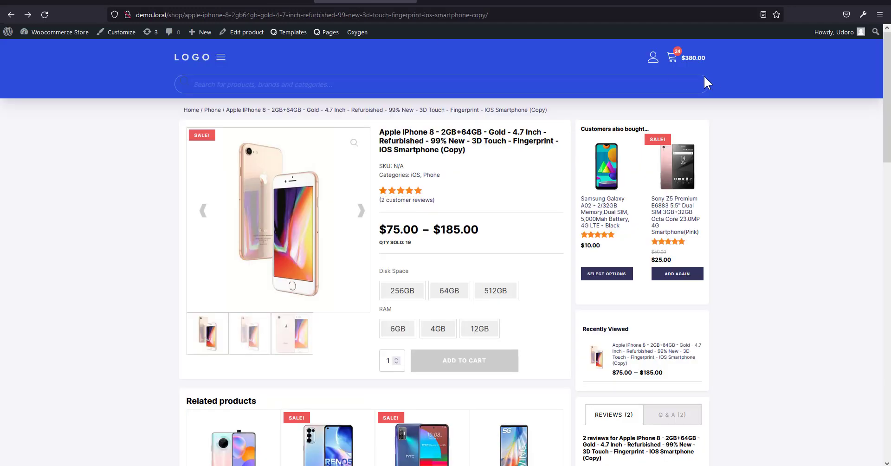
click(221, 60)
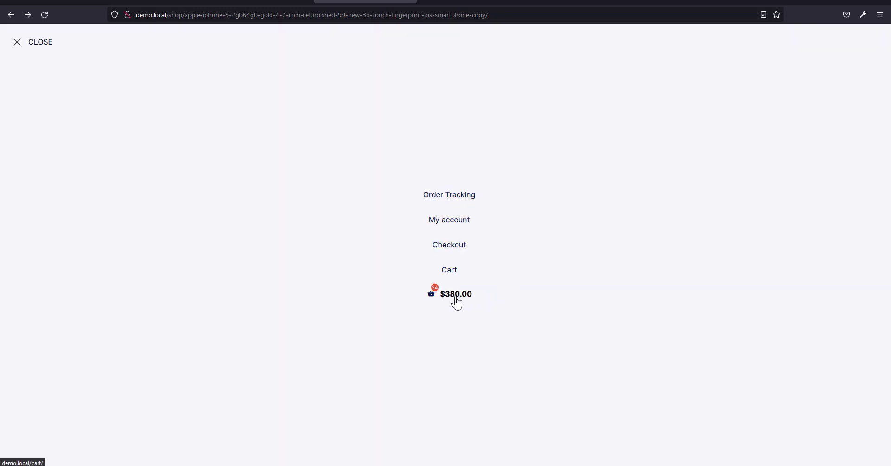
click(19, 49)
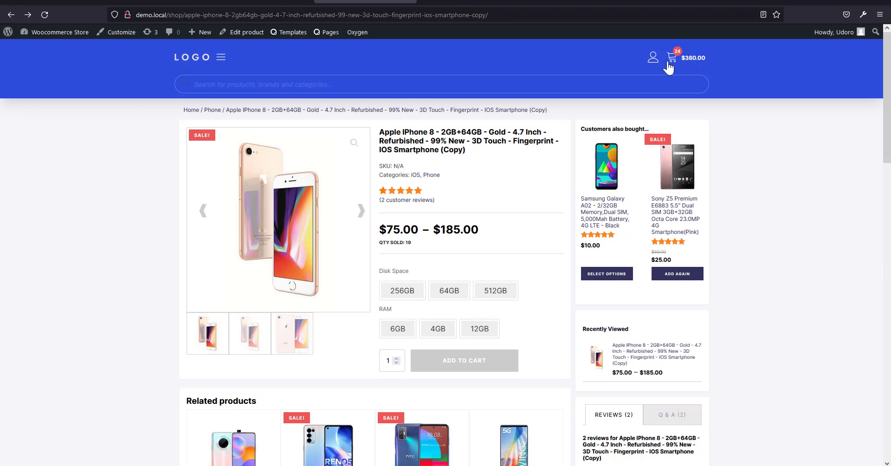
Save the fly cart options and open the store's front end.
click(261, 2)
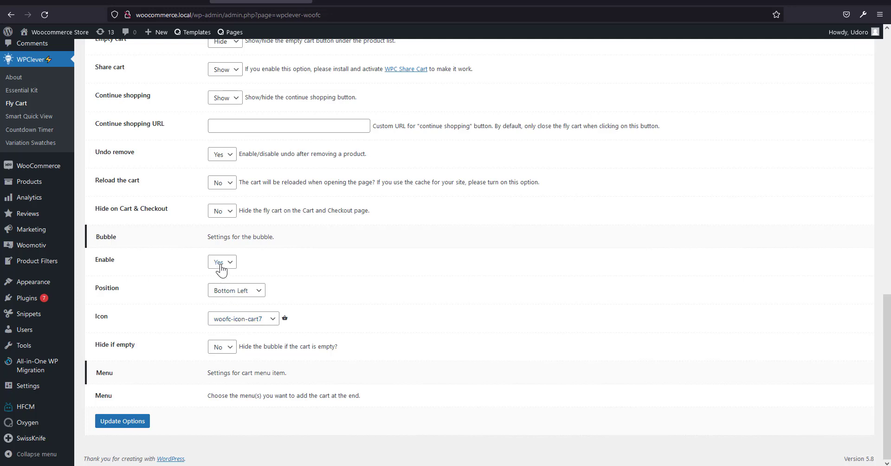
click(130, 428)
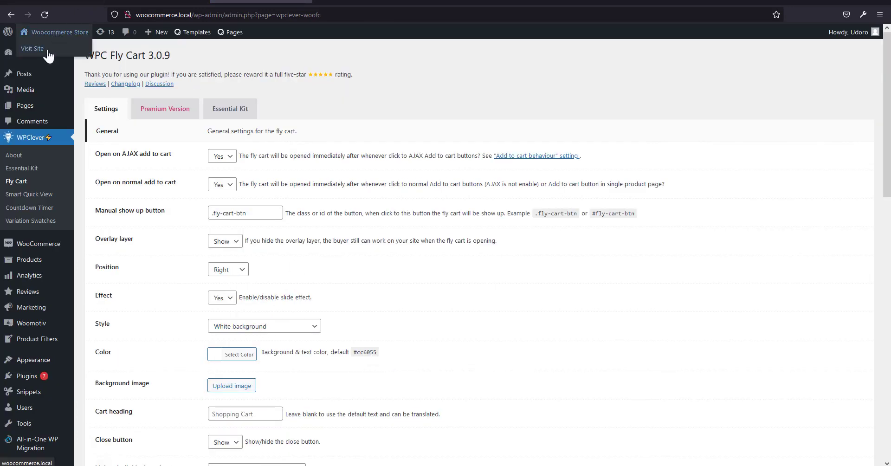
click(46, 49)
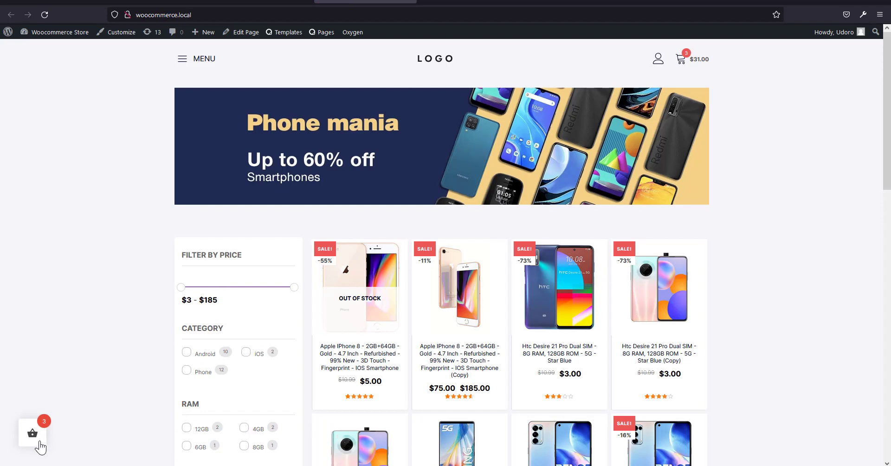
Test opening and closing the fly cart from the floating cart bubble on the storefront.
click(33, 433)
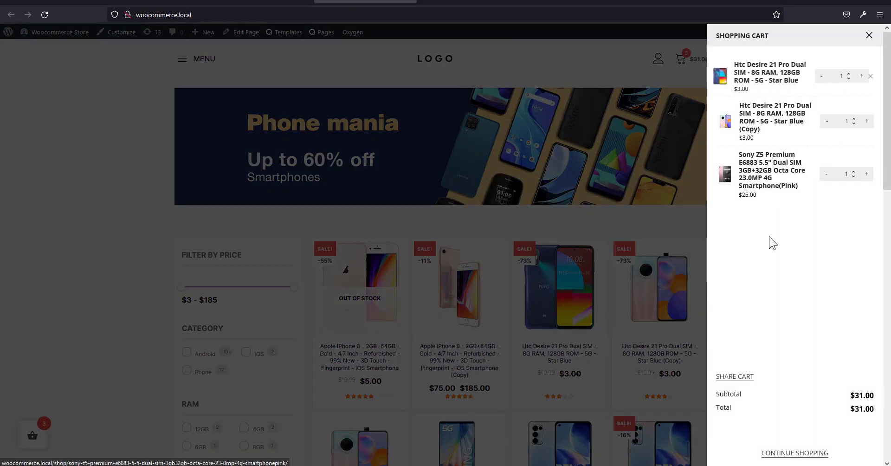
click(64, 338)
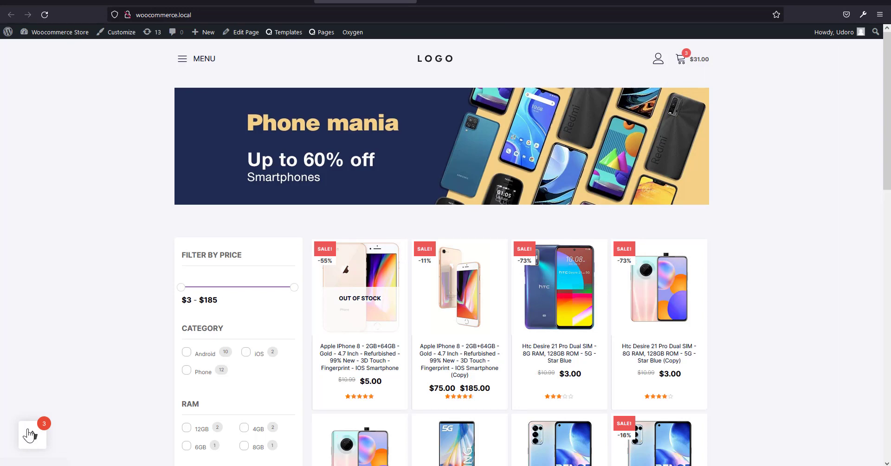
click(38, 442)
click(82, 353)
Disable the fly cart bubble, save the options and reload the storefront.
click(297, 2)
scroll(288, 382, down, 4)
scroll(297, 386, down, 10)
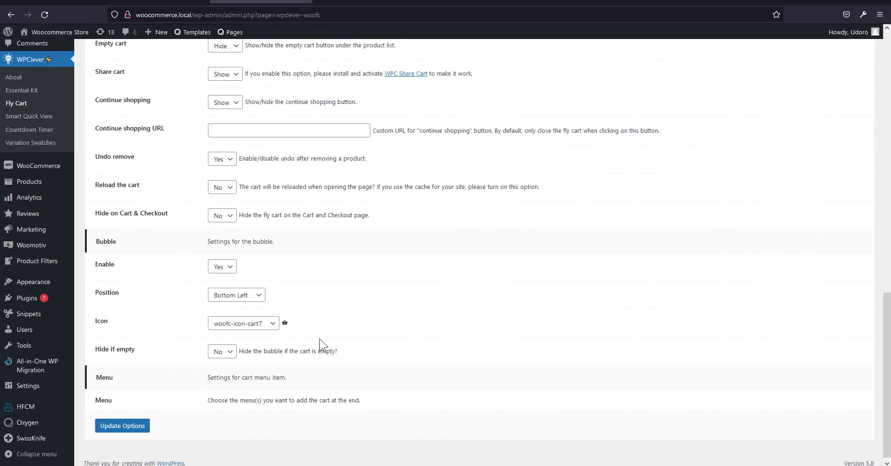
click(256, 296)
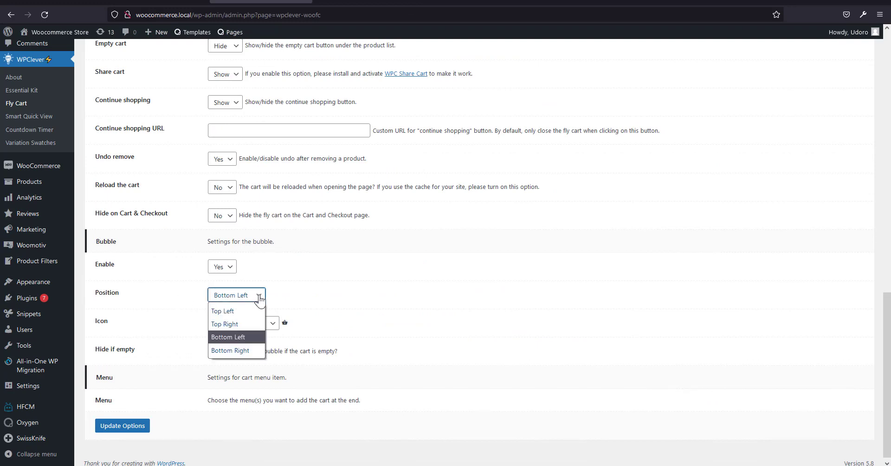
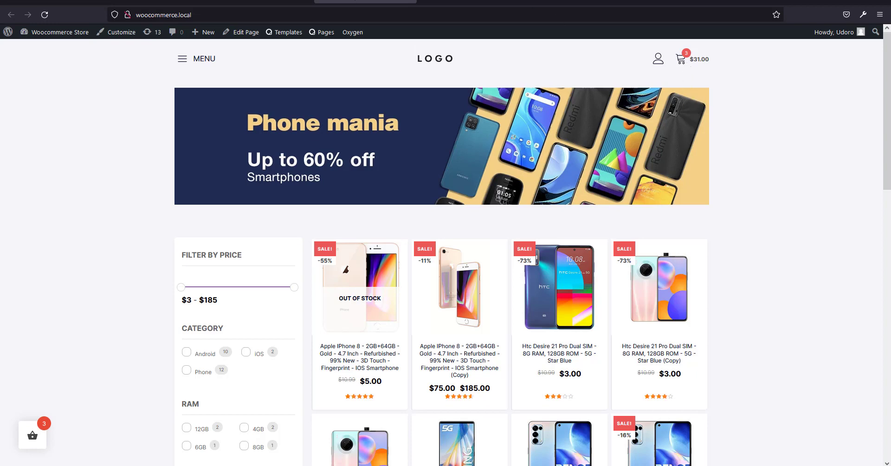
click(274, 1)
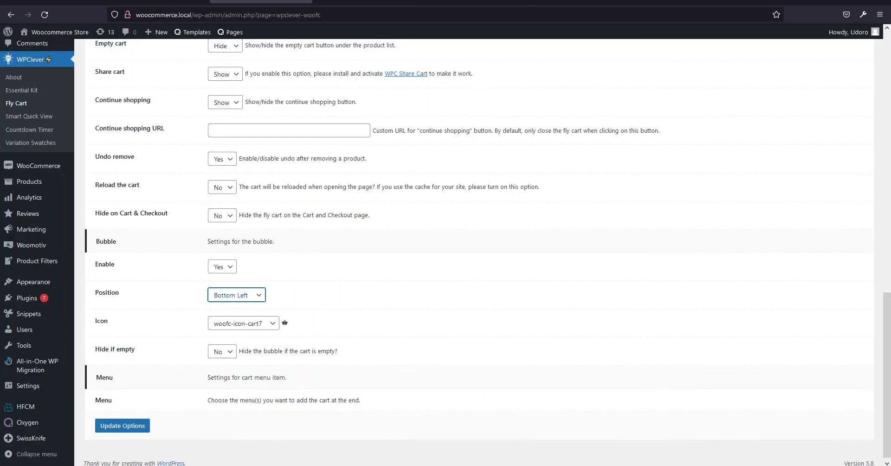
click(221, 267)
click(226, 294)
click(130, 429)
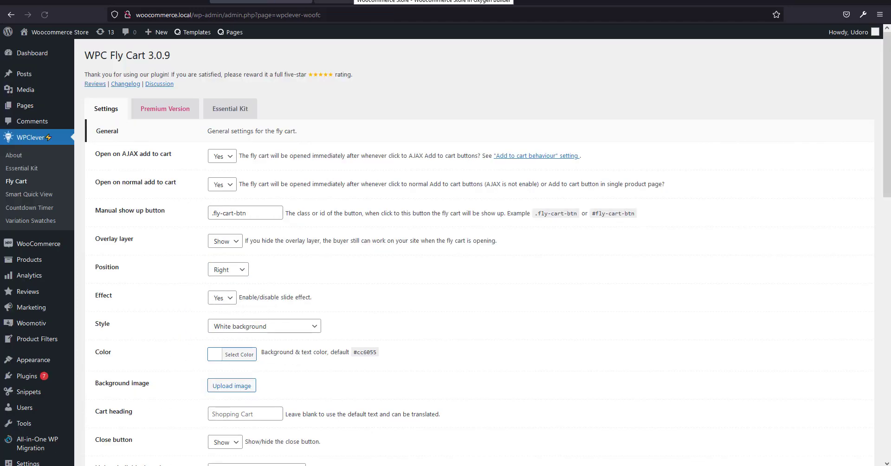
click(360, 2)
key(F5)
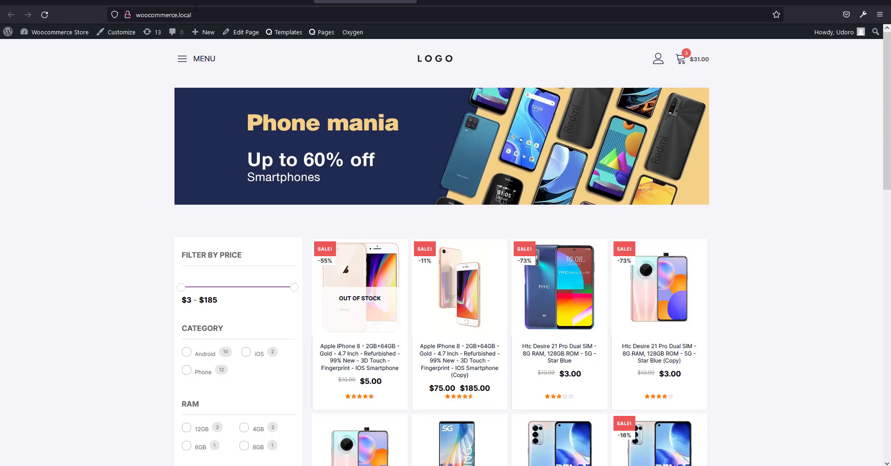
Copy fly-cart-btn from the manual show up button setting, add it as a class to header cart Div (#112) in Oxygen, and save.
click(259, 1)
drag(247, 213, 212, 213)
key(ctrl+c)
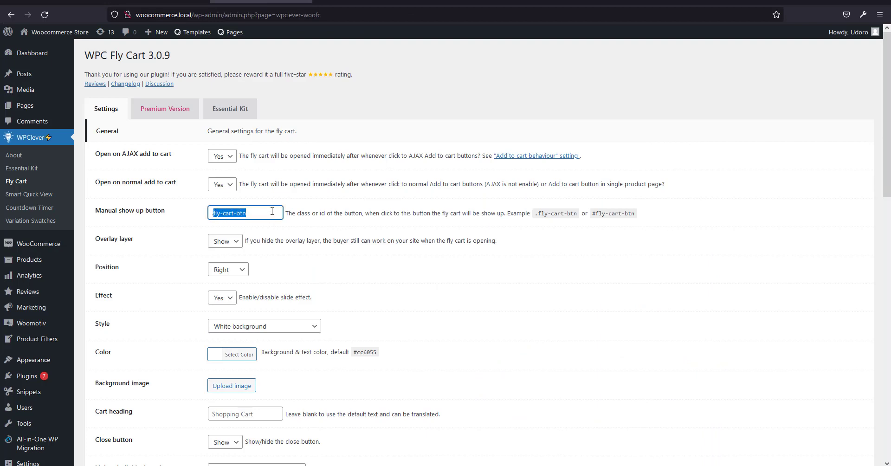
click(156, 1)
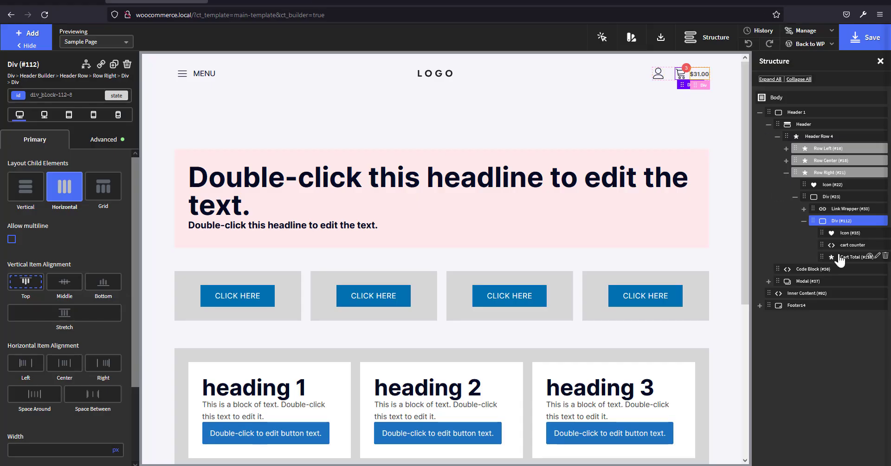
click(839, 223)
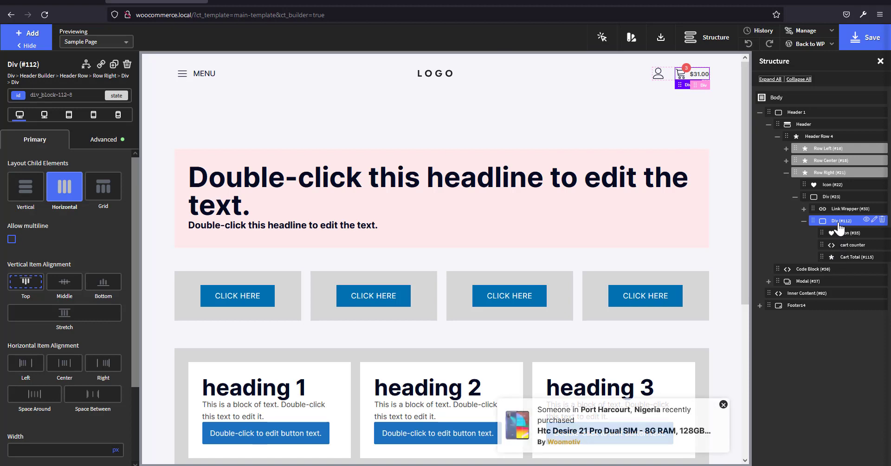
click(71, 94)
key(ctrl+v)
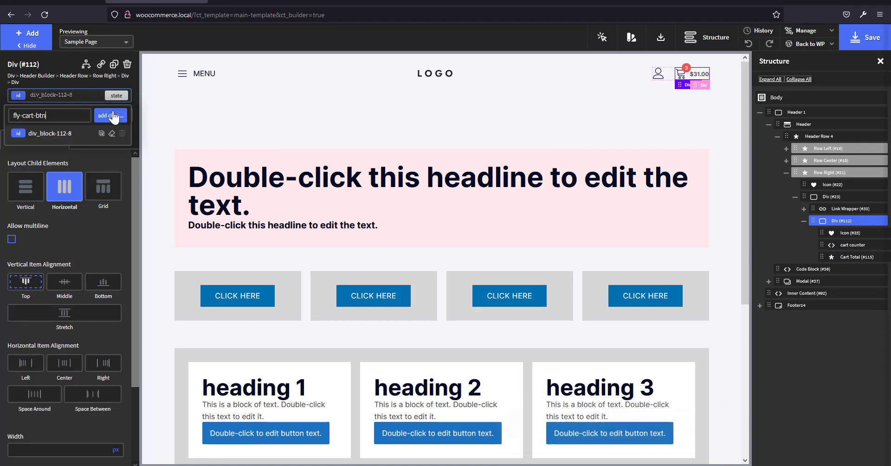
click(114, 116)
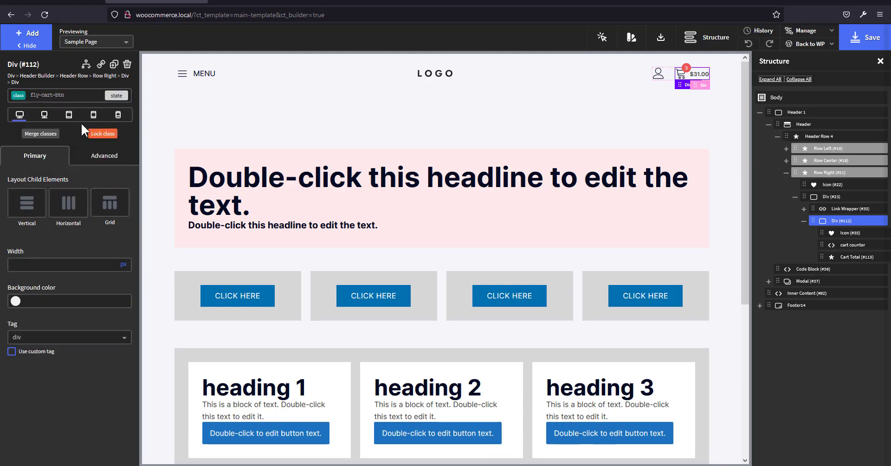
click(861, 35)
Test on the storefront whether the header cart icon and total open the fly cart.
click(261, 2)
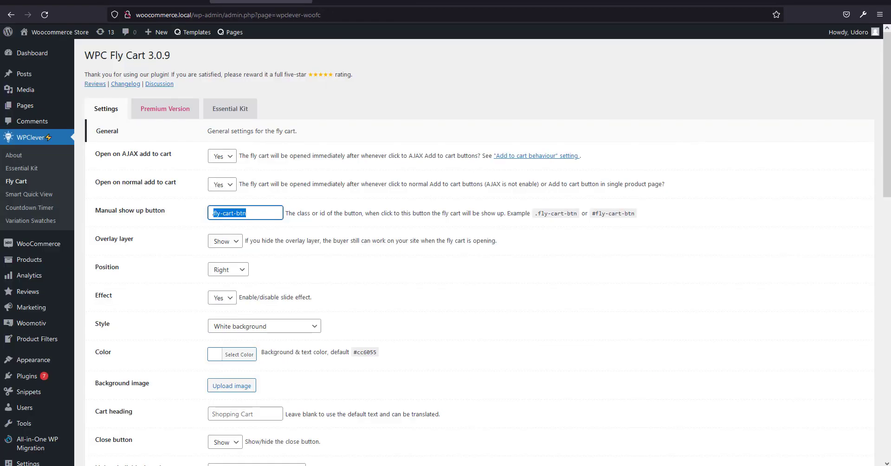
click(366, 2)
click(448, 55)
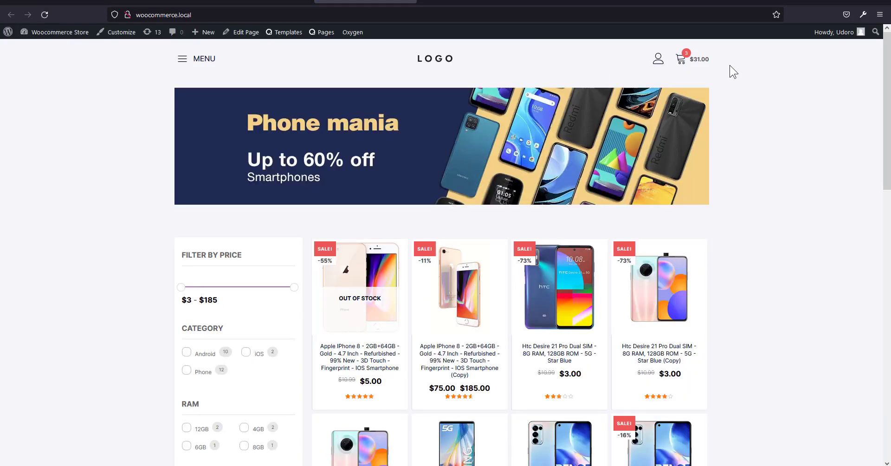
click(700, 61)
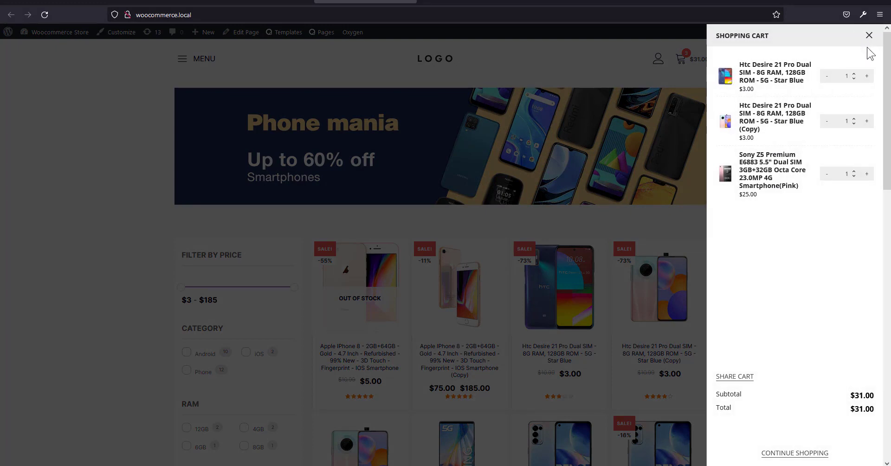
click(687, 57)
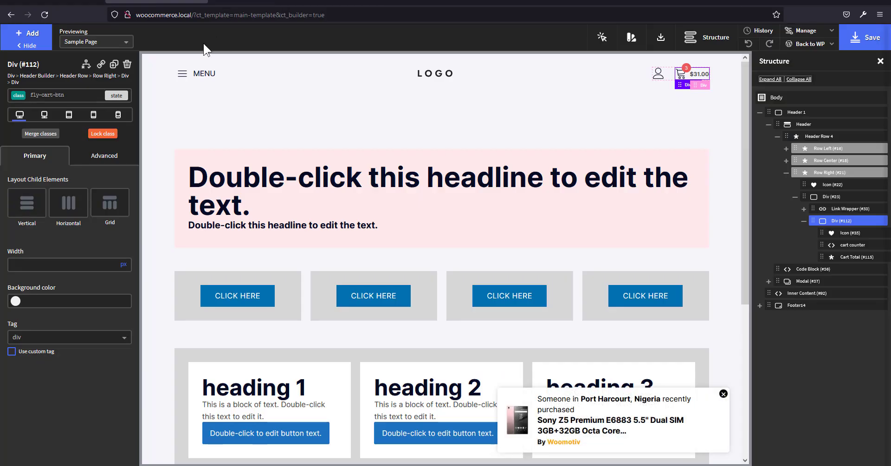
Add the existing cursor-pointer class to the header cart Div (#112) in Oxygen and reselect its ID div_block-112-8.
click(56, 95)
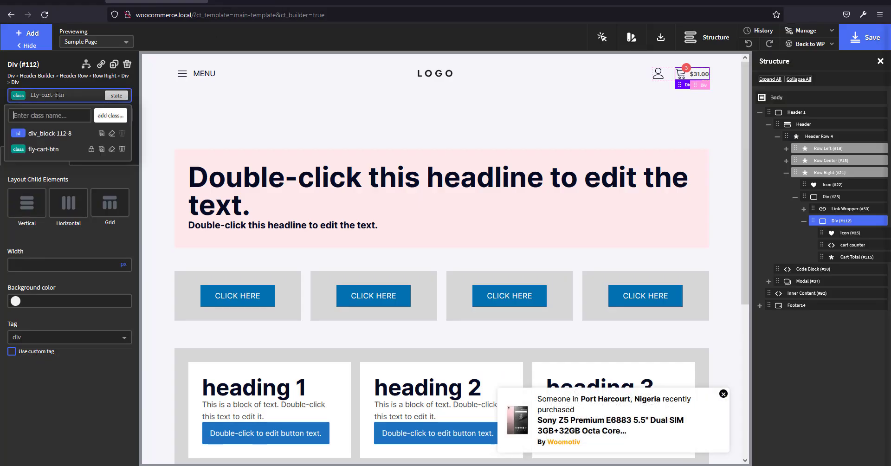
text(cou)
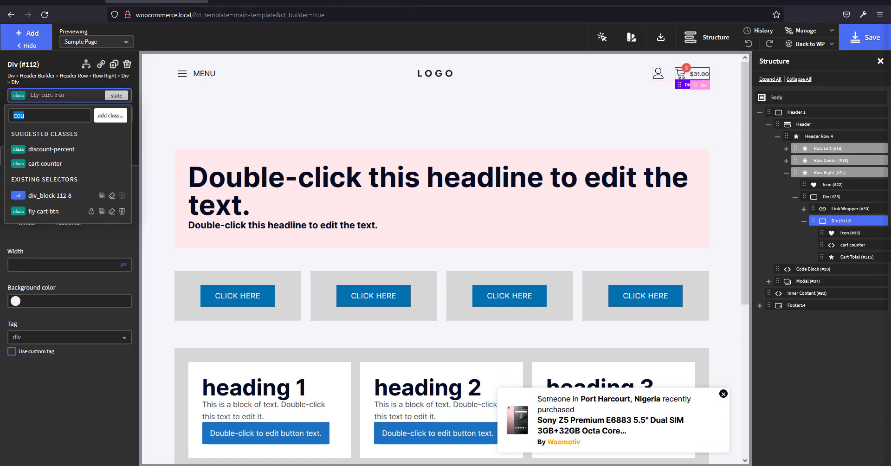
text(poin)
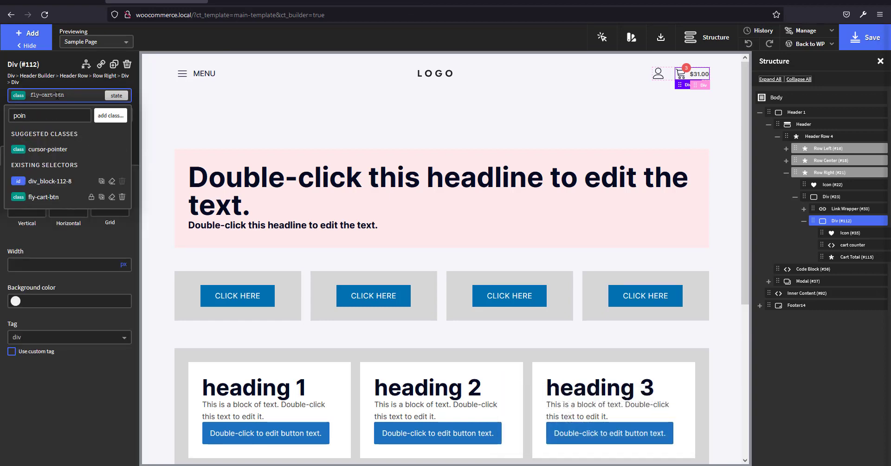
click(60, 149)
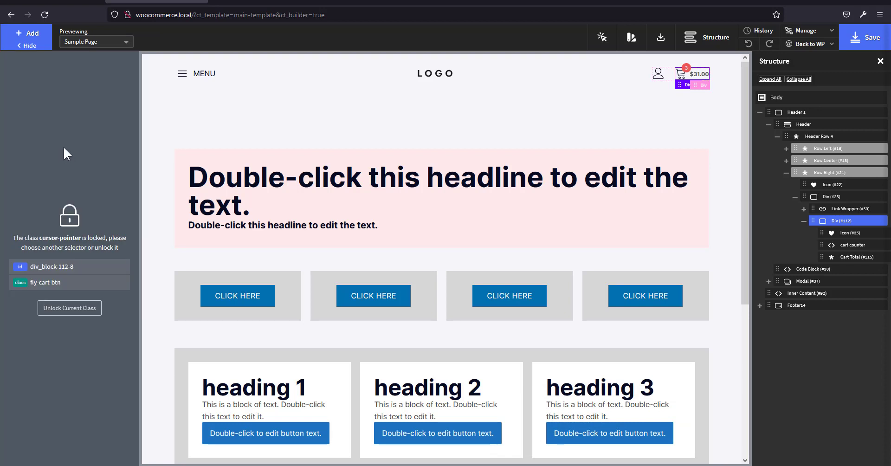
click(13, 263)
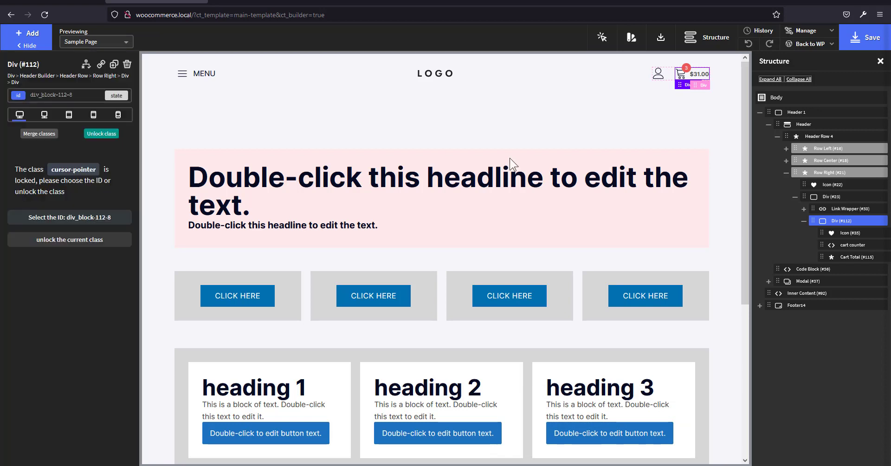
click(702, 79)
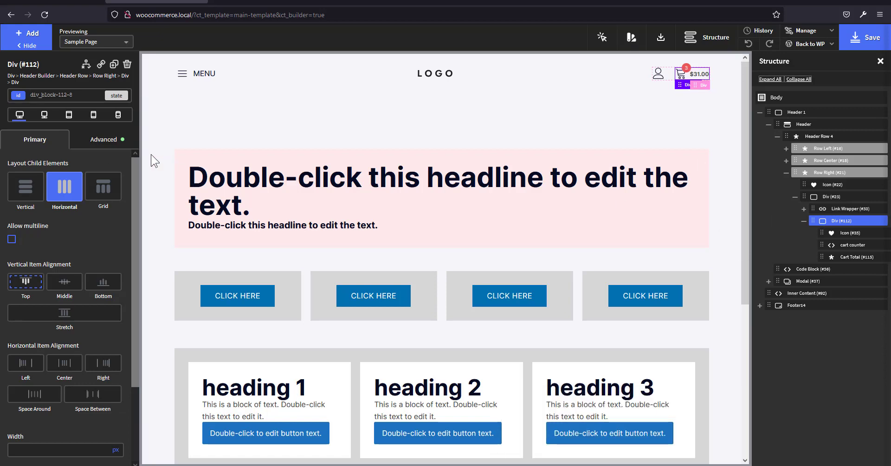
click(100, 140)
click(104, 307)
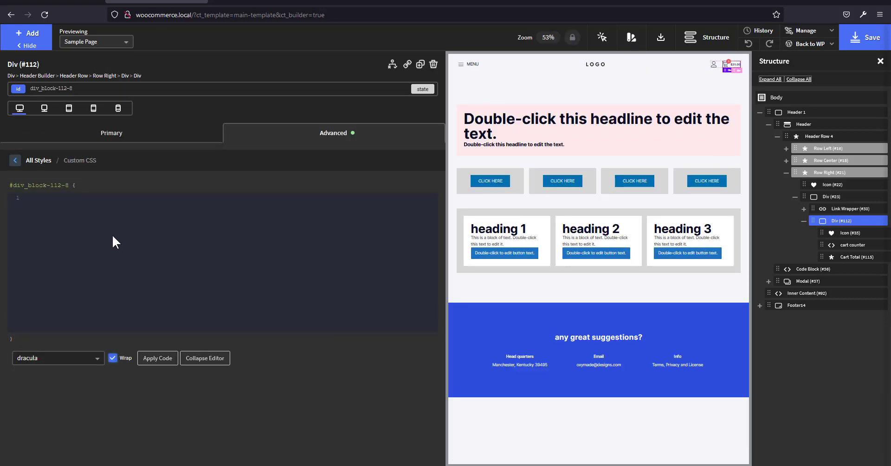
text(cur)
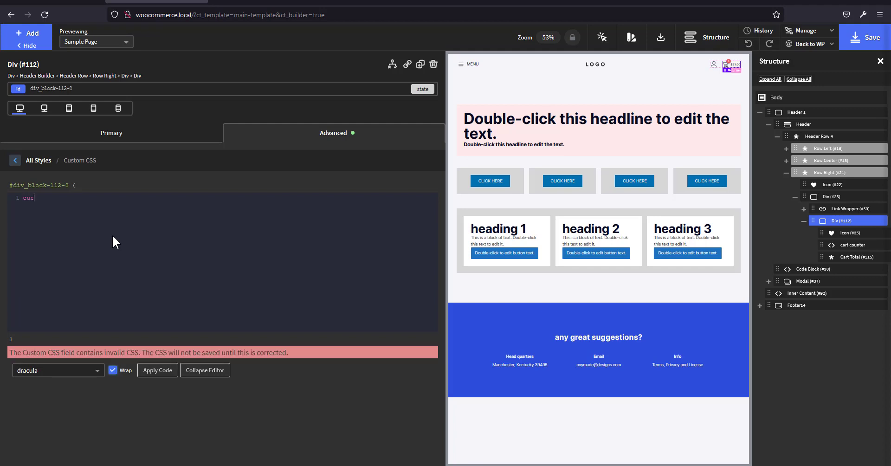
text(sor:poin)
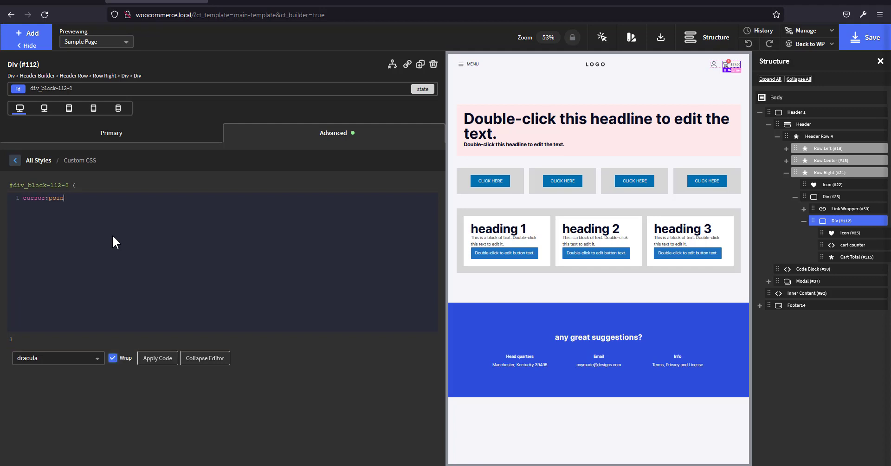
text(ter)
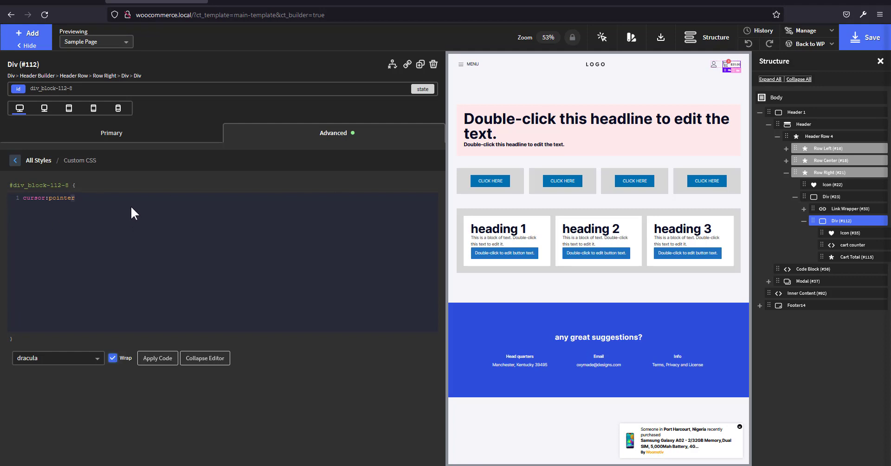
key(BackSpace)
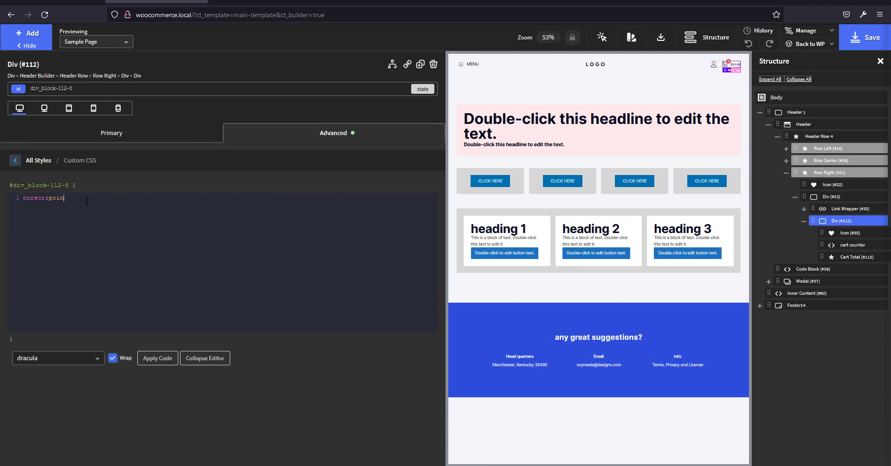
key(BackSpace)
key(BackSpace)
key(BackSpace)
key(BackSpace)
key(BackSpace)
key(BackSpace)
key(BackSpace)
key(BackSpace)
key(BackSpace)
key(BackSpace)
key(BackSpace)
click(148, 130)
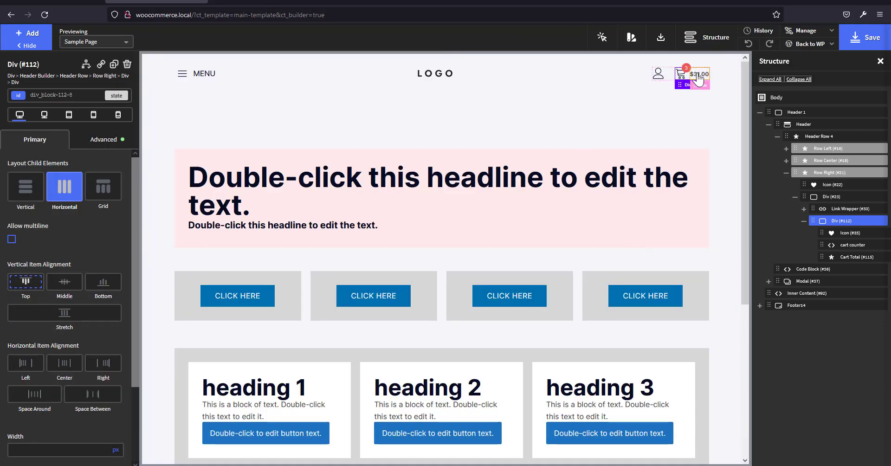
Save the Oxygen template and reload the storefront.
click(866, 38)
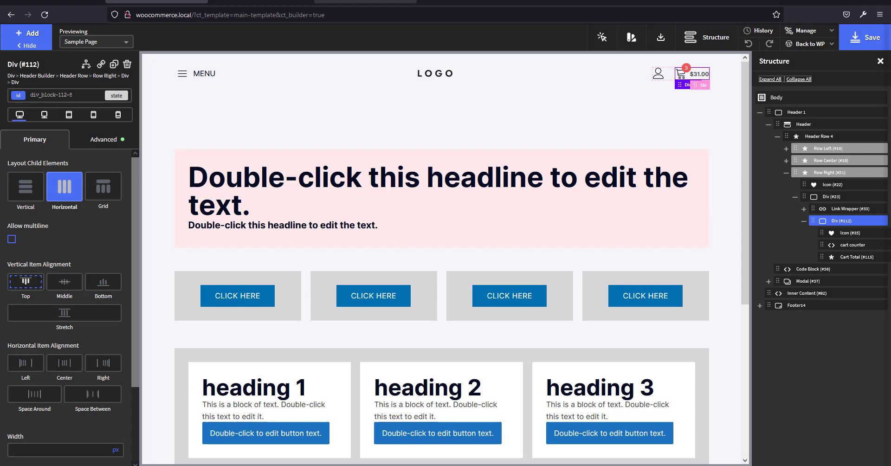
click(364, 2)
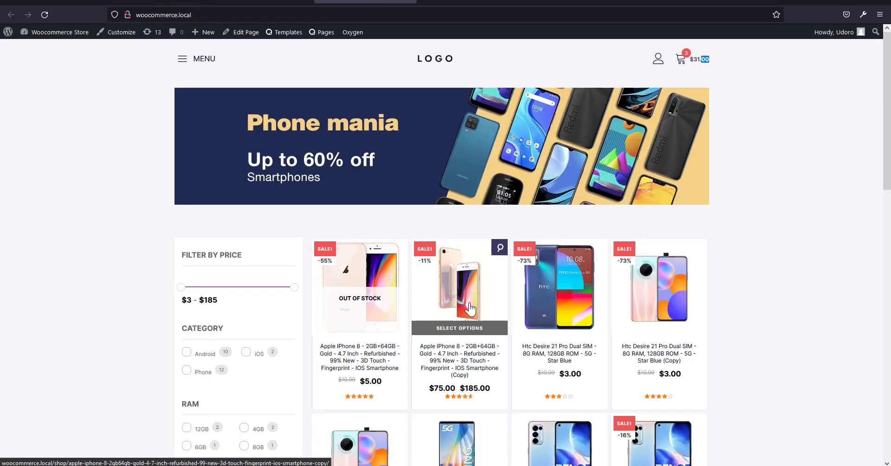
key(F5)
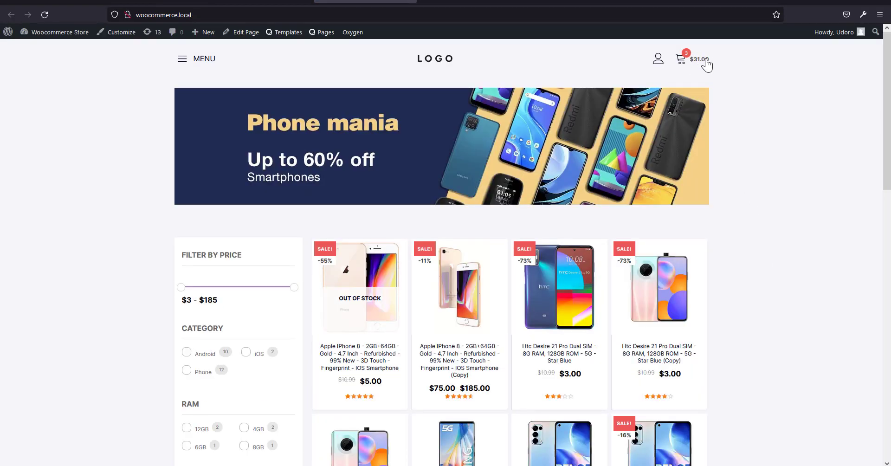
Test the header cart total by opening the fly cart from it and closing the cart again.
click(706, 63)
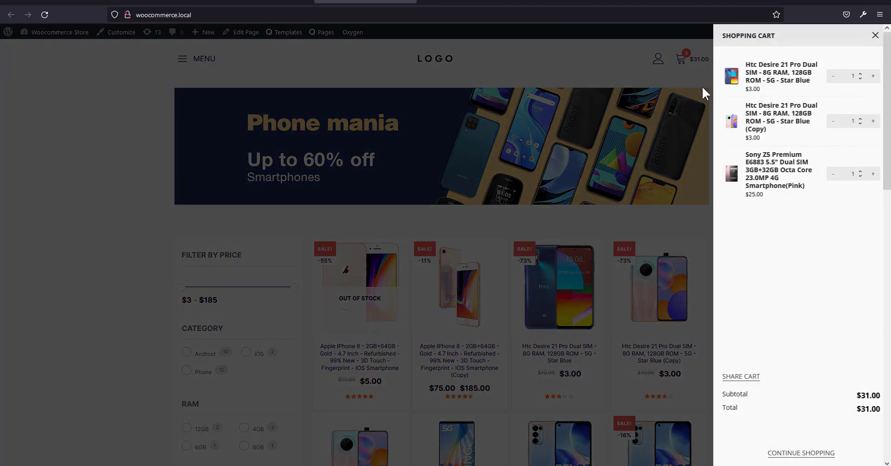
click(601, 79)
click(692, 68)
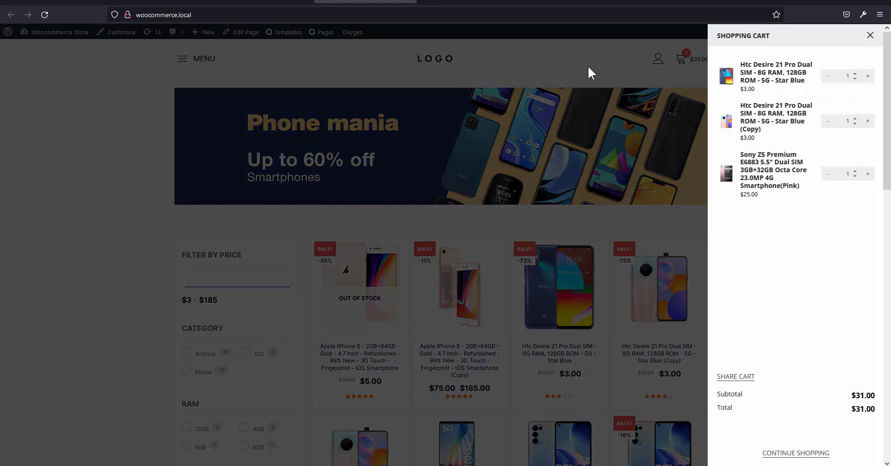
click(589, 74)
Open the Htc Desire 21 Pro Dual SIM (Copy) product page and add the Oppo Reno 5 Fantasy Silver suggestion to the cart.
click(649, 358)
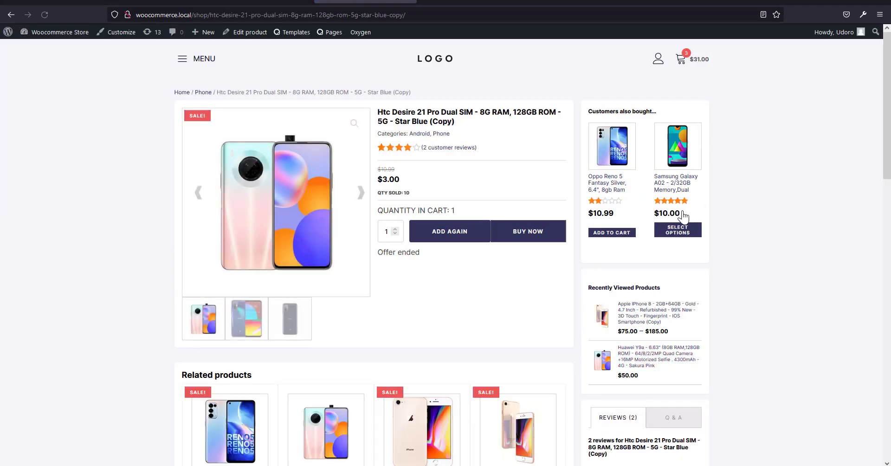
click(621, 233)
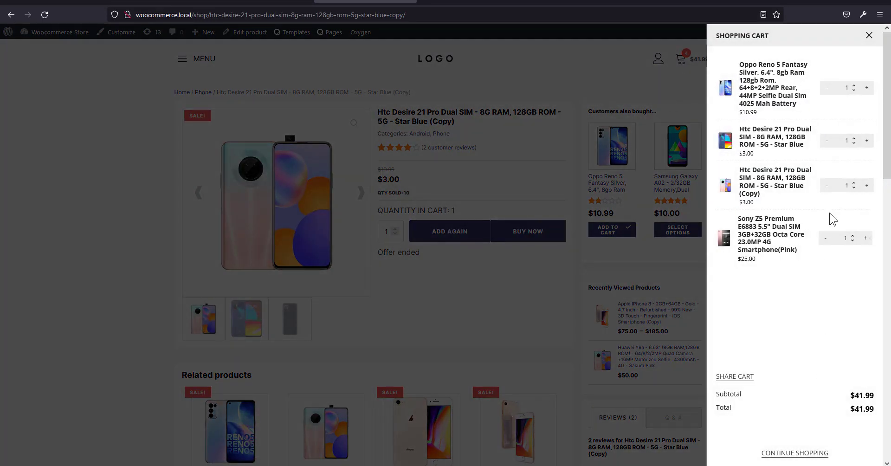
scroll(798, 436, down, 3)
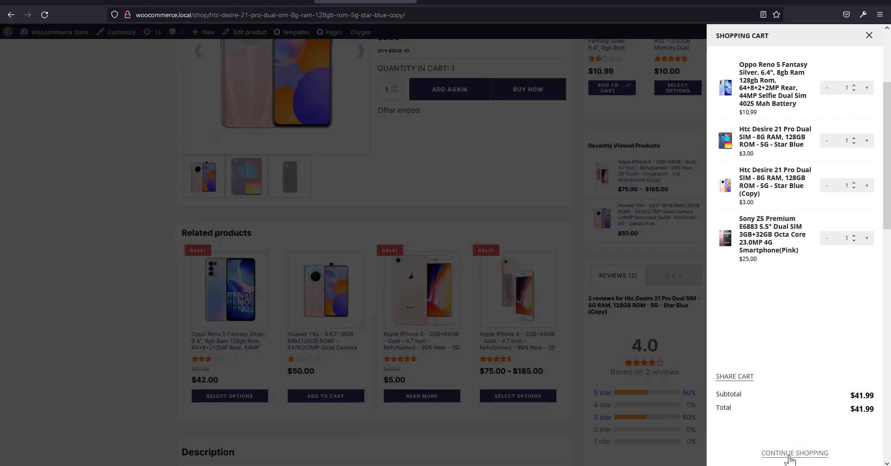
scroll(789, 458, up, 3)
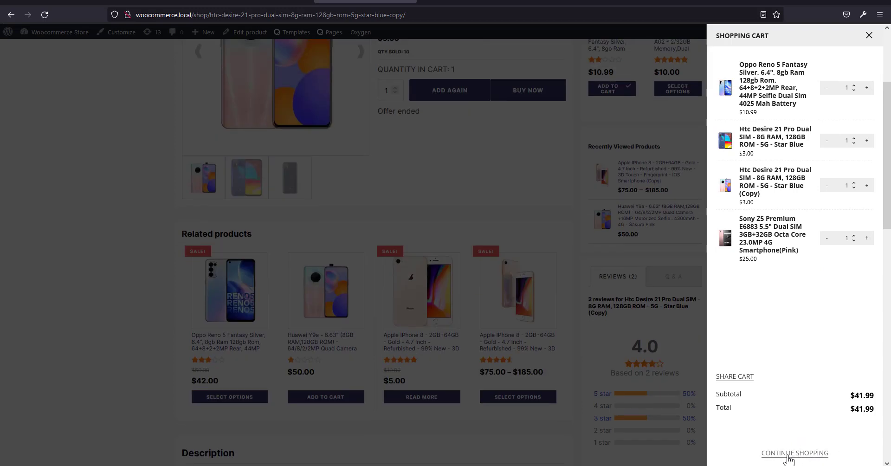
Set the fly cart's background and text color to a bright blue in the WPC Fly Cart settings and save the options.
key(ctrl+shift+Tab)
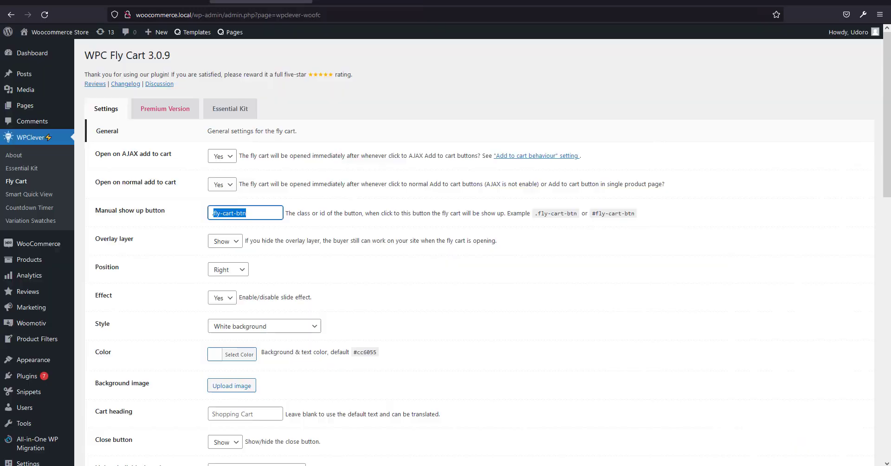
scroll(218, 371, down, 4)
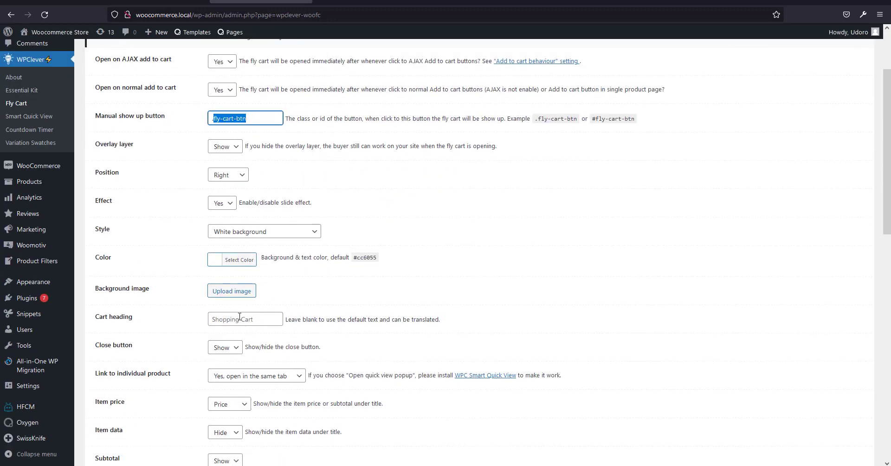
scroll(167, 317, down, 4)
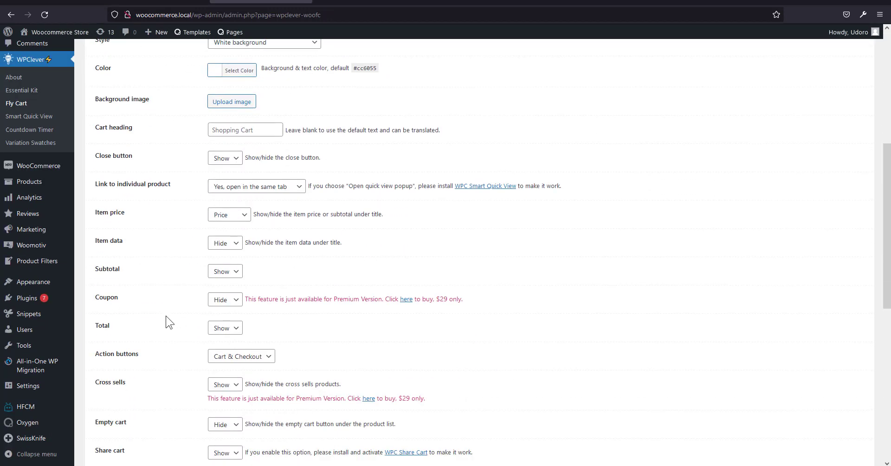
scroll(312, 303, up, 7)
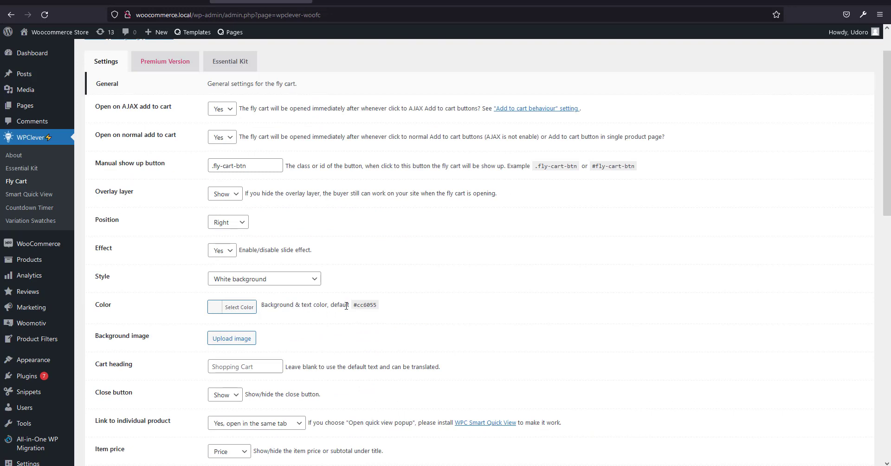
click(215, 312)
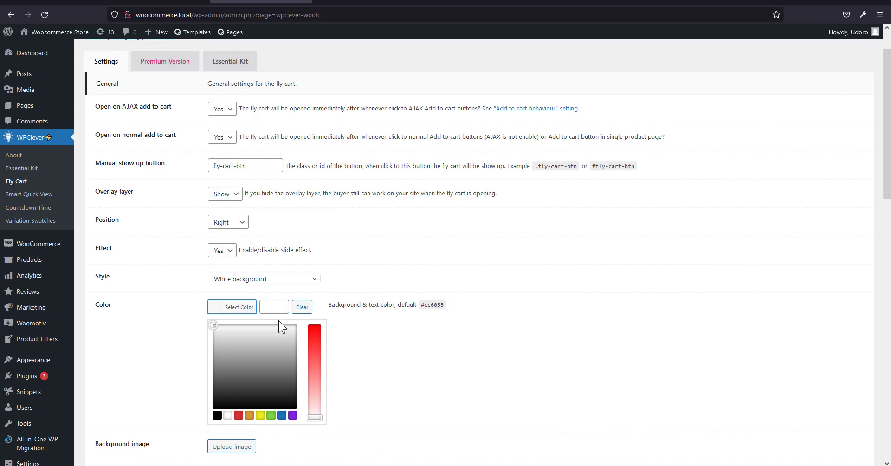
click(282, 415)
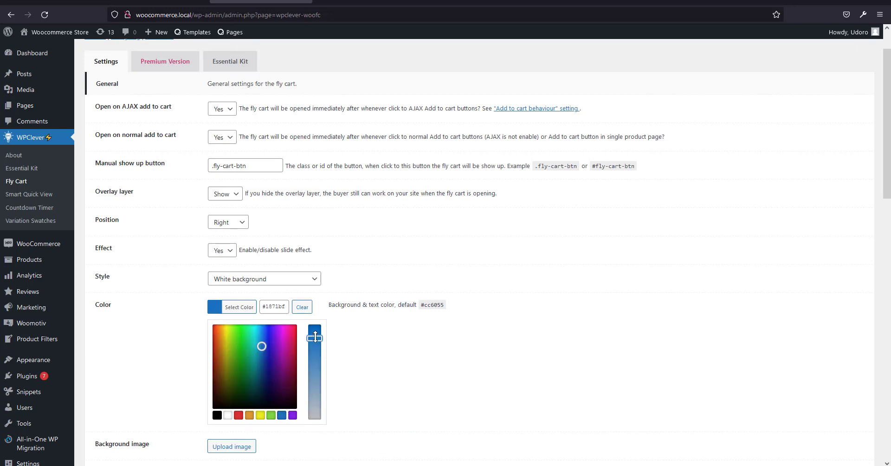
drag(314, 339, 314, 332)
drag(258, 342, 261, 336)
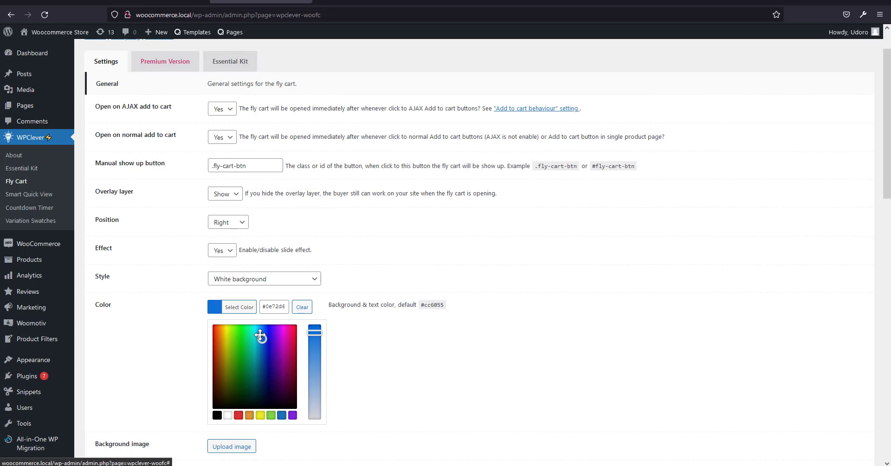
click(471, 321)
scroll(410, 324, down, 15)
click(148, 420)
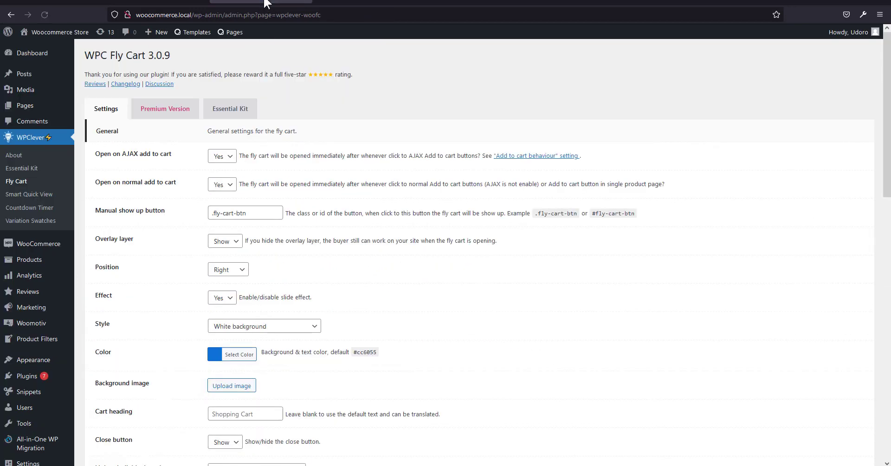
Reload the product page on the storefront, open the fly cart from the header, and test its Continue Shopping link.
key(ctrl+Tab)
click(418, 312)
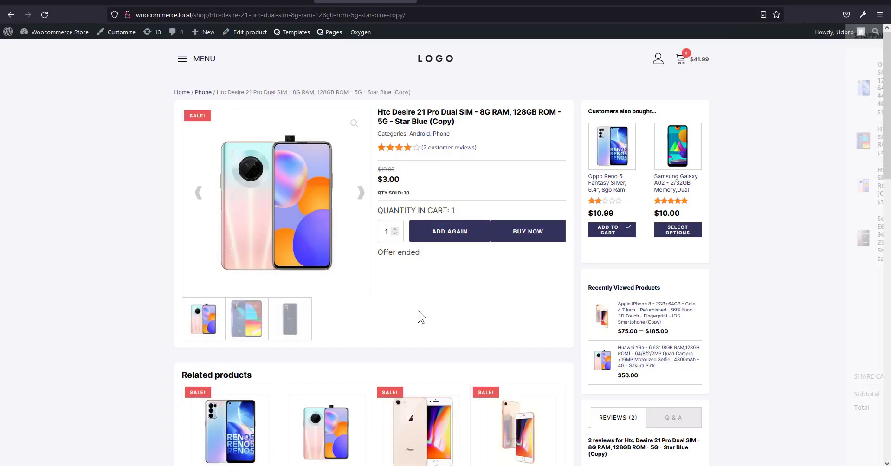
key(F5)
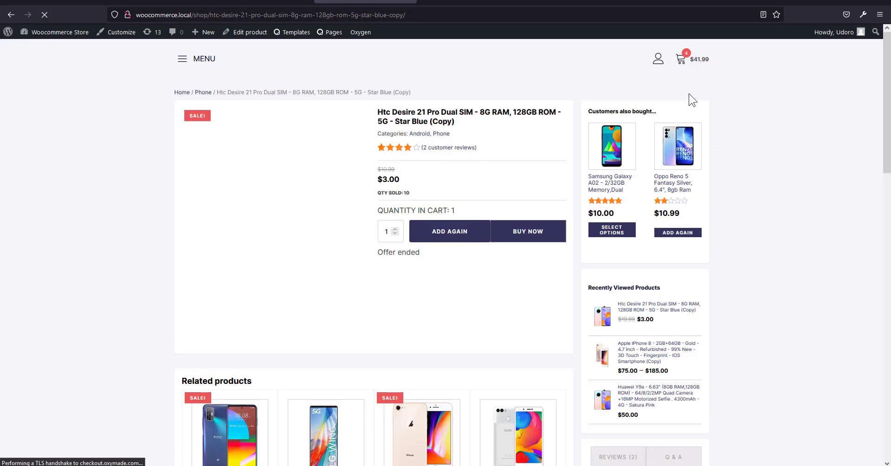
click(698, 69)
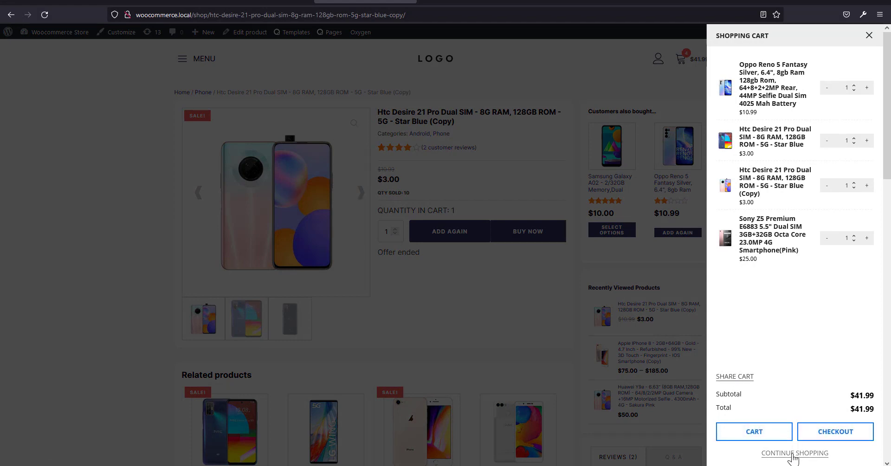
click(794, 453)
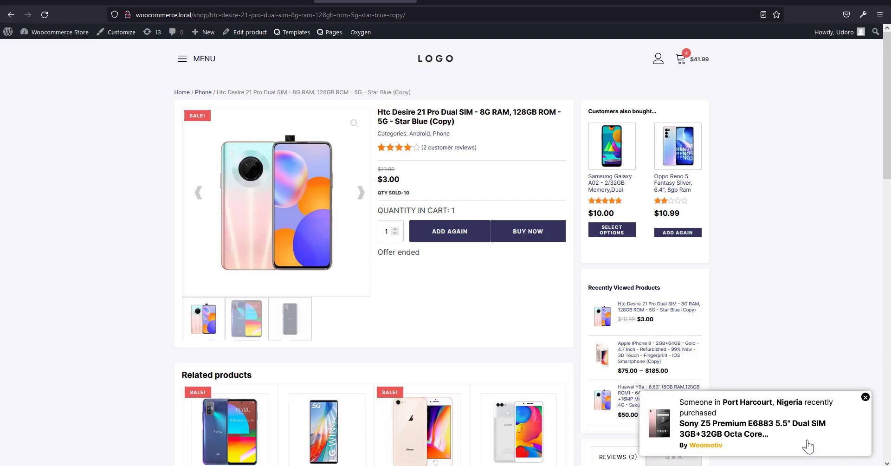
click(865, 396)
Set the Continue shopping URL to /shop in the WPC Fly Cart settings.
key(ctrl+shift+Tab)
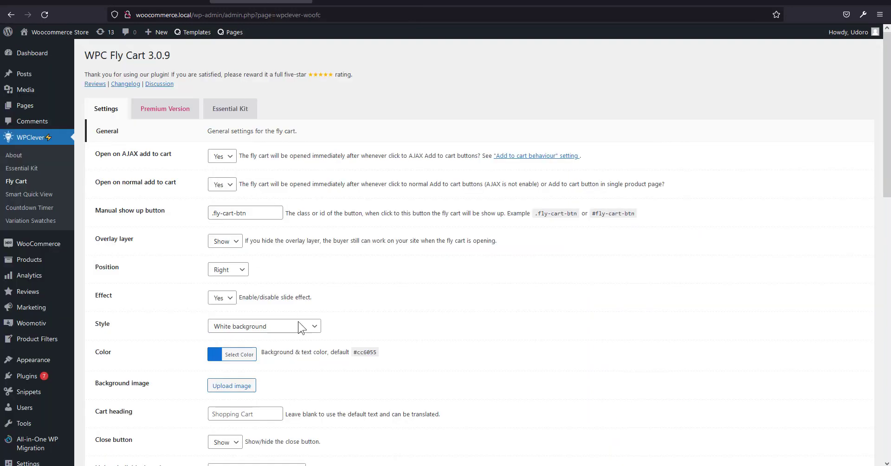
scroll(309, 327, down, 6)
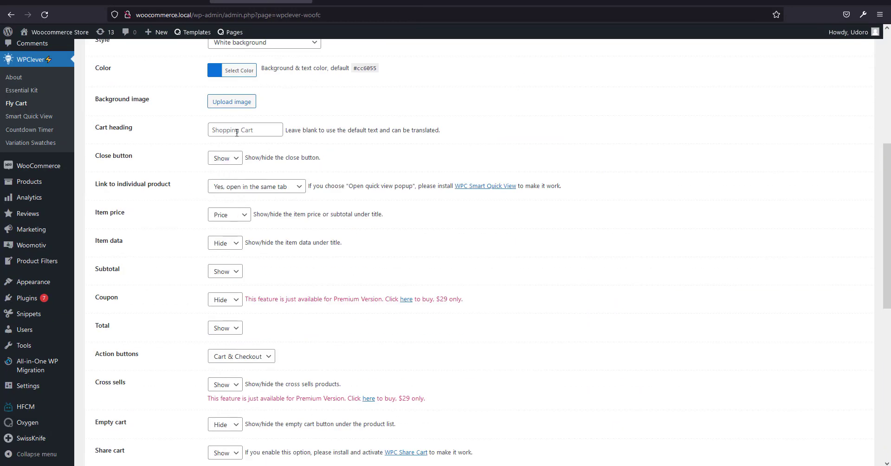
scroll(316, 242, down, 5)
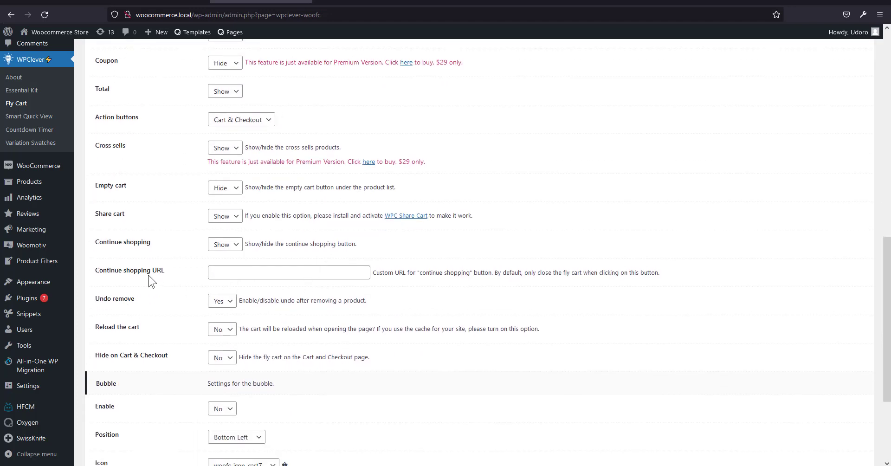
click(321, 276)
text(/)
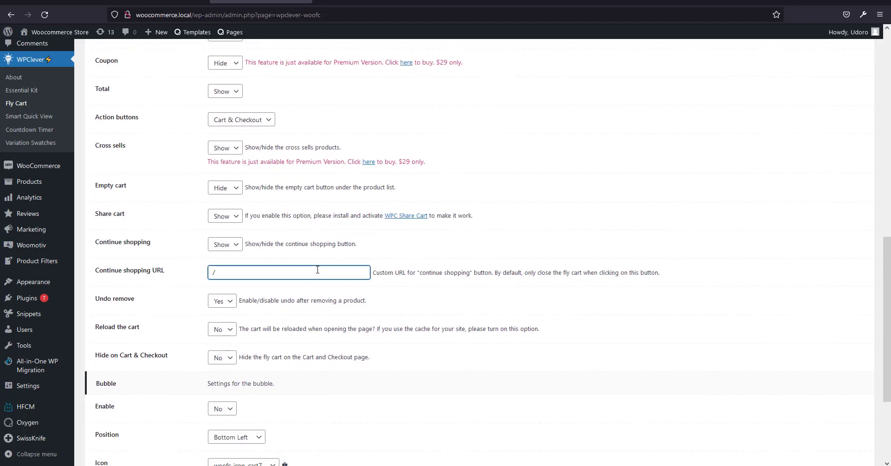
text(shop)
scroll(304, 334, down, 3)
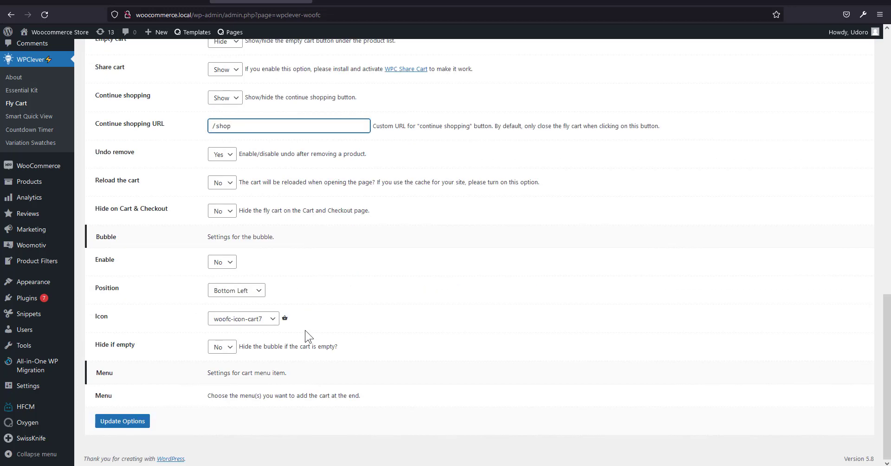
scroll(183, 252, up, 2)
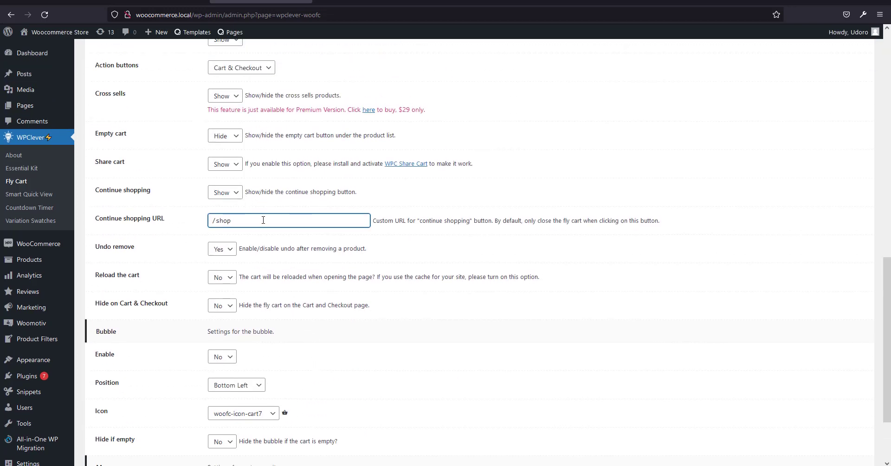
scroll(233, 318, down, 2)
click(124, 422)
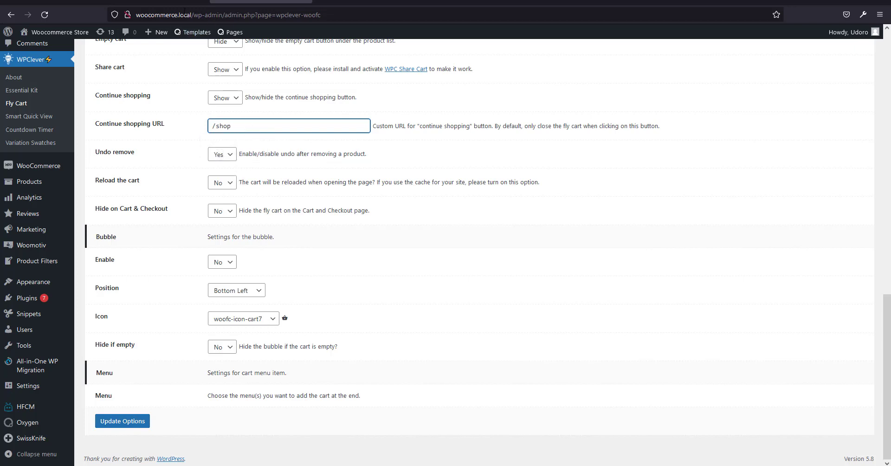
key(ctrl+l)
key(ctrl+c)
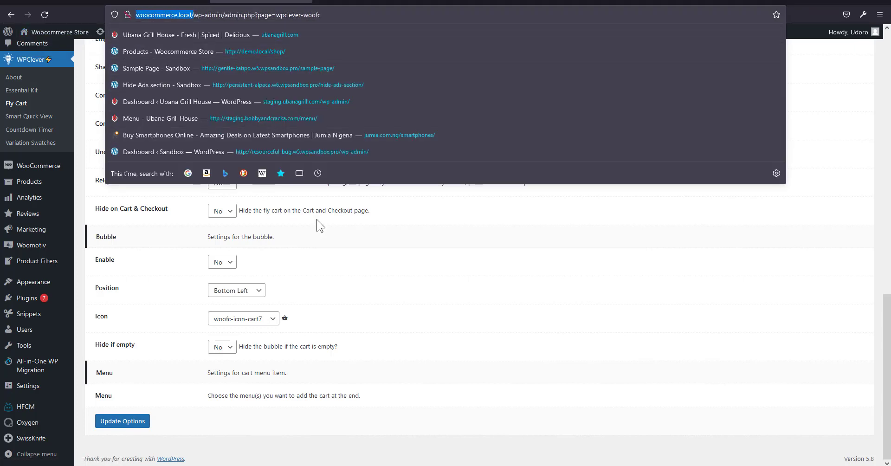
key(Escape)
click(259, 132)
key(ctrl+a)
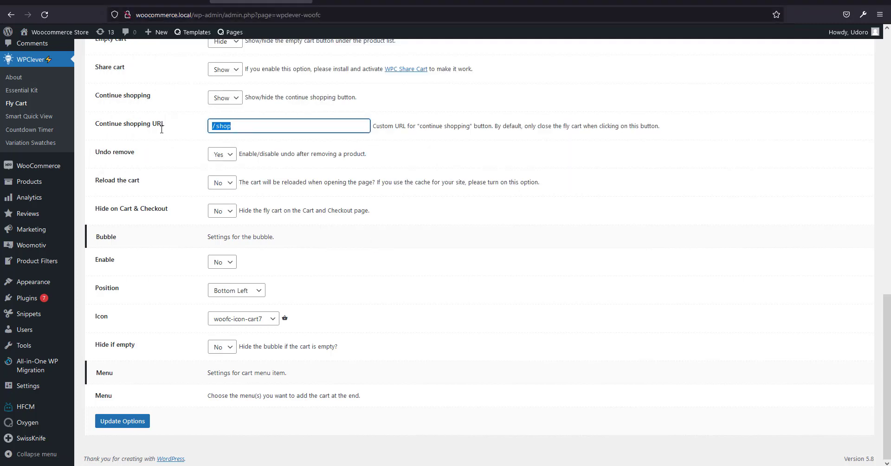
key(ctrl+v)
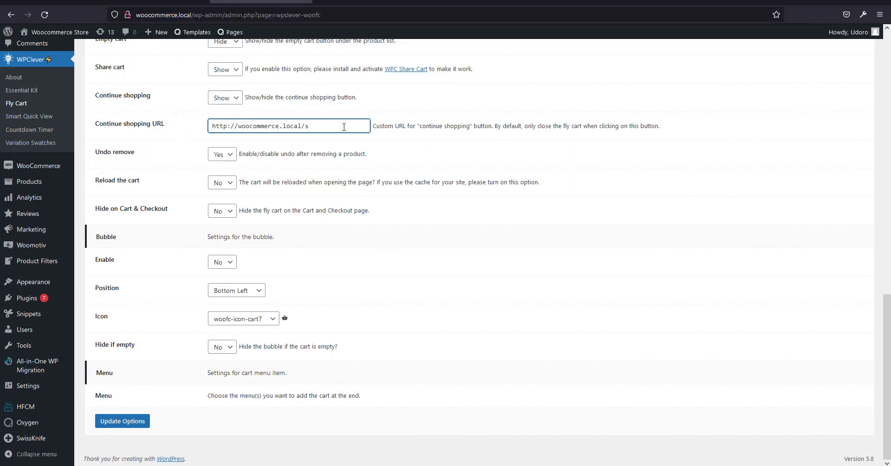
click(144, 420)
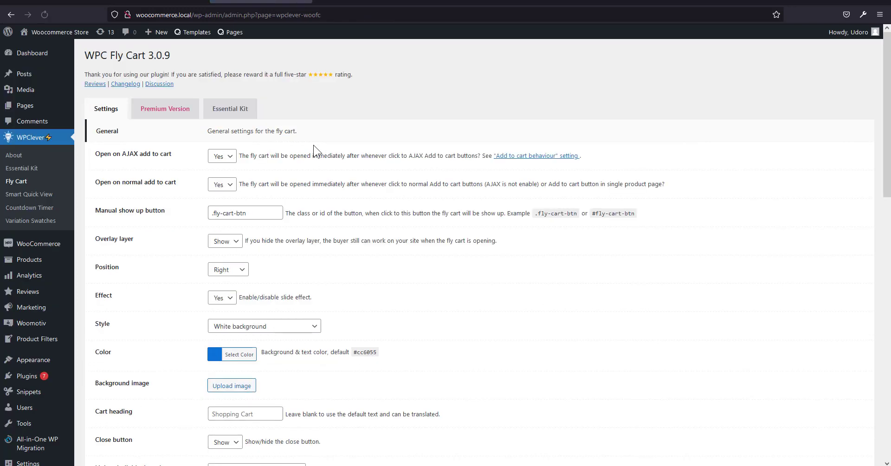
Reload the storefront product page, open the fly cart from the header, and test its Continue Shopping link.
click(341, 1)
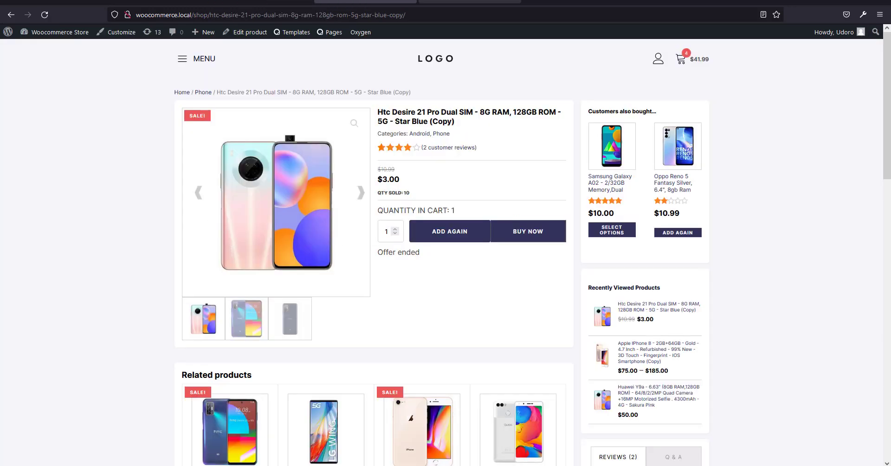
key(ctrl+r)
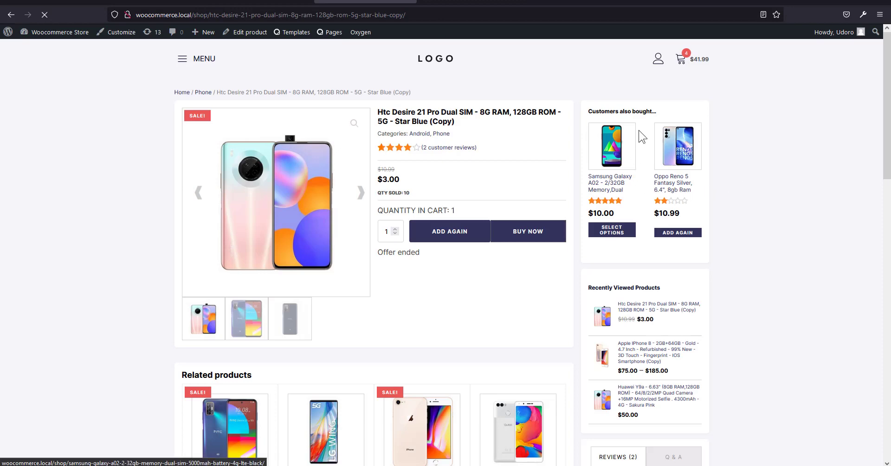
click(699, 59)
click(792, 454)
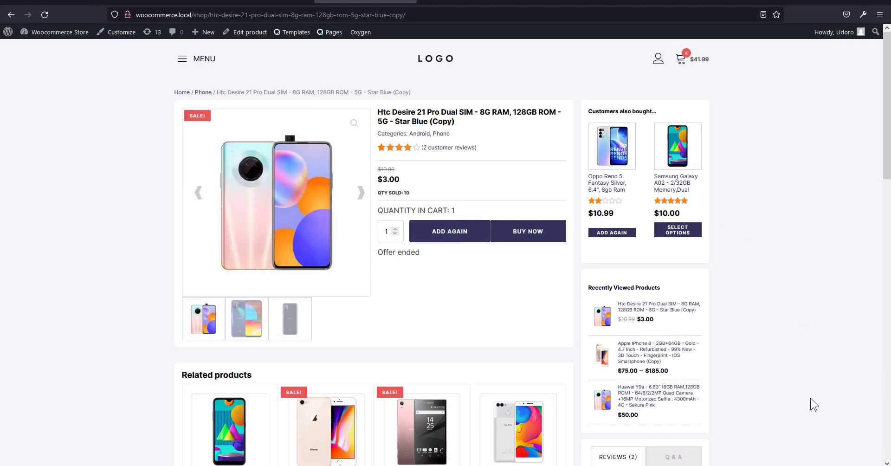
click(695, 63)
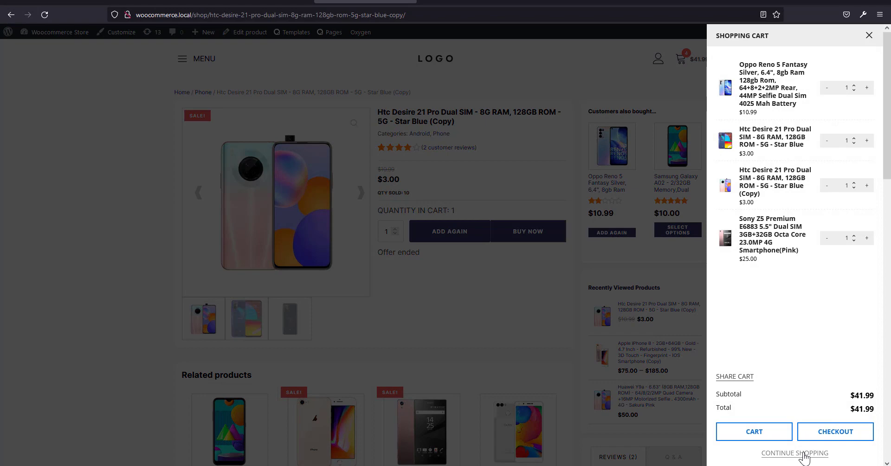
click(803, 454)
Return to the WPC Fly Cart settings, check the Continue shopping URL, and save the options again.
click(261, 2)
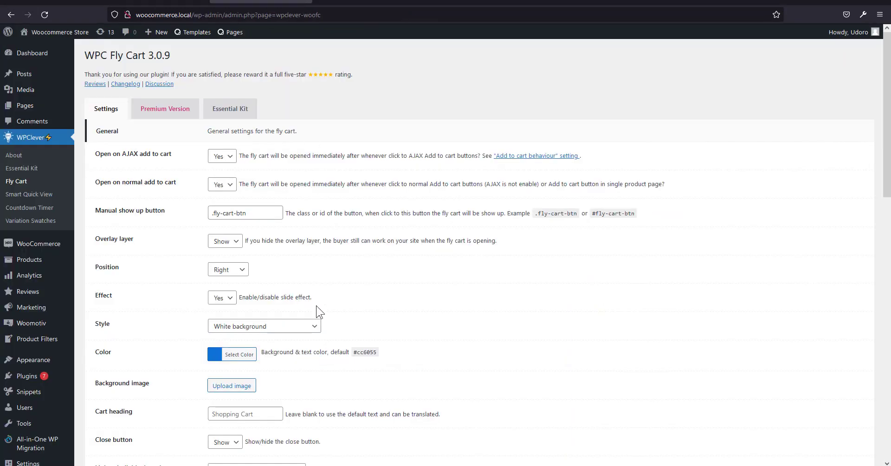
scroll(306, 317, down, 8)
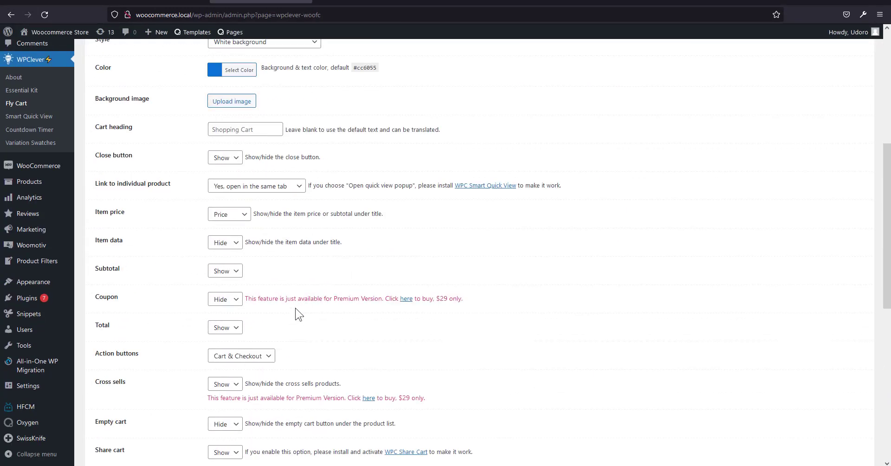
scroll(306, 325, down, 2)
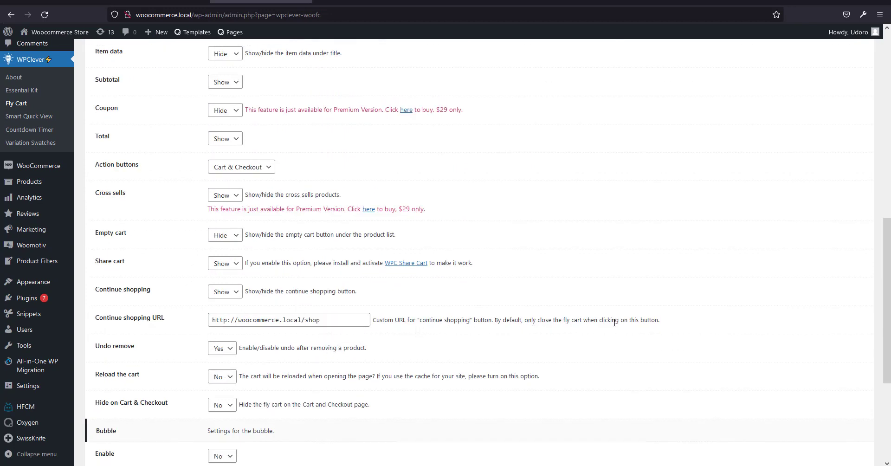
scroll(325, 327, down, 4)
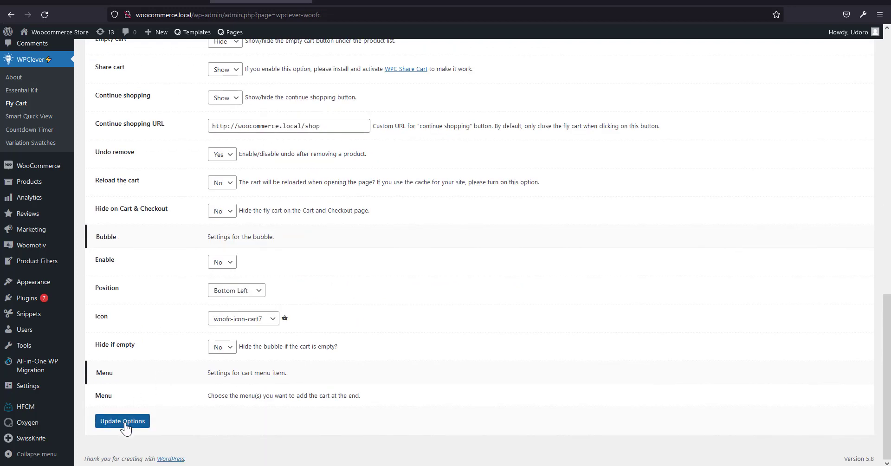
click(125, 422)
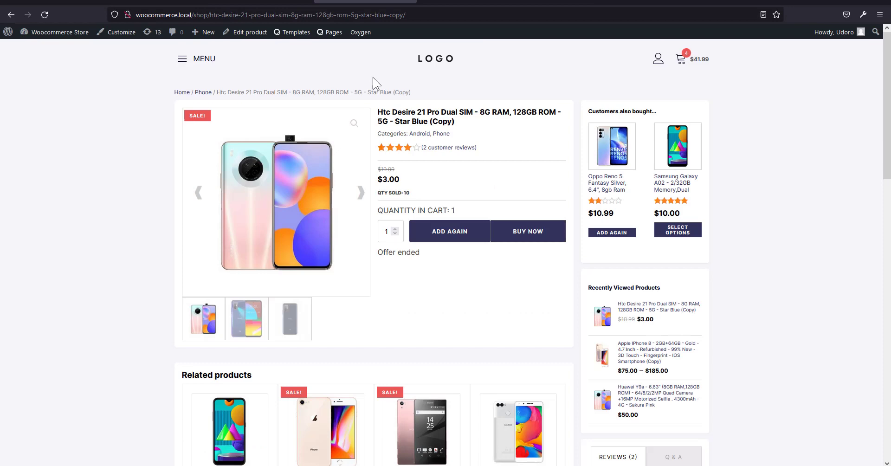
Refresh the Htc Desire 21 Pro product page and retest the fly cart's Continue Shopping link.
click(45, 15)
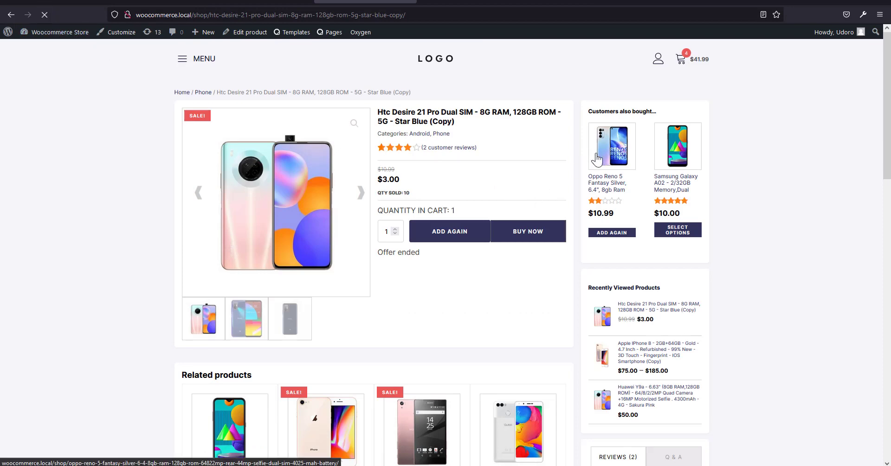
click(699, 65)
click(792, 450)
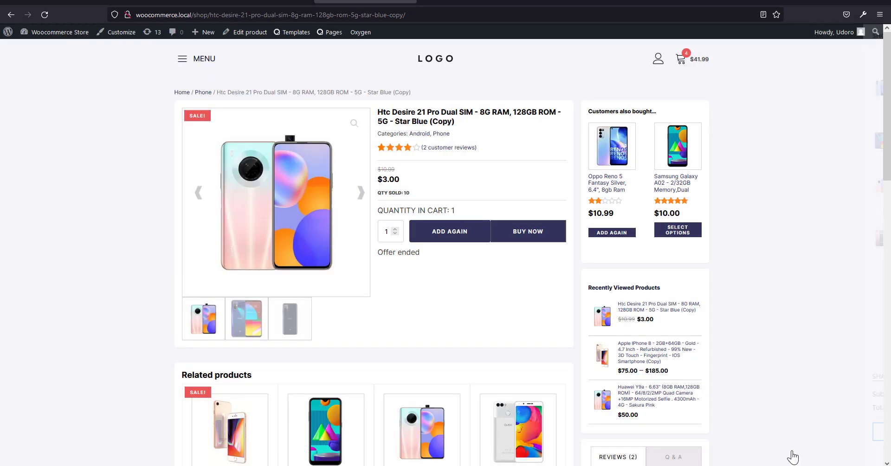
scroll(778, 423, down, 3)
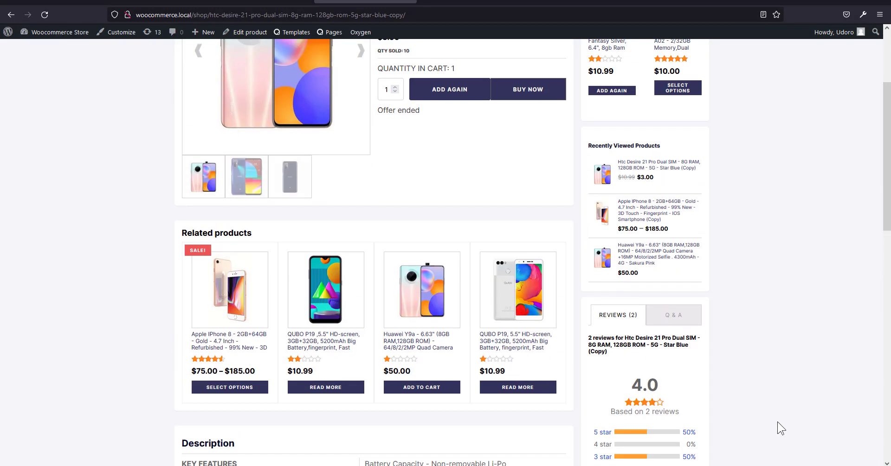
scroll(778, 421, up, 3)
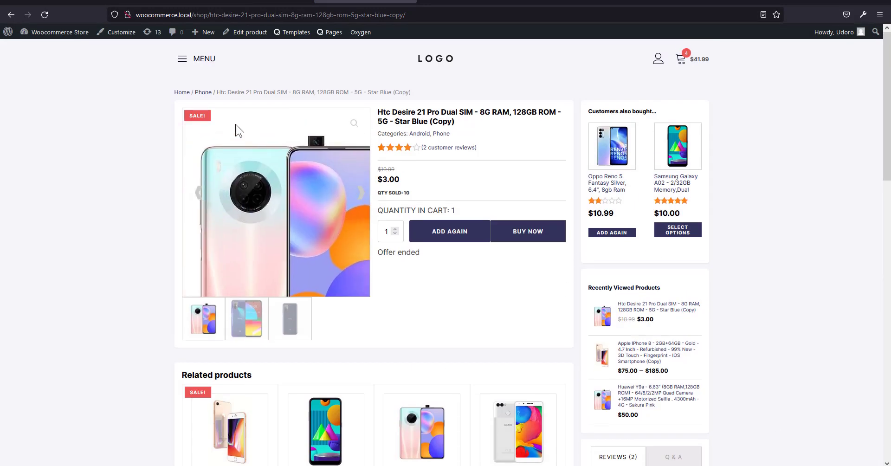
click(227, 1)
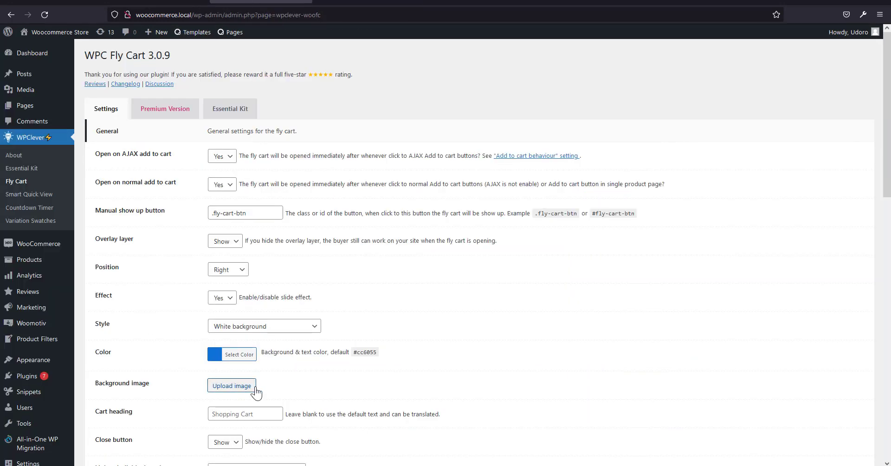
scroll(288, 325, down, 3)
scroll(357, 368, down, 1)
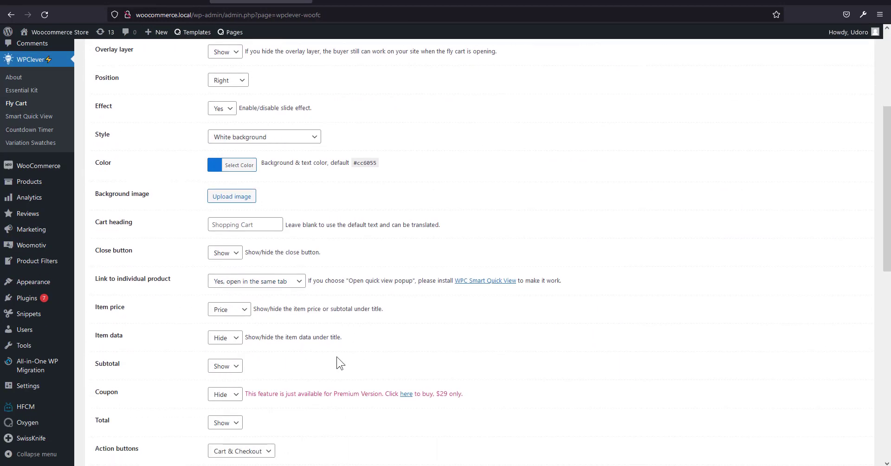
scroll(339, 363, up, 5)
scroll(354, 338, down, 10)
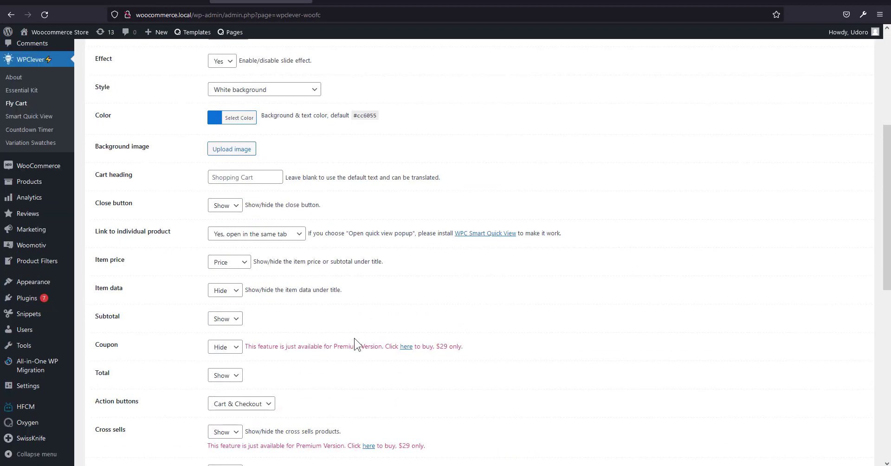
drag(301, 369, 309, 368)
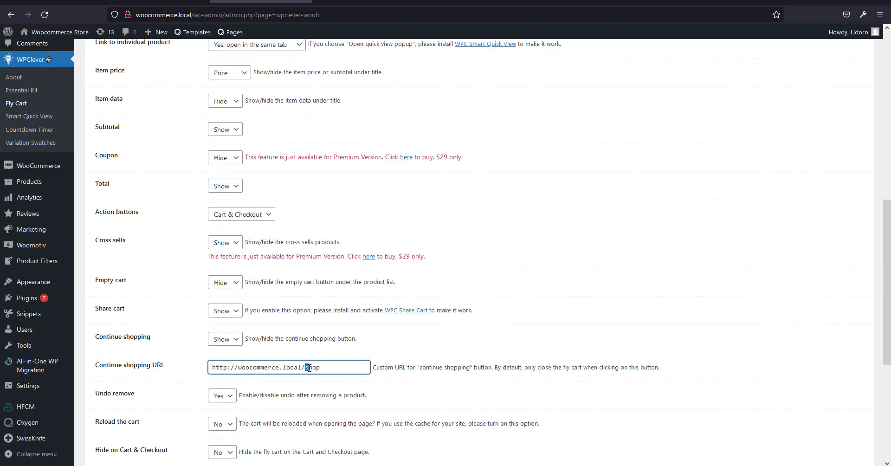
scroll(365, 368, down, 5)
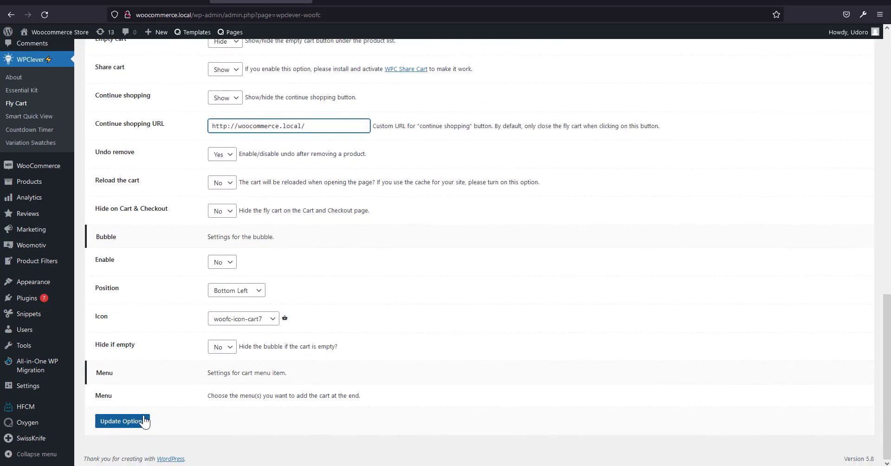
click(123, 421)
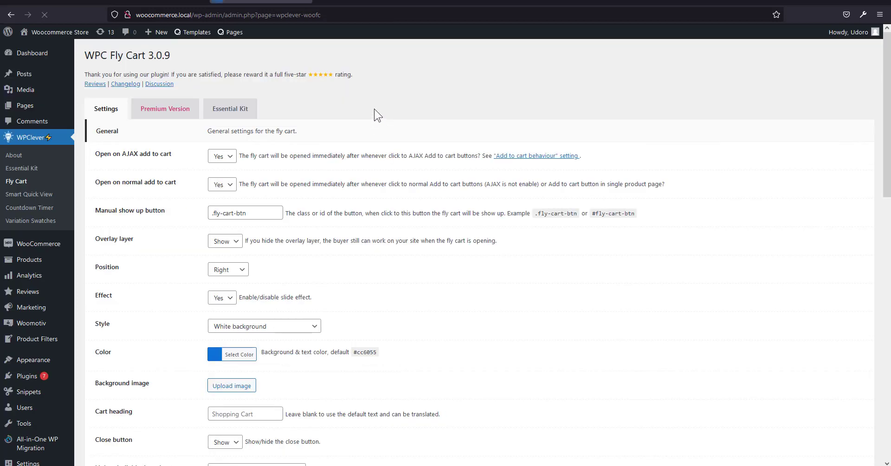
Reload the product page, test the Continue Shopping link with the shortened URL, and reopen the fly cart from the header.
key(ctrl+Tab)
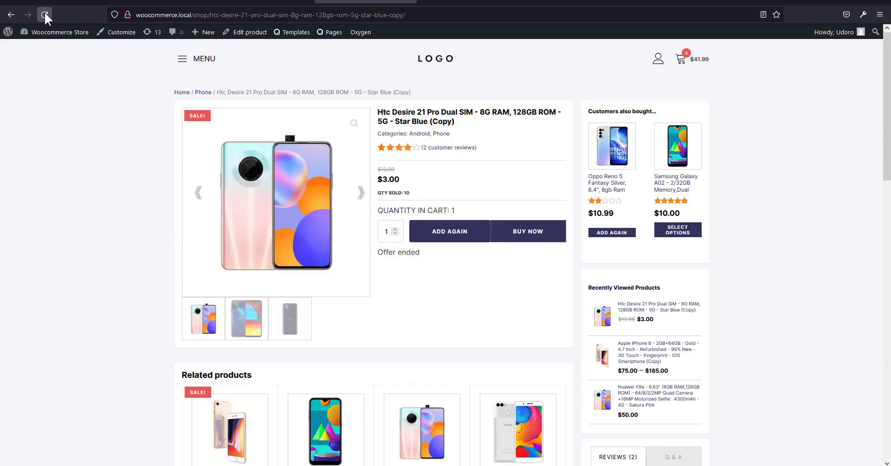
click(678, 139)
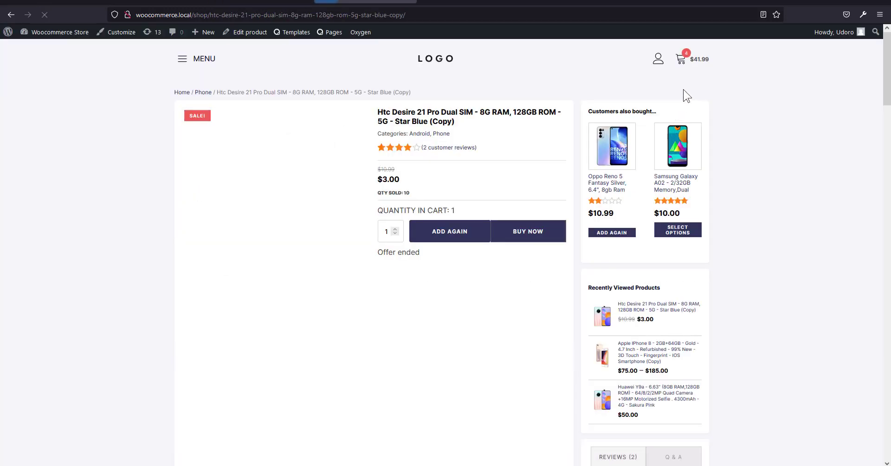
click(682, 60)
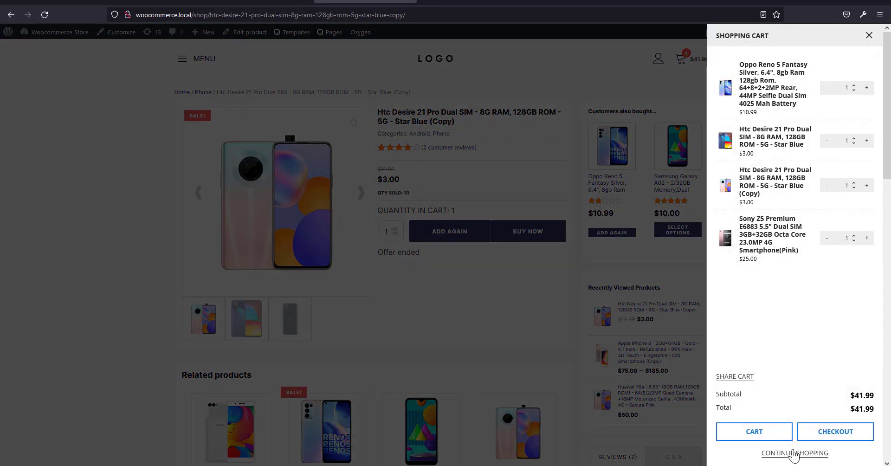
click(796, 453)
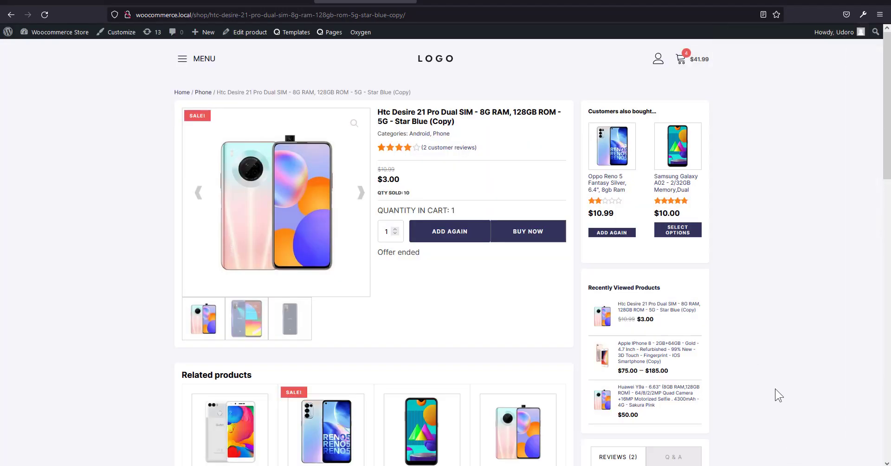
scroll(778, 401, down, 10)
scroll(782, 403, up, 10)
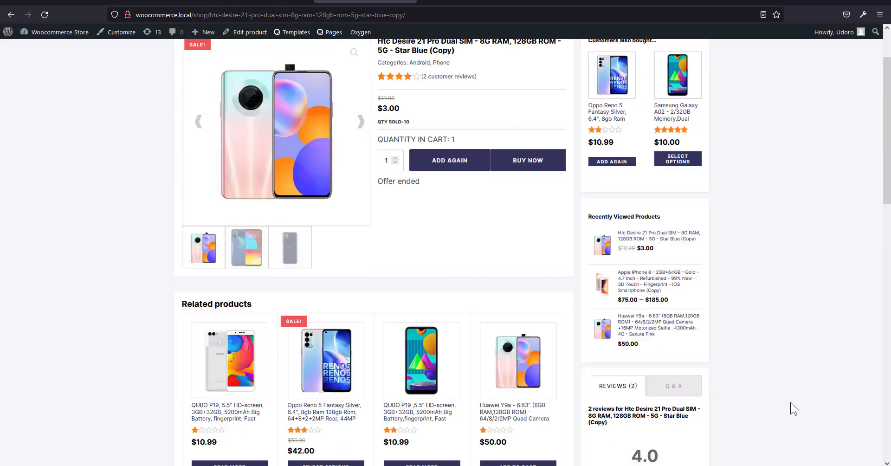
scroll(782, 363, down, 5)
scroll(781, 363, up, 5)
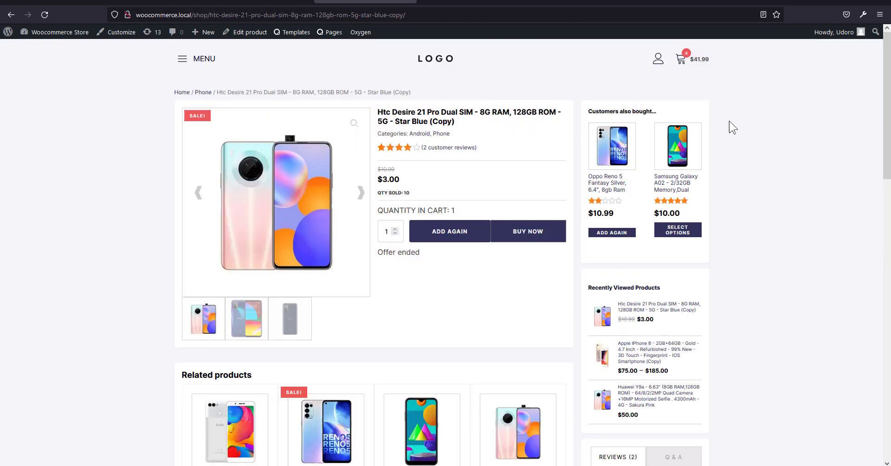
click(700, 70)
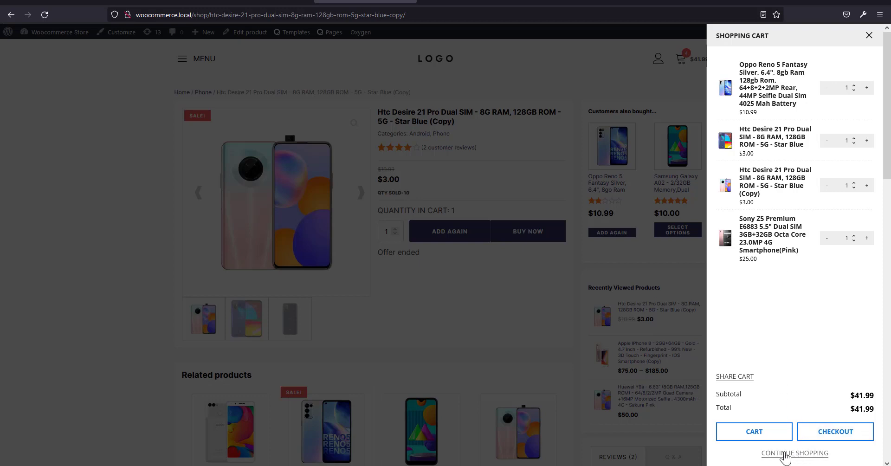
Set Continue shopping to Hide in the WPC Fly Cart settings and save the options.
click(260, 2)
scroll(273, 367, down, 1)
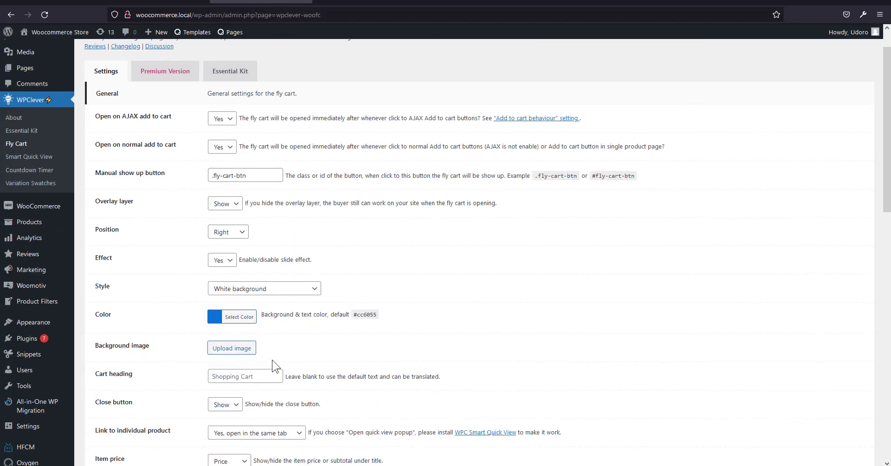
scroll(274, 367, down, 1)
scroll(299, 420, down, 2)
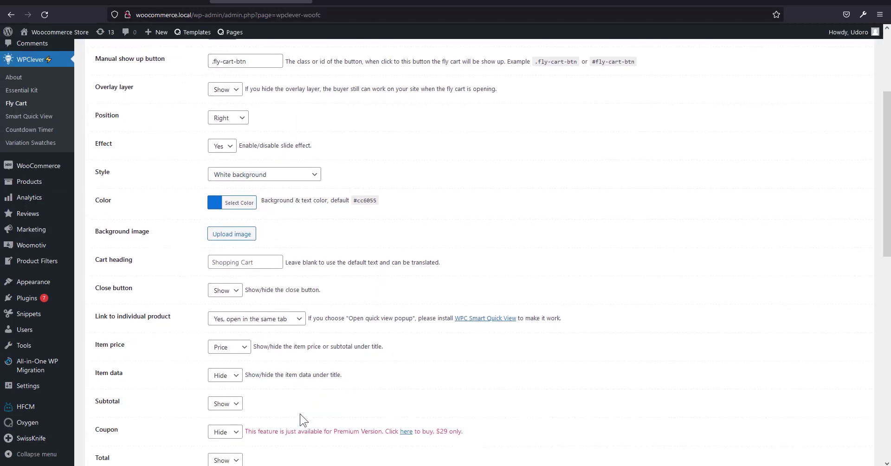
scroll(304, 431, up, 4)
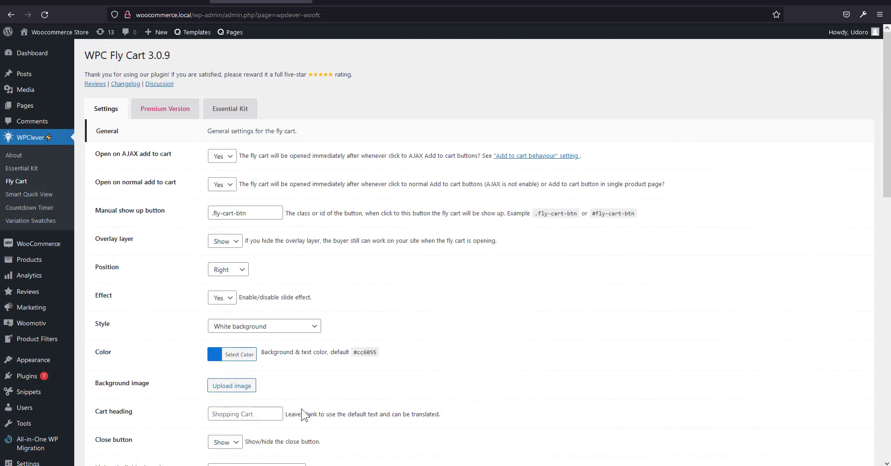
scroll(303, 414, down, 10)
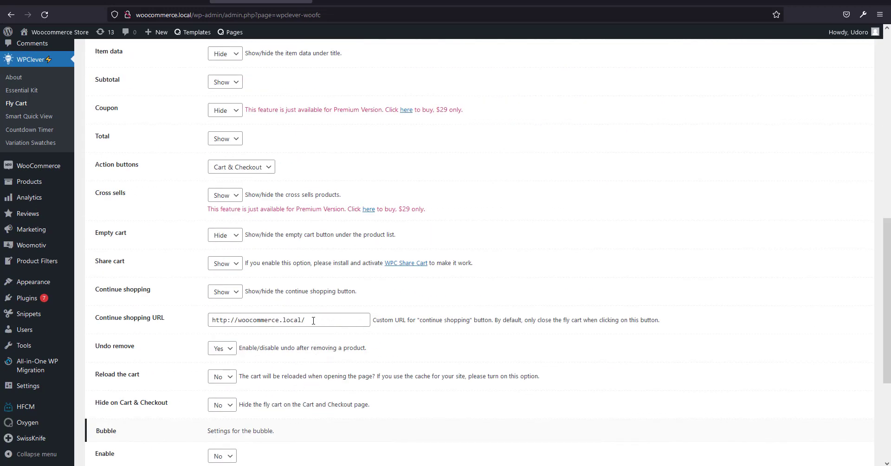
click(228, 296)
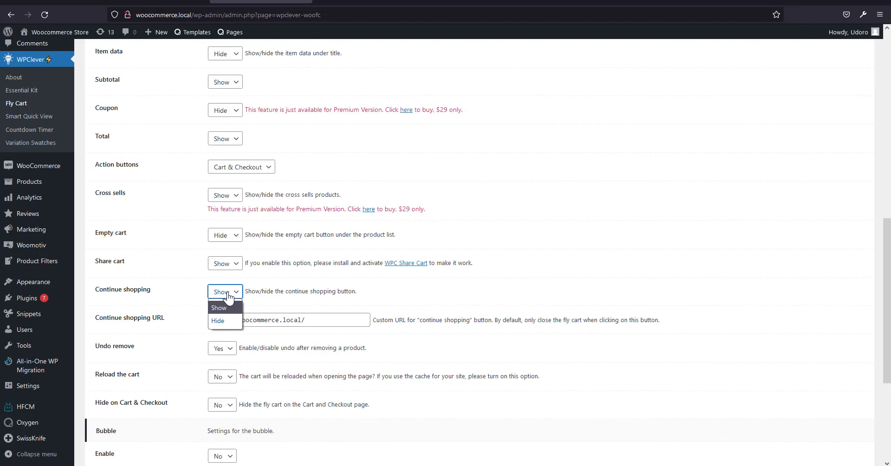
click(222, 320)
scroll(167, 408, down, 4)
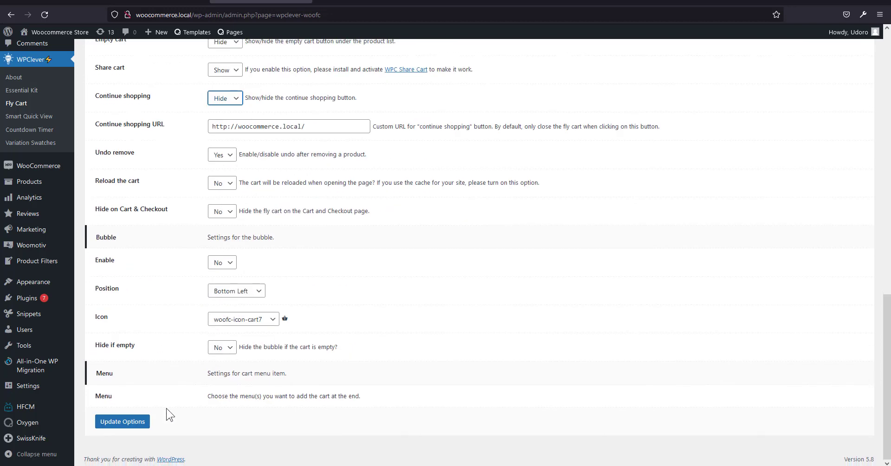
click(125, 420)
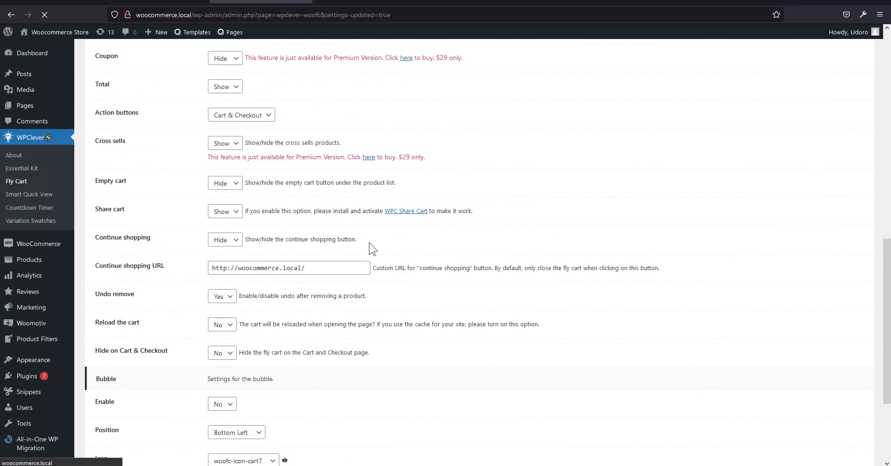
Return to the Htc Desire 21 Pro product page and close and reopen the fly cart from the header.
key(ctrl+Tab)
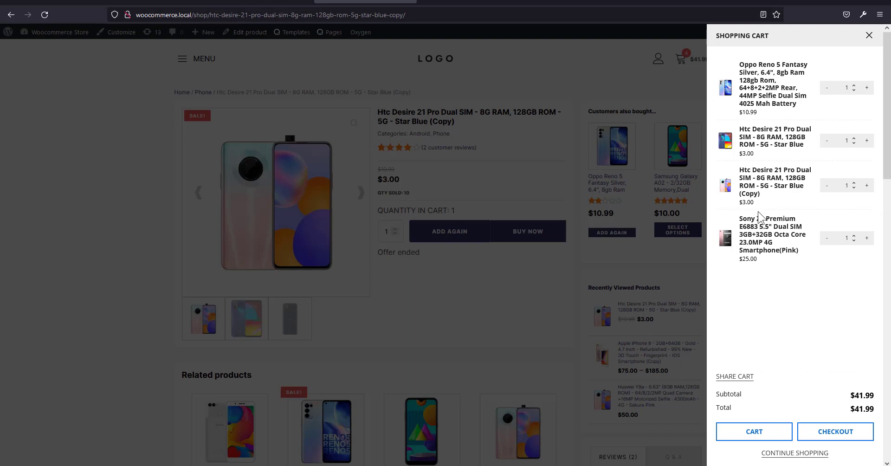
click(868, 36)
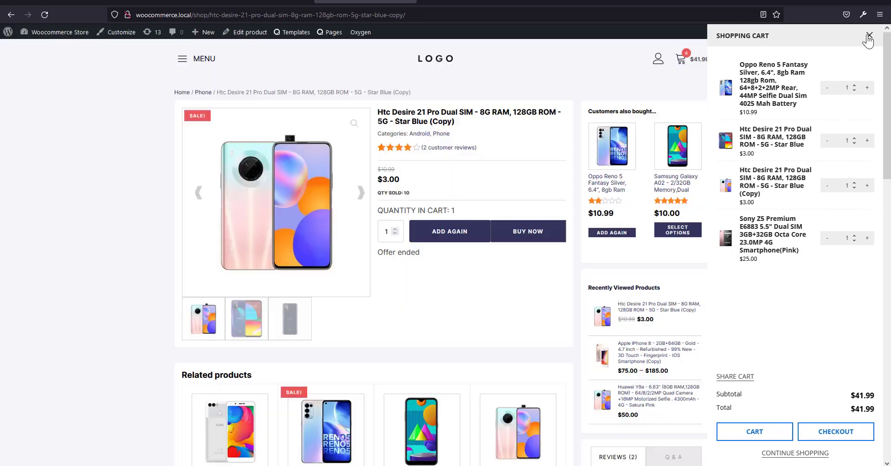
click(692, 65)
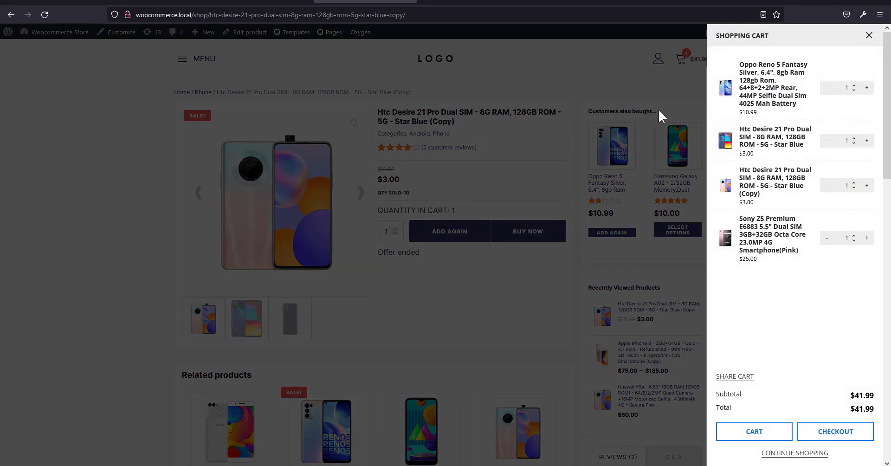
click(477, 317)
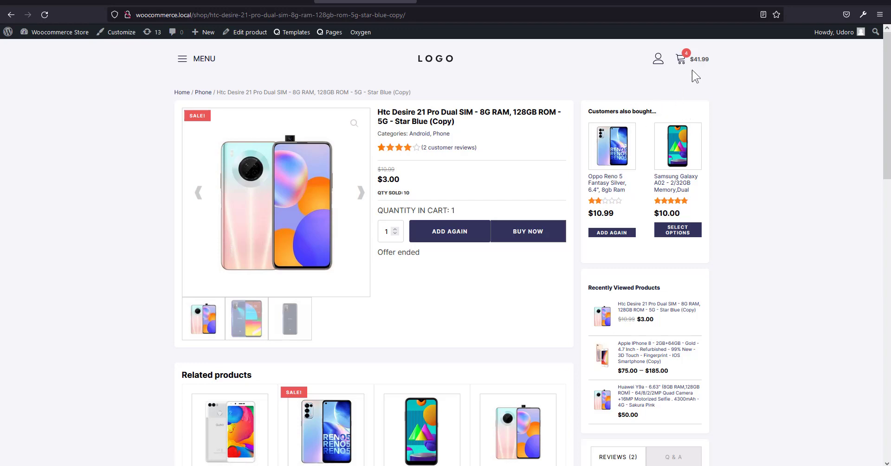
click(704, 65)
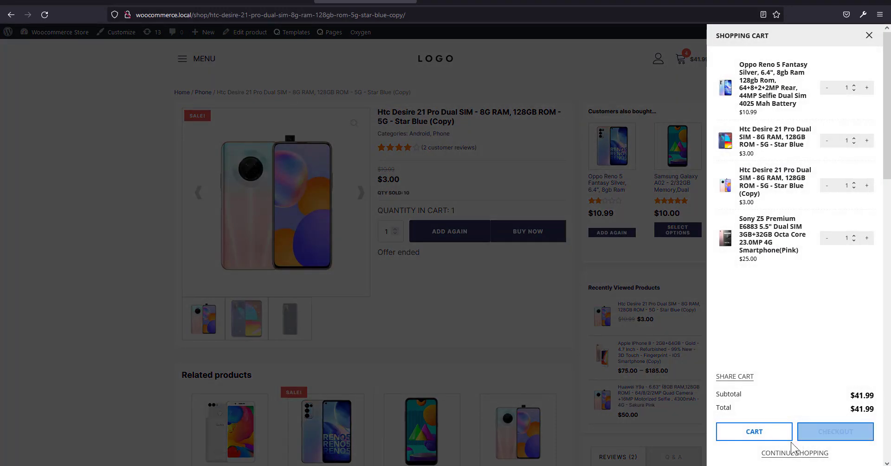
Open the full cart page from the fly cart and examine its product table, cart totals and Frequently bought together products.
click(753, 432)
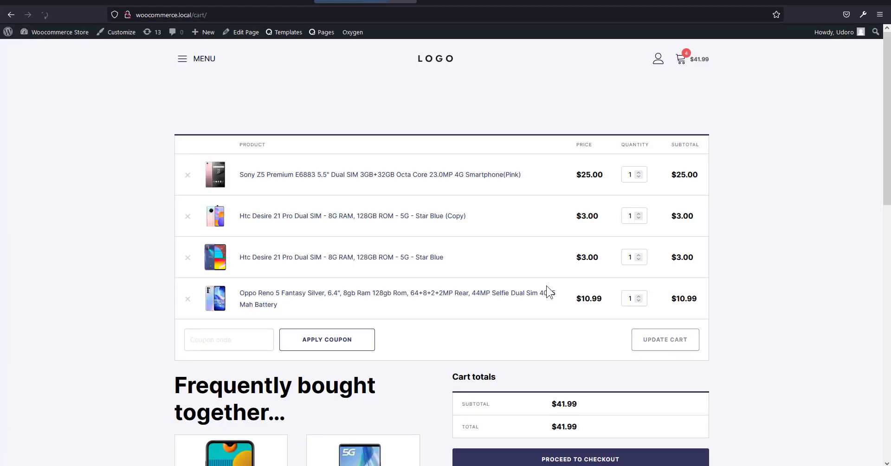
scroll(635, 375, down, 5)
scroll(632, 370, up, 5)
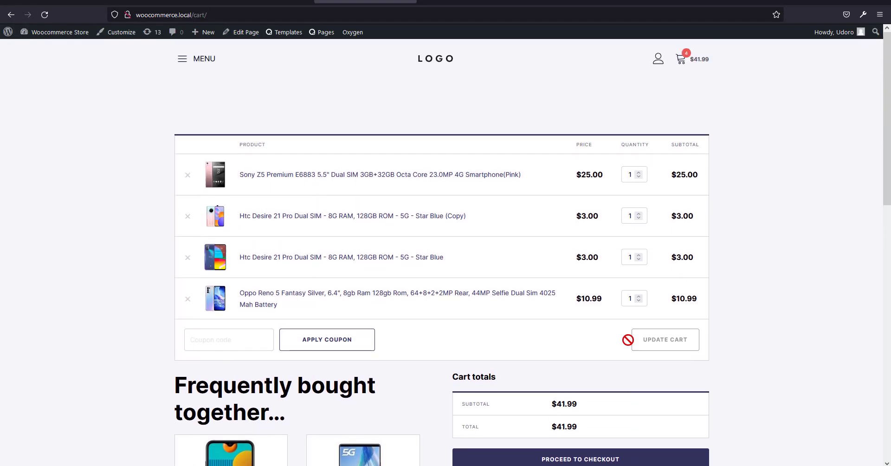
scroll(490, 345, down, 8)
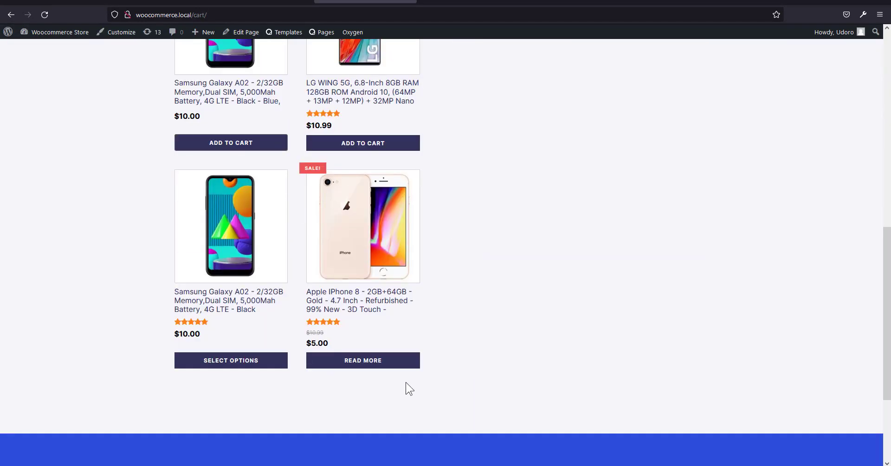
scroll(408, 387, up, 8)
scroll(606, 355, down, 1)
scroll(576, 357, up, 1)
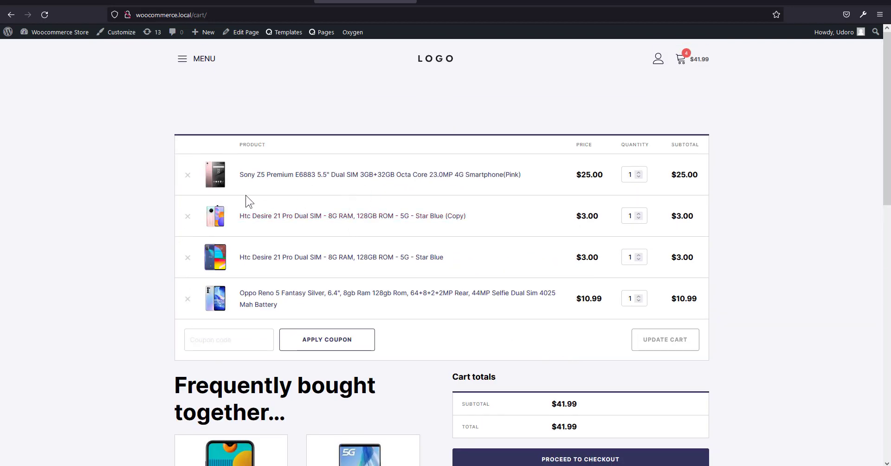
scroll(521, 285, down, 4)
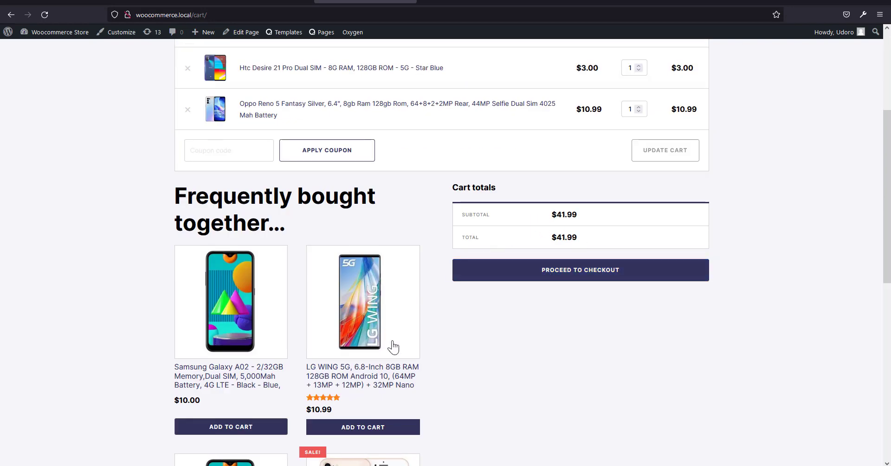
scroll(382, 344, up, 4)
scroll(382, 347, down, 1)
scroll(382, 348, down, 3)
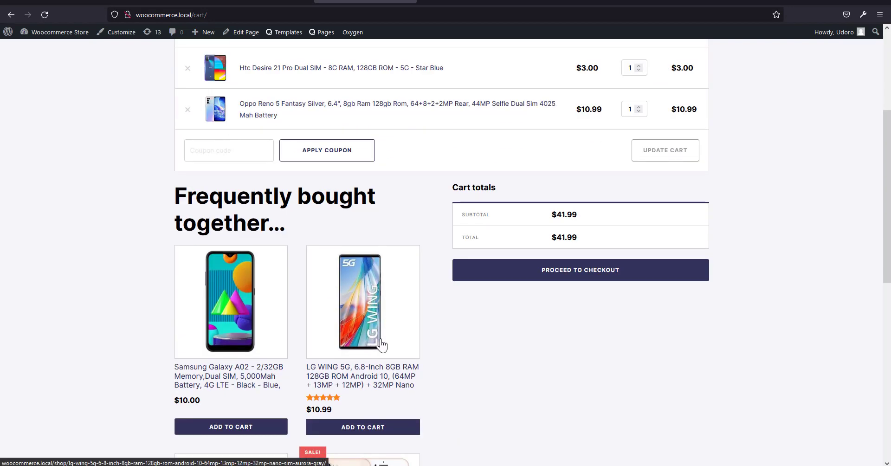
scroll(383, 341, up, 4)
scroll(391, 330, down, 4)
scroll(453, 325, down, 4)
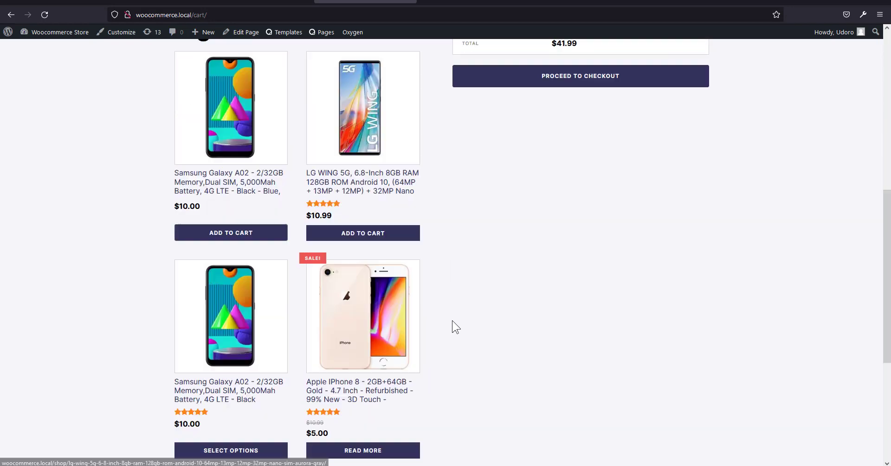
scroll(453, 320, up, 8)
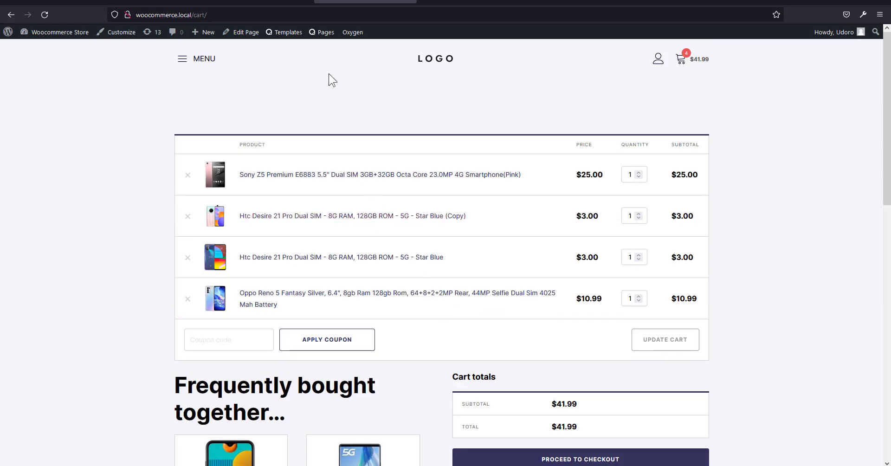
Go to the WordPress dashboard's Pages list and open the Cart page for editing with Oxygen.
mouse_move(293, 38)
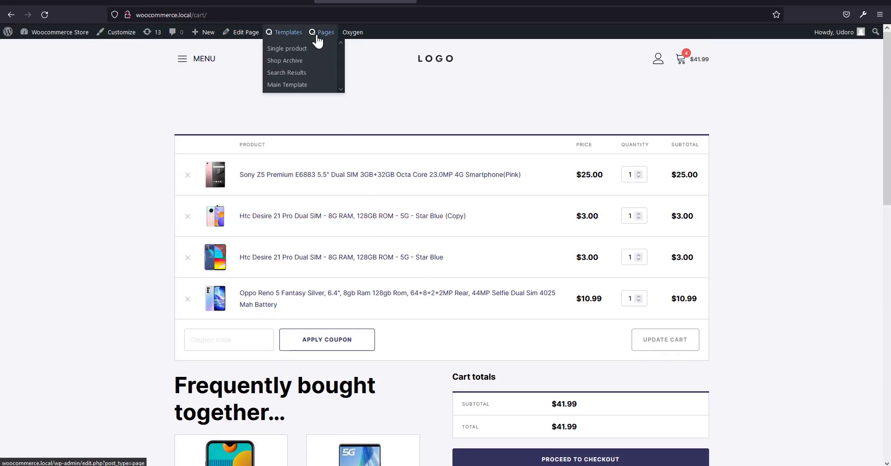
mouse_move(323, 32)
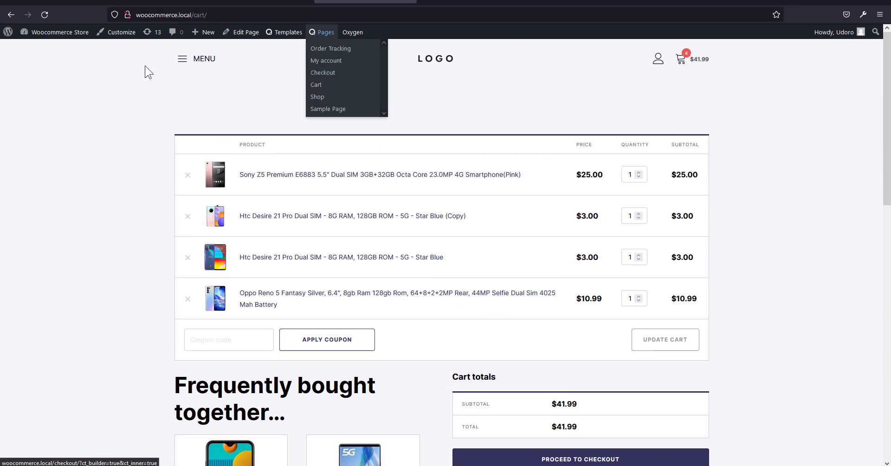
click(56, 36)
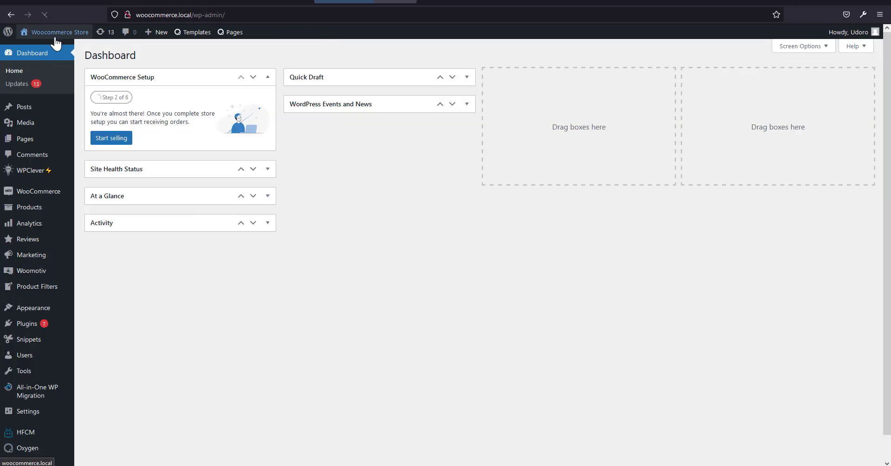
click(29, 143)
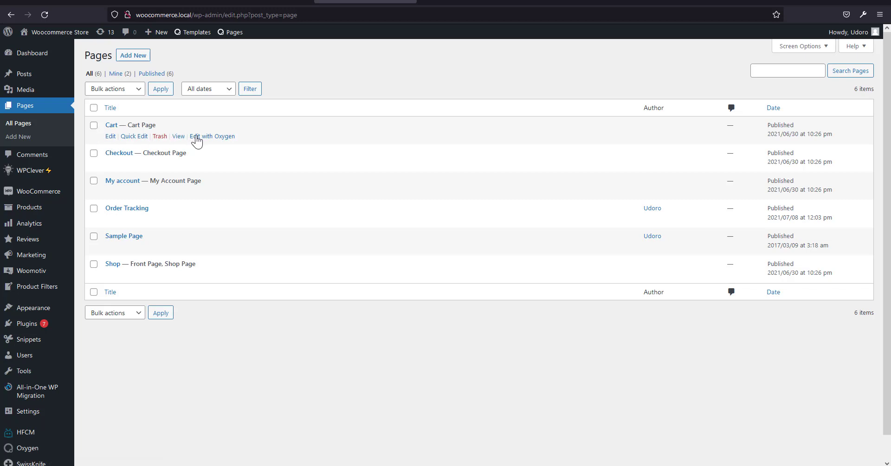
click(205, 138)
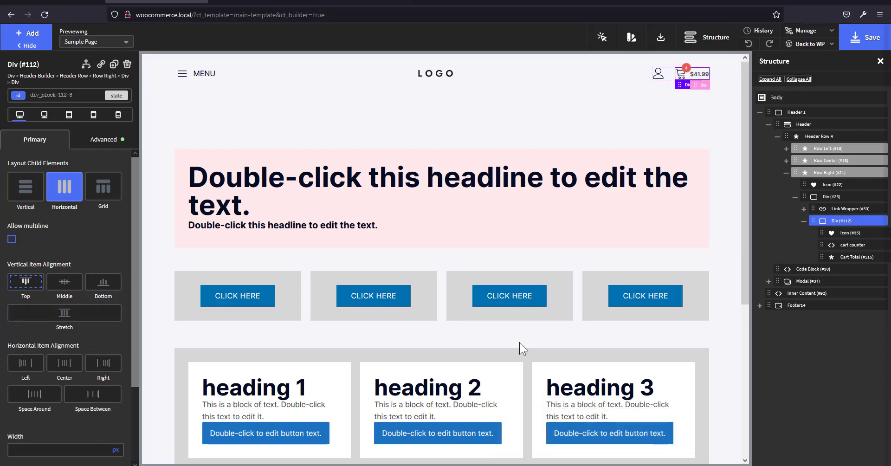
scroll(648, 325, down, 5)
scroll(649, 325, up, 5)
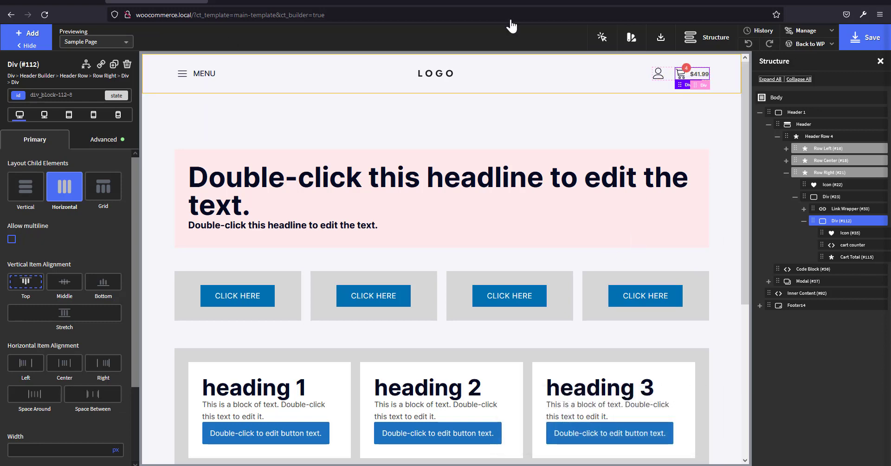
click(200, 1)
click(251, 1)
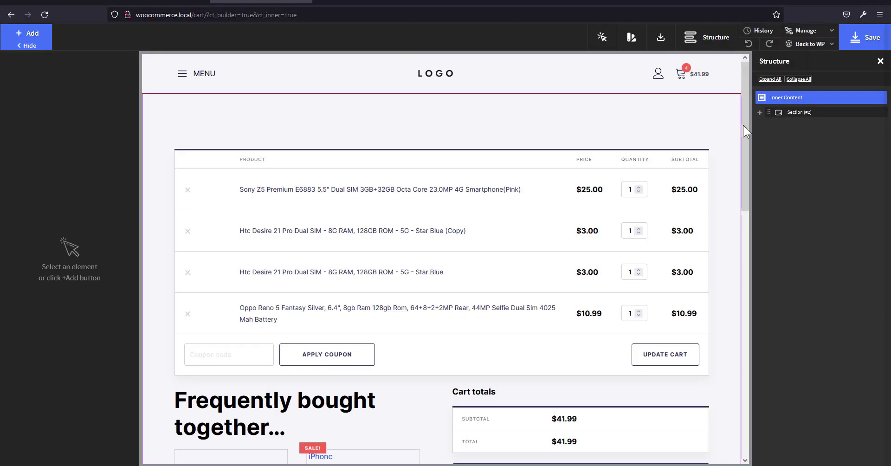
Delete the Cart page's section containing the Shopping Cart element and add a new empty section in its place.
click(810, 116)
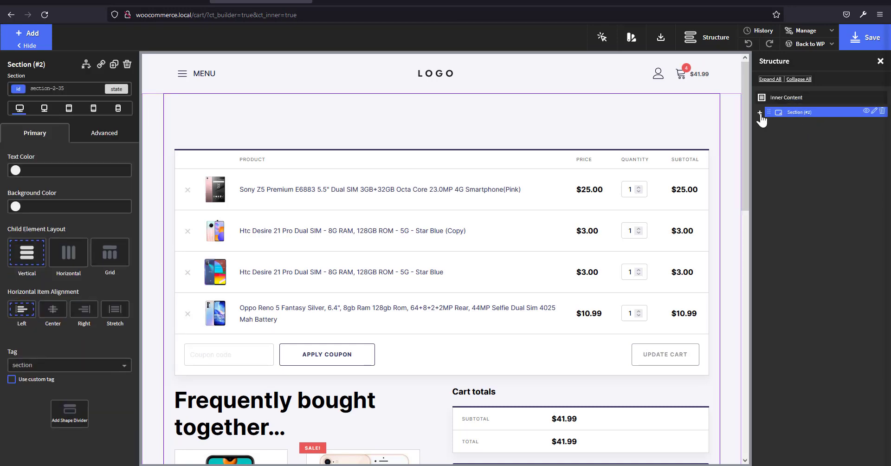
click(760, 112)
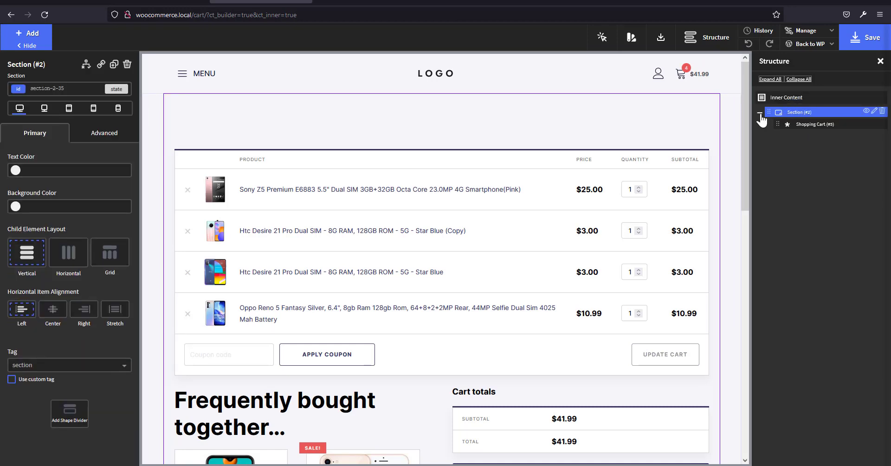
click(881, 112)
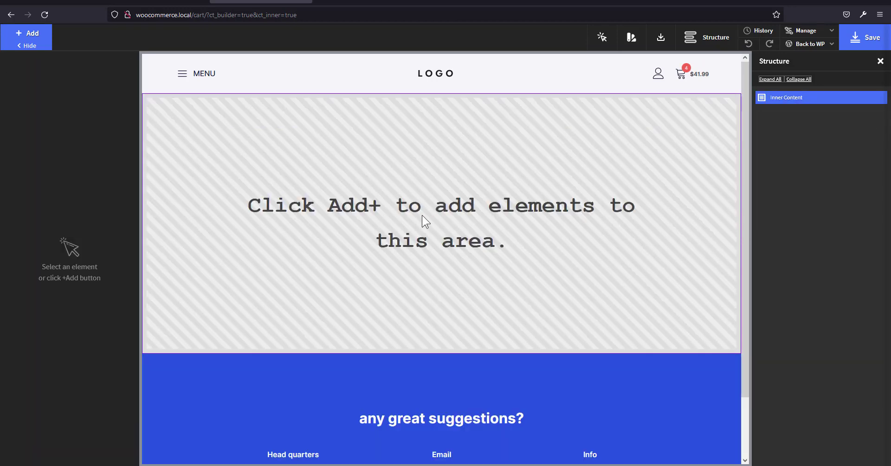
click(29, 35)
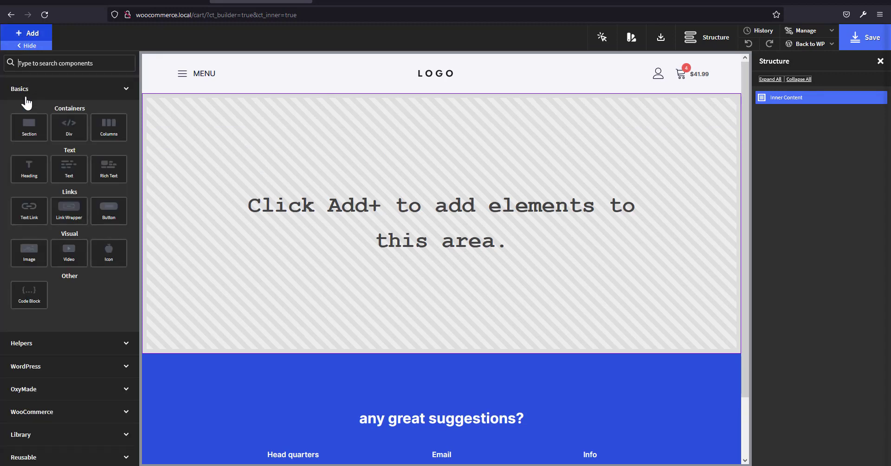
click(26, 131)
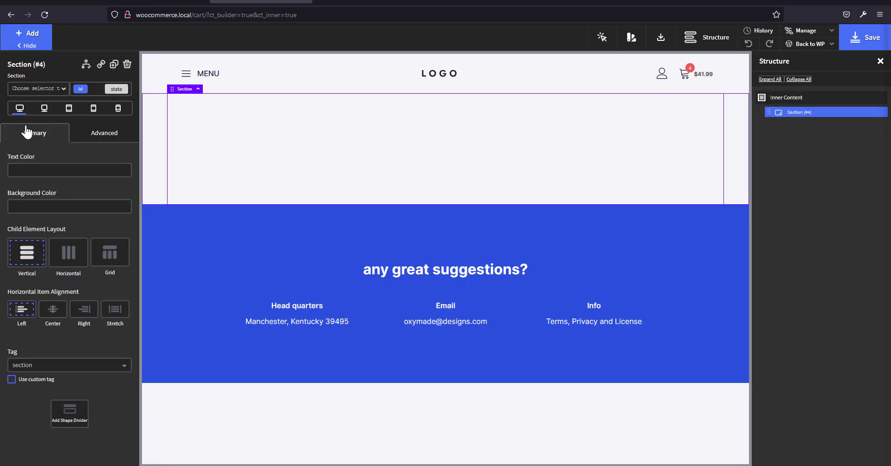
Bring up the WooCommerce Pages elements available for the new section of the Cart page.
click(26, 34)
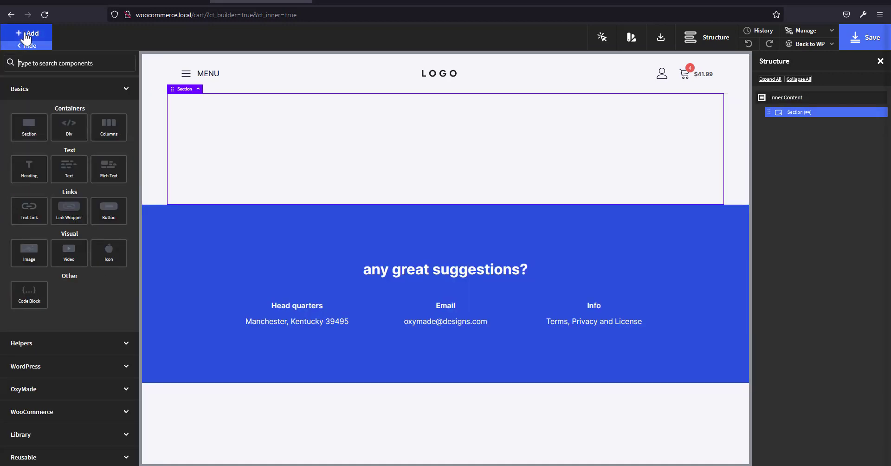
click(43, 411)
scroll(99, 348, down, 3)
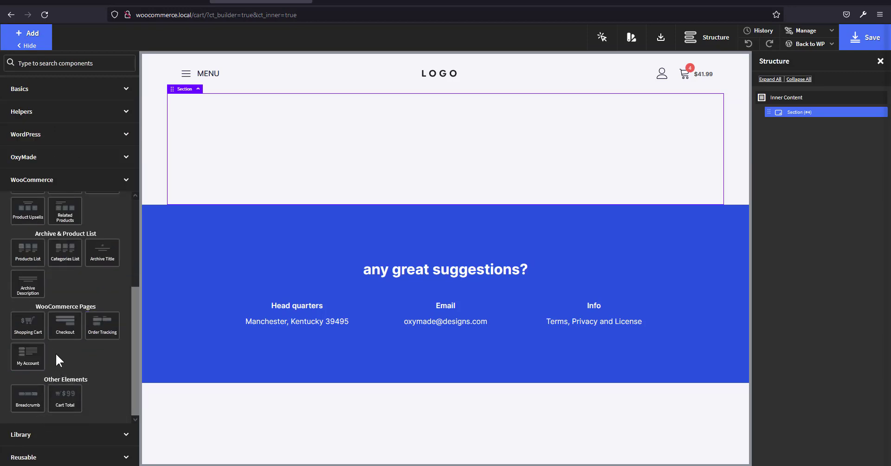
Add a WooCommerce Shopping Cart element to the empty section and review its cart table, suggested products and totals.
click(22, 328)
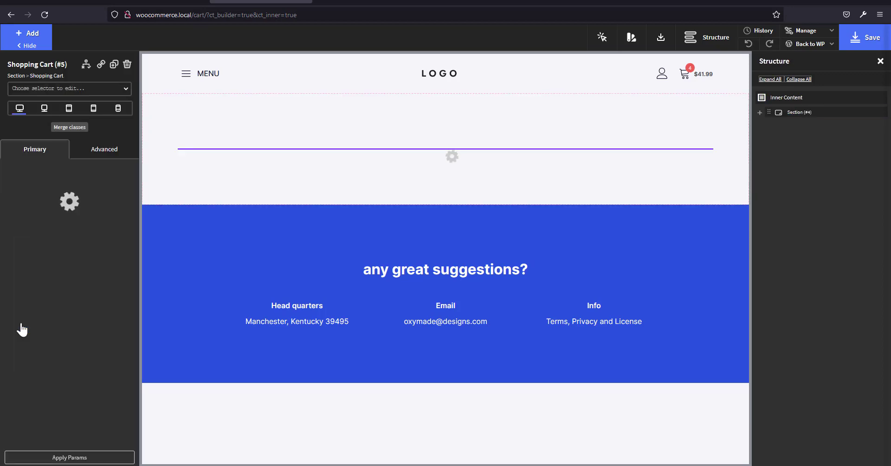
scroll(412, 285, down, 4)
scroll(471, 300, down, 5)
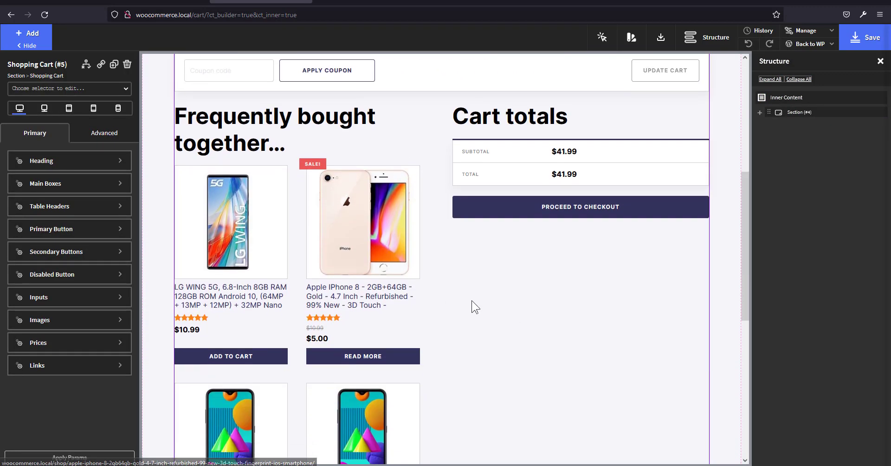
scroll(484, 300, up, 8)
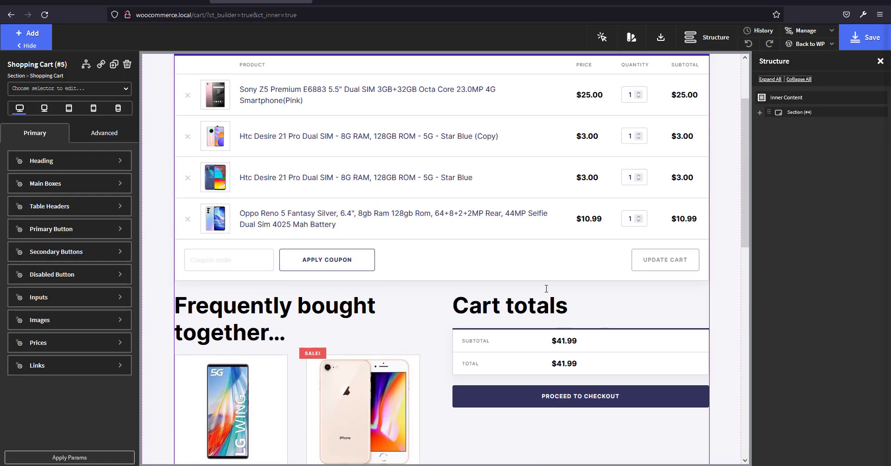
scroll(546, 288, up, 2)
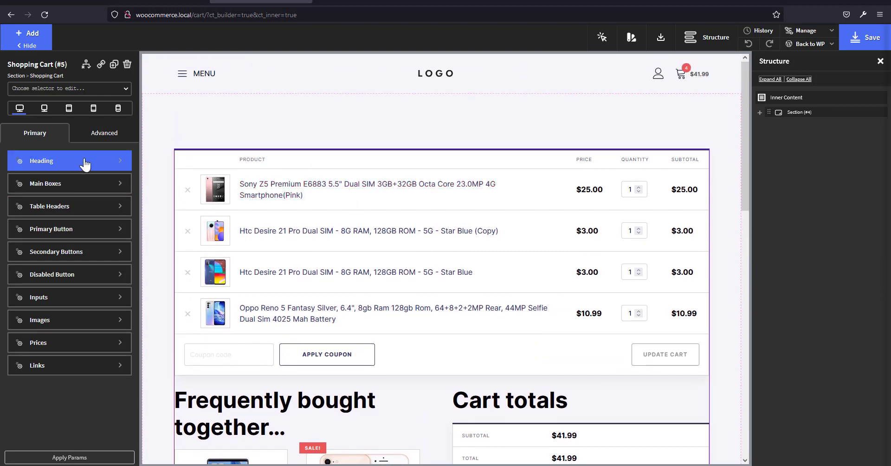
scroll(529, 301, down, 3)
scroll(674, 146, up, 3)
scroll(593, 219, down, 3)
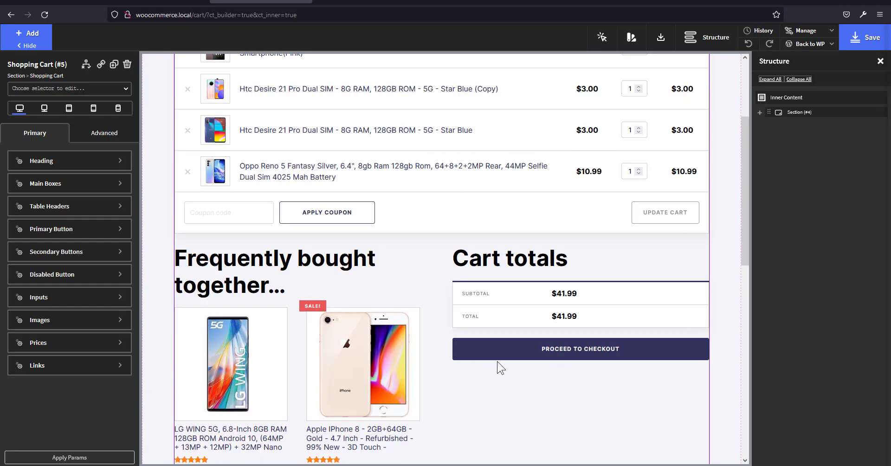
Set the Shopping Cart's heading font size to 18 px.
click(70, 163)
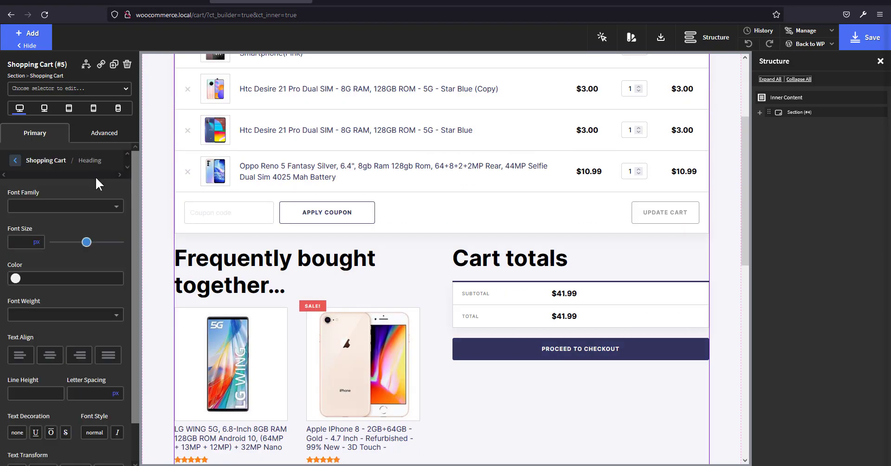
click(13, 243)
text(12)
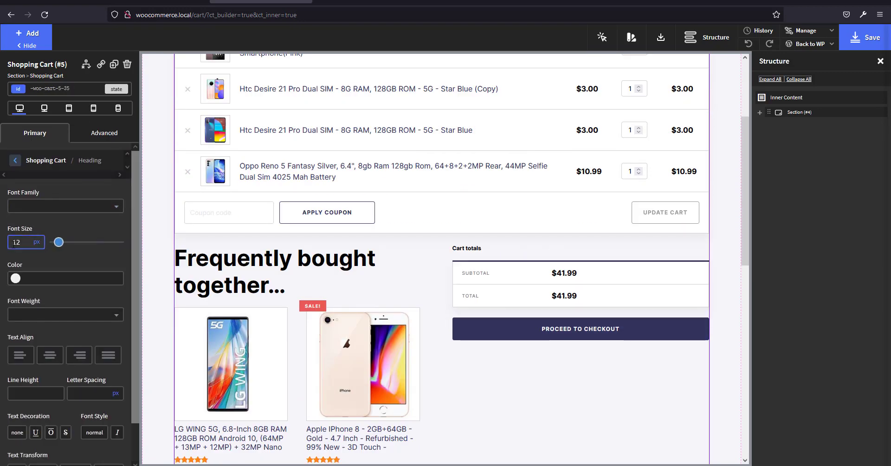
scroll(498, 252, up, 1)
double_click(22, 246)
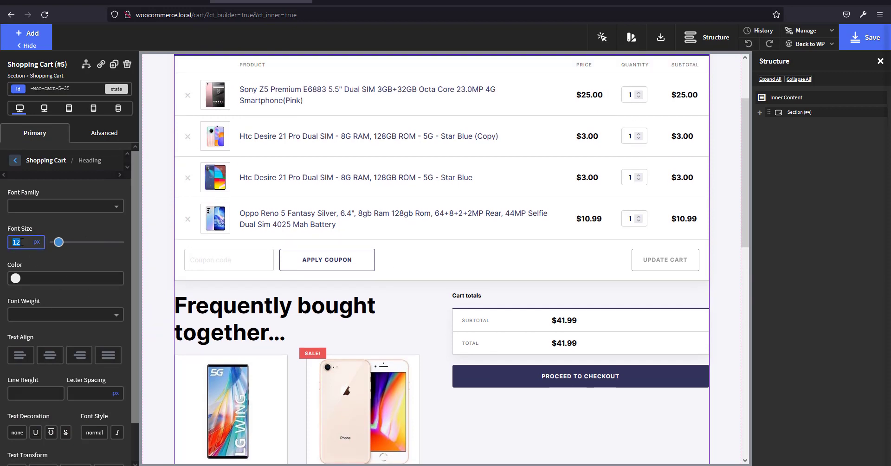
text(18)
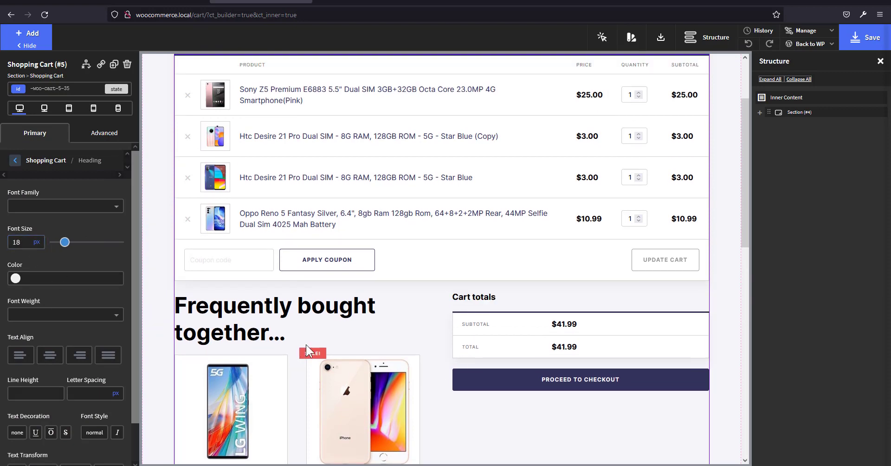
scroll(304, 333, down, 1)
scroll(281, 284, down, 1)
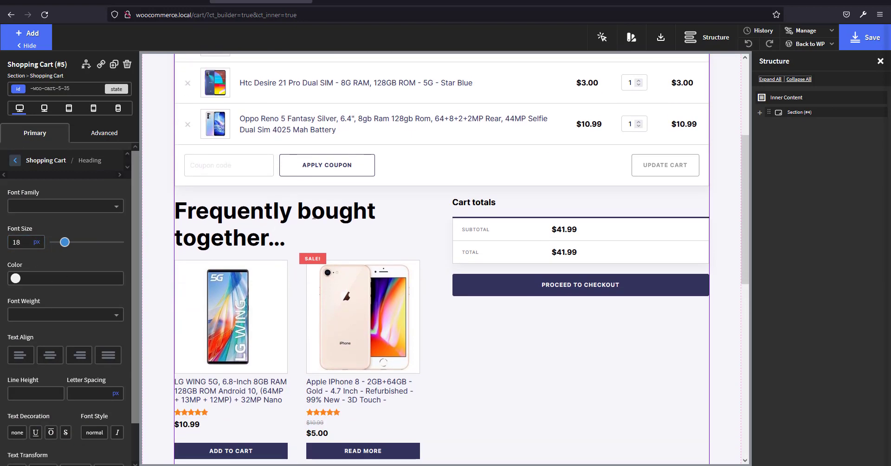
Look through the Shopping Cart's Main Boxes and Inputs styling options.
click(46, 160)
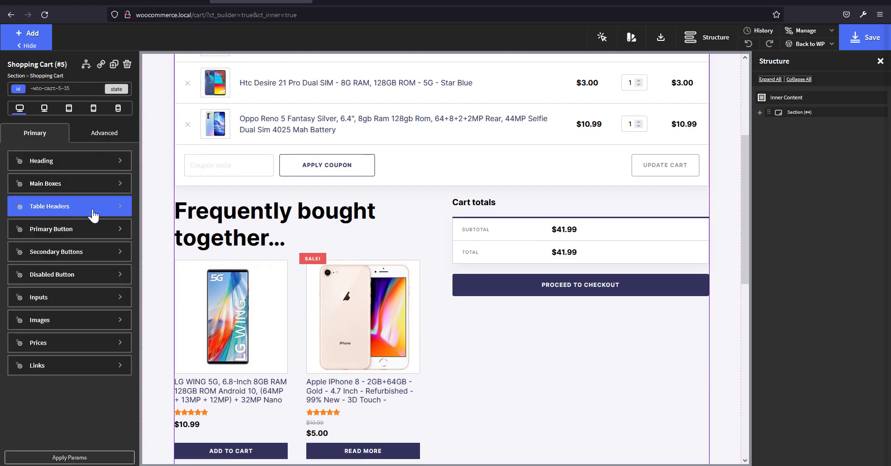
scroll(371, 239, up, 5)
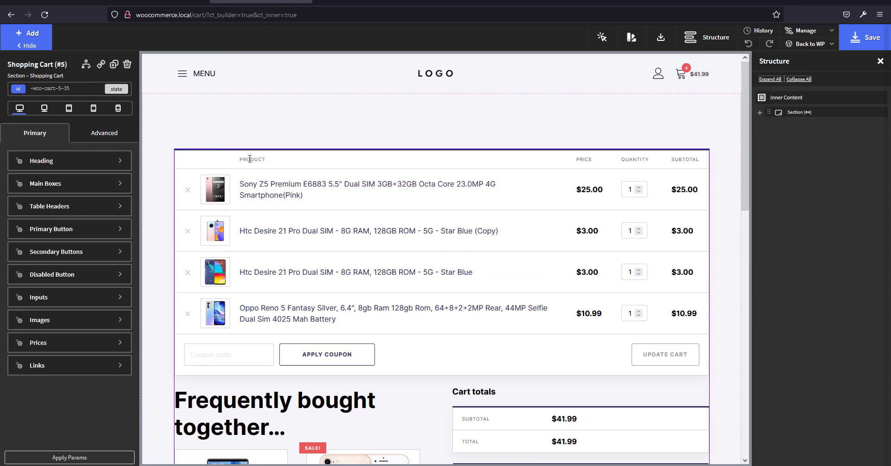
click(68, 187)
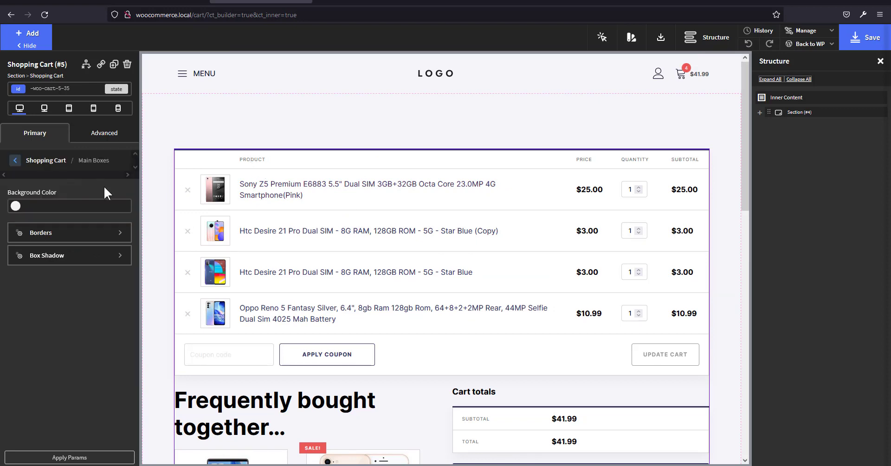
click(55, 162)
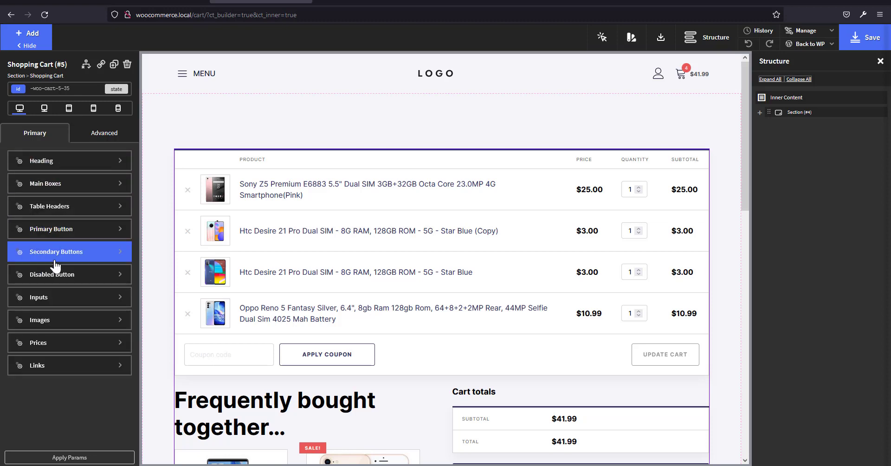
click(55, 303)
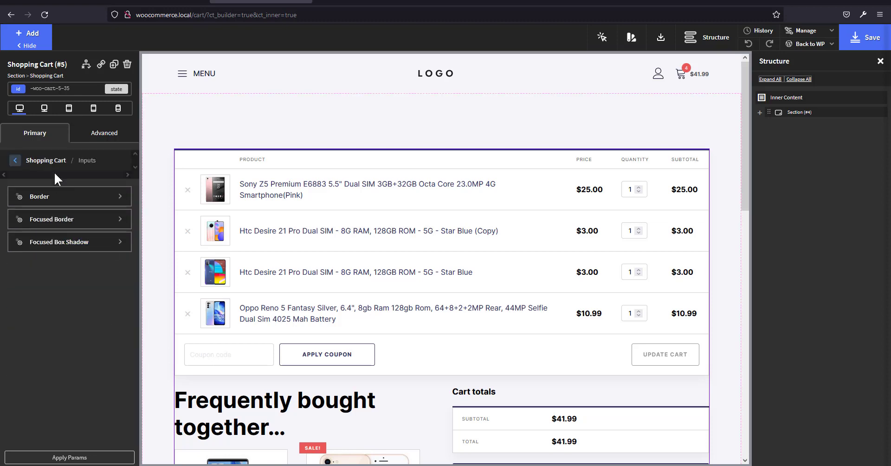
click(37, 161)
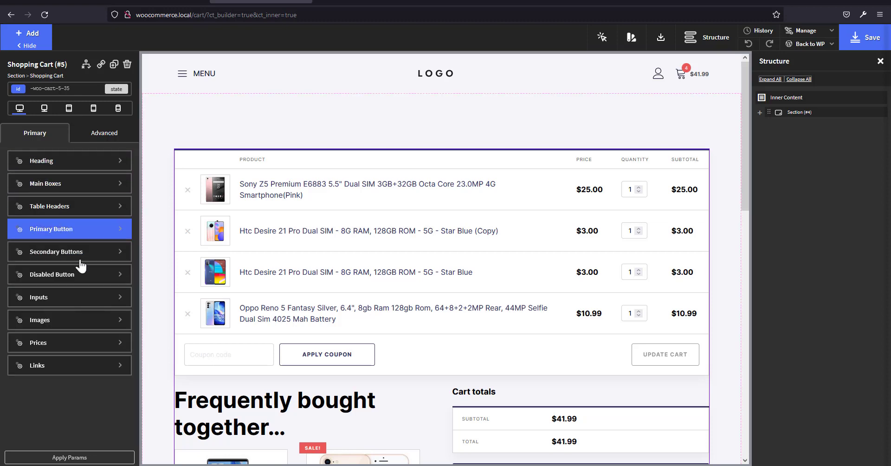
Set the font size of the Shopping Cart's links to 12 px and check the product list.
click(87, 372)
click(21, 241)
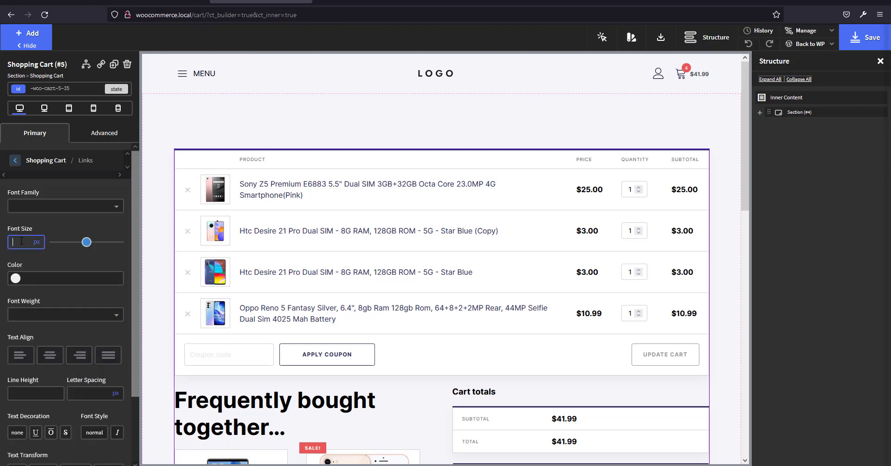
text(12)
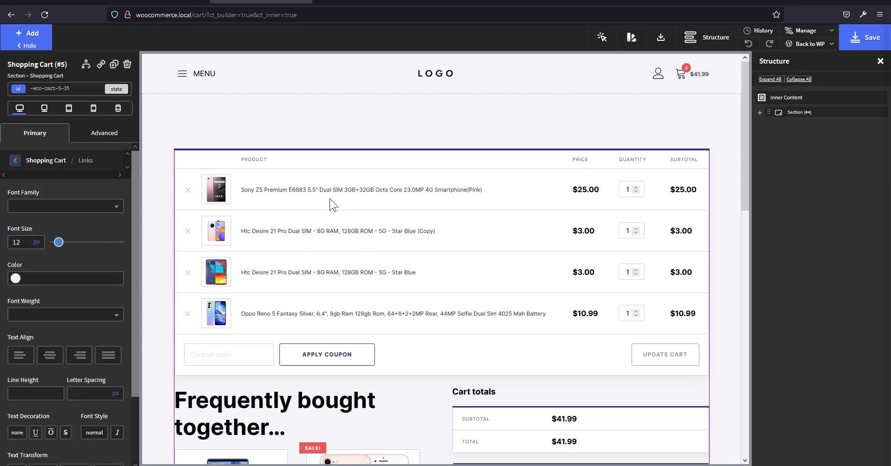
scroll(464, 301, down, 4)
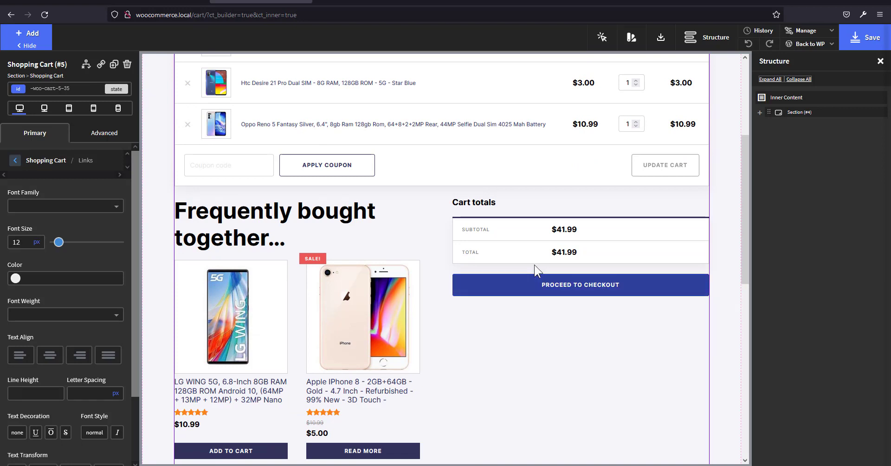
Delete the Shopping Cart element from the section.
click(47, 162)
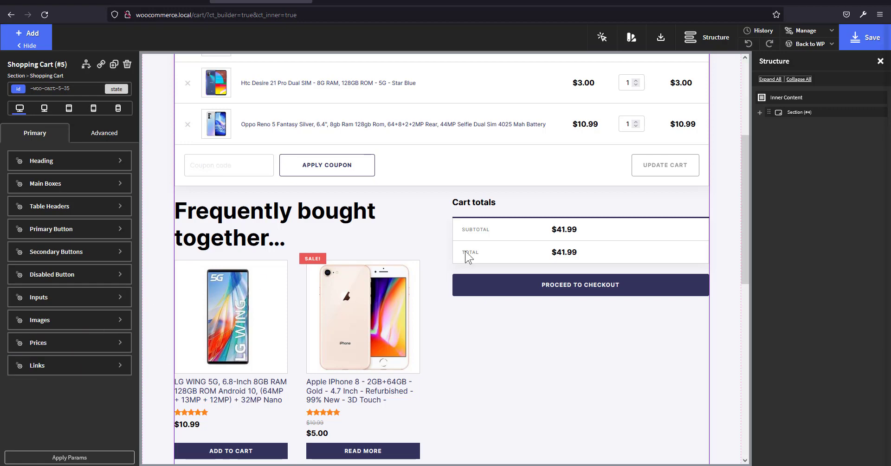
scroll(299, 334, up, 4)
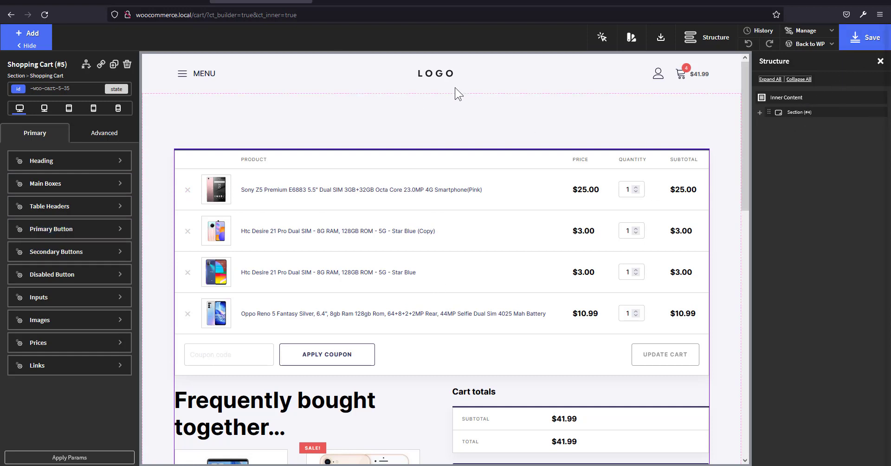
click(760, 112)
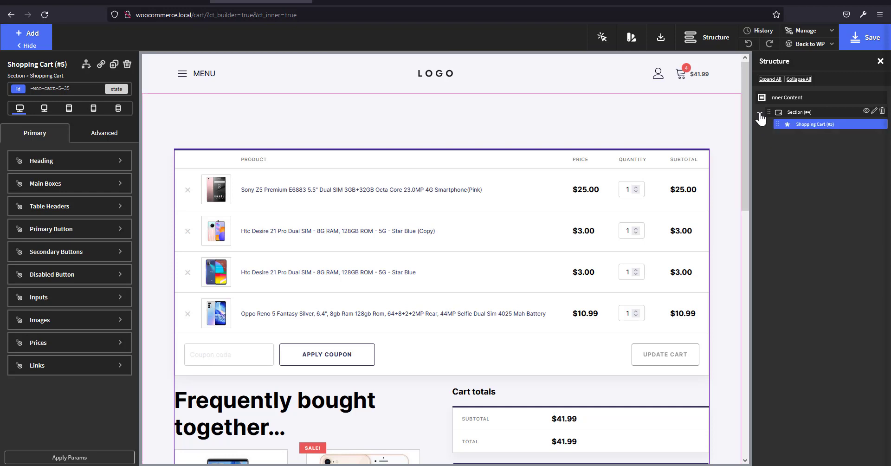
click(883, 124)
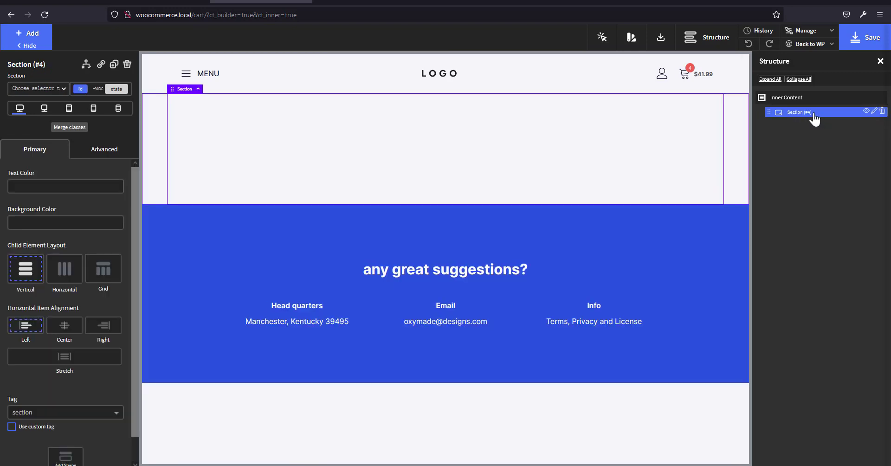
Add a WooCommerce Checkout element to the section and review its billing form and order summary.
click(41, 44)
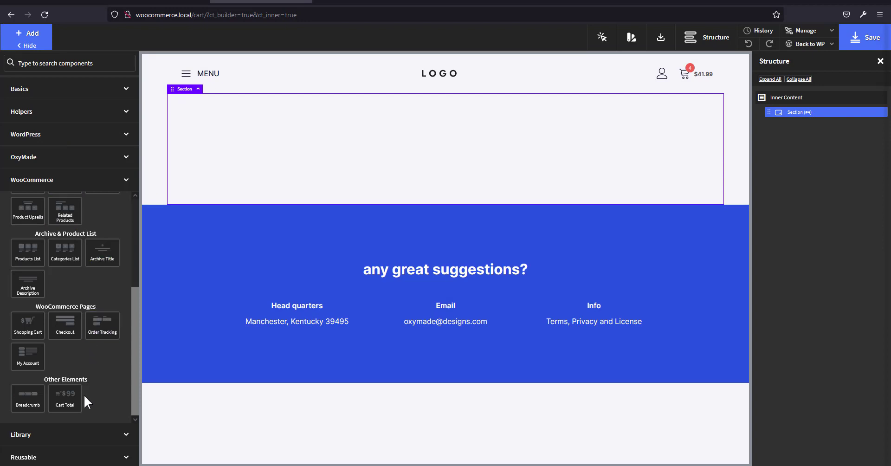
click(69, 335)
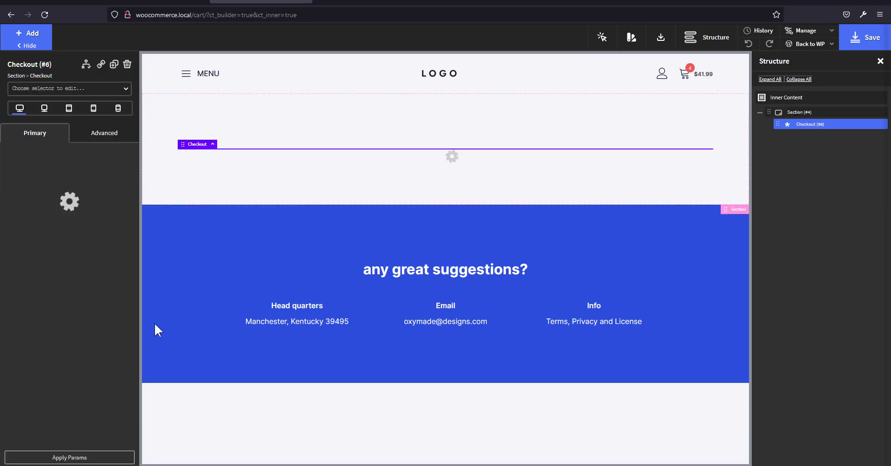
scroll(465, 295, down, 5)
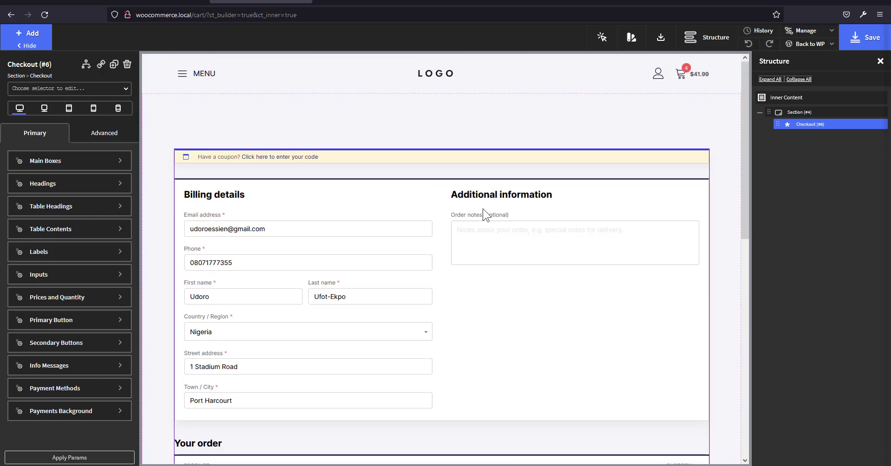
scroll(492, 260, down, 9)
scroll(459, 303, up, 4)
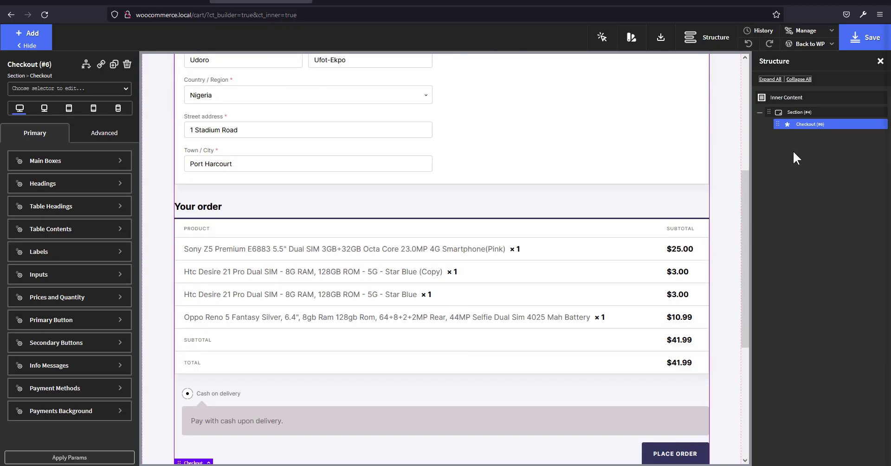
Replace the Checkout element in the section with a WooCommerce My Account element and look it over.
click(882, 124)
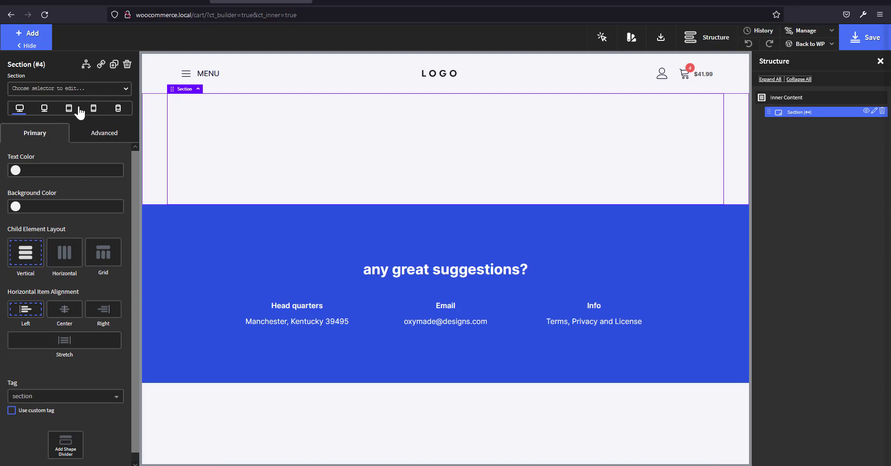
click(31, 36)
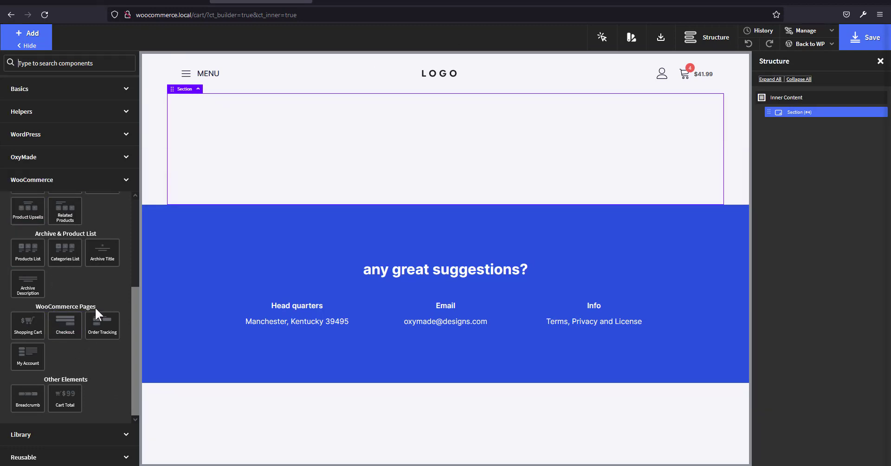
click(29, 361)
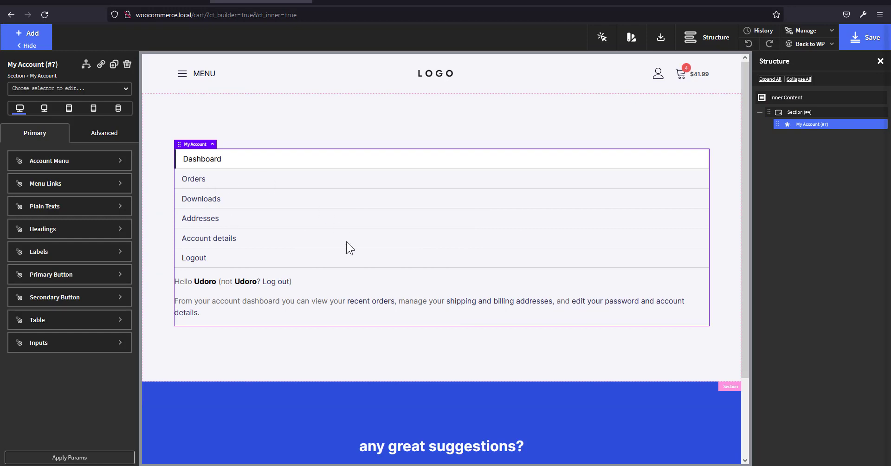
scroll(324, 269, down, 2)
scroll(310, 288, up, 2)
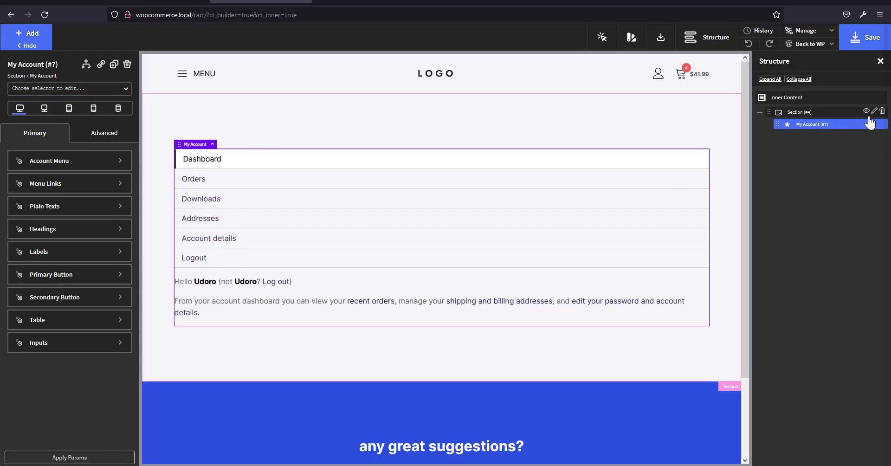
Replace the My Account element in the section with a WooCommerce Order Tracking element.
mouse_move(878, 126)
click(882, 123)
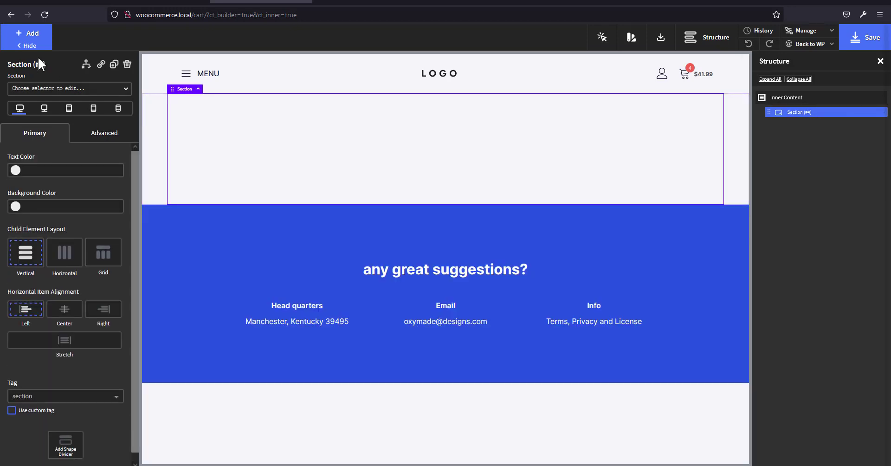
click(20, 39)
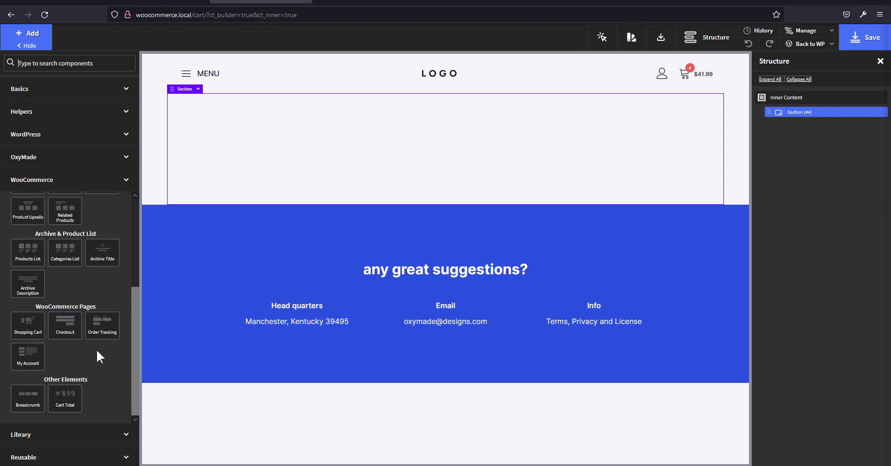
click(102, 327)
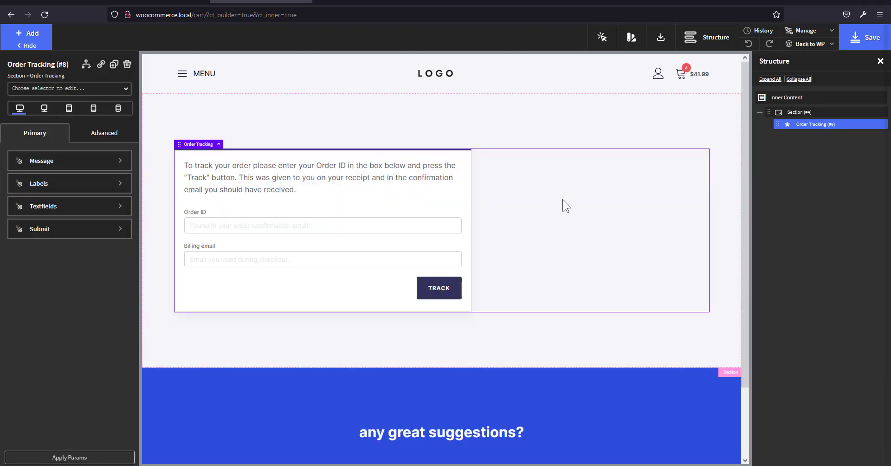
Try to center the section's child elements horizontally.
click(797, 112)
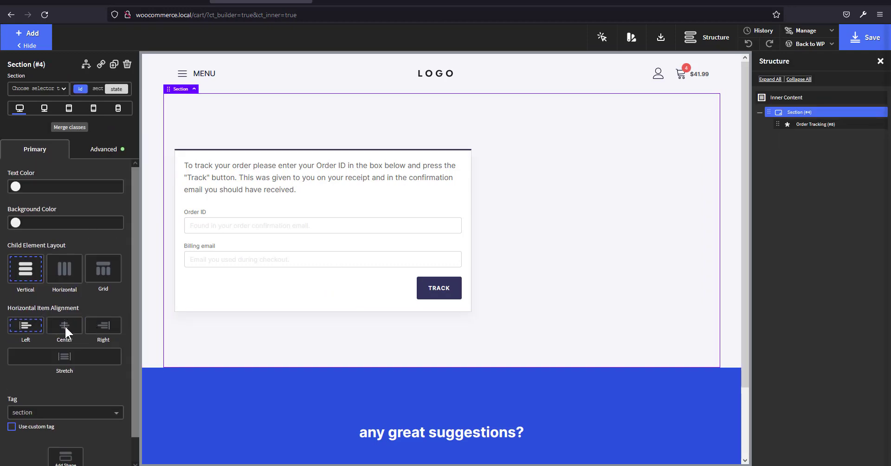
click(65, 310)
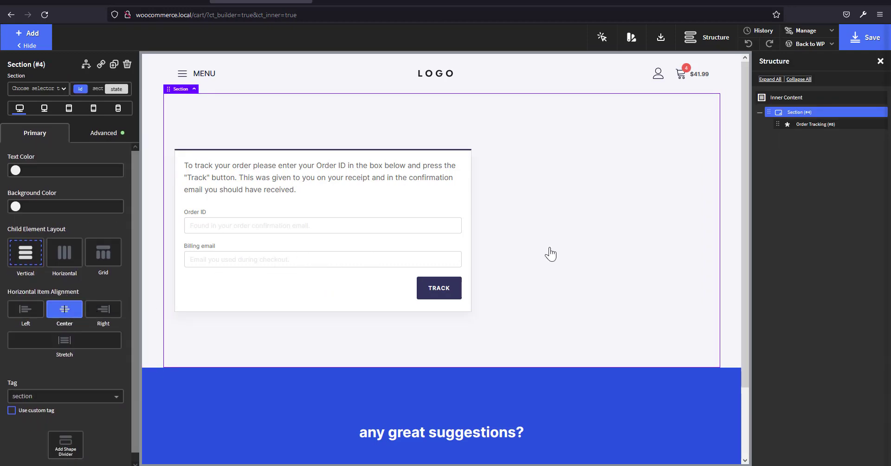
click(806, 125)
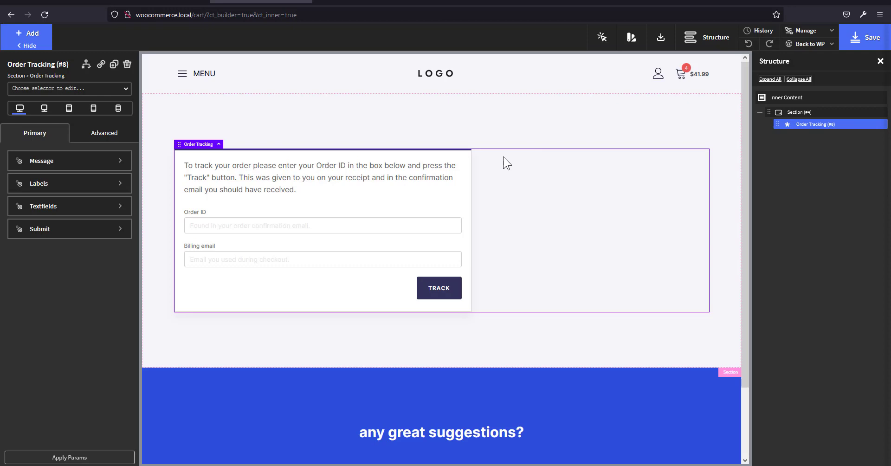
click(798, 113)
click(804, 125)
click(802, 112)
click(816, 125)
Set the Order Tracking element's width to auto and center the section's items horizontally.
click(102, 136)
click(52, 188)
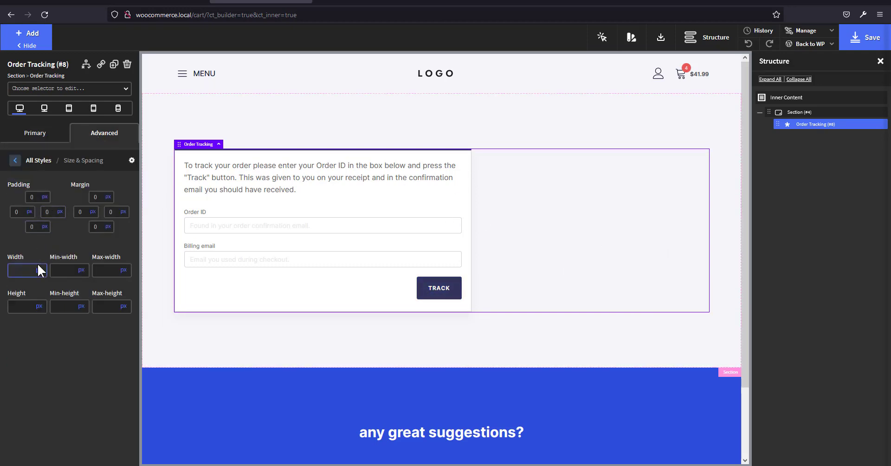
mouse_move(39, 268)
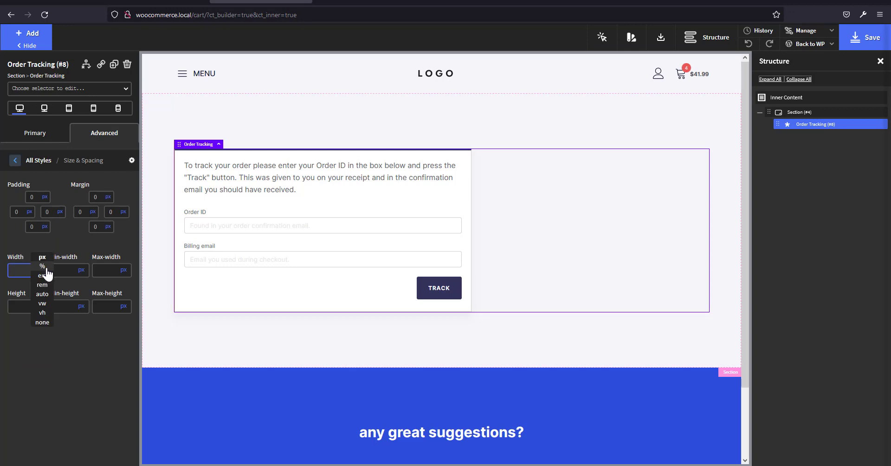
click(40, 296)
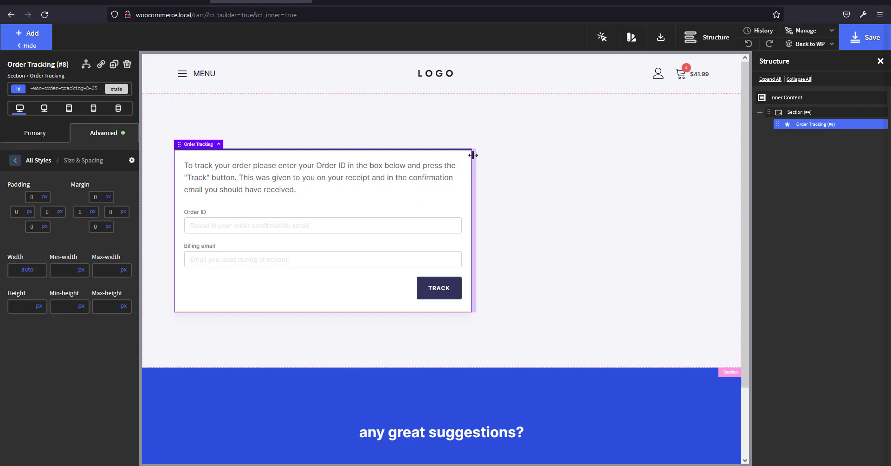
click(814, 113)
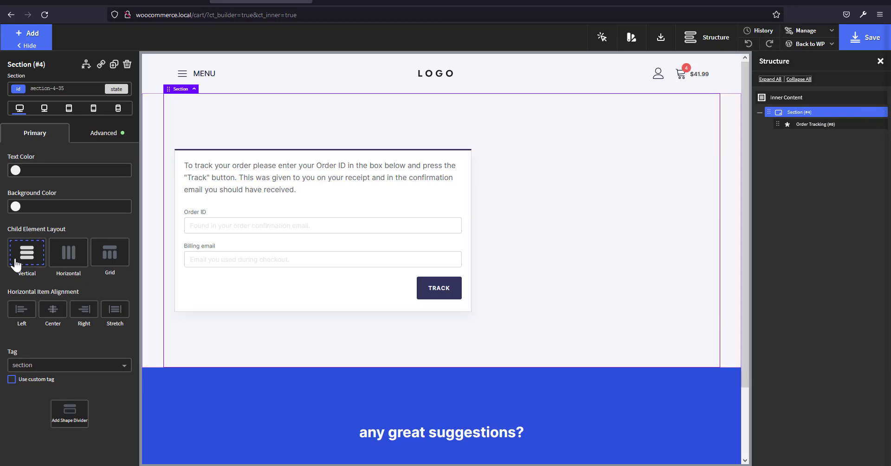
click(61, 316)
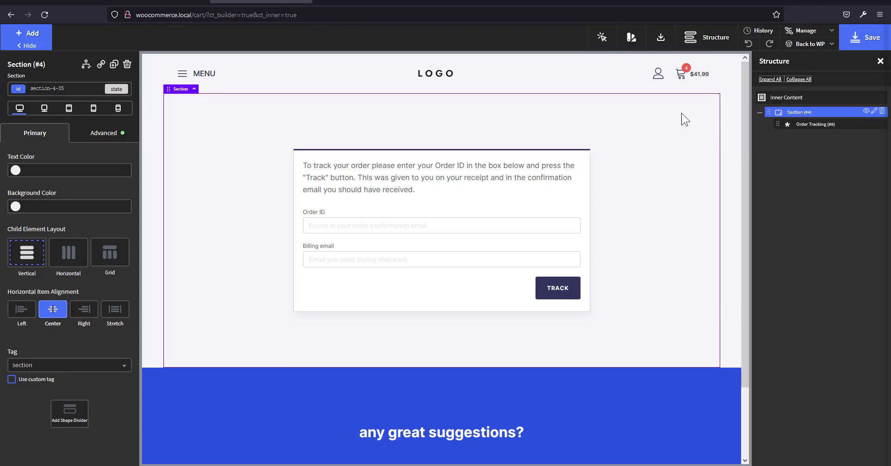
Add a Heading element to the section and place it above the Order Tracking element.
click(45, 37)
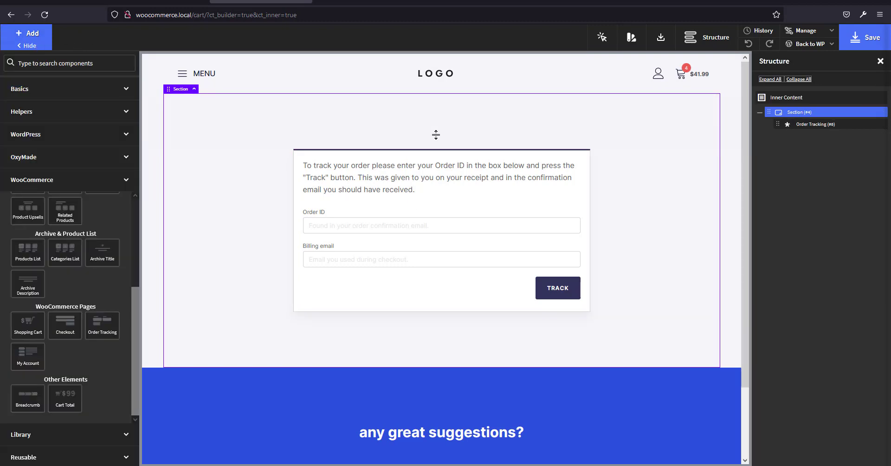
click(801, 126)
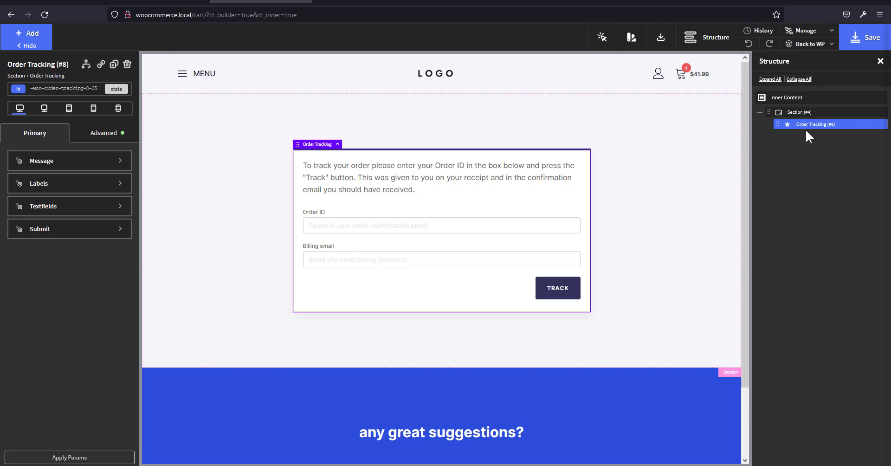
click(26, 34)
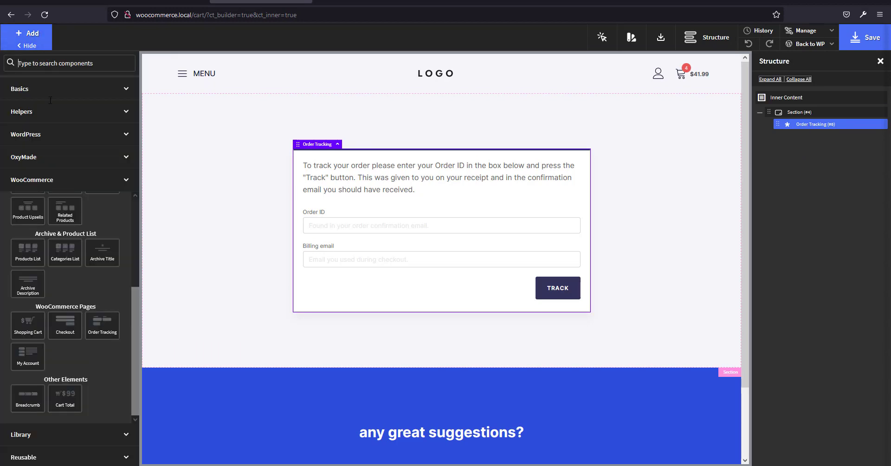
scroll(69, 287, up, 3)
click(58, 89)
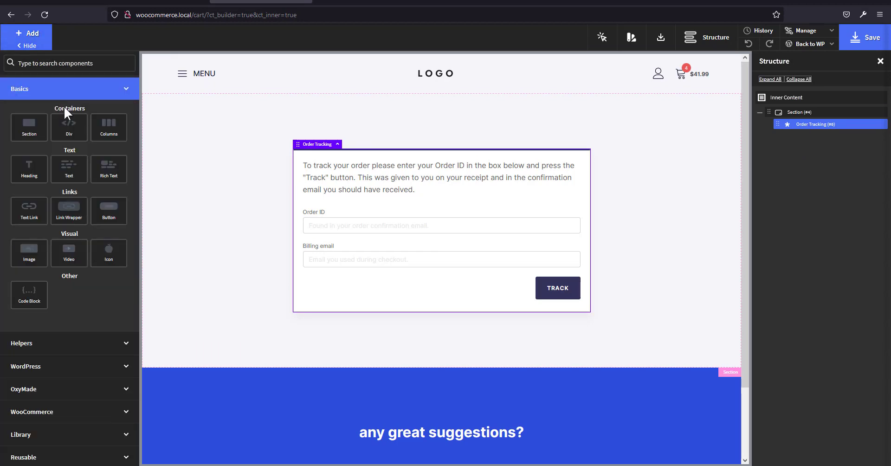
click(49, 175)
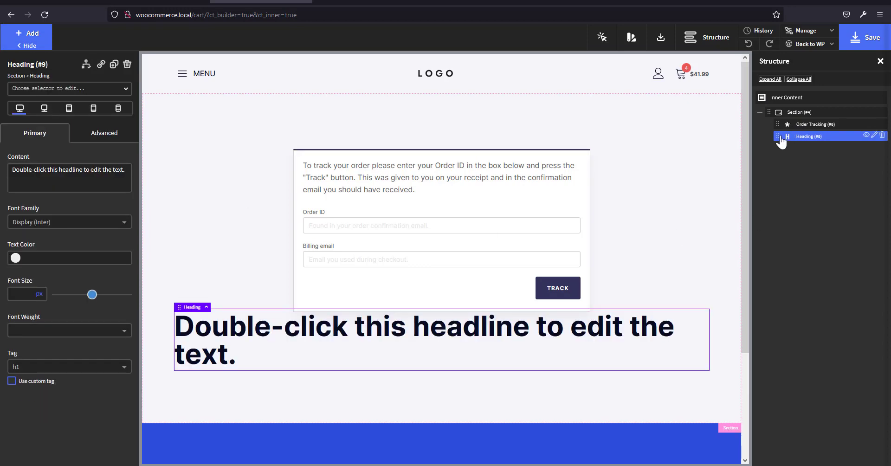
drag(780, 139, 789, 124)
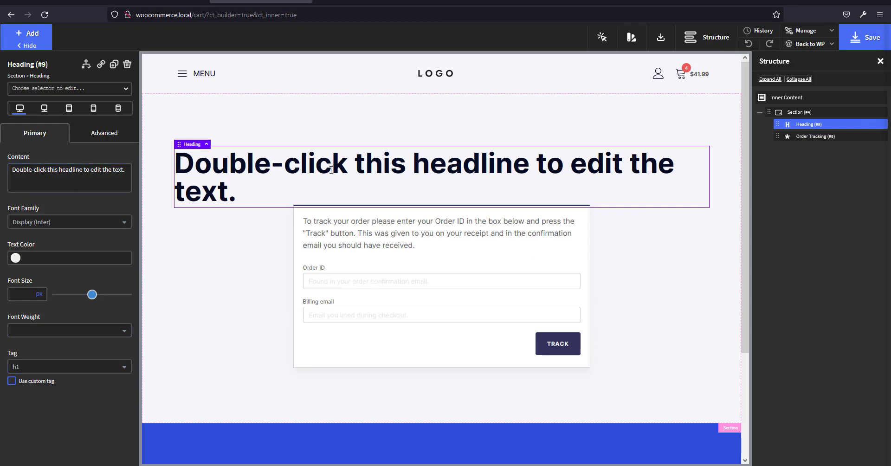
Set the heading's font size to 32 px and add space between it and the Order Tracking form.
click(26, 295)
text(24)
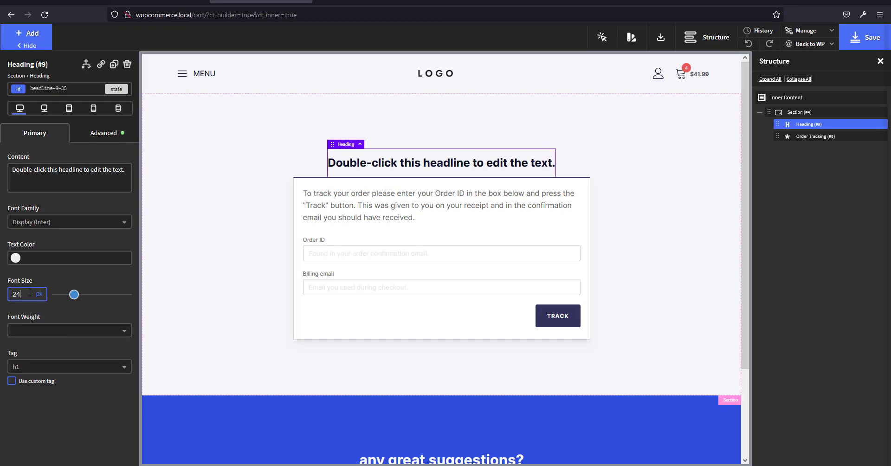
text(32)
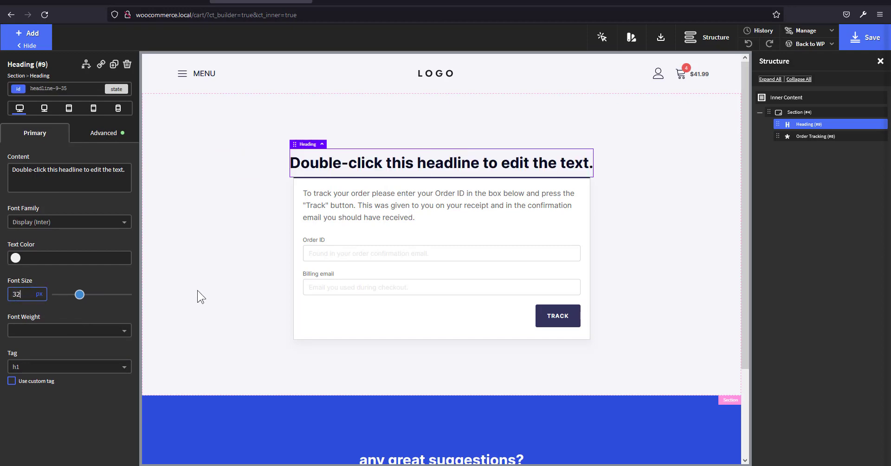
drag(485, 178, 473, 219)
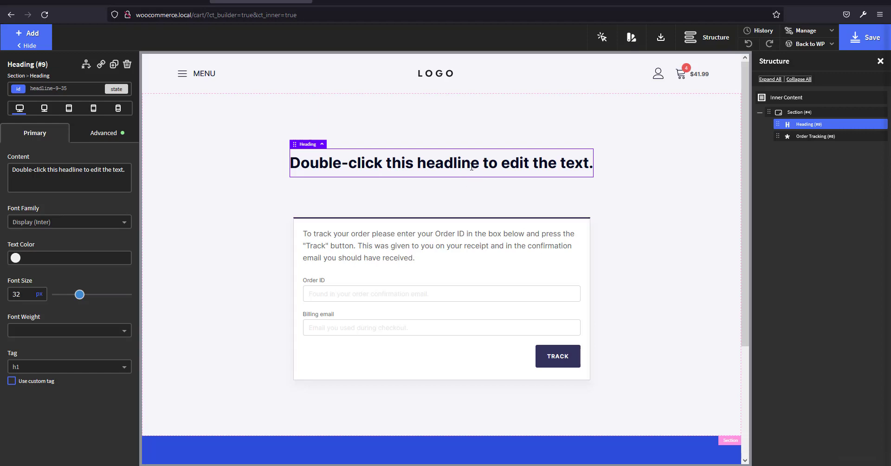
Replace the heading's placeholder text with the dynamic title data, without a link.
double_click(471, 167)
key(ctrl+a)
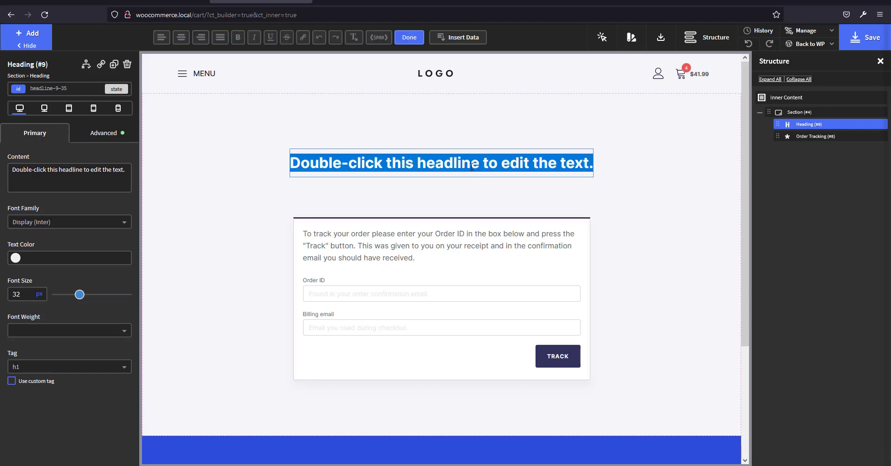
click(474, 38)
click(200, 144)
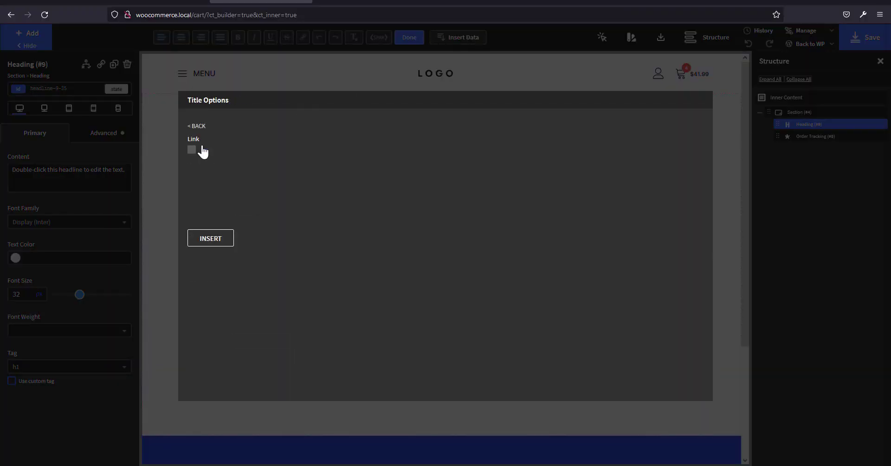
click(211, 239)
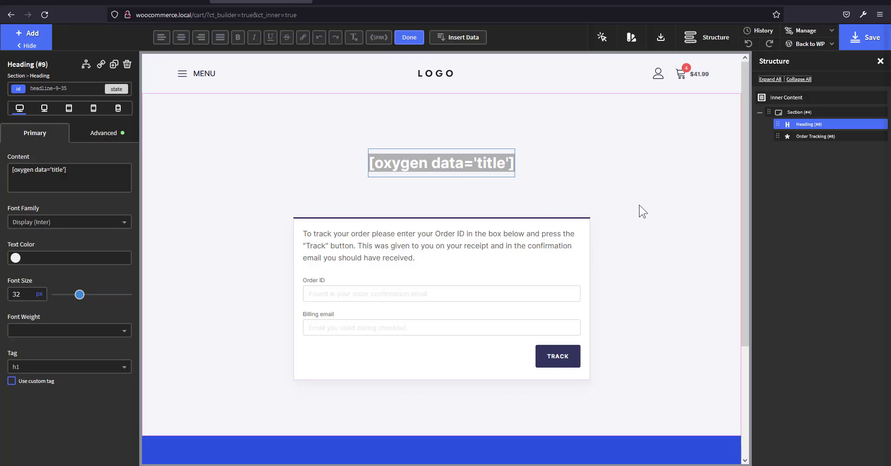
click(425, 166)
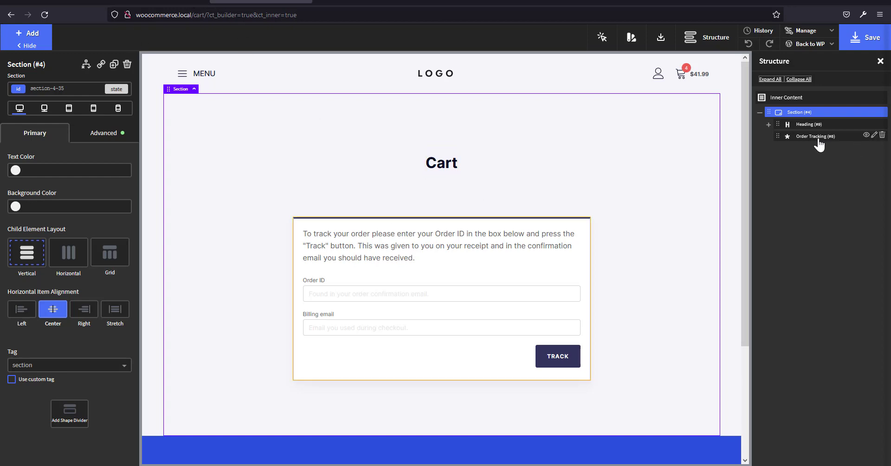
Replace the Order Tracking element below the heading with a WooCommerce Shopping Cart element.
click(882, 136)
click(883, 138)
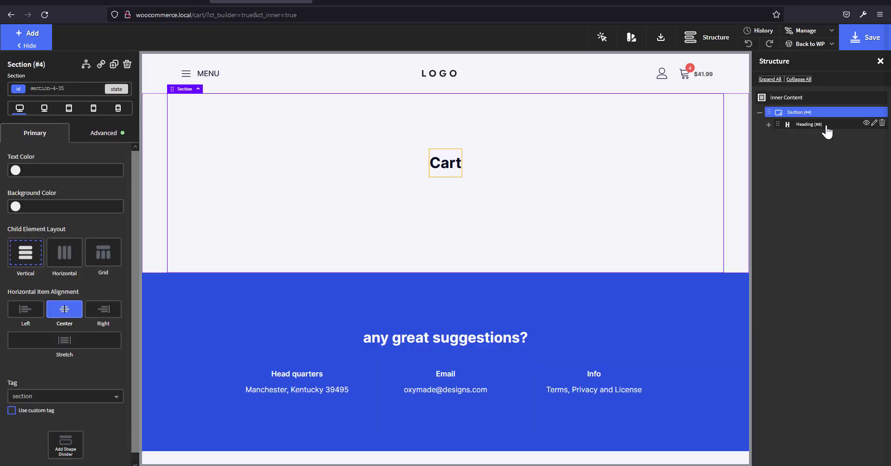
click(28, 35)
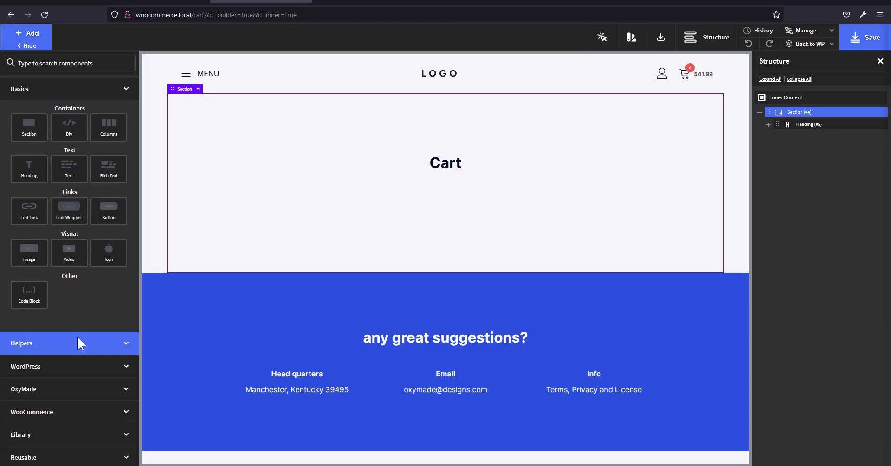
click(59, 414)
scroll(81, 396, down, 3)
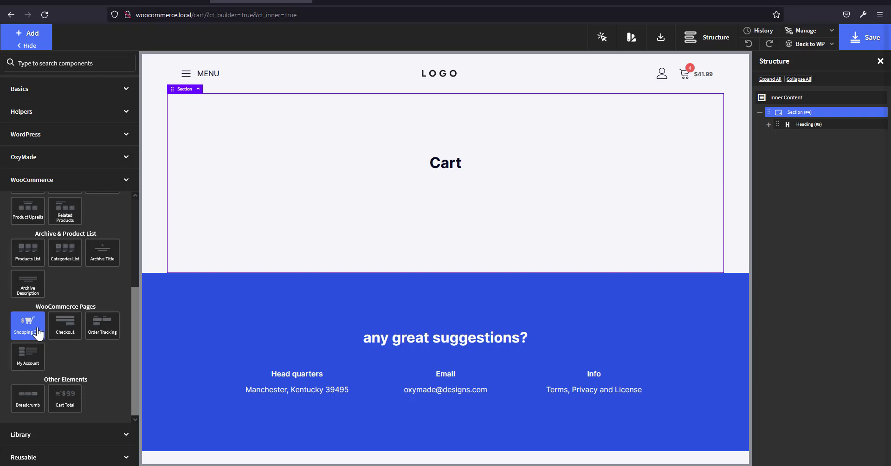
click(38, 332)
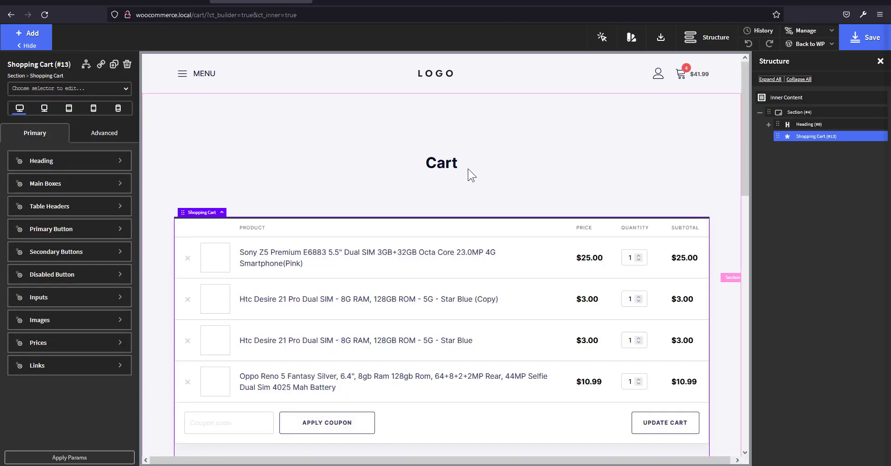
Try putting the word "Shopping" before the heading's dynamic title, and remove it again.
click(427, 166)
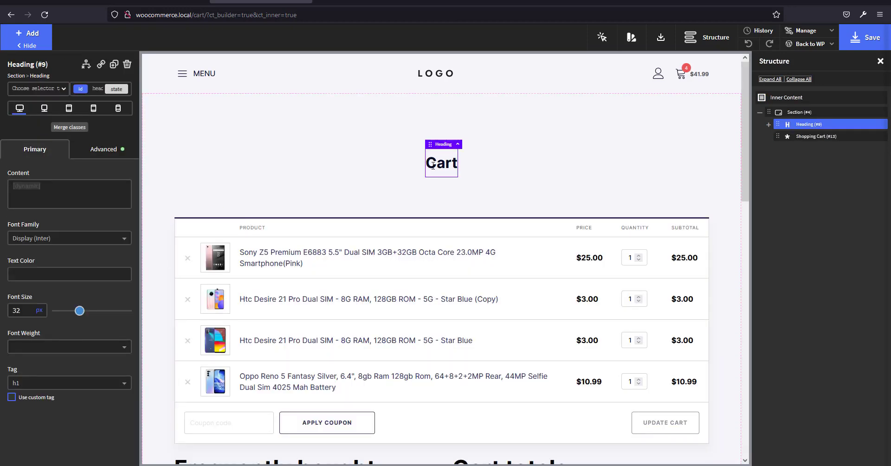
double_click(441, 164)
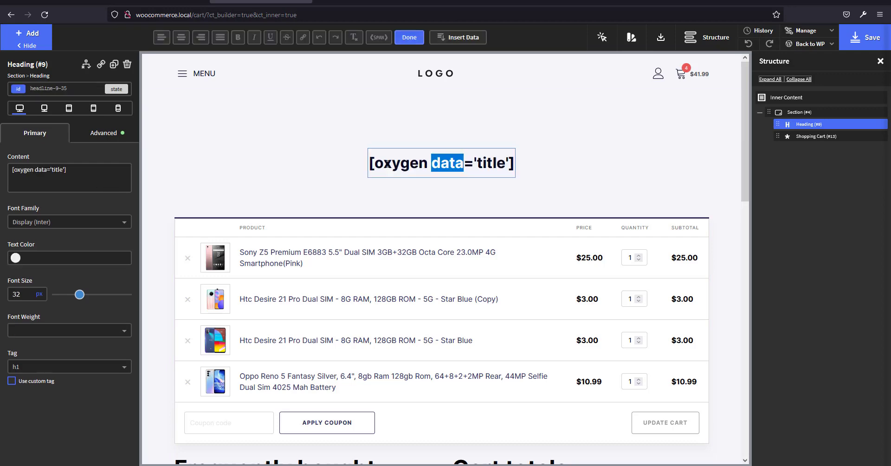
click(371, 164)
text(Sho)
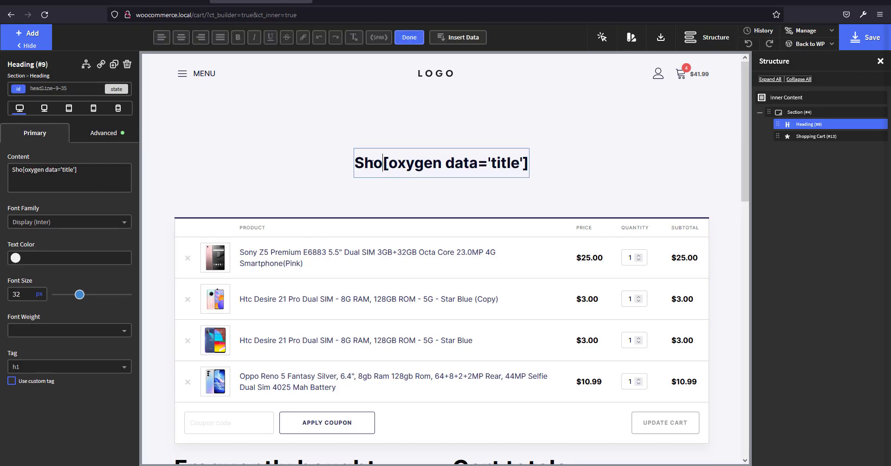
text(pping)
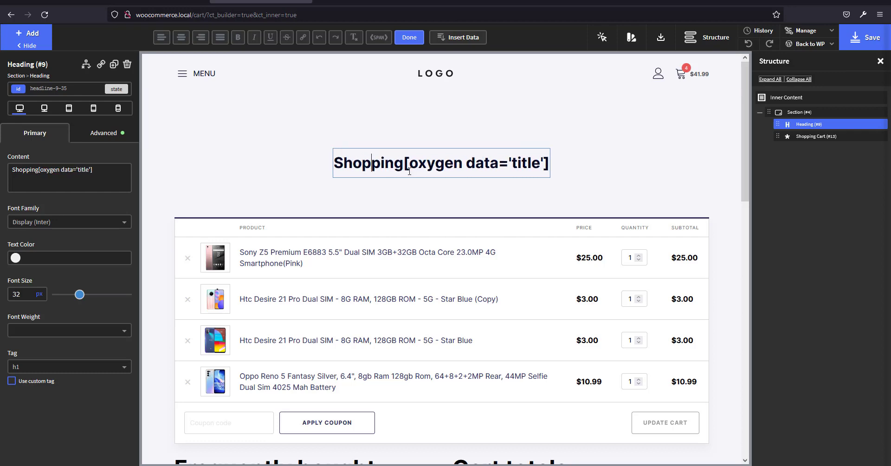
key(BackSpace)
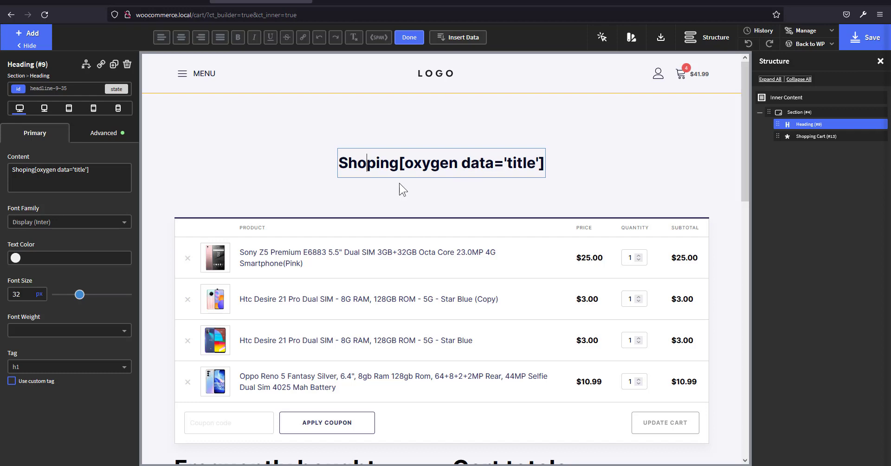
click(399, 168)
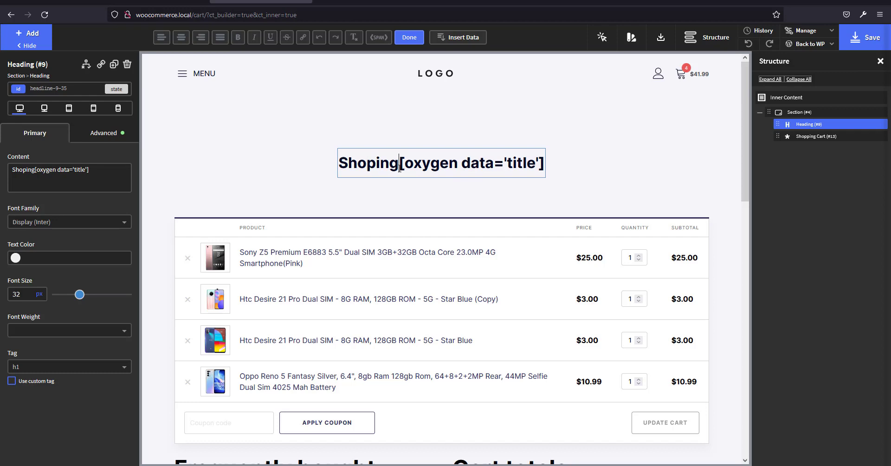
key(ctrl+shift+Left)
key(BackSpace)
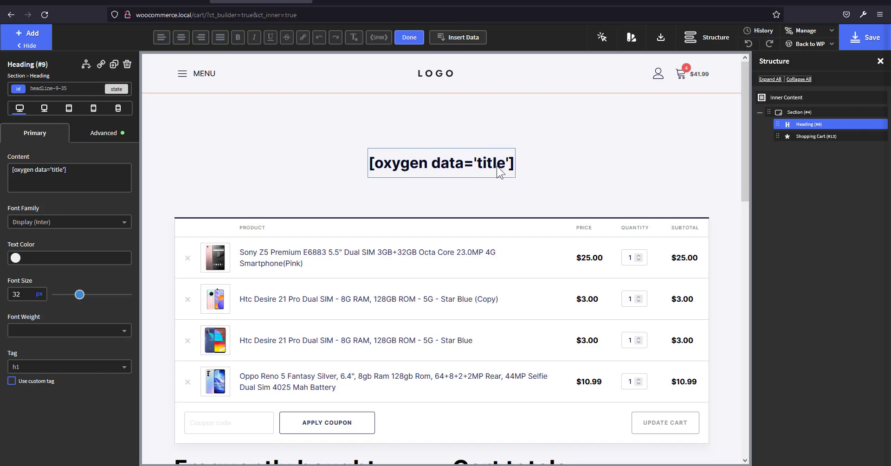
click(505, 179)
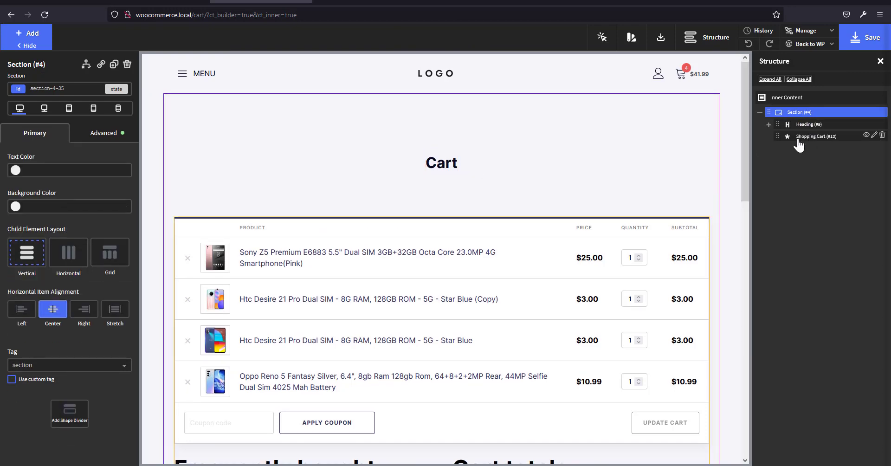
Leave the page builder, discarding unsaved changes, and view the cart page on the site's front end.
click(810, 125)
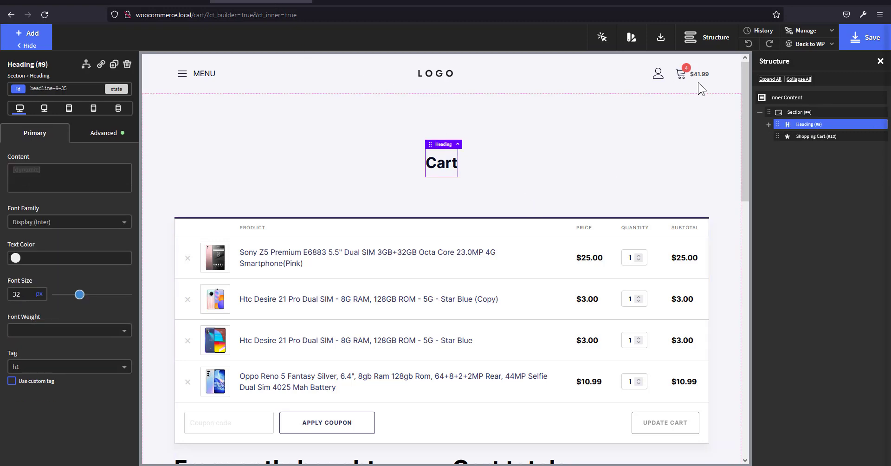
mouse_move(805, 44)
click(807, 74)
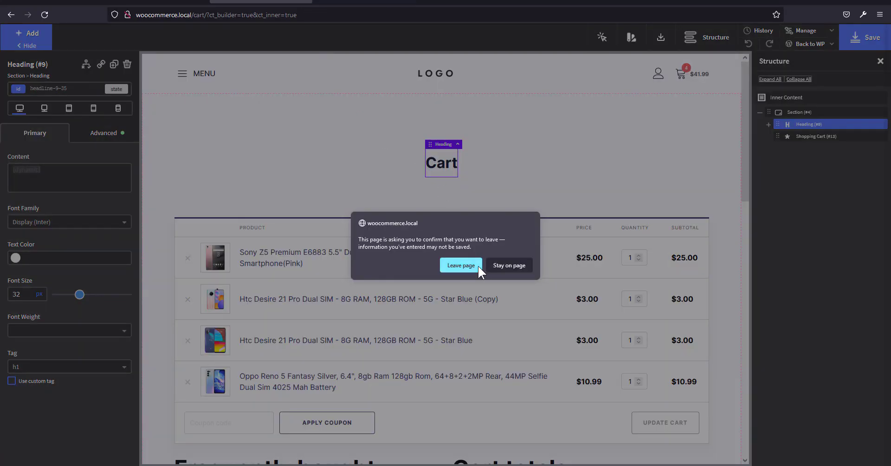
click(477, 266)
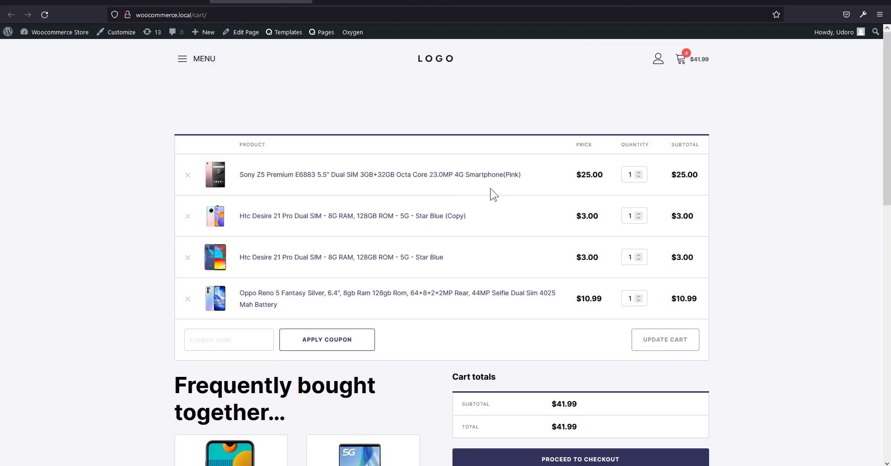
scroll(492, 194, down, 5)
scroll(493, 194, up, 5)
scroll(594, 202, down, 4)
scroll(603, 227, up, 4)
Inspect the cart page in the developer tools, add a rule for the #section-2-35 section and open it in the Style Editor.
right_click(743, 152)
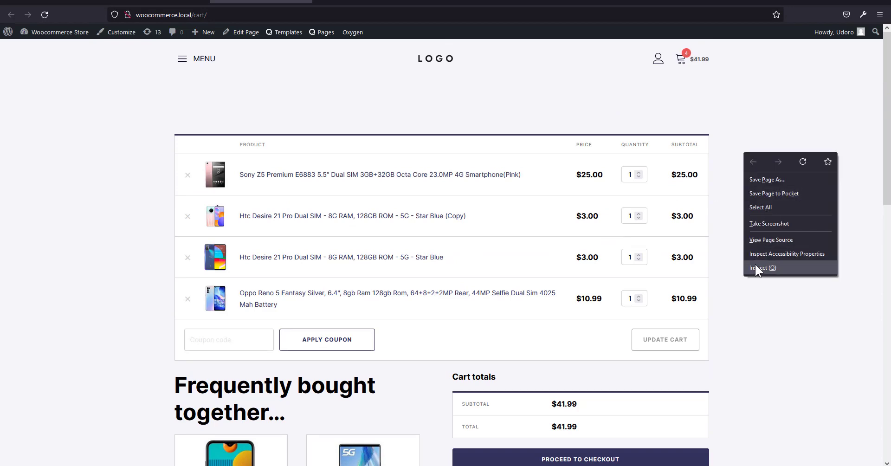
click(756, 264)
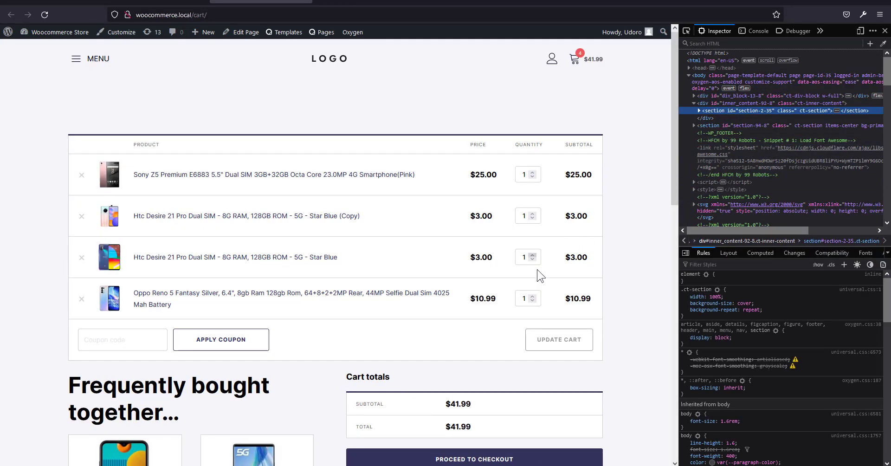
scroll(546, 290, down, 3)
scroll(538, 274, up, 3)
scroll(483, 253, down, 2)
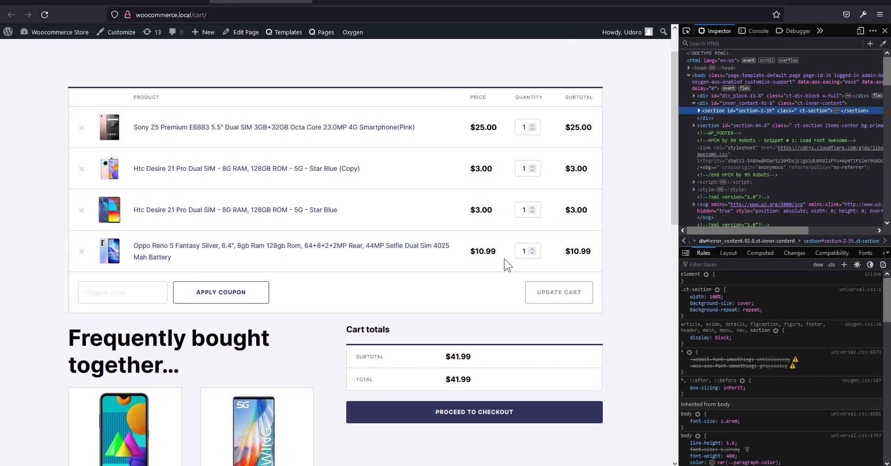
click(844, 265)
click(866, 291)
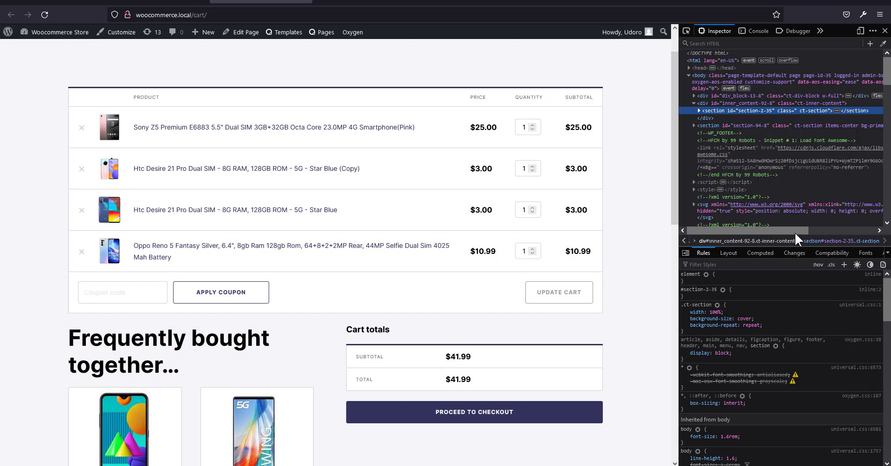
click(869, 290)
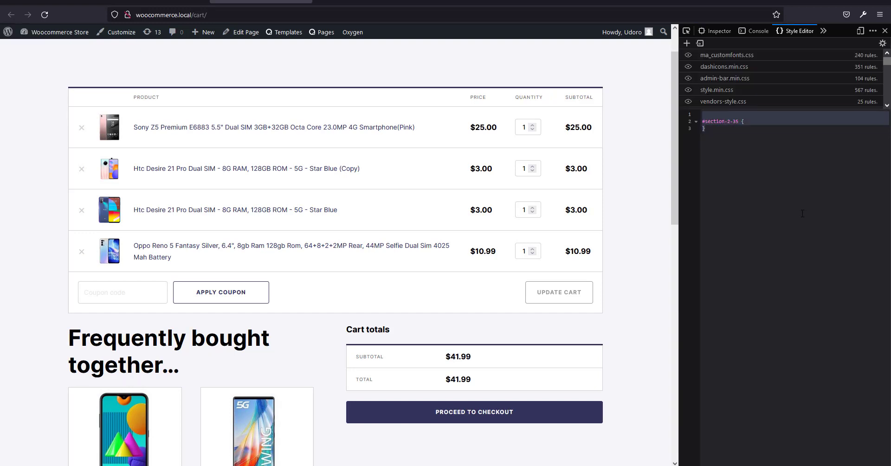
Replace the stylesheet's content with the copied CSS for the cart headings, cross-sells and cart collaterals.
key(BackSpace)
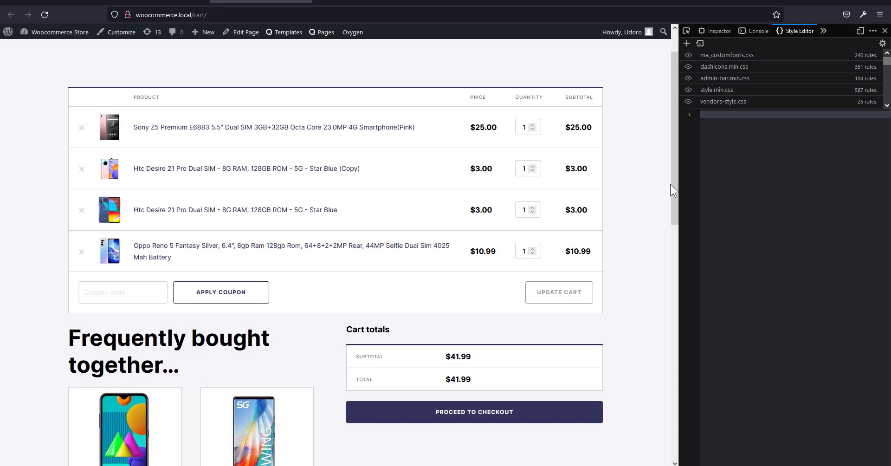
key(ctrl+v)
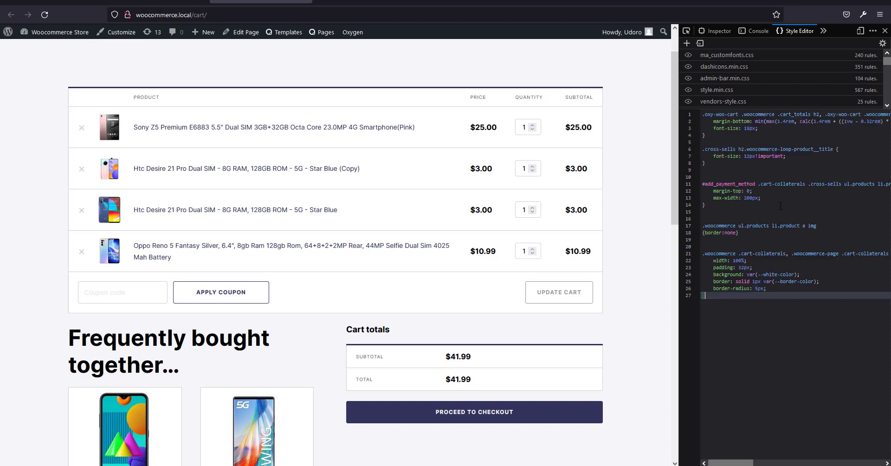
scroll(594, 278, down, 5)
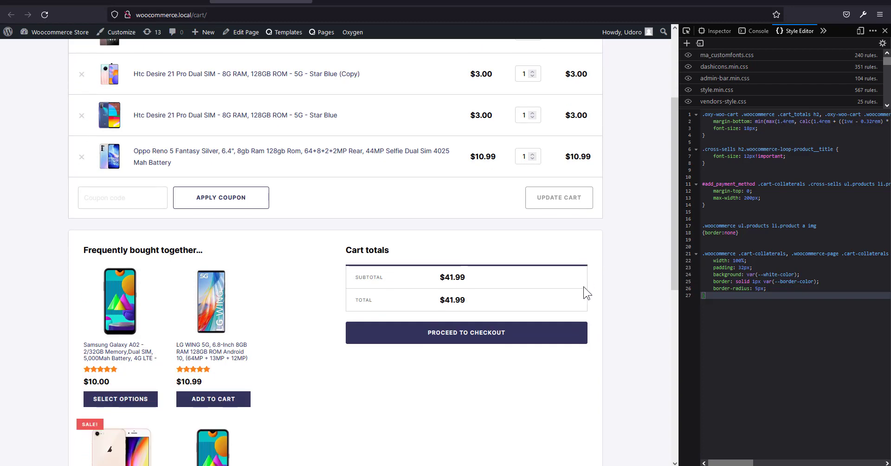
scroll(579, 320, up, 5)
scroll(578, 316, down, 2)
Cut all the cart CSS to look over the unstyled page, and paste it back in.
key(ctrl+a)
key(ctrl+c)
key(BackSpace)
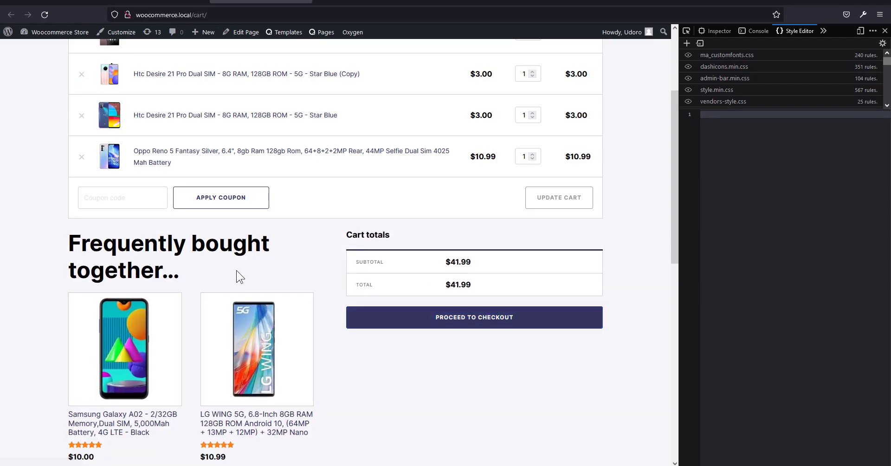
scroll(325, 374, down, 3)
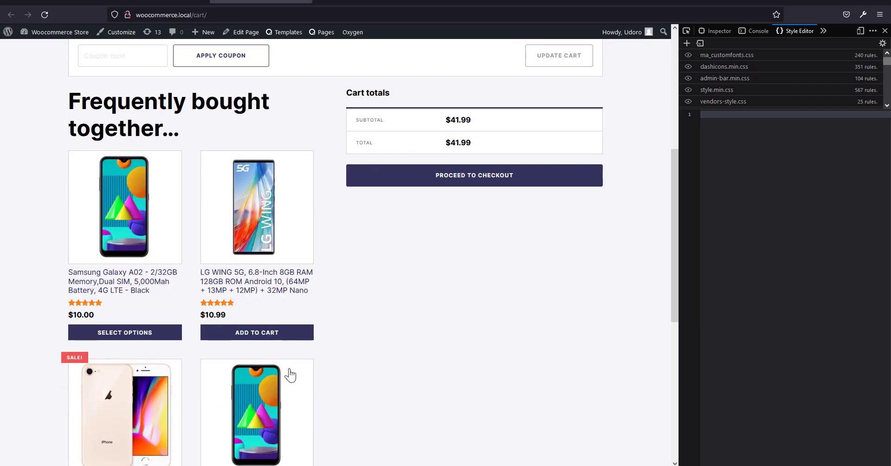
scroll(287, 377, down, 2)
scroll(335, 367, up, 6)
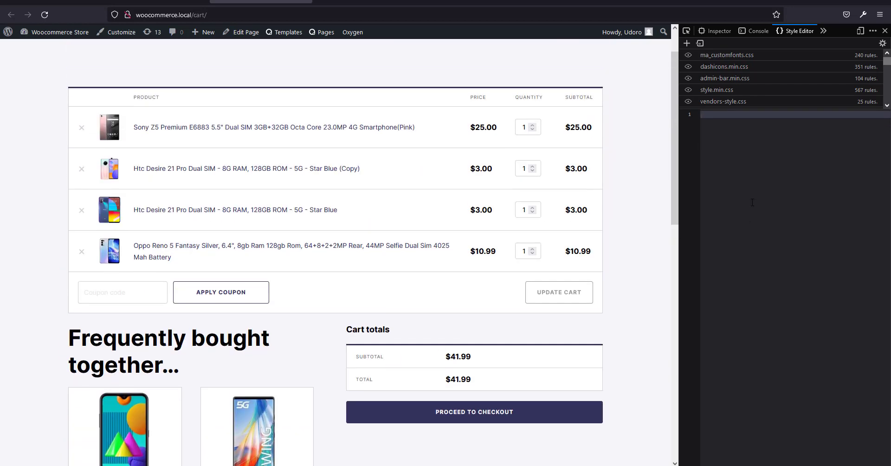
key(ctrl+v)
scroll(573, 288, down, 3)
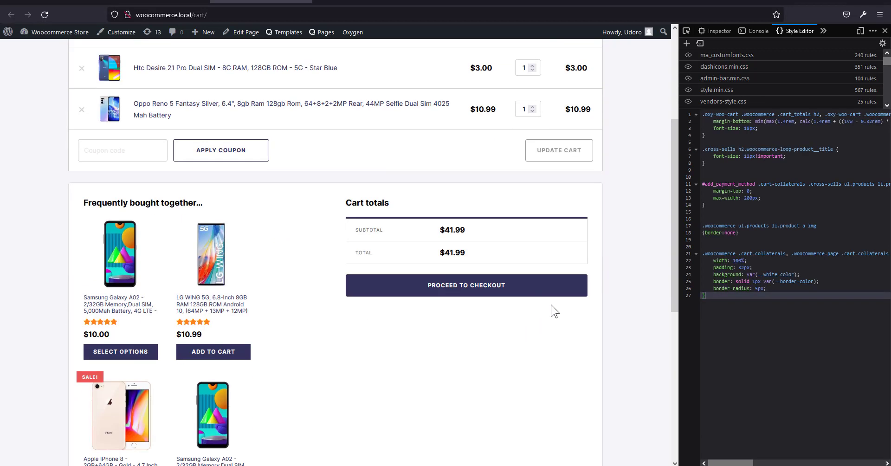
Remove and restore the whole cart CSS twice more to compare the cross-sells and cart totals with and without it.
key(ctrl+a)
key(ctrl+c)
key(BackSpace)
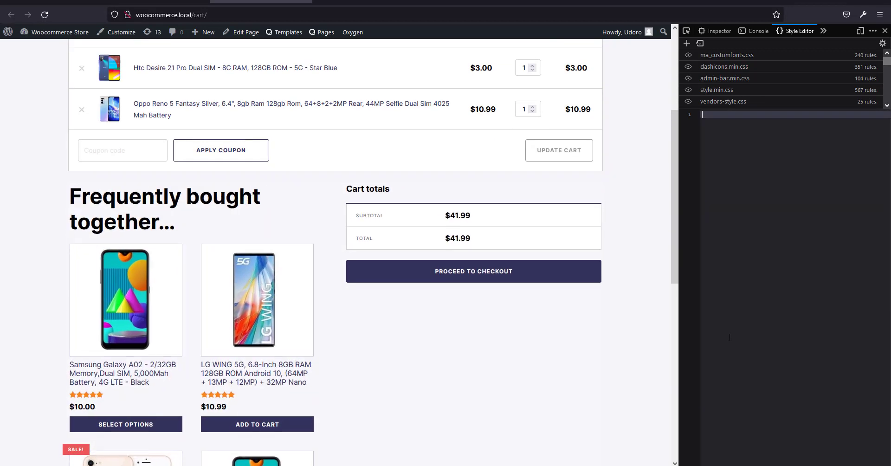
key(ctrl+v)
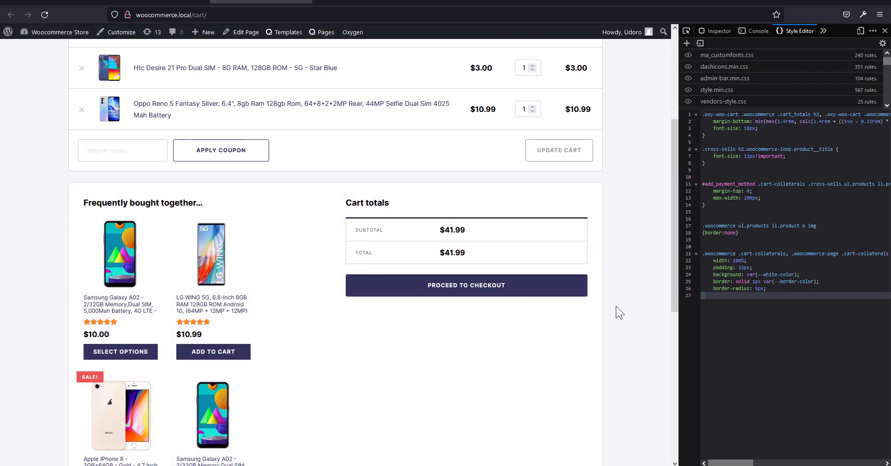
key(ctrl+a)
key(BackSpace)
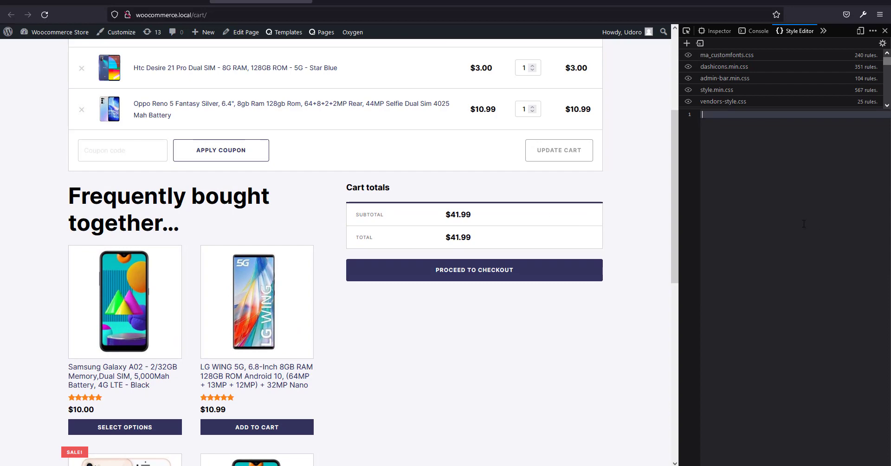
key(ctrl+v)
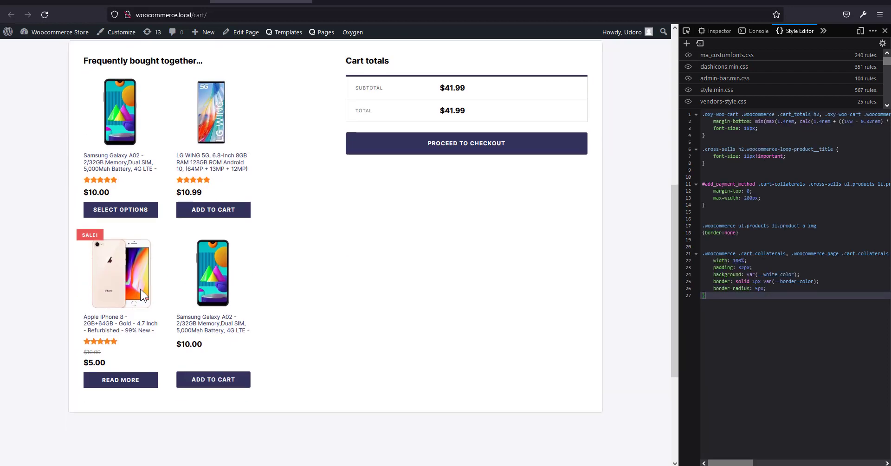
scroll(288, 288, up, 3)
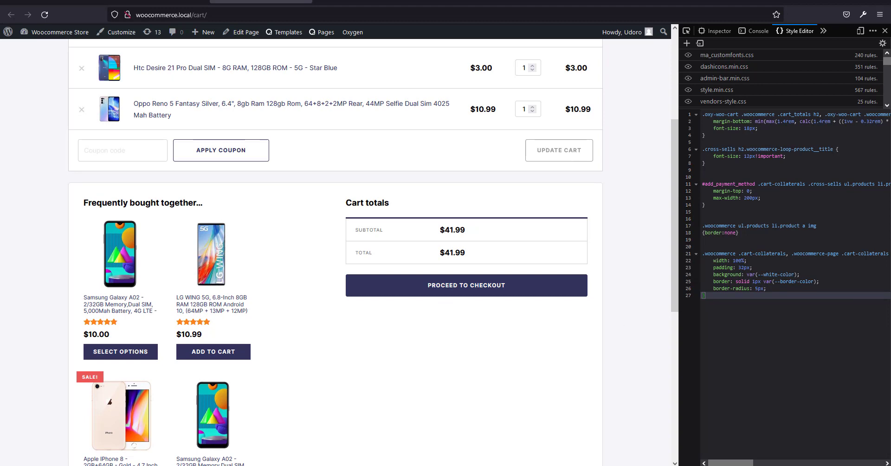
Add the comment /*CART PAGE*/ and a blank line above the first CSS rule.
click(703, 114)
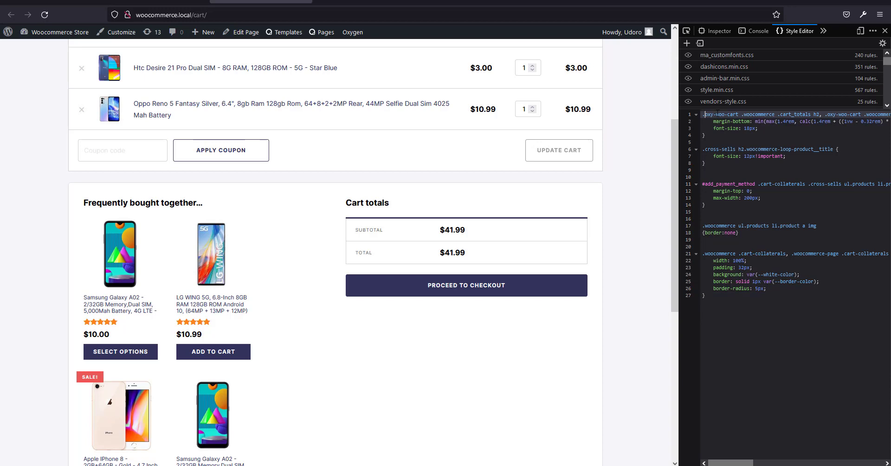
text(/*CART PAGE*/)
key(Return)
key(Return)
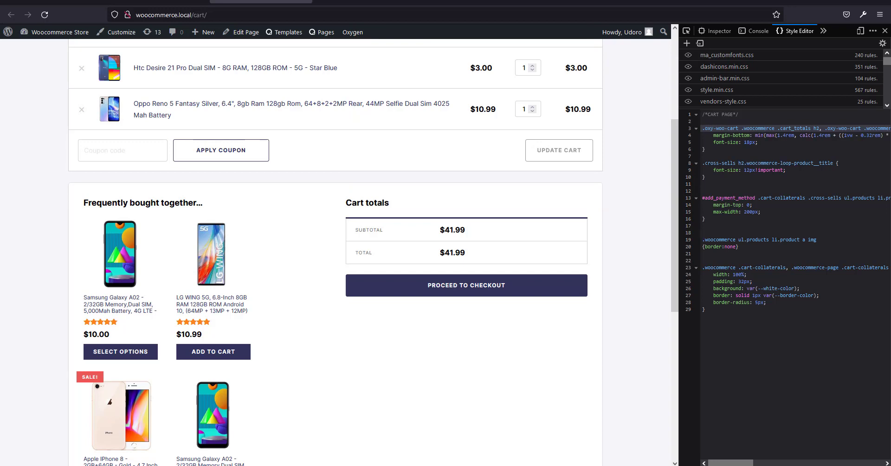
Paste the copied cart page layout CSS at the end of the stylesheet, after a blank line.
click(728, 377)
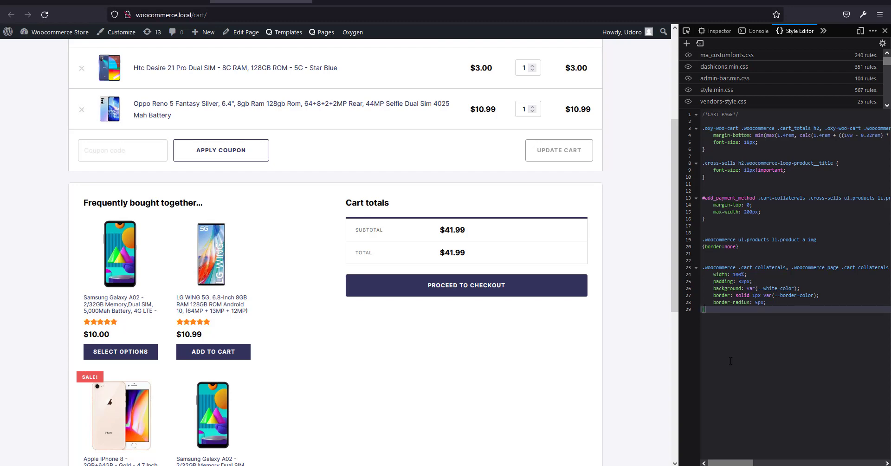
key(Return)
key(Return)
key(ctrl+v)
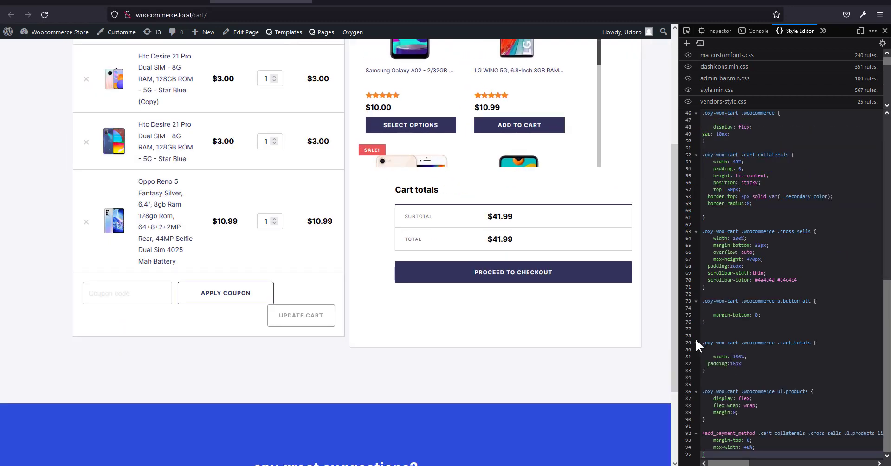
scroll(615, 352, up, 5)
scroll(616, 352, down, 1)
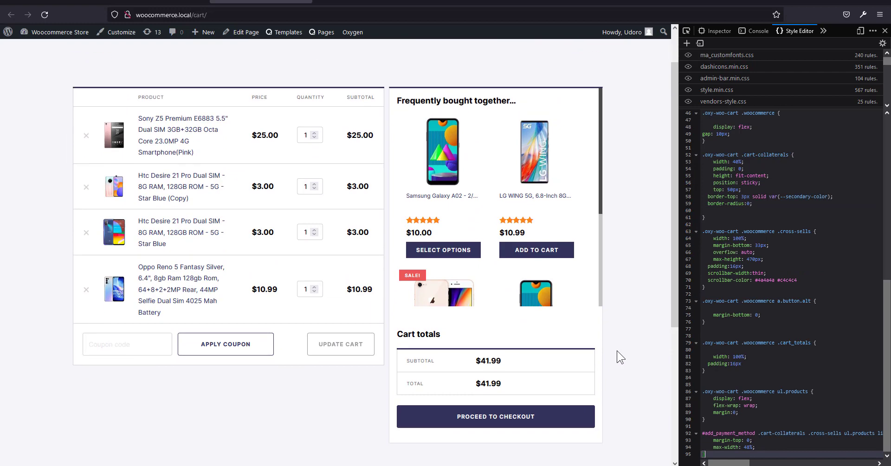
Delete the pasted cart page layout CSS and look over the page without it.
scroll(724, 264, up, 5)
shift+click(703, 218)
key(BackSpace)
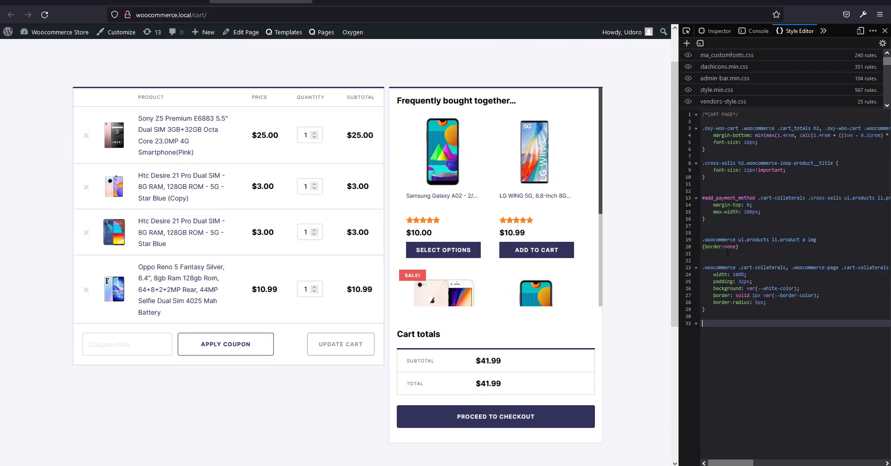
scroll(623, 263, down, 5)
scroll(617, 349, down, 4)
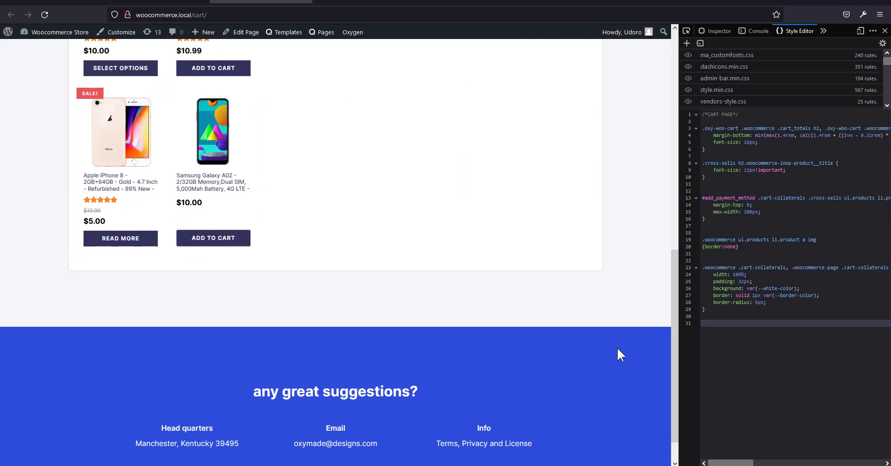
scroll(617, 353, up, 7)
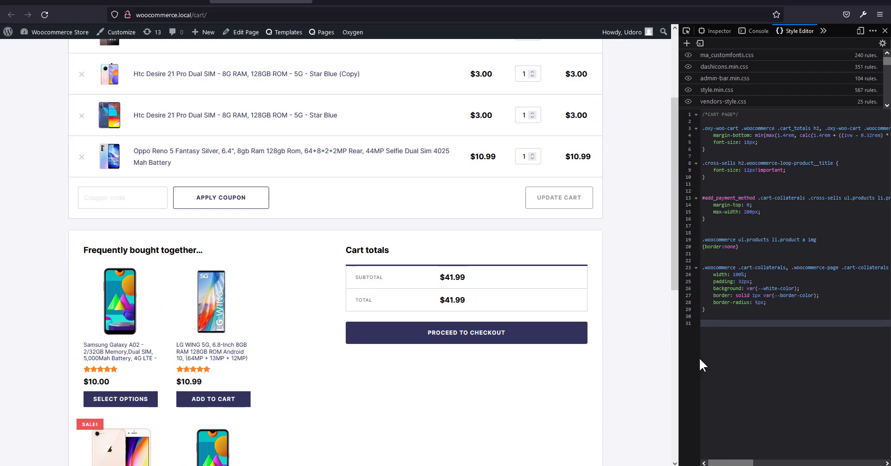
Narrow the developer tools to give the page more width, and paste the cart page layout CSS back at the stylesheet's end.
drag(678, 358, 736, 364)
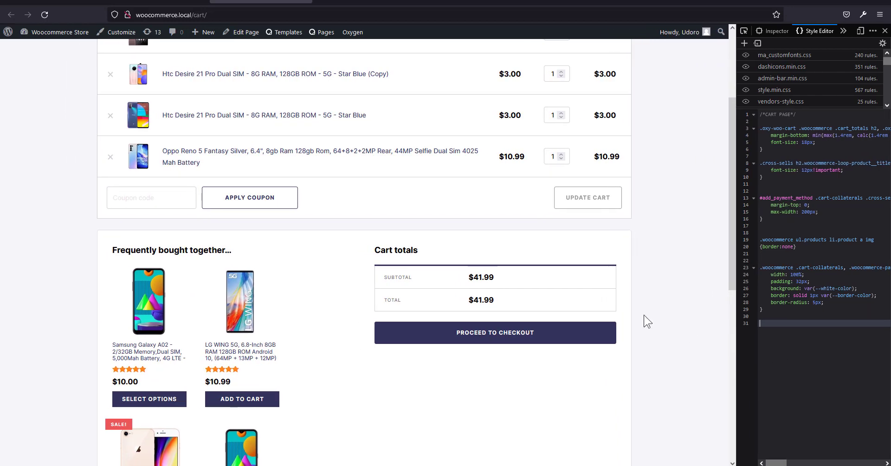
scroll(603, 306, up, 3)
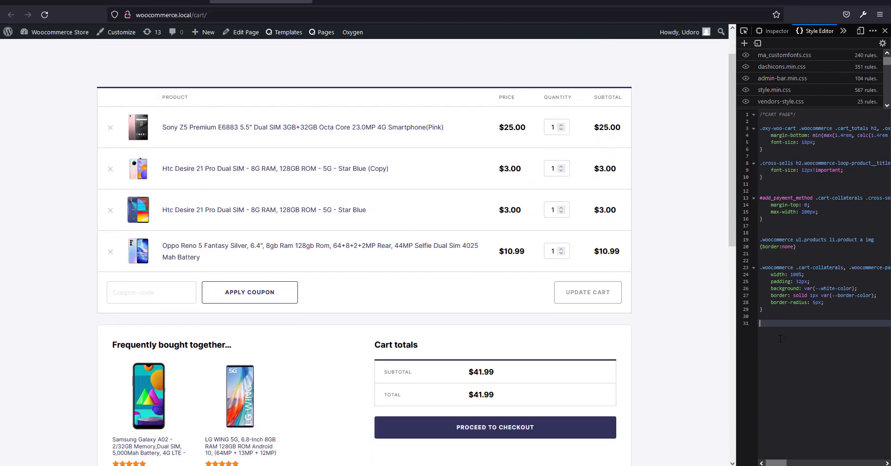
key(ctrl+v)
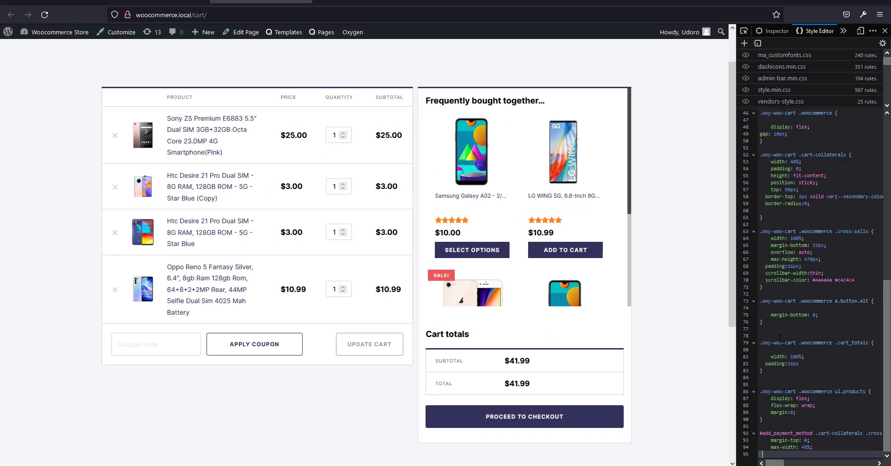
Examine the pasted layout CSS and the cart page's side-by-side product table, cross-sells and cart totals.
scroll(520, 269, down, 1)
scroll(519, 269, up, 1)
scroll(817, 388, up, 10)
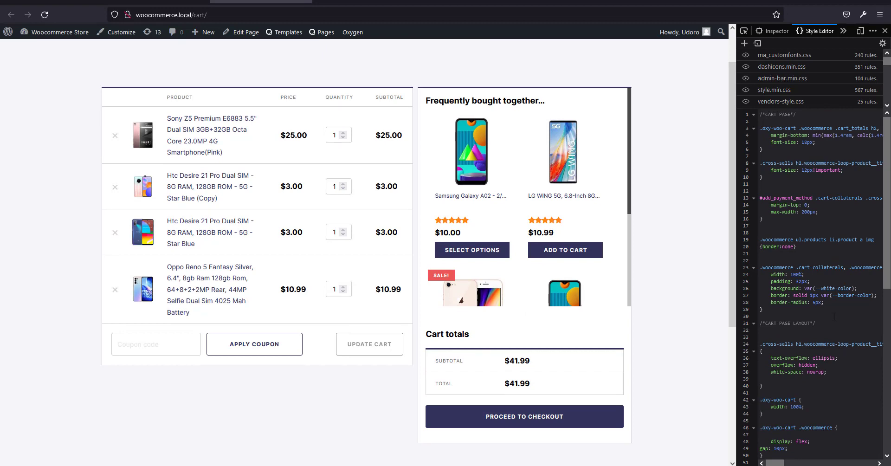
scroll(797, 175, down, 10)
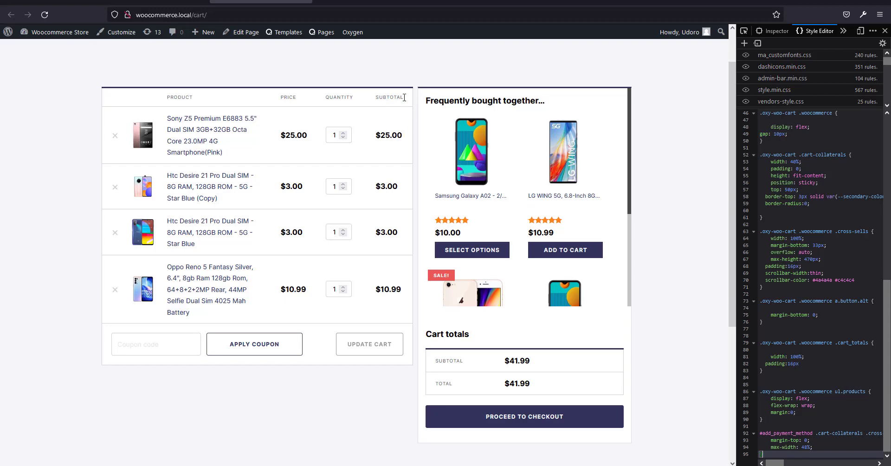
scroll(615, 241, down, 3)
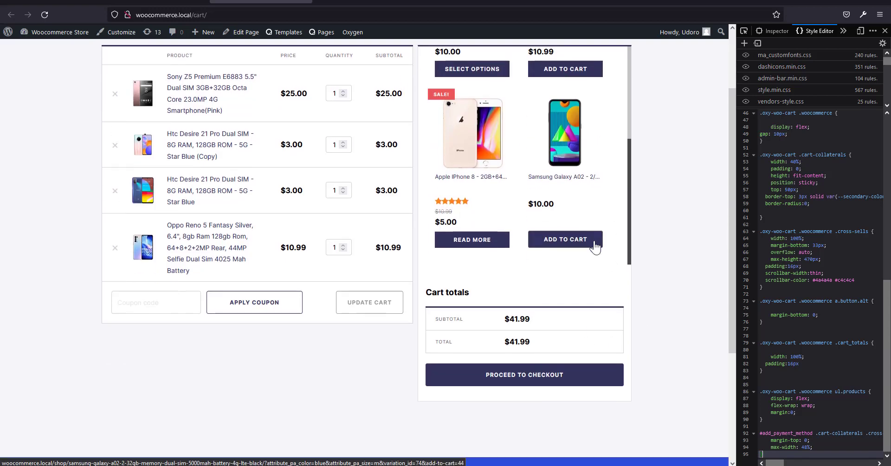
scroll(595, 249, up, 5)
scroll(599, 229, down, 4)
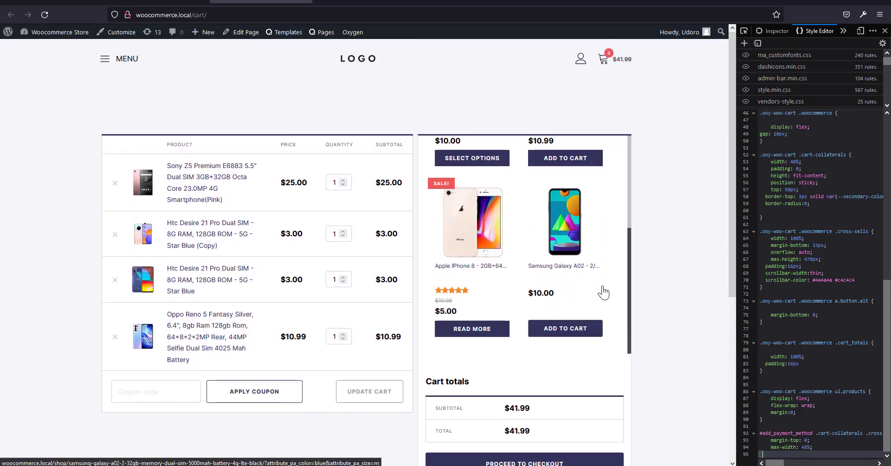
Examine the scrolling "Frequently bought together" list and its thin scrollbar beside the cart's product table.
scroll(615, 272, up, 4)
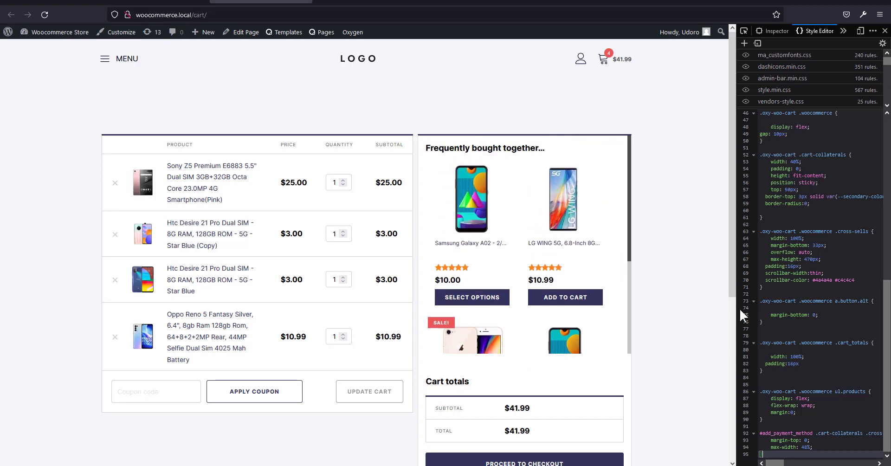
scroll(624, 218, down, 4)
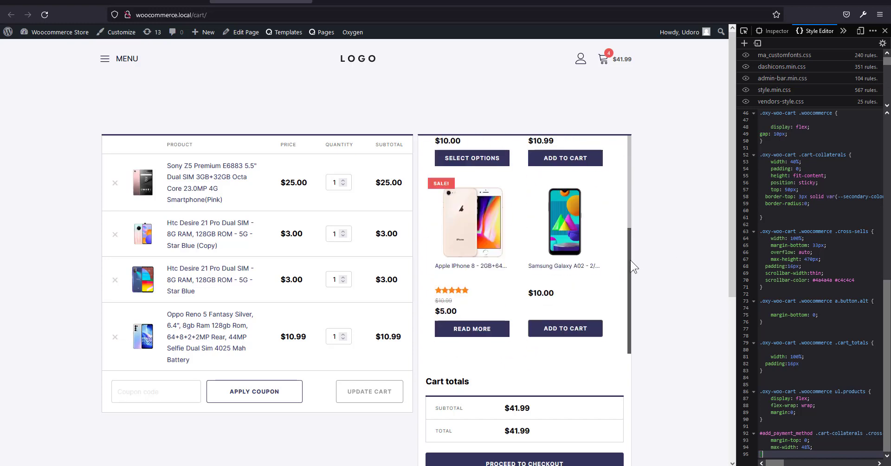
scroll(630, 260, down, 1)
scroll(612, 262, up, 2)
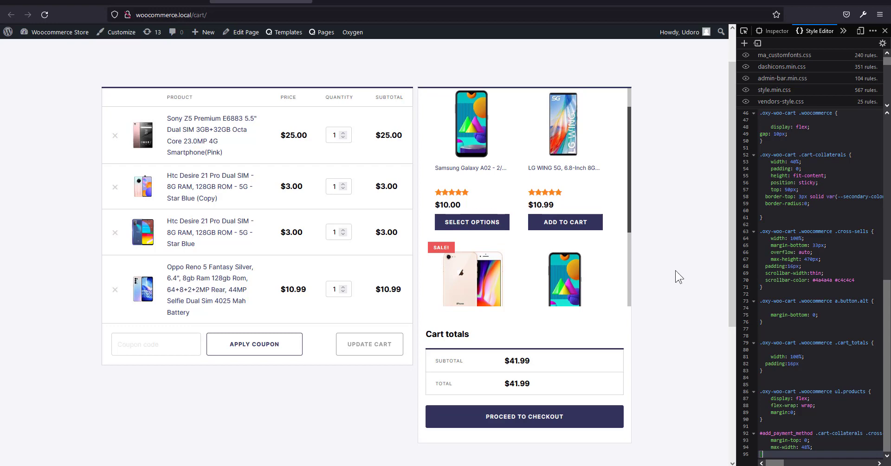
scroll(628, 227, up, 1)
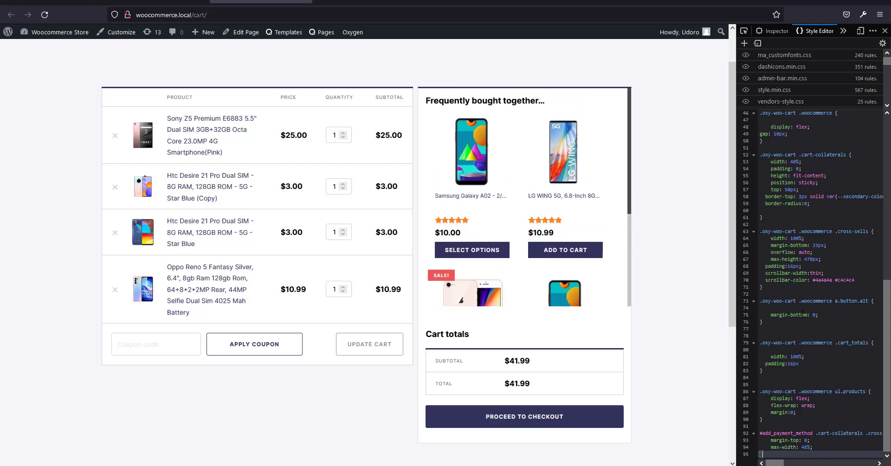
scroll(803, 315, up, 4)
scroll(803, 315, down, 4)
drag(630, 159, 635, 138)
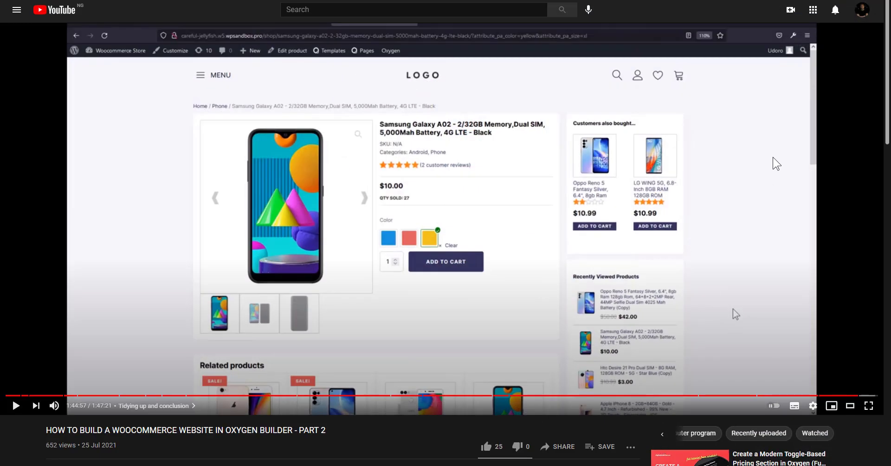
Switch to YouTube and open the account's channel page to find the "Custom Scrollbars in Divs and Containers" video.
click(859, 19)
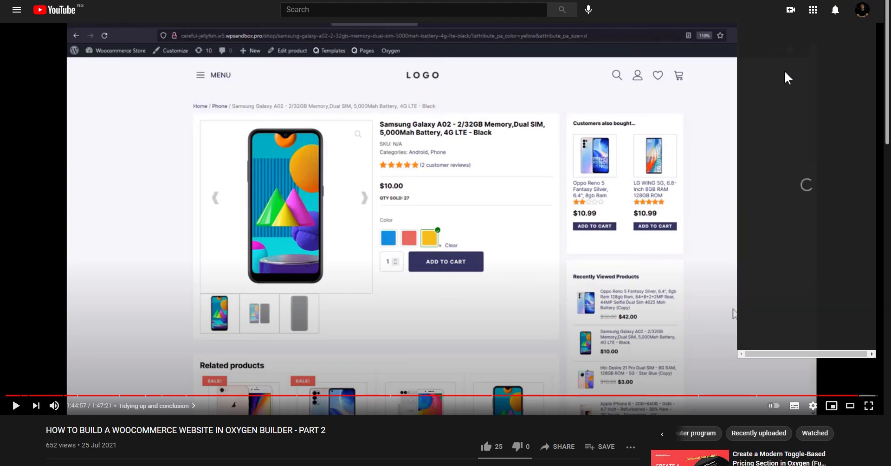
click(802, 70)
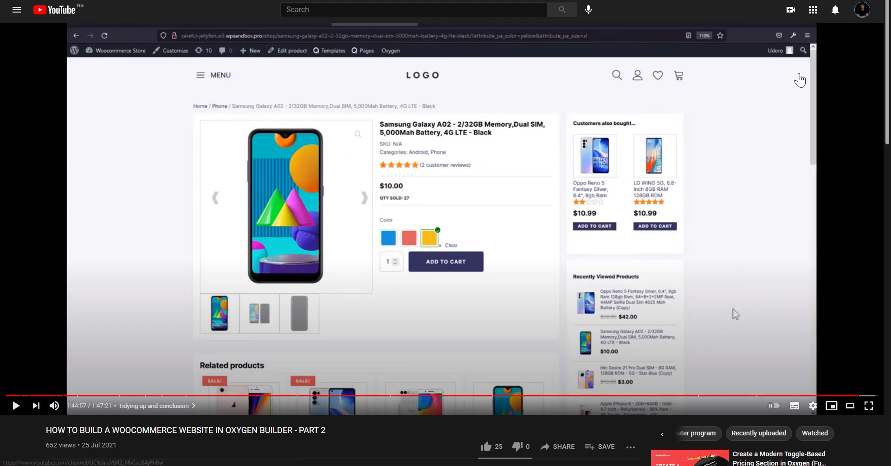
scroll(488, 341, down, 3)
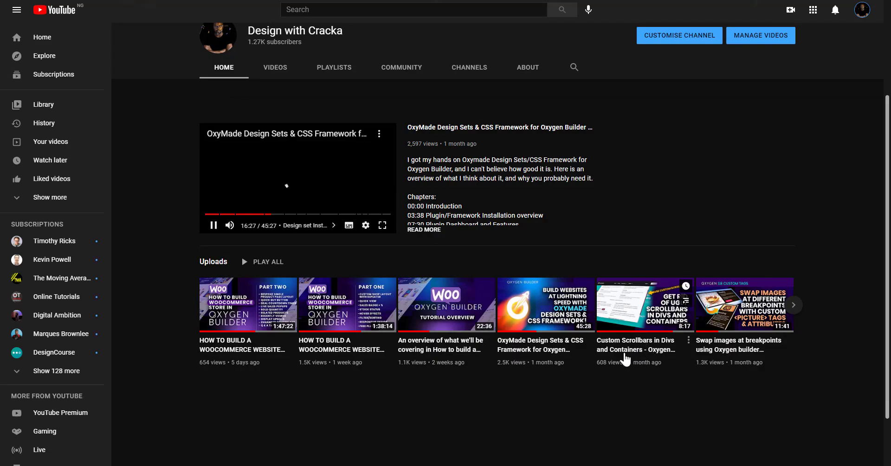
click(628, 358)
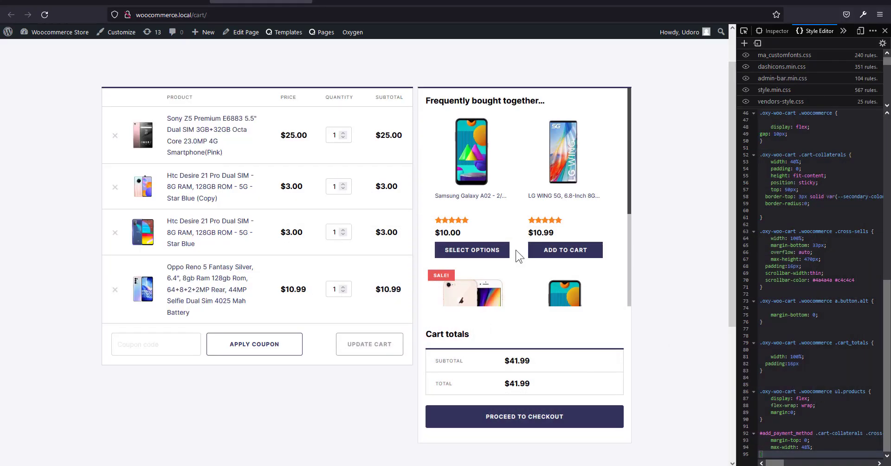
Return to the cart page and check how the cross-sells list scrolls above the cart totals.
scroll(519, 256, down, 3)
mouse_move(623, 249)
mouse_down()
mouse_move(631, 121)
mouse_move(630, 246)
mouse_up()
scroll(630, 246, up, 3)
scroll(630, 245, down, 3)
scroll(630, 245, up, 3)
scroll(631, 245, down, 3)
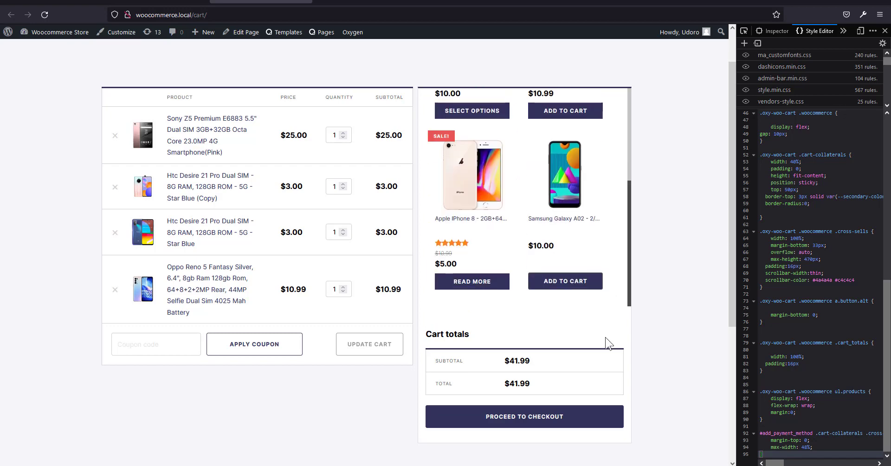
scroll(604, 336, down, 2)
scroll(595, 323, up, 2)
Clear all CSS from the Style Editor stylesheet and view the cart page in its stacked layout.
key(ctrl+a)
key(BackSpace)
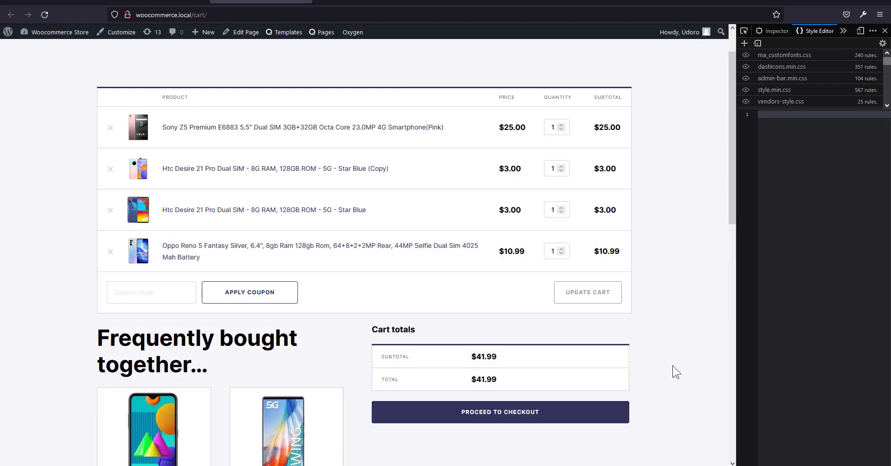
scroll(636, 368, down, 1)
scroll(608, 360, up, 3)
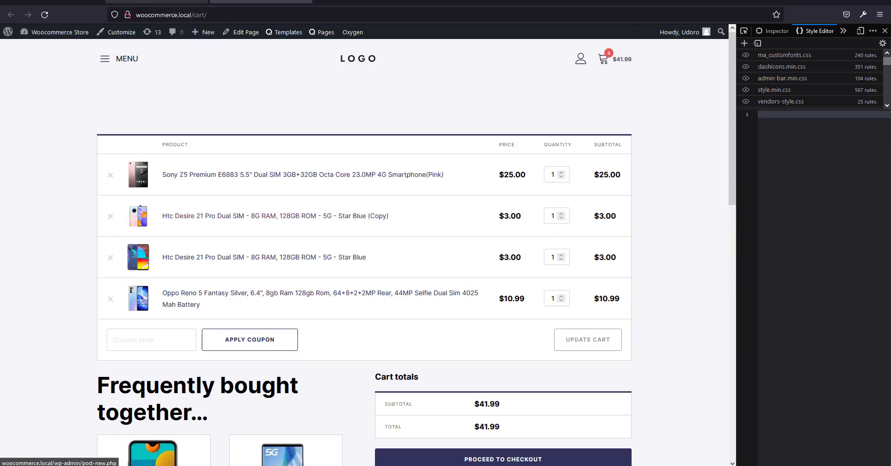
Look through the open browser tabs for the WordPress admin and bring up the WPC Fly Cart settings.
click(157, 1)
click(260, 1)
click(365, 1)
click(261, 0)
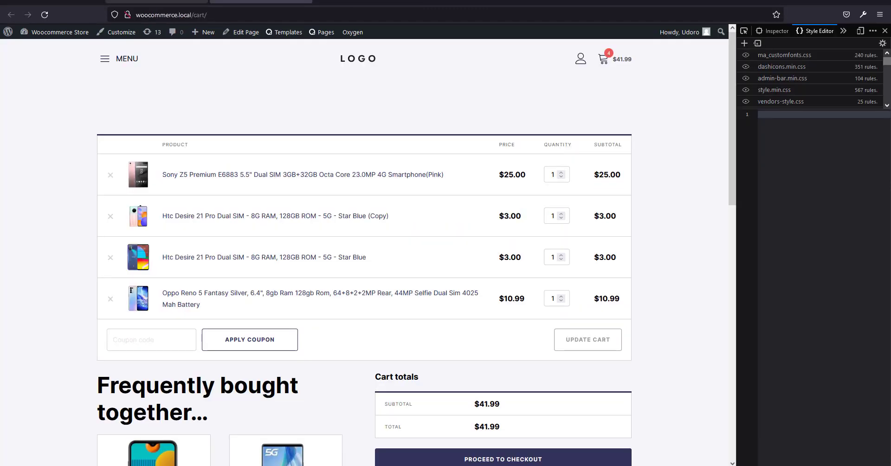
click(53, 1)
click(157, 1)
click(261, 1)
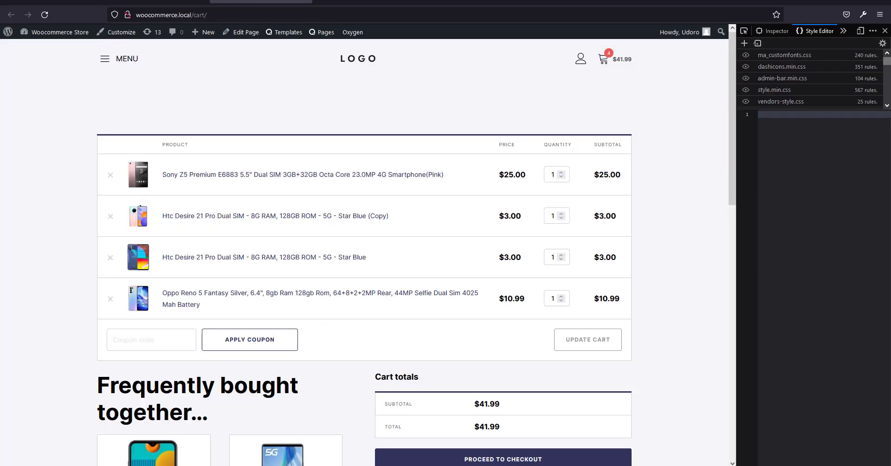
click(364, 1)
click(260, 1)
click(156, 1)
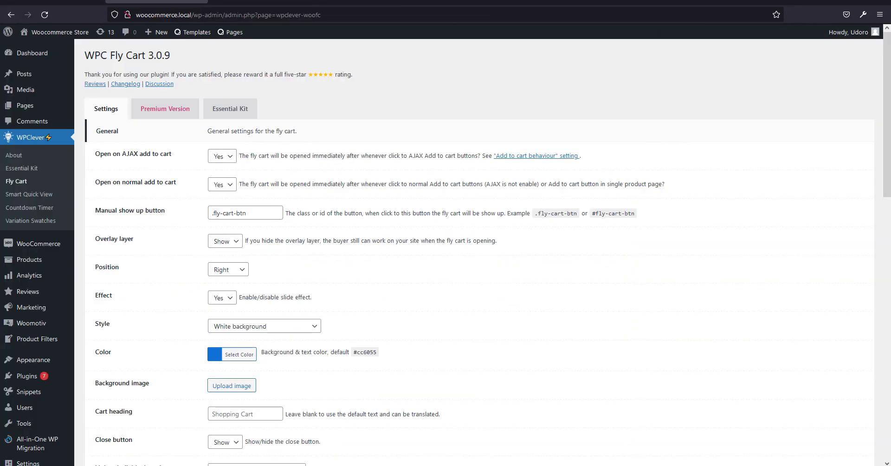
Open Oxygen's Edit Stylesheets page in the WordPress admin and load the woo stylesheet.
scroll(54, 384, down, 4)
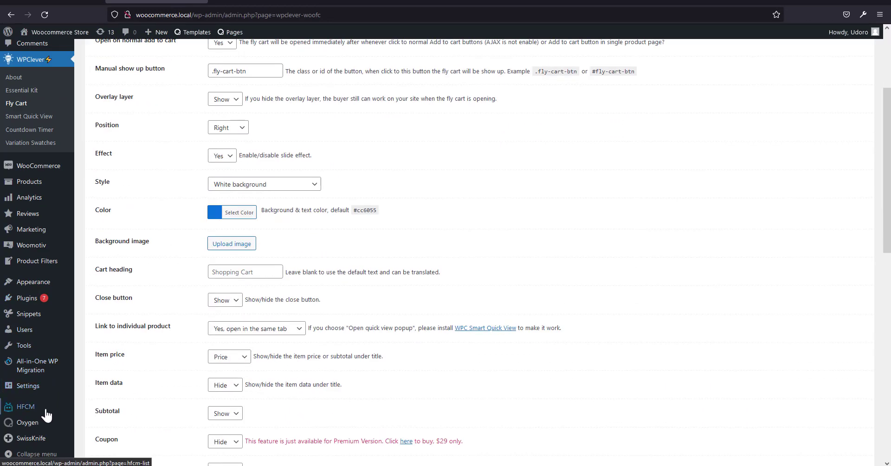
click(53, 1)
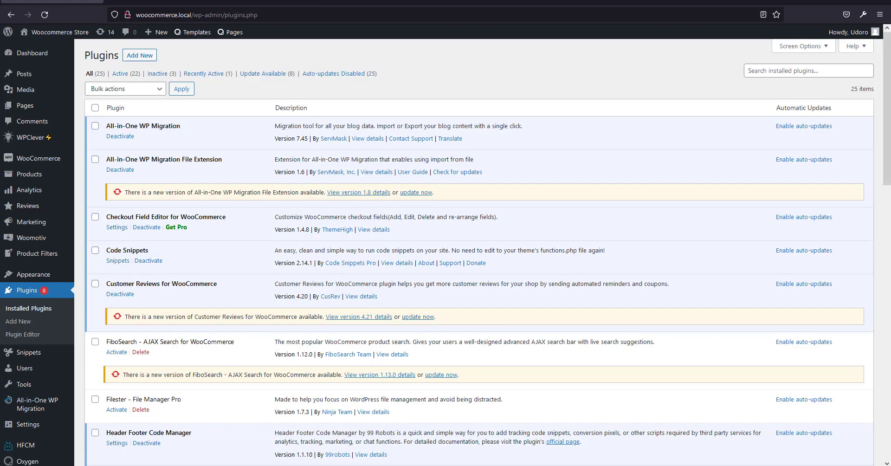
click(157, 1)
scroll(61, 343, down, 3)
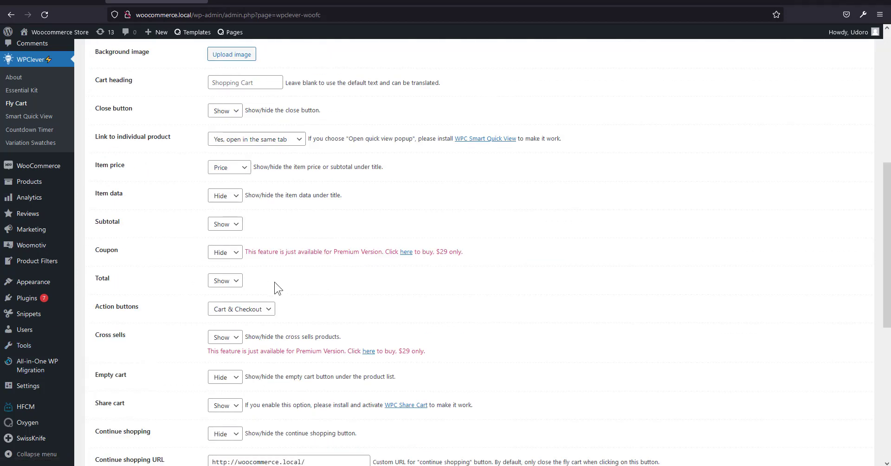
scroll(277, 288, down, 2)
mouse_move(21, 423)
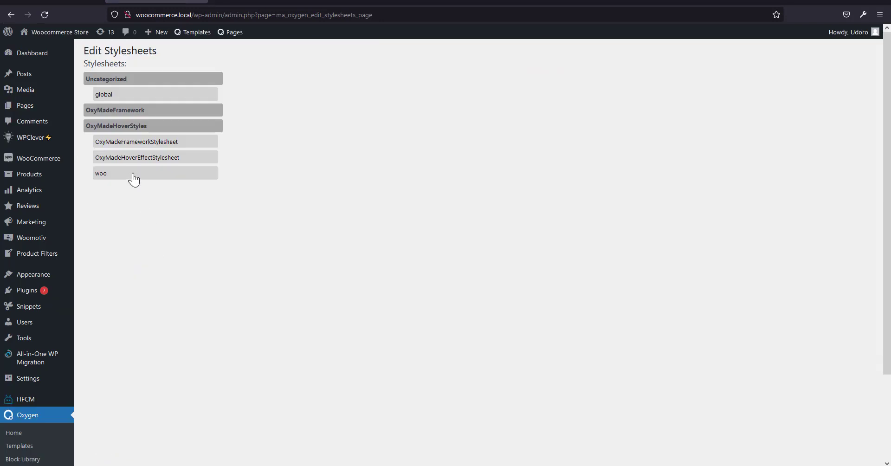
click(134, 179)
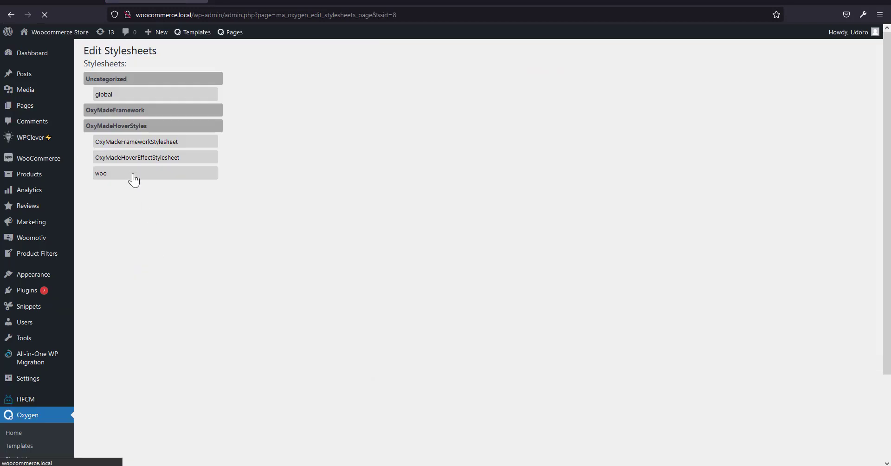
Paste the cart page layout CSS below the CART COUNTER rule, after blank lines, and save the woo stylesheet.
scroll(366, 289, down, 15)
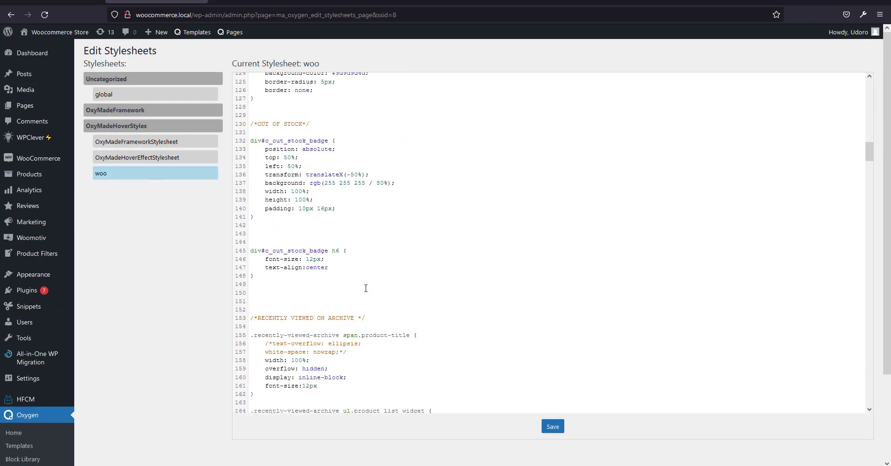
scroll(366, 289, down, 15)
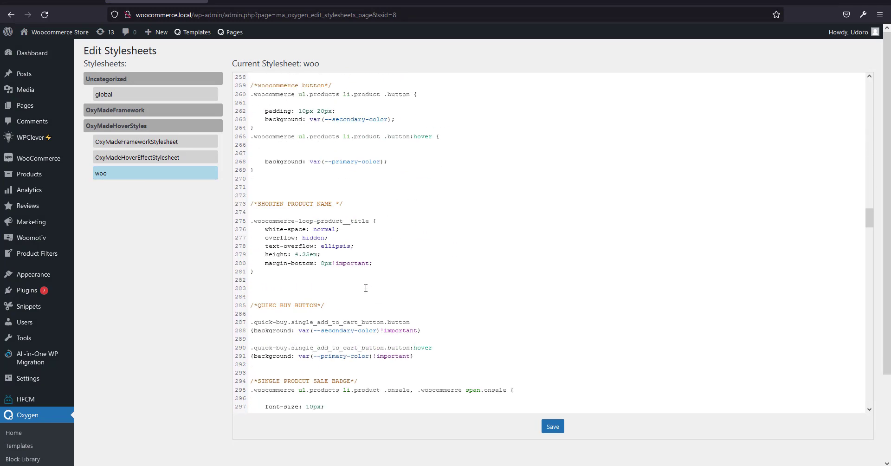
scroll(366, 288, down, 15)
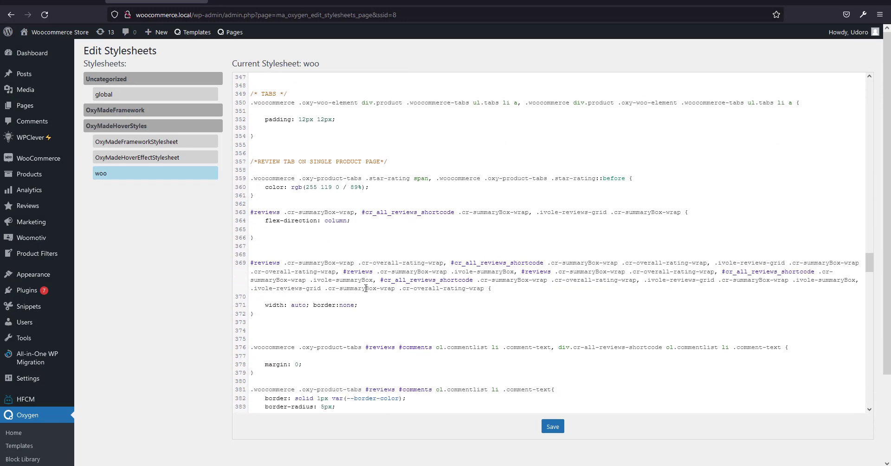
scroll(365, 288, up, 2)
scroll(366, 288, down, 15)
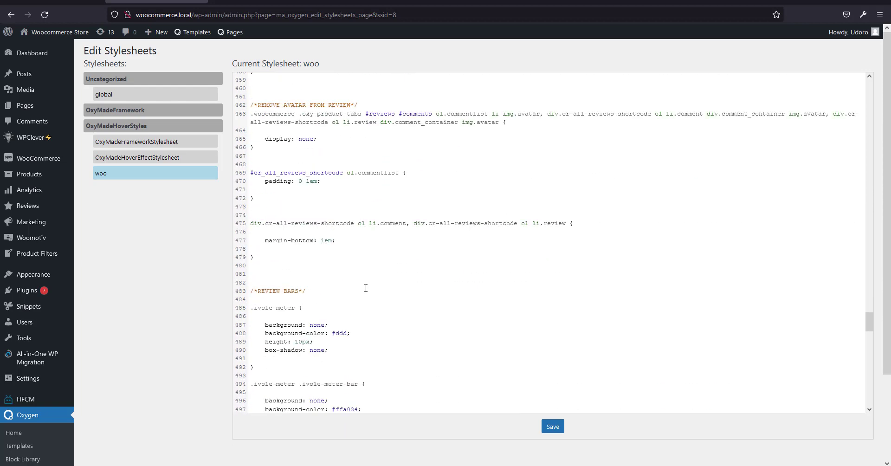
scroll(366, 288, down, 15)
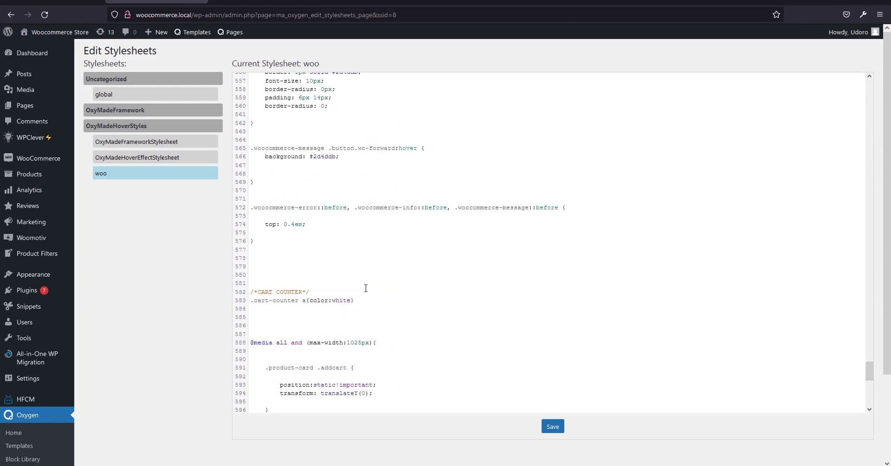
scroll(366, 278, up, 3)
click(368, 219)
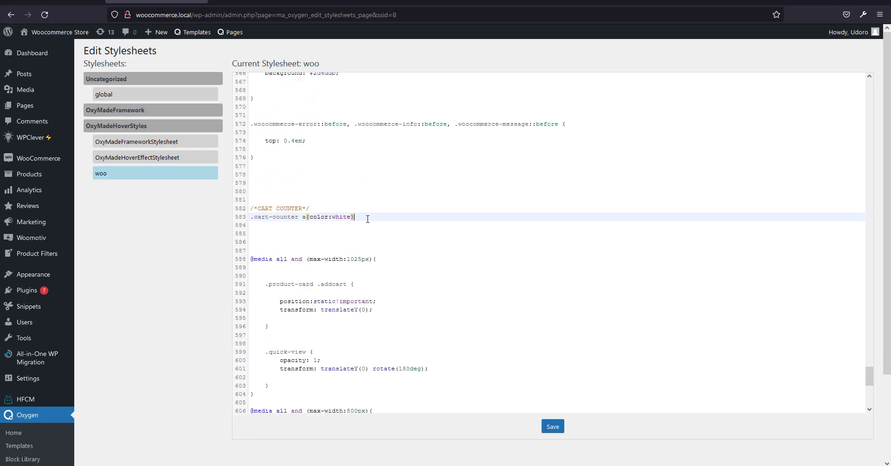
key(Return)
key(Return)
key(Return)
key(Return)
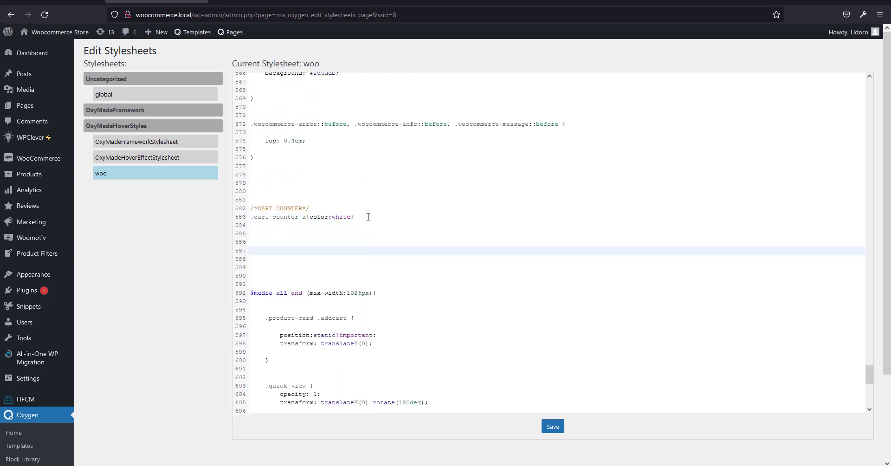
key(ctrl+End)
click(553, 427)
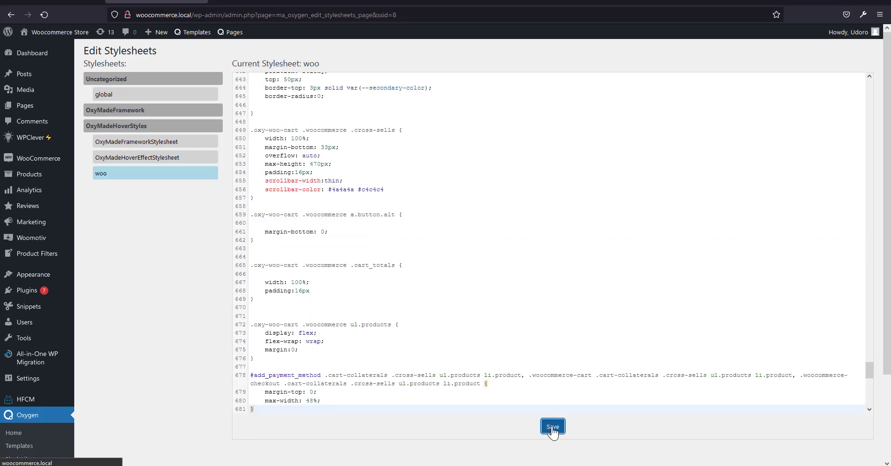
Switch to the cart page, close the developer tools and reload to check the saved side-by-side layout.
key(ctrl+Tab)
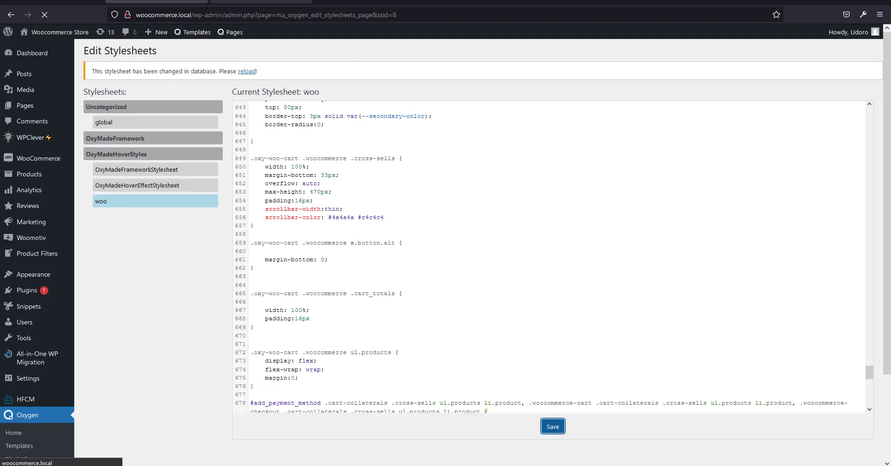
click(885, 31)
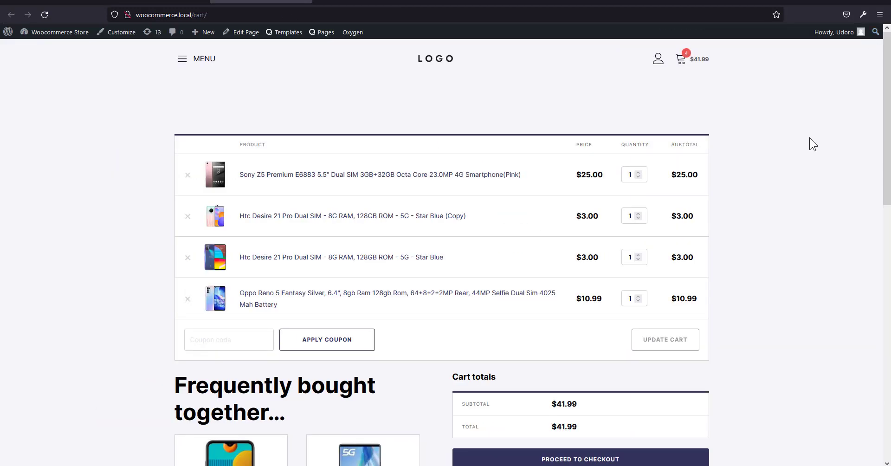
key(F5)
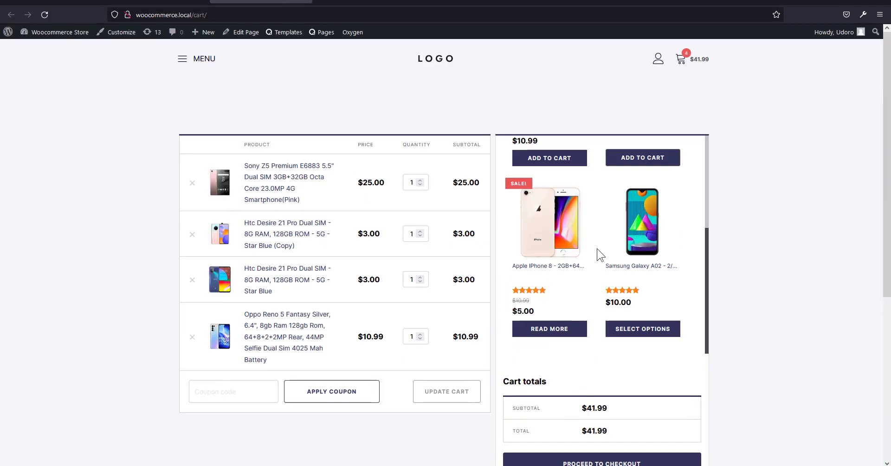
Return to the woo stylesheet's editing page, look it over, and open the WordPress Plugins page.
click(171, 2)
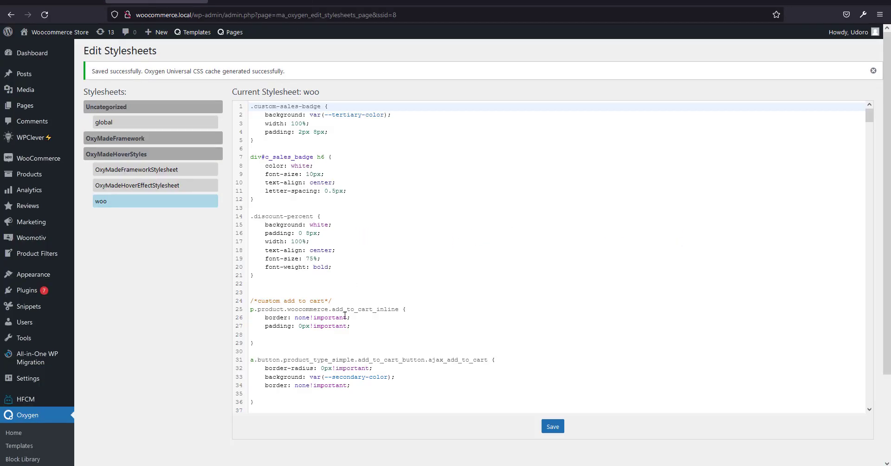
scroll(344, 315, down, 2)
scroll(182, 130, down, 1)
scroll(149, 270, down, 1)
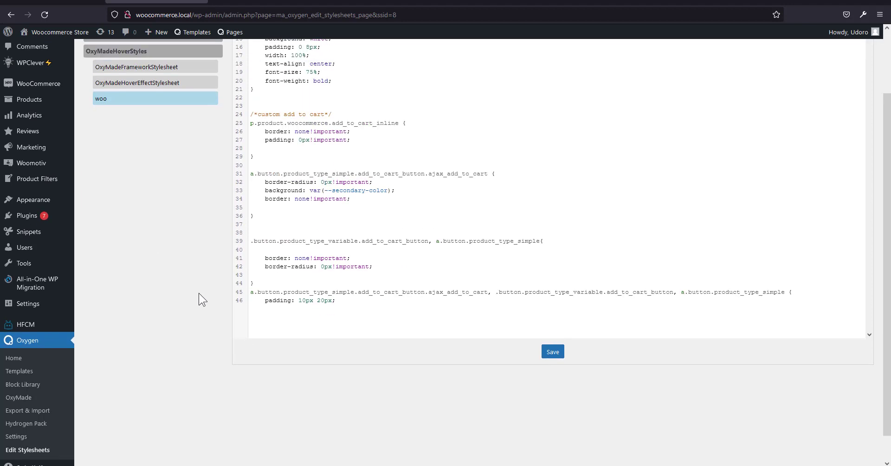
scroll(198, 299, up, 3)
scroll(372, 331, up, 3)
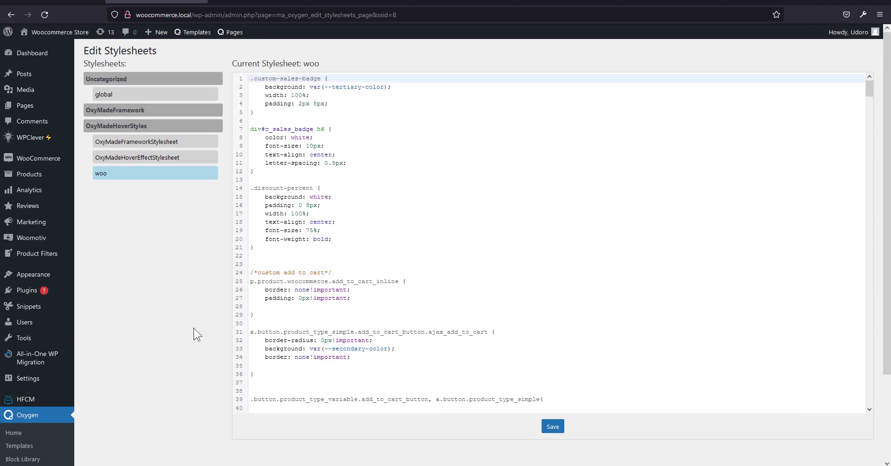
click(33, 292)
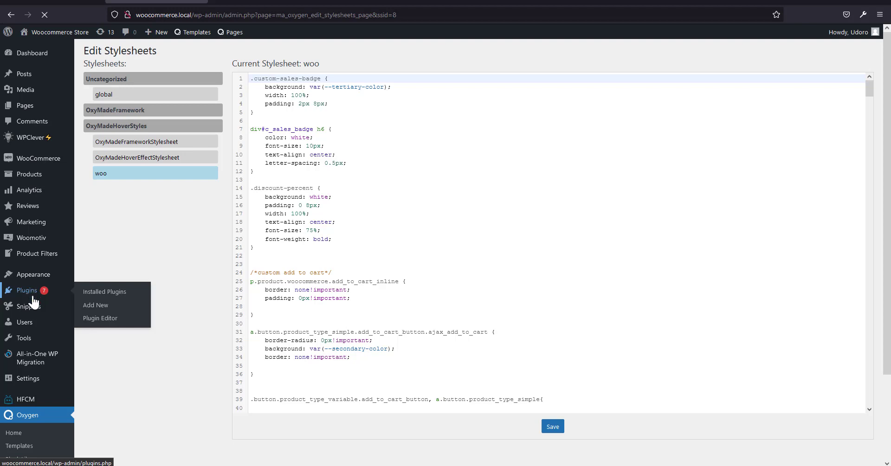
Open the WordPress Snippets list, follow the stylesheet editor snippet's English info link, and search that site for "oxygen stylesheet".
mouse_move(29, 312)
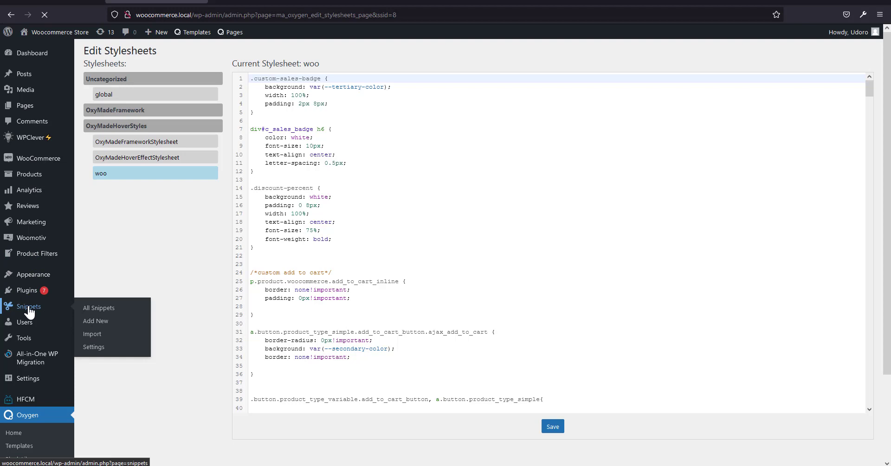
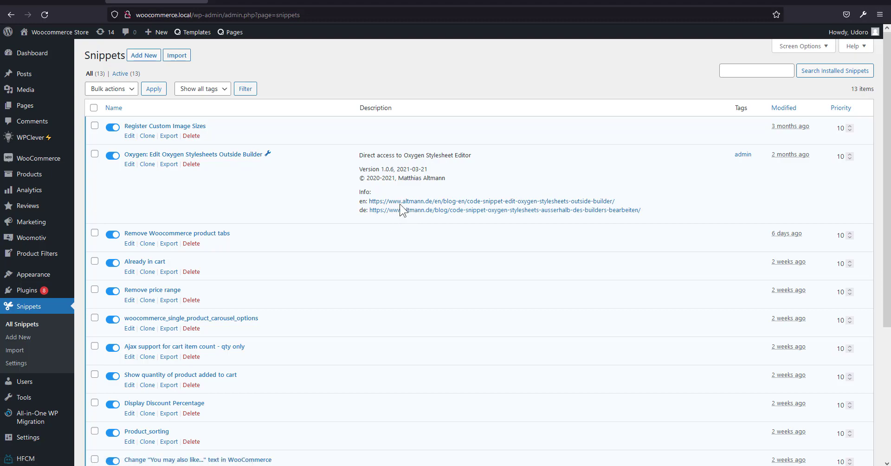
click(405, 202)
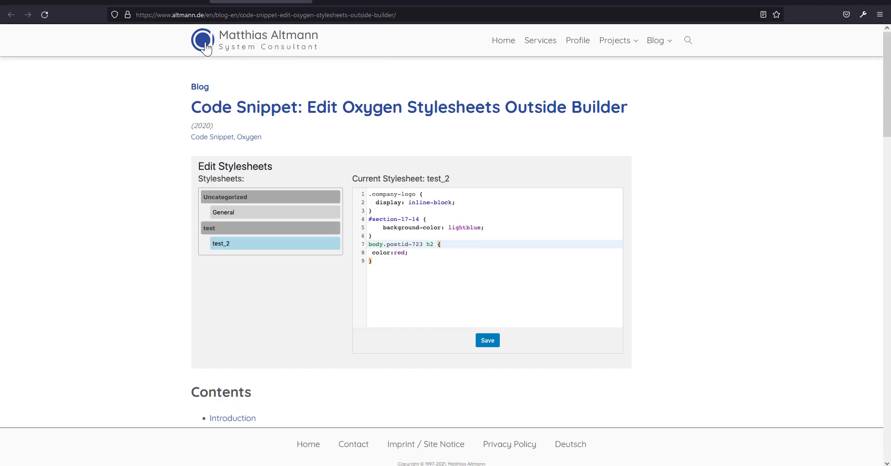
click(249, 51)
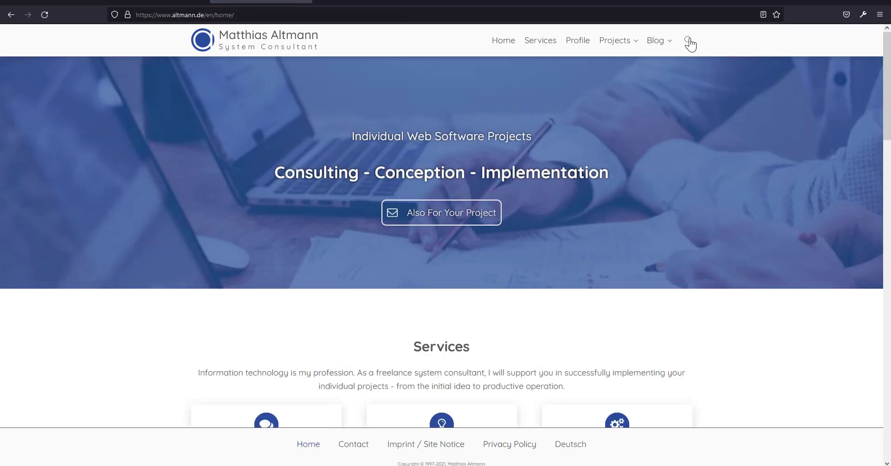
click(688, 42)
text(oxygen)
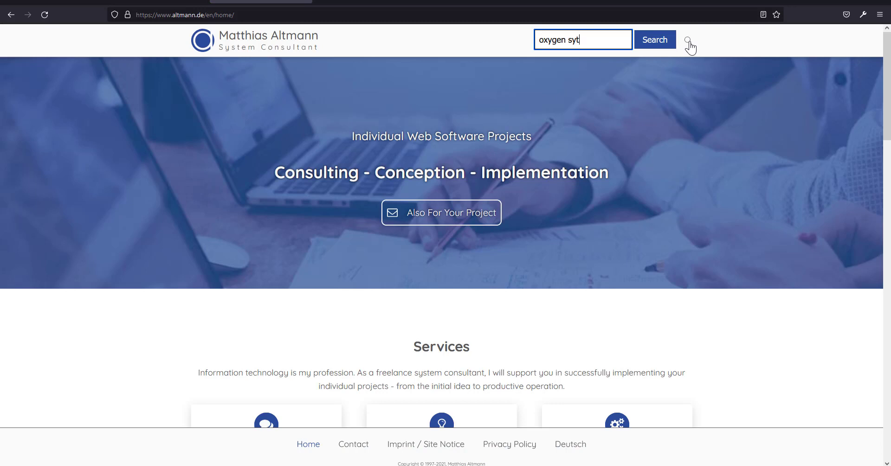
text( stylesheet)
key(Return)
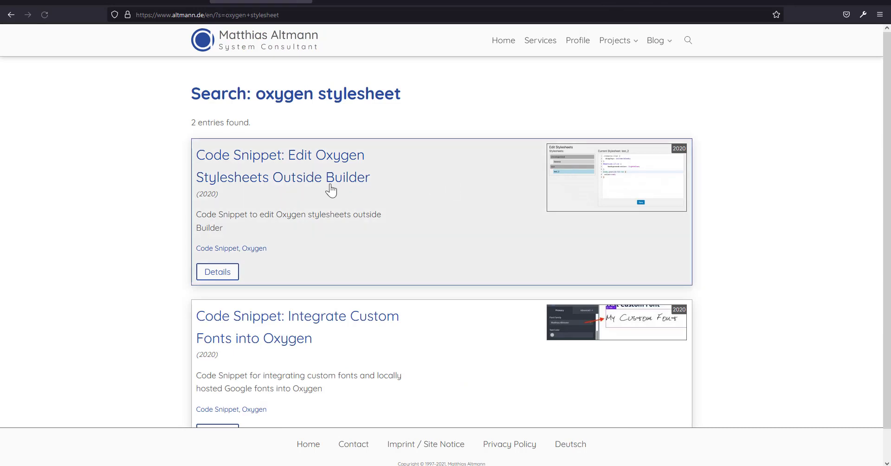
scroll(331, 190, down, 1)
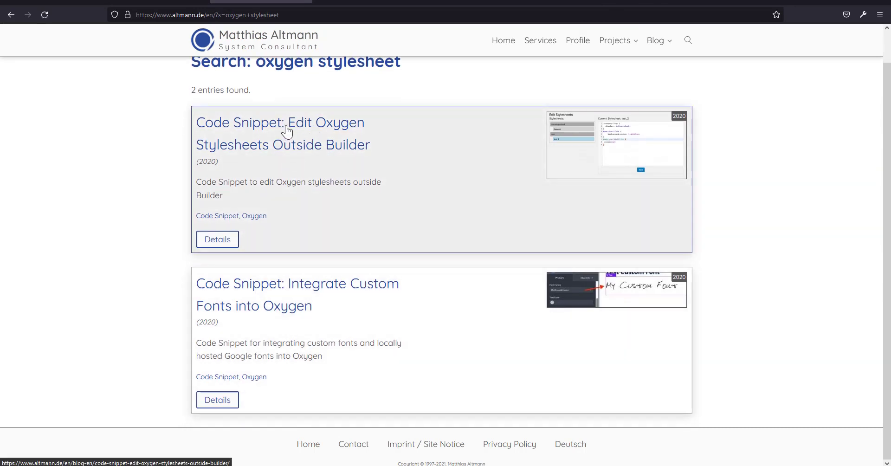
scroll(325, 292, up, 1)
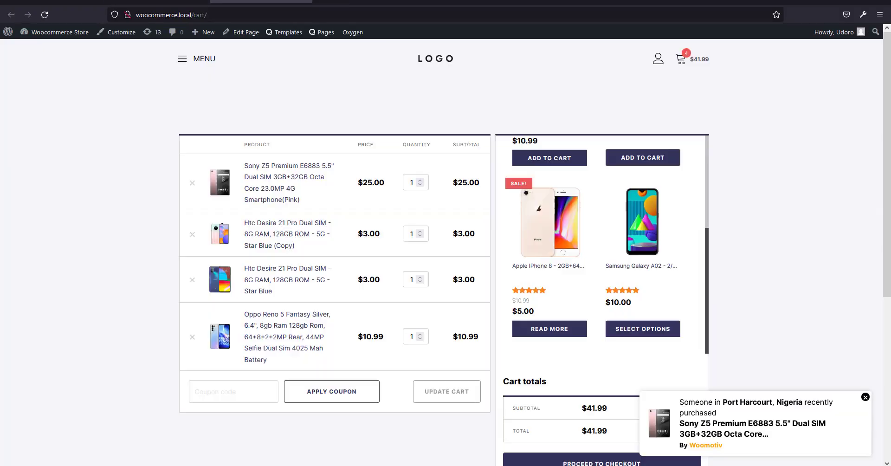
Look through the frequently bought together products on the cart page and proceed to checkout.
scroll(639, 291, down, 3)
scroll(637, 295, up, 6)
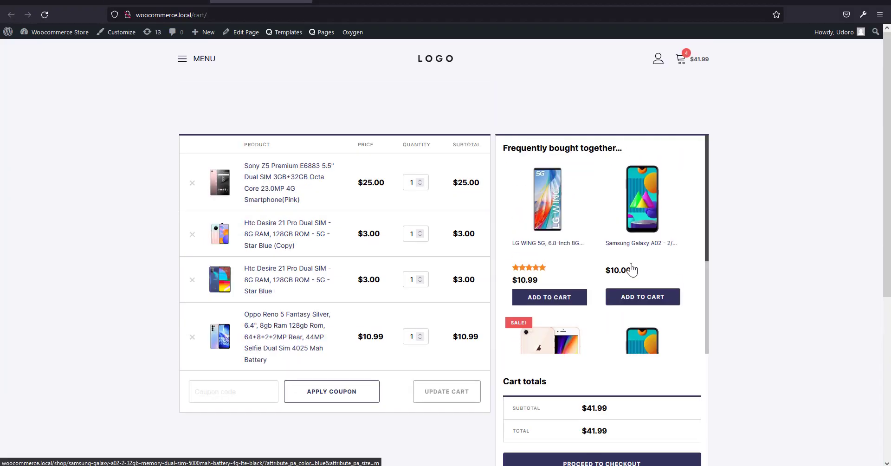
scroll(630, 270, down, 3)
scroll(629, 272, up, 2)
scroll(628, 274, down, 2)
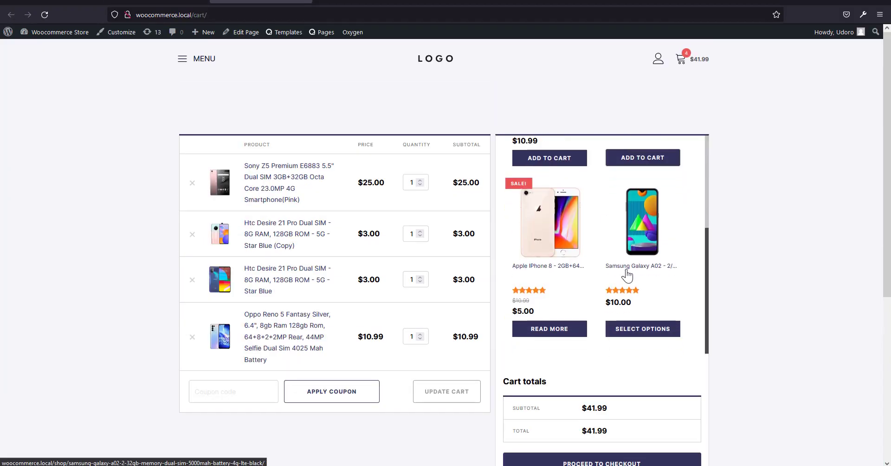
scroll(628, 272, down, 5)
click(608, 215)
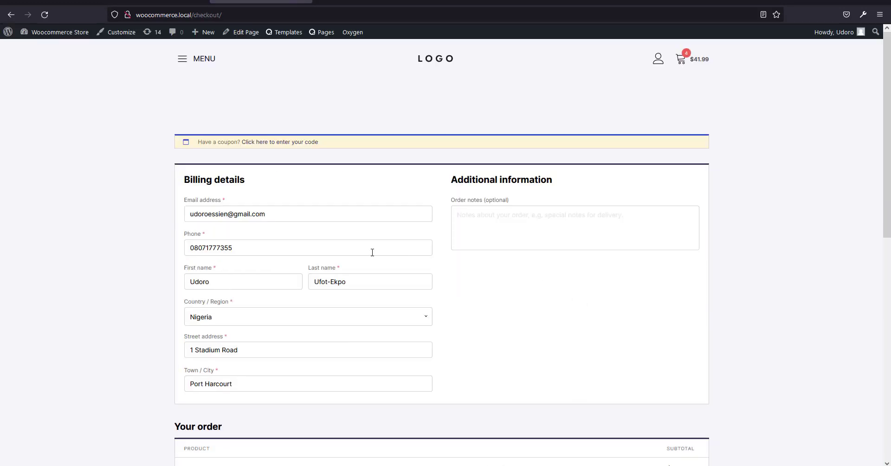
Examine the checkout page's billing details, order table and payment section, and dismiss the recent-purchase notification.
scroll(394, 264, down, 4)
scroll(457, 279, down, 4)
scroll(537, 322, up, 7)
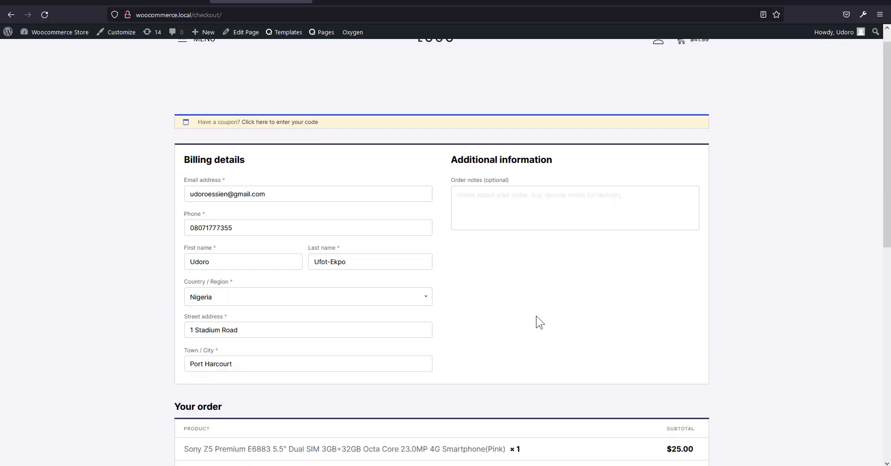
scroll(464, 316, down, 4)
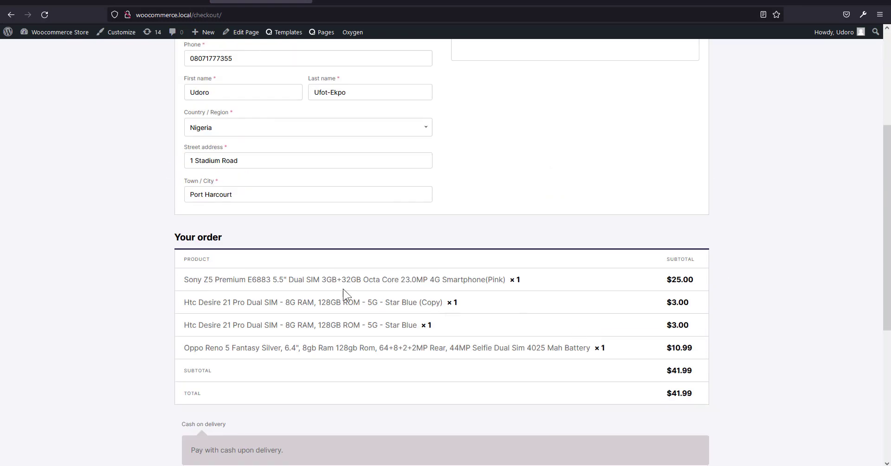
scroll(634, 276, up, 4)
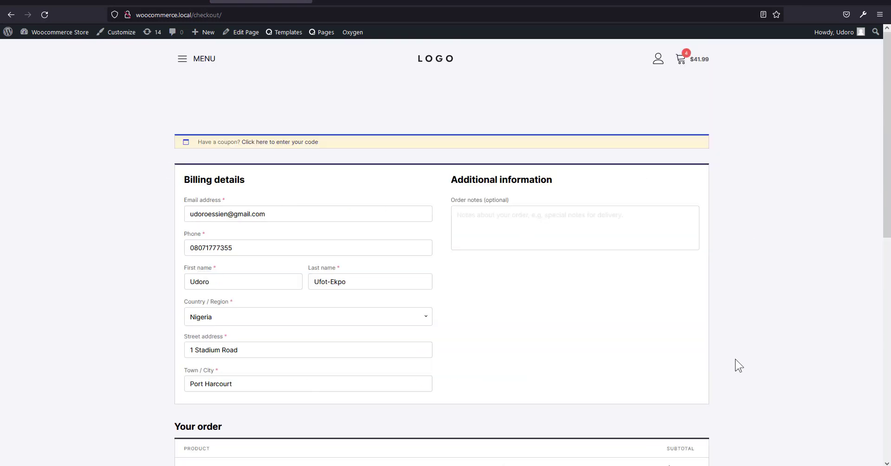
scroll(604, 223, down, 9)
scroll(541, 227, up, 5)
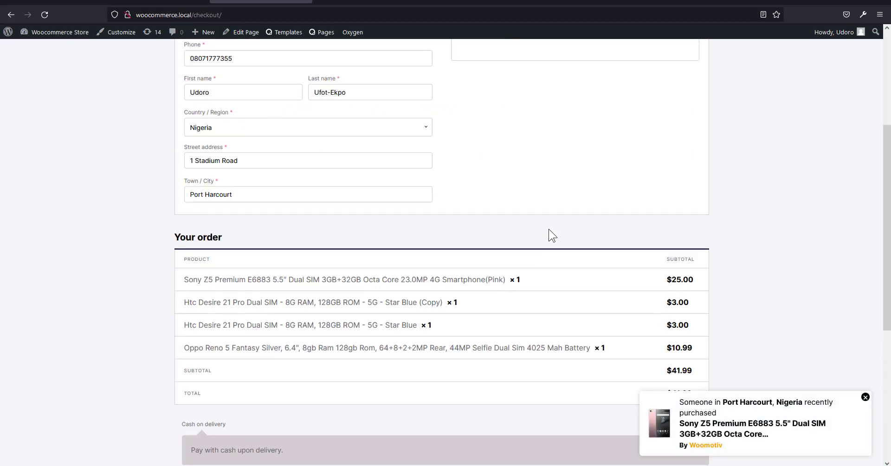
scroll(549, 229, up, 4)
click(865, 397)
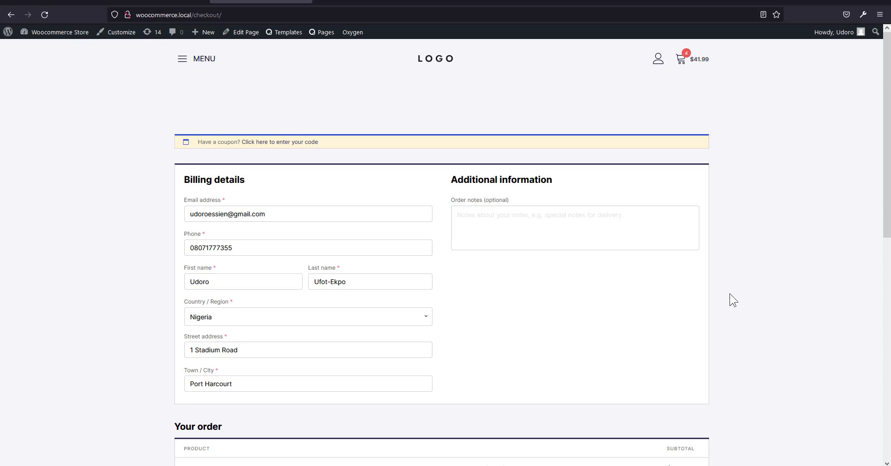
Inspect the checkout page section, add a new rule for it, and paste the CHECKOUT PAGE CSS into the inline stylesheet.
right_click(757, 201)
click(782, 317)
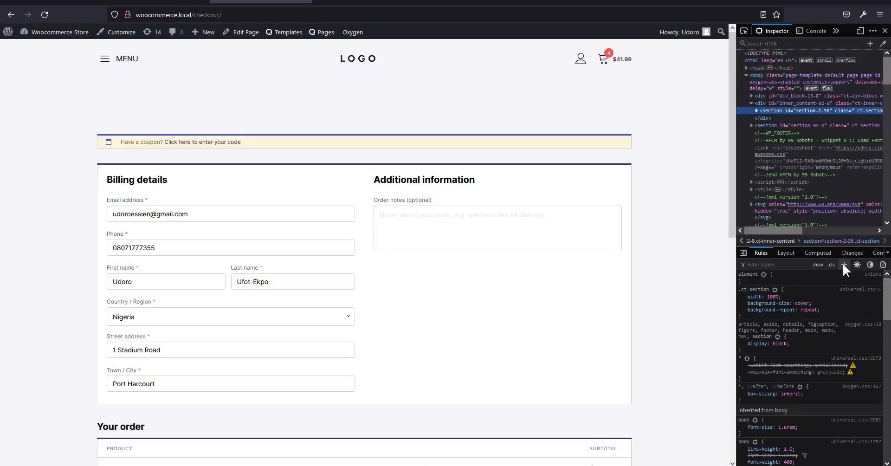
click(843, 265)
key(Return)
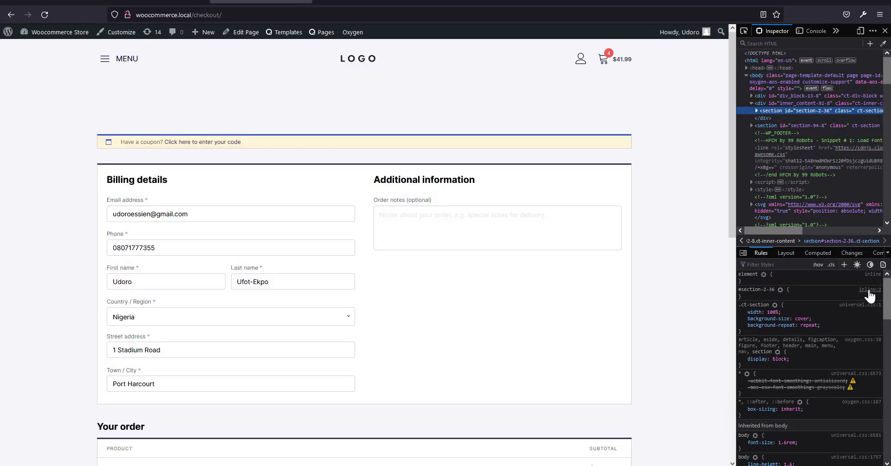
click(868, 290)
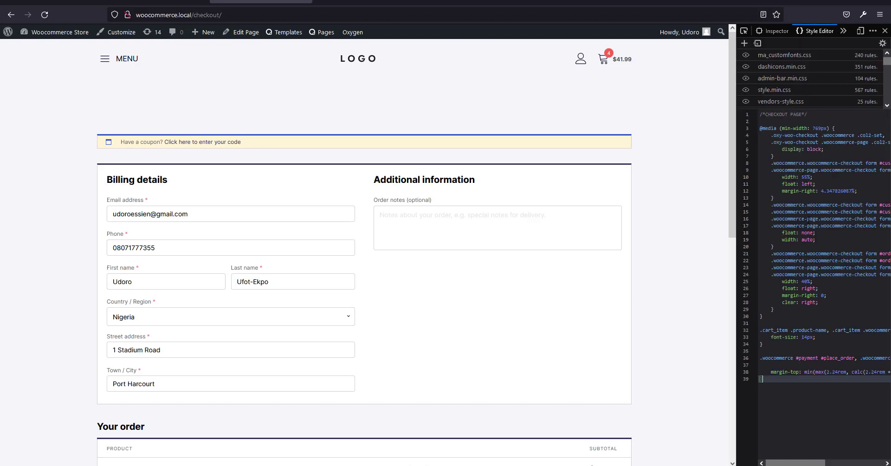
Review the checkout layout with the pasted CSS and widen the developer tools to read the code.
scroll(693, 251, down, 4)
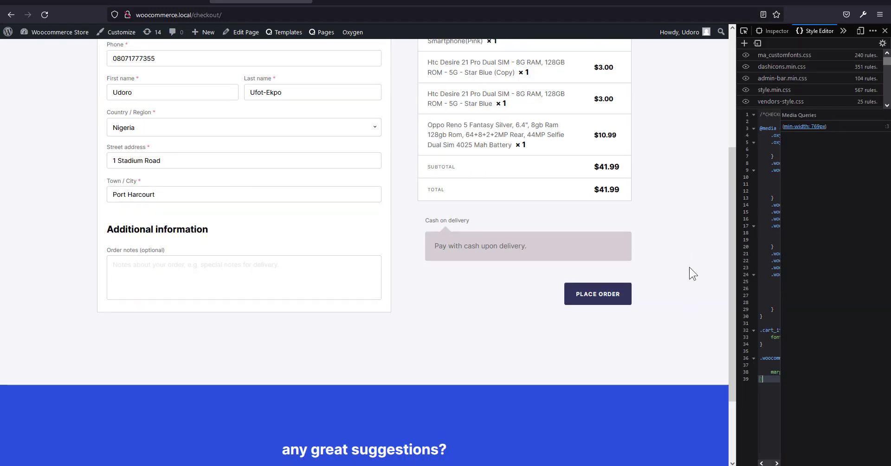
scroll(694, 272, up, 3)
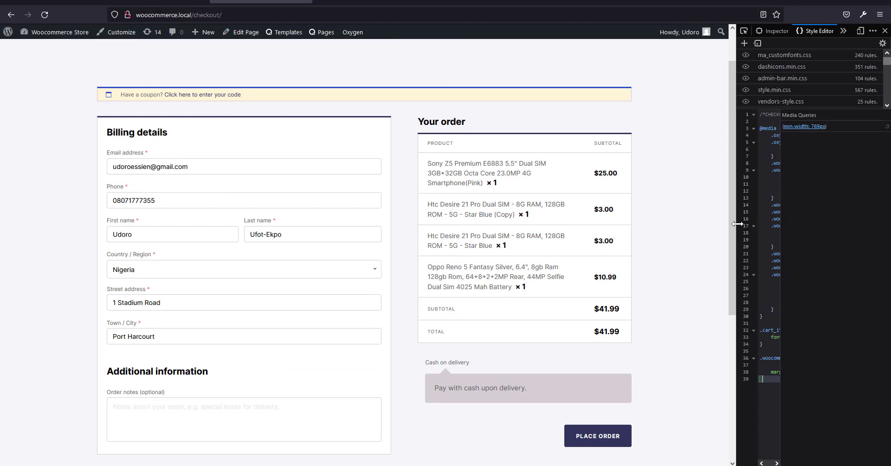
drag(736, 225, 620, 225)
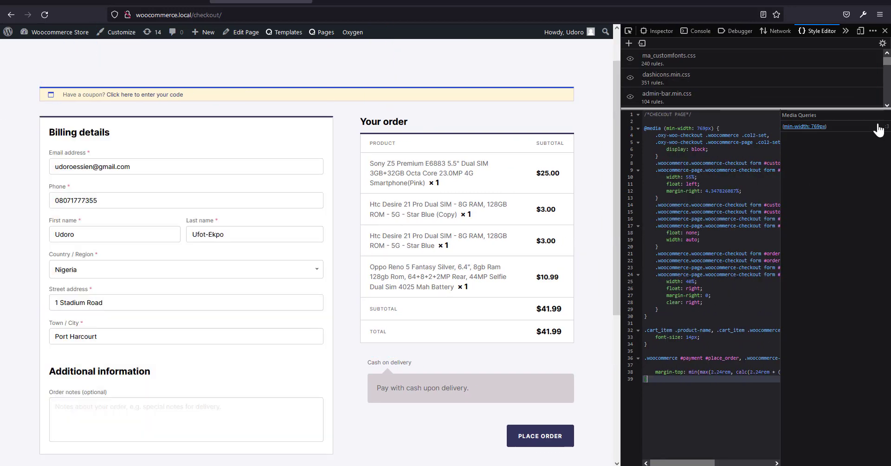
Clear all of the checkout CSS from the inline stylesheet and close the developer tools.
click(732, 178)
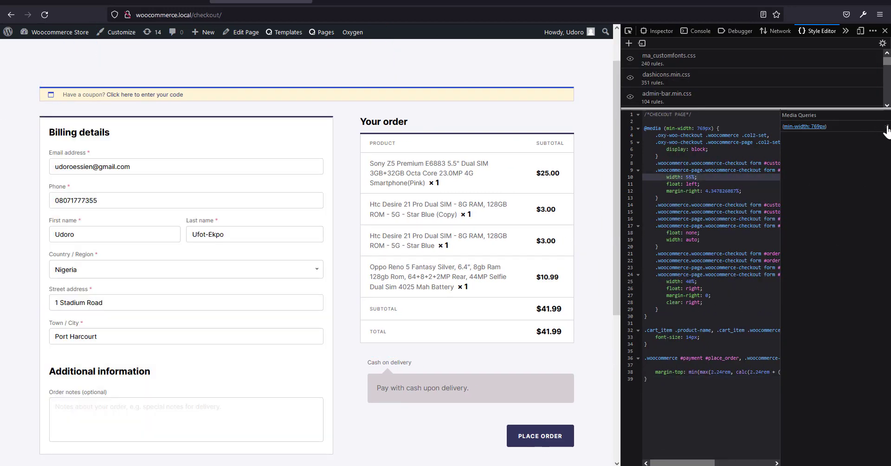
key(ctrl+a)
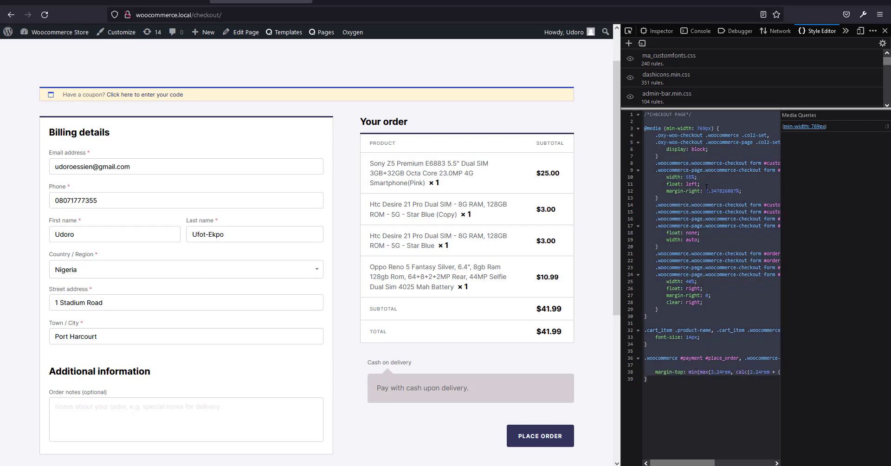
key(BackSpace)
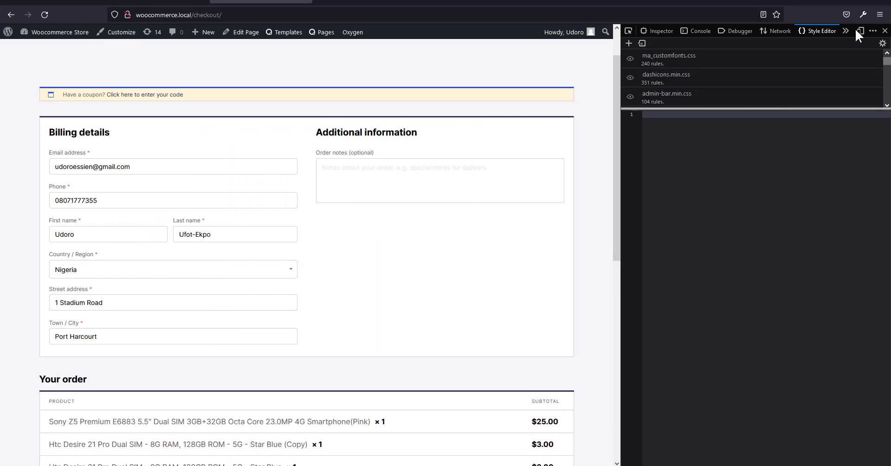
click(885, 31)
Return to the WordPress admin and open Oxygen's Edit Stylesheets page with the woo stylesheet.
click(176, 2)
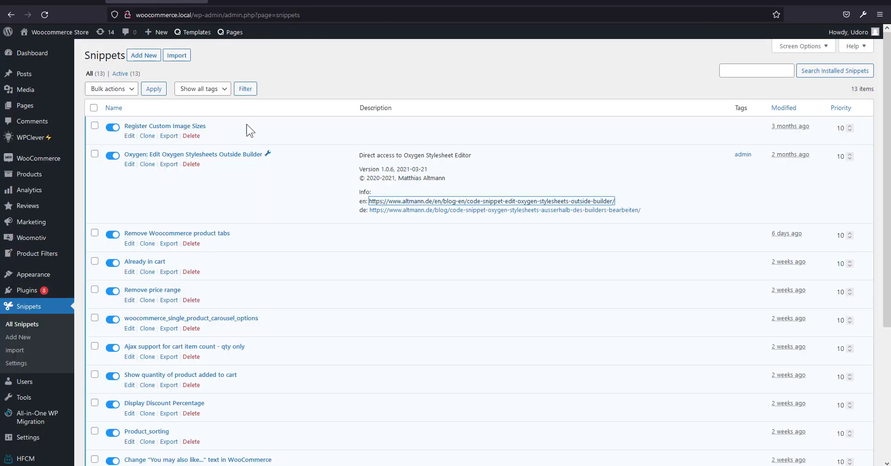
scroll(49, 418, down, 2)
mouse_move(49, 421)
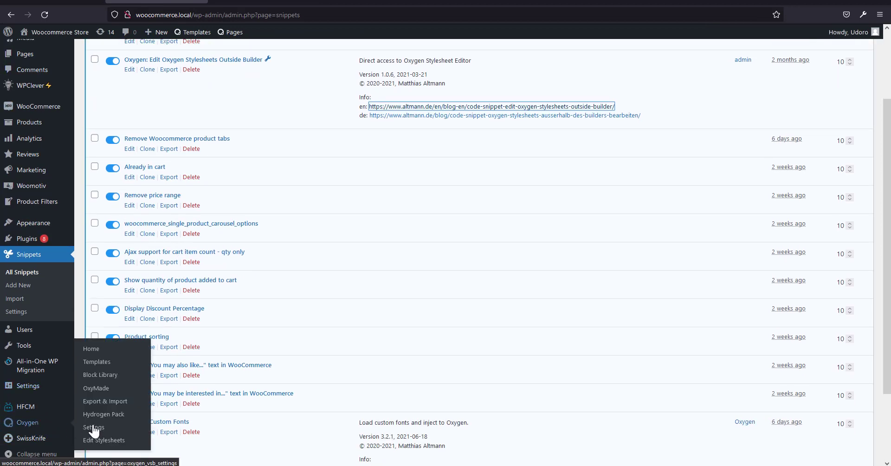
click(105, 440)
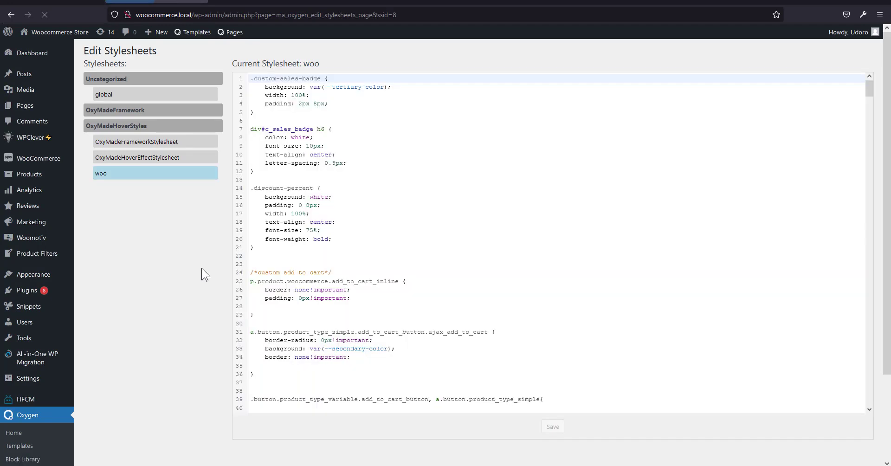
Paste the checkout page CSS into the woo stylesheet on new lines between the cart rules and the 1025px media query.
scroll(323, 265, down, 4)
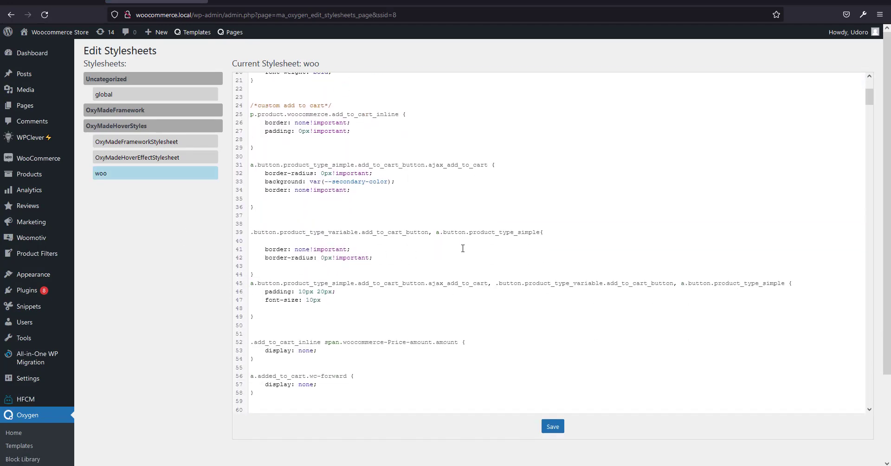
scroll(386, 273, down, 3)
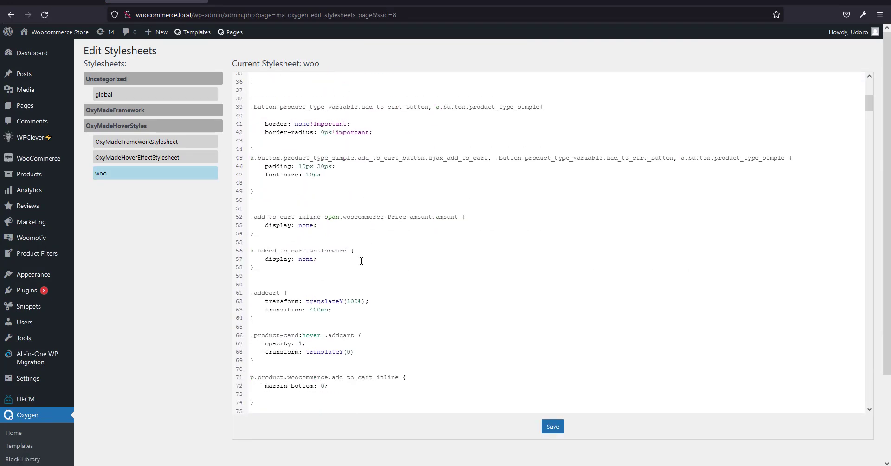
scroll(361, 260, down, 15)
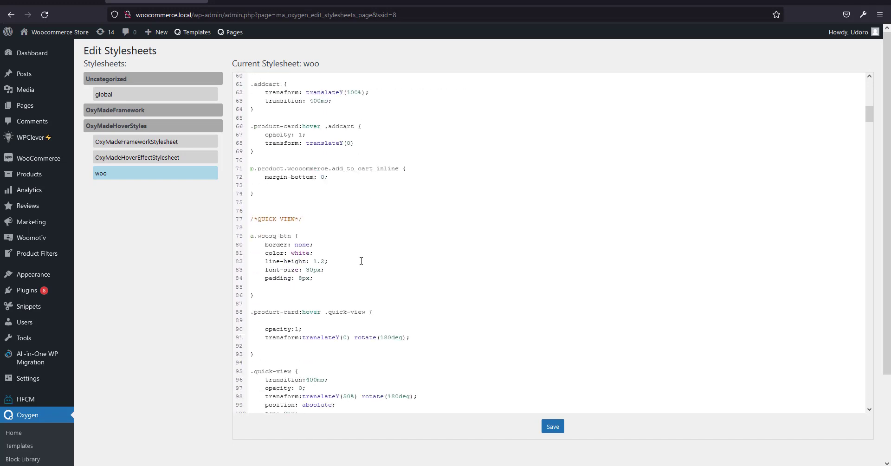
scroll(362, 284, down, 20)
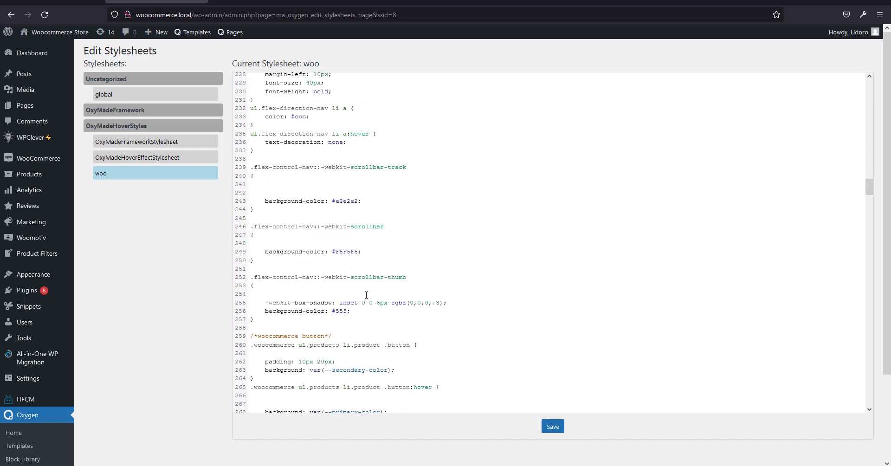
scroll(367, 295, down, 7)
scroll(389, 306, down, 8)
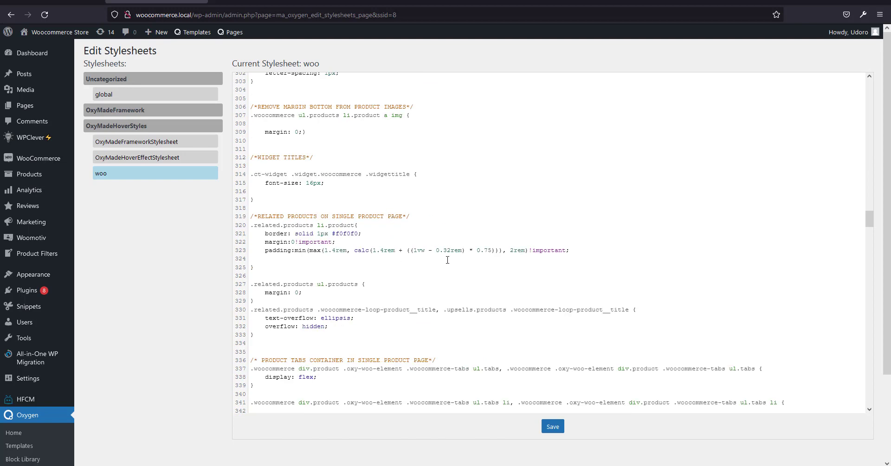
scroll(448, 260, down, 4)
scroll(446, 260, down, 3)
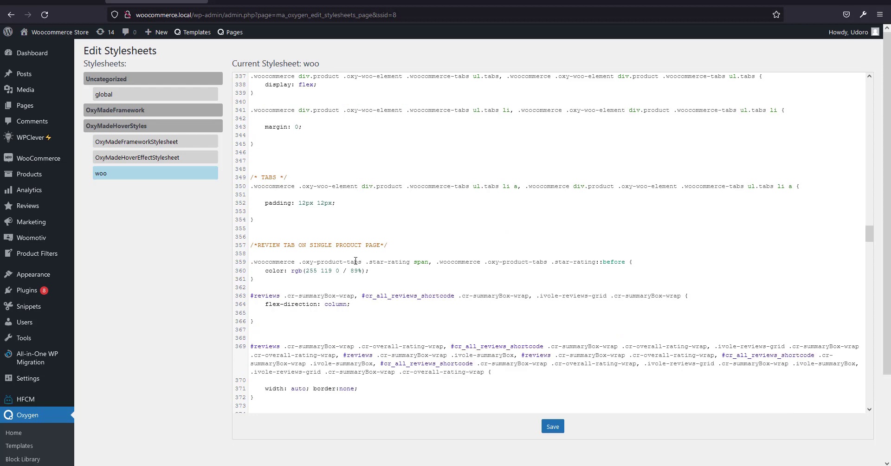
scroll(356, 261, down, 10)
scroll(352, 273, down, 13)
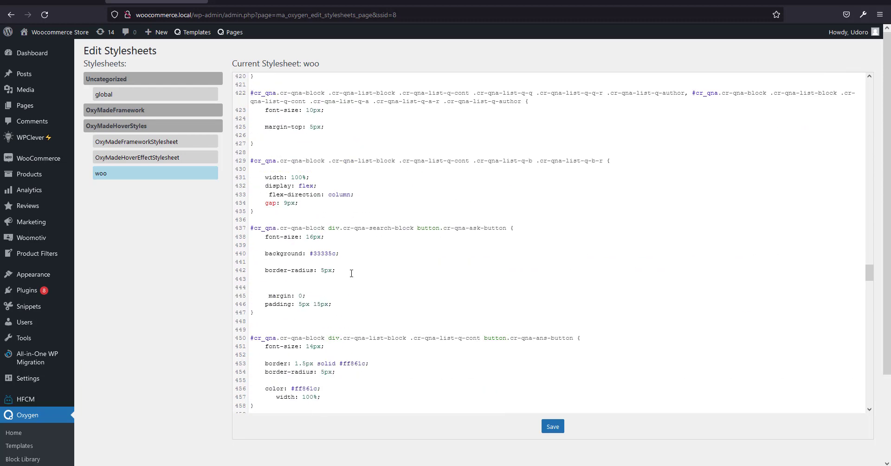
scroll(351, 273, down, 17)
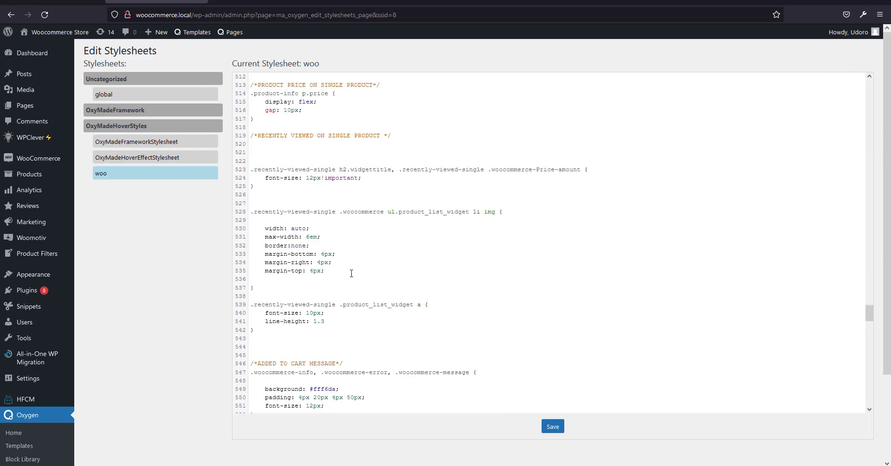
scroll(351, 273, down, 17)
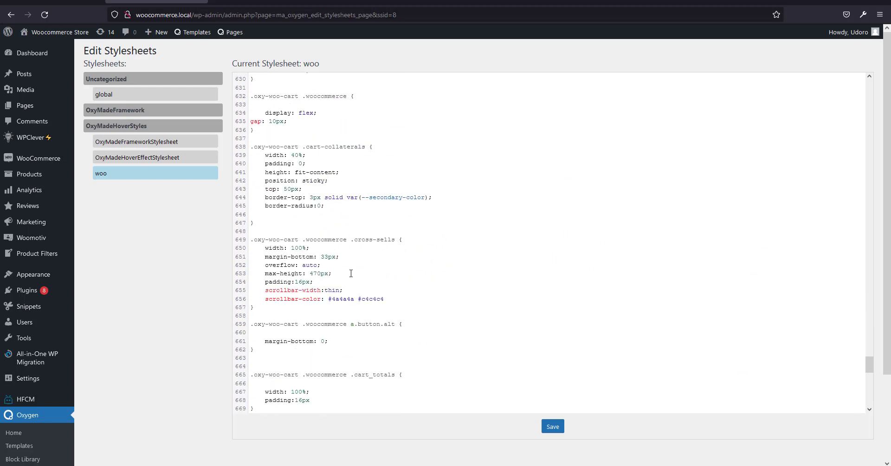
scroll(351, 273, down, 14)
scroll(351, 273, up, 8)
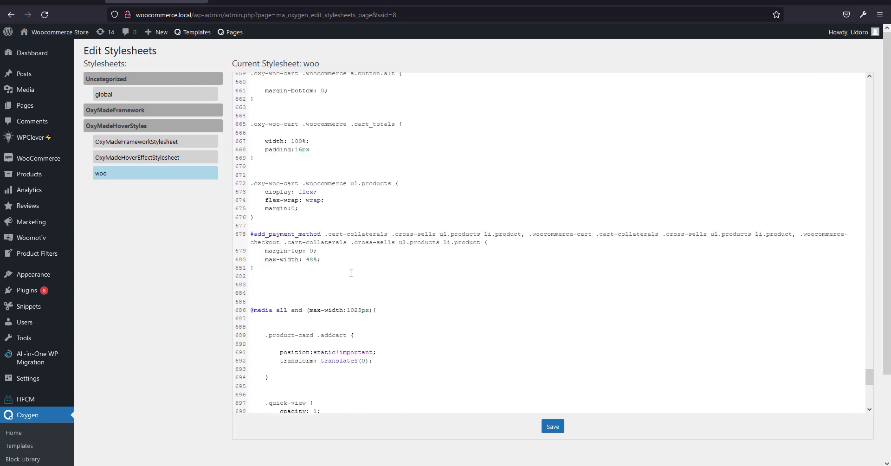
click(282, 279)
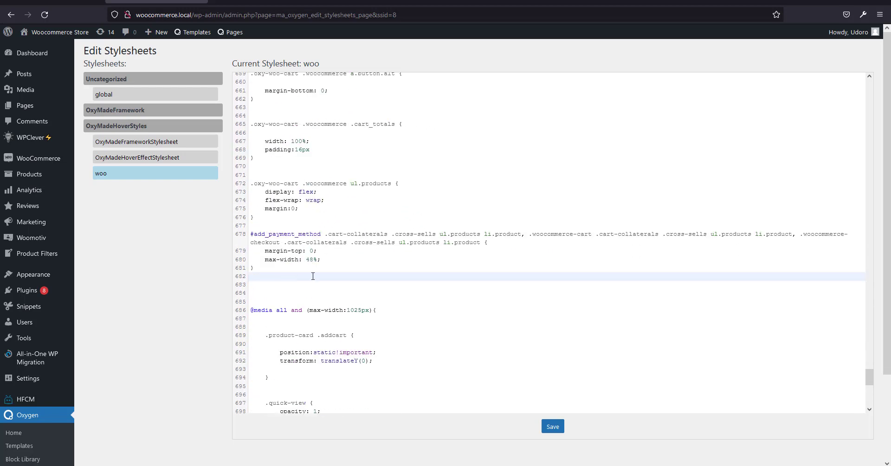
scroll(313, 276, up, 8)
scroll(313, 276, down, 10)
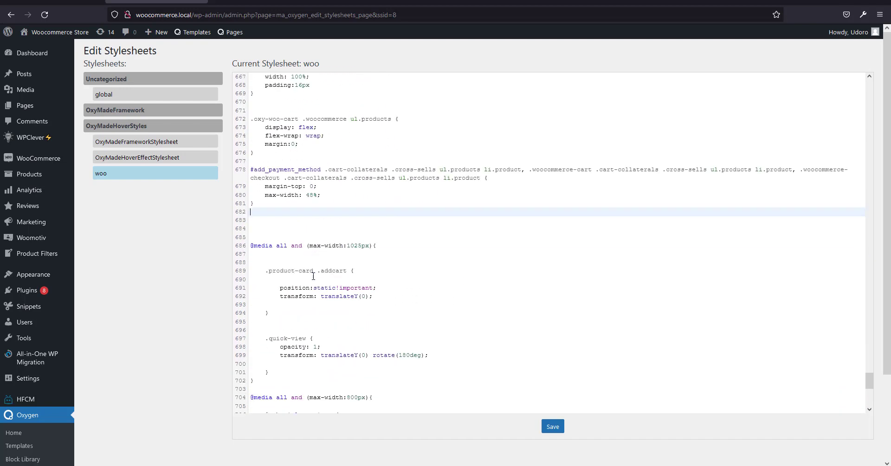
scroll(314, 276, down, 1)
key(Return)
key(Return)
key(Return)
key(Return)
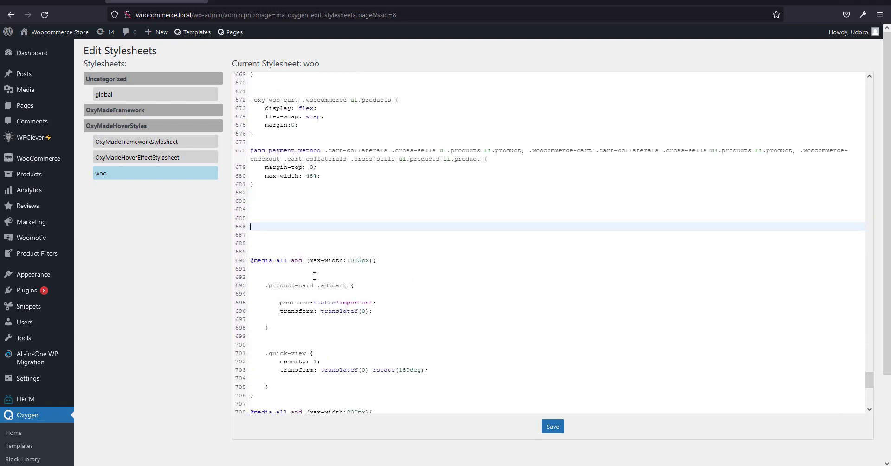
key(ctrl+v)
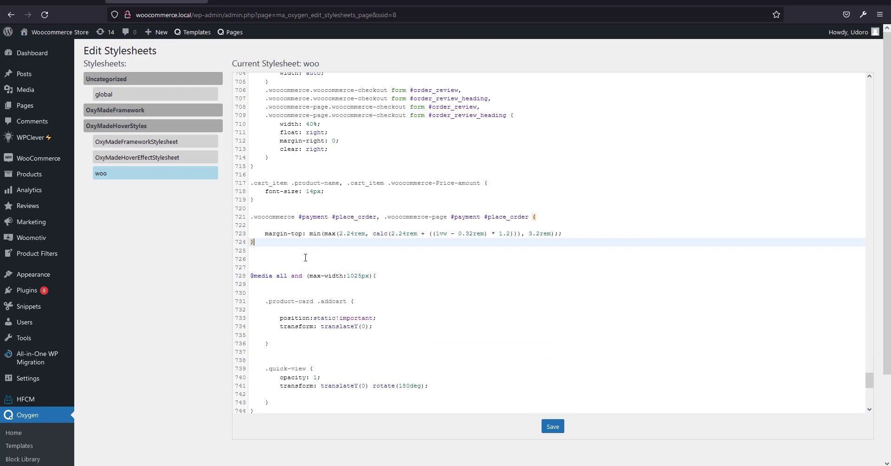
Add a dashed "MEDIA QUERIES" comment above the 1025px media query, with blank lines after it, and save the woo stylesheet.
click(296, 256)
key(Return)
key(Return)
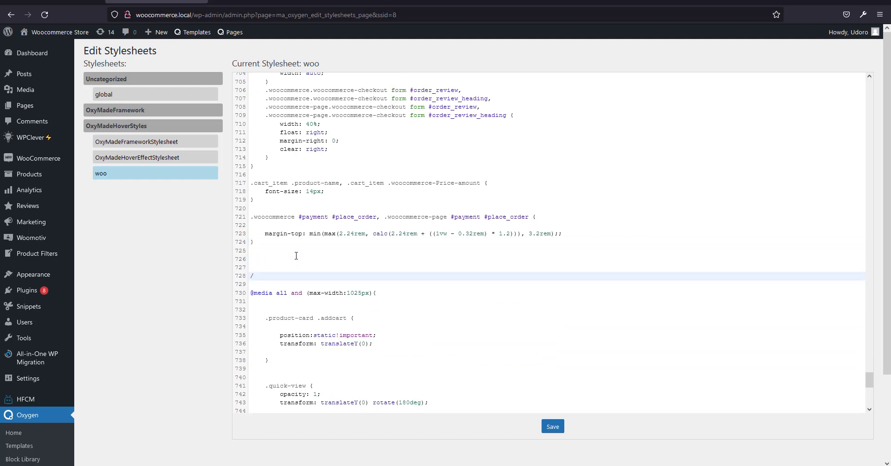
text(/**/)
click(257, 268)
click(258, 275)
text(--------------)
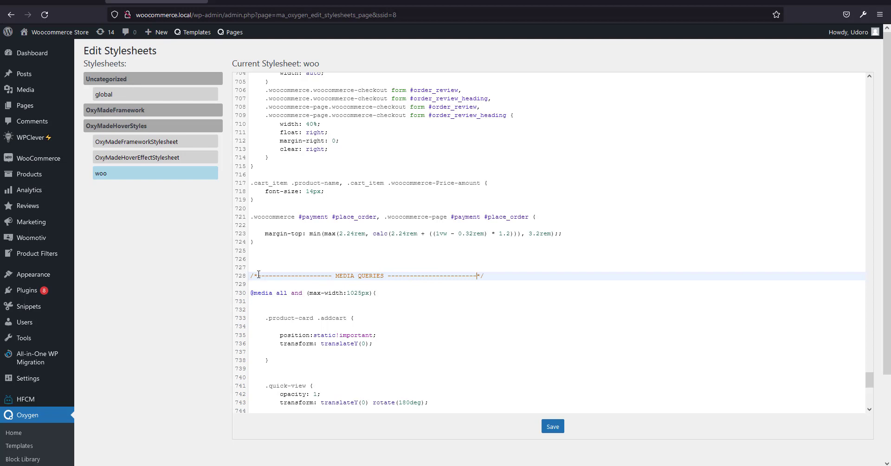
text(-------------)
click(551, 273)
key(Return)
key(Return)
key(Return)
scroll(551, 273, down, 7)
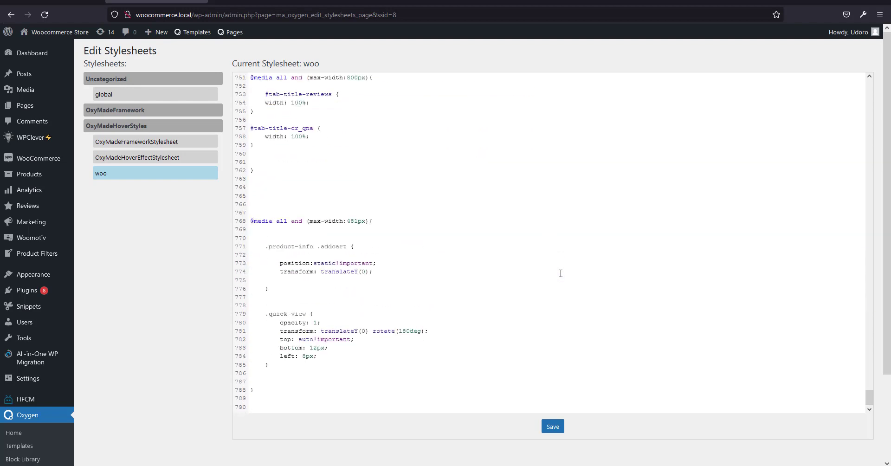
scroll(561, 273, up, 7)
click(554, 426)
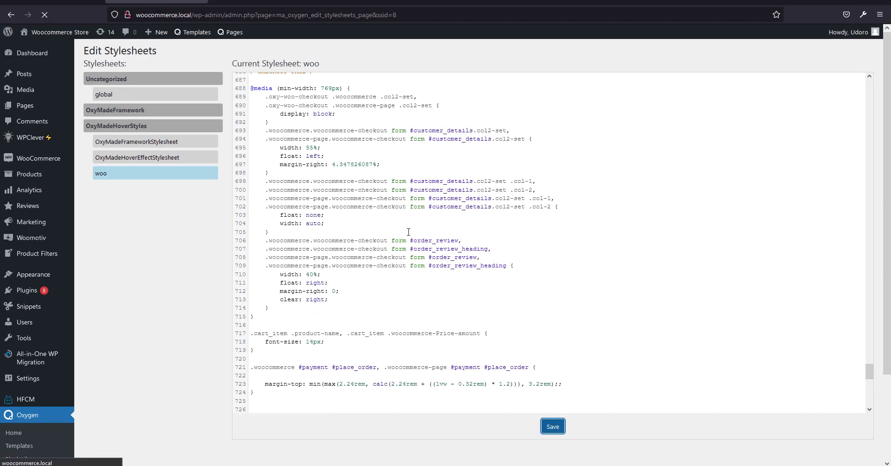
Reload the checkout page and review the layout of the billing details, order summary and payment area.
click(241, 2)
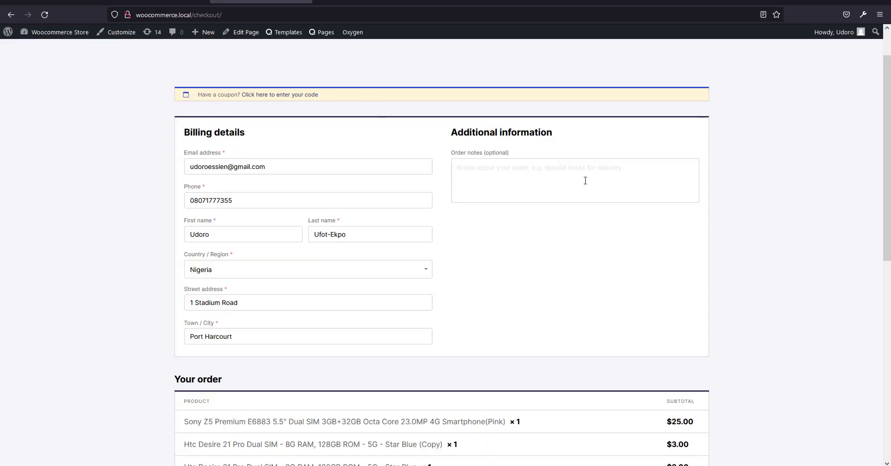
click(157, 2)
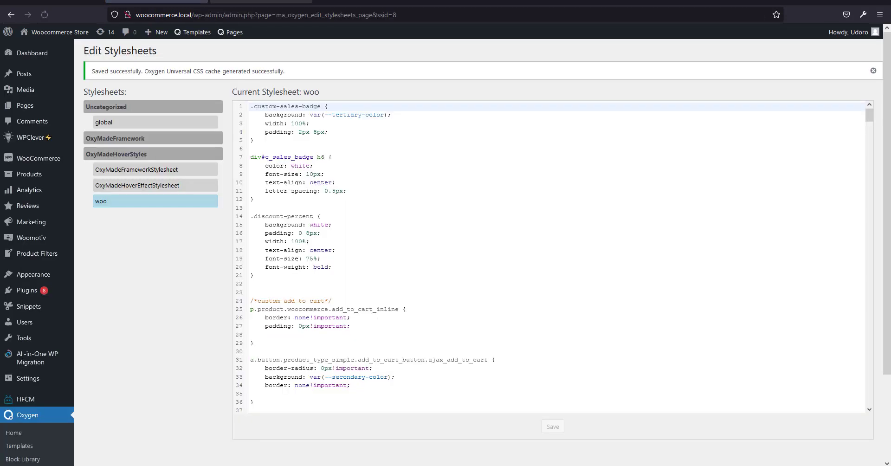
click(250, 2)
key(ctrl+r)
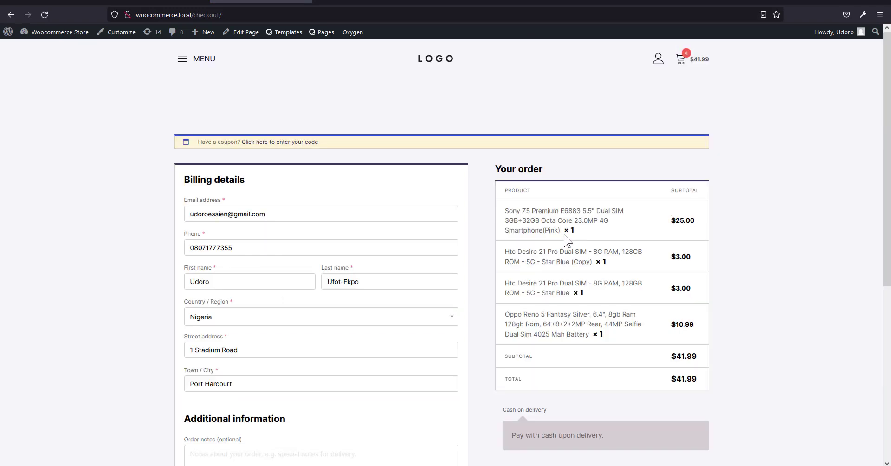
click(681, 68)
click(631, 89)
scroll(625, 316, down, 5)
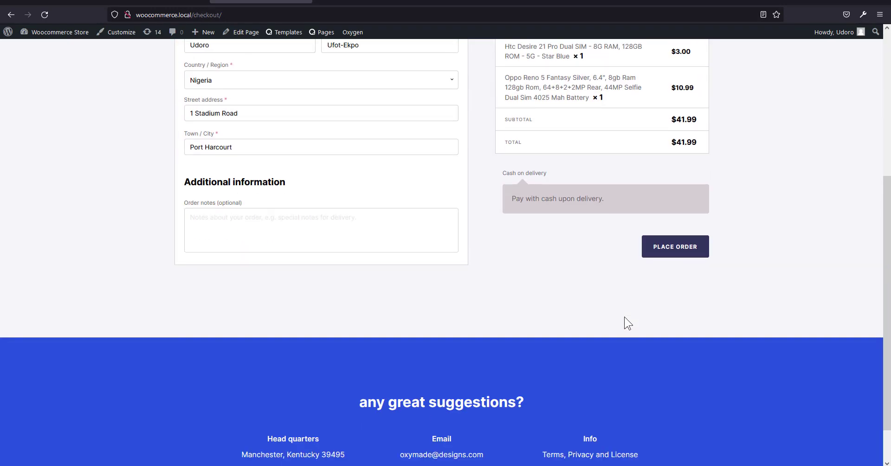
scroll(625, 317, up, 5)
scroll(530, 250, down, 3)
scroll(531, 250, up, 3)
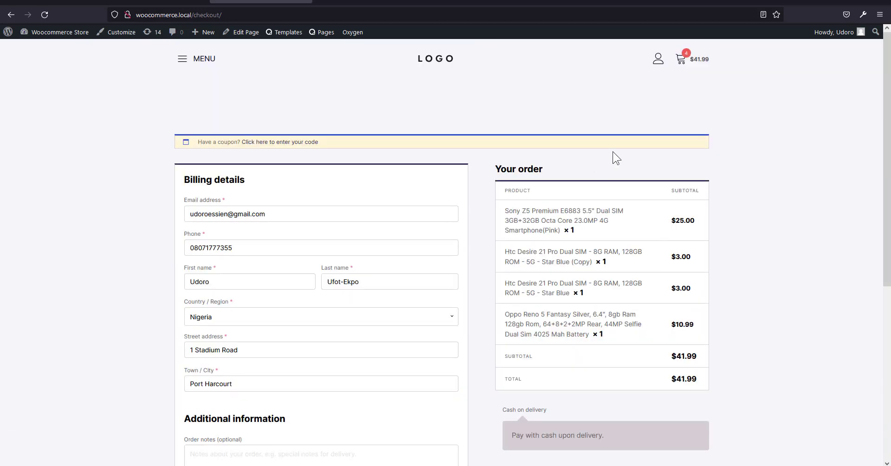
Leave the checkout page and open the store's front page at woocommerce.local.
click(437, 61)
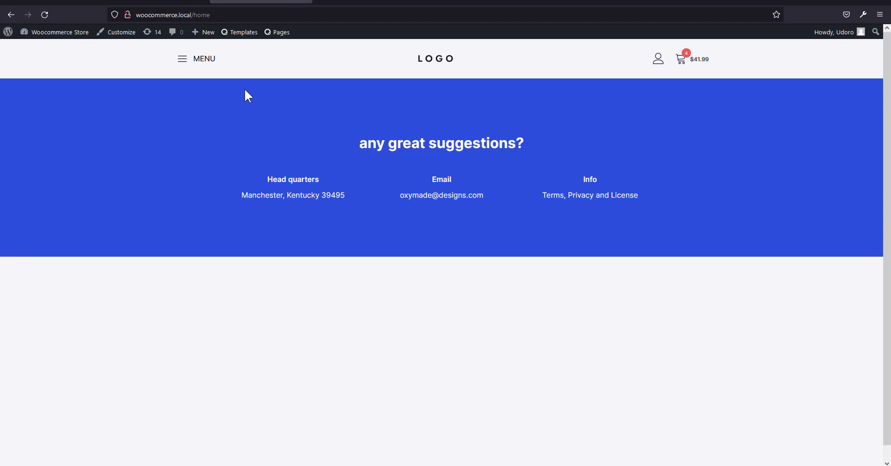
double_click(201, 15)
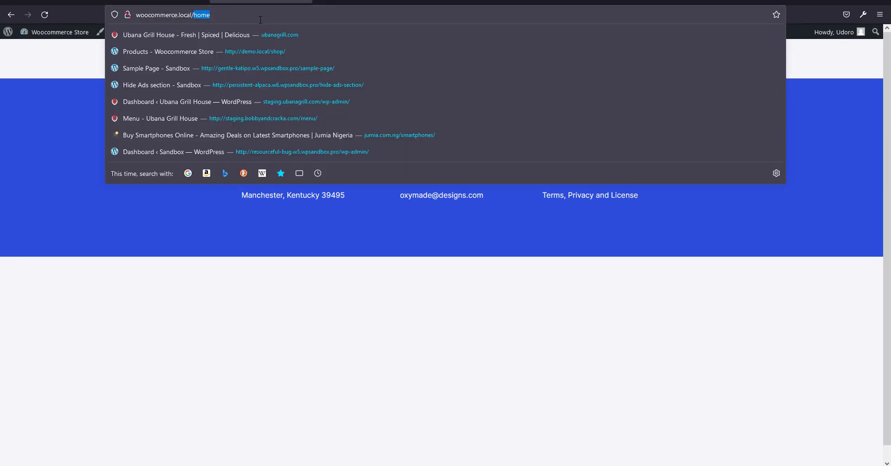
key(BackSpace)
key(Return)
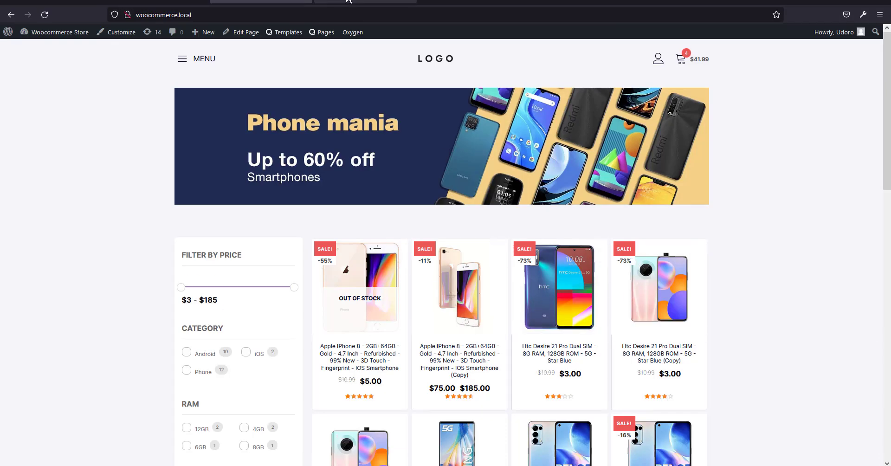
Switch to the demo store's product page and examine the header search's suggestions for IPHONE.
click(371, 2)
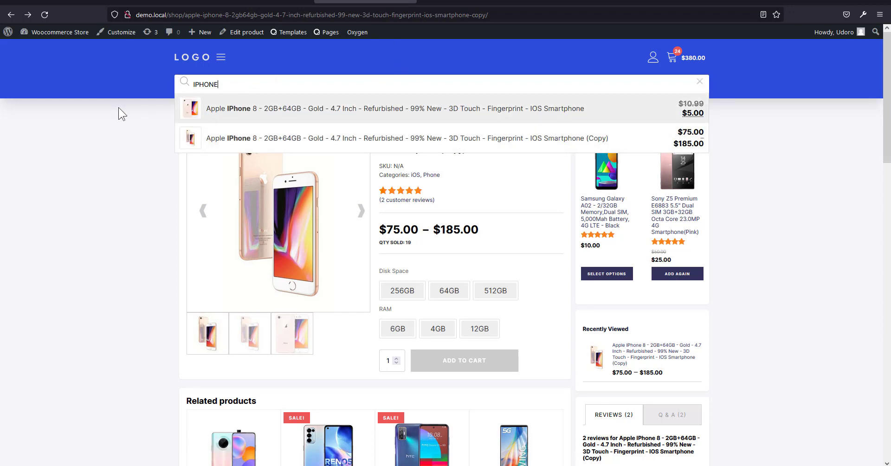
click(106, 205)
click(243, 90)
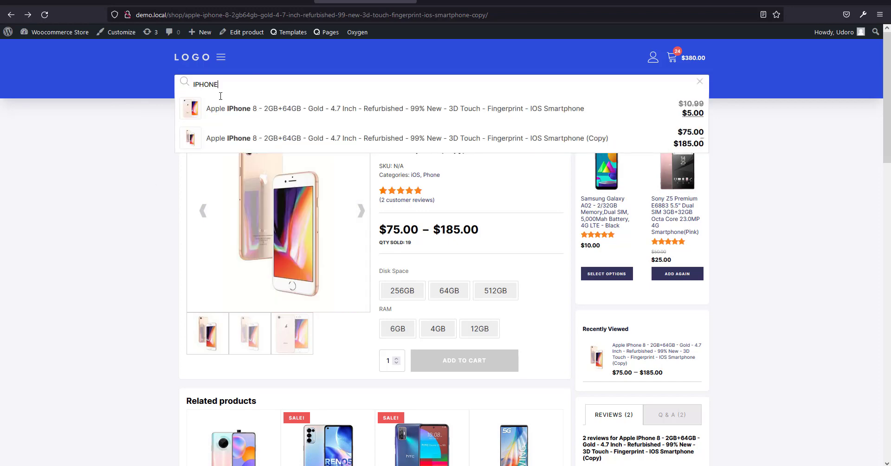
click(185, 249)
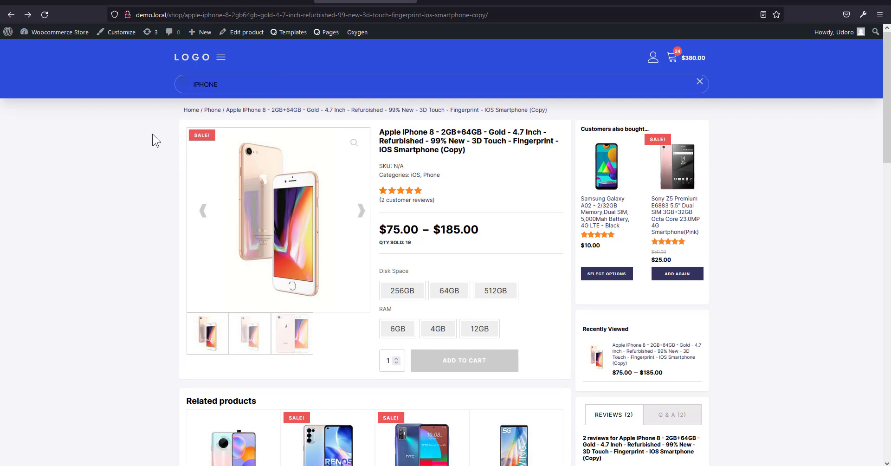
Open the demo store's home page and examine its layout and header search bar.
click(191, 110)
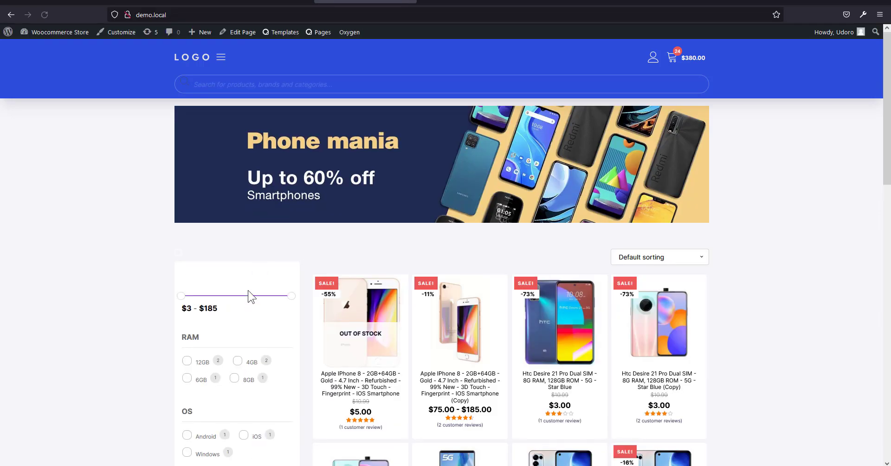
scroll(247, 295, down, 10)
scroll(247, 295, up, 10)
scroll(246, 301, up, 1)
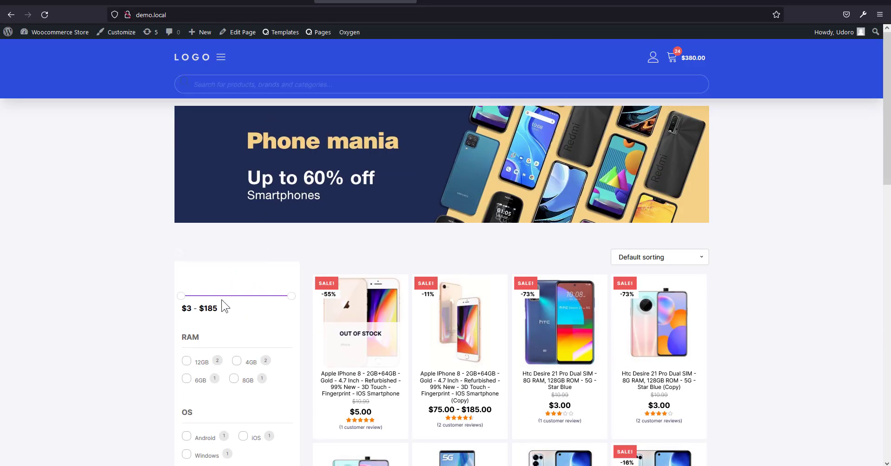
click(308, 82)
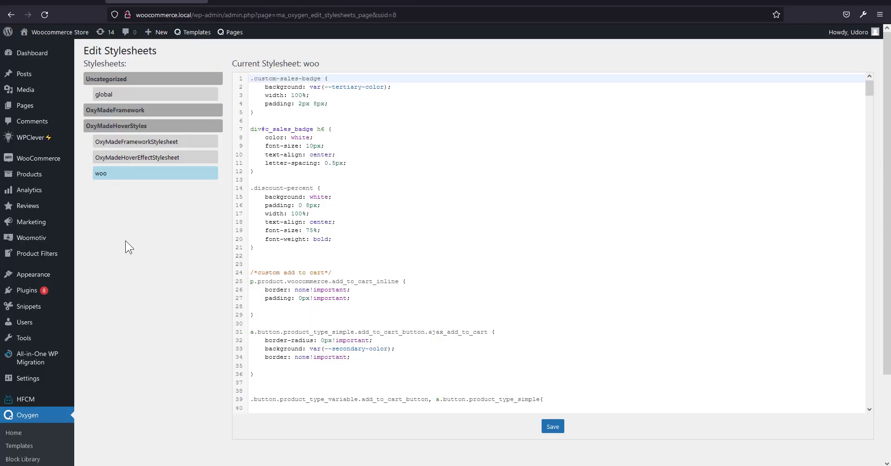
Return to the WooCommerce store's admin and activate the FiboSearch - AJAX Search for WooCommerce plugin.
click(28, 296)
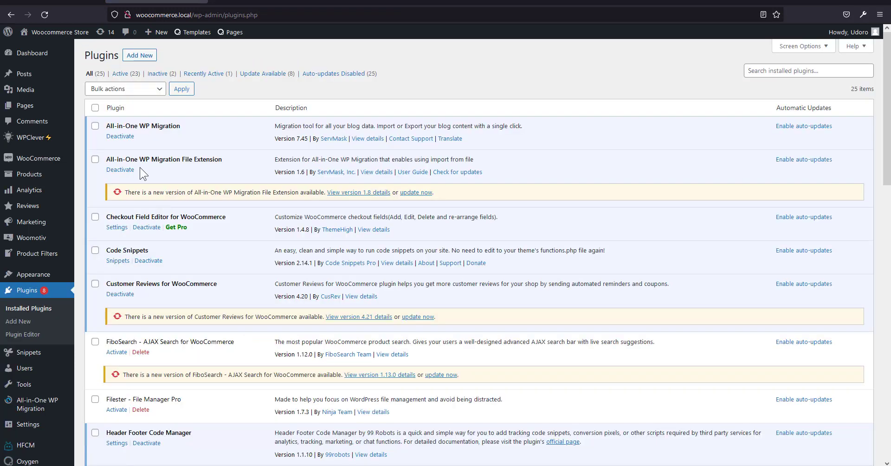
scroll(159, 192, down, 3)
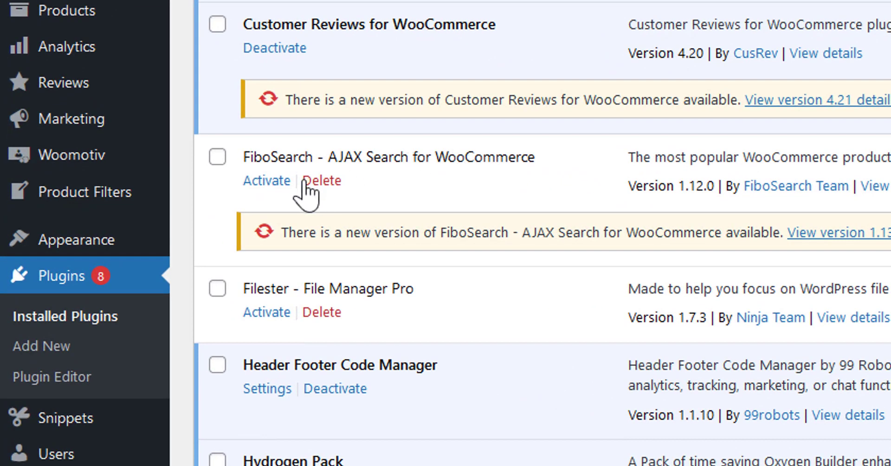
click(280, 181)
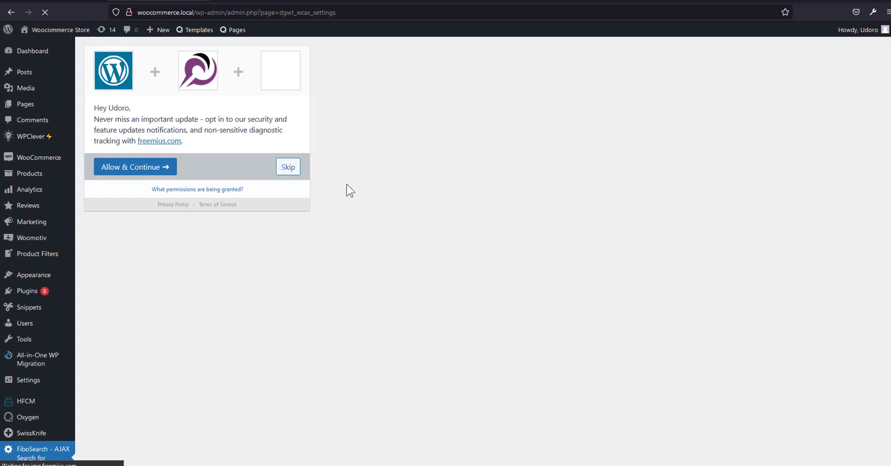
Skip the FiboSearch notifications opt-in and review the shortcode, widget and PHP ways of displaying the search bar in the theme.
click(288, 169)
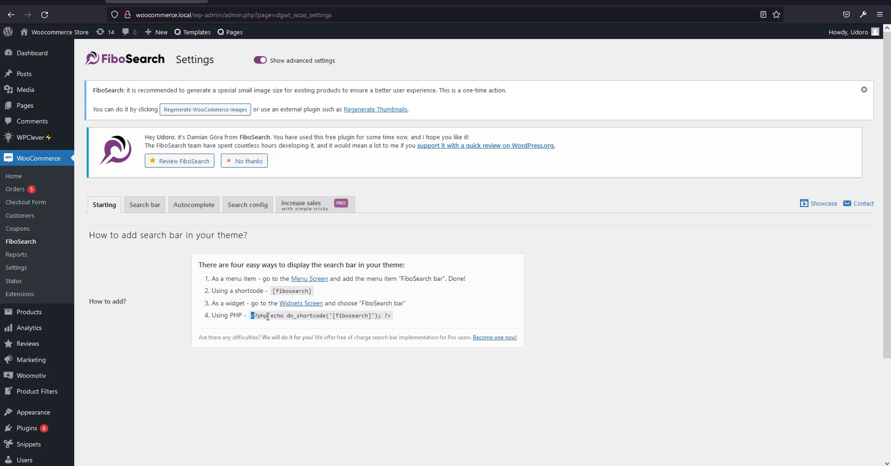
drag(268, 316, 388, 317)
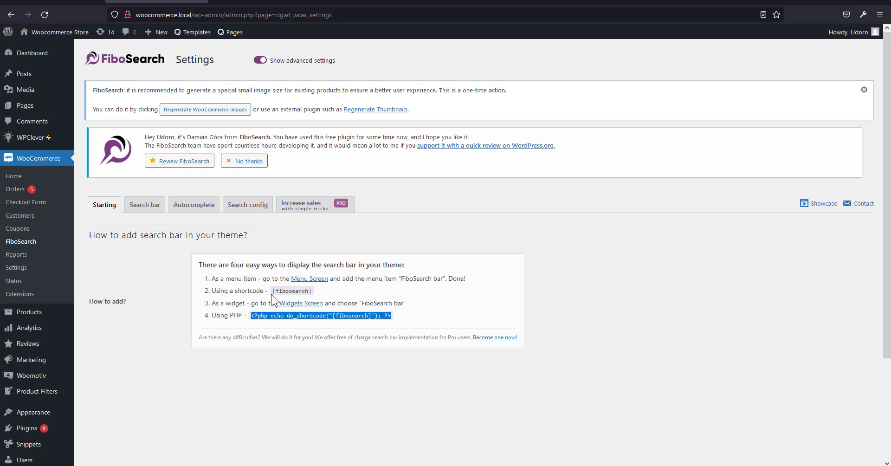
drag(272, 291, 312, 291)
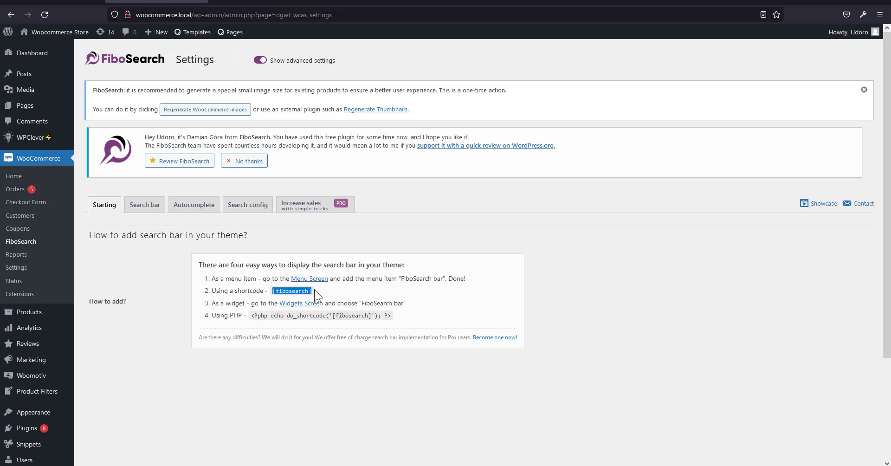
drag(277, 316, 328, 321)
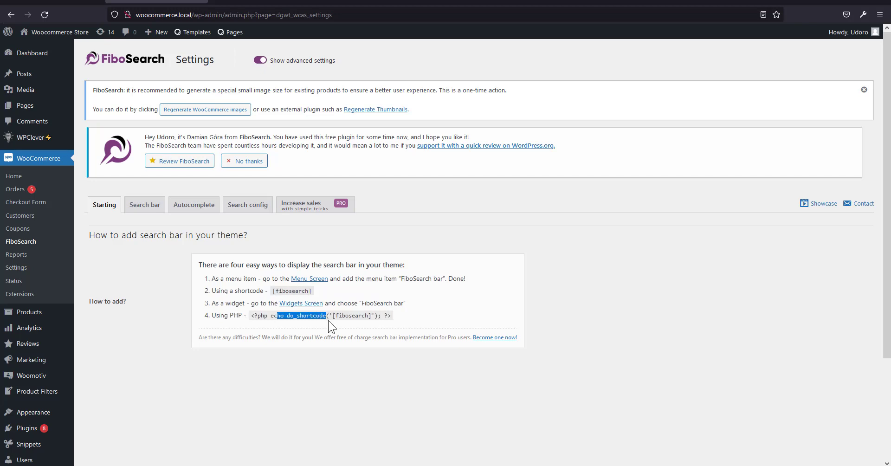
click(361, 319)
drag(361, 303, 404, 299)
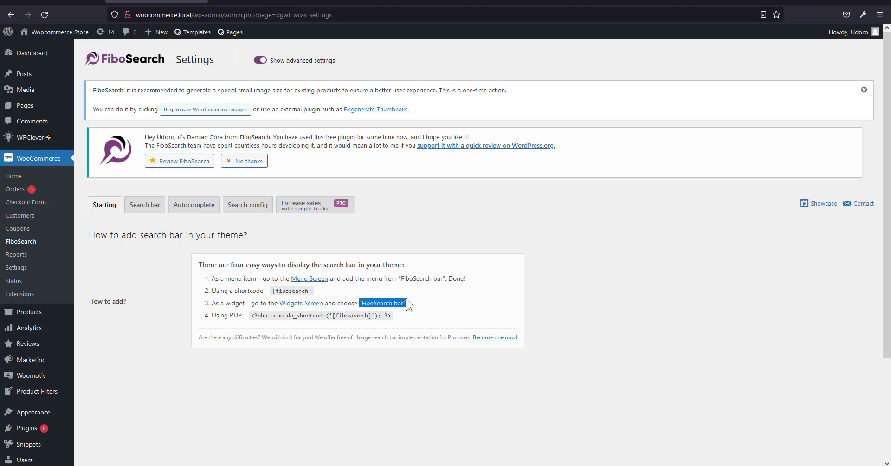
Open the Main Template for editing with Oxygen from the store's list of Oxygen templates.
click(259, 2)
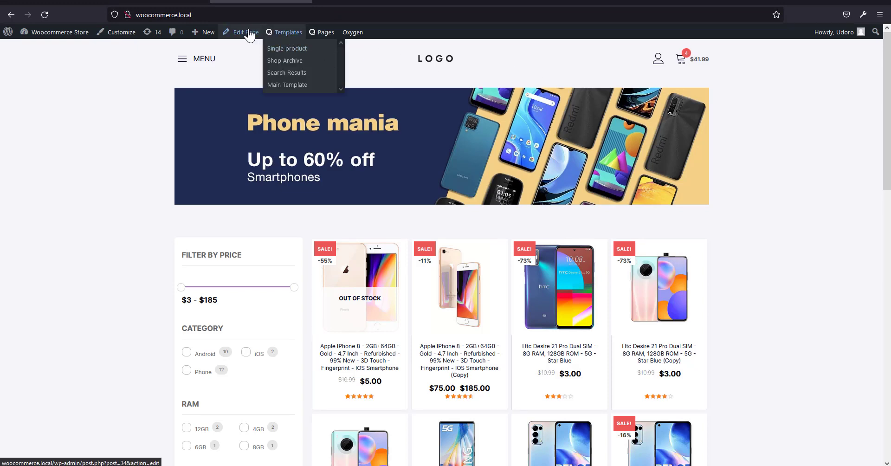
key(ctrl+Tab)
key(ctrl+Tab)
key(ctrl+Tab)
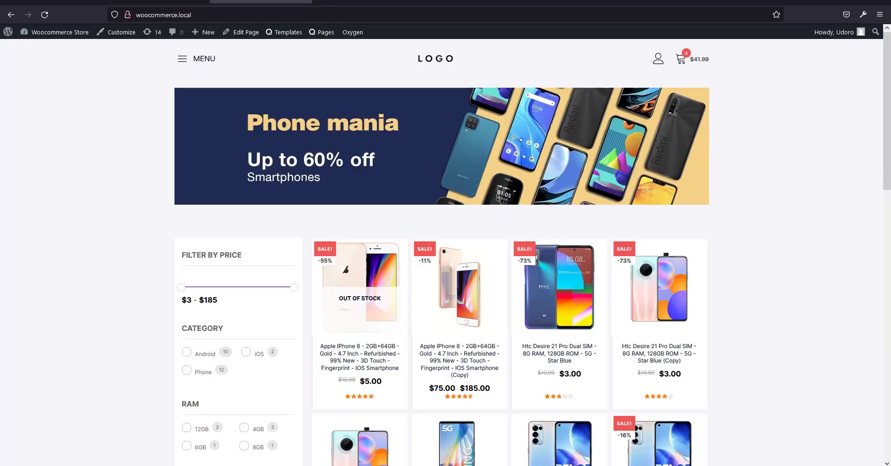
mouse_move(292, 33)
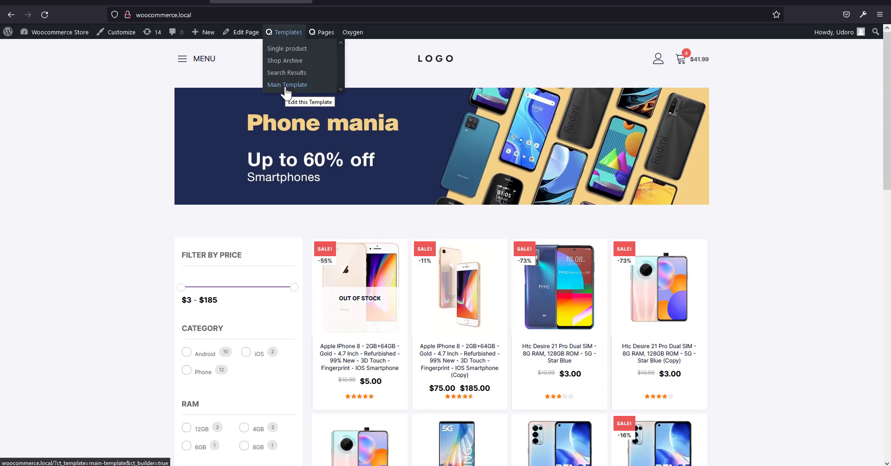
key(ctrl+shift+Tab)
key(ctrl+shift+Tab)
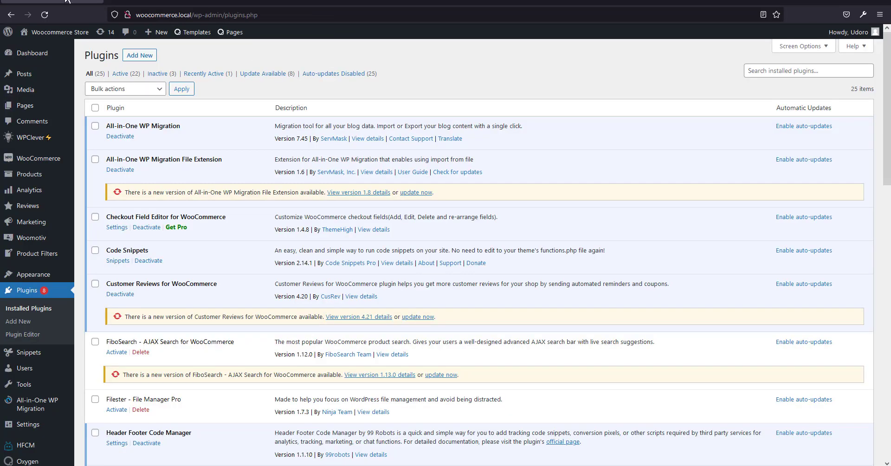
mouse_move(185, 32)
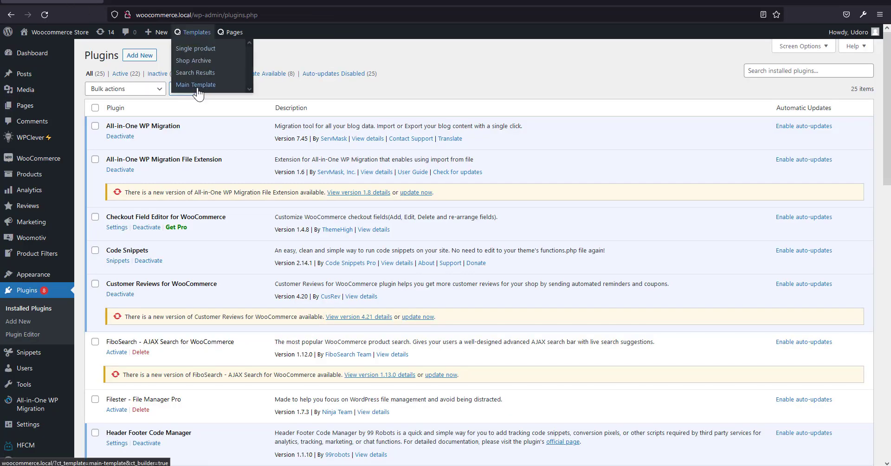
scroll(24, 433, down, 5)
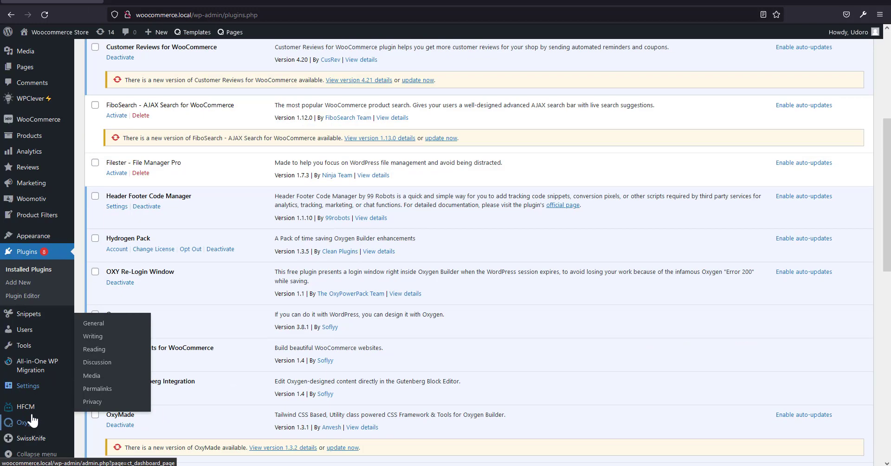
mouse_move(29, 430)
click(97, 361)
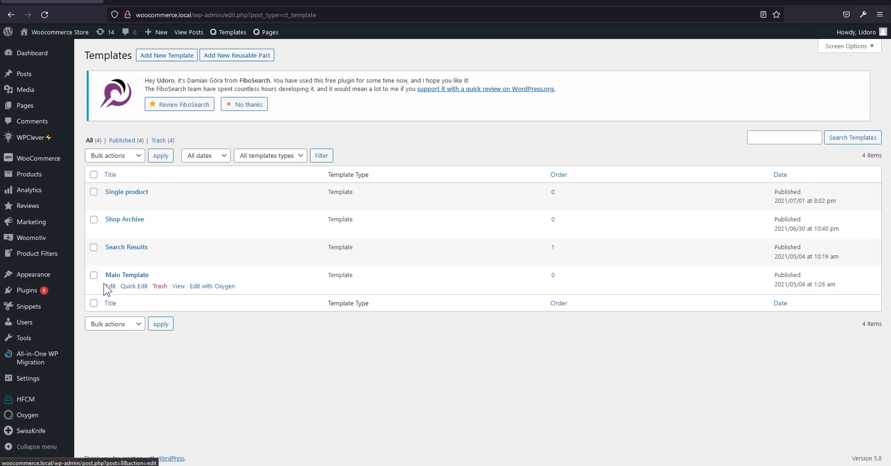
click(214, 287)
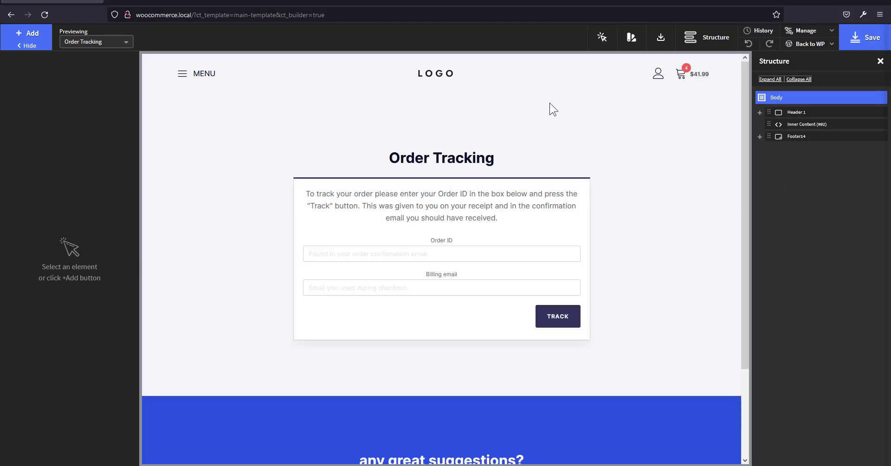
Add another row to the Header element inside Header 1.
click(790, 113)
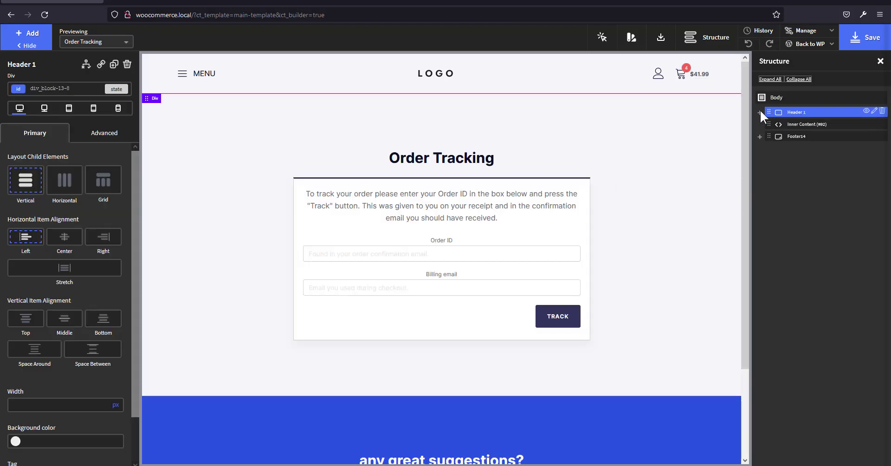
click(760, 112)
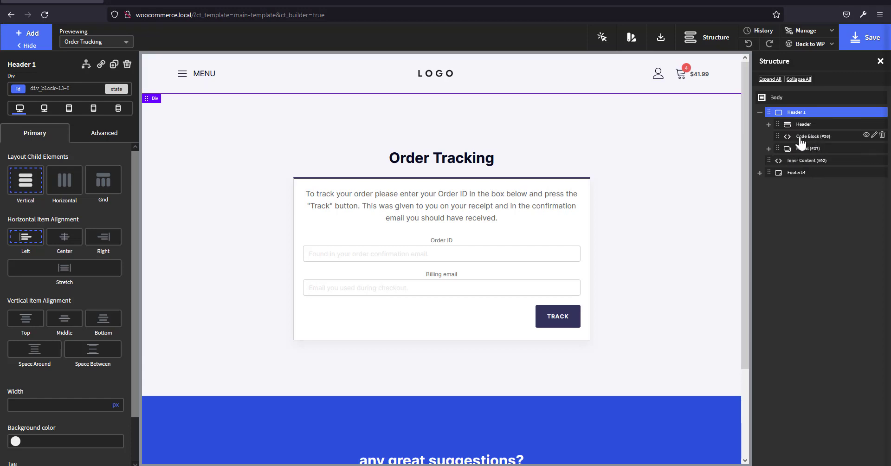
click(808, 139)
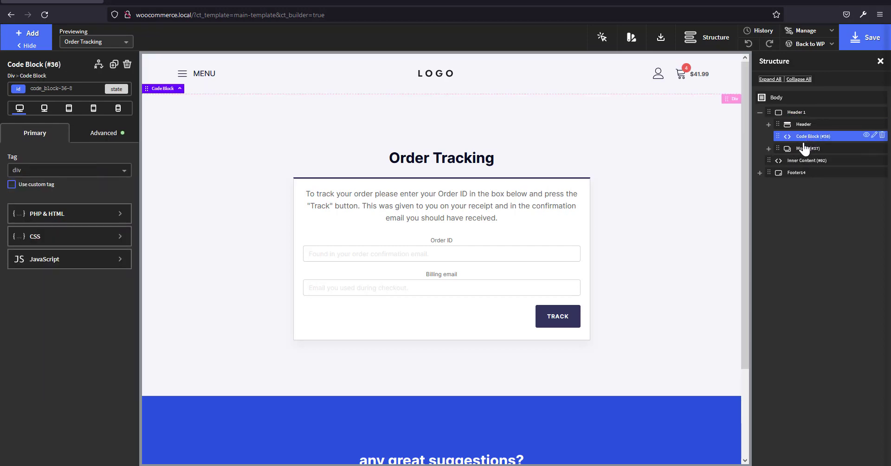
click(768, 124)
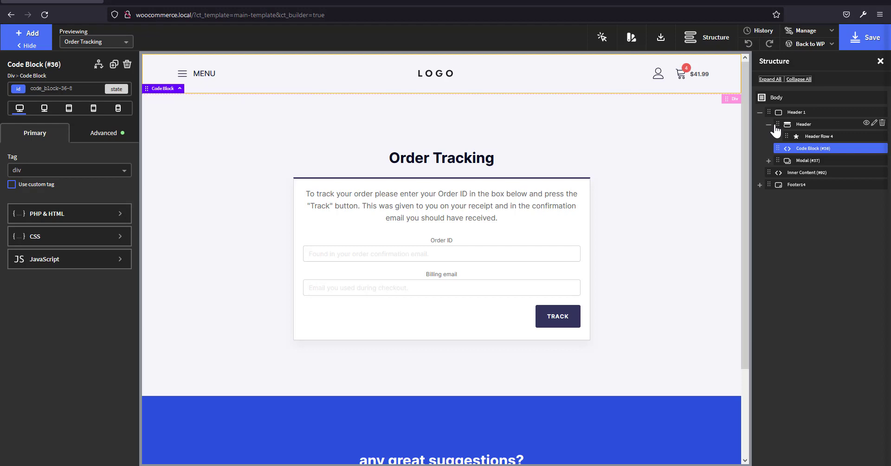
click(781, 138)
click(778, 137)
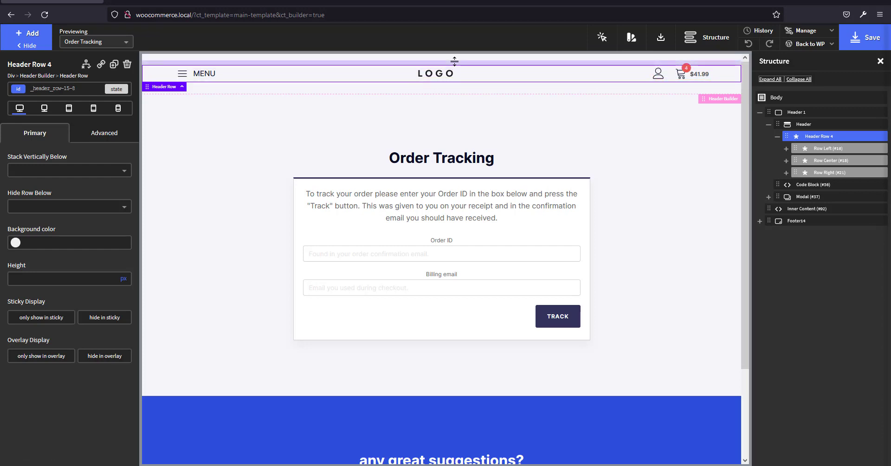
click(778, 136)
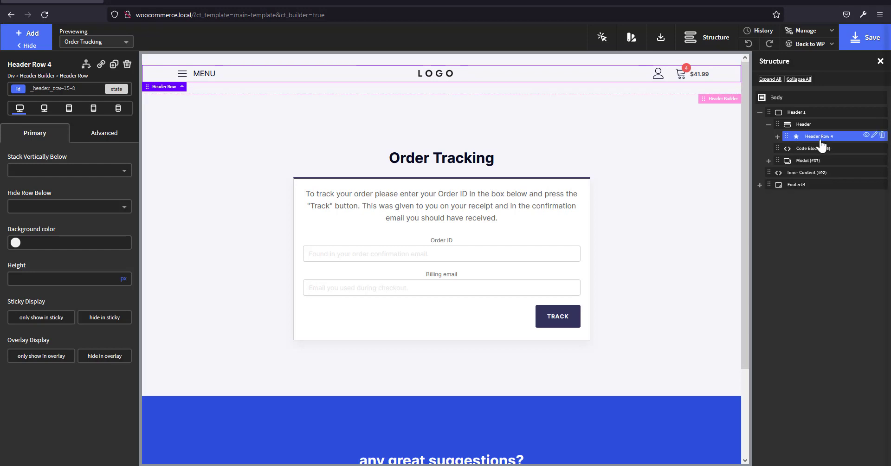
click(805, 124)
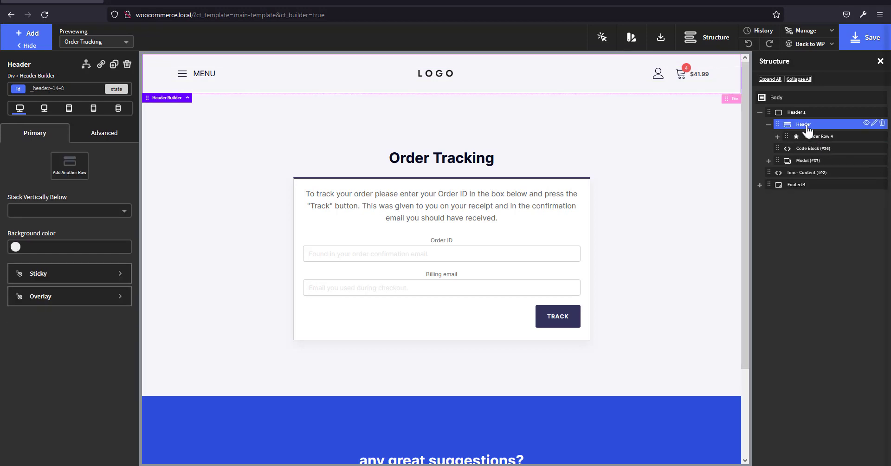
click(74, 174)
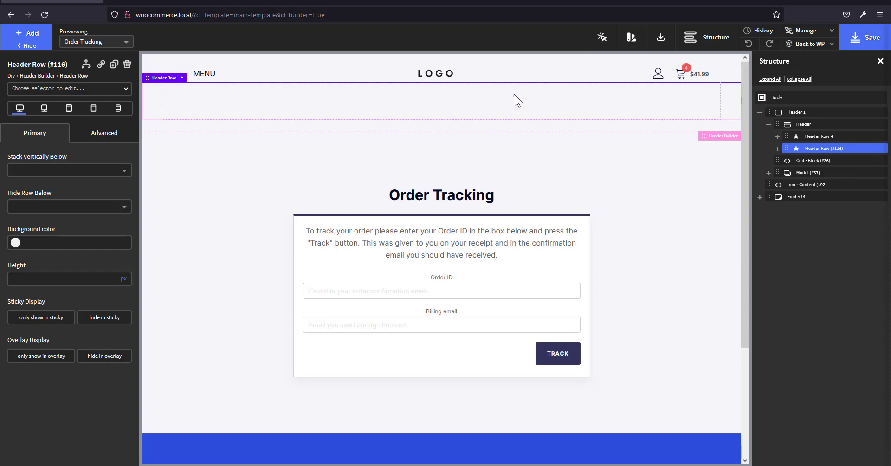
Set the new header row's height to 50 px.
click(92, 135)
click(67, 184)
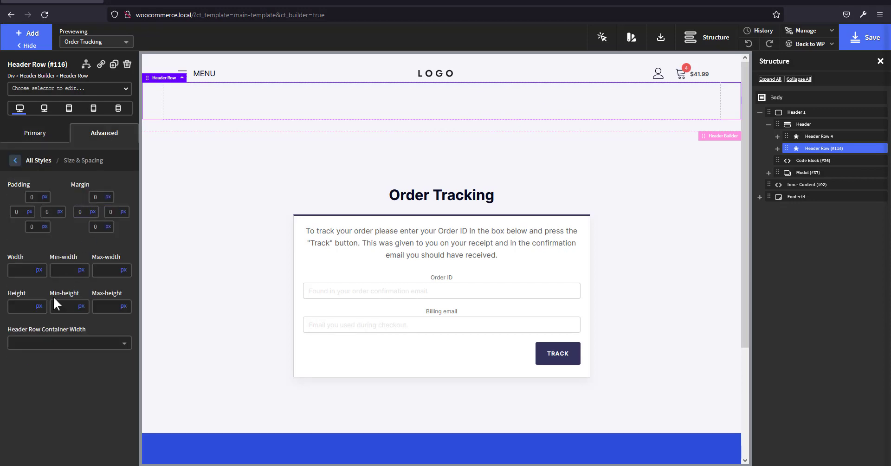
click(26, 307)
text(50)
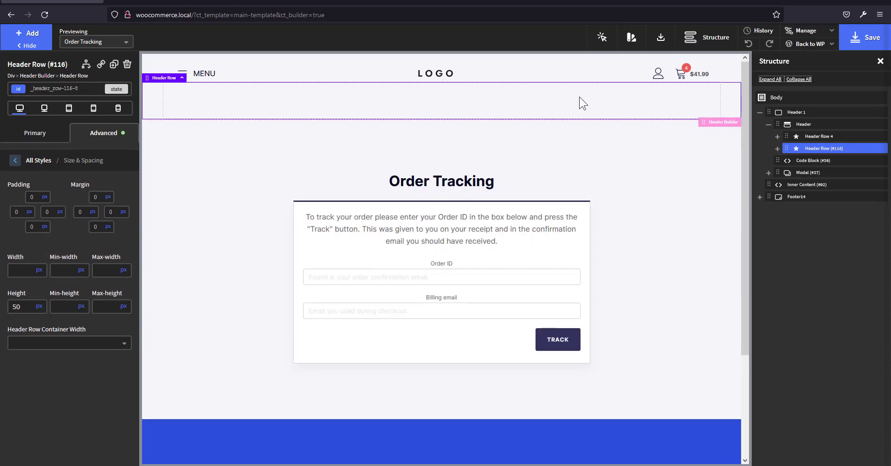
Insert the FiboSearch bar WordPress widget into the new header row.
click(777, 149)
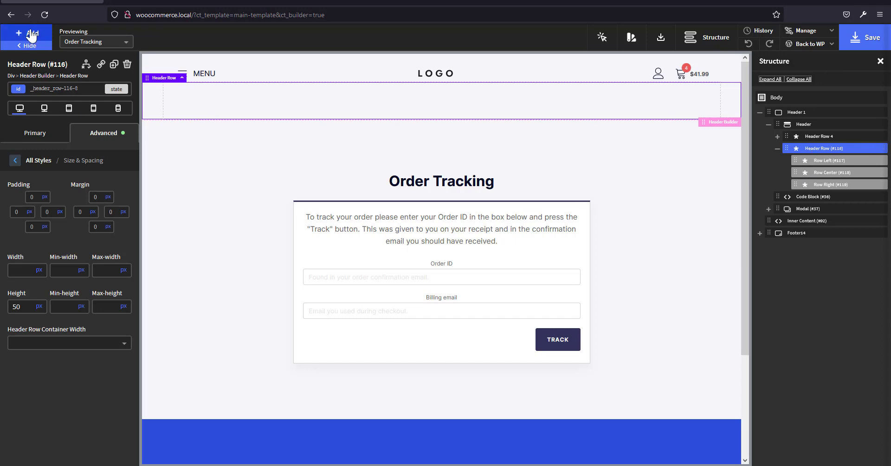
click(32, 33)
click(83, 375)
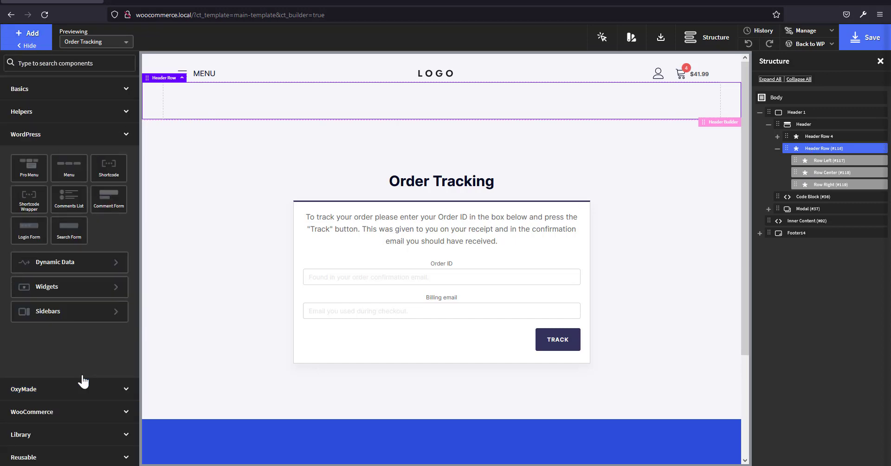
click(88, 288)
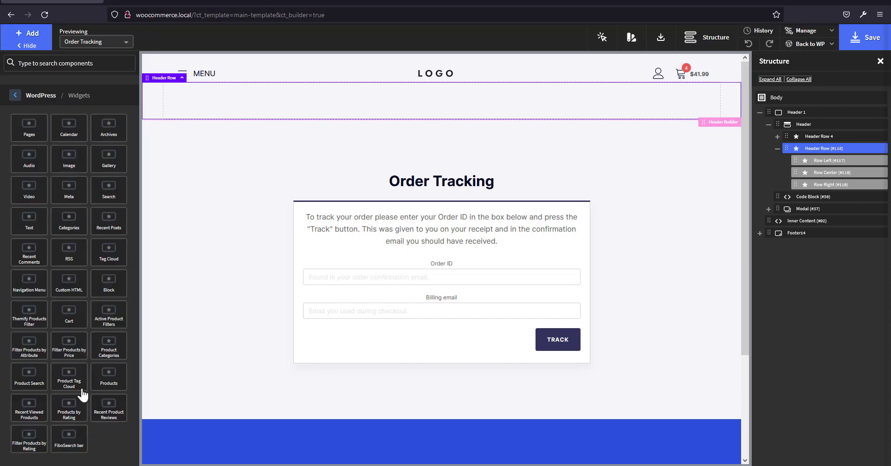
click(74, 446)
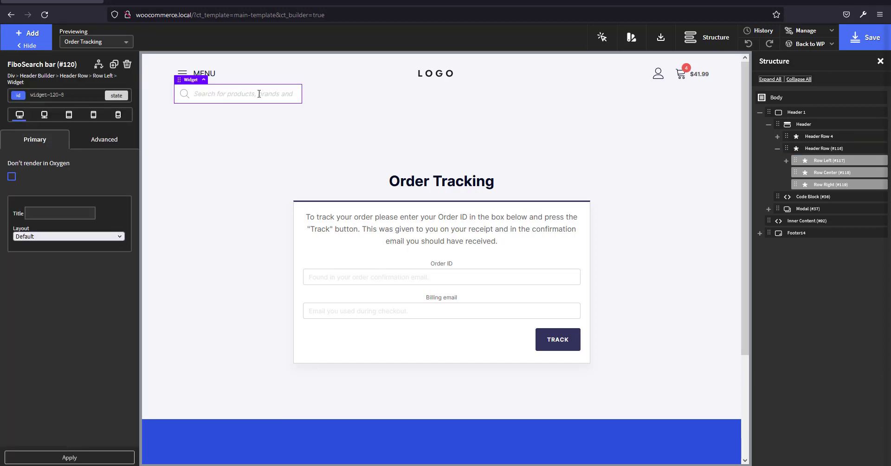
Assign the w-full class to the FiboSearch bar widget.
click(116, 147)
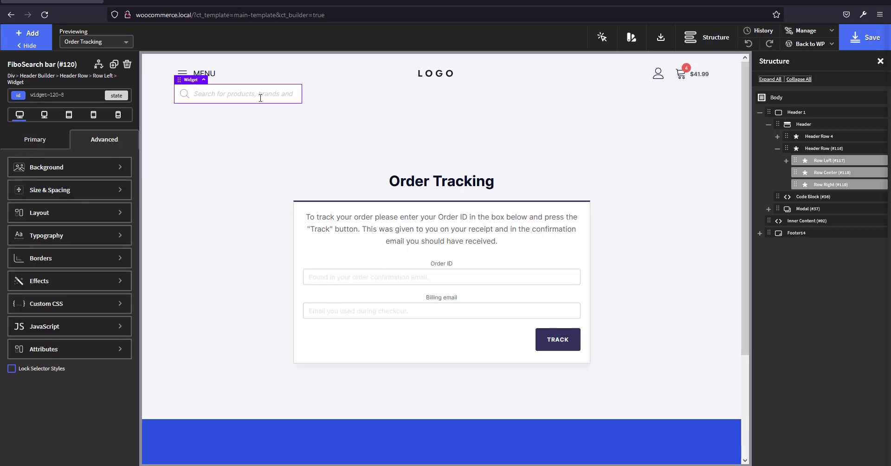
click(71, 96)
text(W)
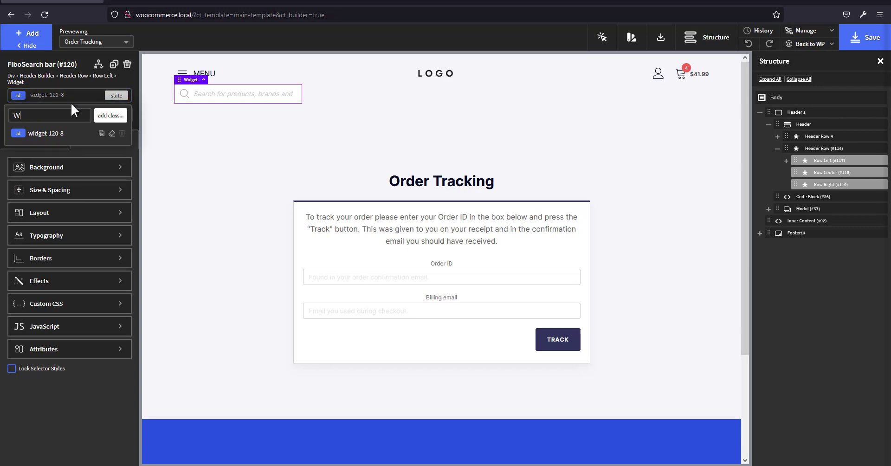
key(BackSpace)
text(w)
click(73, 152)
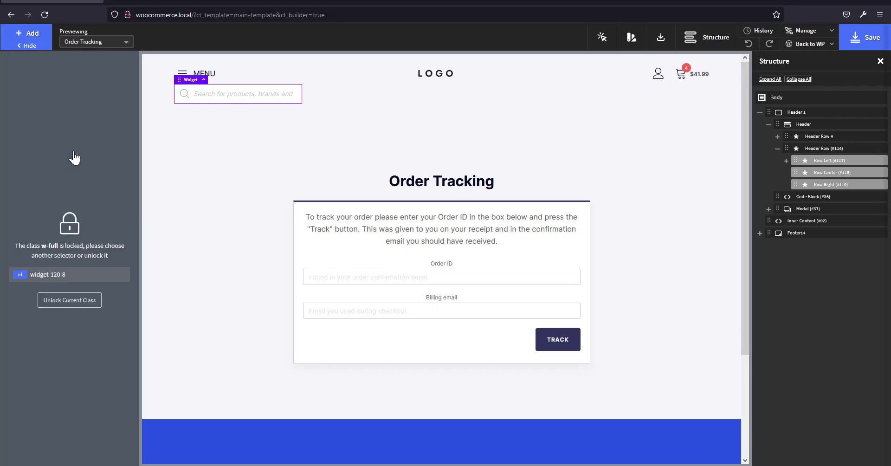
Move the FiboSearch bar from Row Left to Row Center of the new header row.
click(786, 160)
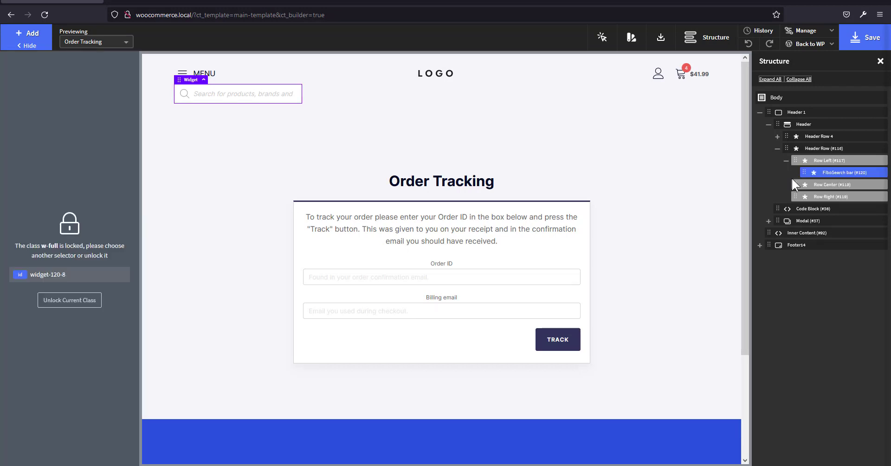
mouse_move(804, 185)
mouse_down()
mouse_move(819, 179)
mouse_move(815, 188)
mouse_move(813, 176)
mouse_up()
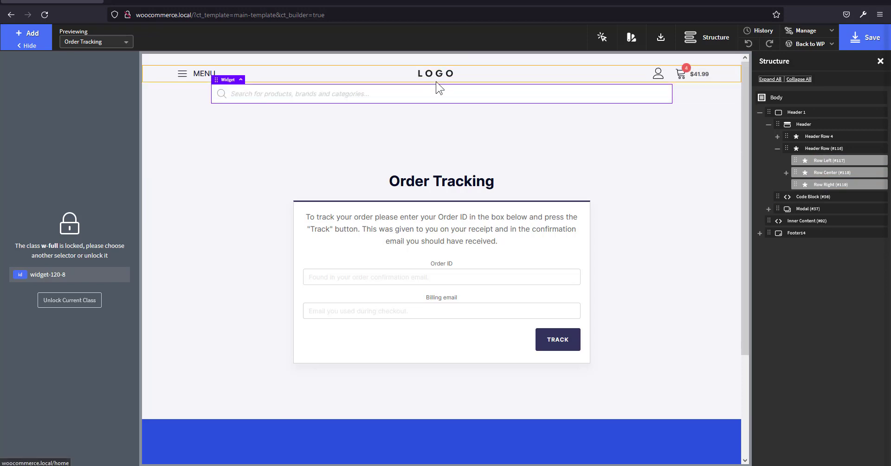
click(786, 173)
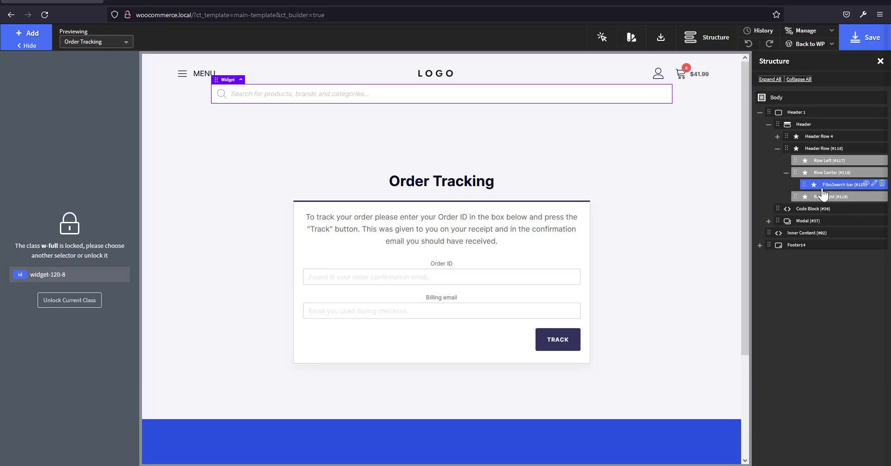
Select the FiboSearch bar's ID widget-120-8 for styling instead of the locked w-full class.
click(65, 278)
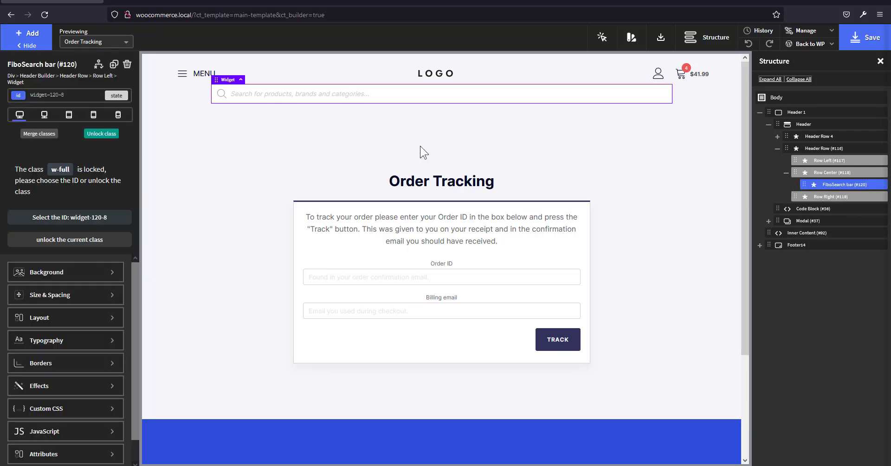
click(71, 95)
text(mt)
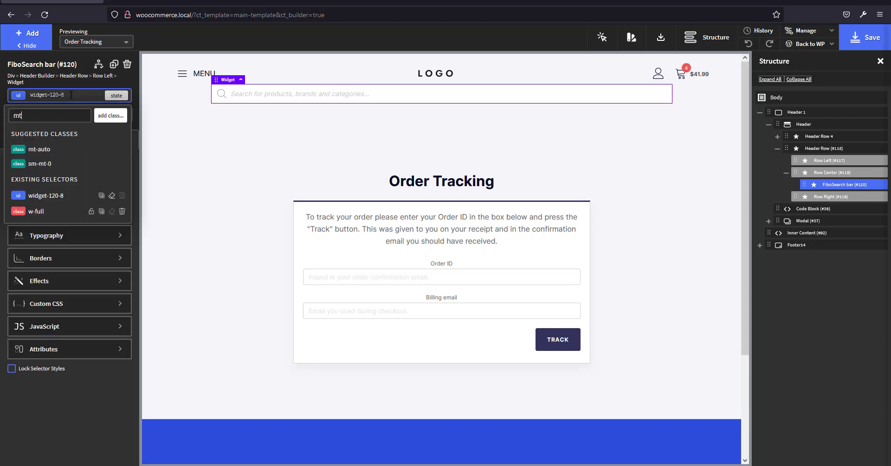
key(BackSpace)
key(BackSpace)
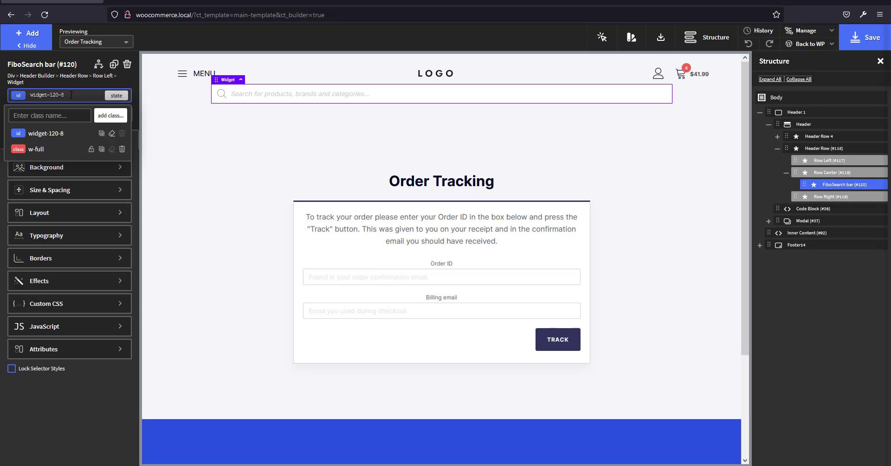
click(79, 374)
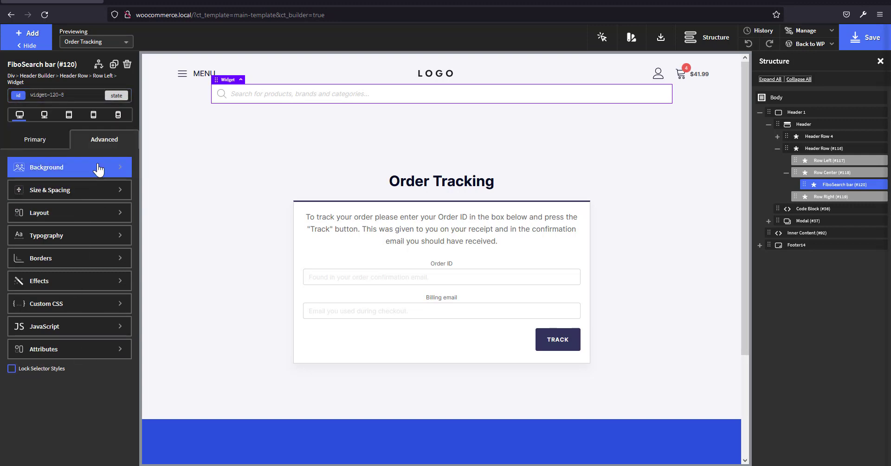
Set the top margin of the FiboSearch bar to 24 px.
click(100, 190)
click(99, 203)
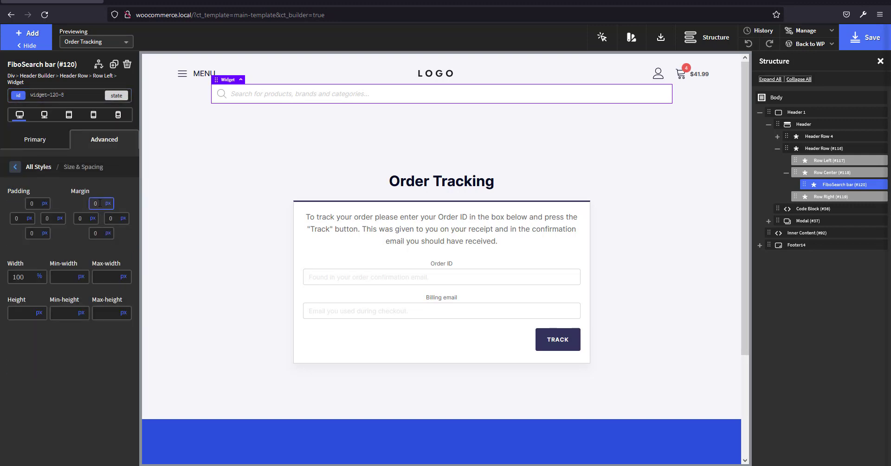
text(24)
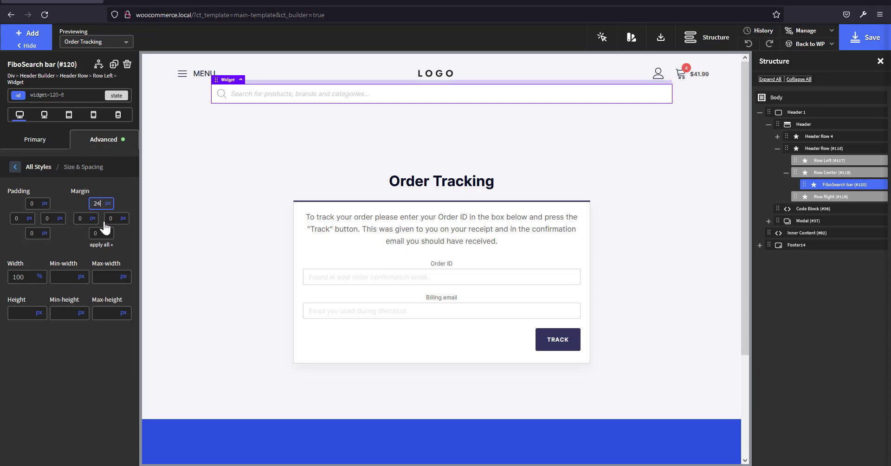
click(121, 172)
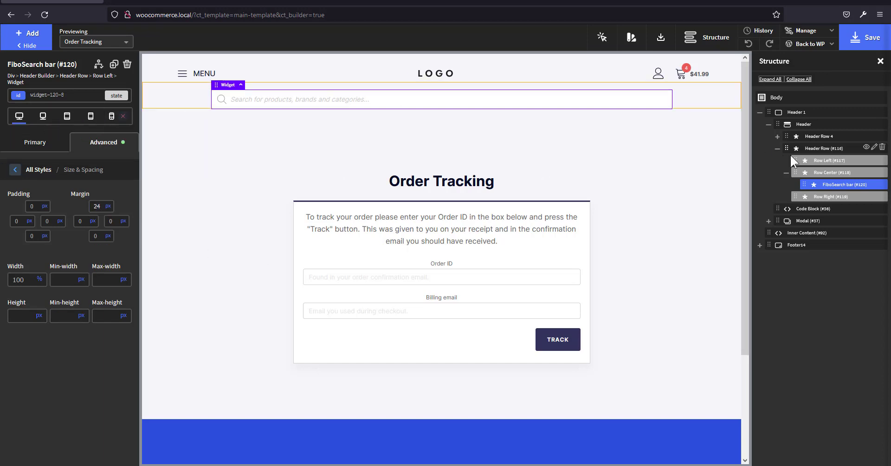
Set the FiboSearch bar widget's layout to Search bar only, apply it and save the template.
click(45, 152)
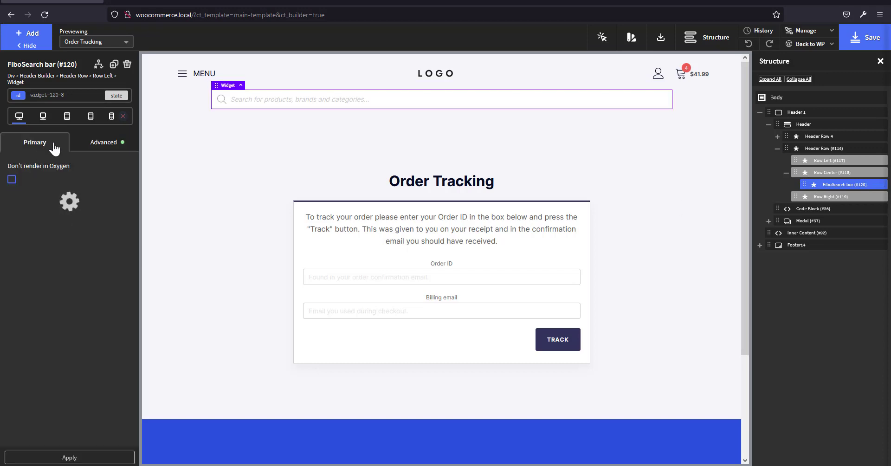
click(70, 239)
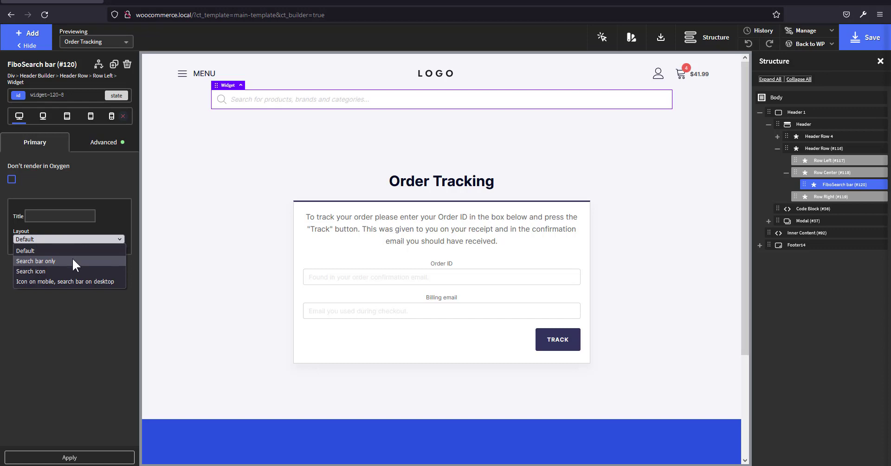
click(73, 261)
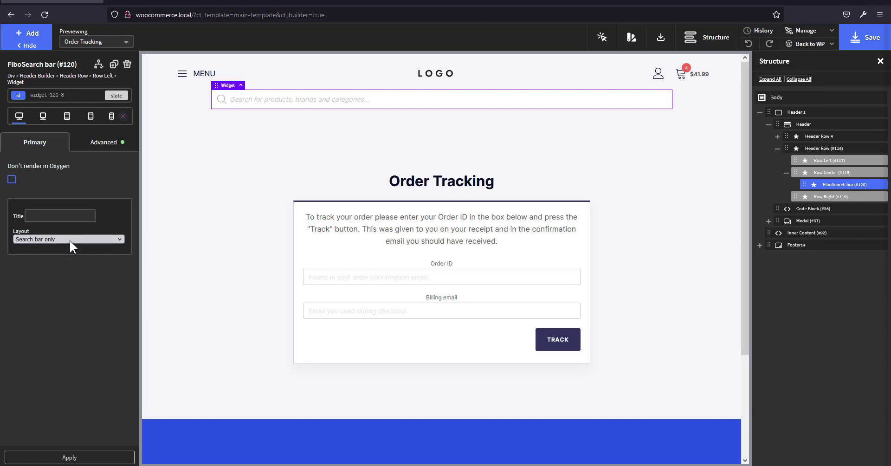
click(69, 240)
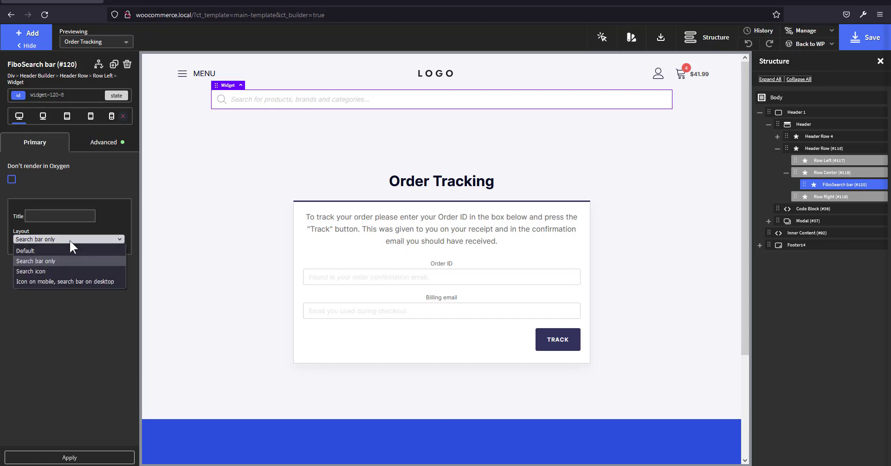
click(53, 262)
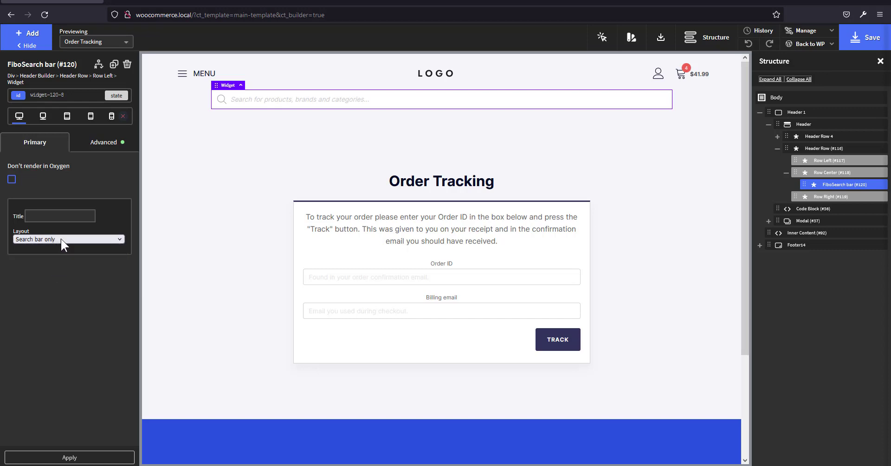
click(70, 458)
click(104, 142)
click(859, 41)
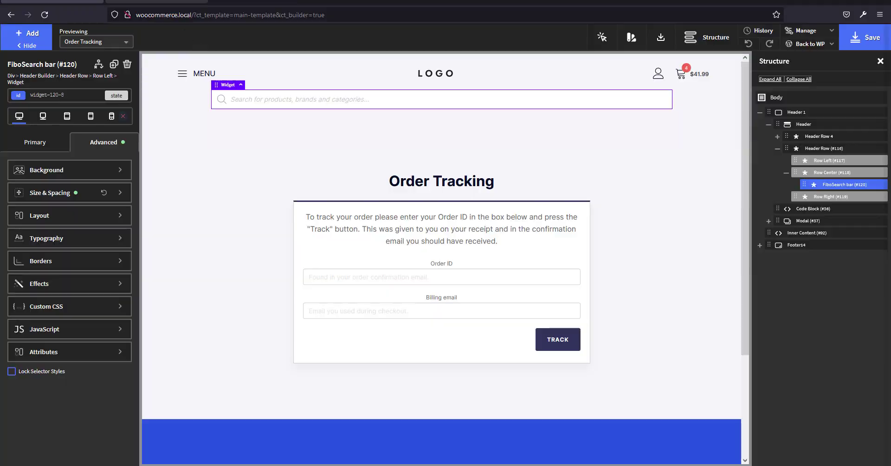
Reload the storefront home page and test the header search bar with the query "android".
click(186, 1)
click(278, 1)
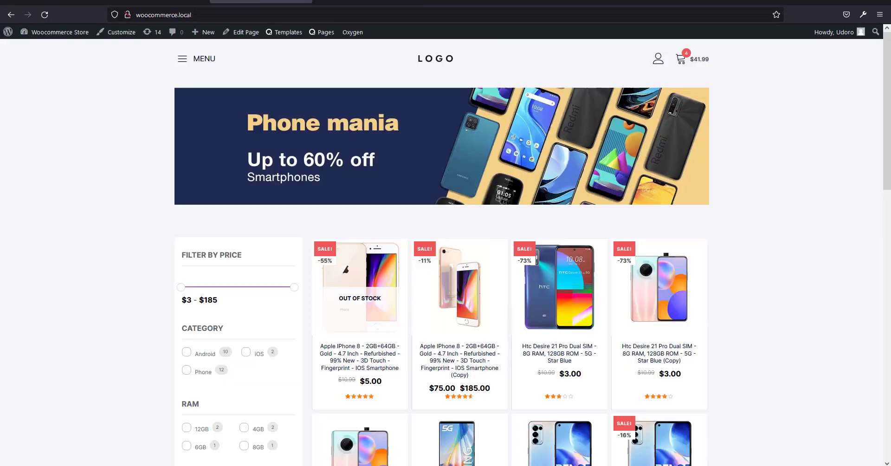
click(514, 313)
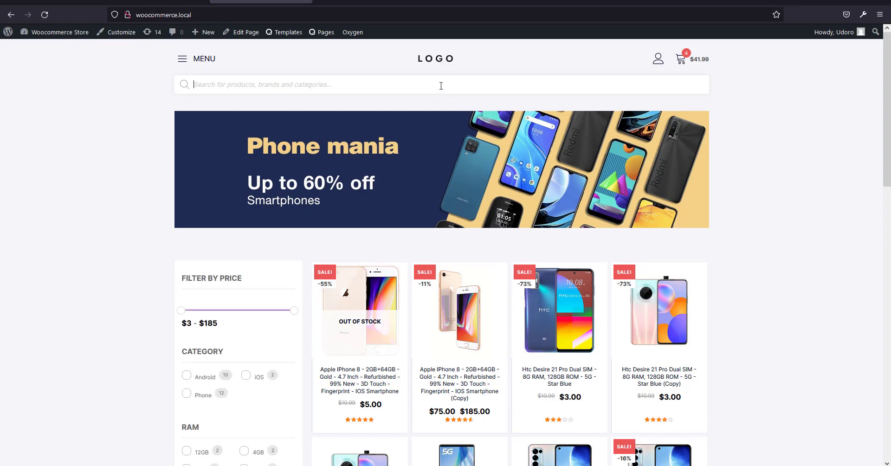
text(android)
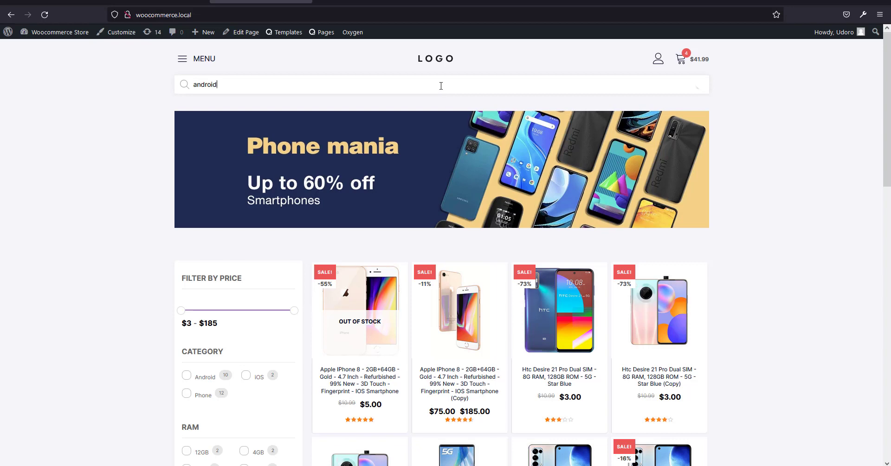
scroll(312, 189, down, 3)
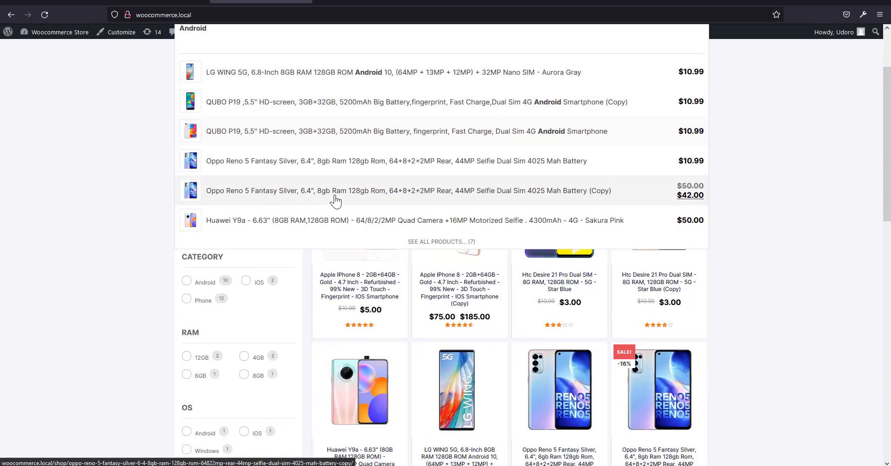
scroll(334, 199, up, 3)
click(773, 146)
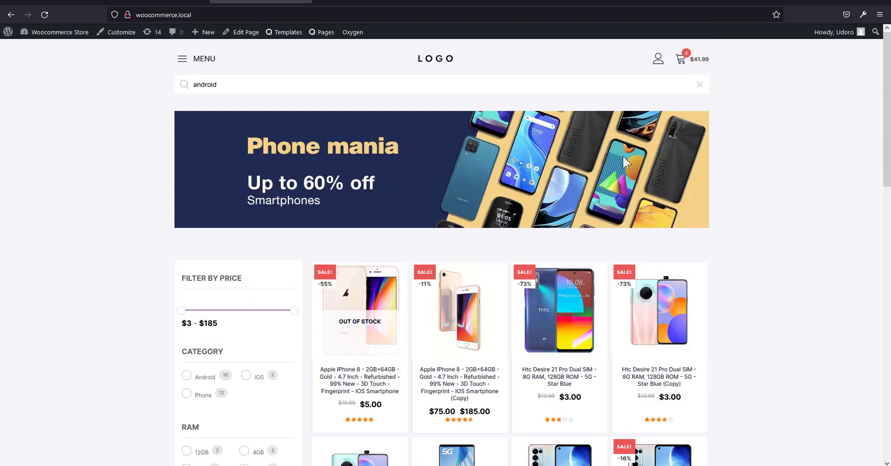
Preview the storefront in responsive design mode as a portrait iPad and as iPhone 6/7/8 iOS 11.
key(F12)
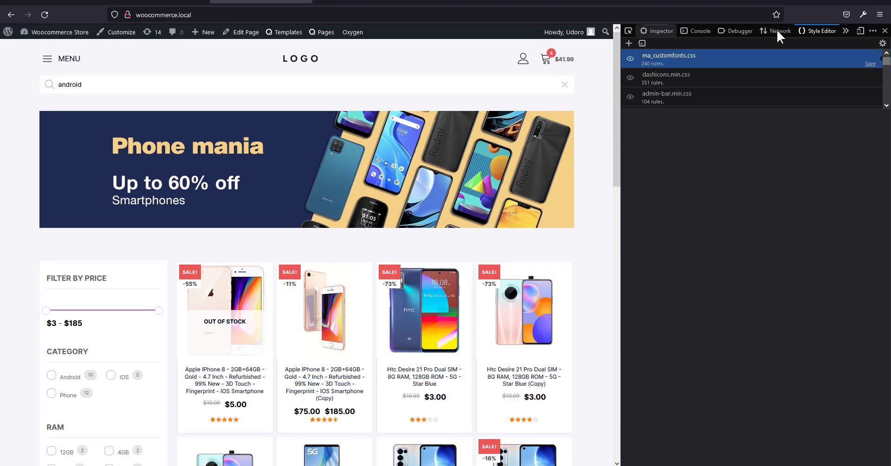
click(860, 30)
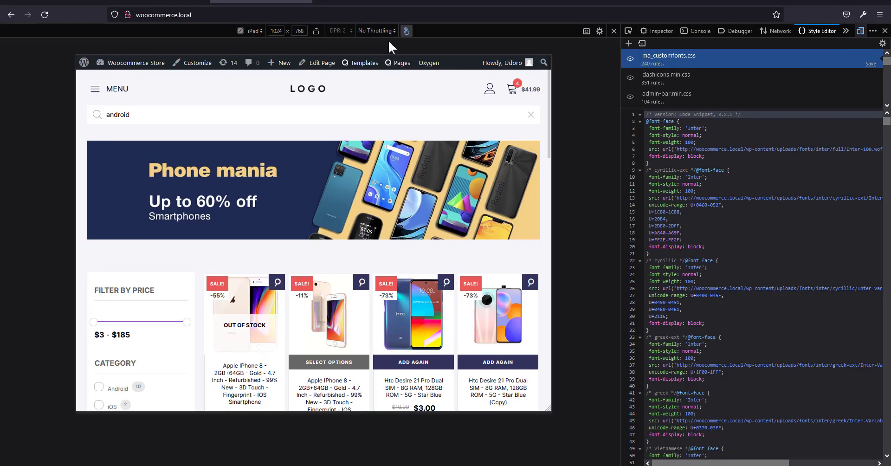
click(316, 32)
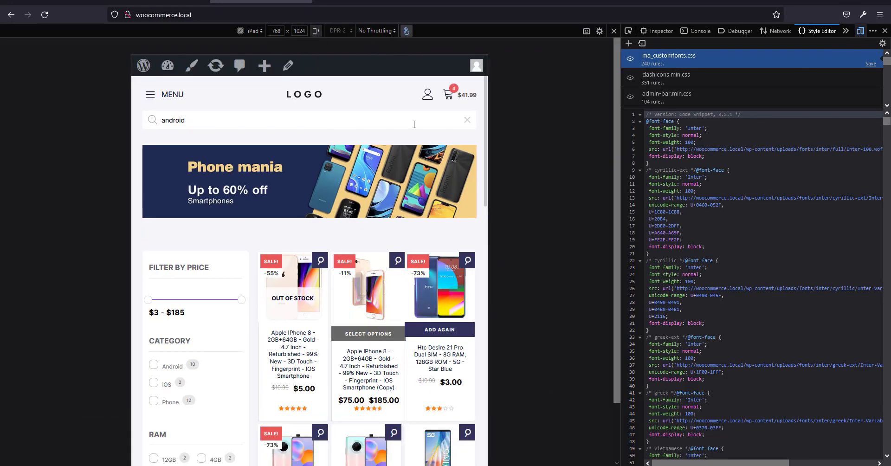
click(256, 31)
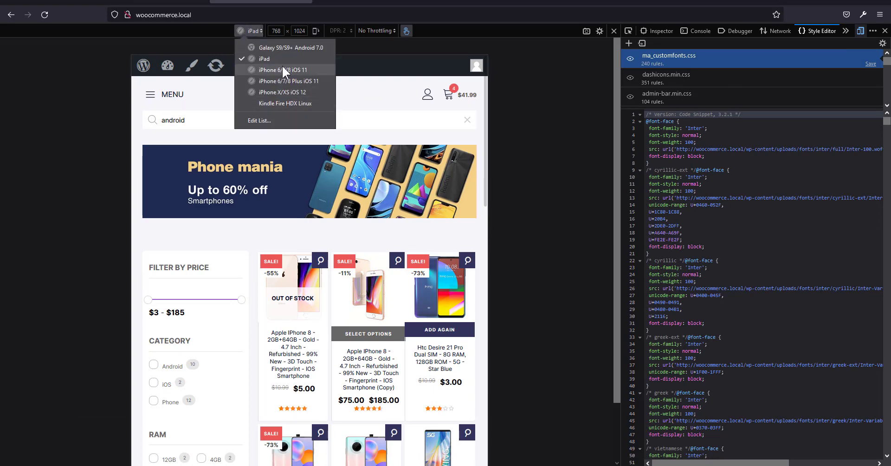
click(295, 70)
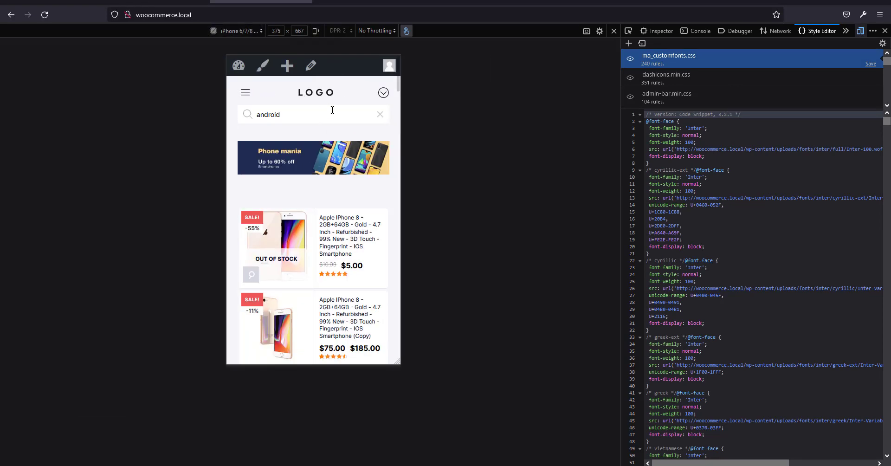
Review the "android" results in the phone preview, clear them, test the query "ios" and clear the search bar again.
scroll(366, 167, down, 5)
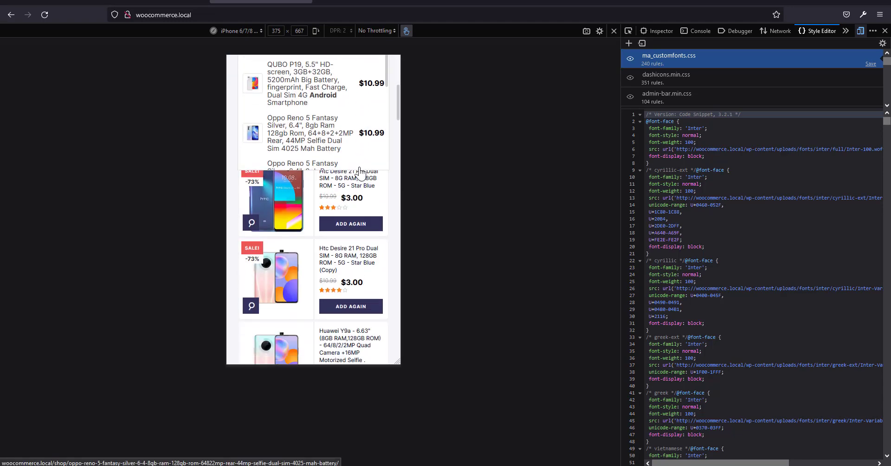
scroll(366, 167, up, 5)
click(380, 114)
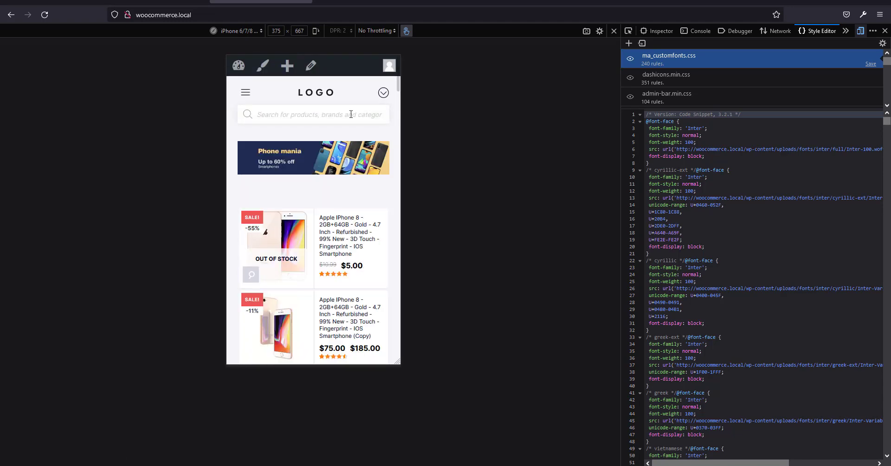
text(ios)
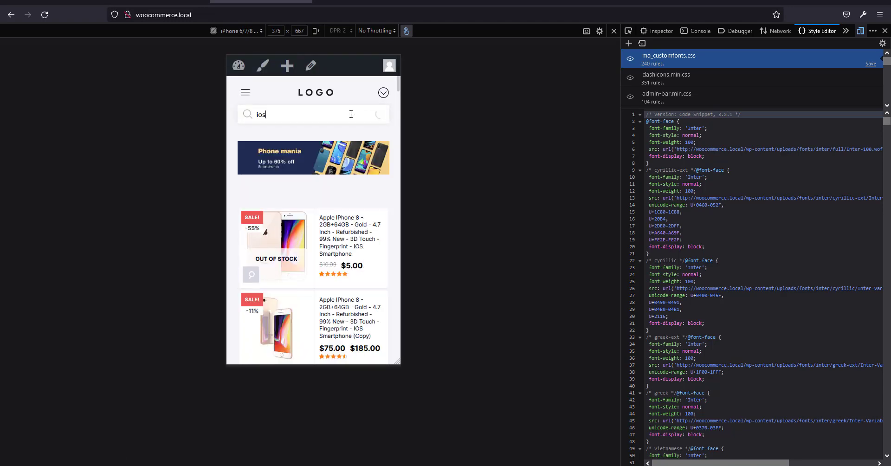
click(379, 115)
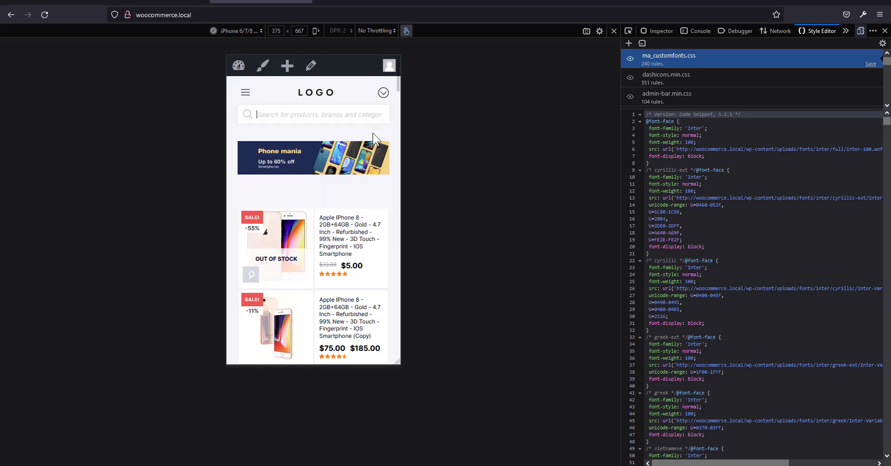
Check the header's icon popup and the mobile menu in the phone preview, then close the developer tools.
click(384, 93)
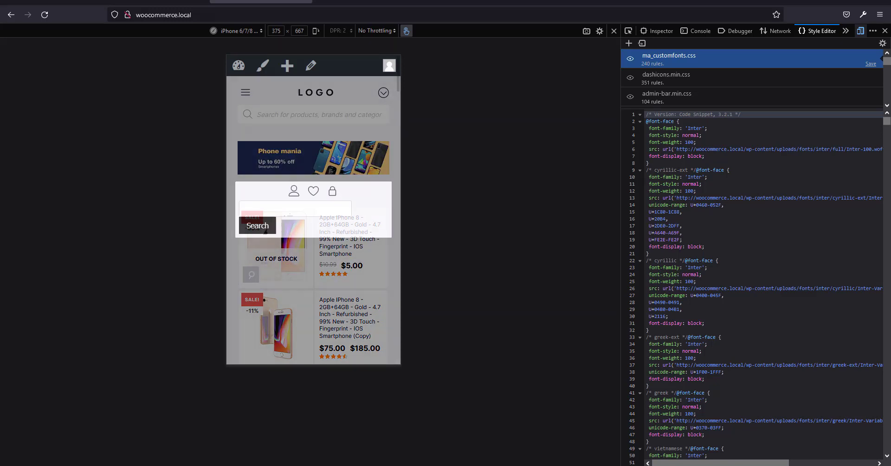
click(383, 101)
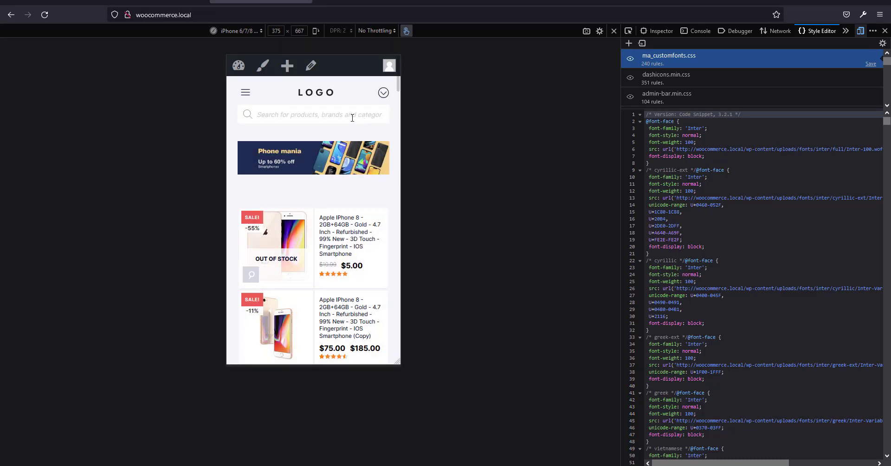
click(246, 92)
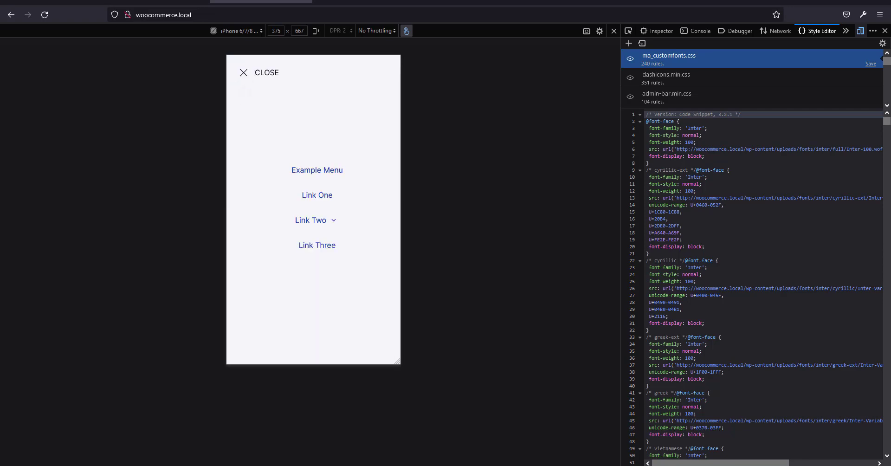
click(241, 74)
click(859, 32)
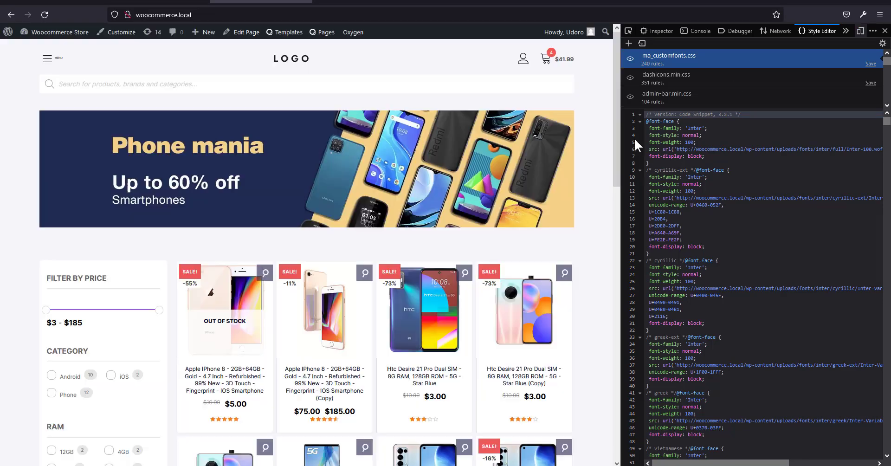
click(885, 31)
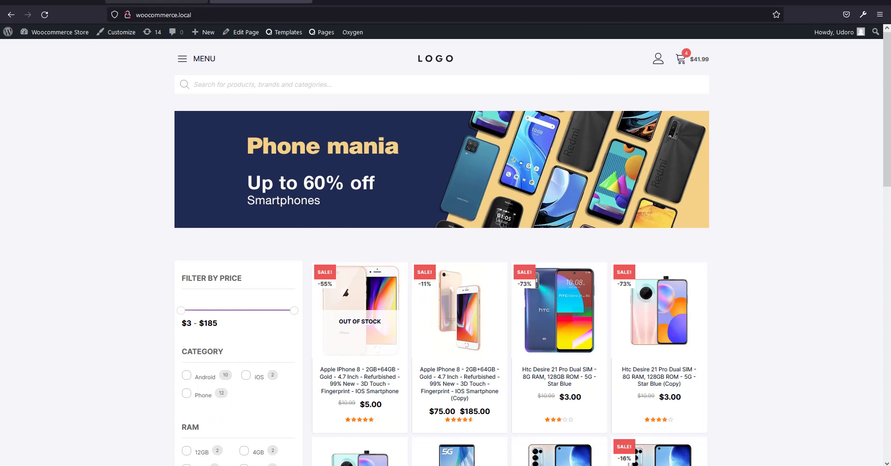
Switch to the FiboSearch settings and review the search bar's basic, layout and color options.
click(203, 2)
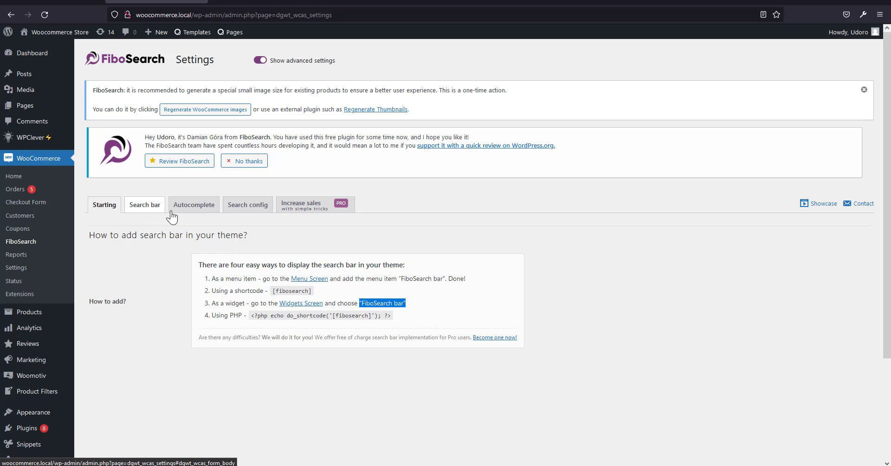
click(153, 208)
scroll(251, 232, down, 3)
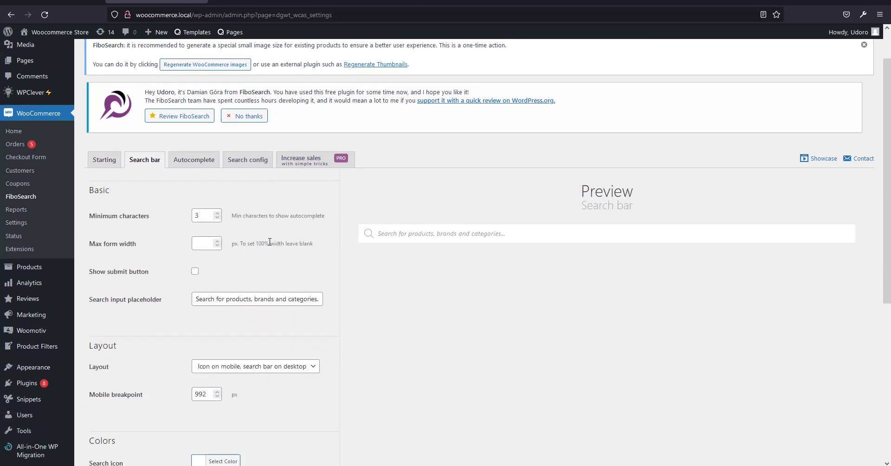
scroll(212, 311, down, 4)
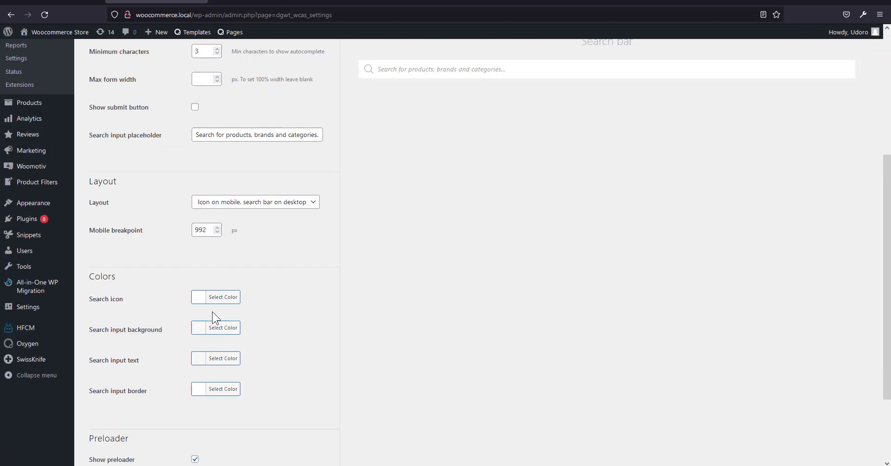
scroll(207, 342, up, 7)
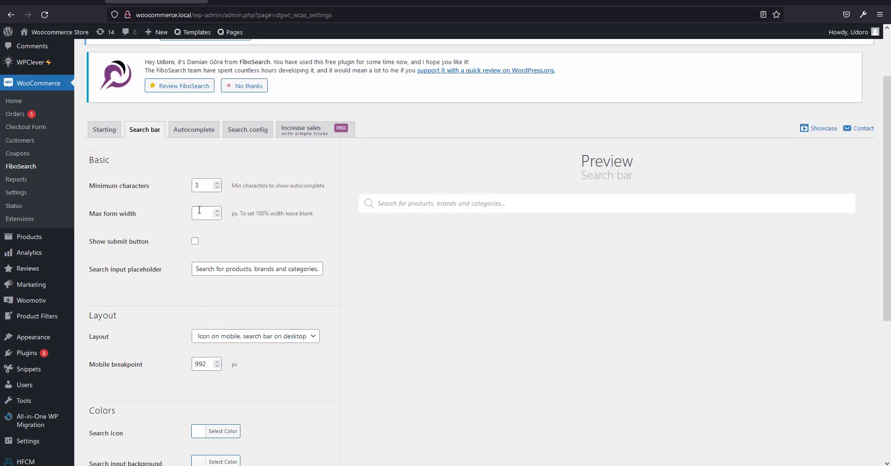
Review FiboSearch's autocomplete settings, including suggestion limit, product details and non-product options, alongside the preview.
click(197, 130)
scroll(218, 339, down, 2)
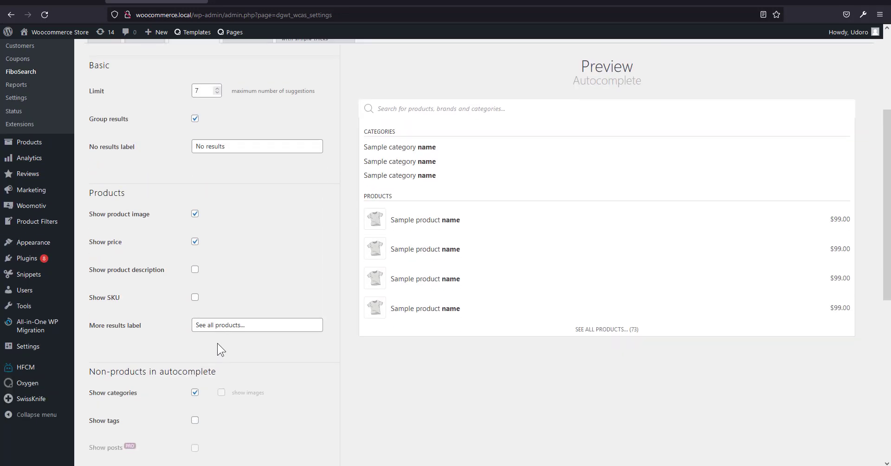
scroll(218, 339, up, 4)
scroll(218, 338, down, 5)
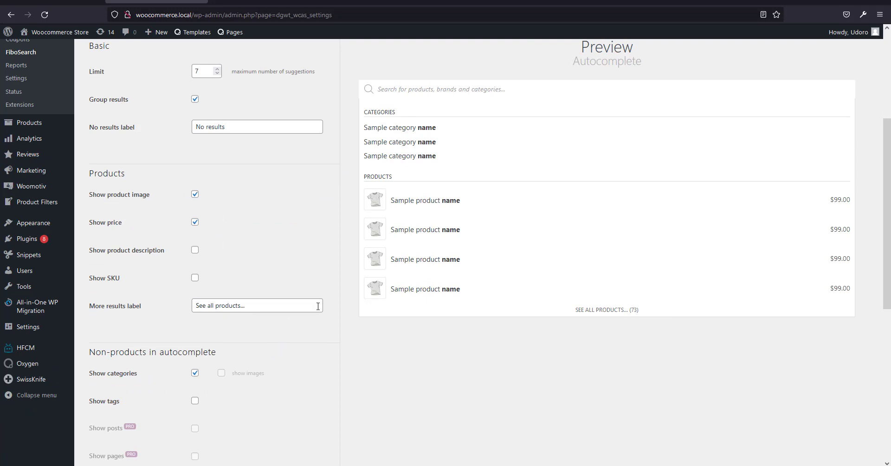
scroll(255, 319, up, 2)
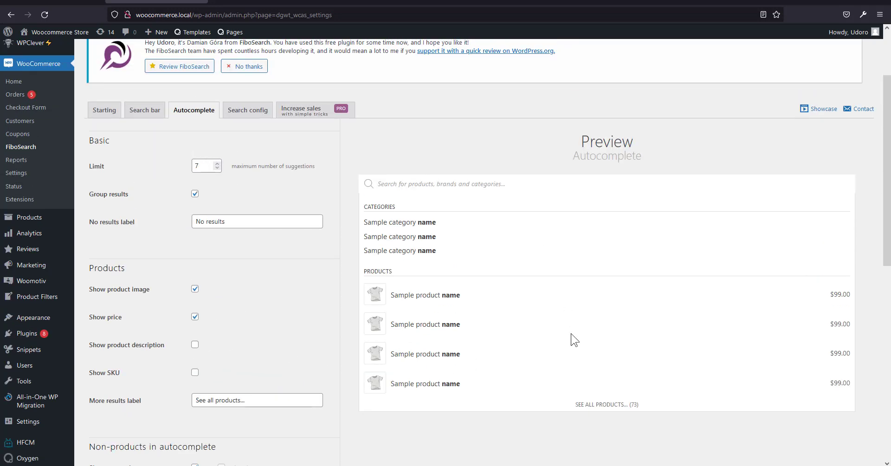
scroll(404, 360, down, 4)
scroll(435, 282, up, 3)
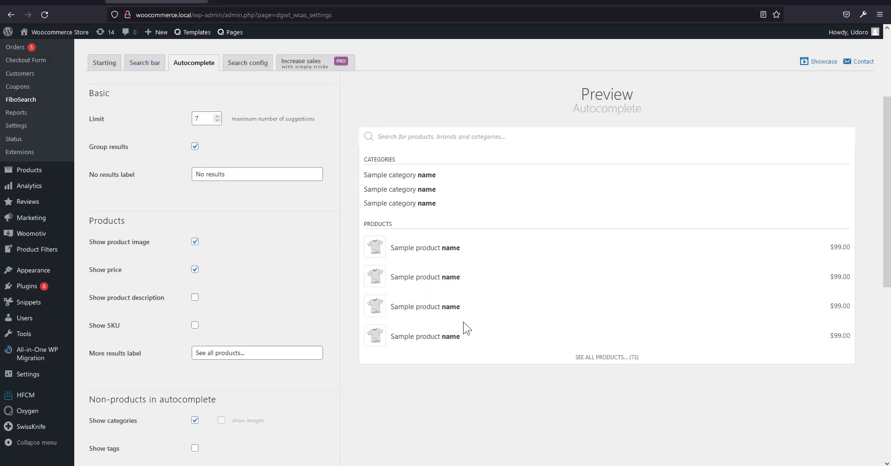
Try showing the product description and SKU in the autocomplete suggestions, turning each off again.
click(194, 298)
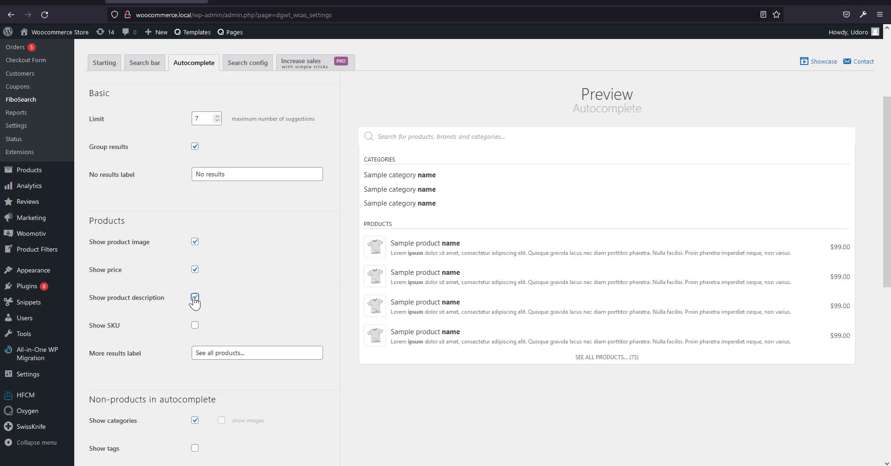
click(194, 298)
click(195, 326)
click(194, 326)
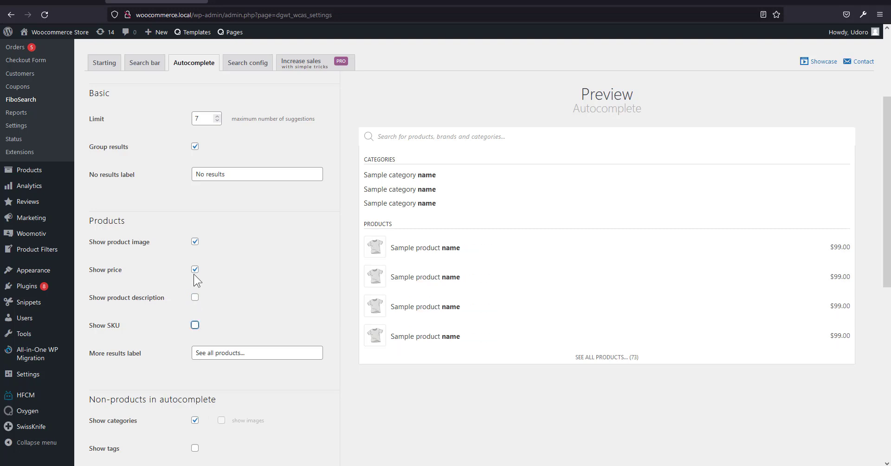
scroll(257, 367, down, 2)
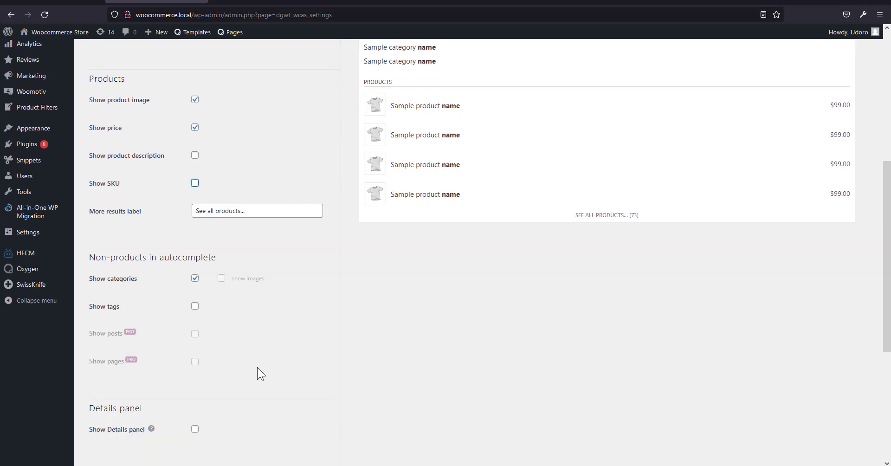
scroll(257, 367, up, 3)
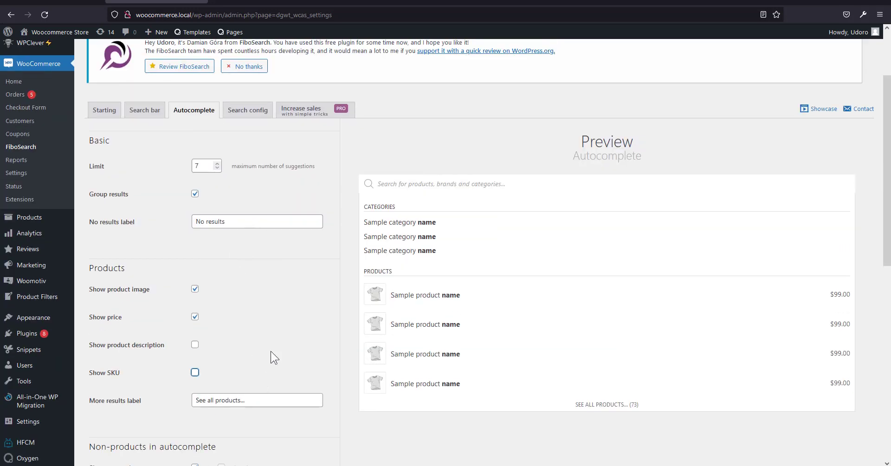
Set the autocomplete limit to 4 suggestions, checking the no-results label preview and toggling result grouping off and back on.
click(252, 218)
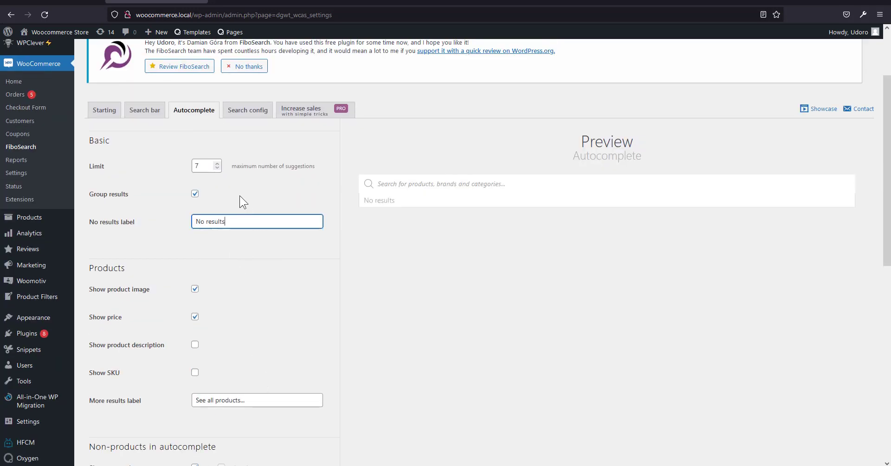
click(179, 161)
click(217, 168)
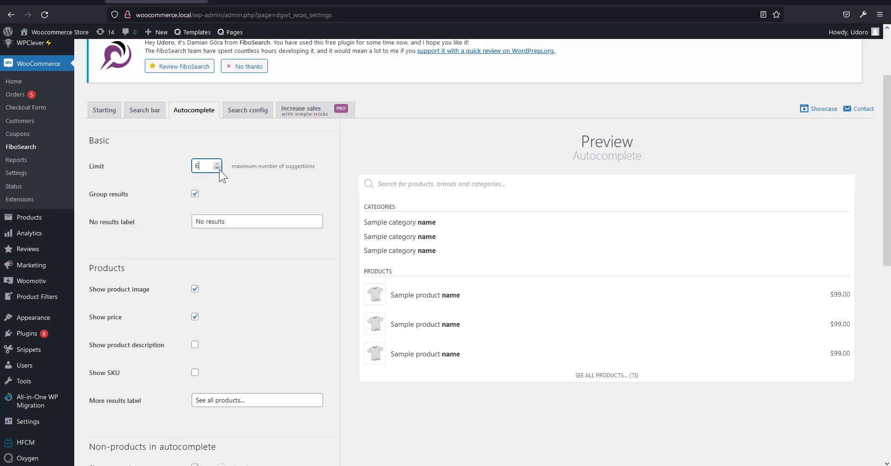
click(220, 169)
click(219, 169)
click(219, 164)
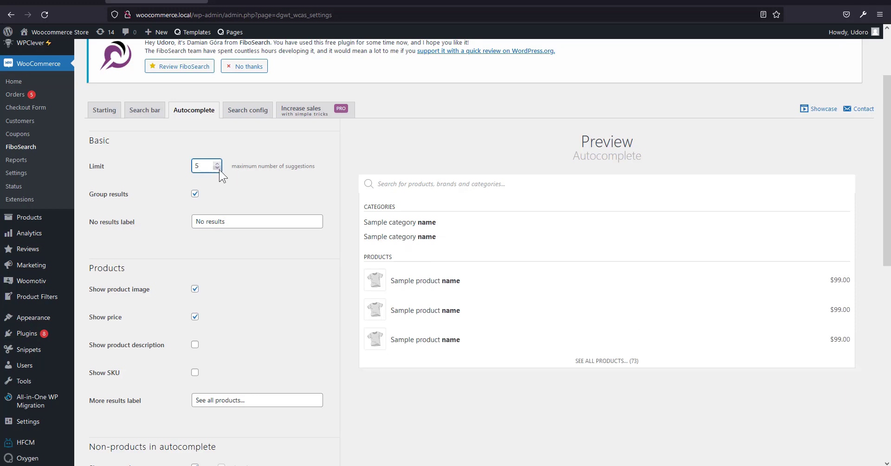
click(218, 168)
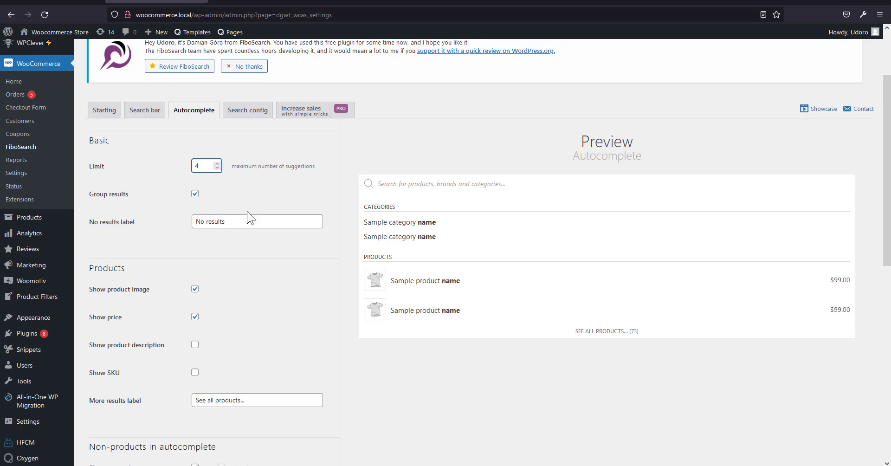
click(195, 194)
click(195, 194)
Examine the FiboSearch search configuration and look through the search bar settings again.
click(251, 115)
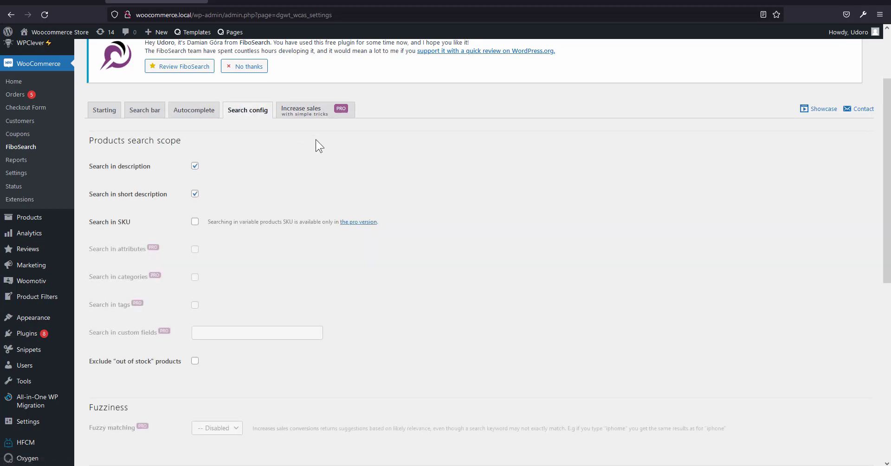
click(155, 113)
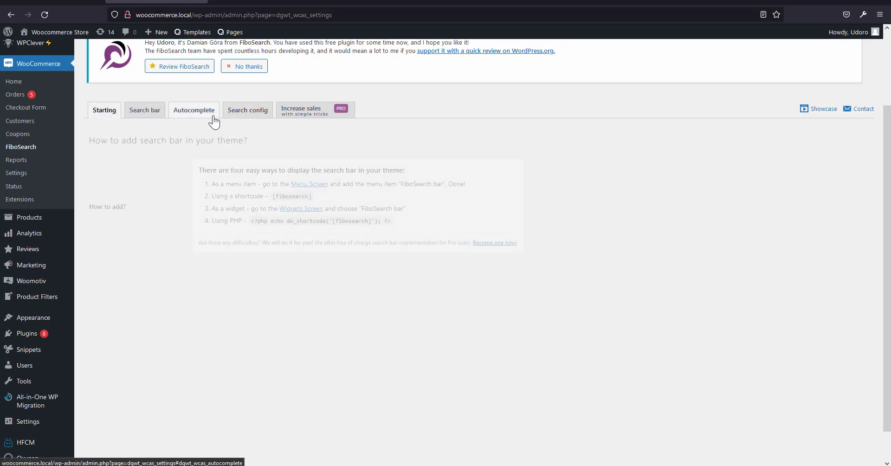
click(159, 111)
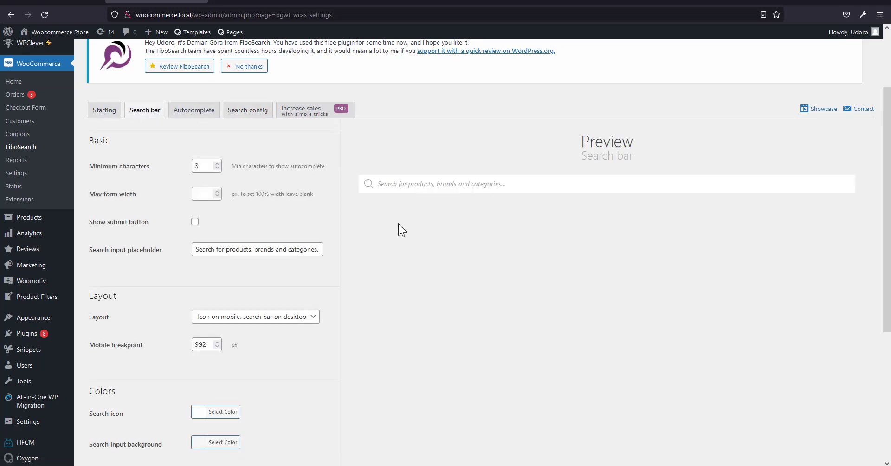
scroll(397, 220, down, 1)
scroll(397, 228, up, 1)
scroll(394, 229, up, 1)
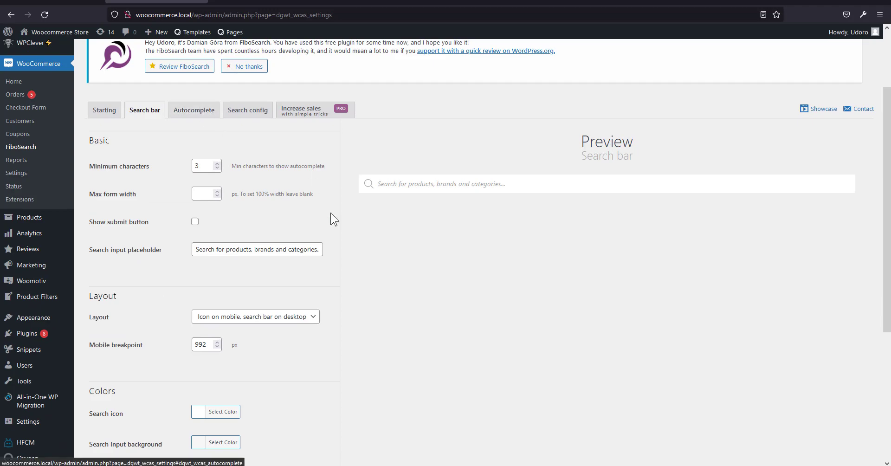
scroll(357, 260, up, 2)
scroll(383, 327, down, 5)
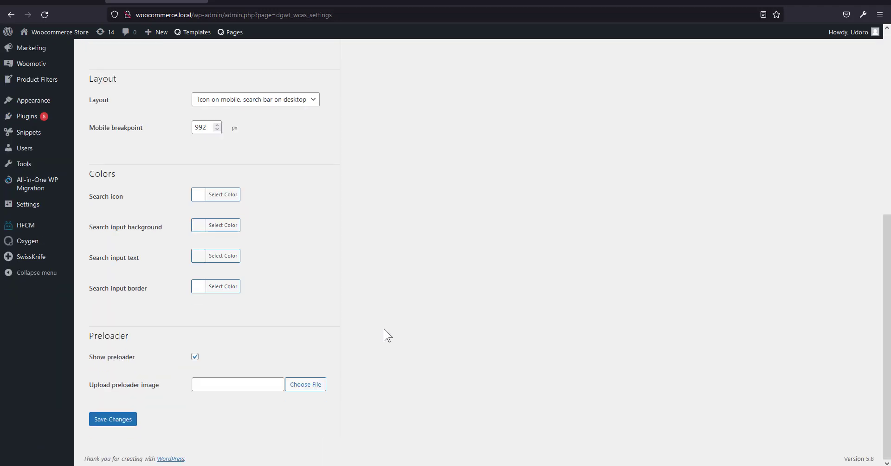
scroll(383, 328, up, 5)
Switch to the storefront, submit a header search for "iphone" and examine the search results page layout.
key(ctrl+Tab)
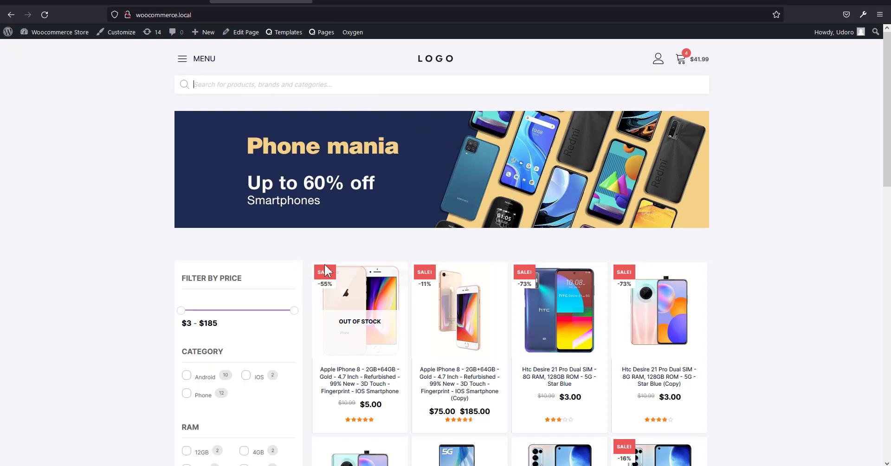
click(357, 85)
text(iphone)
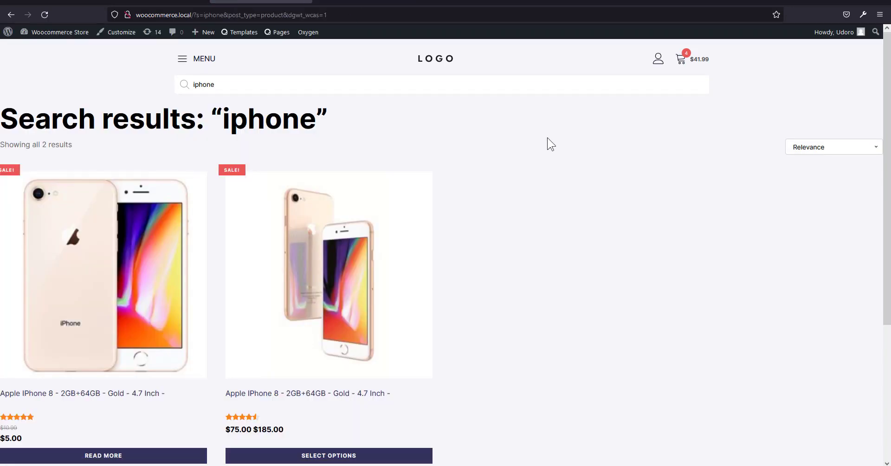
scroll(517, 149, down, 5)
scroll(520, 151, up, 5)
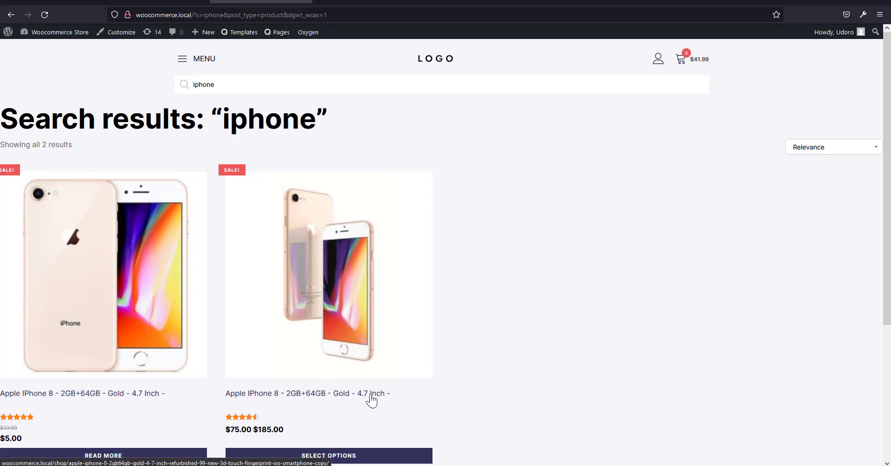
scroll(370, 398, down, 5)
scroll(397, 376, up, 5)
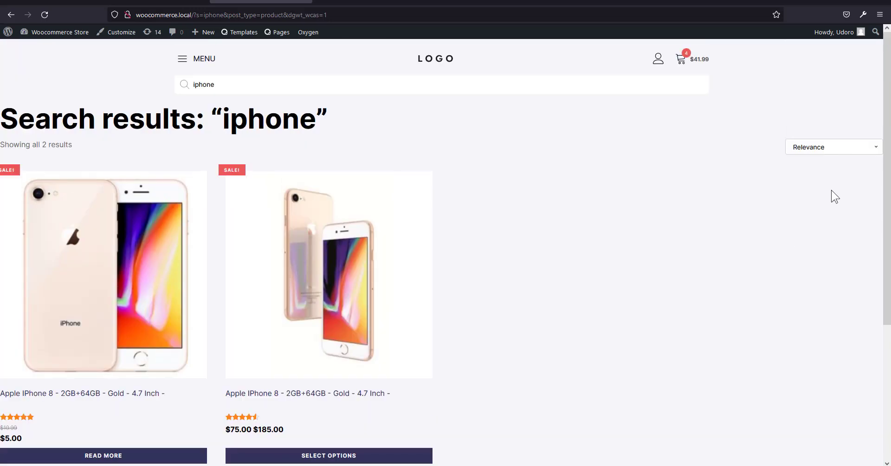
Clear the "iphone" query from the search bar and return to the storefront home page.
double_click(200, 85)
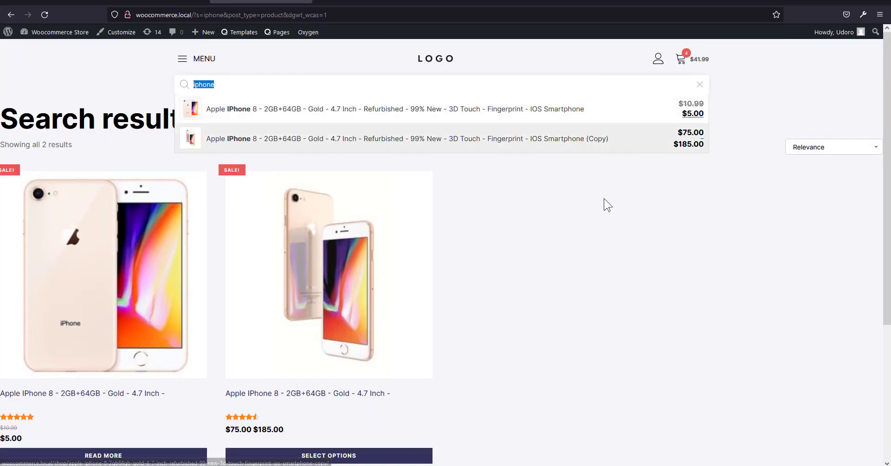
key(BackSpace)
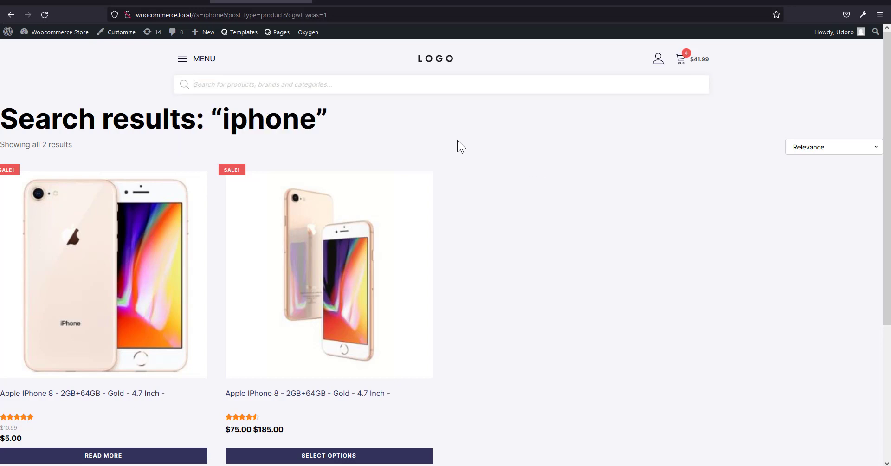
click(12, 14)
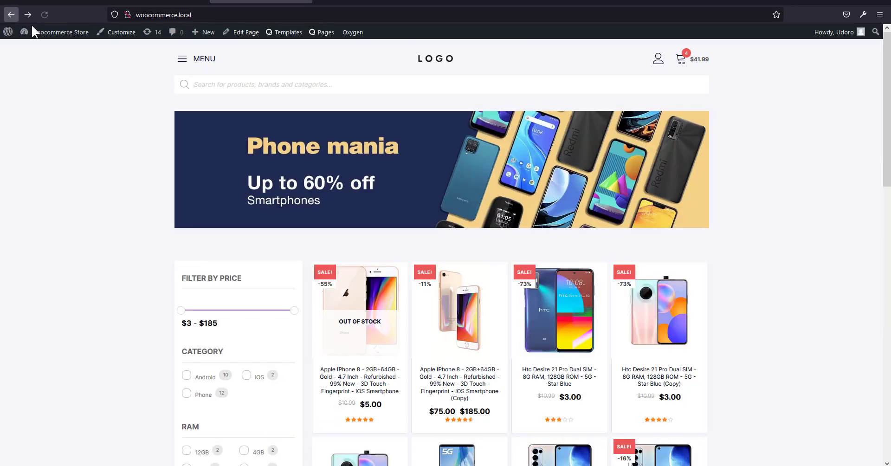
Search for "iphone", open the first Apple IPhone 8 suggestion, review its product page and return to the home page.
click(391, 81)
text(iphone)
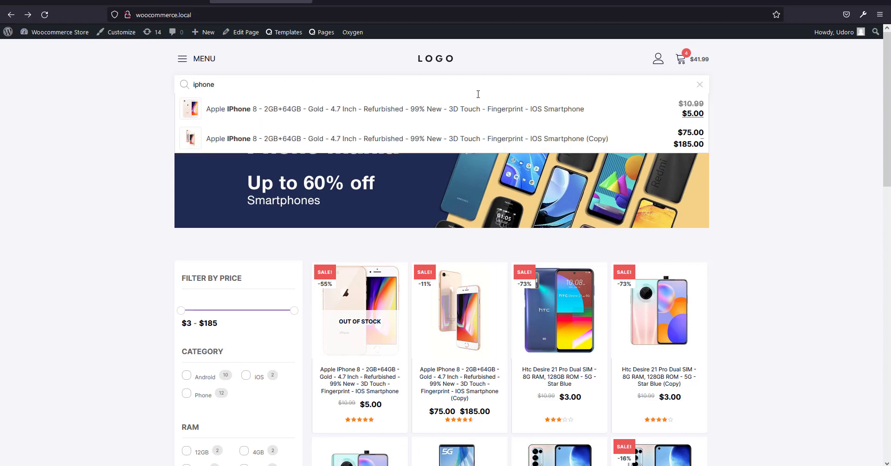
click(551, 113)
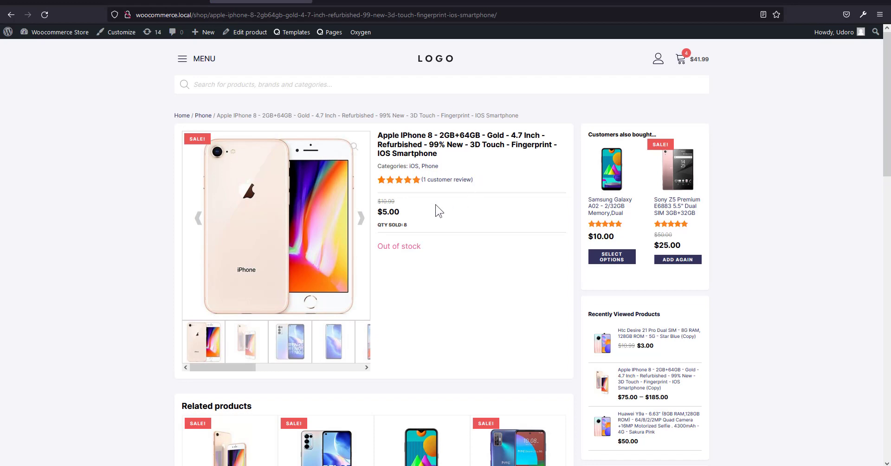
scroll(439, 211, down, 5)
scroll(457, 265, up, 5)
click(11, 14)
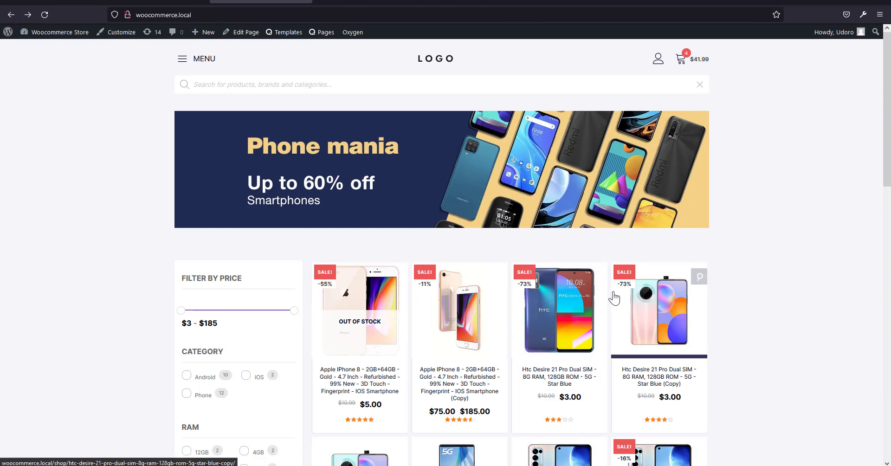
Search the storefront for "LG", open the LG Wing 5G product page and return to the home page.
click(302, 87)
text(LG)
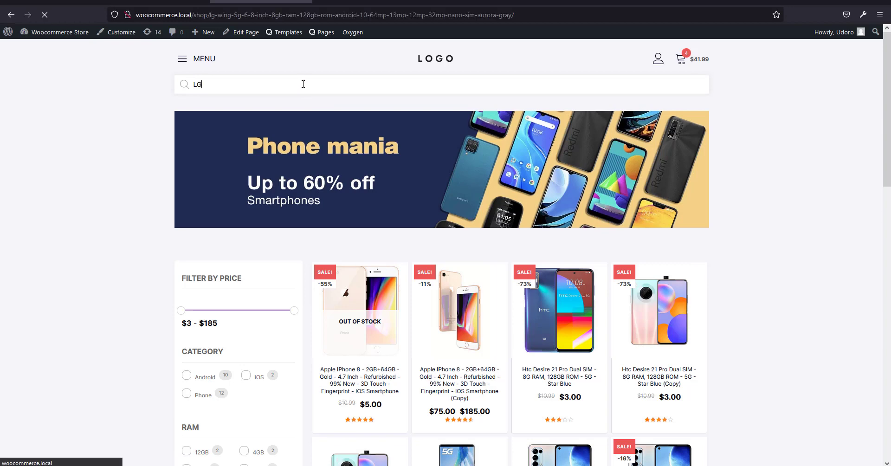
click(11, 14)
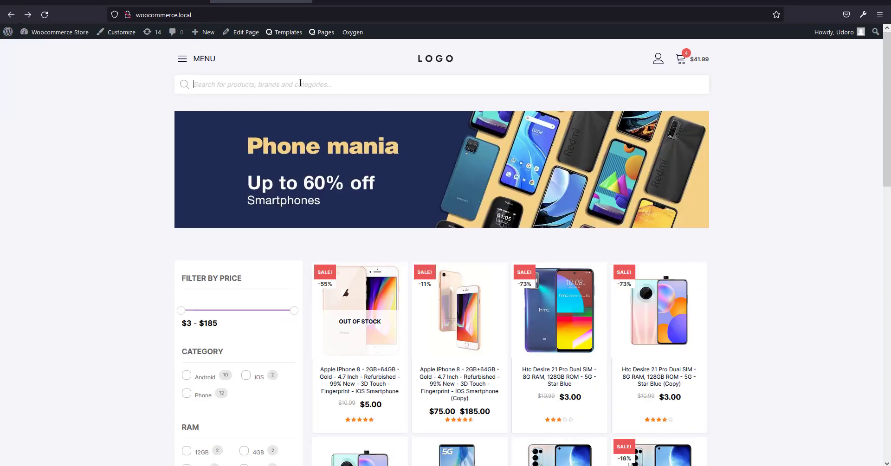
Submit a header search for "android" and examine the products on the search results page.
text(android)
key(Return)
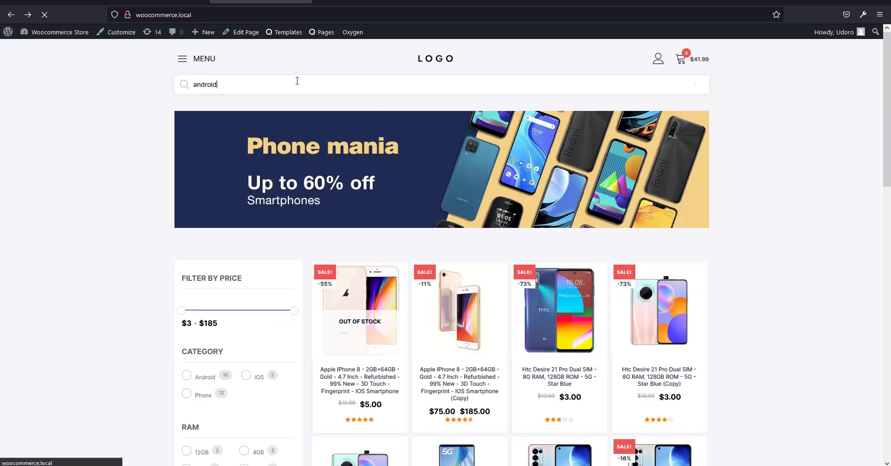
scroll(678, 280, down, 10)
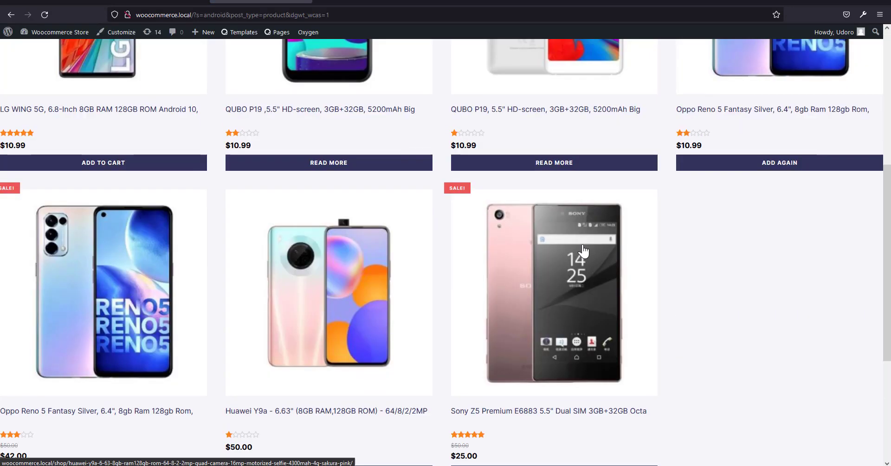
Clear the "android" query from the results page's search bar and return to the storefront home page.
scroll(688, 266, up, 10)
scroll(688, 267, up, 1)
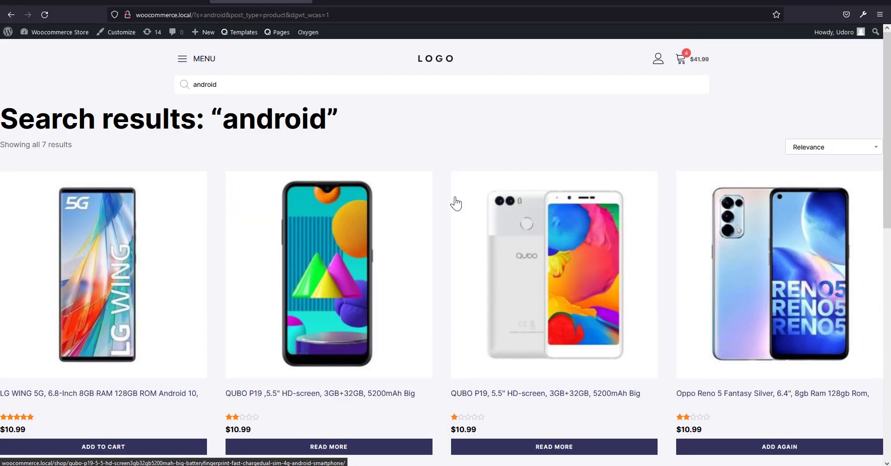
double_click(227, 83)
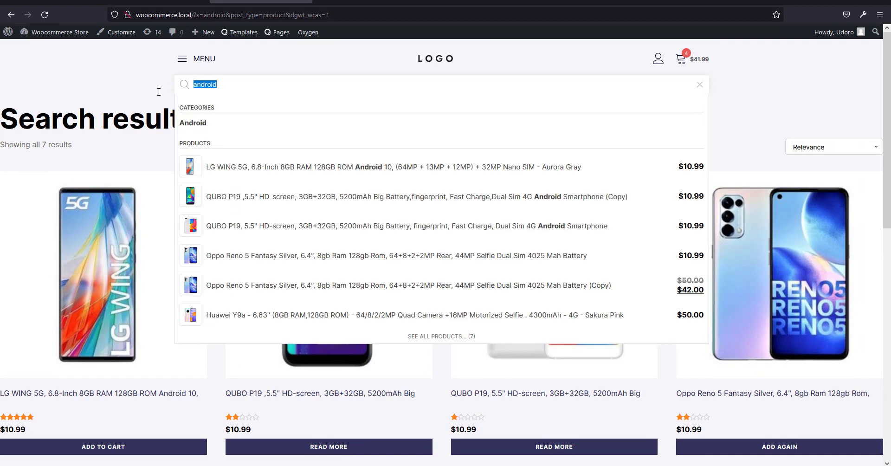
key(BackSpace)
click(10, 15)
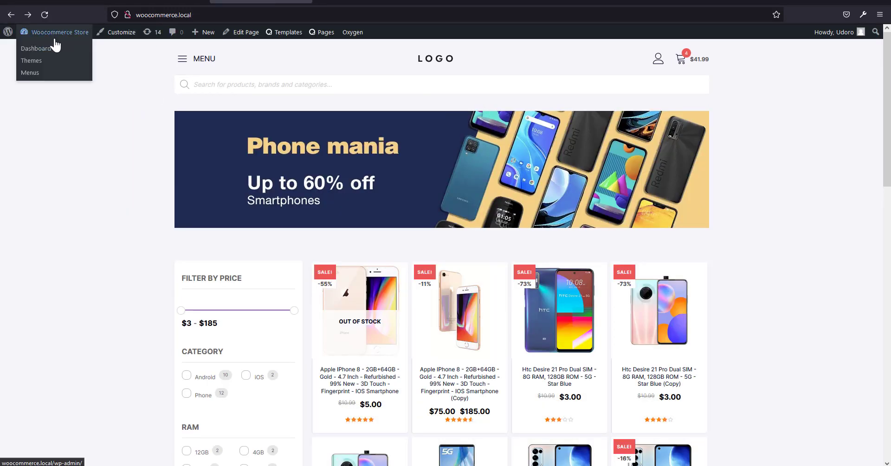
Open the WordPress dashboard and go to the Oxygen templates list.
click(35, 46)
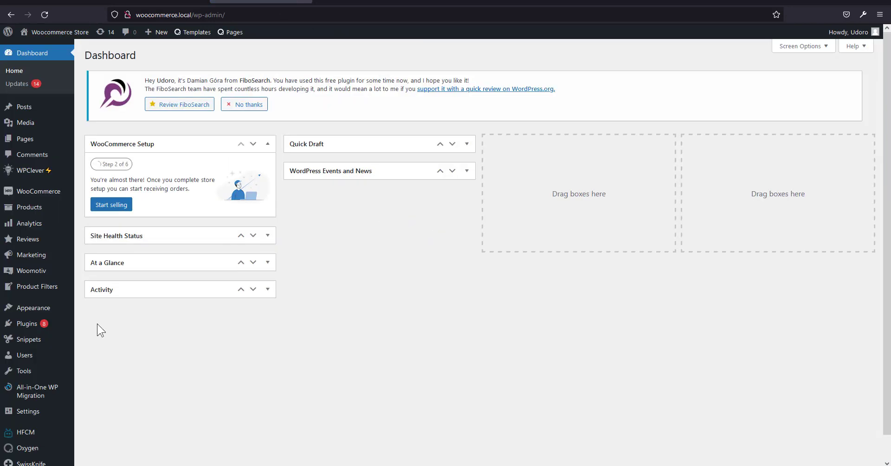
scroll(35, 406, down, 1)
mouse_move(33, 423)
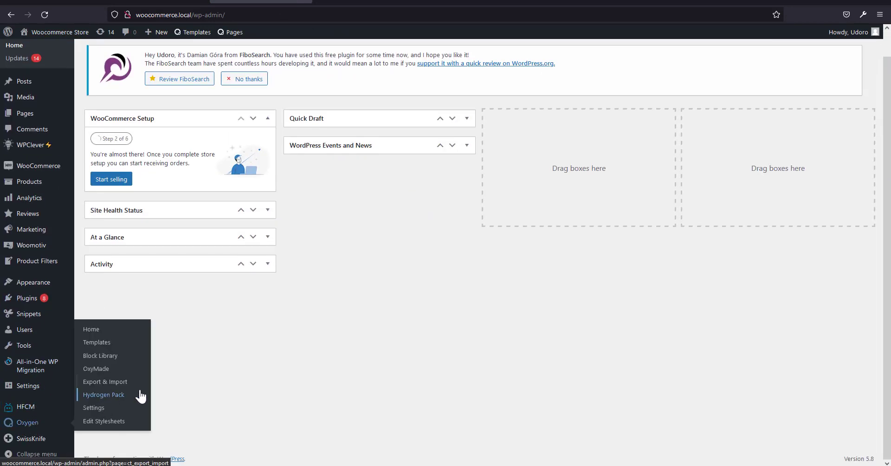
click(129, 346)
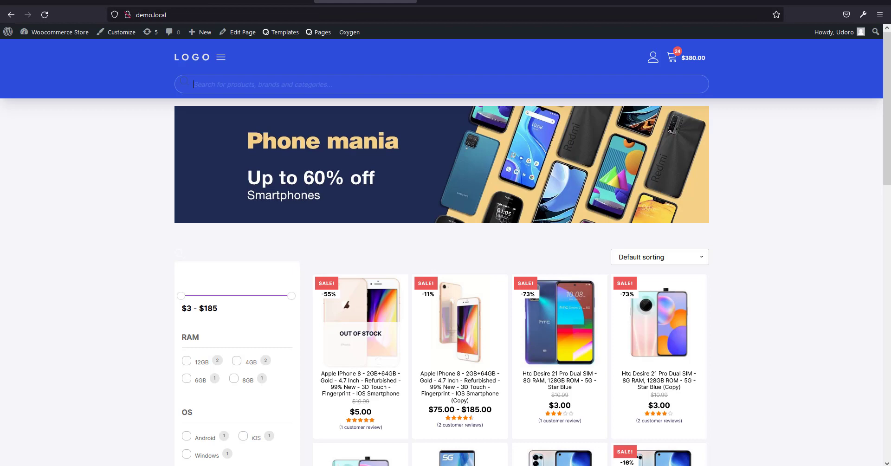
Open the storefront home page in a separate tab and review its banner, filter sidebar and product grid.
click(385, 2)
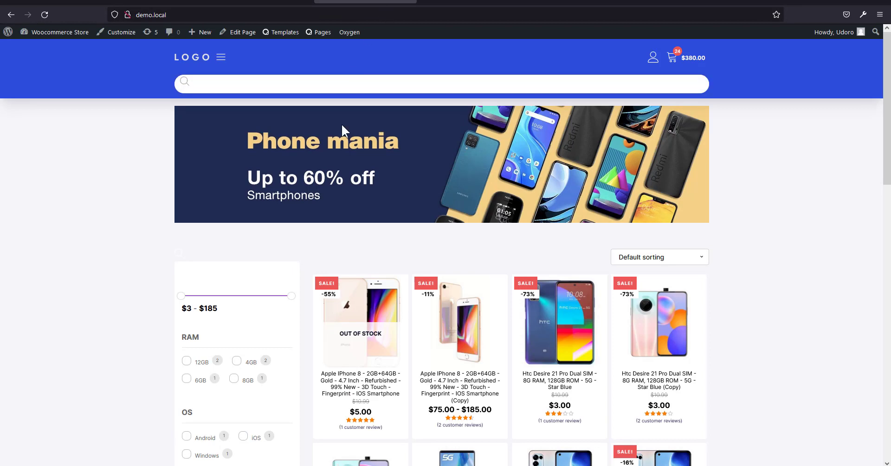
click(260, 2)
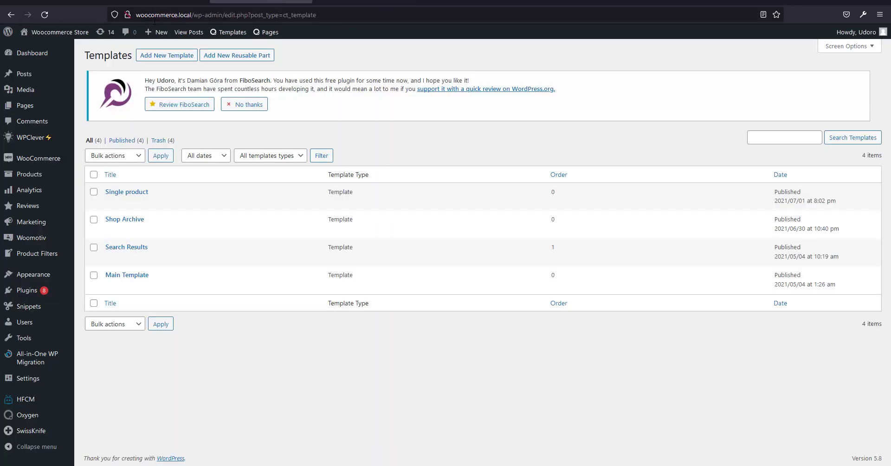
click(49, 51)
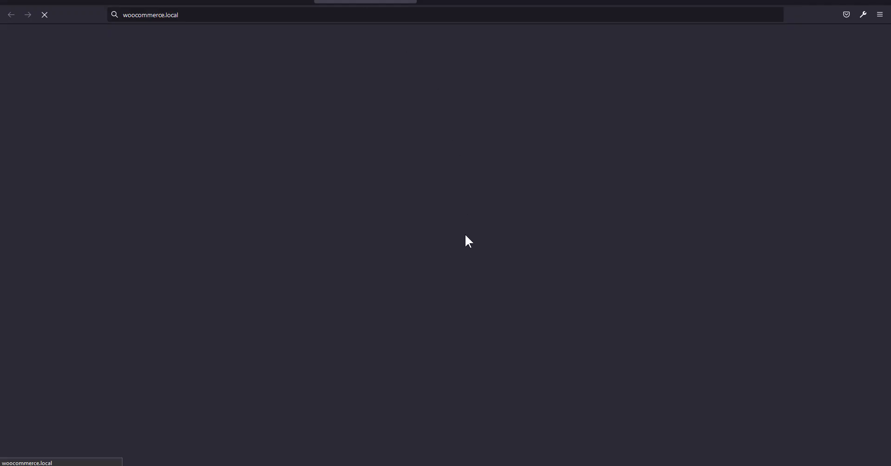
scroll(491, 319, down, 4)
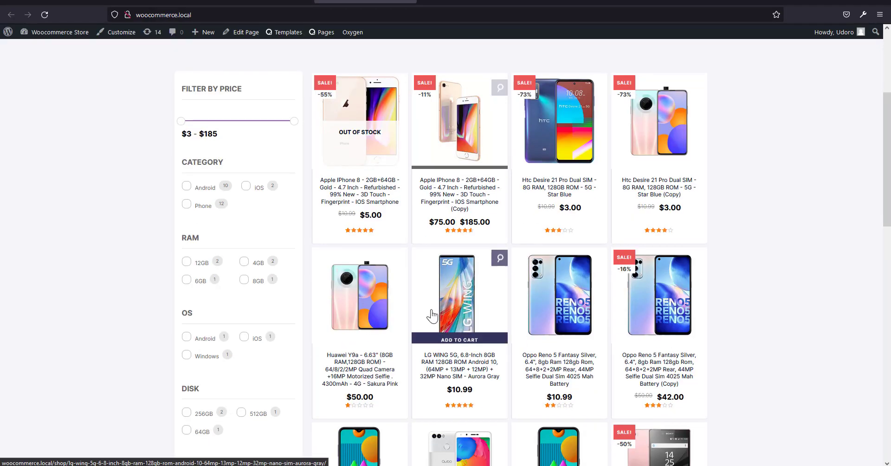
scroll(491, 319, down, 3)
scroll(483, 297, up, 7)
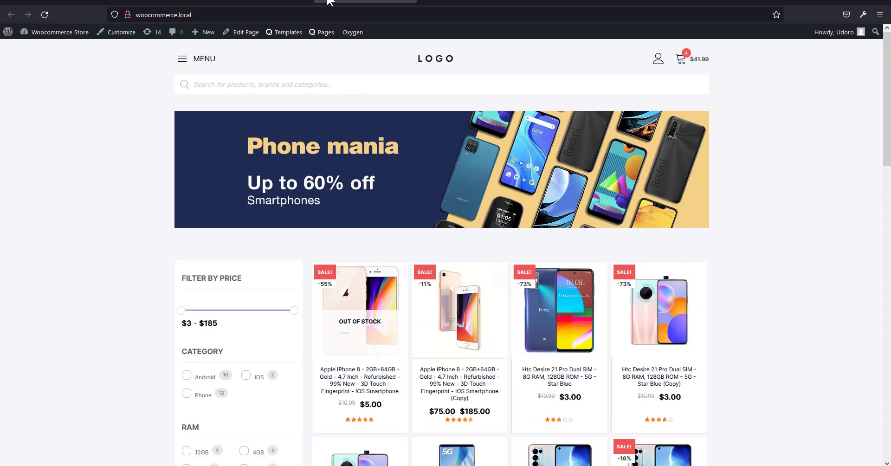
Open the settings pages of the Shop Archive and Search Results templates for editing in separate tabs.
click(266, 1)
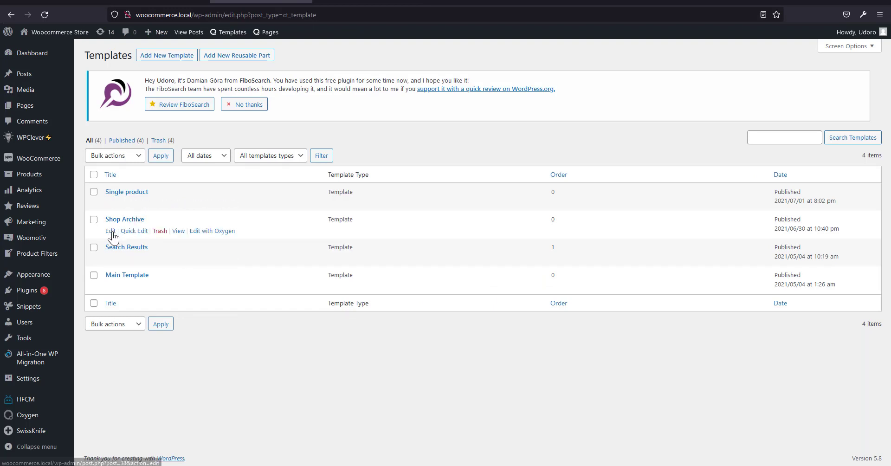
click(110, 232)
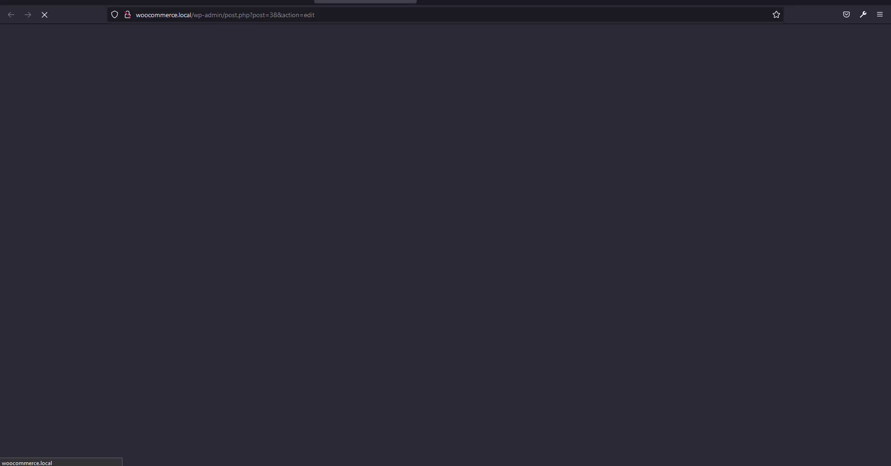
key(alt+Left)
click(110, 259)
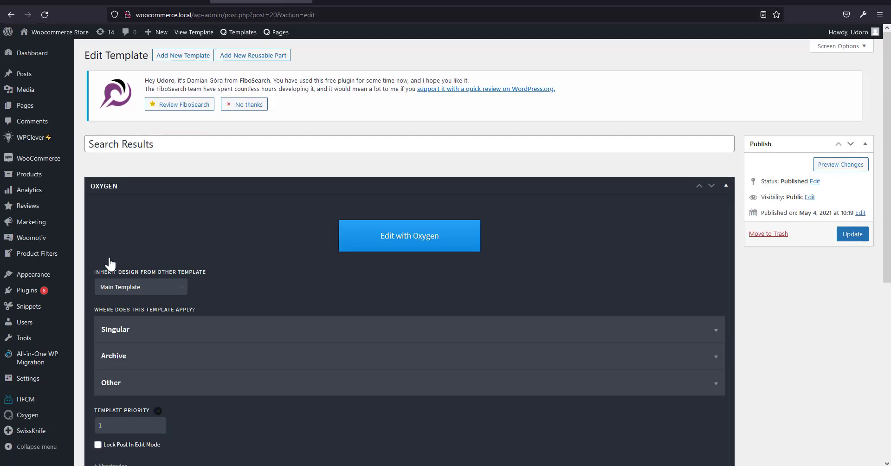
Expand the Shop Archive template's shortcodes and copy the entire code.
click(366, 2)
scroll(239, 228, down, 6)
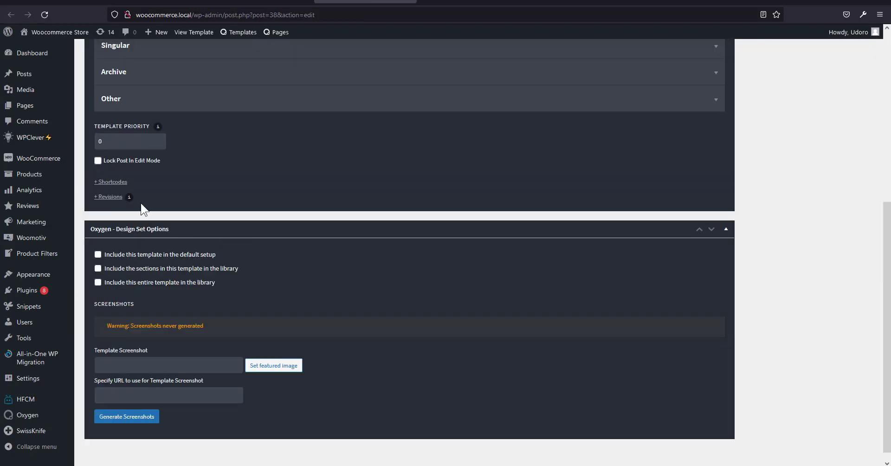
click(111, 182)
click(199, 223)
key(ctrl+a)
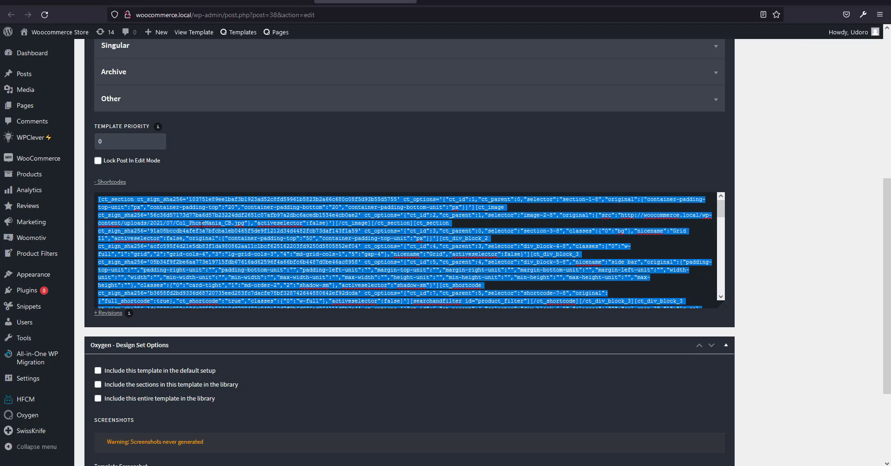
Paste the copied Shop Archive code into the Search Results template's shortcodes and update the template.
key(ctrl+Page_Up)
scroll(205, 274, down, 4)
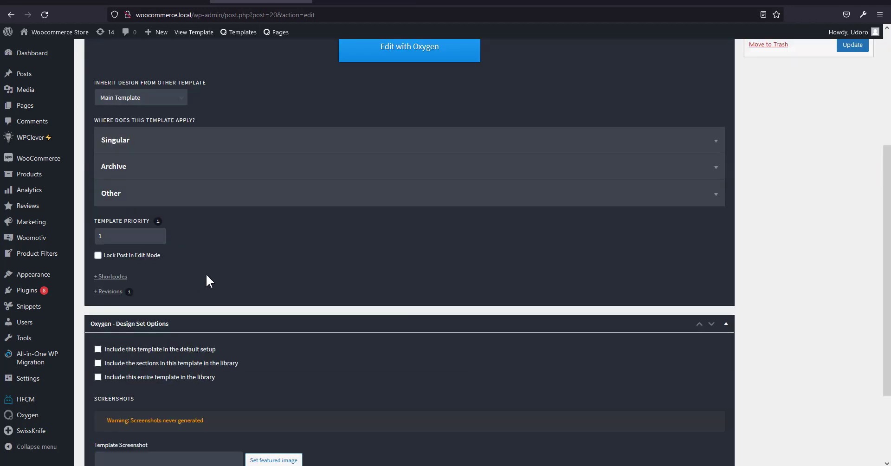
scroll(193, 257, up, 4)
scroll(185, 318, down, 4)
click(122, 279)
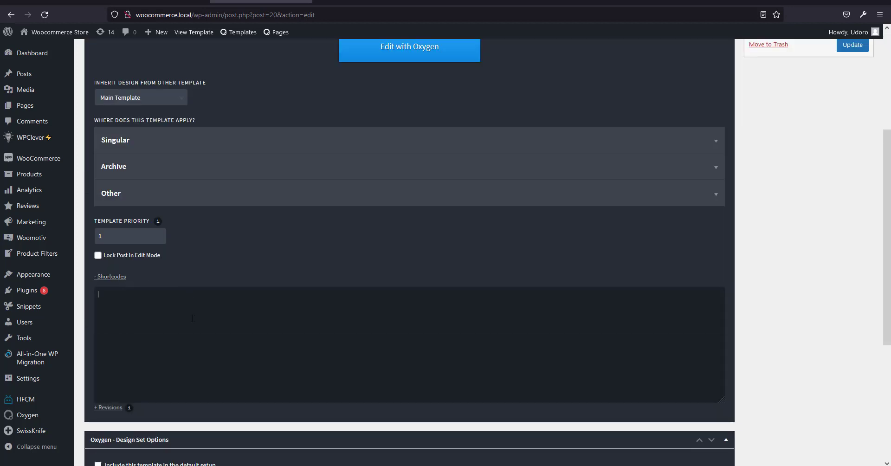
key(ctrl+v)
scroll(467, 343, up, 8)
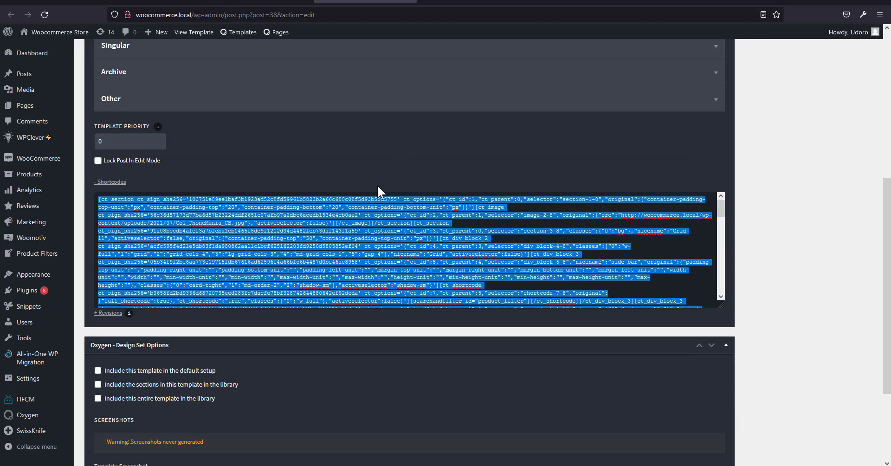
click(432, 2)
click(260, 2)
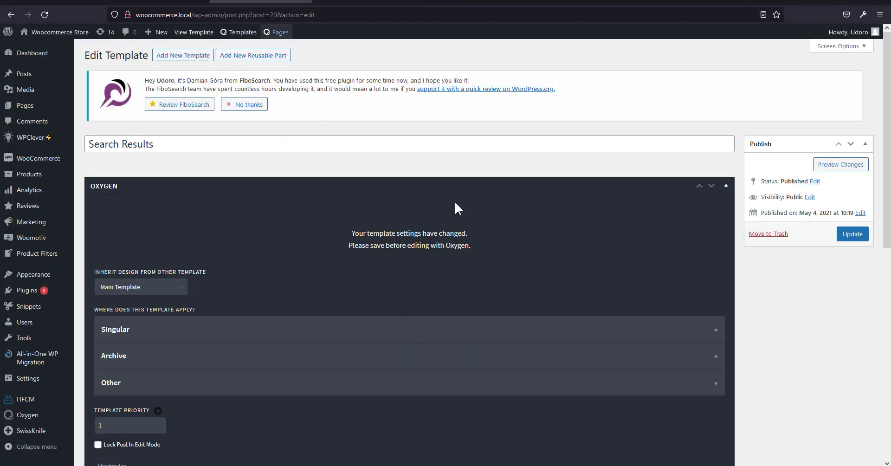
click(863, 235)
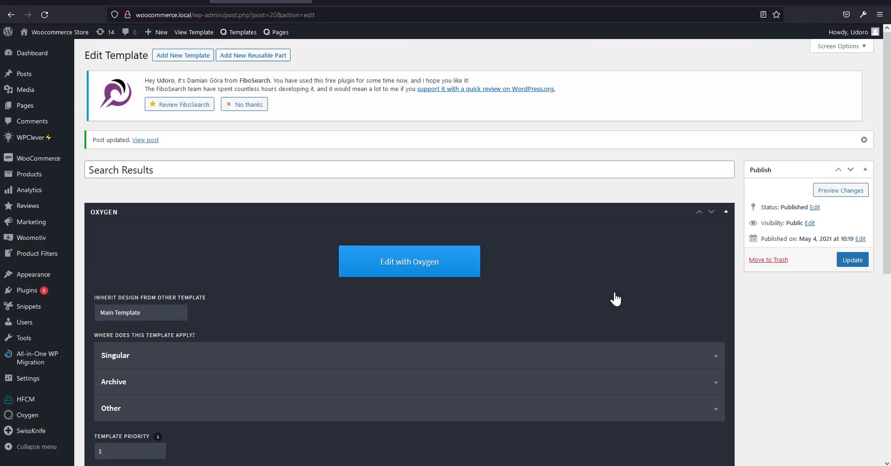
Open the Search Results template in the Oxygen builder and select the Recent Viewed Products widget.
click(416, 273)
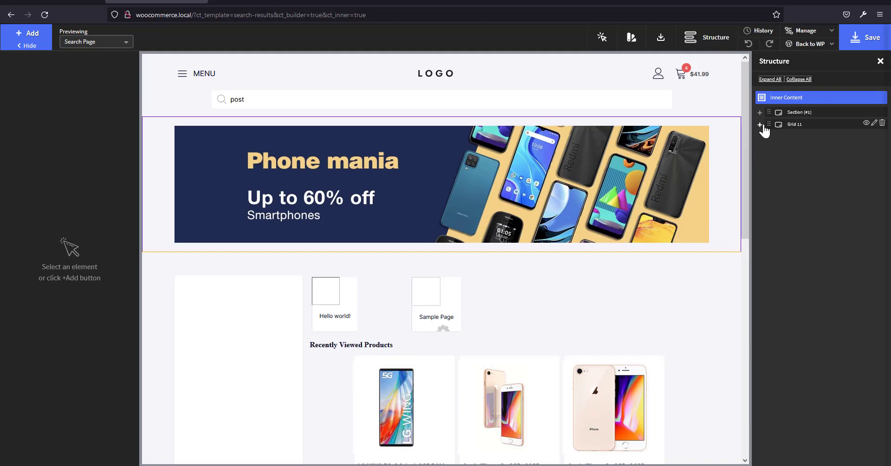
click(596, 355)
scroll(606, 341, down, 1)
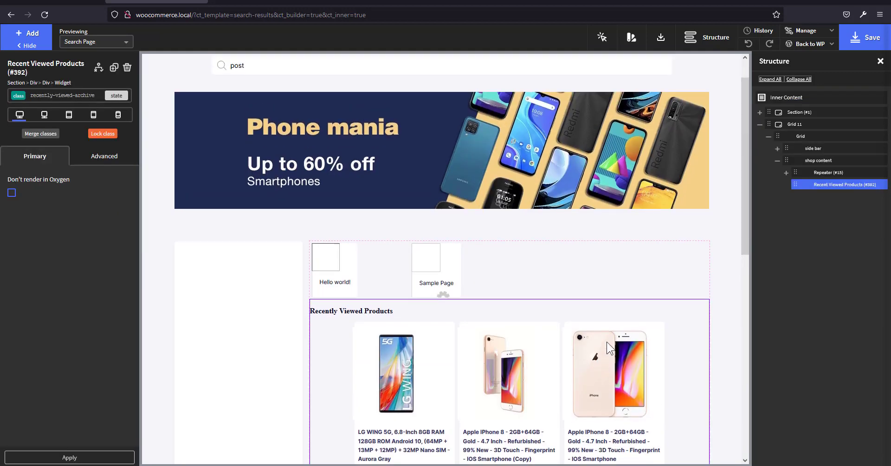
Apply the default WP Query to the shop content's Repeater and save the Search Results template.
click(818, 173)
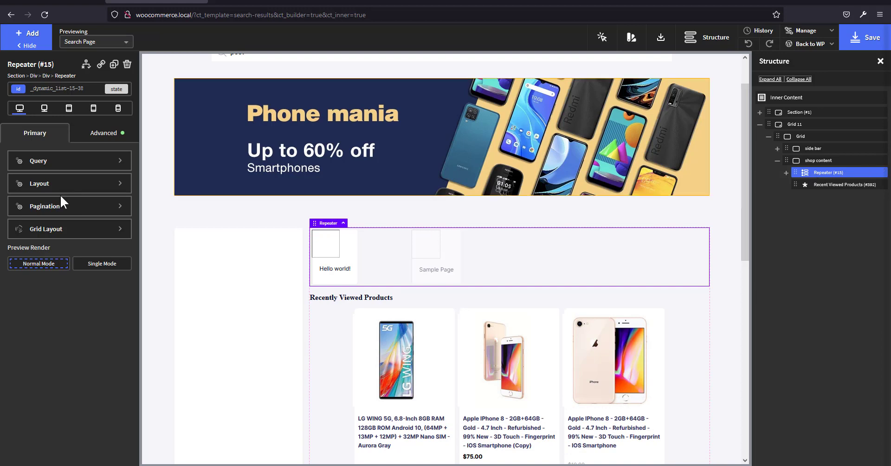
click(33, 164)
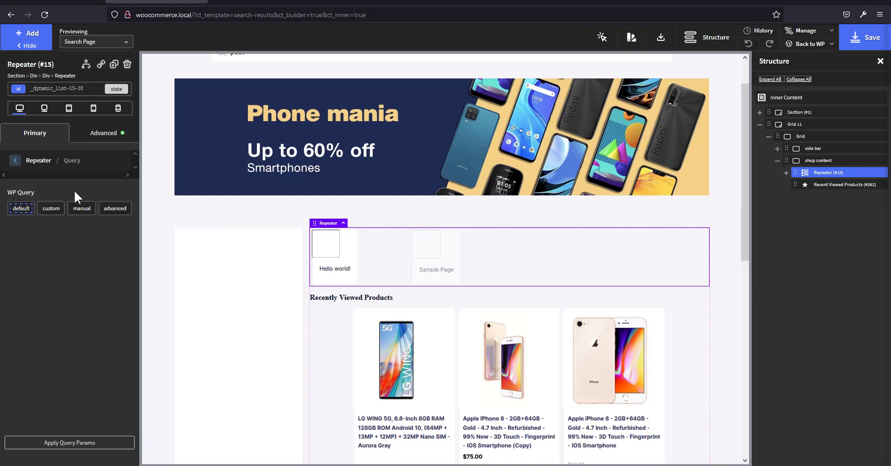
click(74, 446)
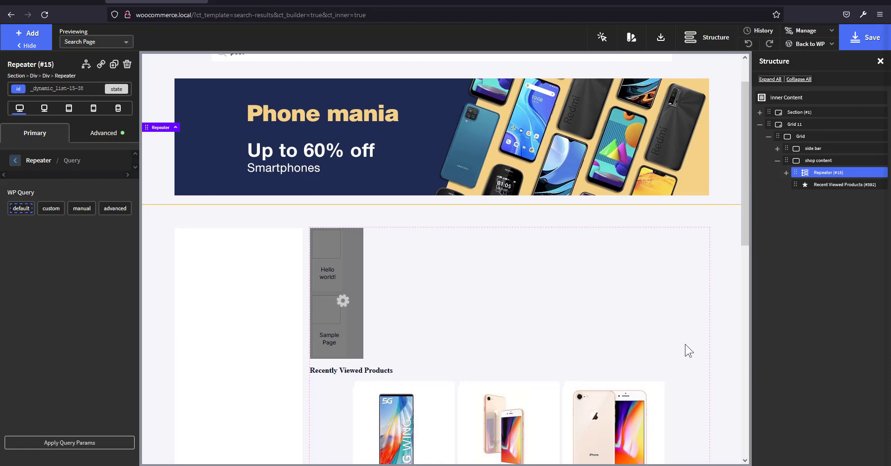
click(866, 42)
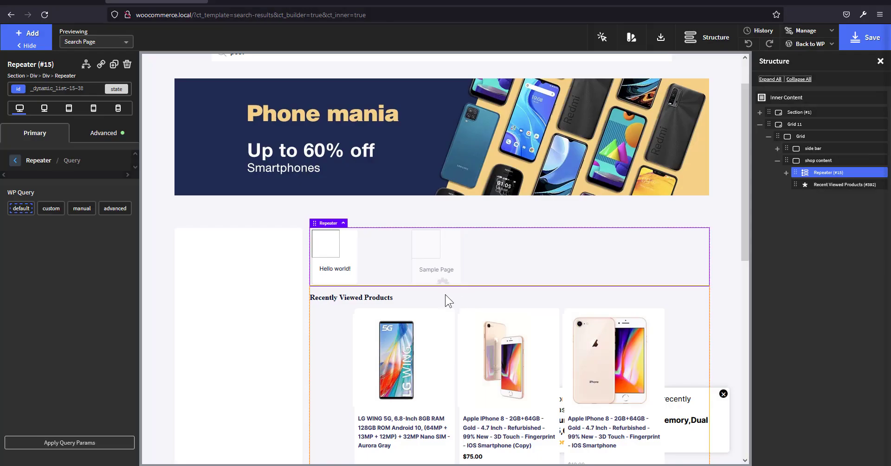
Reload the storefront home page and submit a header search for "iphone" to test the search results layout.
click(261, 2)
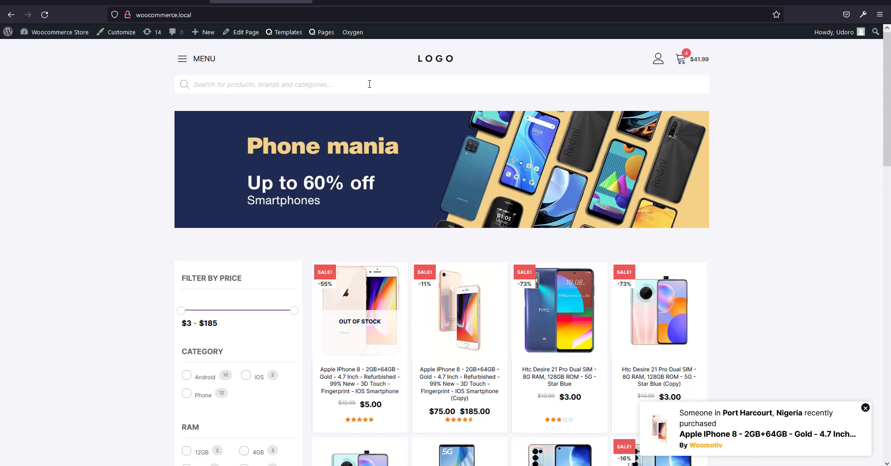
key(F5)
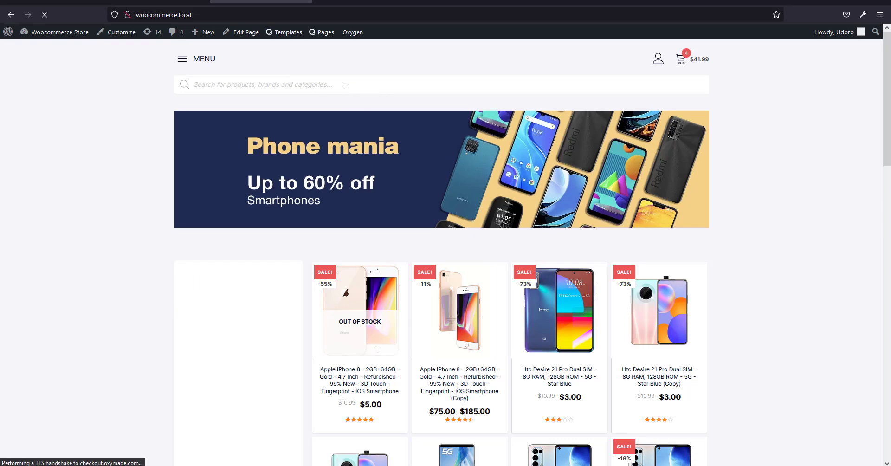
click(346, 85)
text(ip)
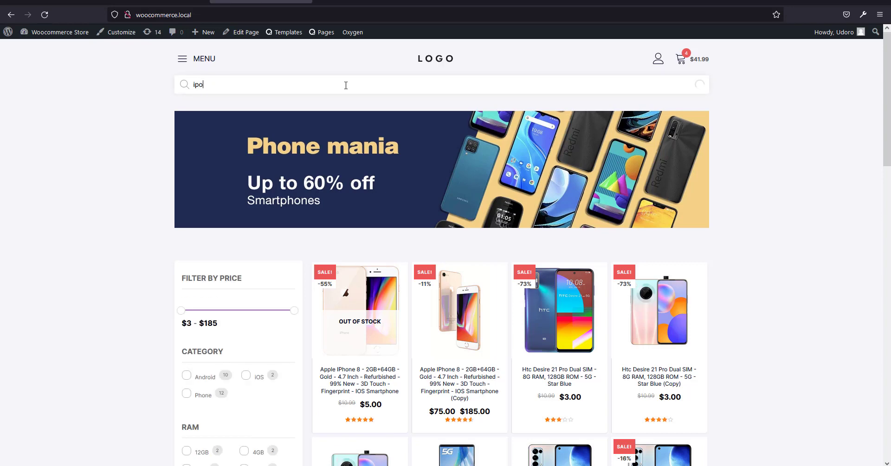
text(hone)
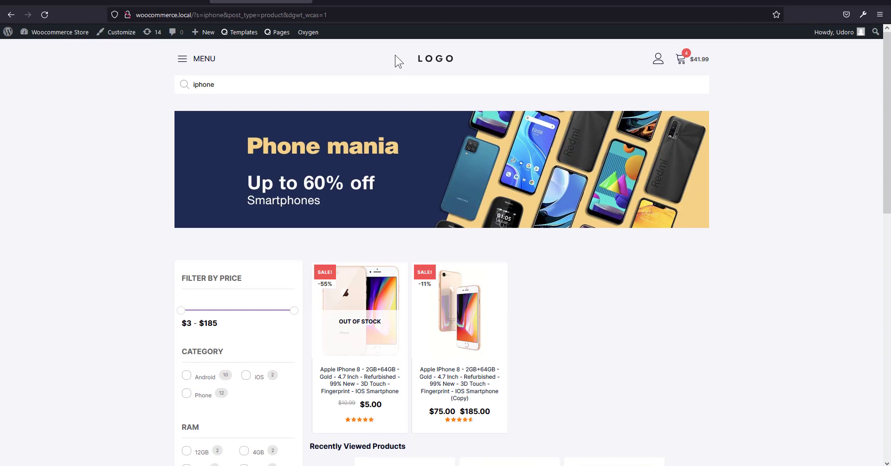
Examine the iphone search results page, comparing the product results and filter sidebar with the Recently Viewed Products section.
scroll(440, 193, down, 1)
scroll(439, 193, down, 3)
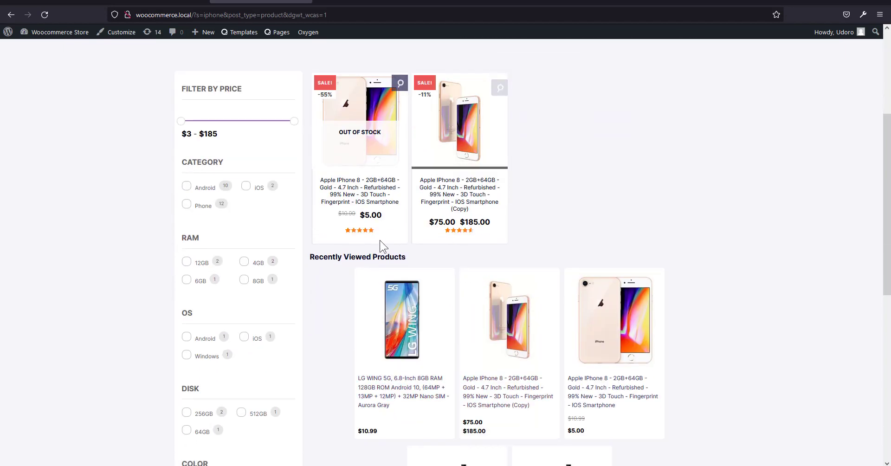
scroll(380, 240, up, 3)
scroll(460, 269, down, 6)
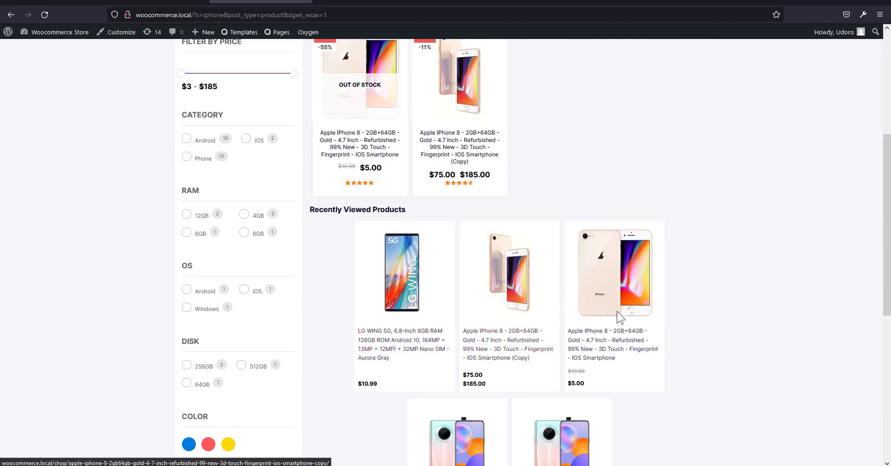
scroll(532, 401, down, 1)
scroll(531, 319, up, 7)
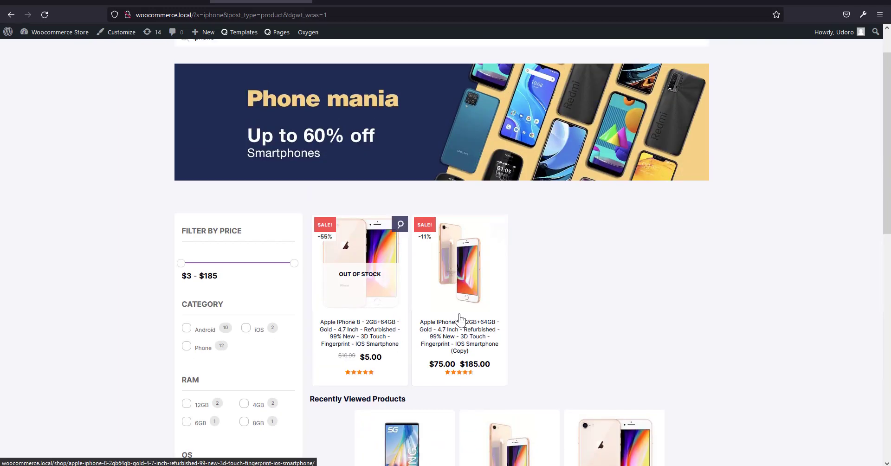
scroll(461, 318, down, 3)
scroll(491, 400, down, 2)
scroll(521, 409, up, 4)
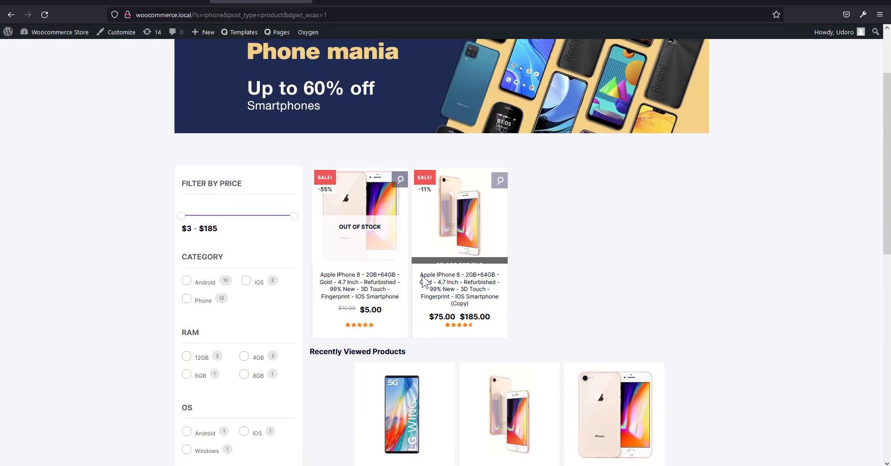
scroll(527, 412, down, 3)
scroll(531, 400, down, 3)
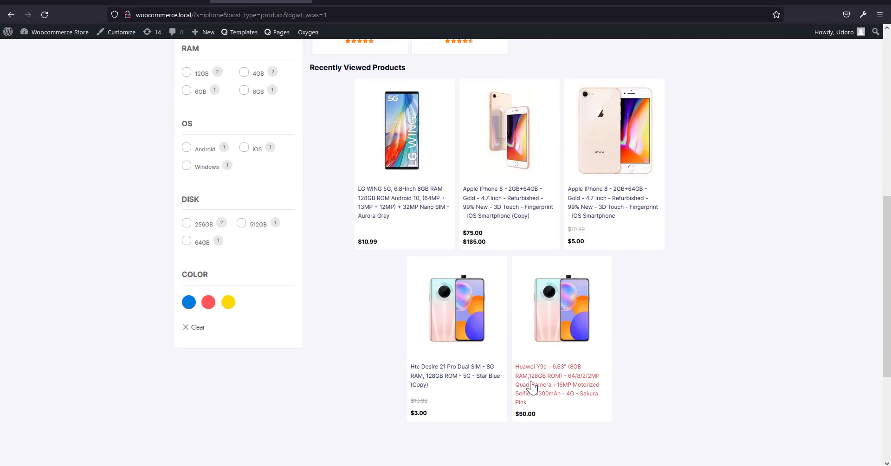
scroll(525, 381, up, 5)
scroll(515, 371, up, 2)
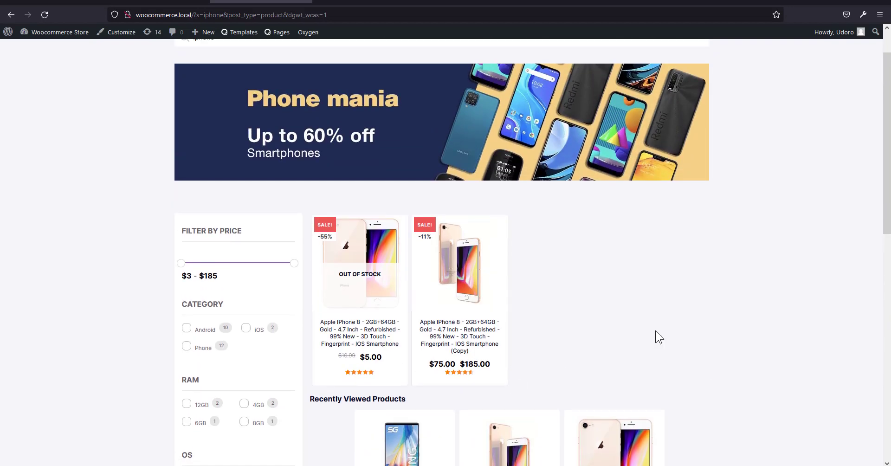
scroll(656, 337, down, 4)
scroll(616, 320, down, 3)
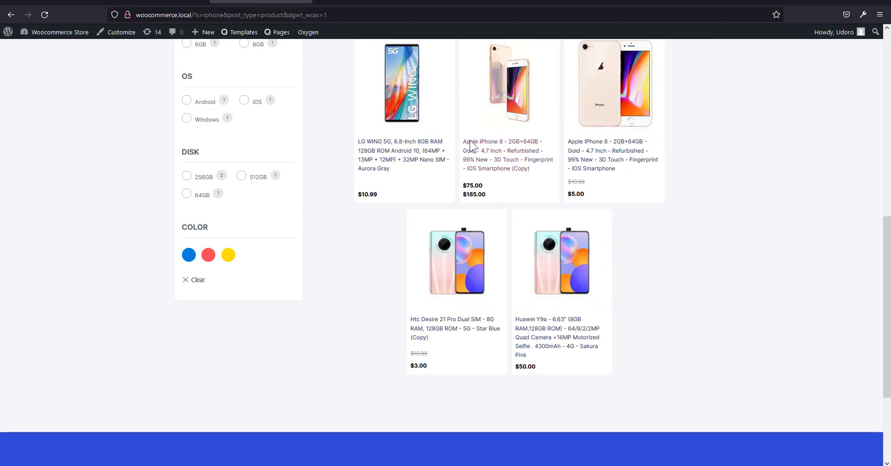
scroll(471, 146, up, 2)
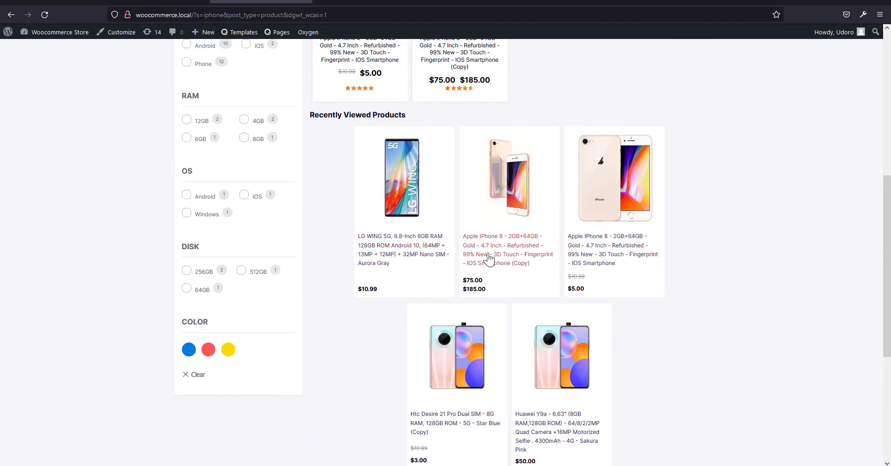
scroll(326, 301, down, 4)
scroll(600, 344, up, 9)
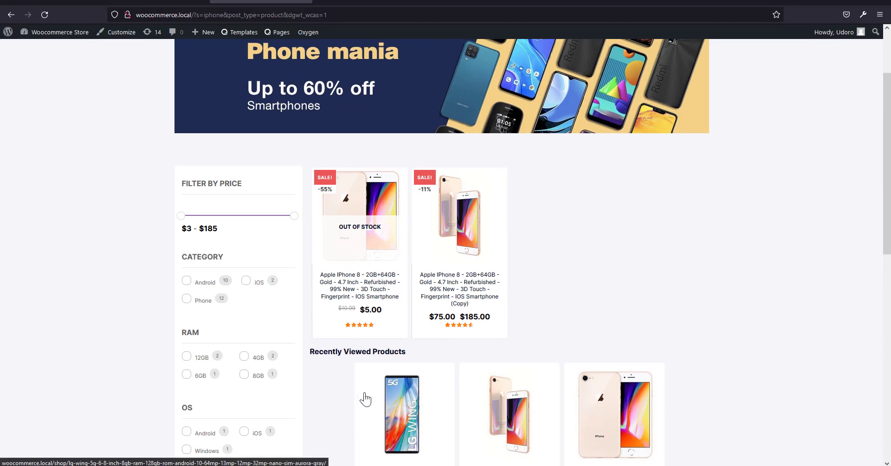
scroll(418, 383, down, 3)
scroll(458, 371, up, 2)
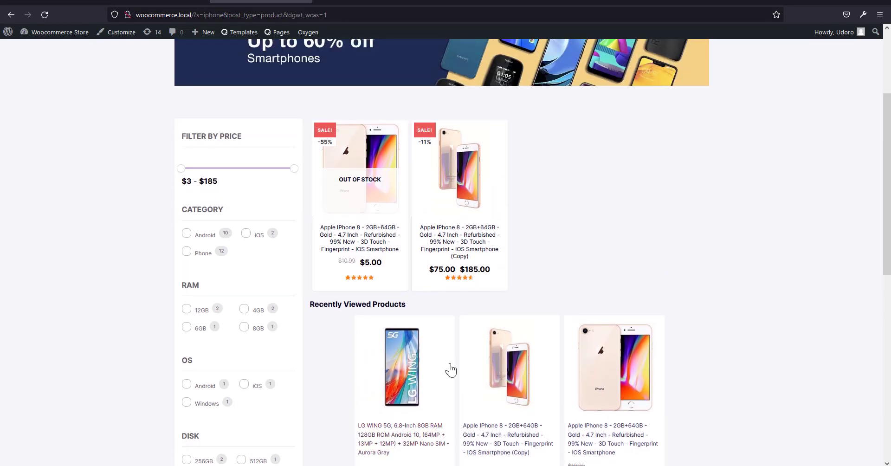
scroll(450, 369, down, 3)
scroll(503, 370, up, 1)
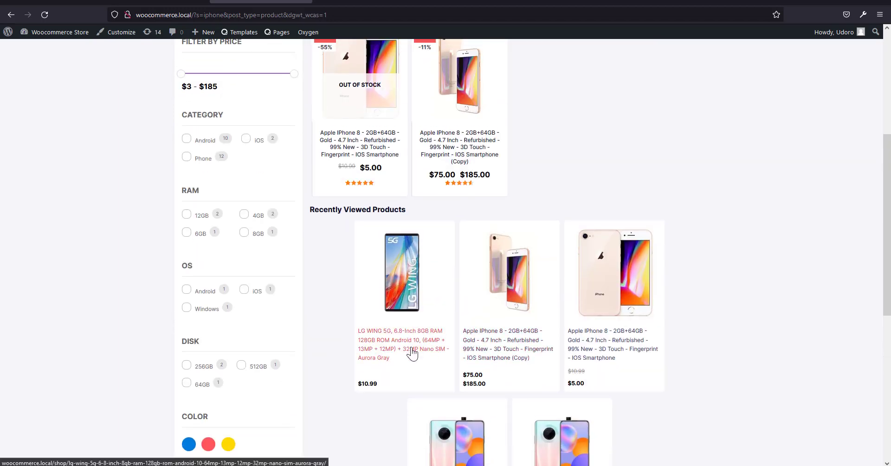
scroll(412, 353, up, 2)
scroll(415, 343, down, 2)
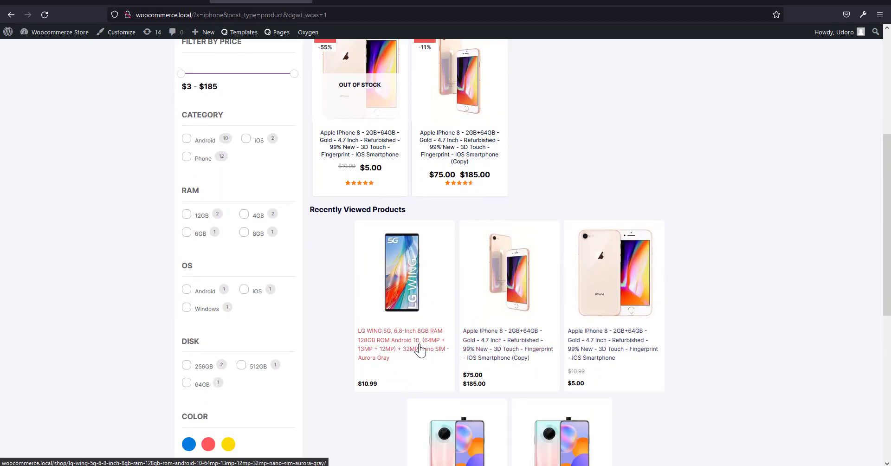
scroll(421, 348, up, 5)
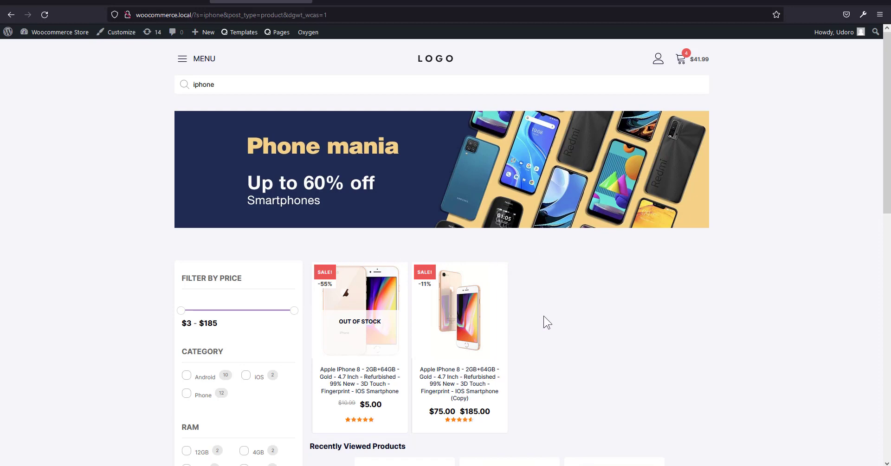
Switch to the Oxygen builder with the search results template and select the Recent Viewed Products widget under the repeater.
click(163, 4)
scroll(556, 338, down, 8)
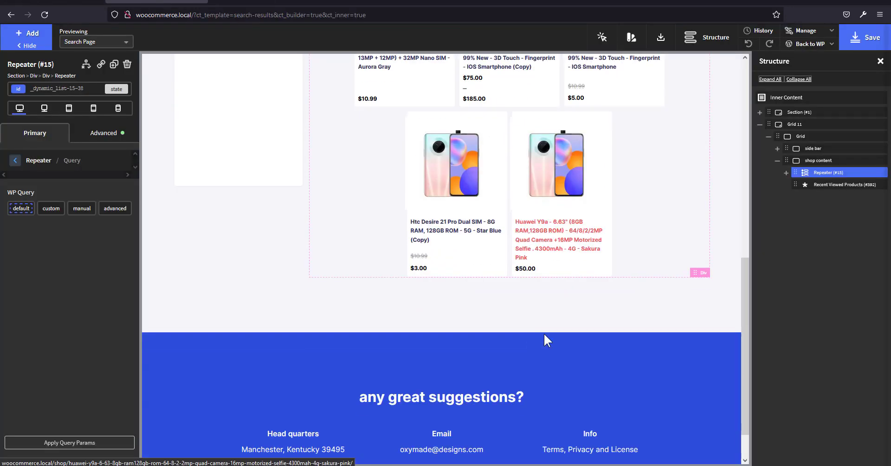
scroll(528, 334, up, 7)
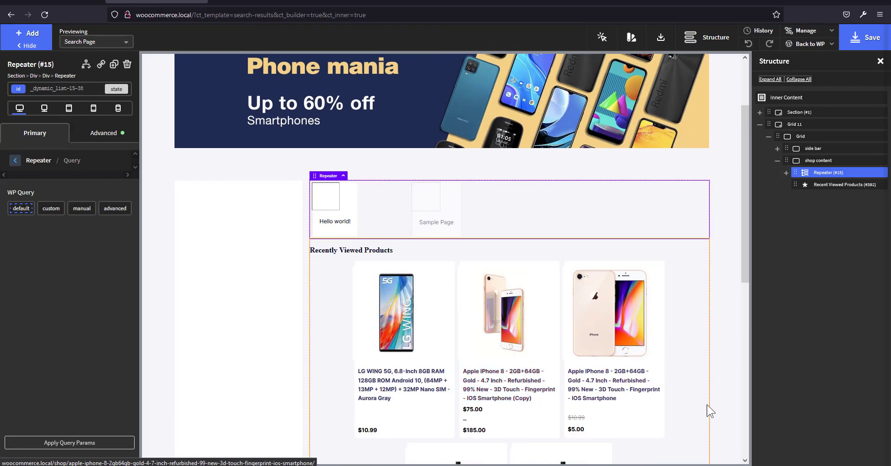
click(686, 413)
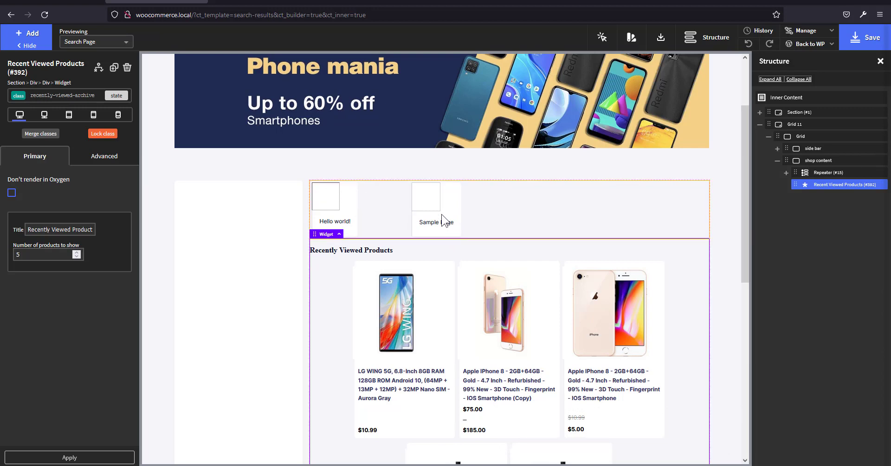
Check the template's preview options and inspect the product filter shortcode inside the side bar.
click(101, 44)
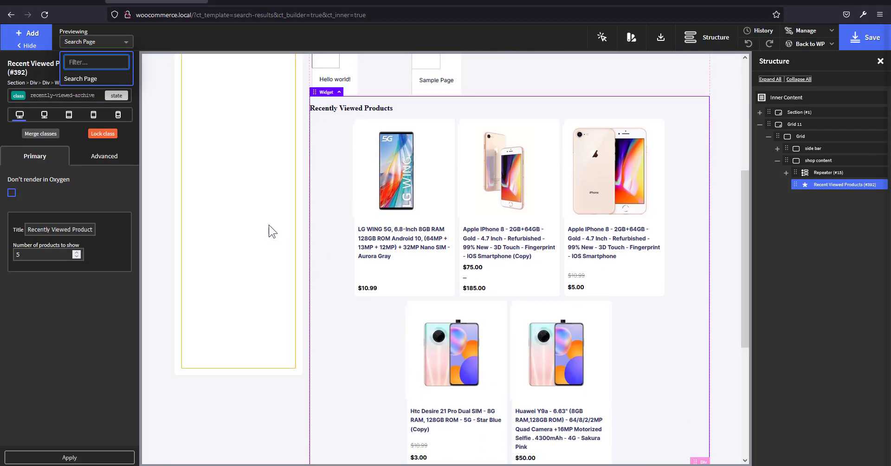
click(274, 235)
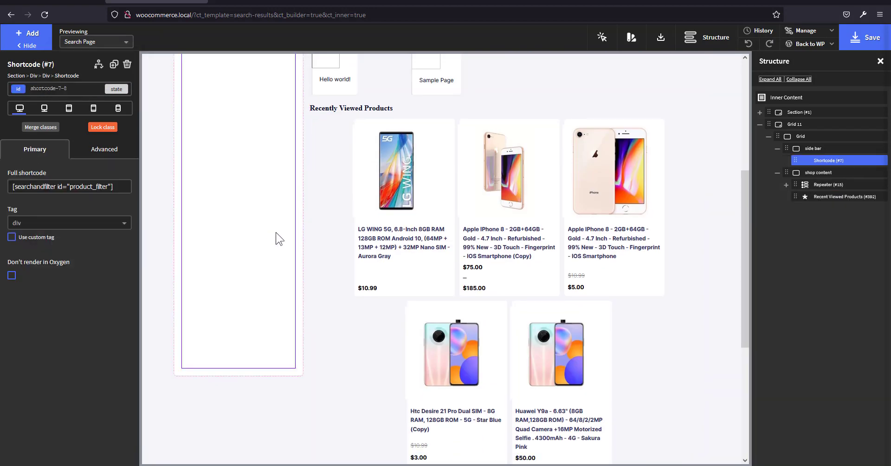
scroll(269, 278, up, 1)
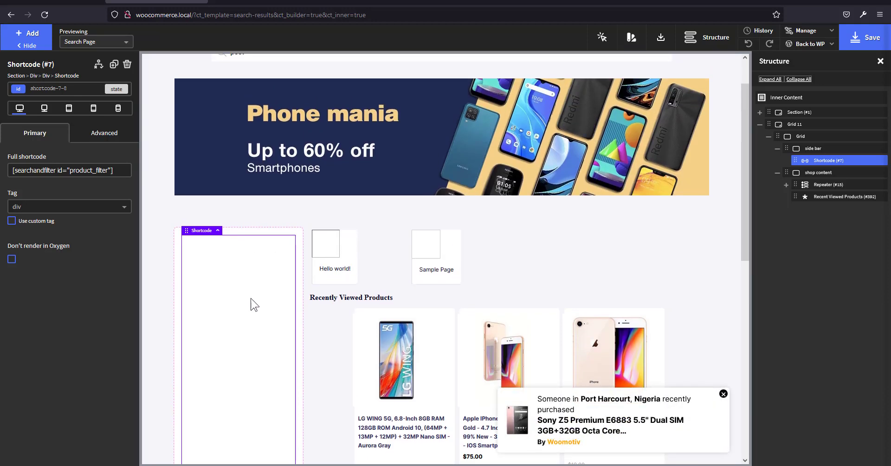
scroll(261, 295, down, 2)
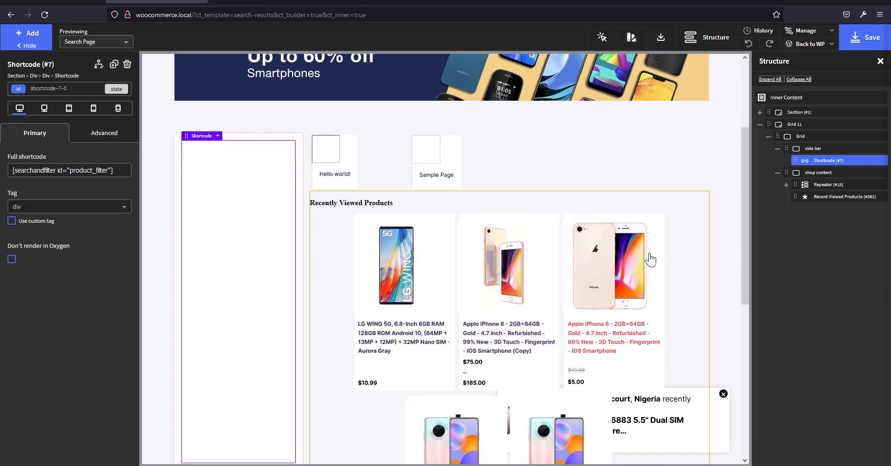
Reselect the Recent Viewed Products widget, target its ID instead of its class, and view its advanced layout settings.
click(692, 250)
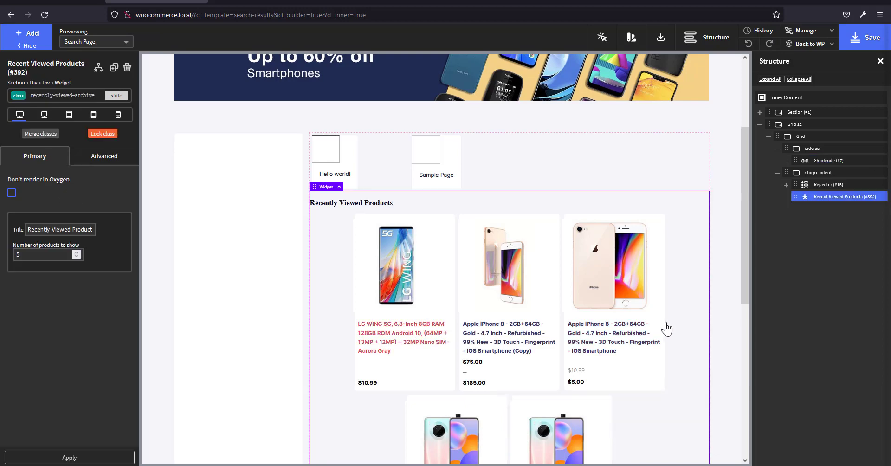
scroll(604, 307, down, 3)
scroll(598, 308, up, 2)
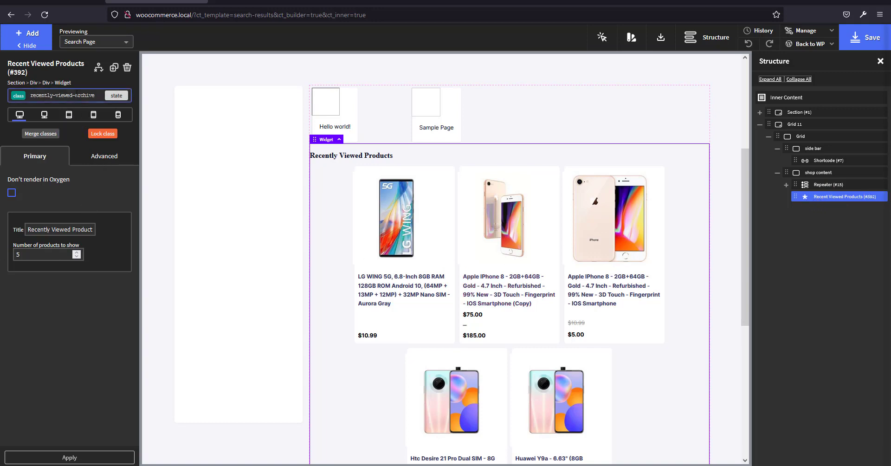
click(72, 95)
click(58, 138)
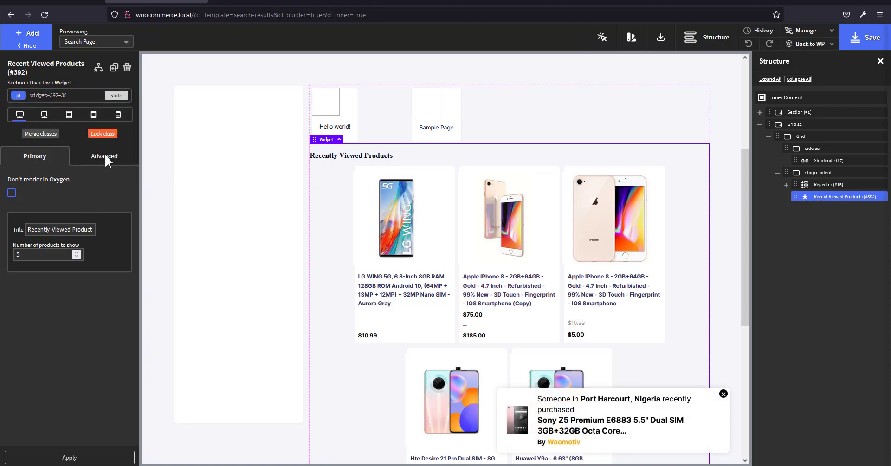
click(107, 160)
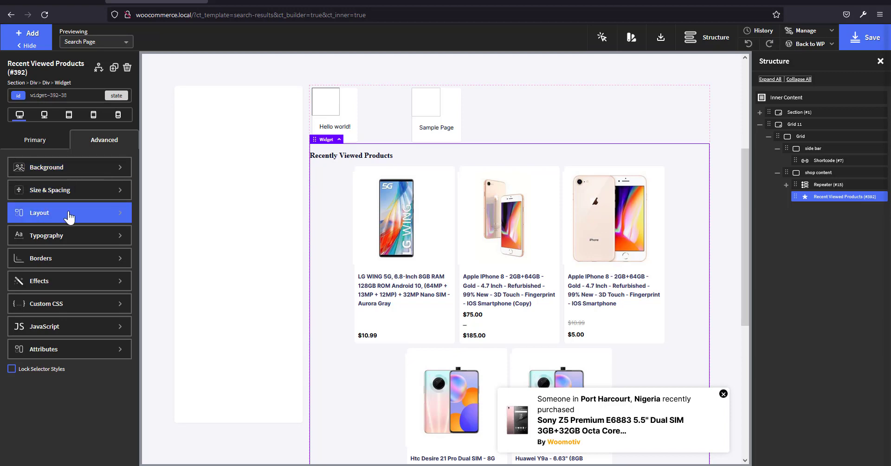
click(69, 214)
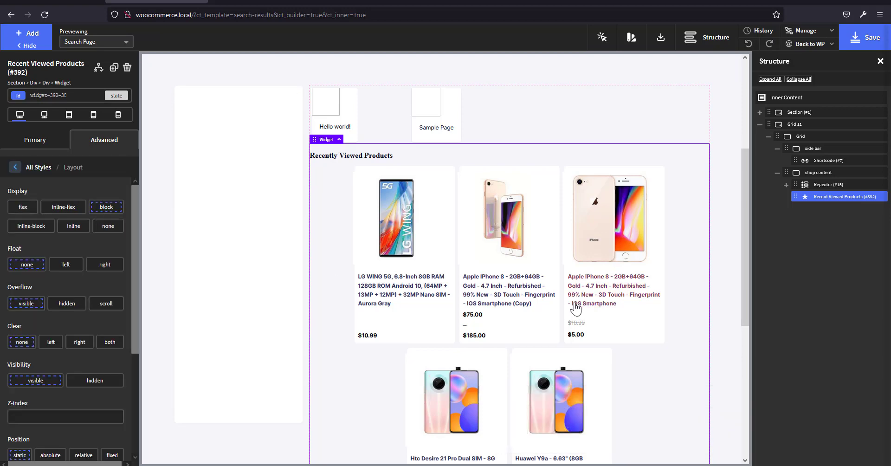
scroll(493, 284, down, 2)
scroll(548, 286, up, 1)
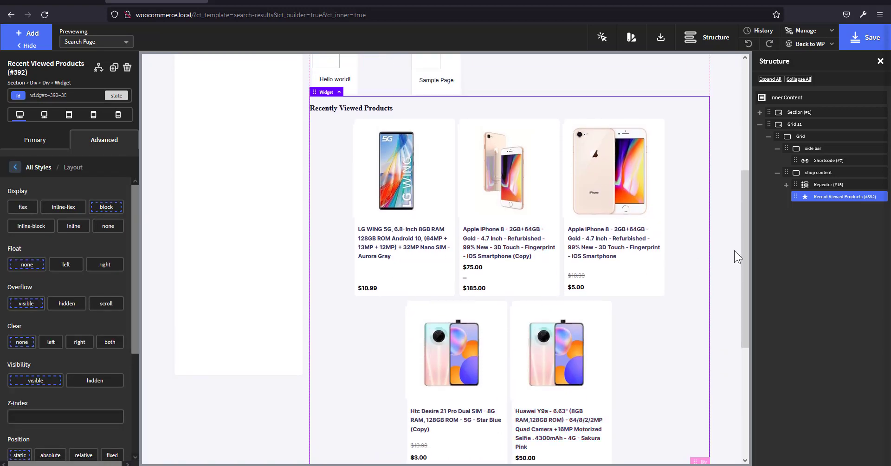
Inspect the Repeater in the shop content, return to the Recent Viewed Products widget and show its ID and class list.
click(822, 185)
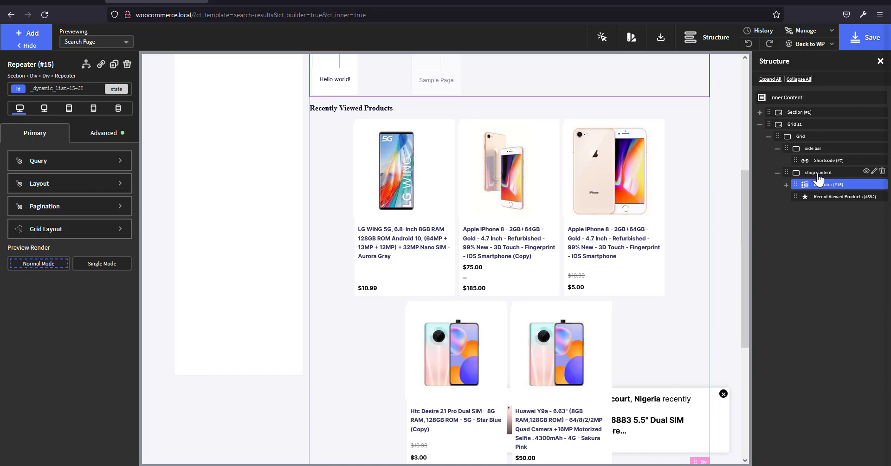
click(829, 200)
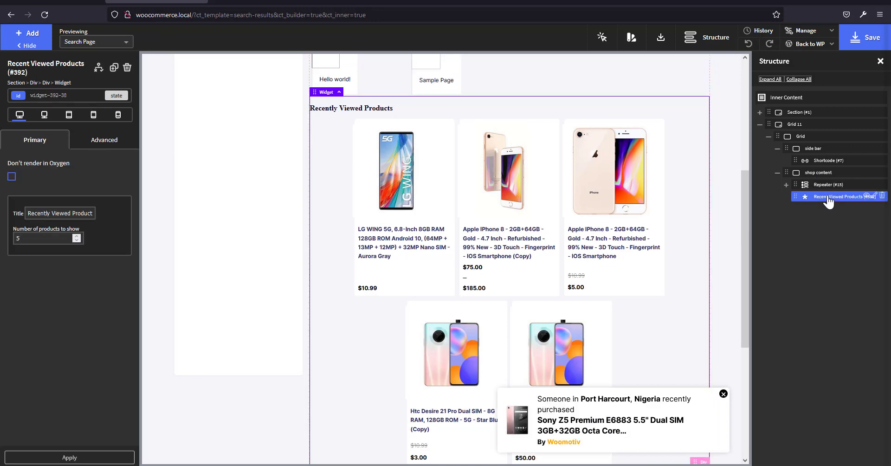
scroll(556, 305, up, 1)
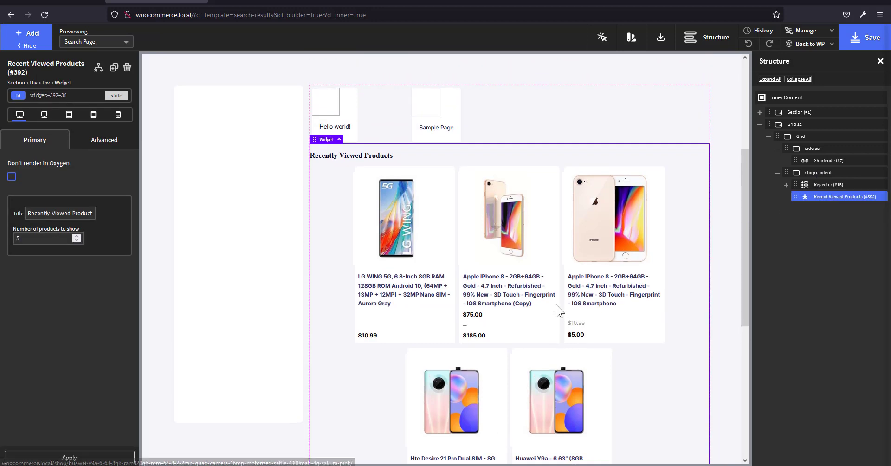
scroll(556, 304, down, 2)
scroll(556, 305, up, 2)
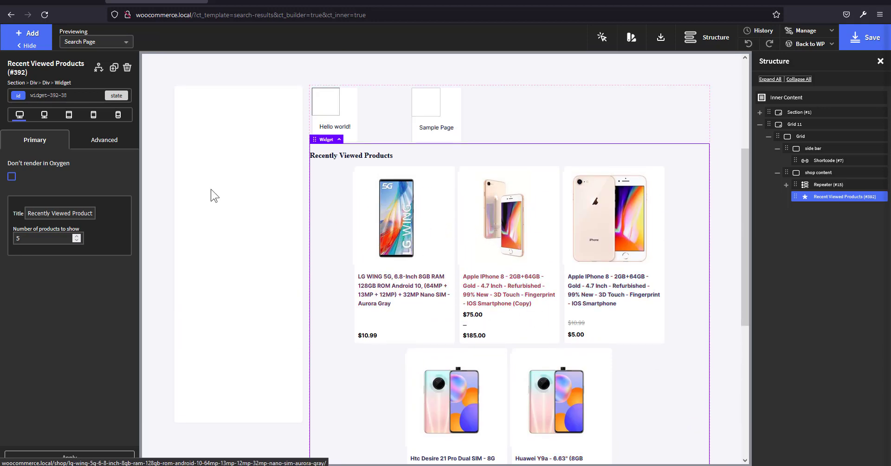
click(68, 96)
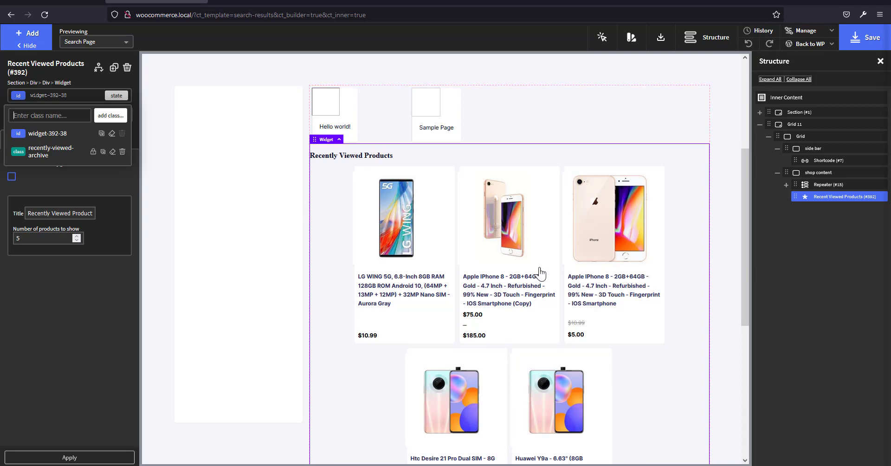
scroll(325, 343, down, 3)
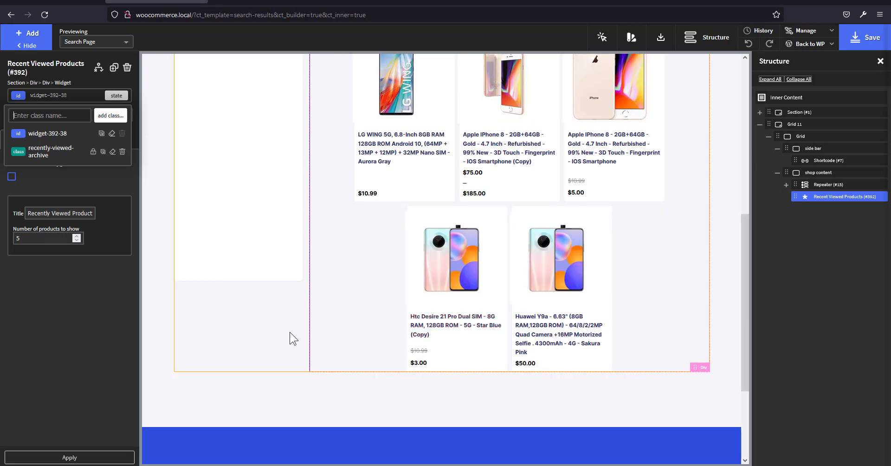
scroll(289, 333, up, 1)
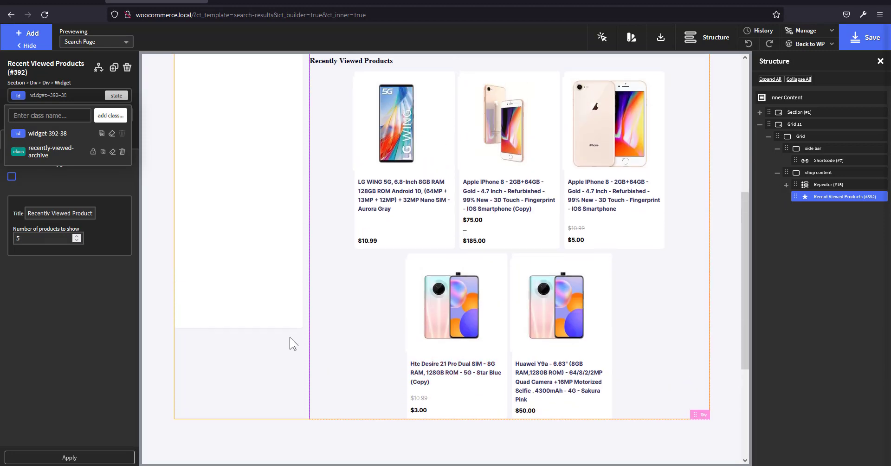
Select the shop content div and collapse the side bar, shop content and Grid branches in the structure tree.
click(822, 172)
click(777, 148)
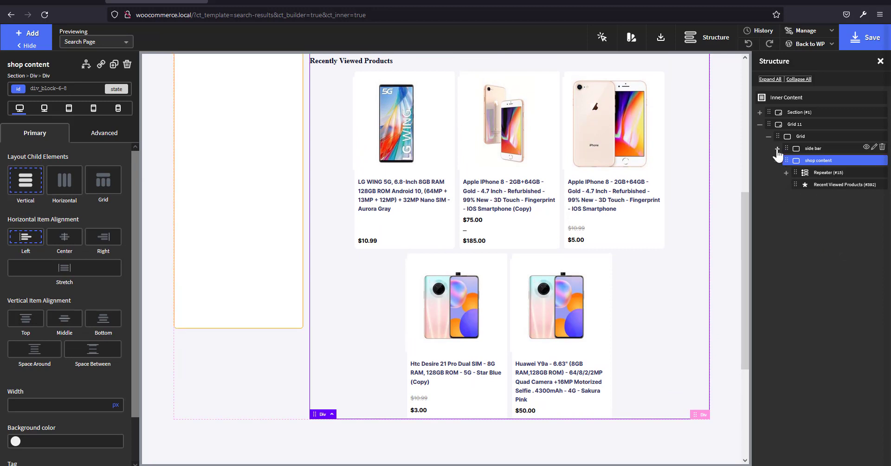
click(778, 160)
click(768, 137)
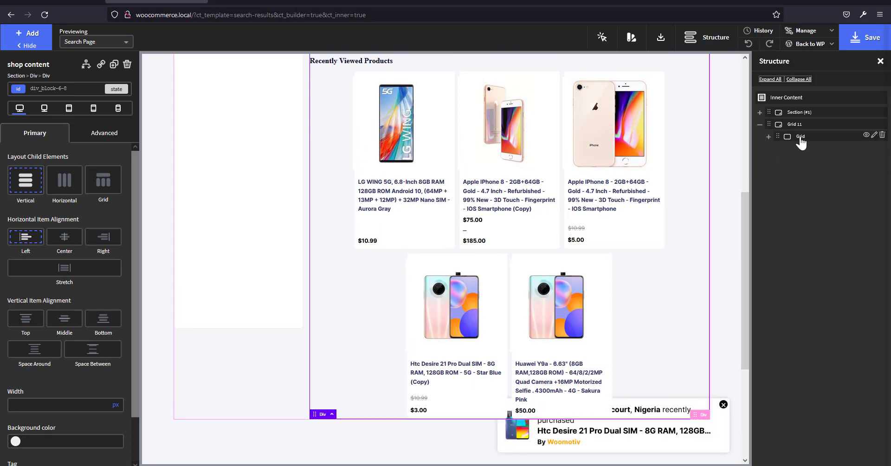
Add a new div directly inside the Grid 11 section, below the existing Grid.
click(796, 138)
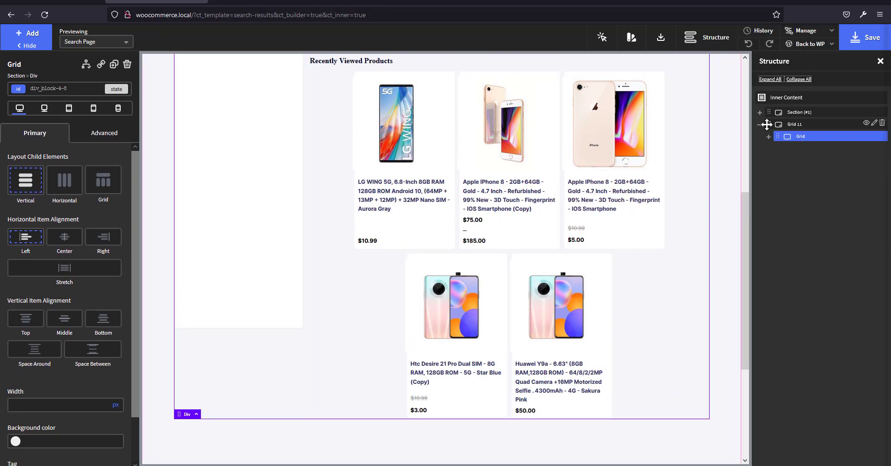
click(801, 125)
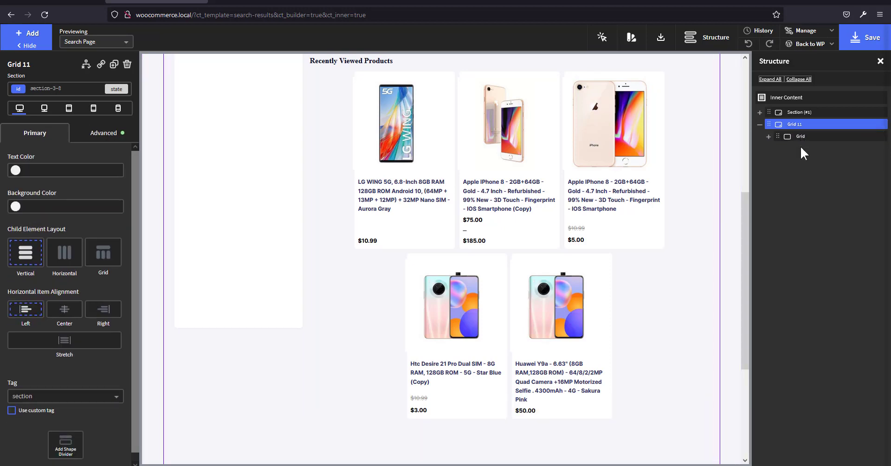
scroll(584, 306, down, 3)
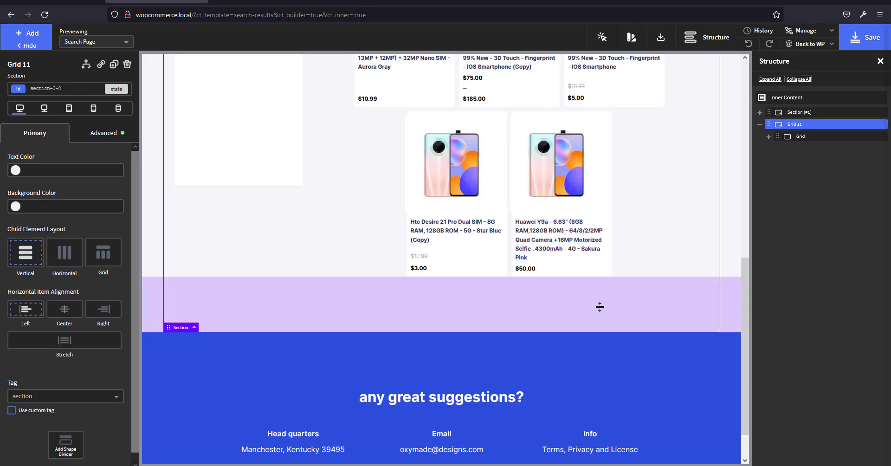
scroll(601, 305, up, 2)
mouse_move(799, 144)
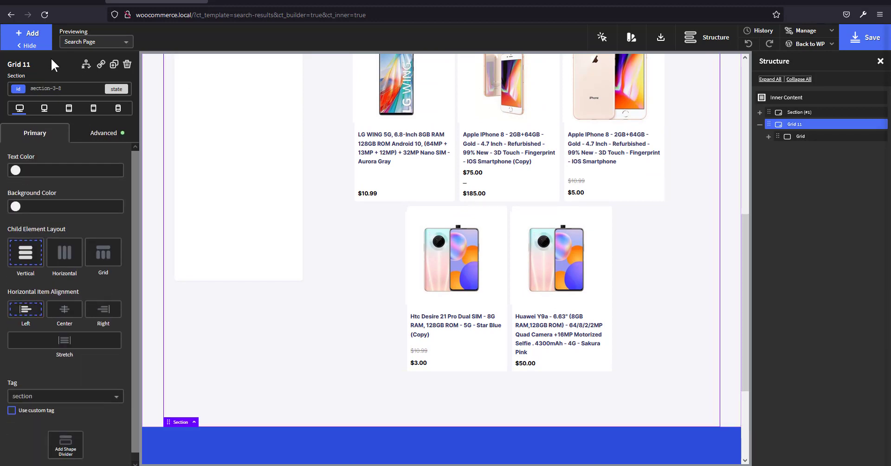
click(30, 33)
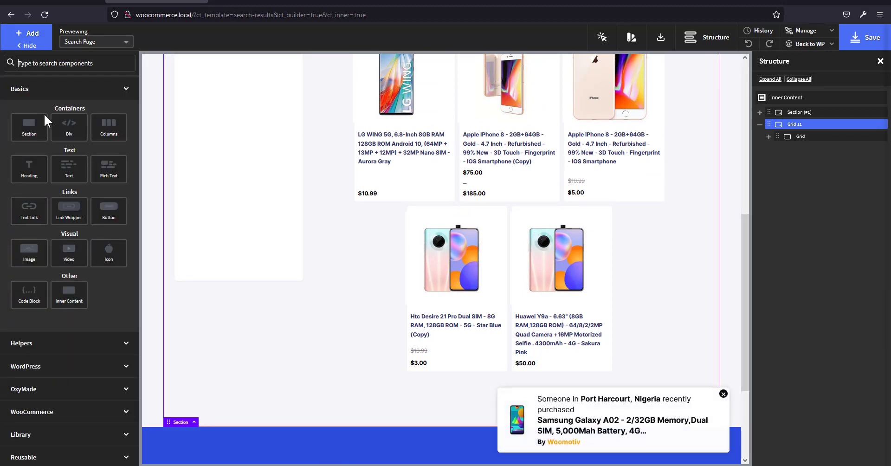
click(69, 125)
Move the Recent Viewed Products widget out of shop content into the new div below the Grid, and collapse shop content.
click(768, 136)
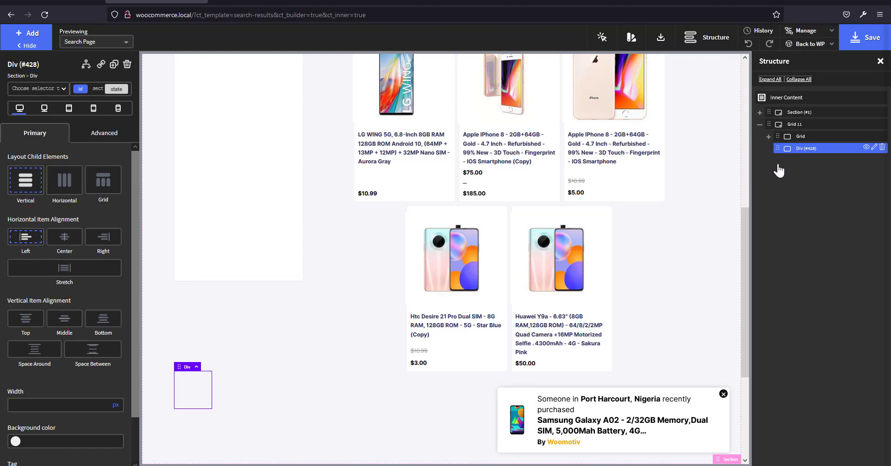
click(778, 161)
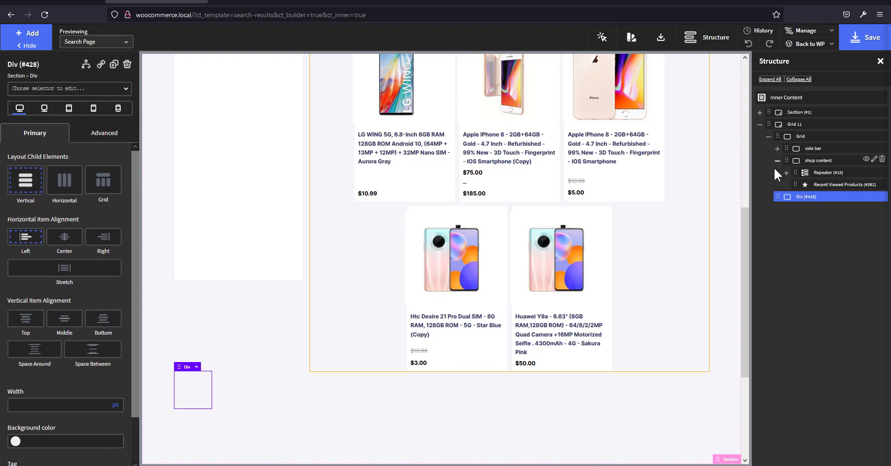
drag(795, 185, 818, 188)
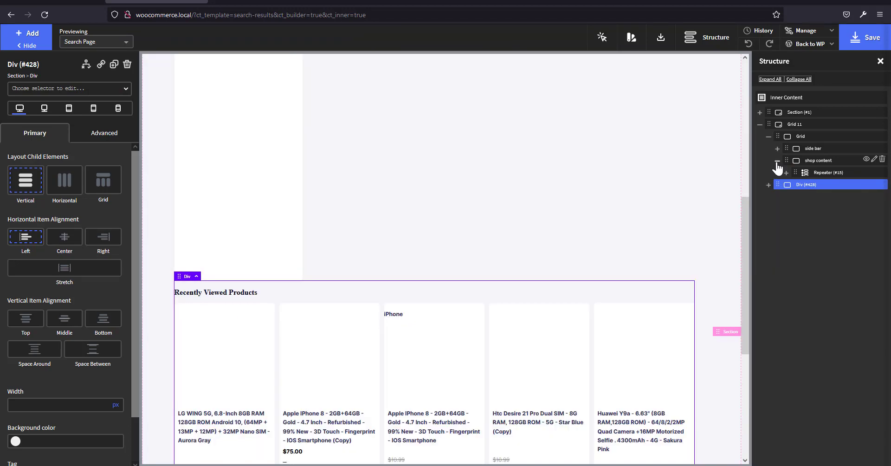
scroll(333, 310, down, 2)
scroll(493, 302, up, 5)
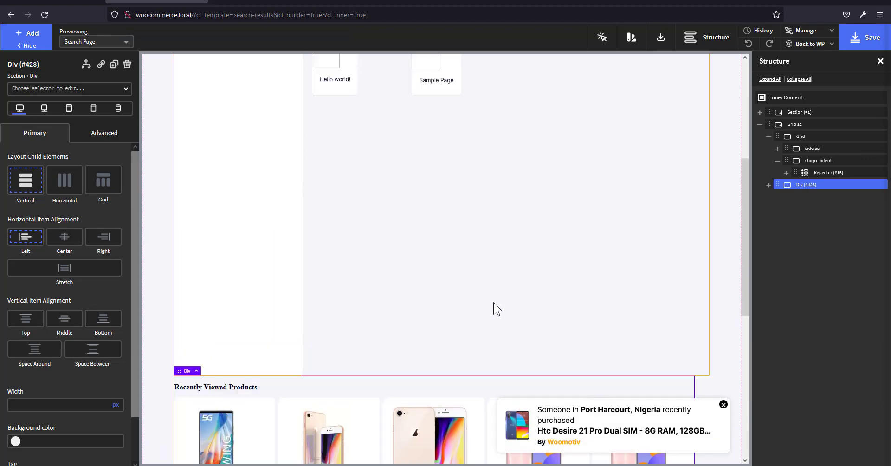
scroll(532, 291, down, 1)
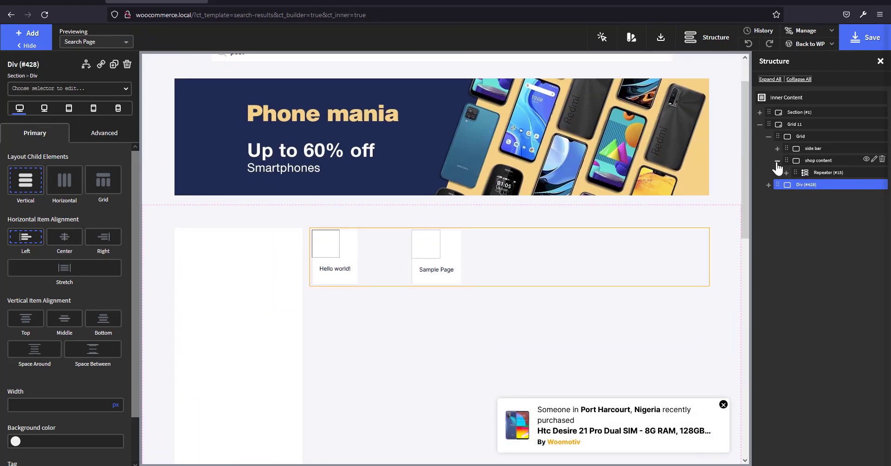
click(777, 160)
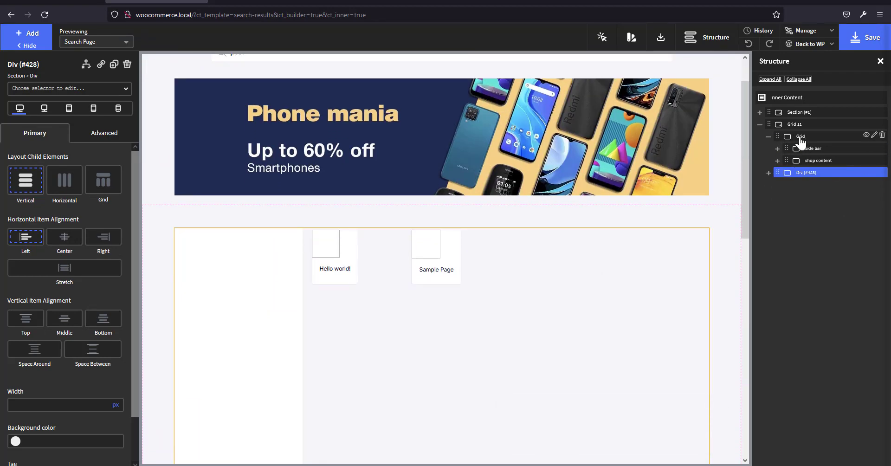
Examine the Grid's side bar and shop content divs, including the side bar's product filter shortcode.
click(807, 137)
click(812, 150)
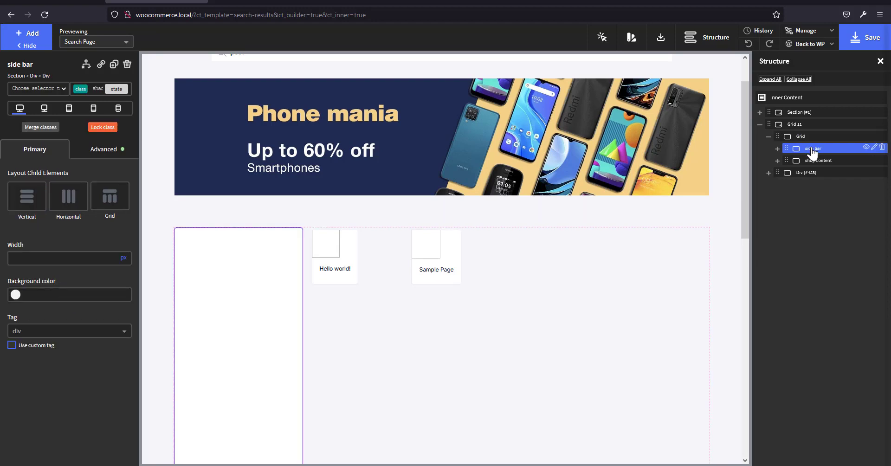
click(809, 167)
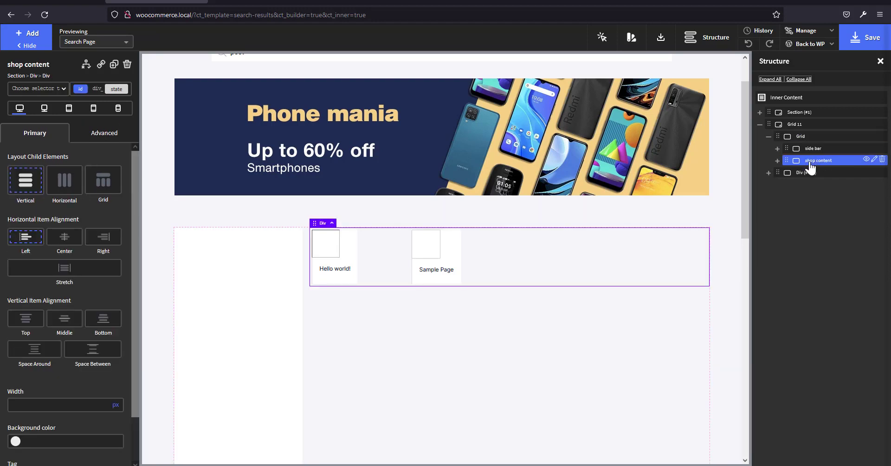
click(777, 160)
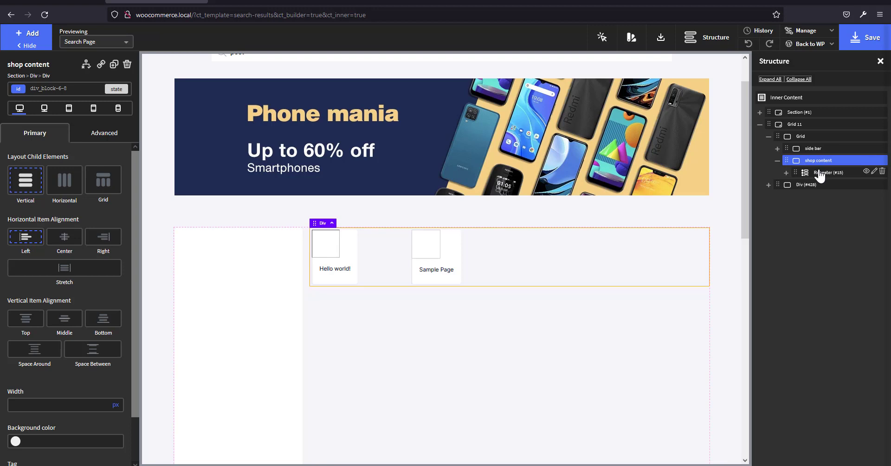
click(778, 149)
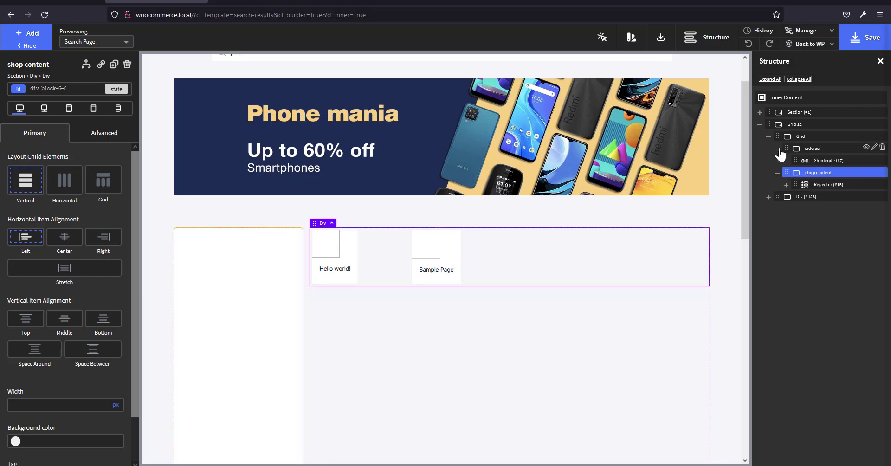
click(826, 161)
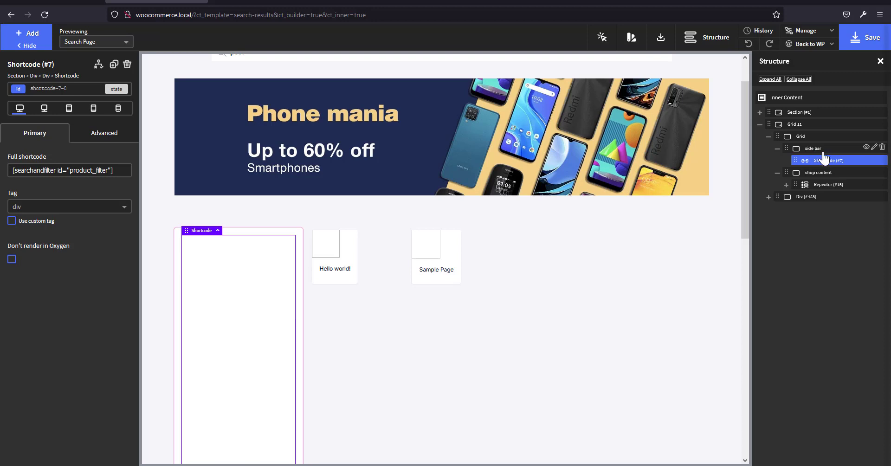
click(34, 169)
click(781, 150)
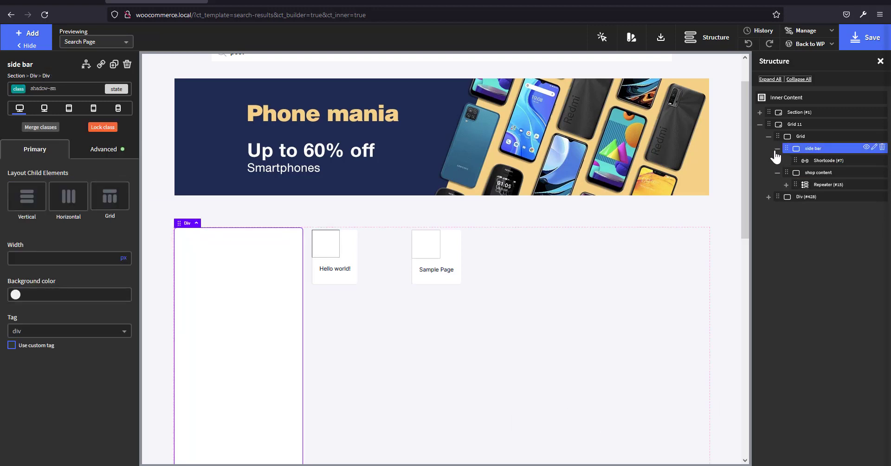
click(778, 149)
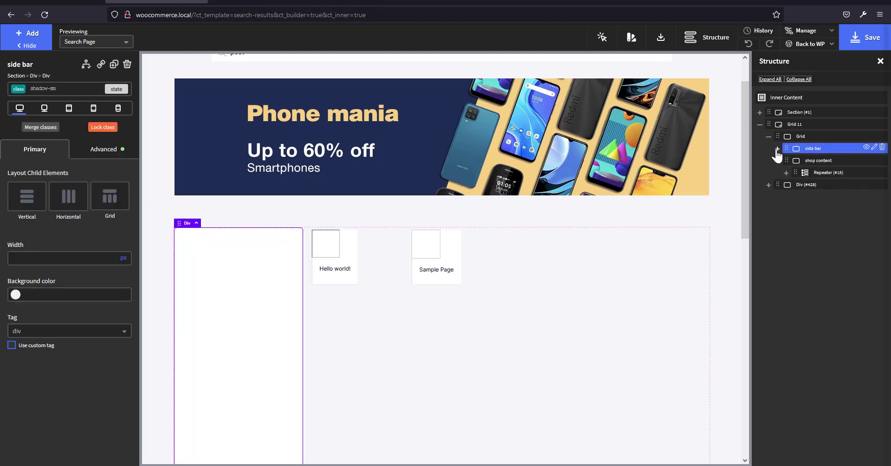
Add a div inside shop content and place it above the Repeater.
click(817, 162)
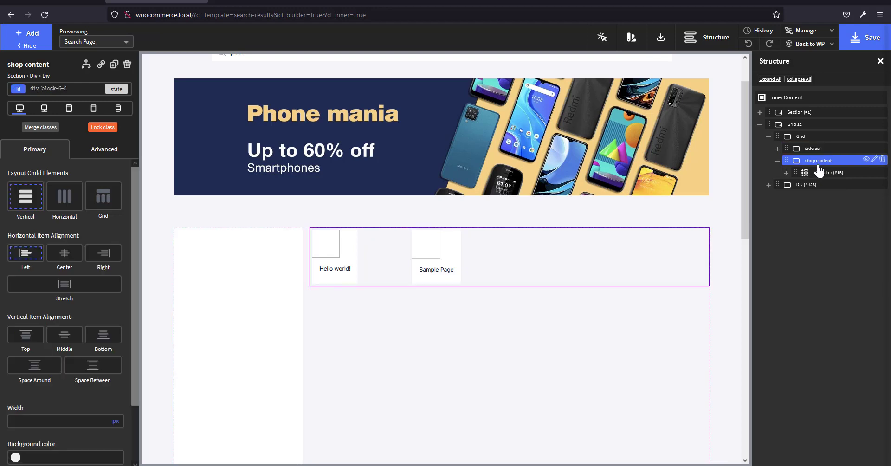
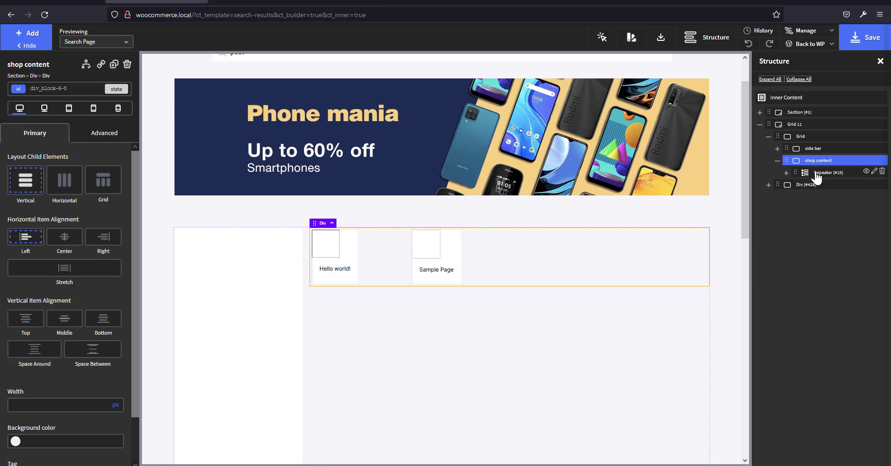
click(43, 49)
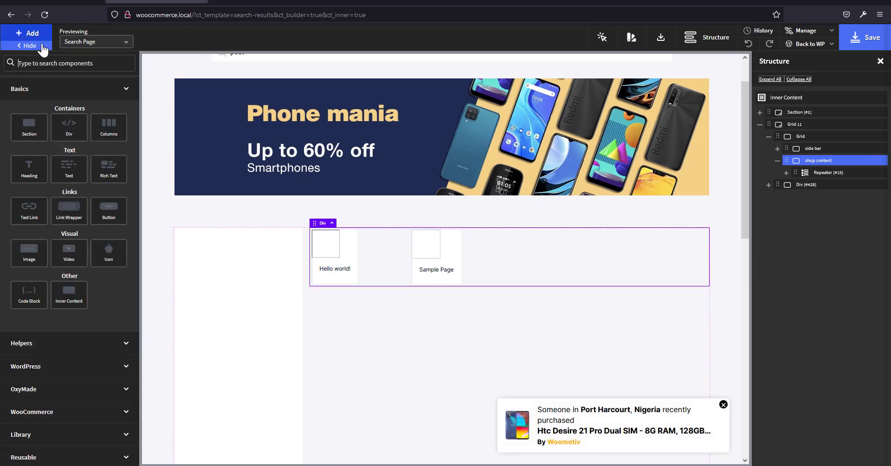
click(69, 125)
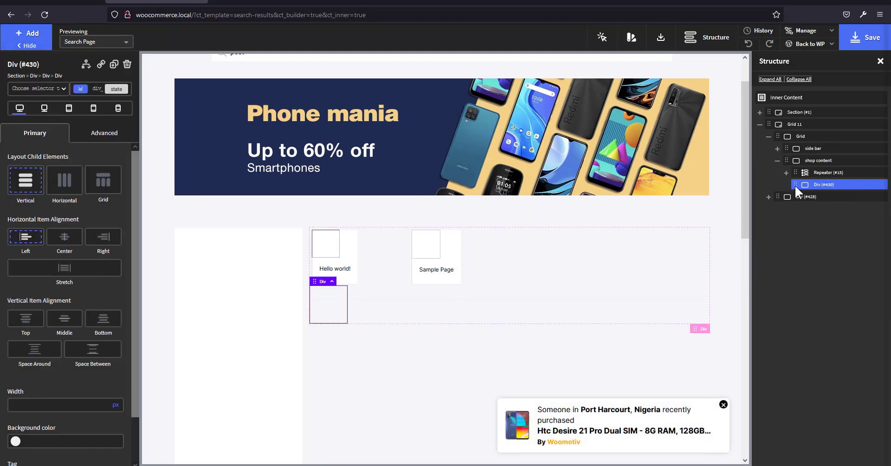
drag(798, 183, 802, 170)
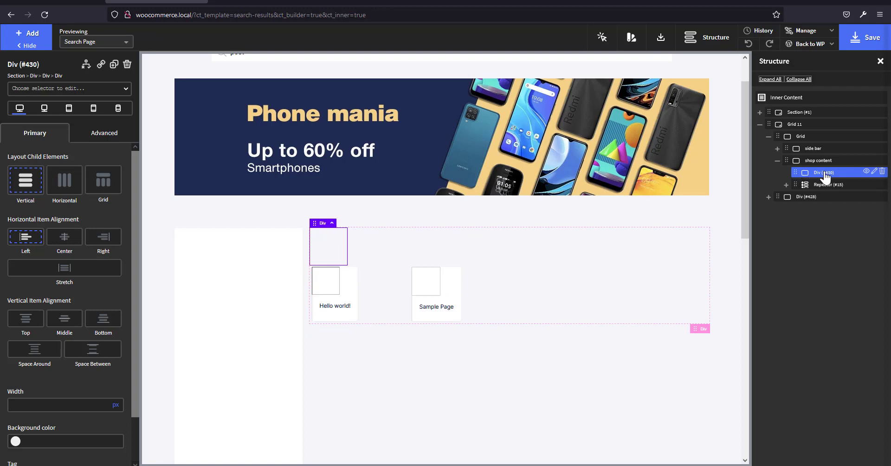
Rename the div above the Repeater to "no search result", then duplicate it and delete the duplicate.
double_click(824, 173)
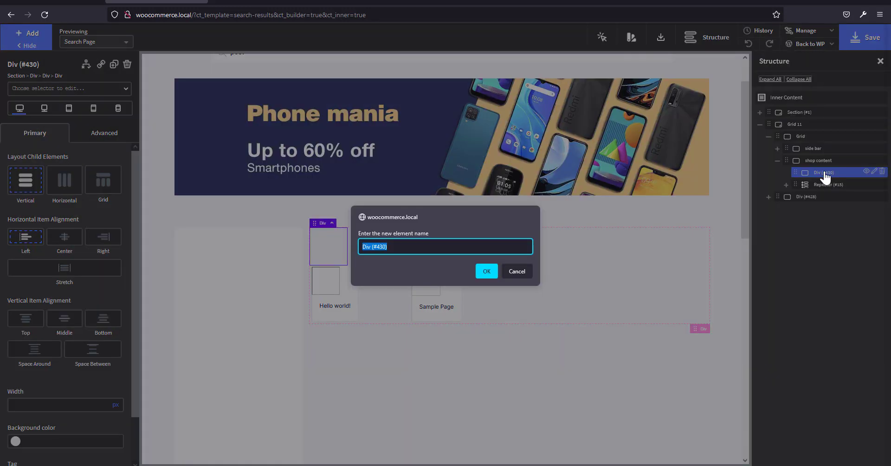
text(no search result)
key(Return)
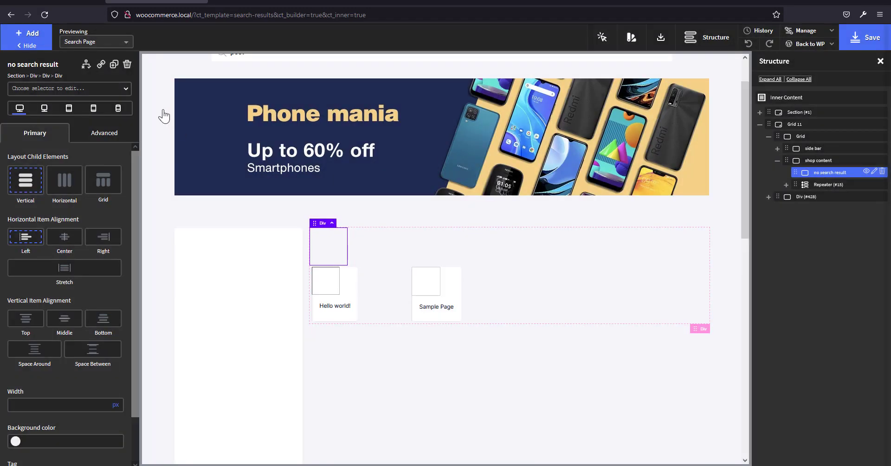
key(ctrl+d)
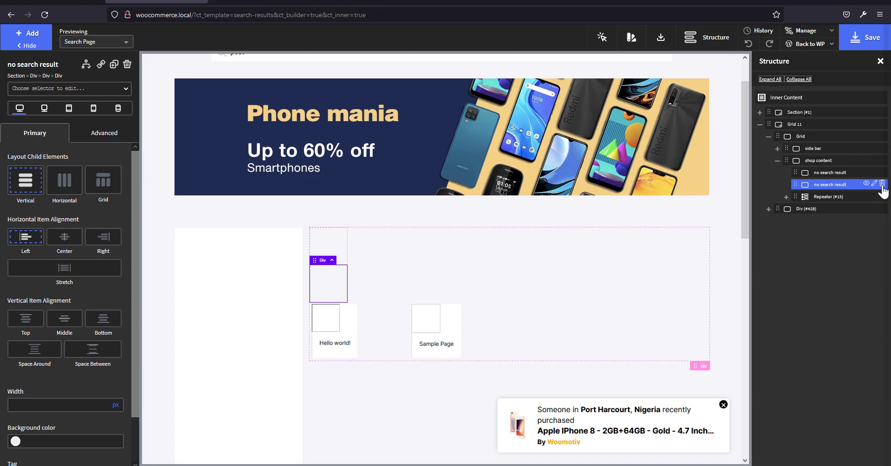
click(881, 184)
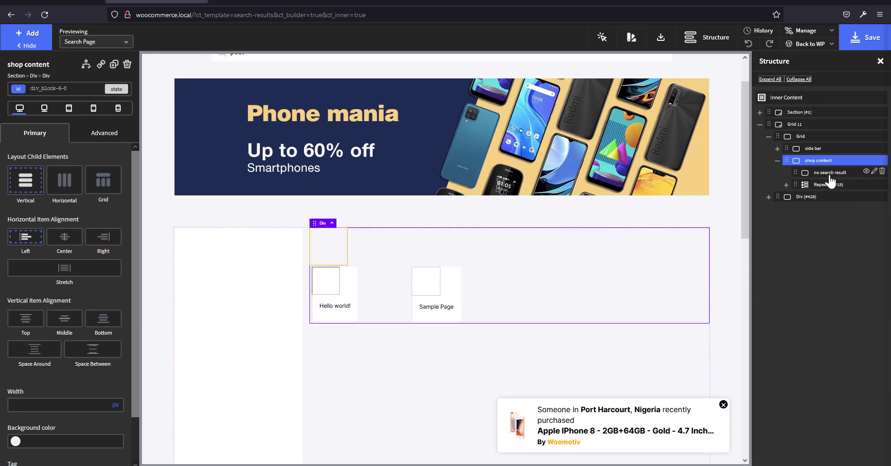
Add a heading inside the no search result div and set its font size to 32 px.
click(830, 173)
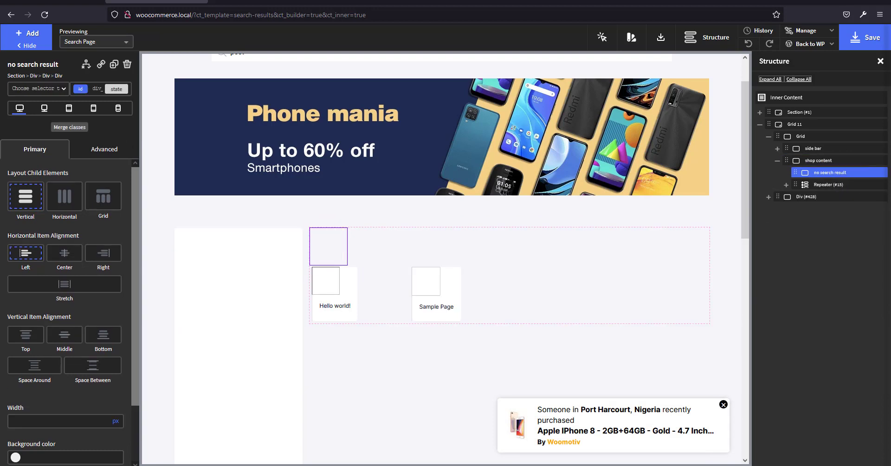
click(39, 40)
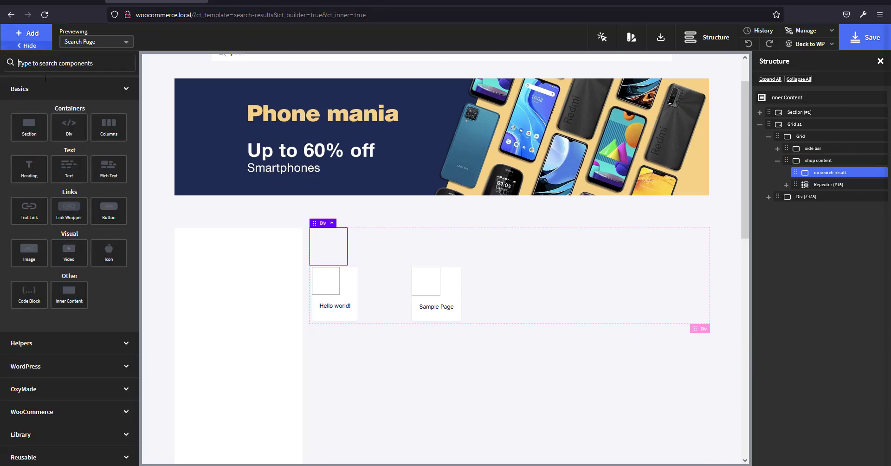
click(37, 173)
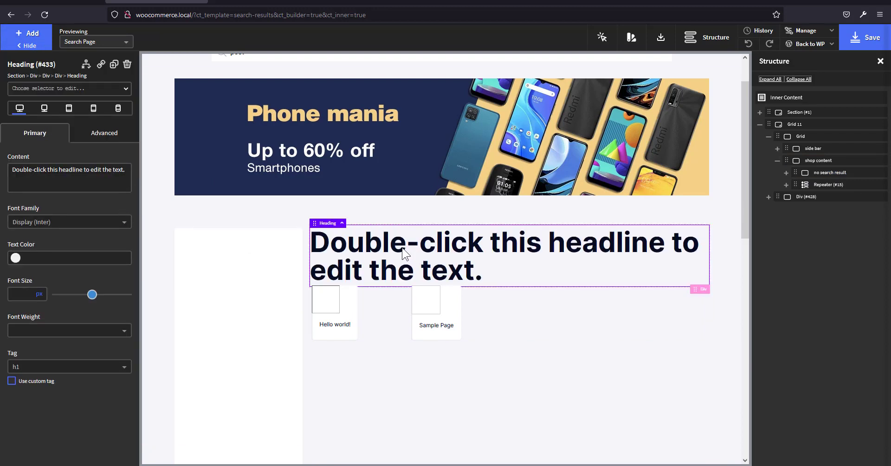
click(25, 293)
text(3)
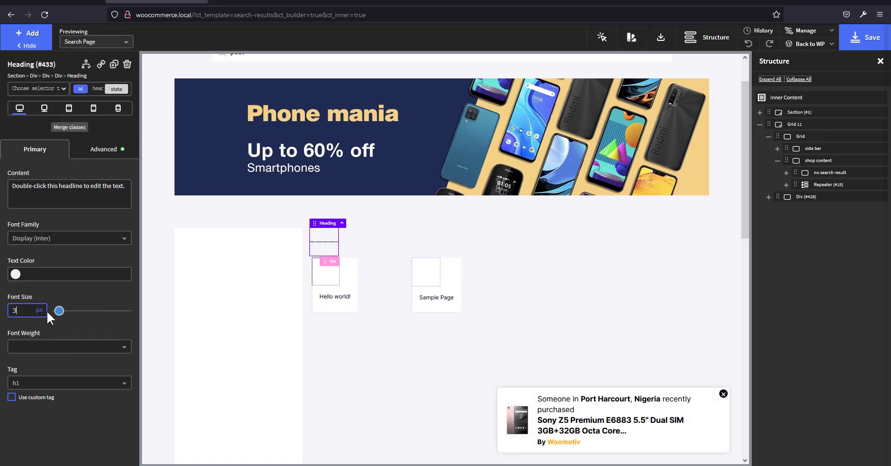
text(0)
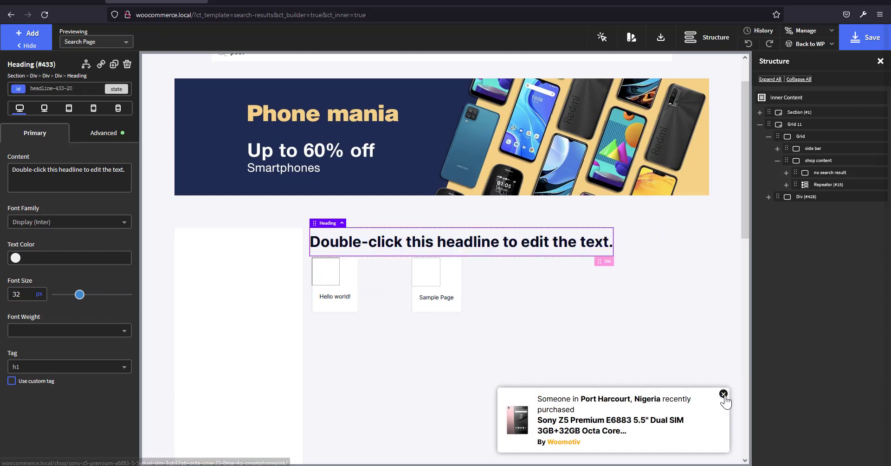
Replace the placeholder text of the heading in the no search result div with "No result was found".
click(724, 394)
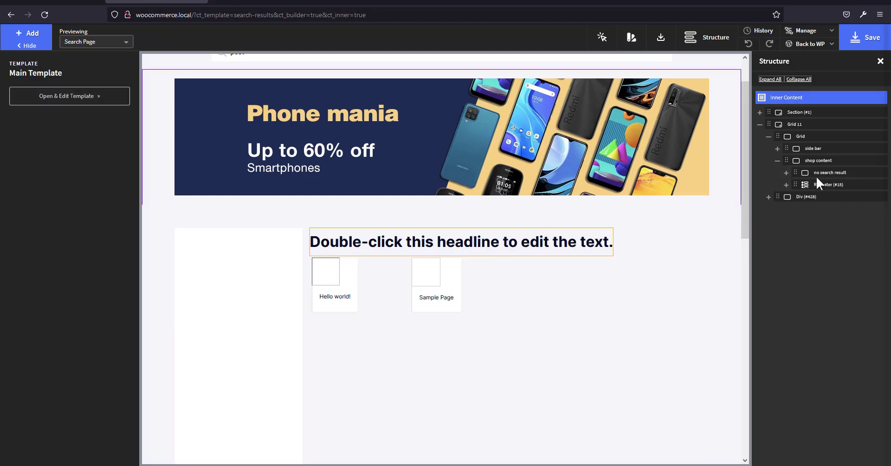
click(483, 248)
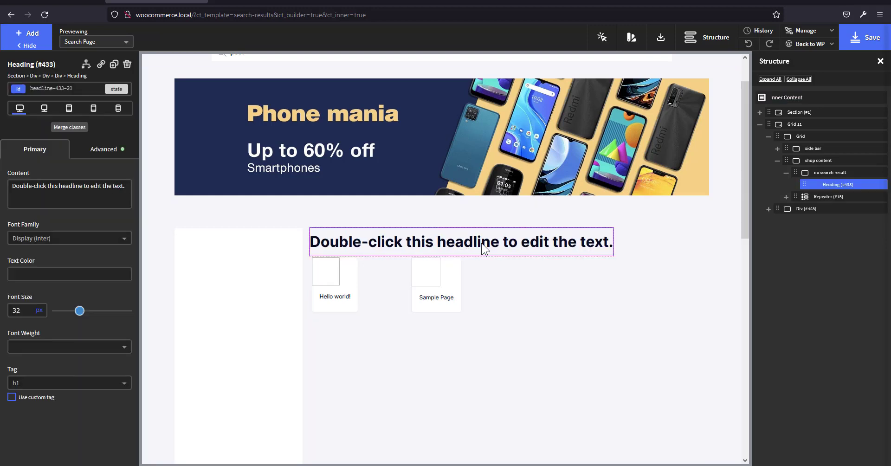
double_click(482, 243)
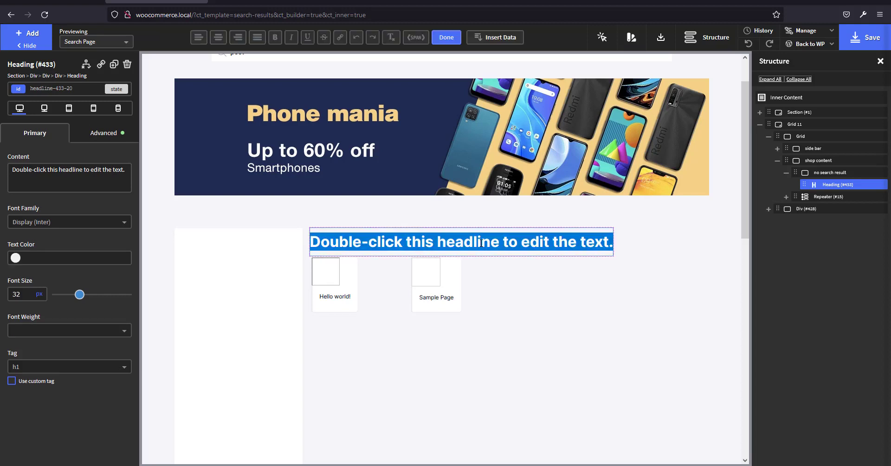
text(No result)
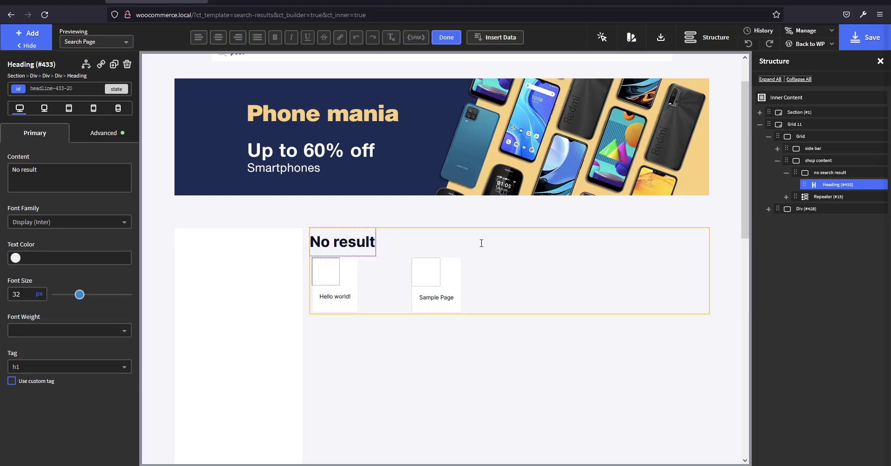
text( was foou)
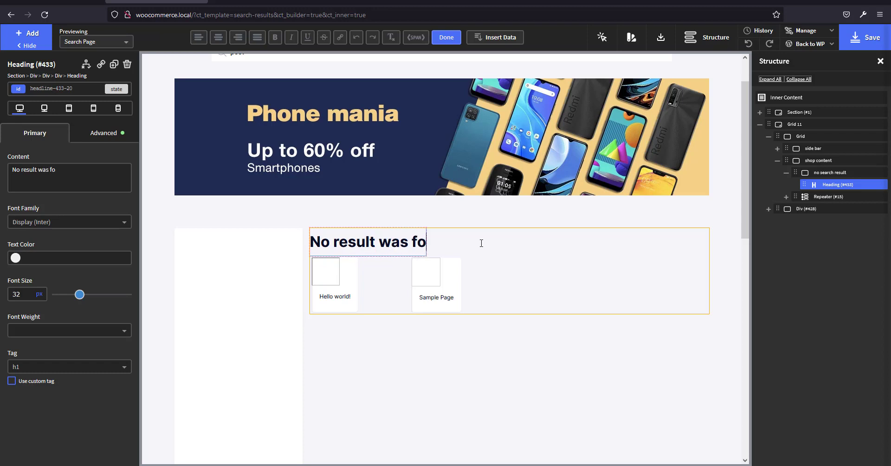
key(BackSpace)
key(BackSpace)
text(yu)
key(BackSpace)
key(BackSpace)
text(und)
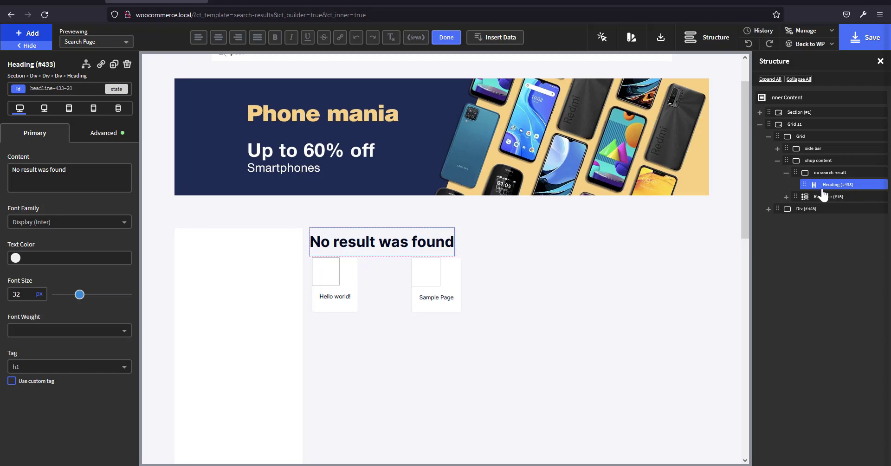
Duplicate the "No result was found" heading and set the copy's tag to h6 and its font size to 18 px.
click(28, 34)
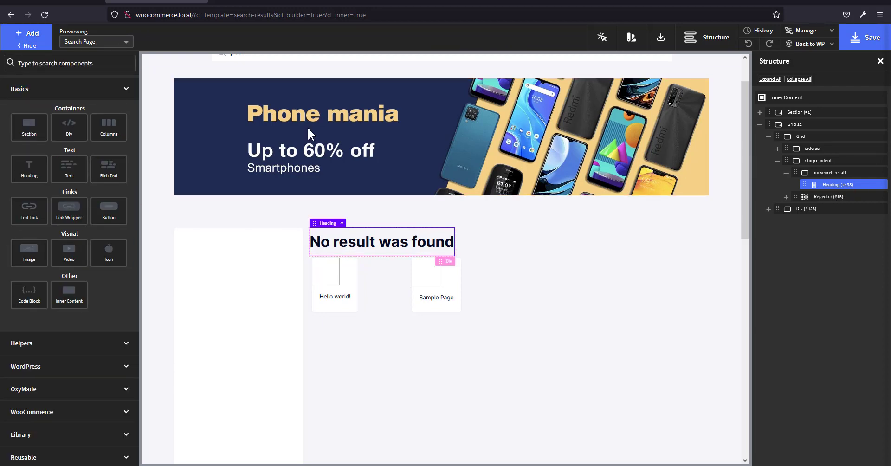
click(830, 173)
click(829, 185)
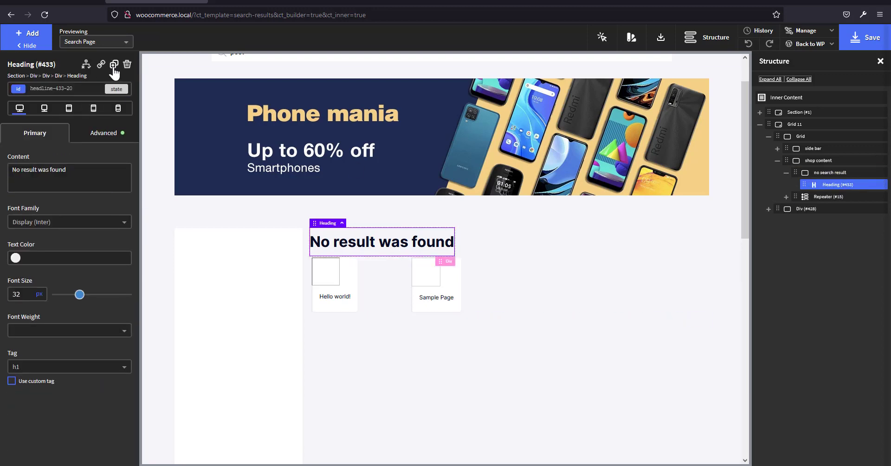
click(114, 66)
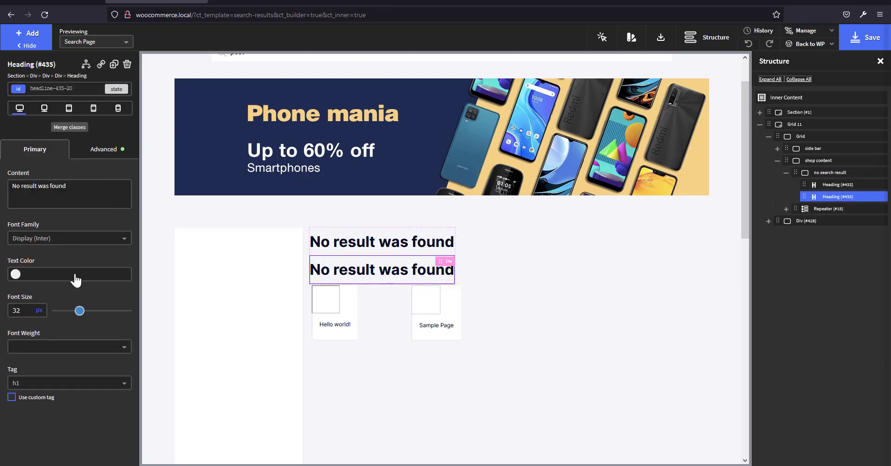
click(85, 391)
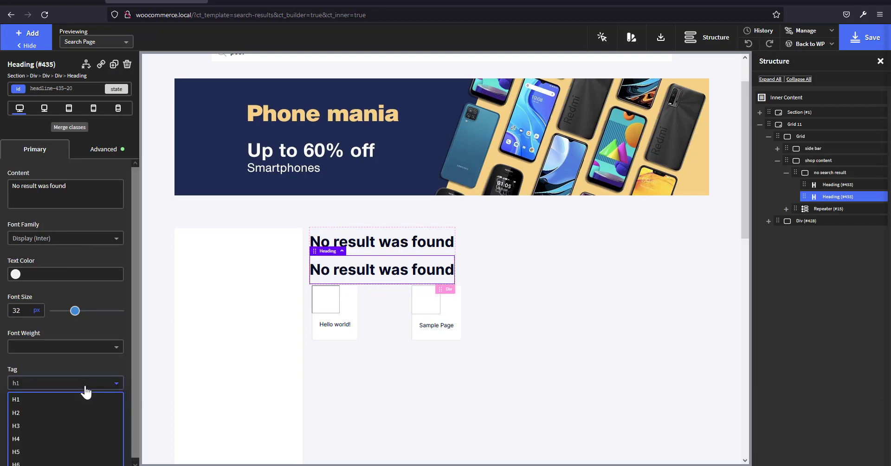
click(69, 433)
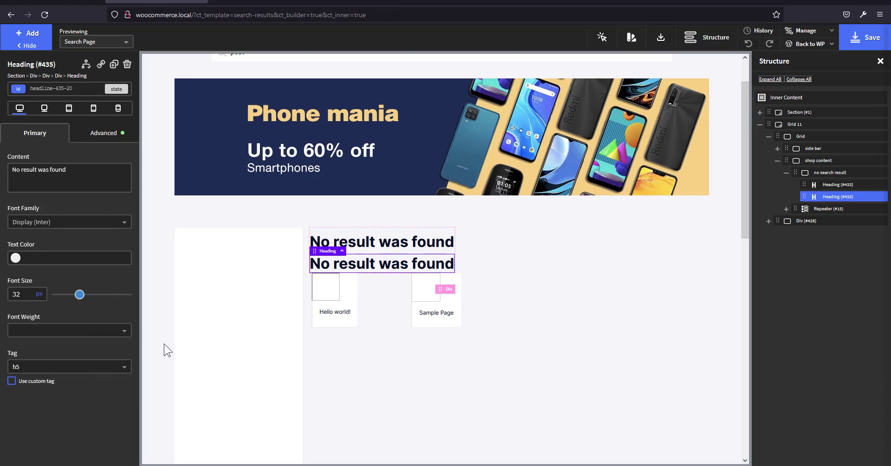
click(111, 365)
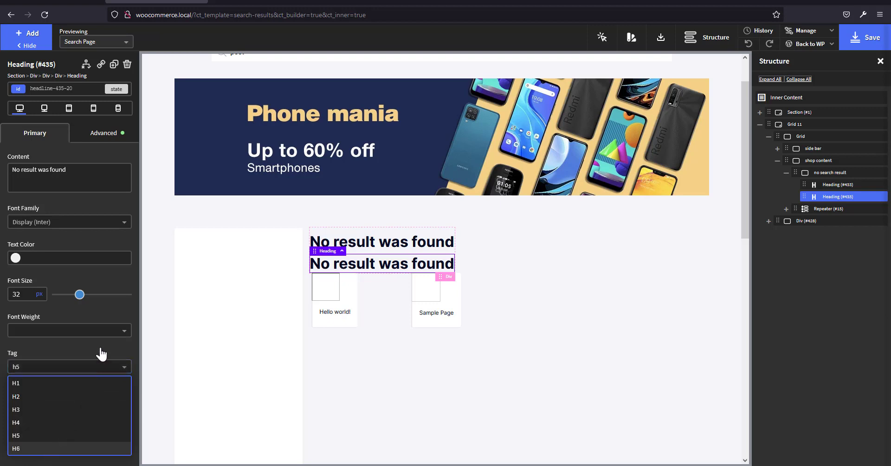
double_click(24, 294)
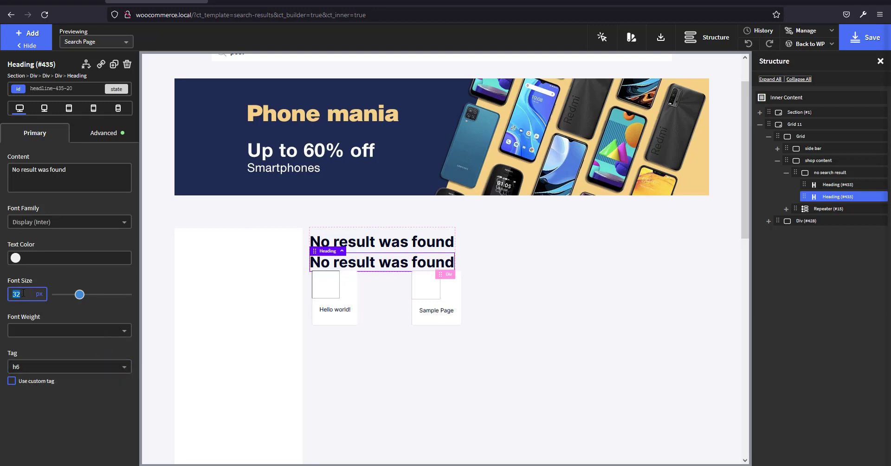
text(18)
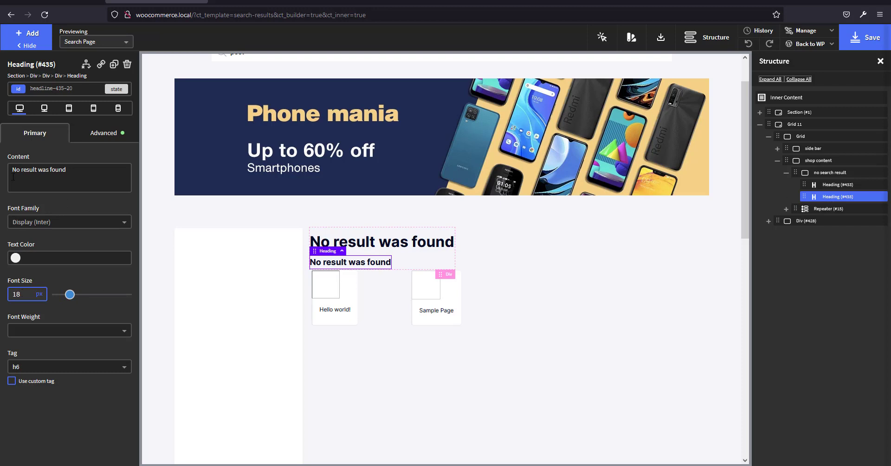
Change the duplicated heading's text to "Return to shop".
triple_click(81, 170)
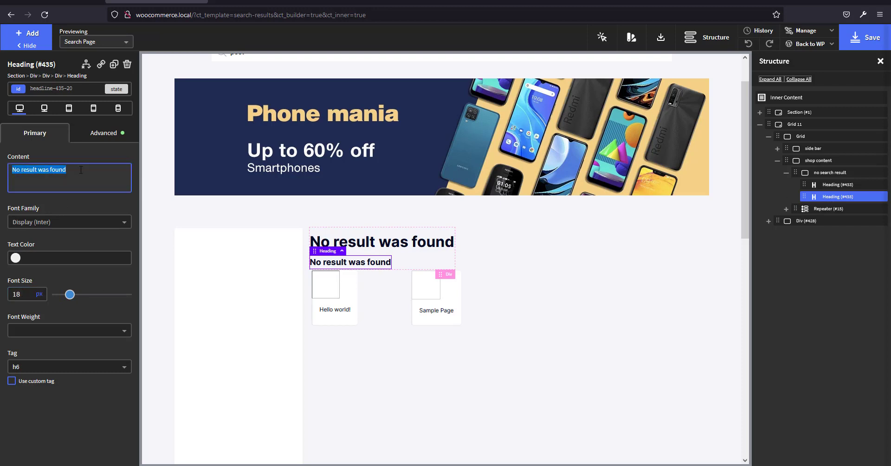
text(R)
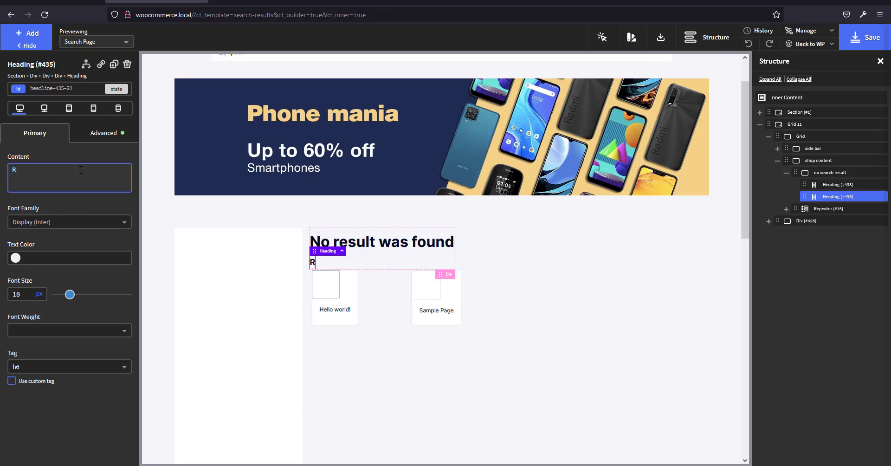
text(eturn to shop)
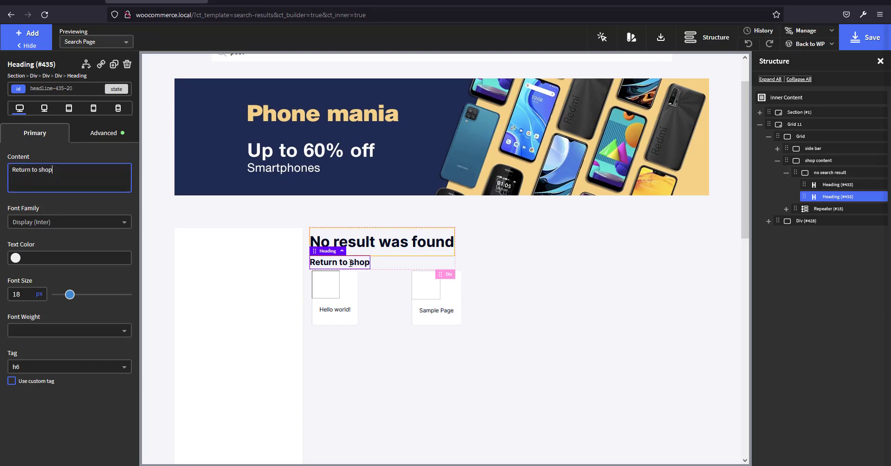
Wrap the word "shop" in the "Return to shop" heading in a span and try to turn it into a link.
click(358, 263)
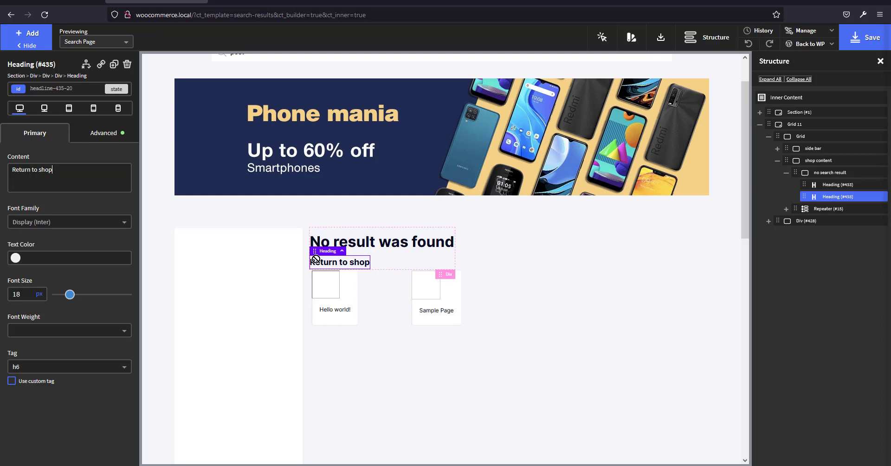
double_click(356, 260)
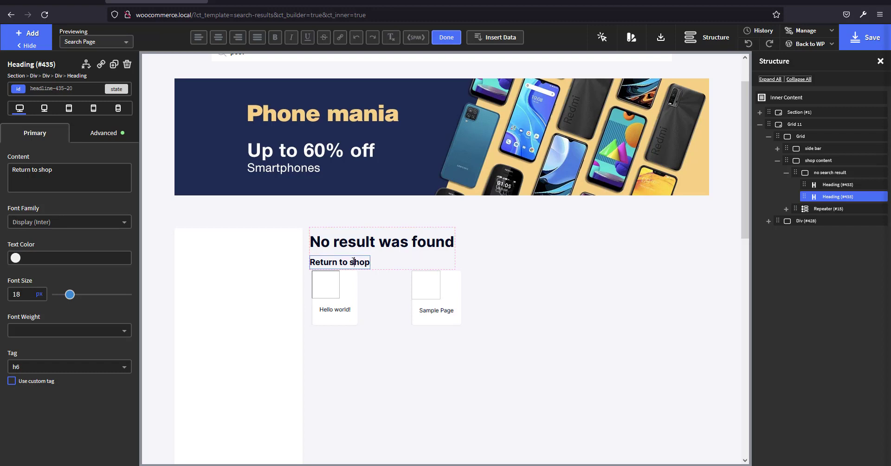
drag(352, 262, 368, 263)
click(415, 40)
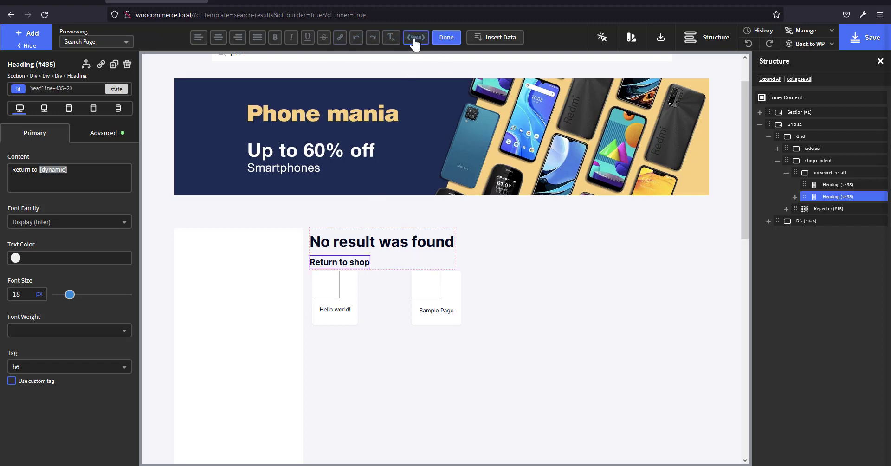
click(362, 262)
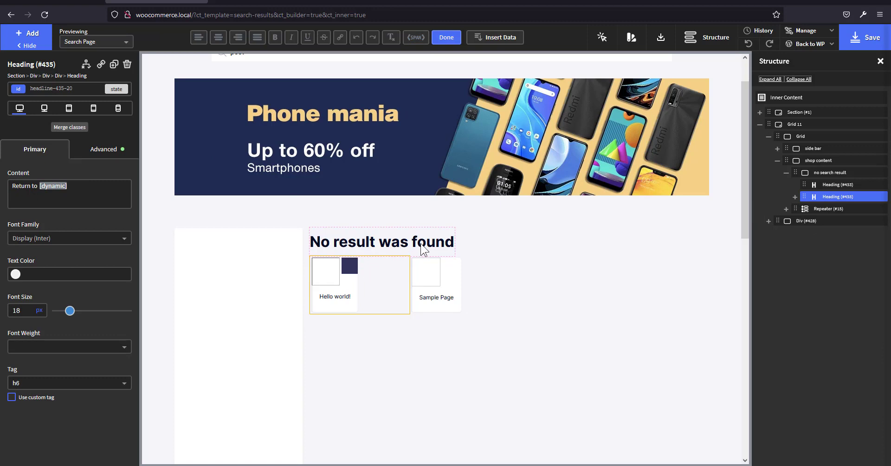
click(157, 130)
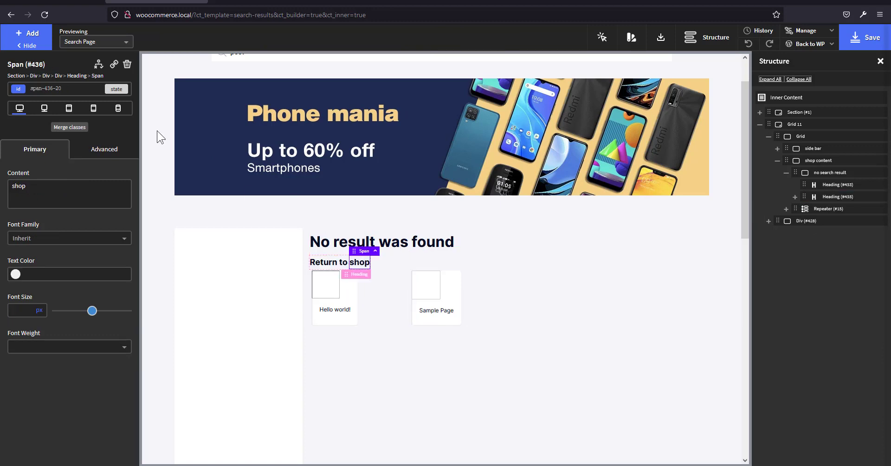
click(113, 64)
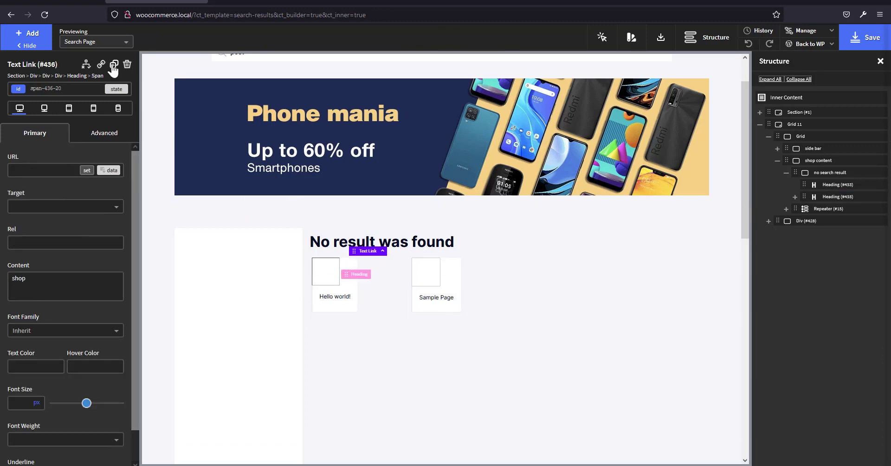
click(86, 172)
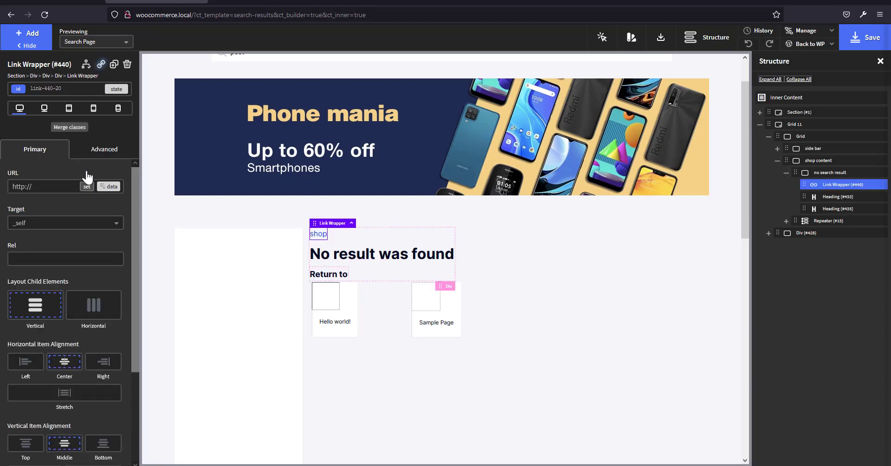
Search the existing content for "shop" as the Link Wrapper's destination, then close the link dialog without adding a link.
click(86, 185)
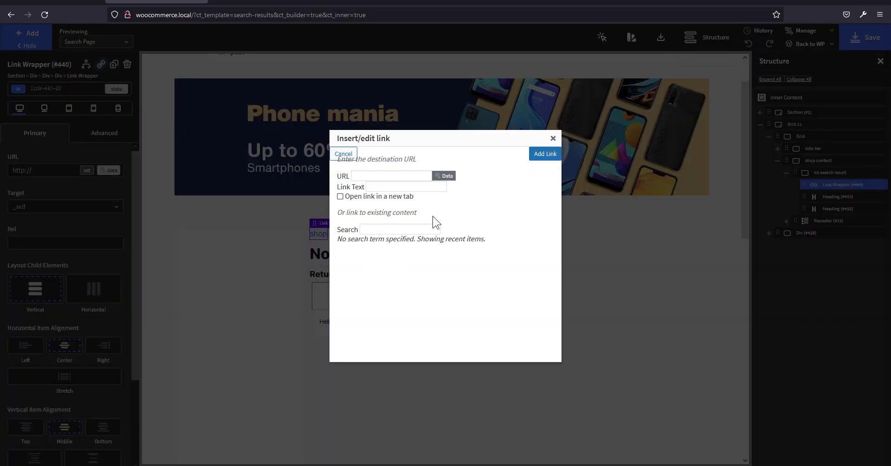
click(385, 230)
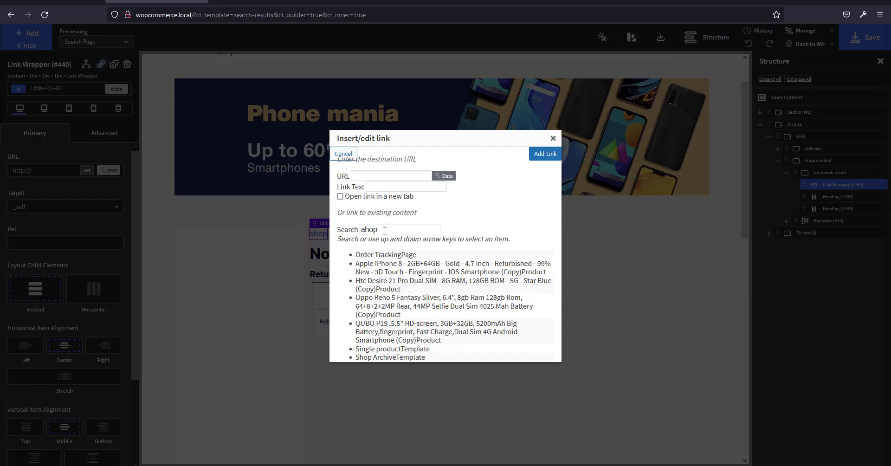
key(BackSpace)
key(BackSpace)
key(BackSpace)
key(BackSpace)
text(s)
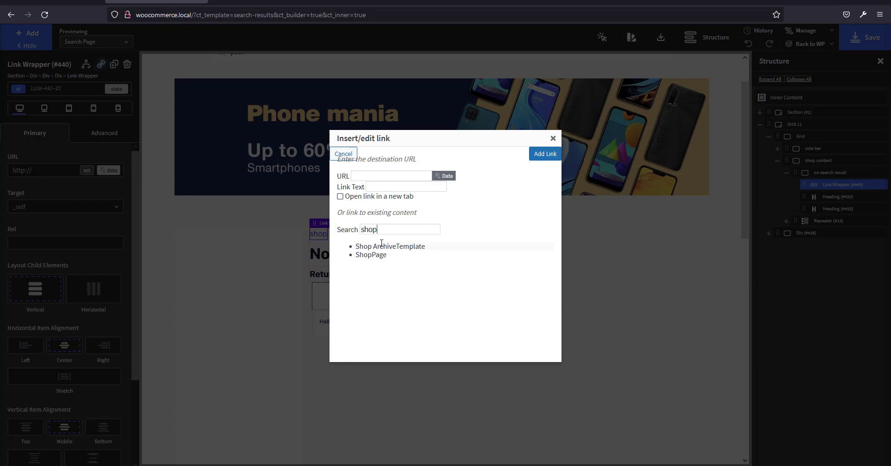
click(553, 138)
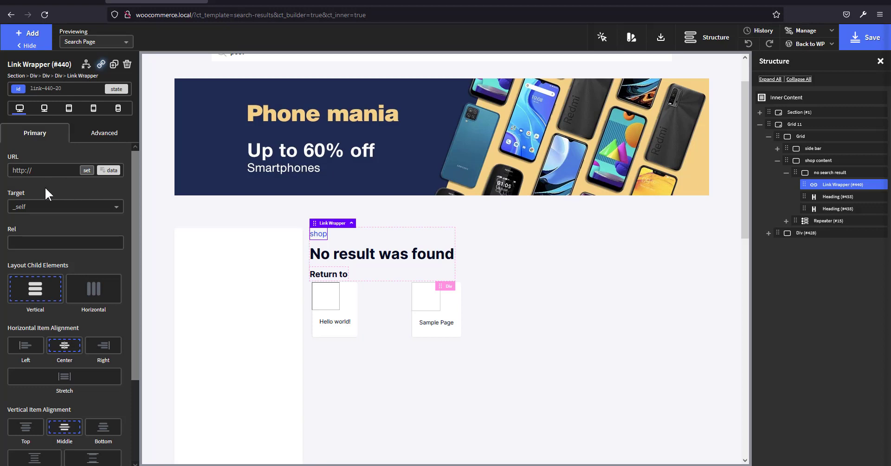
Move the Link Wrapper below both headings, then delete the "Return to" heading and the Link Wrapper.
click(51, 169)
drag(819, 185, 831, 213)
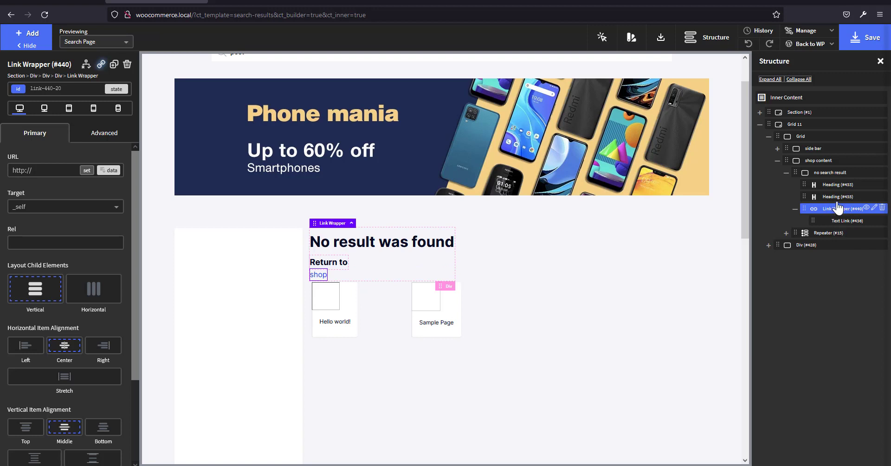
click(844, 198)
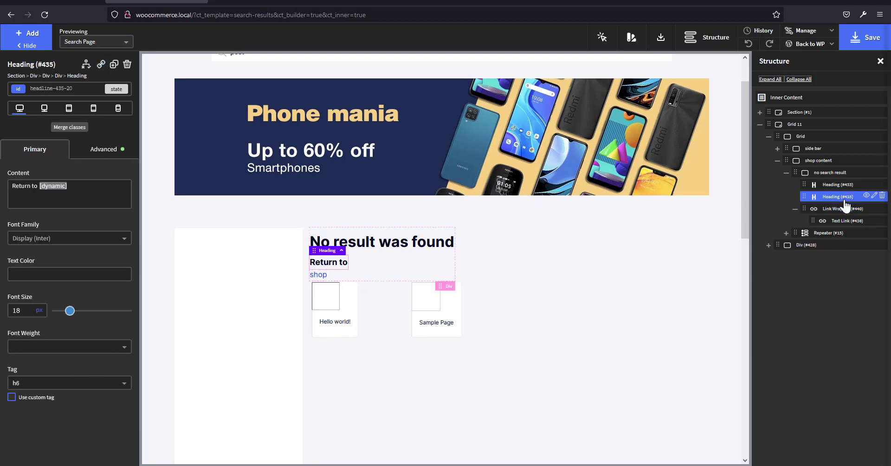
click(882, 197)
click(838, 197)
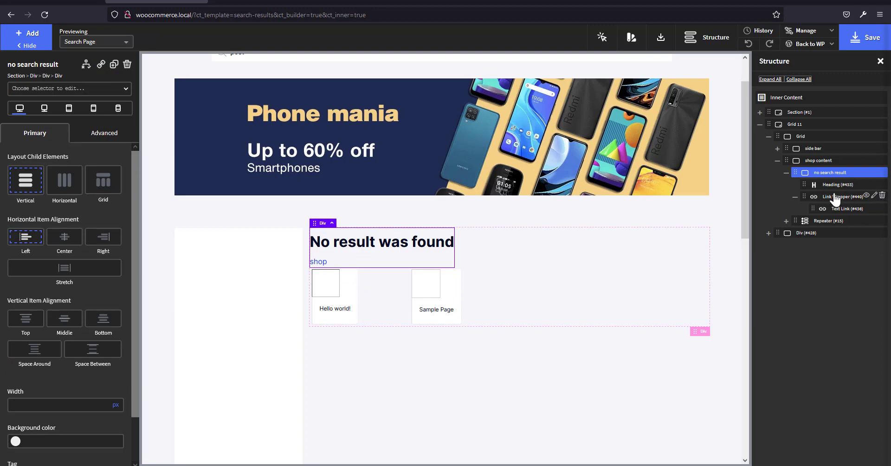
click(882, 196)
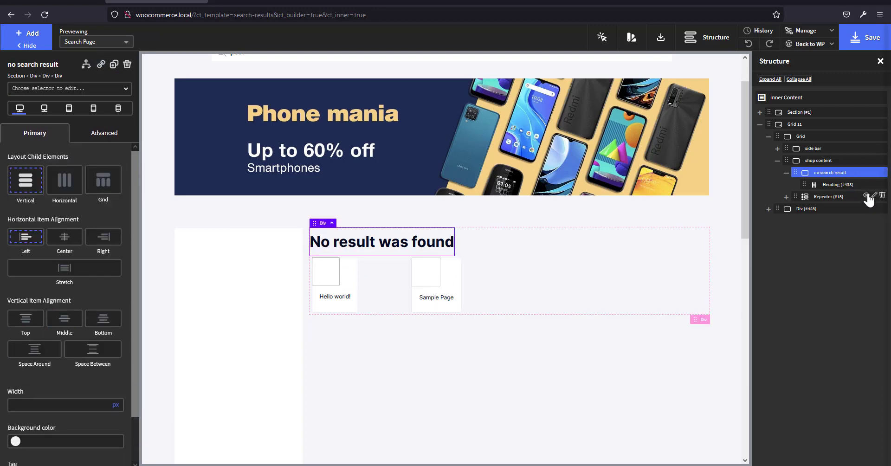
Add a Text element below the "No result was found" heading and save the template.
click(837, 185)
click(32, 37)
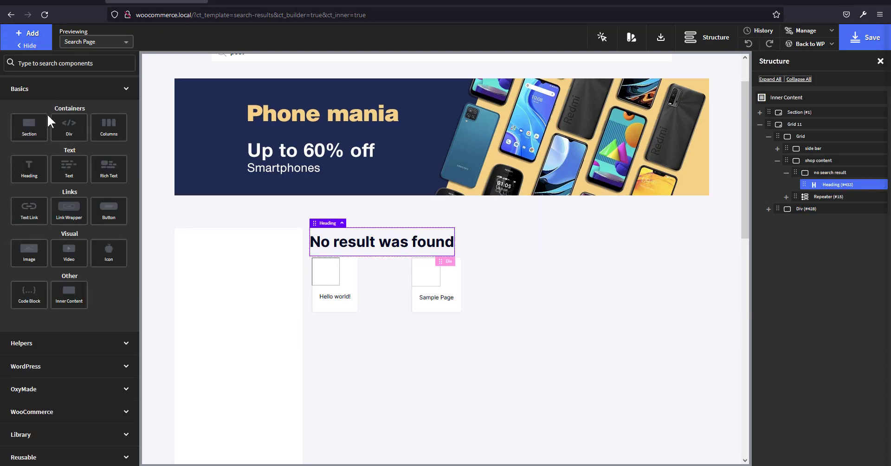
click(69, 168)
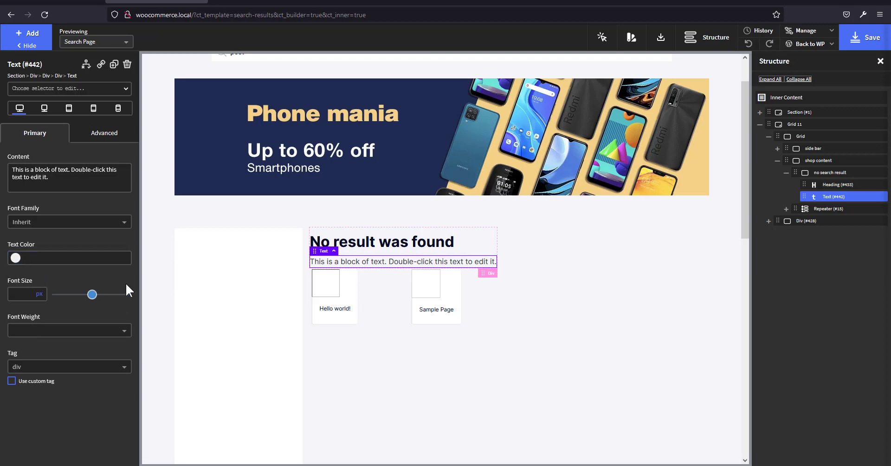
click(863, 46)
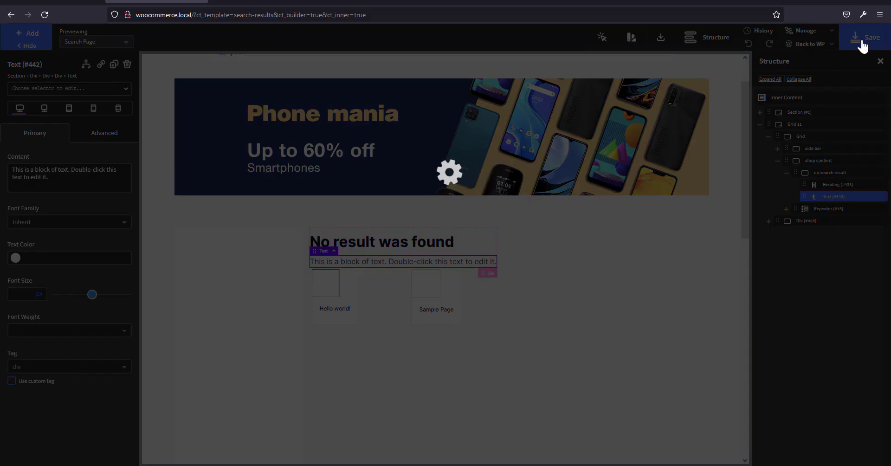
Reload the builder, replace the text below the "No result was found" heading with "Return to Shop", and set its font weight to 700.
key(F5)
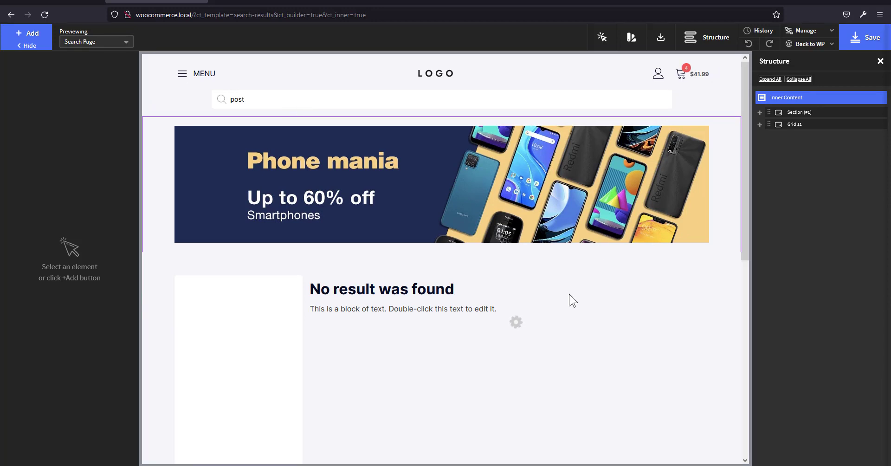
click(459, 308)
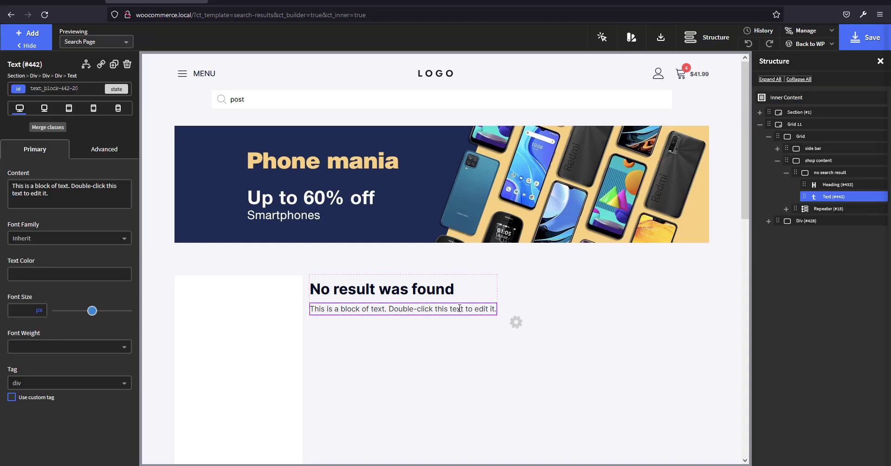
click(70, 180)
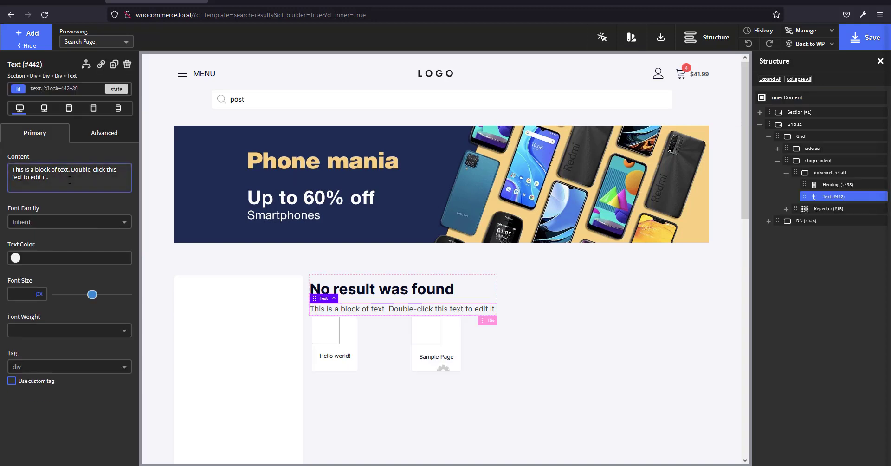
key(ctrl+a)
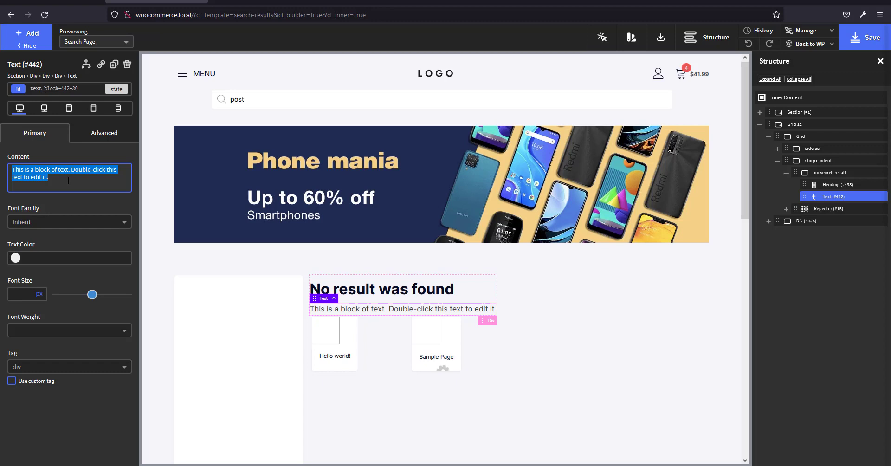
text(ur)
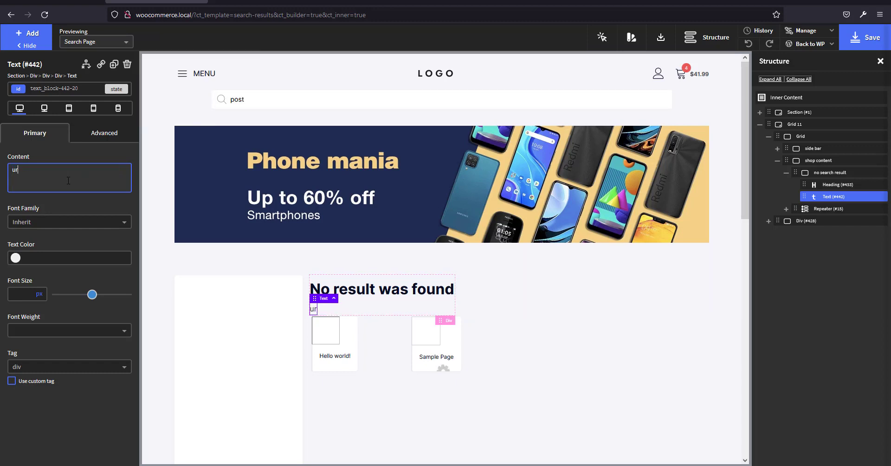
text(n to)
key(ctrl+a)
text(Return to shop)
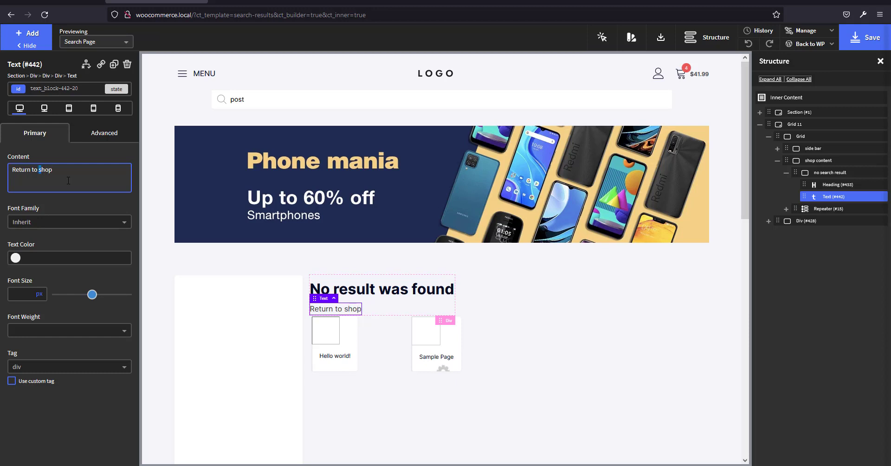
text(S)
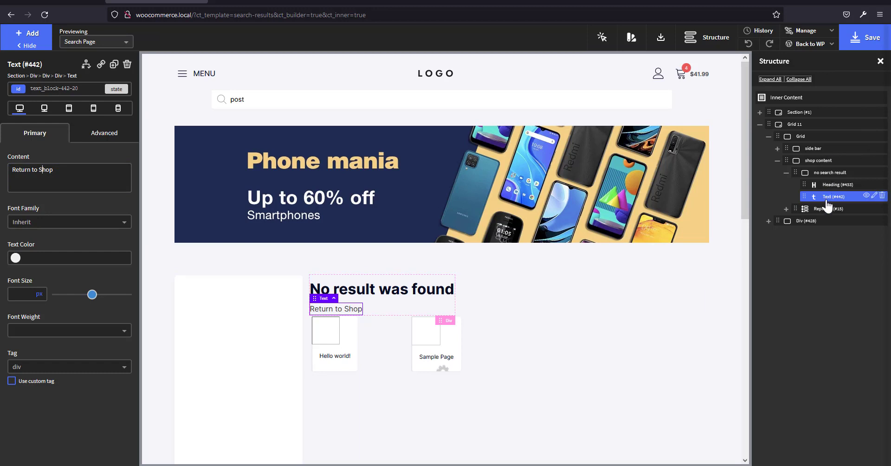
click(77, 331)
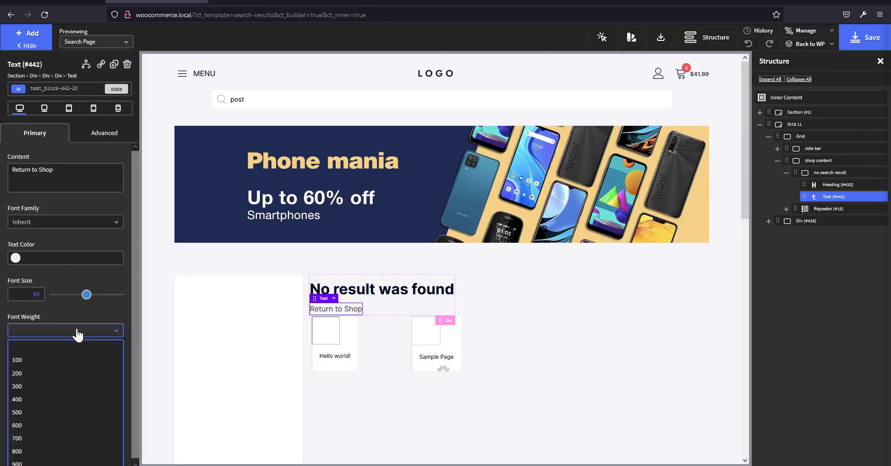
click(44, 438)
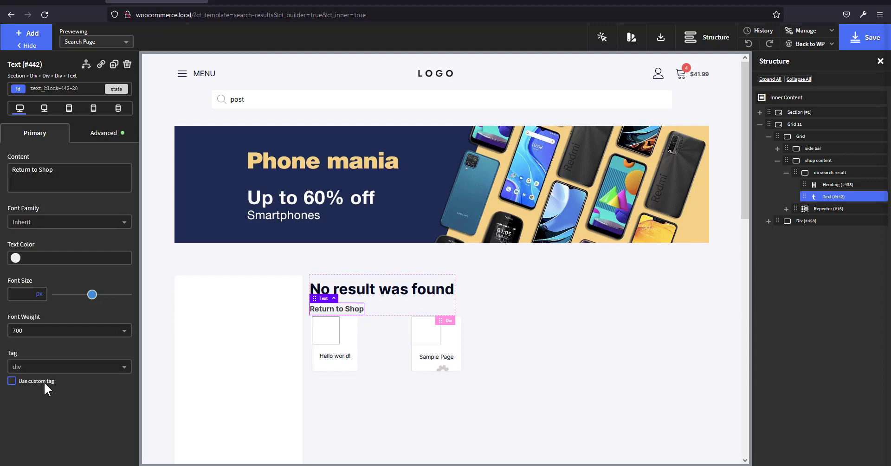
Turn the "Return to Shop" text into a link to the existing Shop page, found by searching for "shop".
click(100, 66)
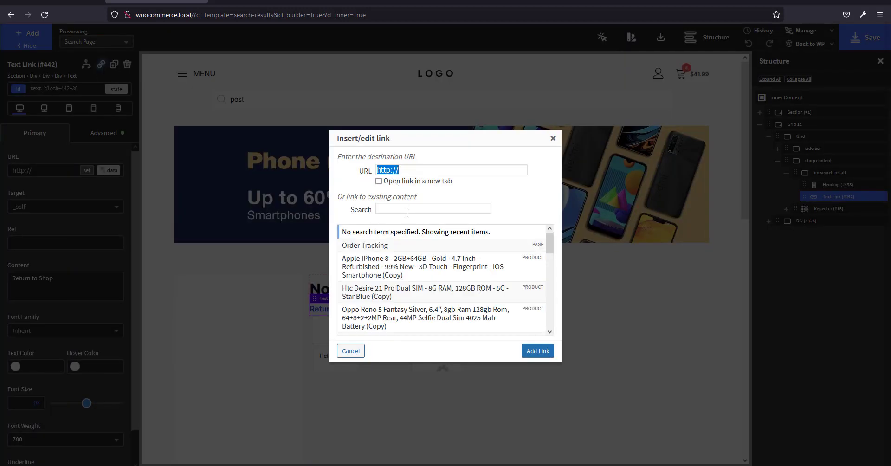
click(408, 212)
text(shop)
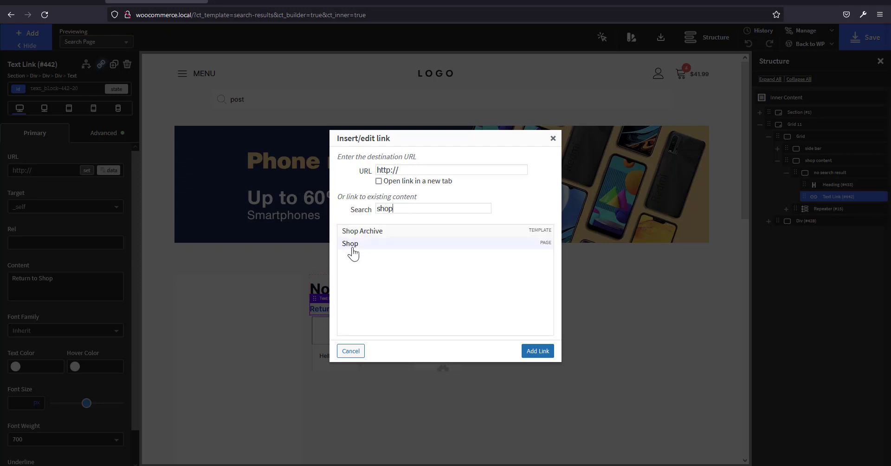
click(354, 249)
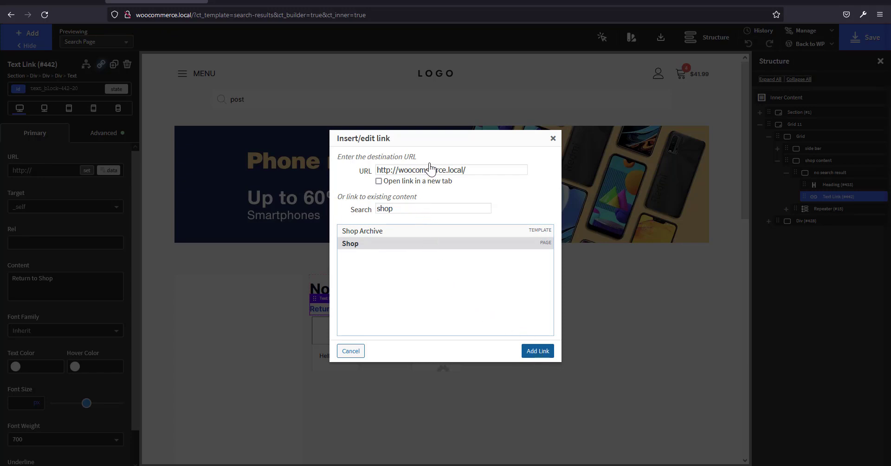
key(Return)
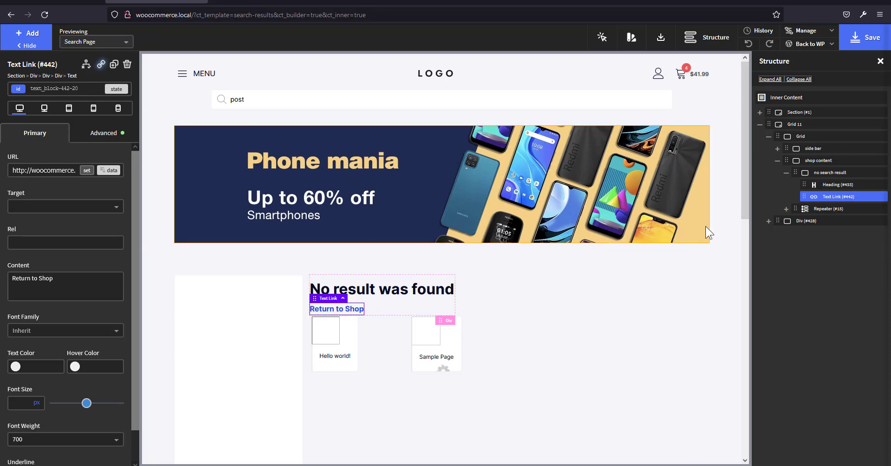
Add a display condition to the "no search result" div that shows it when # of posts >= 1.
click(823, 179)
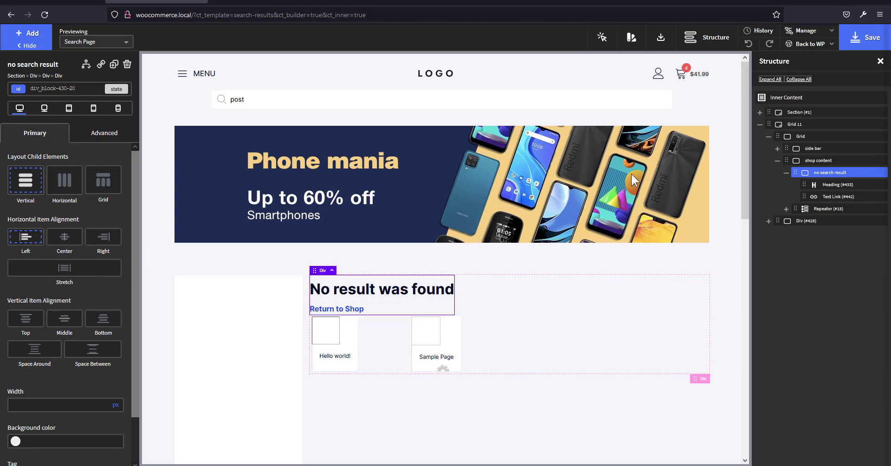
click(86, 66)
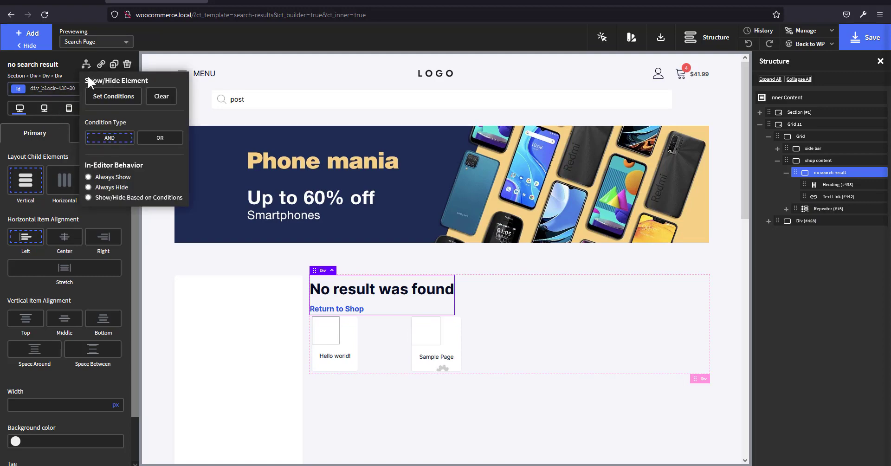
click(108, 96)
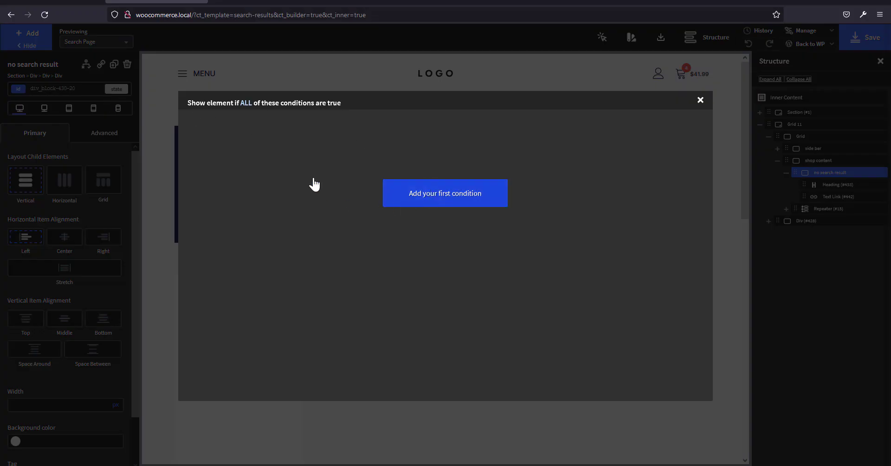
click(309, 132)
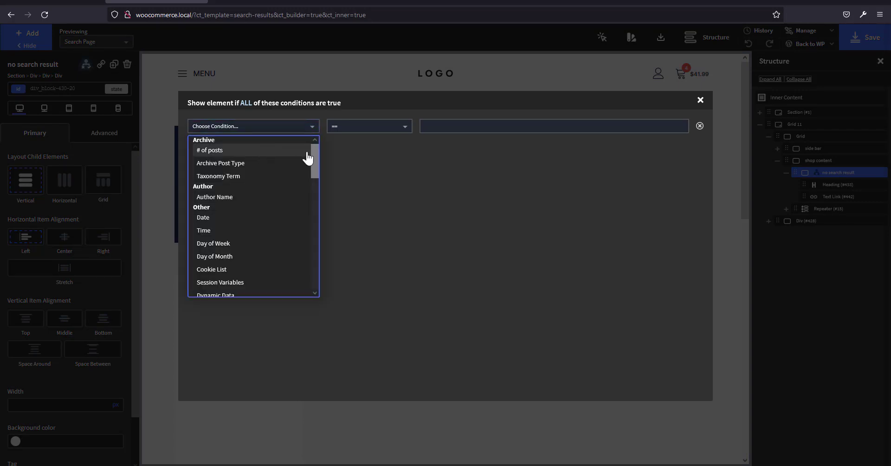
click(297, 151)
click(386, 129)
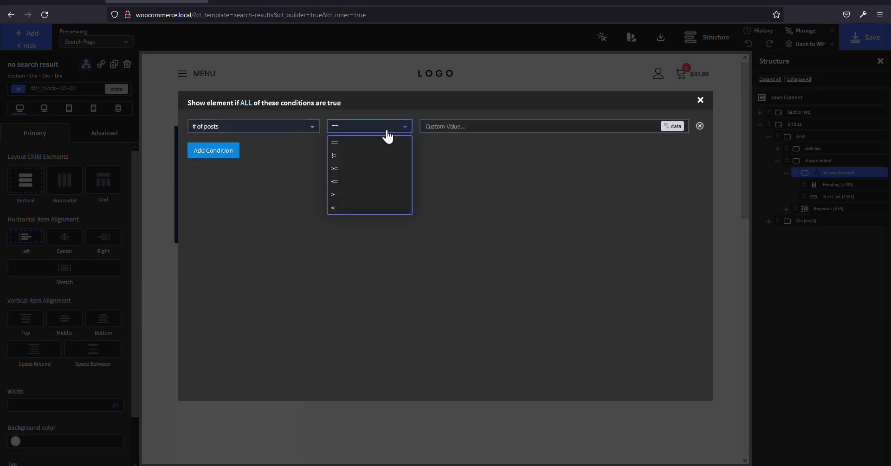
click(363, 174)
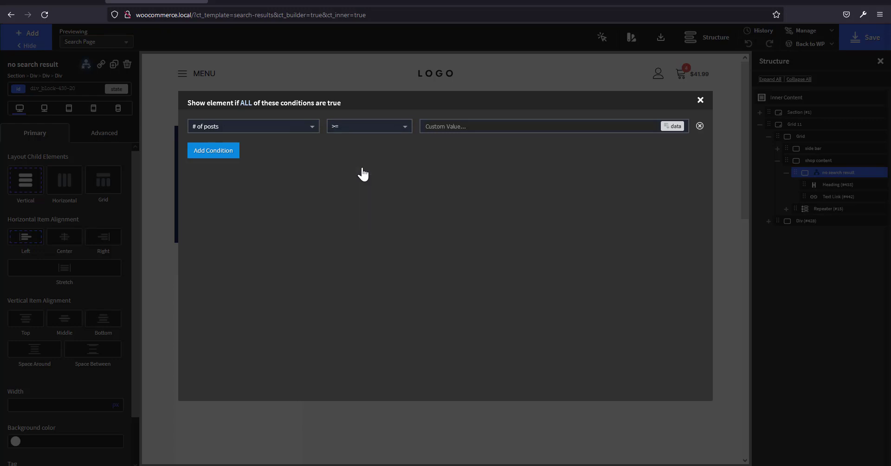
click(501, 127)
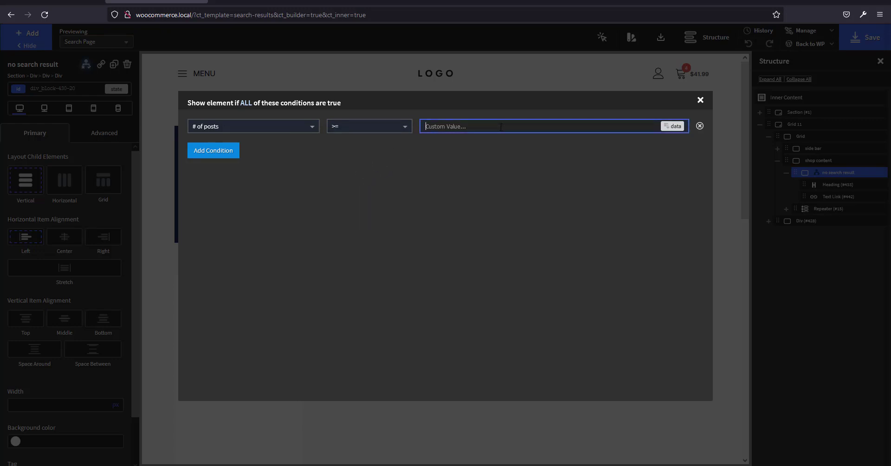
text(1)
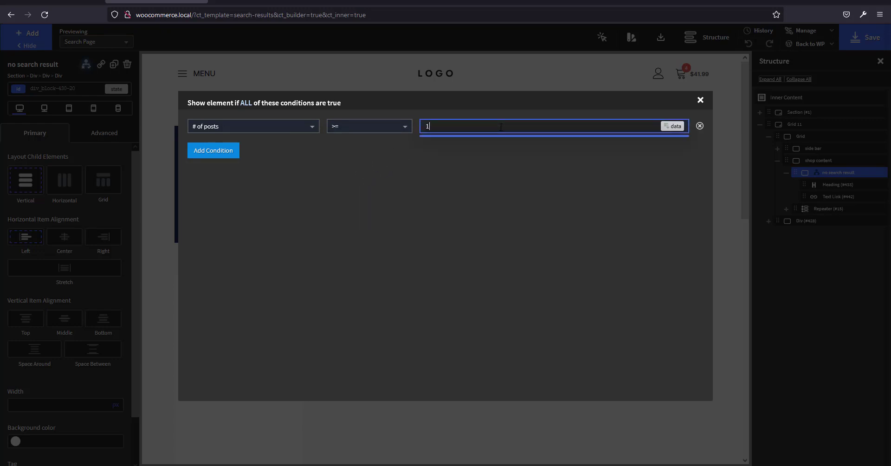
click(407, 190)
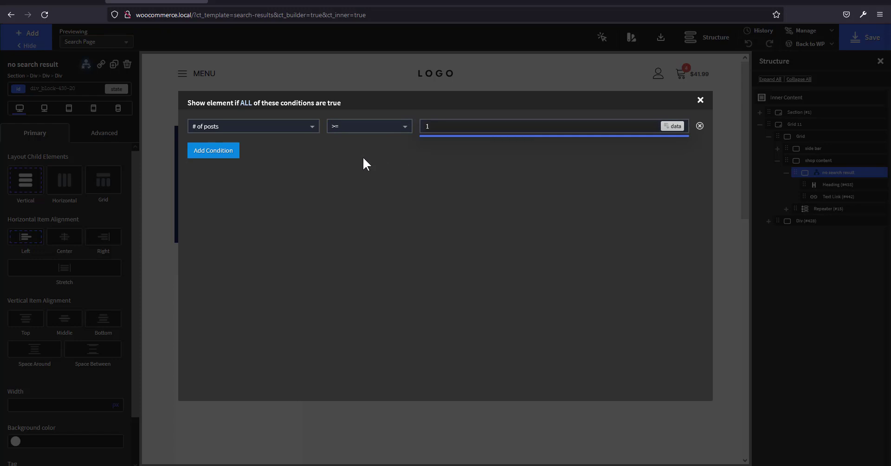
click(701, 101)
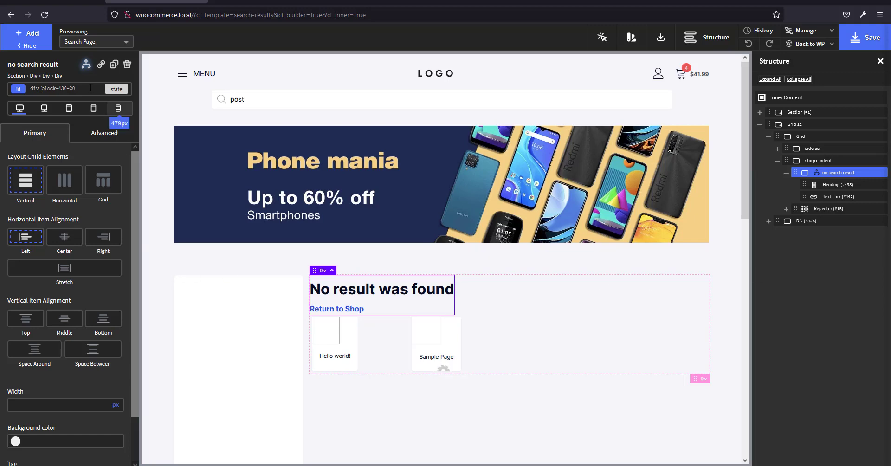
Change the "no search result" div's display condition to # of posts == 0 and save the template.
click(85, 64)
click(114, 97)
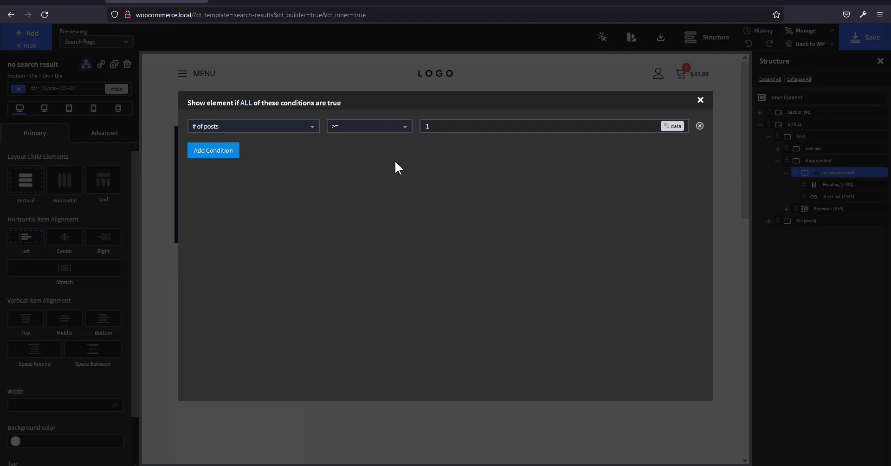
click(380, 134)
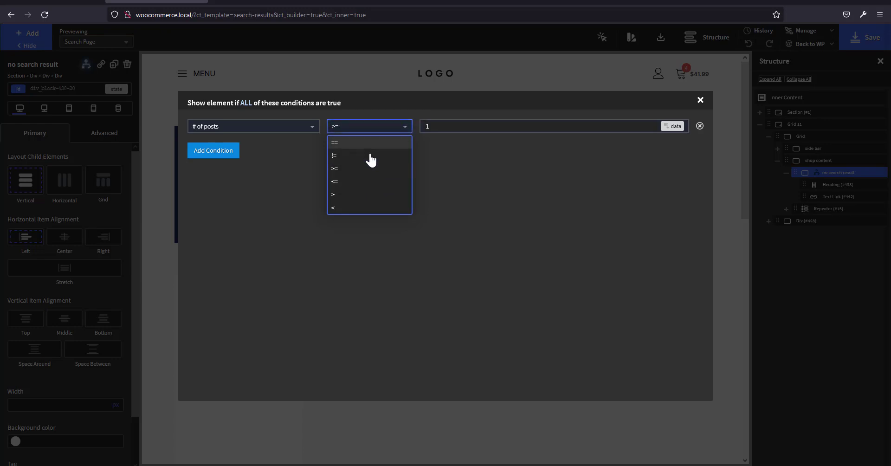
click(361, 181)
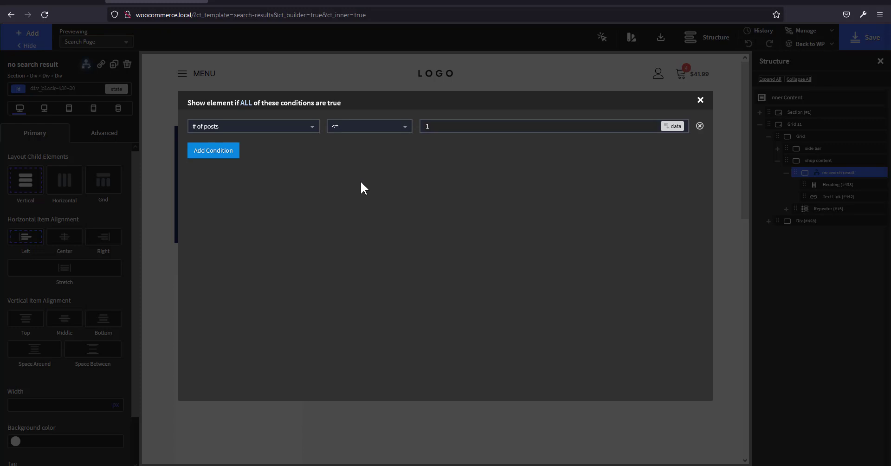
click(433, 126)
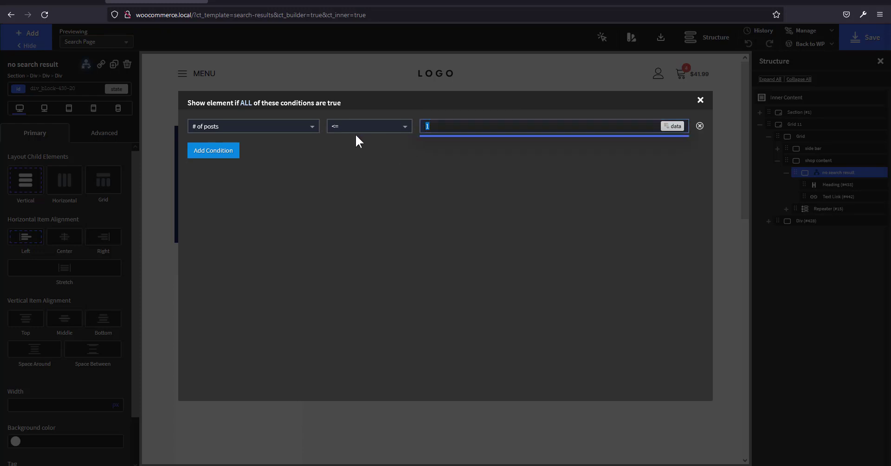
click(343, 130)
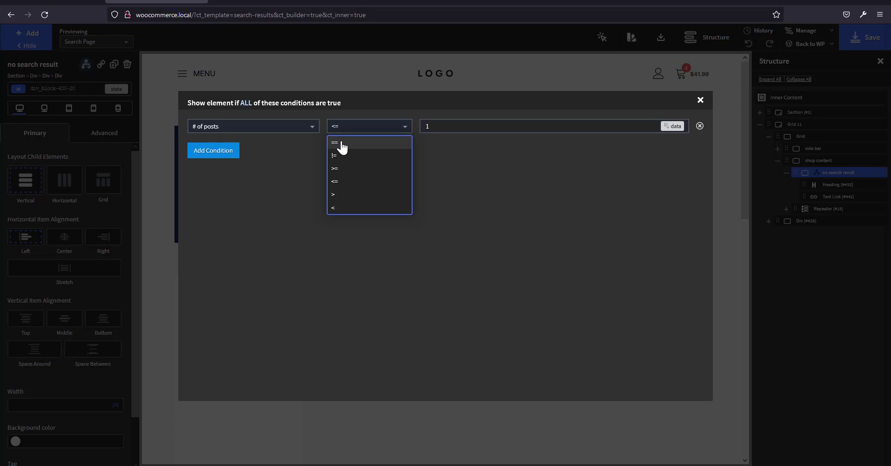
click(343, 147)
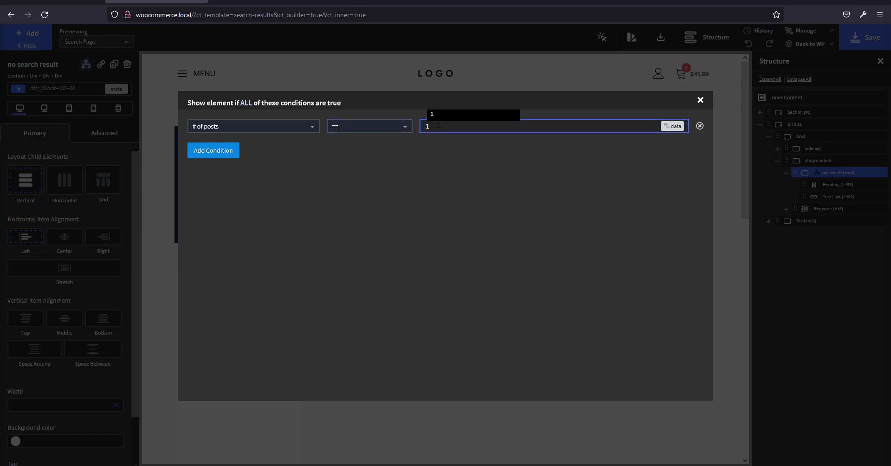
click(438, 124)
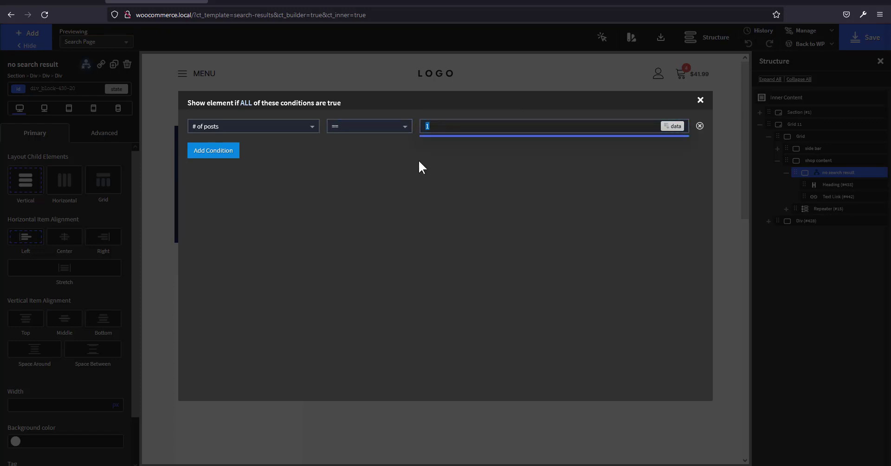
text(0)
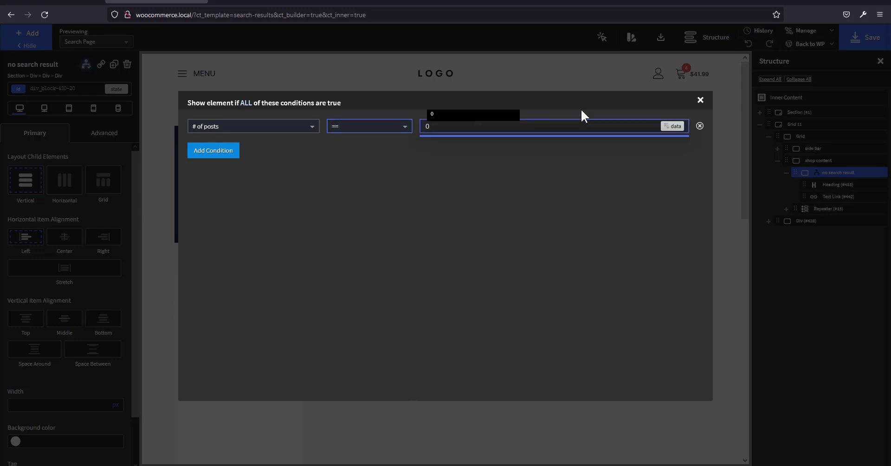
click(700, 101)
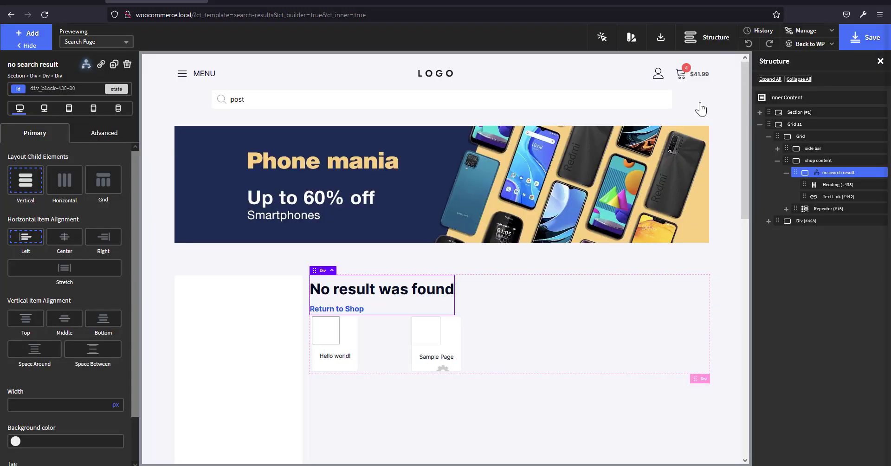
click(864, 43)
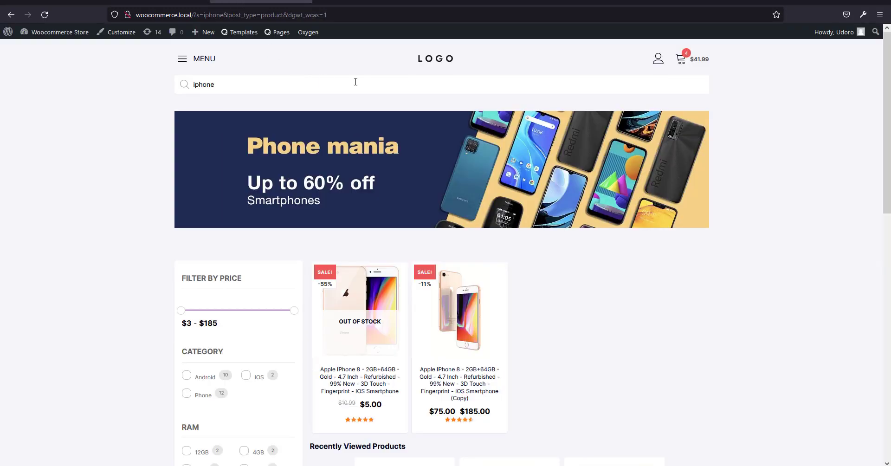
On the live search results page, search the store for "food" to check the no search result message.
double_click(217, 85)
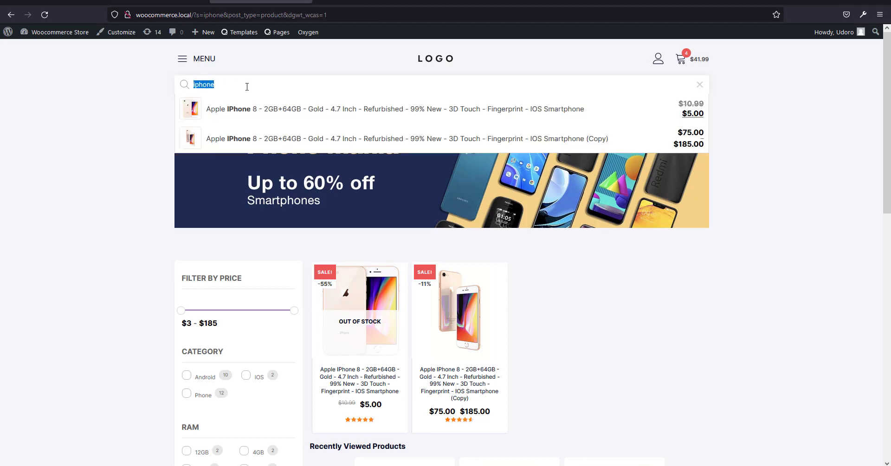
text(food)
key(Return)
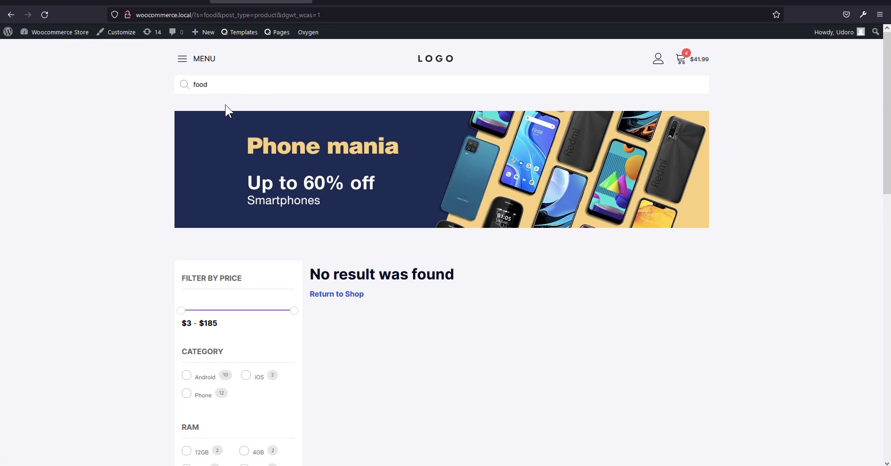
Search the store for "iphone" and review the product results on the live search results page.
double_click(185, 85)
text(phone)
key(Return)
click(184, 91)
text(i)
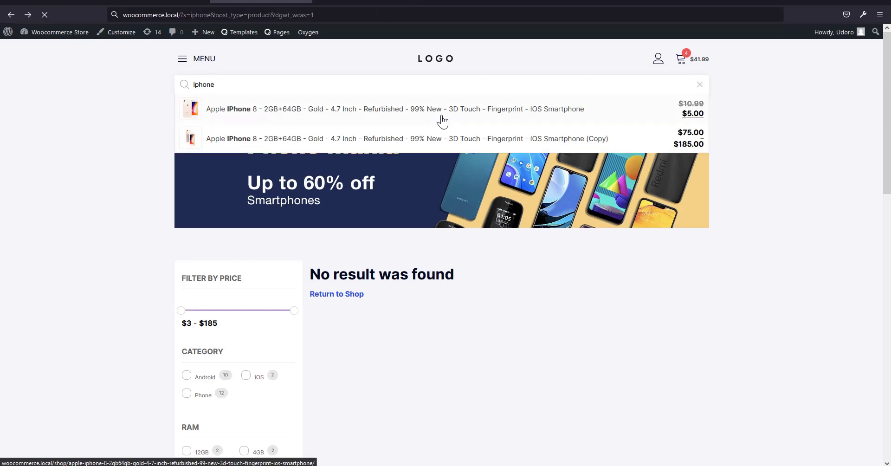
key(Return)
scroll(608, 306, down, 3)
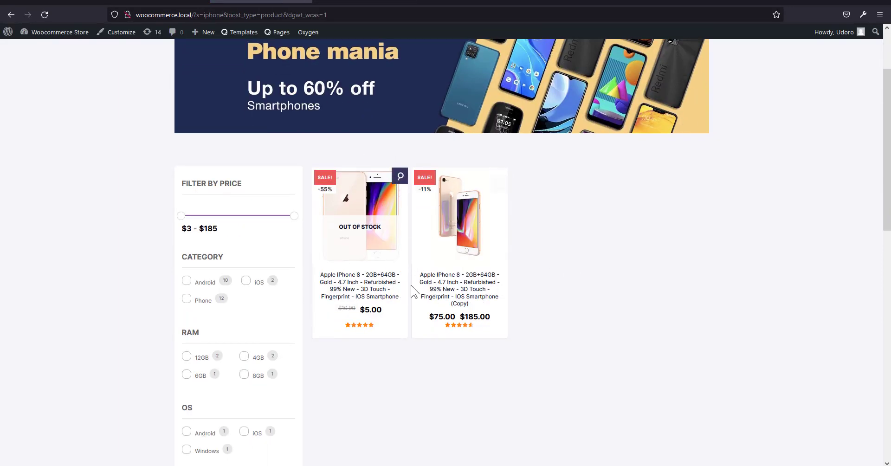
scroll(440, 288, down, 4)
scroll(440, 288, up, 5)
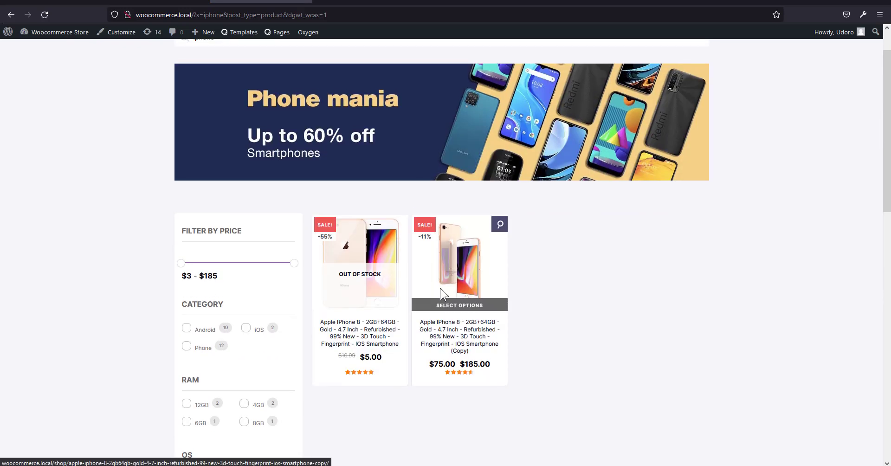
Return to the "food" search results page and examine the filter sidebar beside the no result message.
click(12, 16)
scroll(434, 291, down, 2)
scroll(436, 288, down, 4)
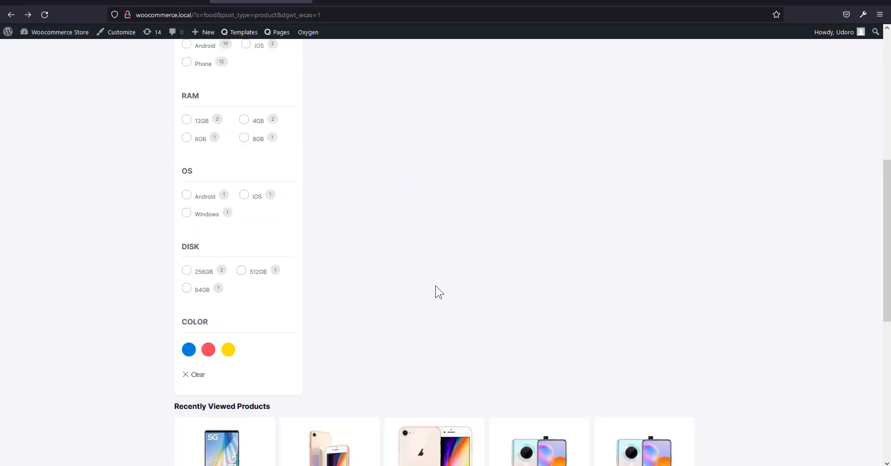
scroll(436, 288, up, 3)
scroll(251, 207, up, 1)
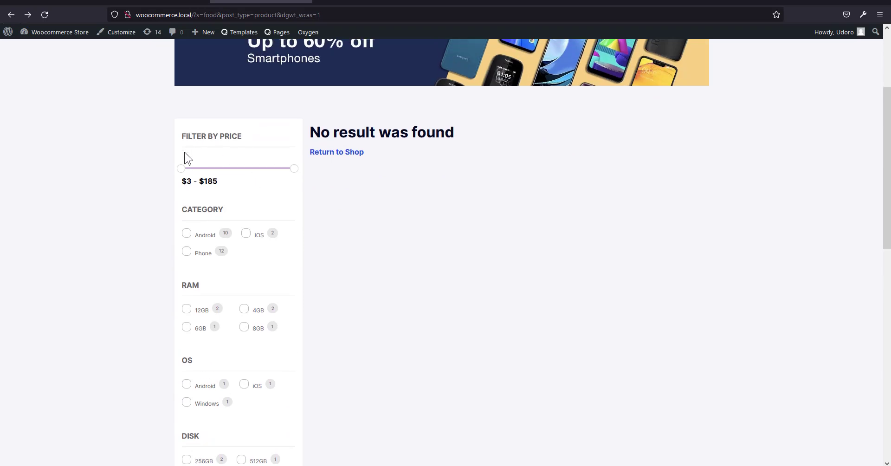
scroll(253, 251, down, 7)
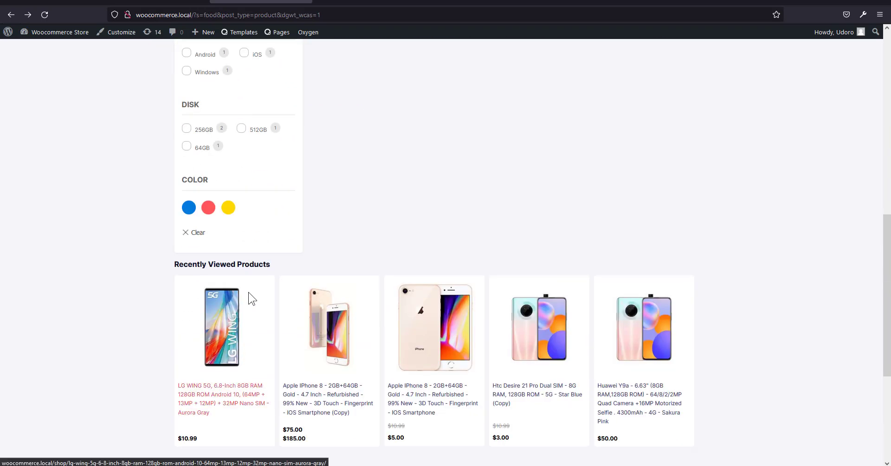
scroll(251, 299, up, 8)
scroll(285, 209, down, 7)
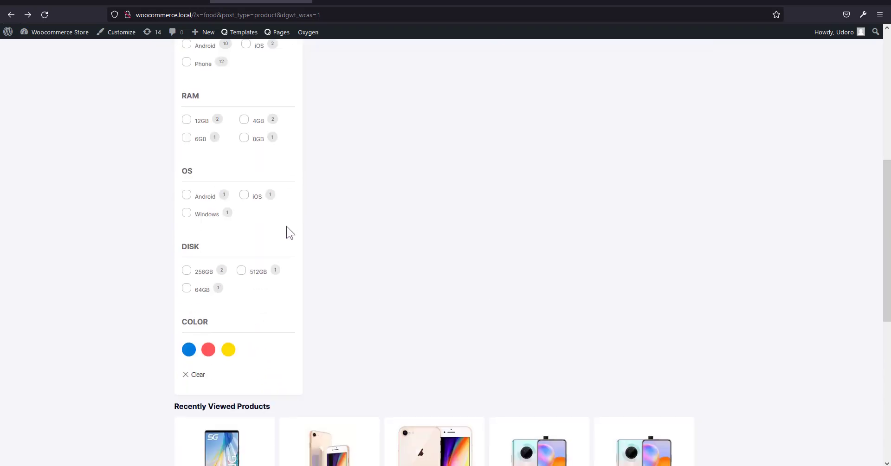
scroll(288, 242, up, 6)
scroll(285, 238, down, 6)
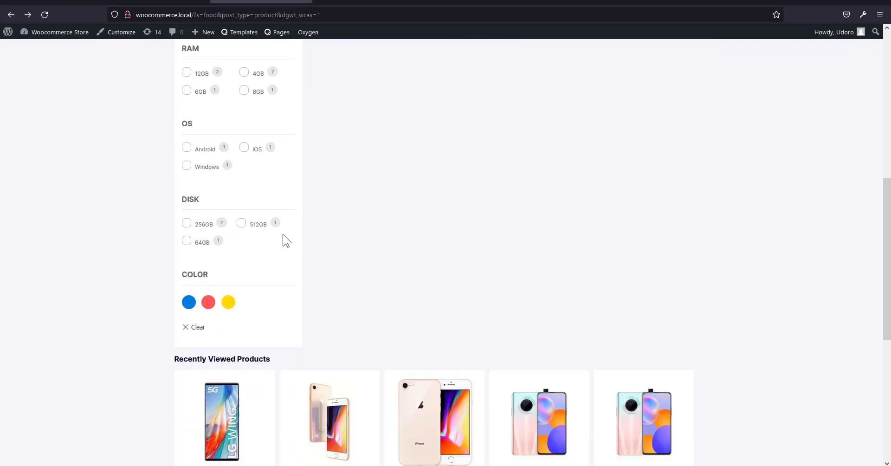
scroll(294, 163, up, 5)
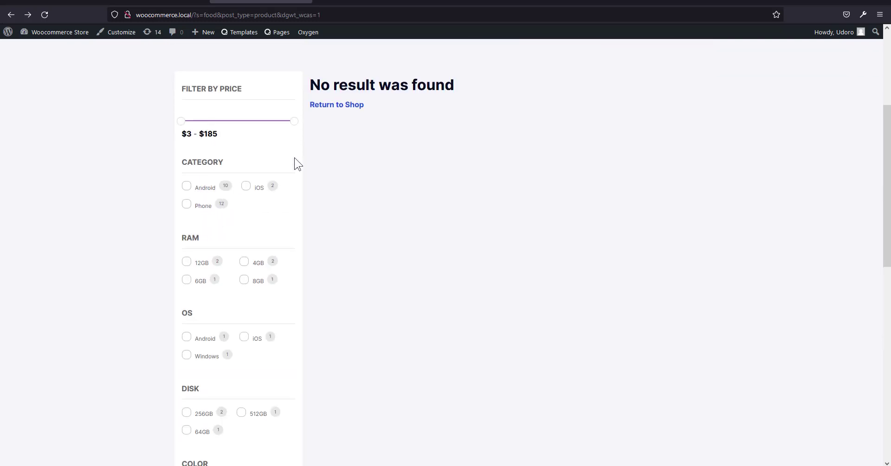
scroll(320, 205, up, 3)
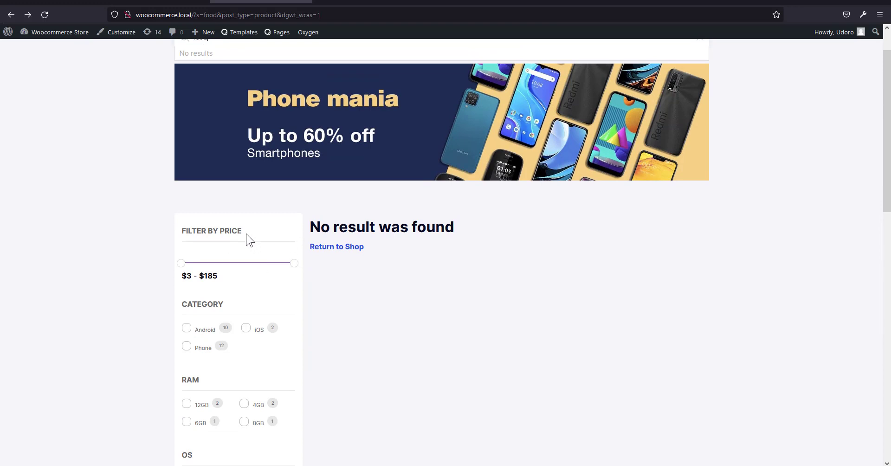
scroll(260, 274, down, 1)
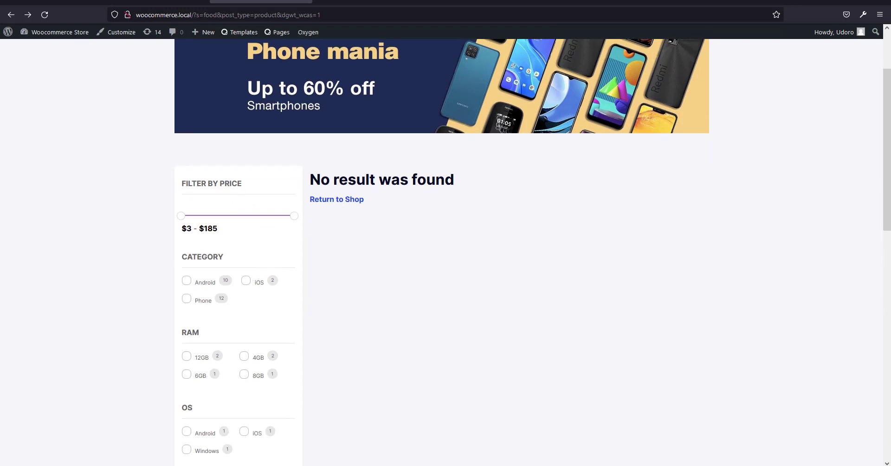
Switch back to the search results template in the Oxygen builder and select the side bar div.
click(70, 1)
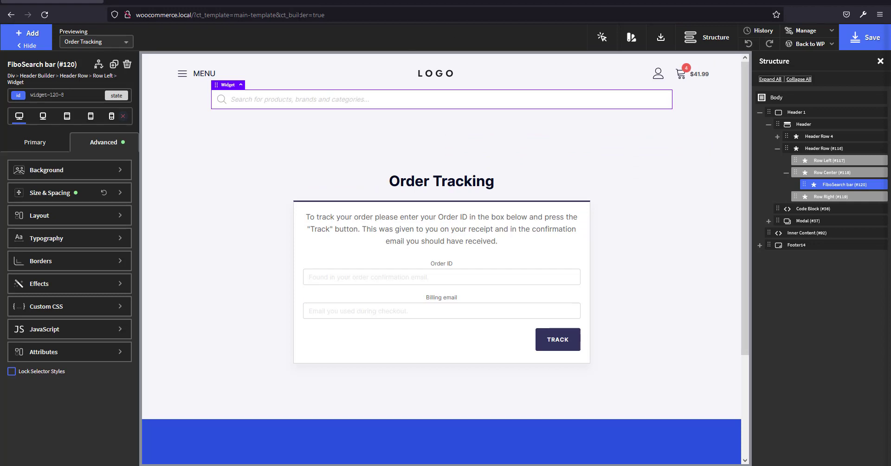
click(148, 2)
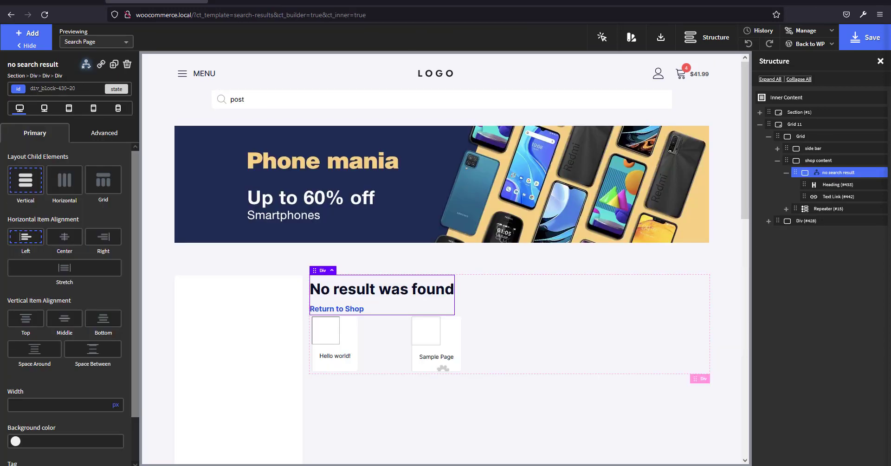
click(69, 2)
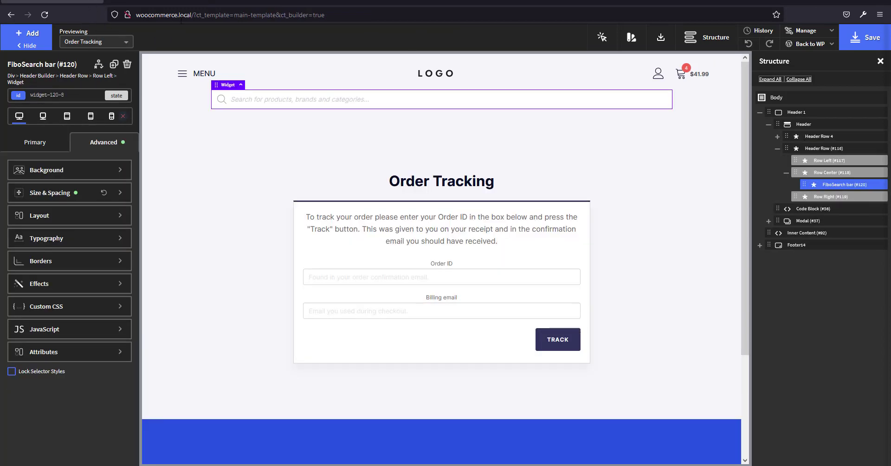
click(97, 3)
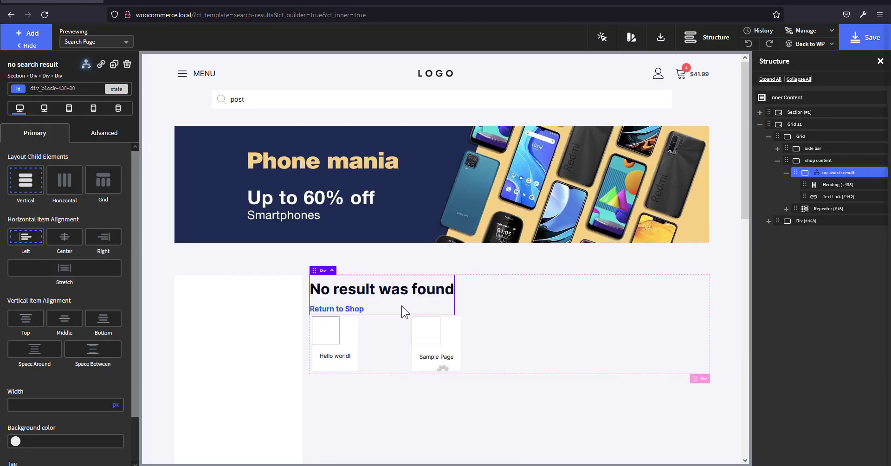
click(786, 173)
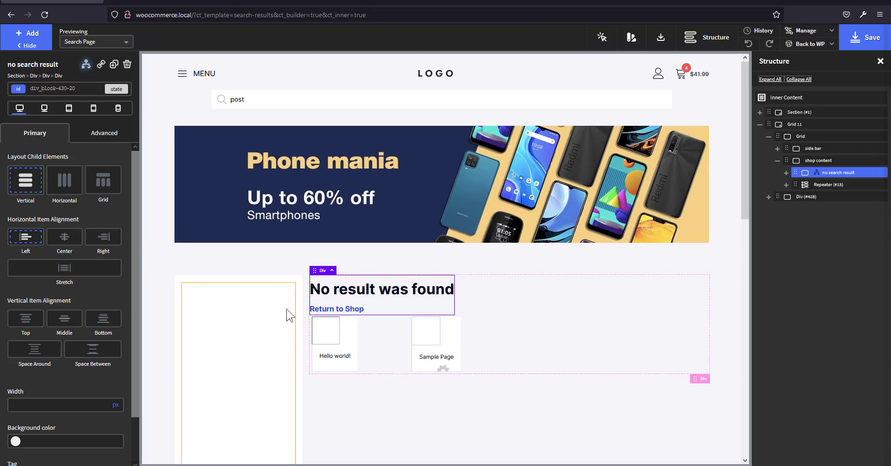
click(297, 299)
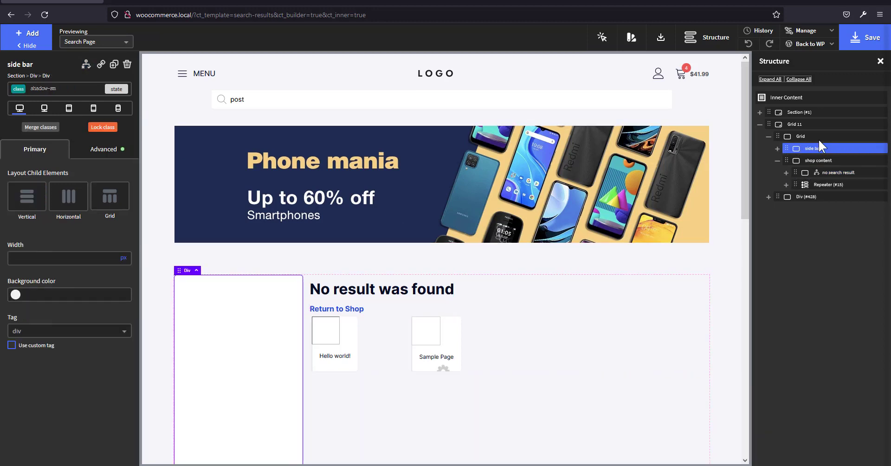
Add a display condition to the side bar div that shows it when # of posts >= 1.
click(86, 65)
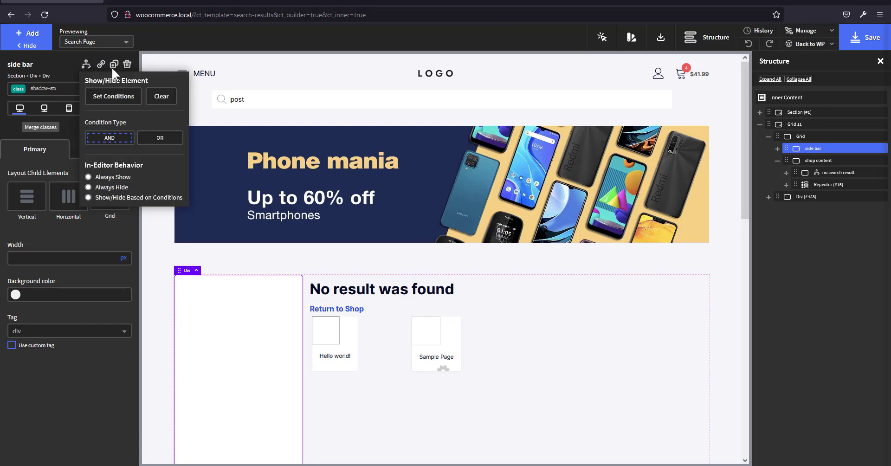
click(110, 97)
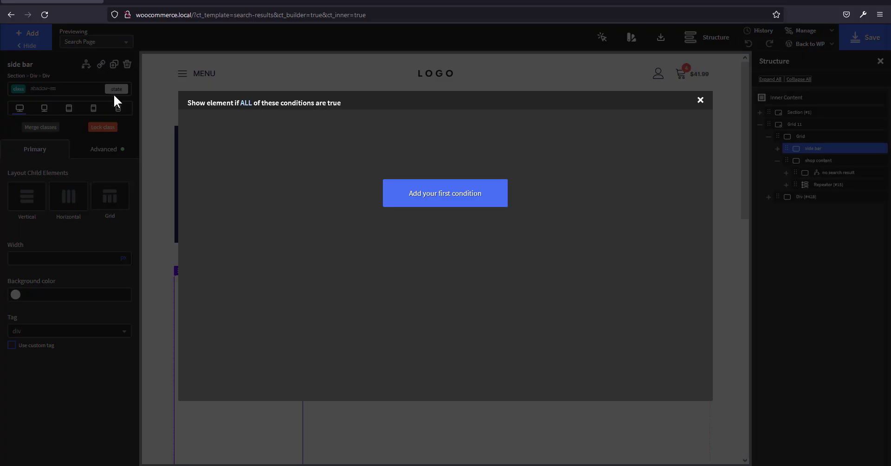
click(406, 192)
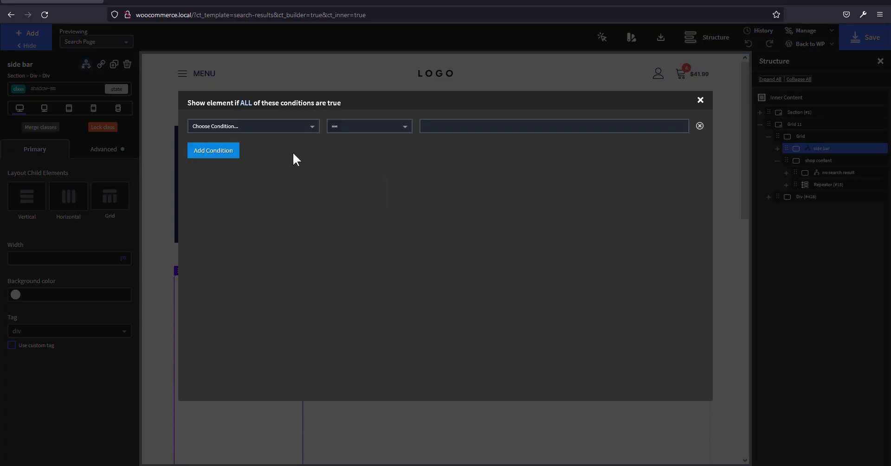
click(311, 126)
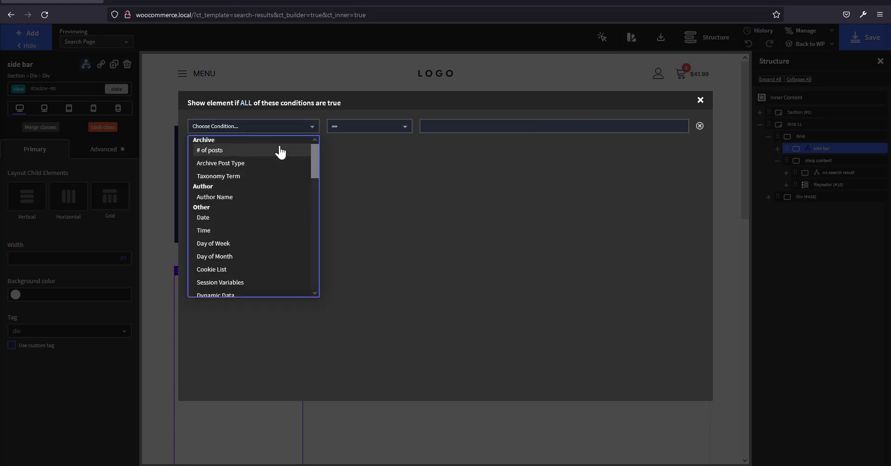
key(Return)
click(381, 131)
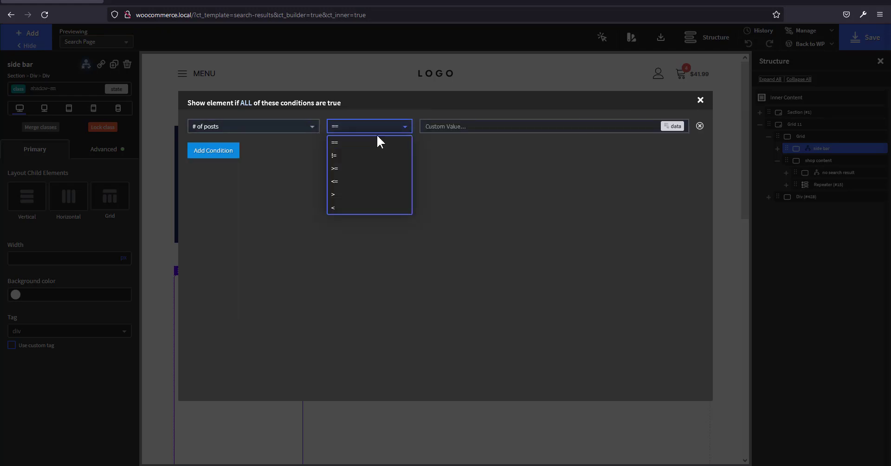
key(Return)
click(461, 126)
text(1)
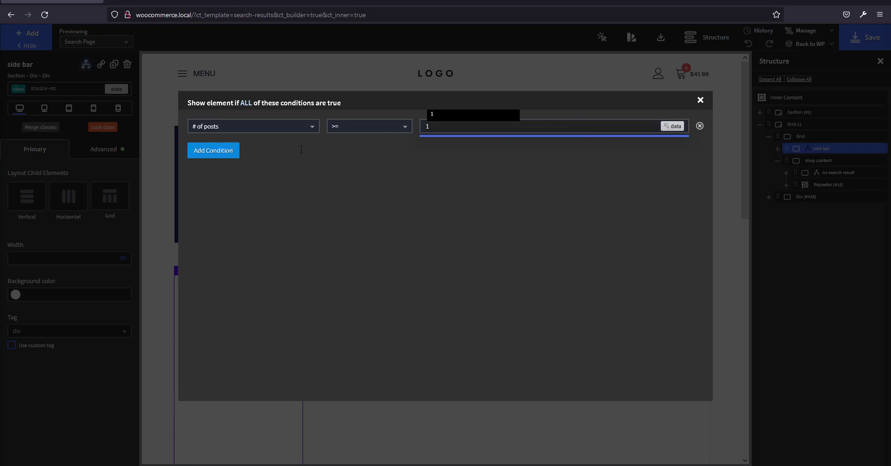
click(212, 151)
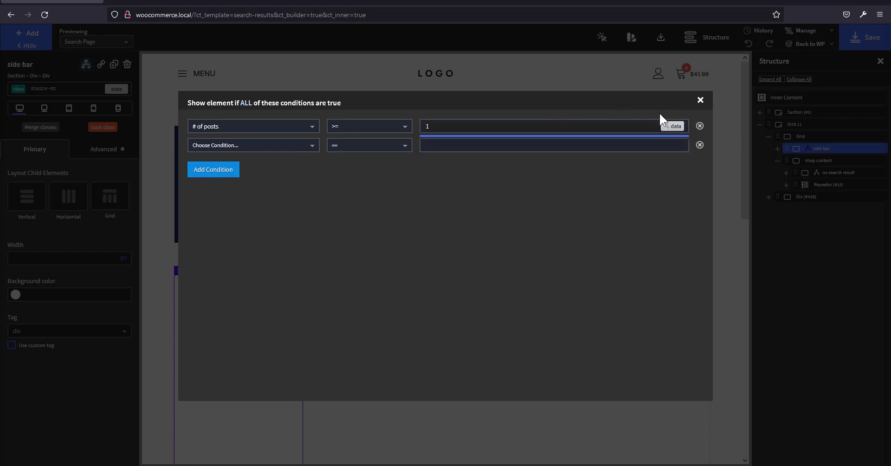
click(699, 146)
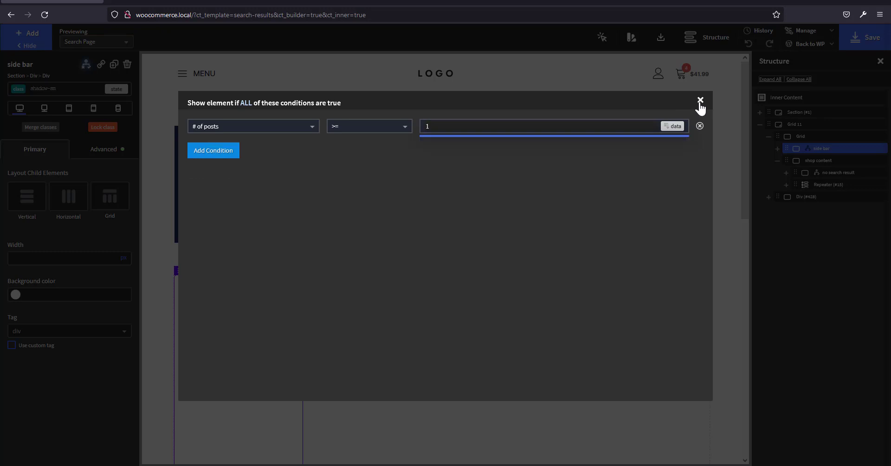
click(700, 102)
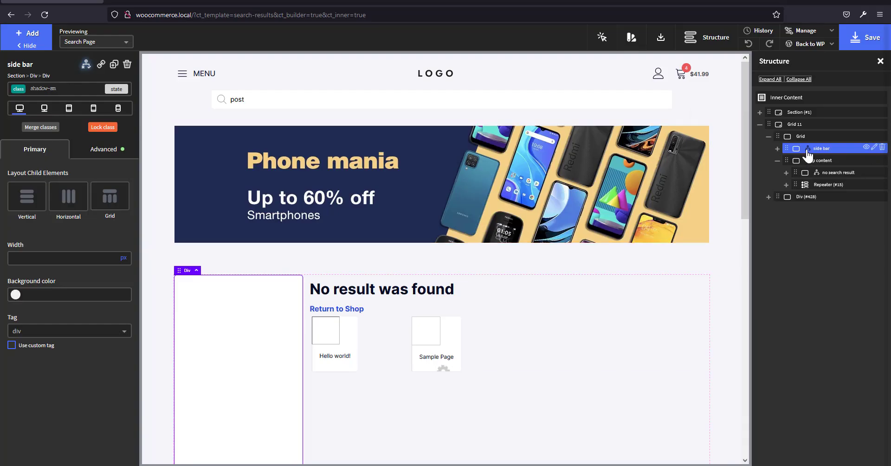
Duplicate the "no search result" div and rename the copy "search result found".
click(825, 173)
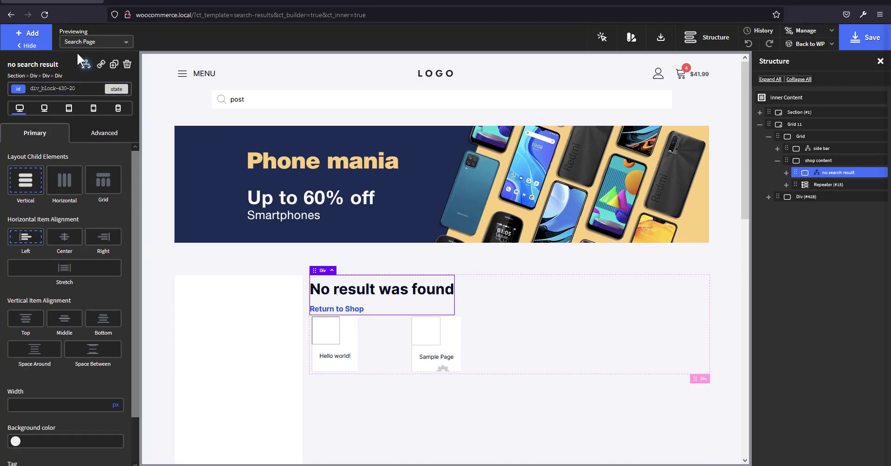
click(114, 64)
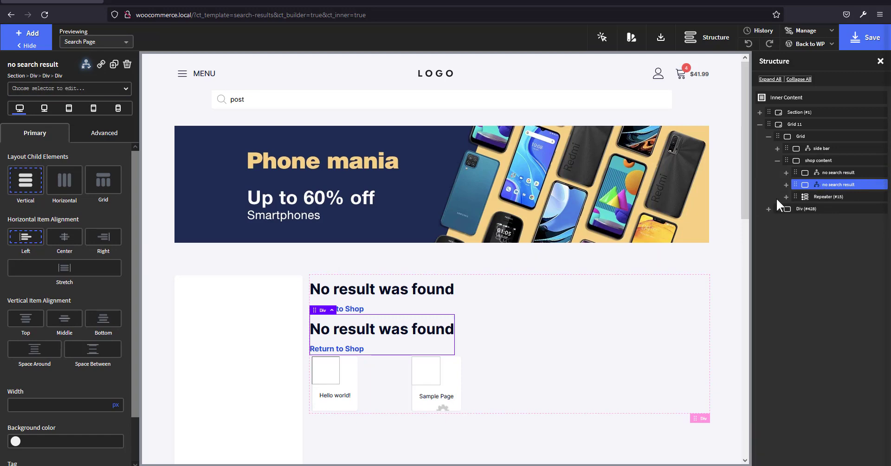
double_click(834, 185)
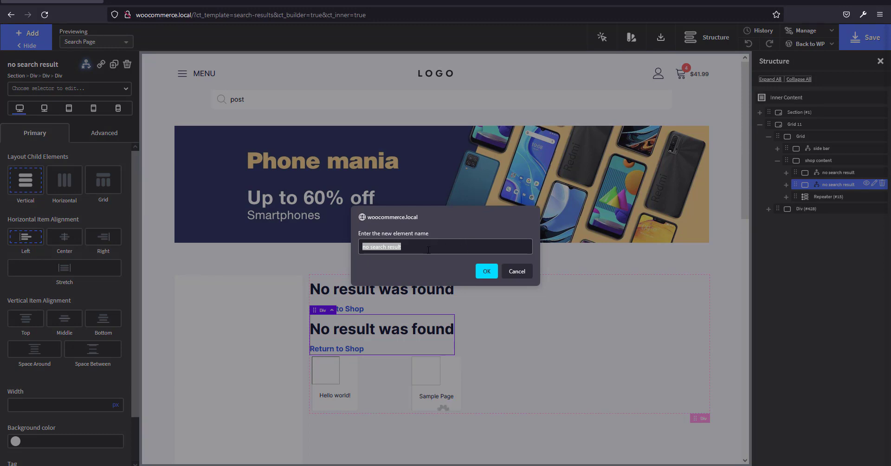
text(sear)
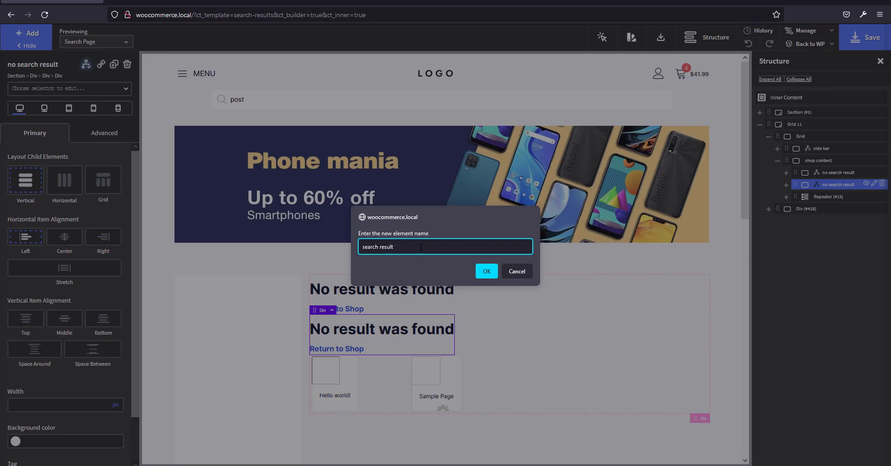
key(Return)
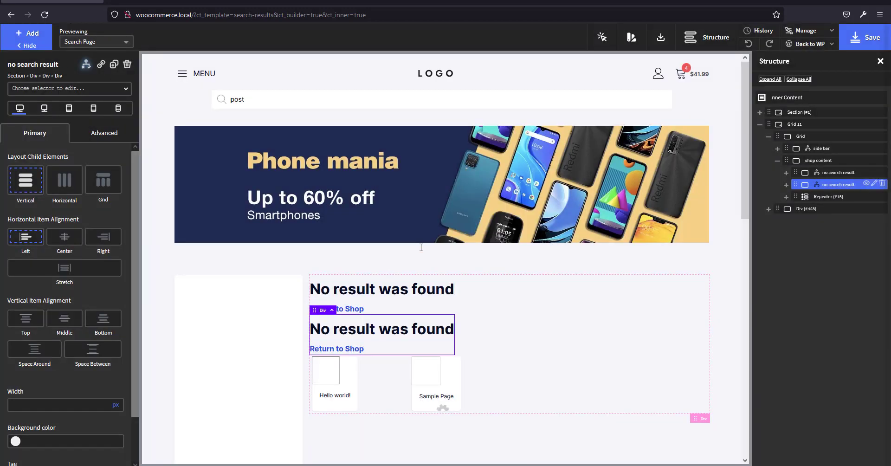
Change the heading text inside the "search result found" div to "Search results:".
click(787, 185)
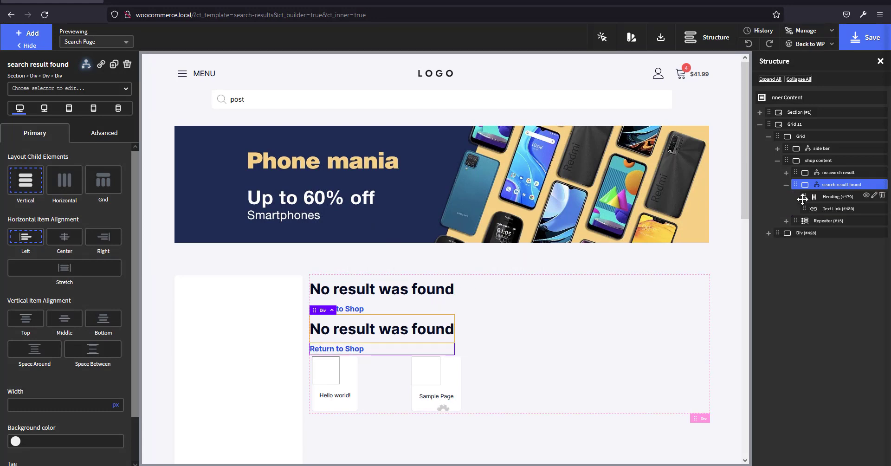
click(831, 199)
click(81, 177)
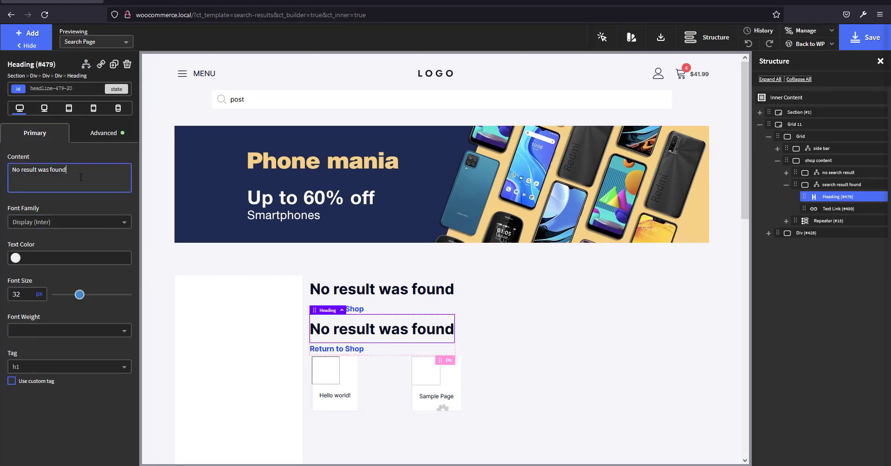
key(ctrl+a)
text(Re)
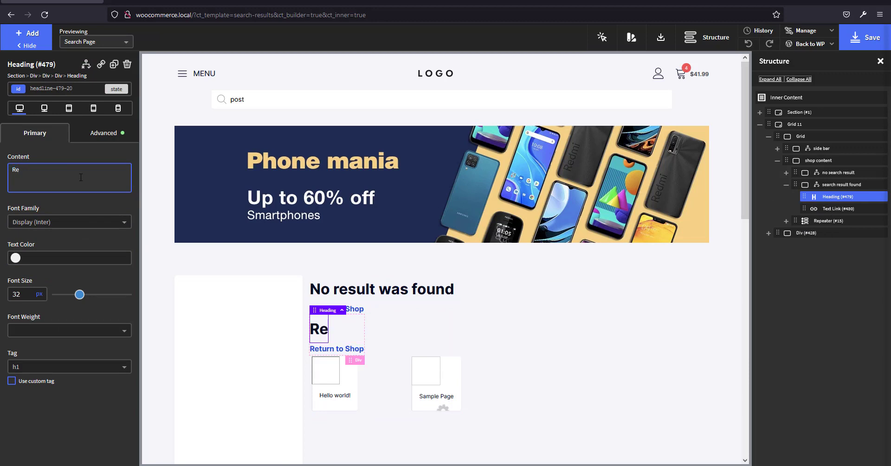
text(sult for)
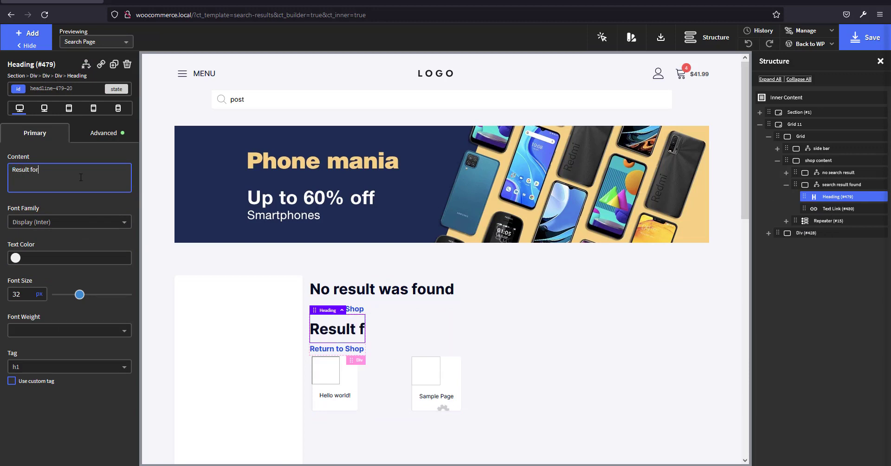
key(ctrl+a)
text(S)
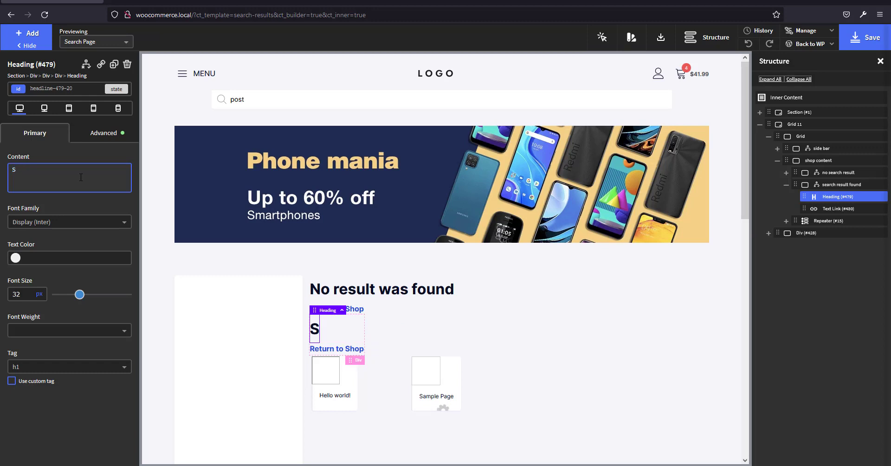
text(earch result)
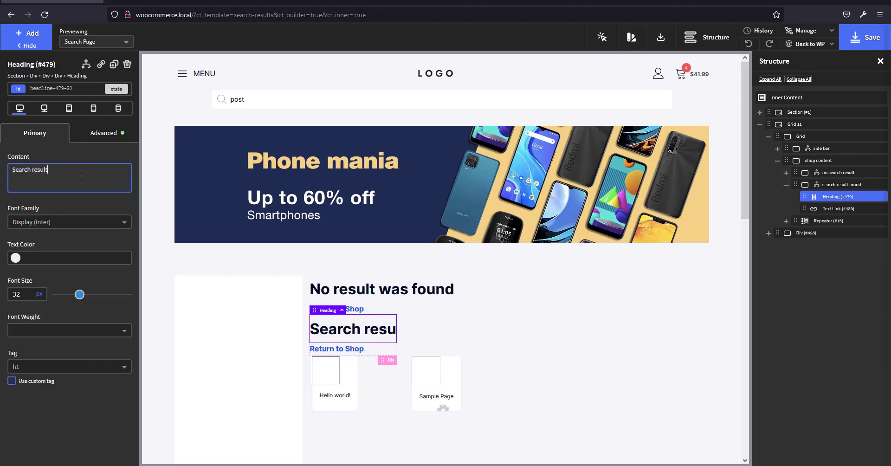
text(s)
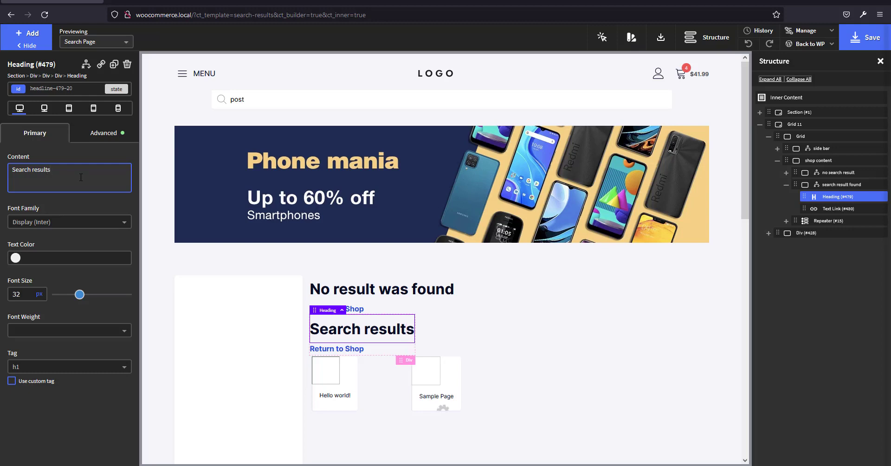
text(:)
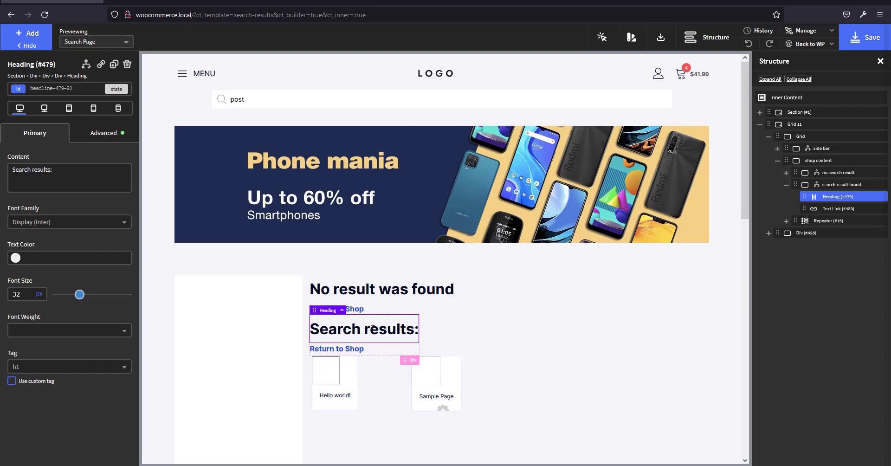
Set the "search result found" div's display condition to # of posts >= 1 and save the template.
click(840, 186)
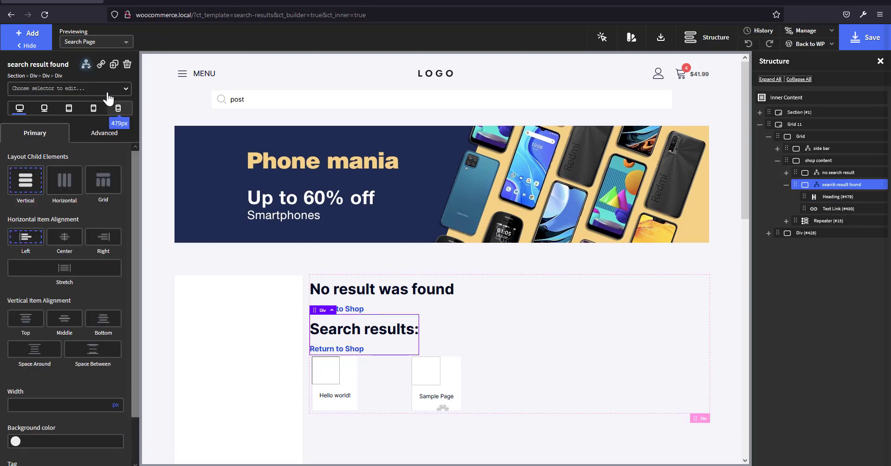
click(86, 64)
click(113, 96)
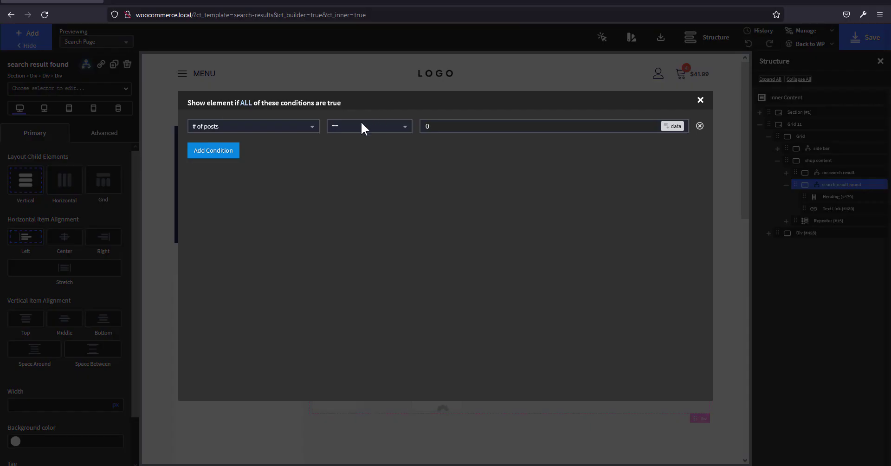
click(363, 132)
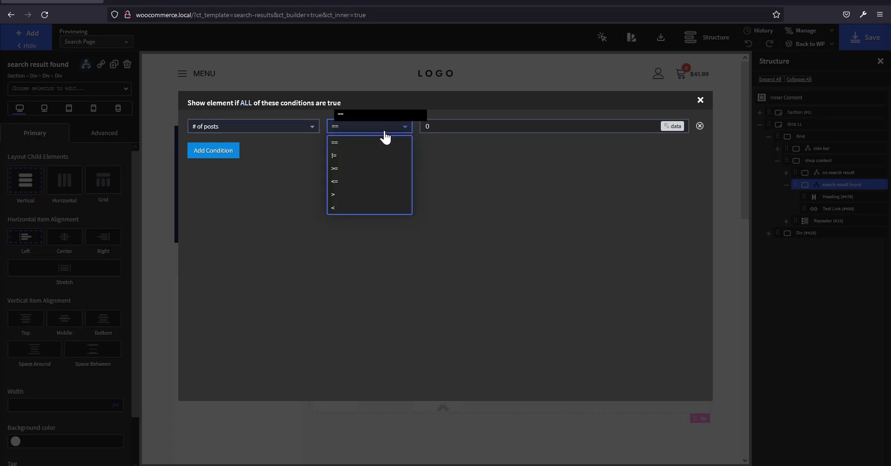
click(367, 174)
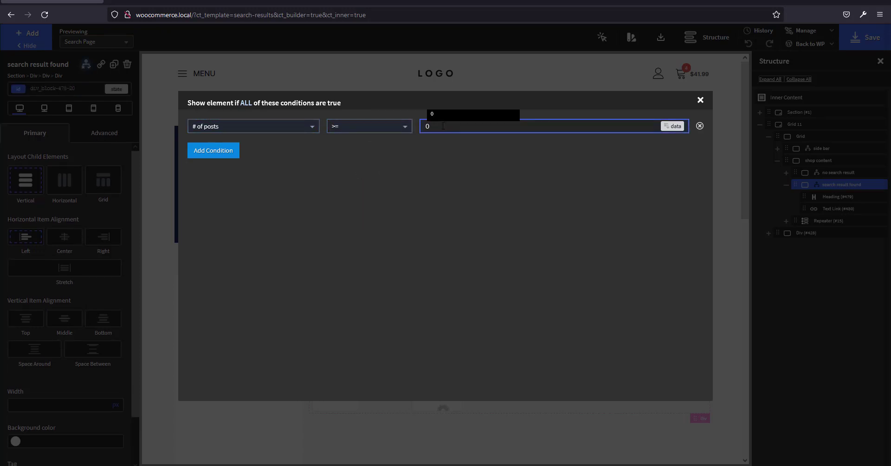
key(Tab)
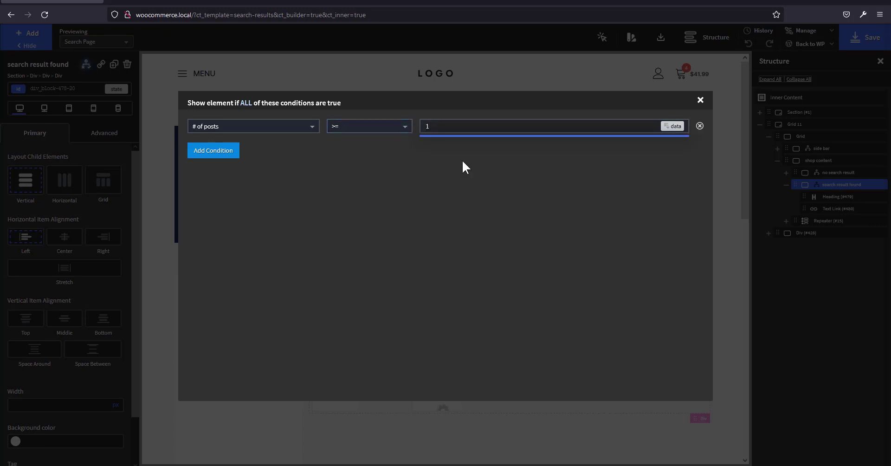
click(700, 100)
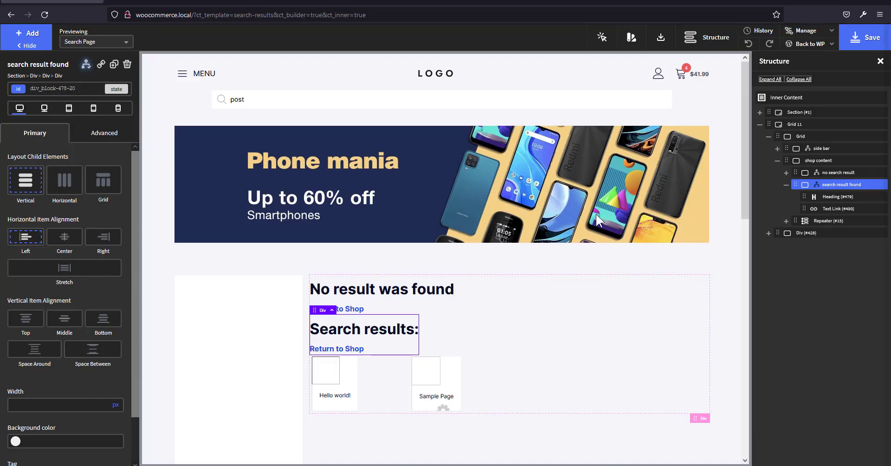
click(862, 46)
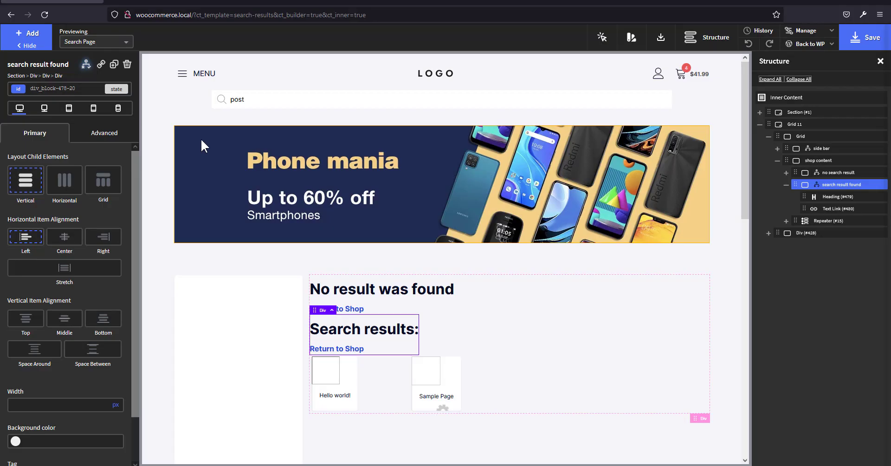
Switch to the "food" search results page, reload it, and examine the no result layout without the sidebar.
click(157, 2)
scroll(386, 232, up, 2)
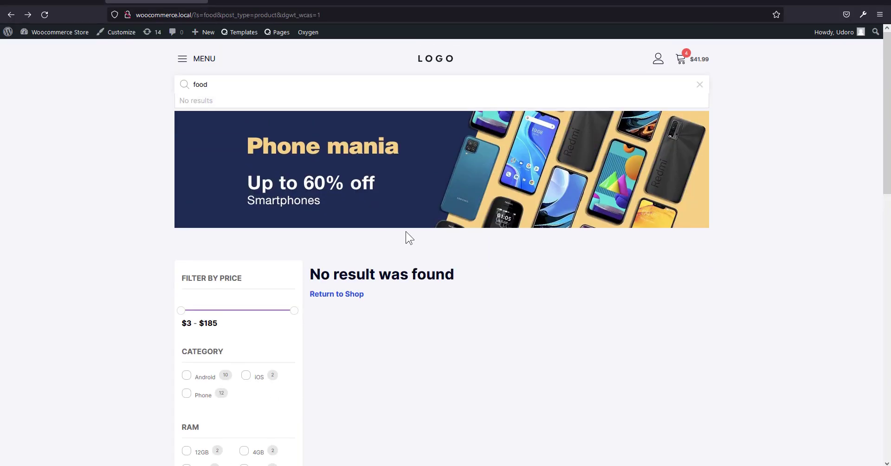
key(F5)
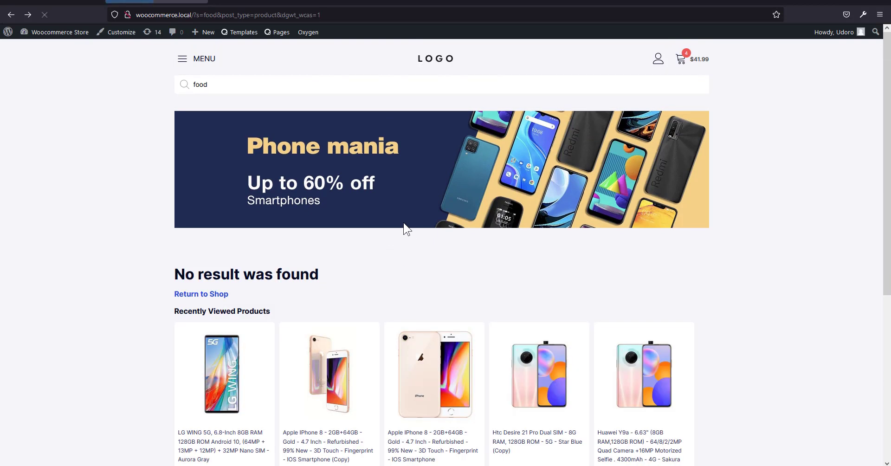
scroll(390, 234, down, 1)
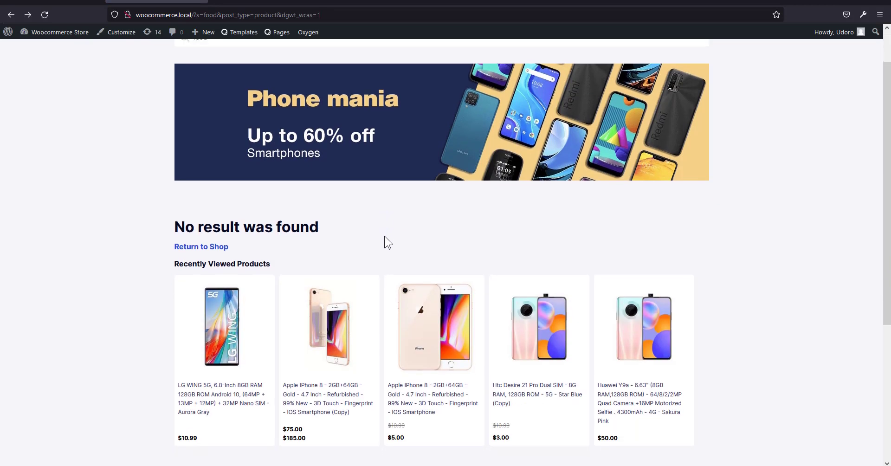
scroll(316, 264, up, 1)
scroll(223, 283, down, 2)
scroll(230, 264, up, 2)
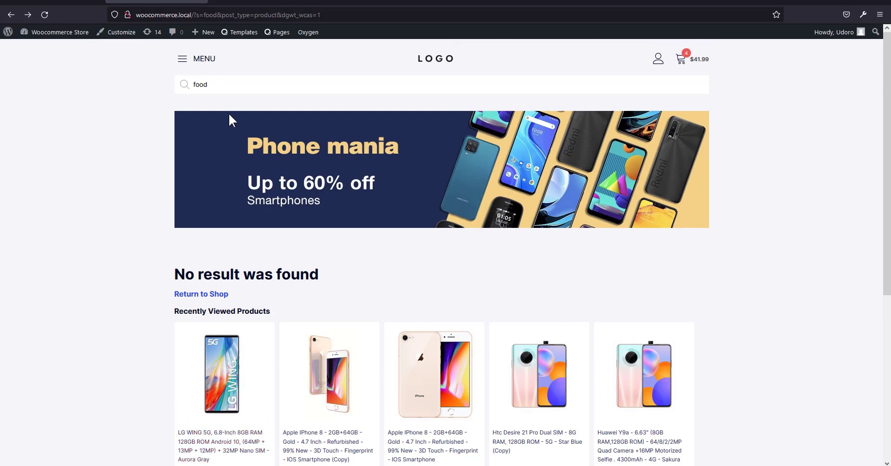
Search the store for "iphone" and examine the results heading, filter sidebar and product listing.
drag(223, 85, 165, 87)
text(iphone)
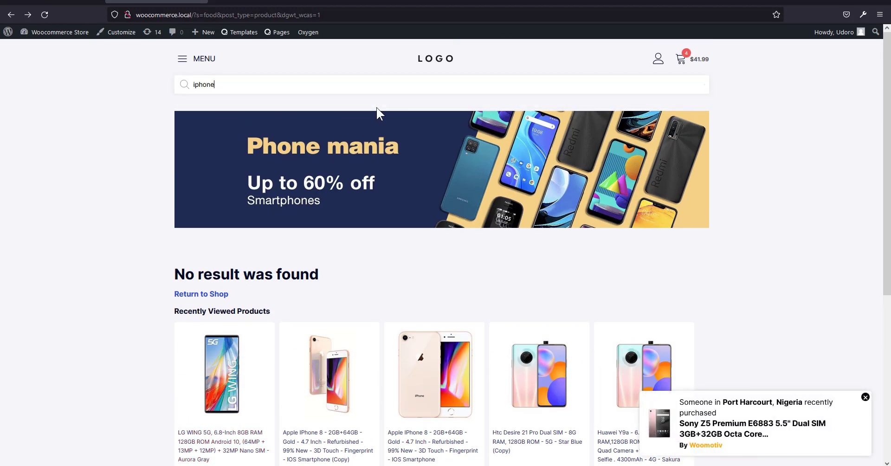
key(Return)
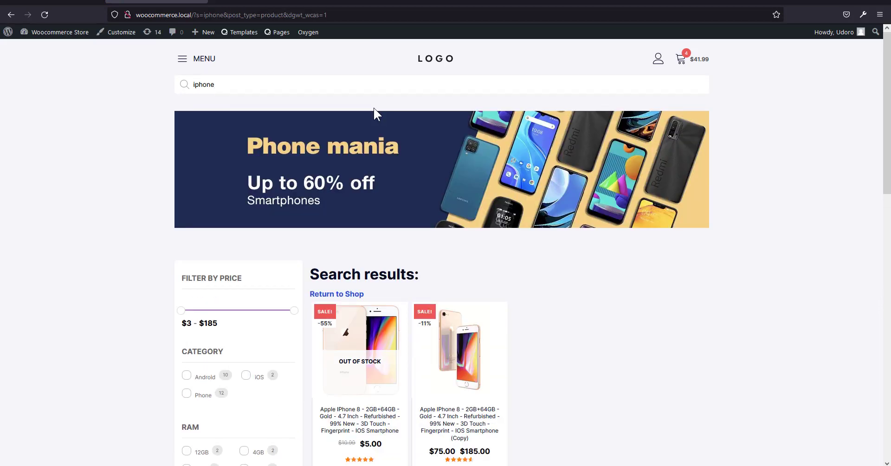
scroll(374, 114, down, 7)
scroll(460, 344, up, 6)
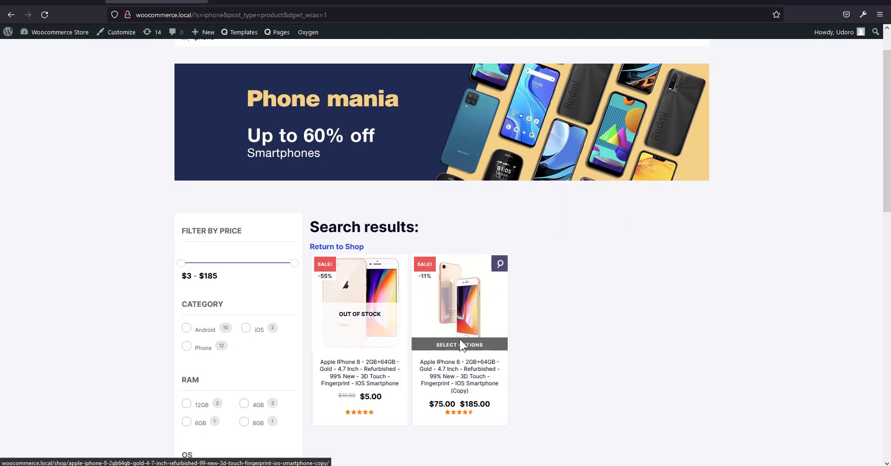
scroll(459, 344, down, 10)
scroll(453, 342, up, 9)
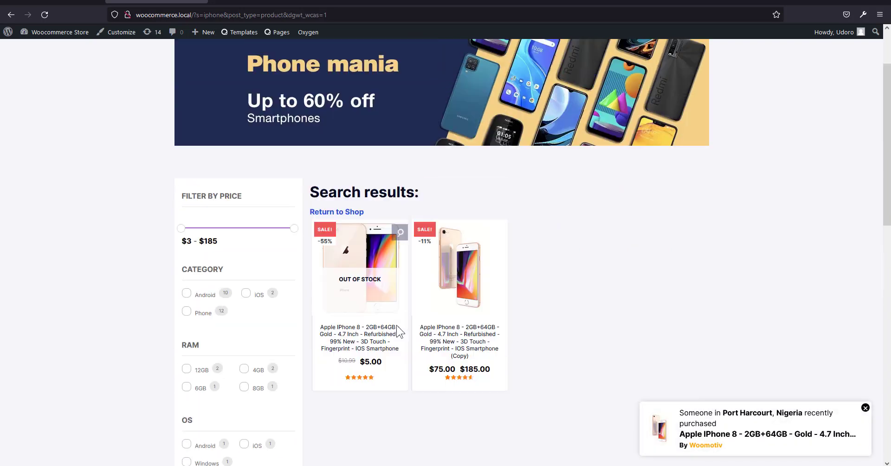
scroll(398, 331, up, 2)
Go back to the "food" search results page and examine the recently viewed products under the no result message.
click(6, 14)
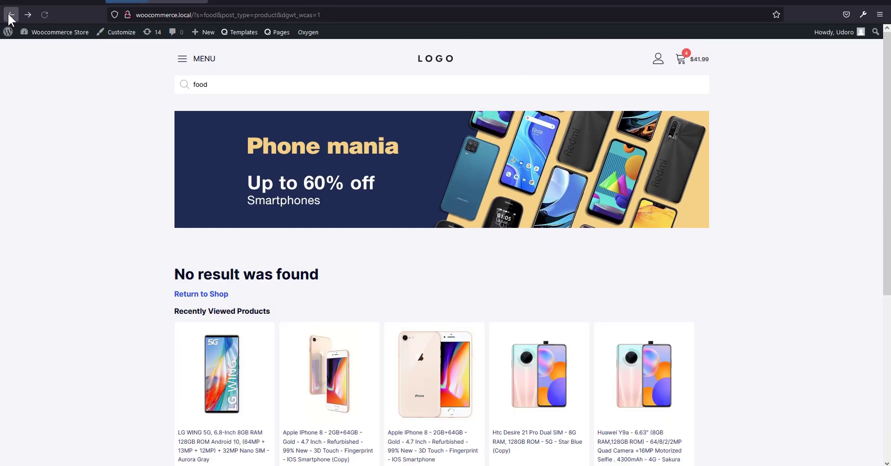
scroll(422, 332, down, 4)
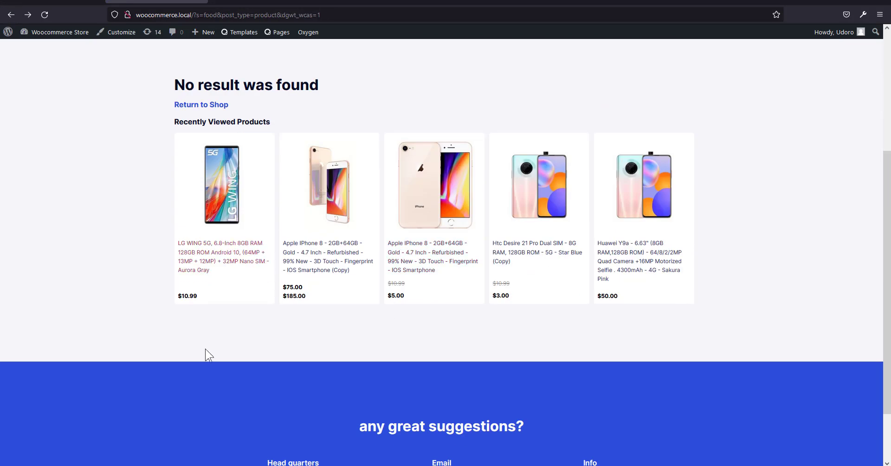
scroll(205, 349, up, 4)
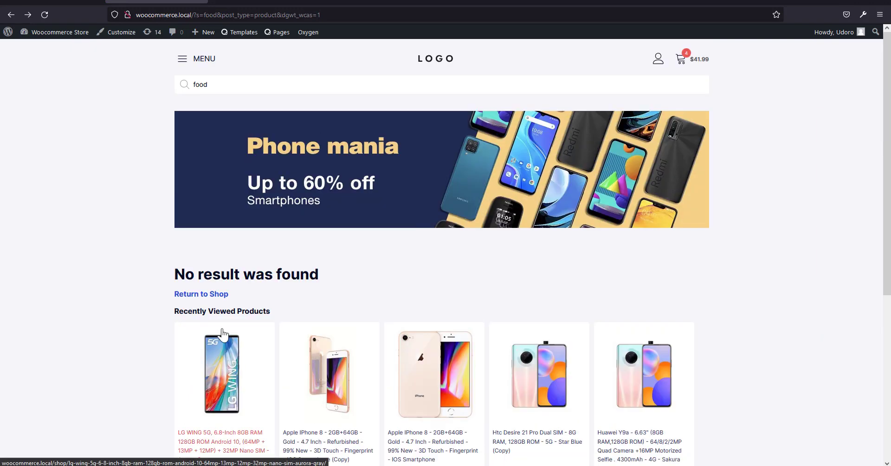
Return to the "iphone" search results page and review the filter sidebar beside the found products.
click(28, 15)
scroll(358, 199, down, 3)
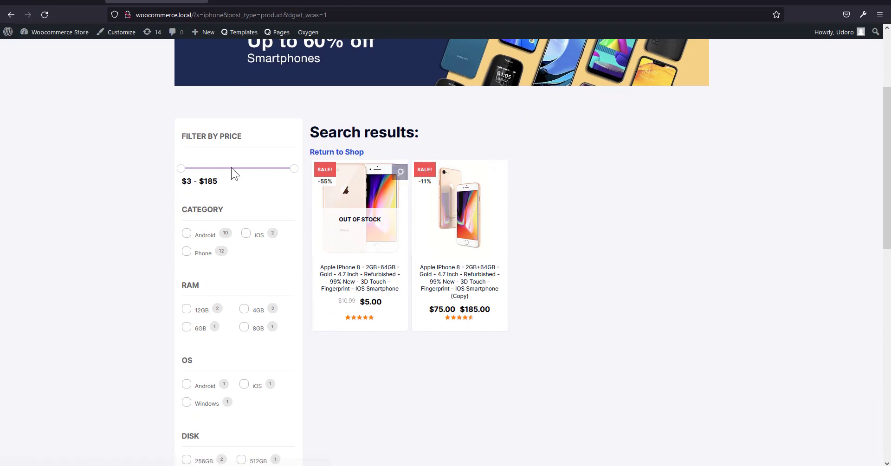
scroll(237, 247, down, 6)
scroll(237, 255, up, 5)
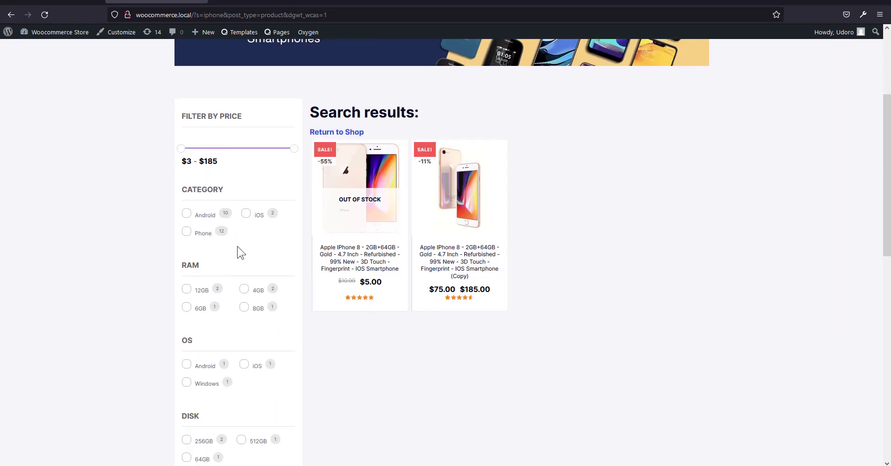
scroll(353, 278, down, 6)
scroll(497, 303, up, 8)
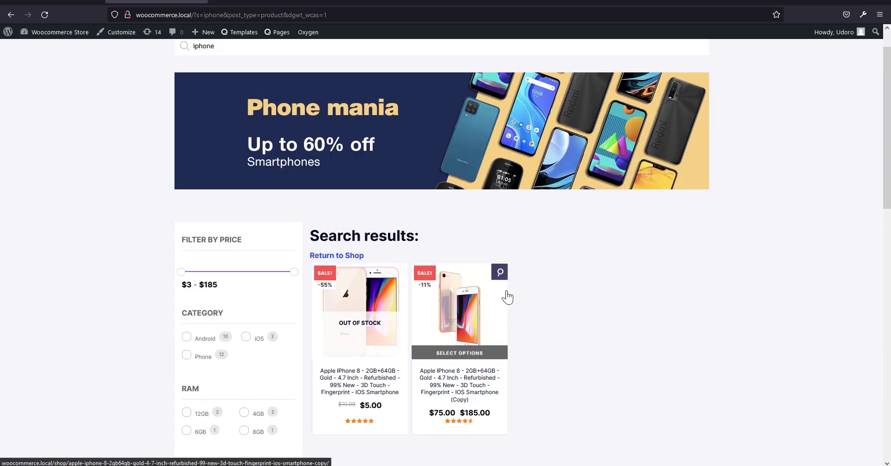
scroll(507, 297, up, 1)
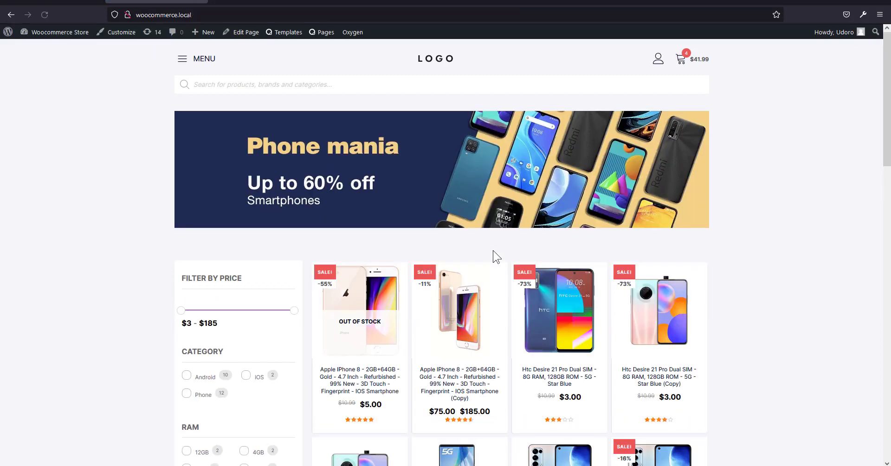
Open the Htc Desire 21 Pro Dual SIM Star Blue (Copy) product from the shop and view the shopping cart.
click(661, 352)
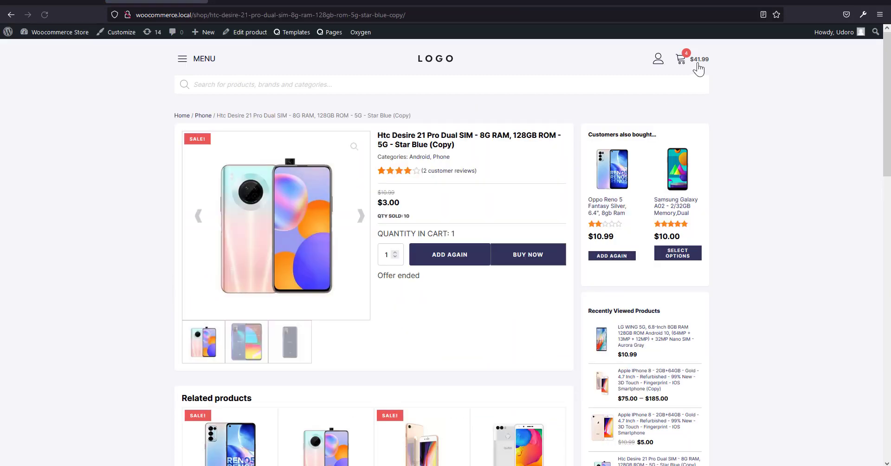
click(698, 65)
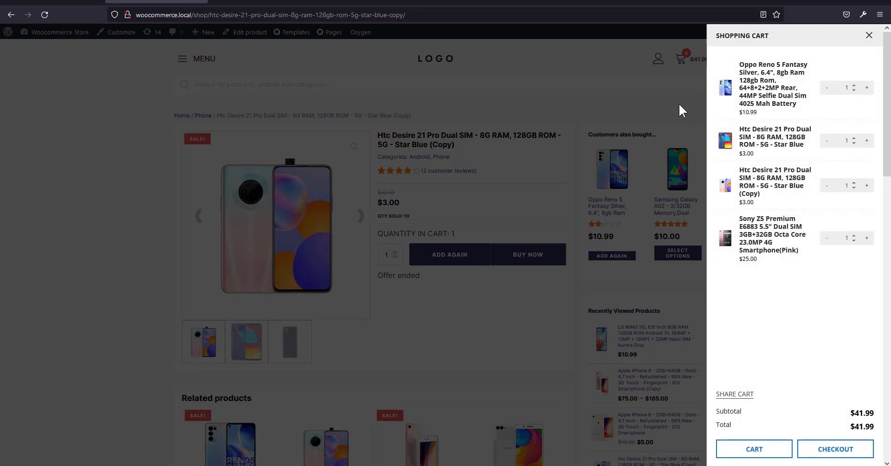
click(678, 103)
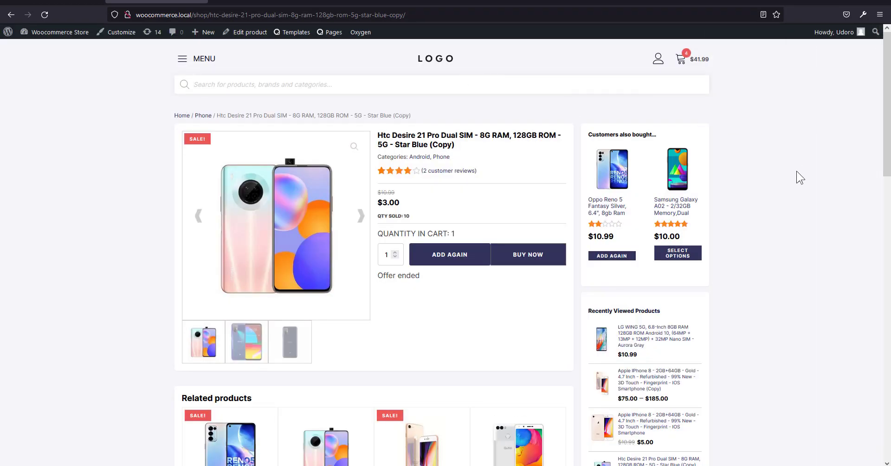
Open the Apple IPhone 8 Gold (Copy) product page from the related products.
scroll(428, 321, down, 4)
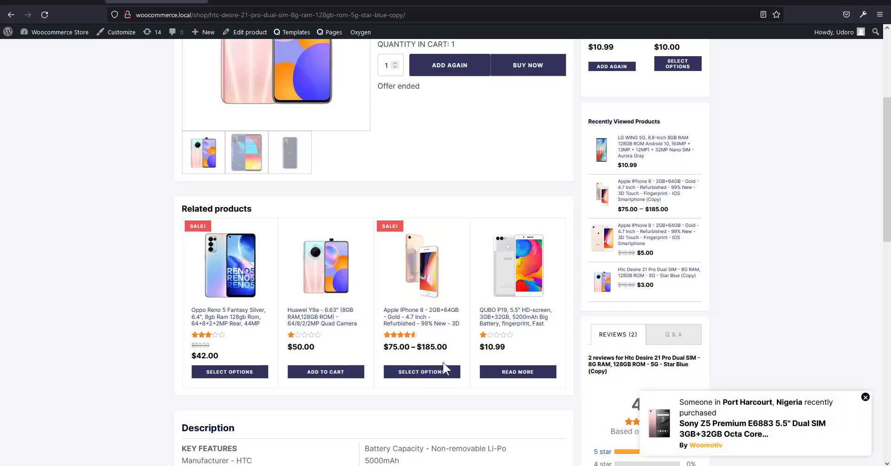
click(454, 338)
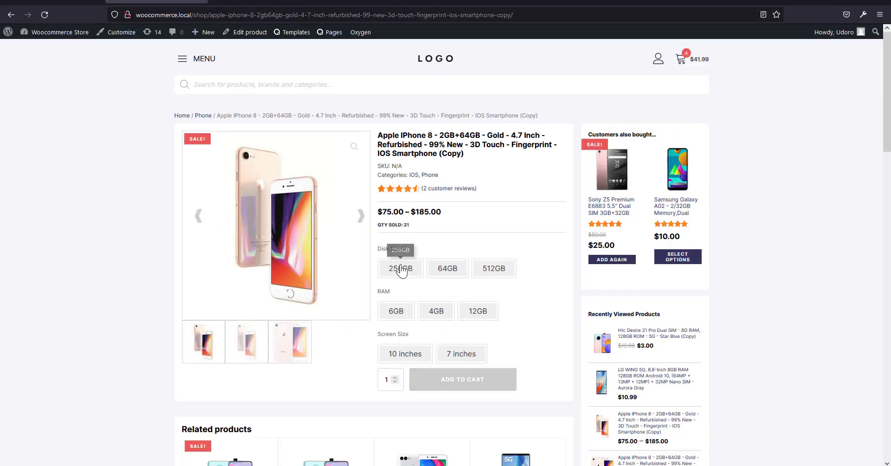
Choose the iPhone 8 variation with 256GB disk space, 6GB RAM and 10 inches screen size.
click(401, 268)
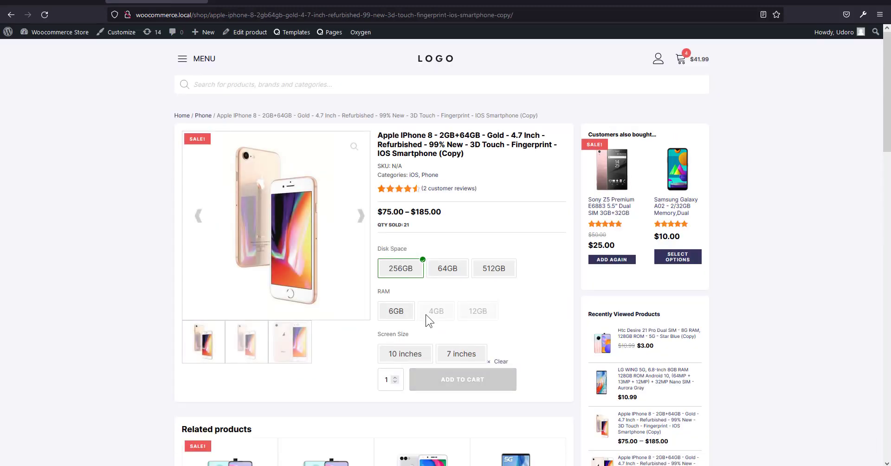
click(405, 354)
click(402, 314)
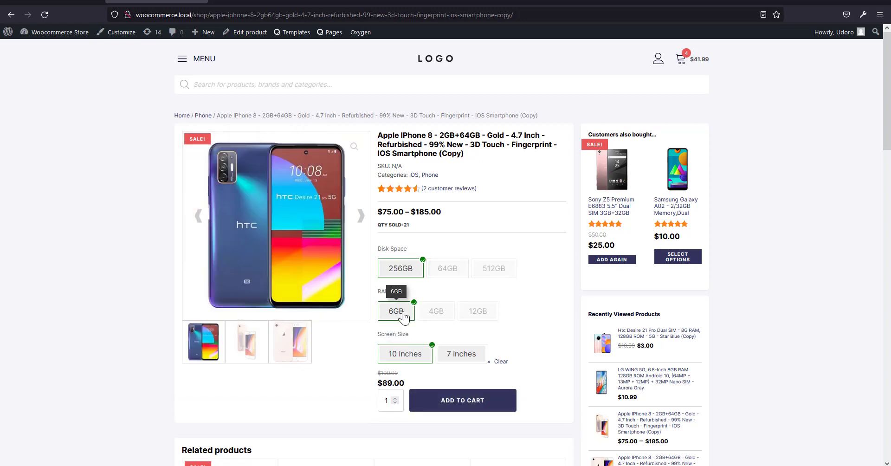
Open the full cart page from the shopping cart and review the cart items, frequently bought together products and totals.
click(694, 61)
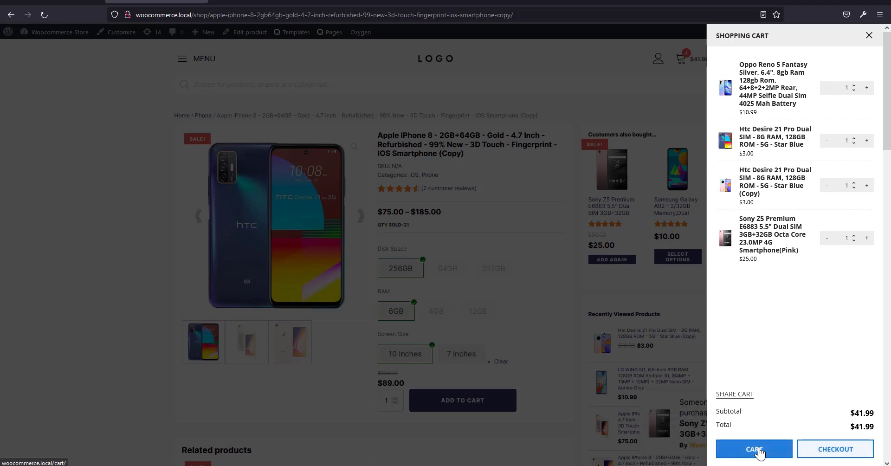
click(754, 448)
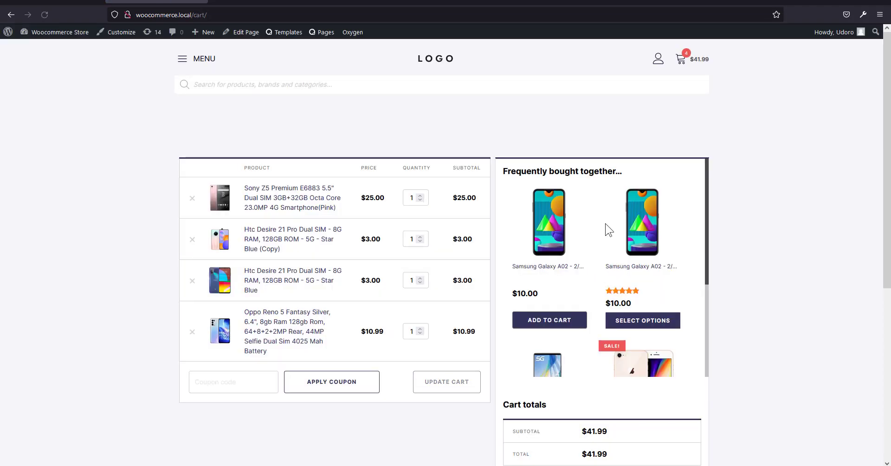
scroll(583, 281, down, 5)
scroll(623, 261, up, 3)
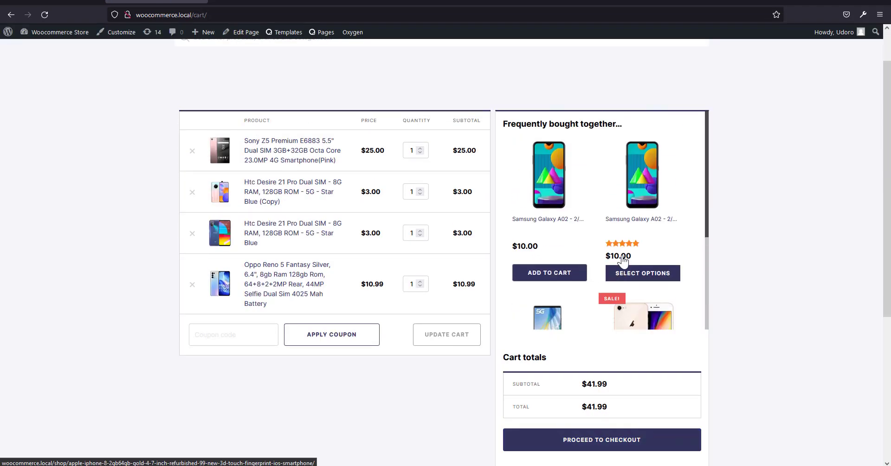
Proceed to checkout and examine the billing details form and the order summary.
click(597, 441)
scroll(549, 277, down, 2)
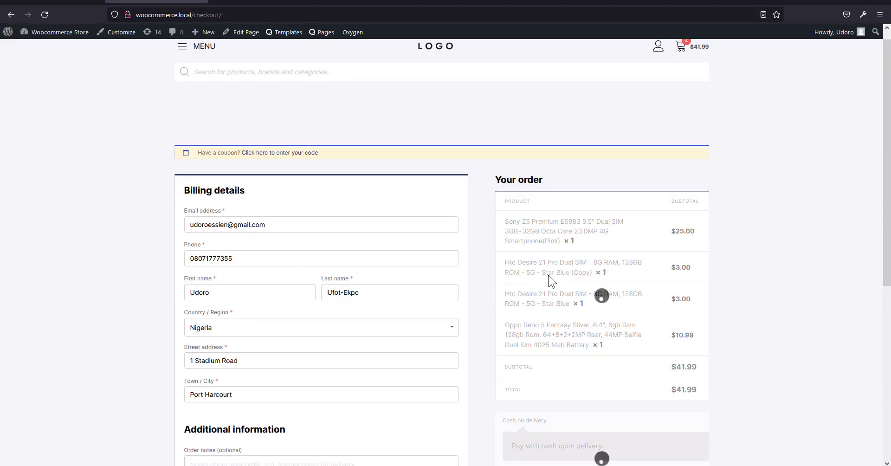
scroll(564, 322, up, 2)
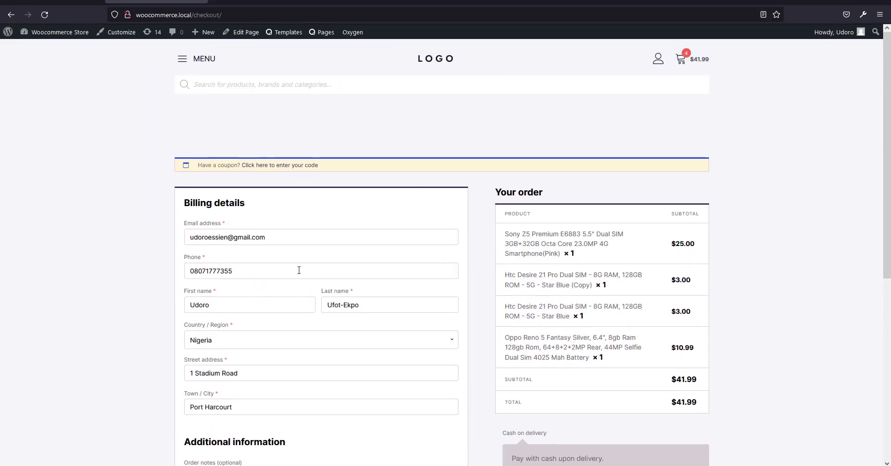
scroll(244, 263, down, 1)
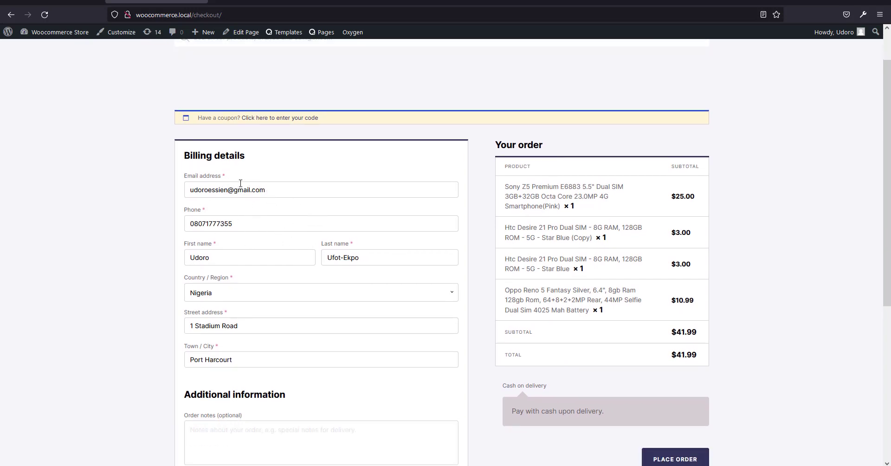
Go to the WordPress dashboard and view the installed plugins list with Checkout Field Editor for WooCommerce.
mouse_move(60, 39)
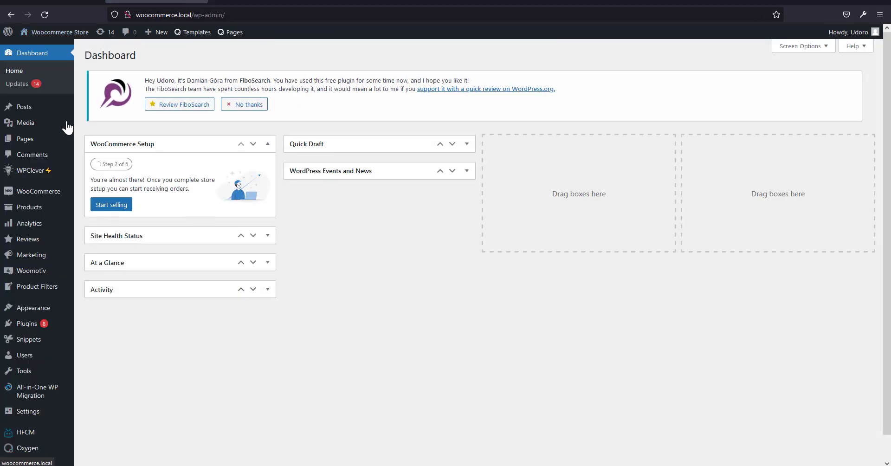
click(25, 327)
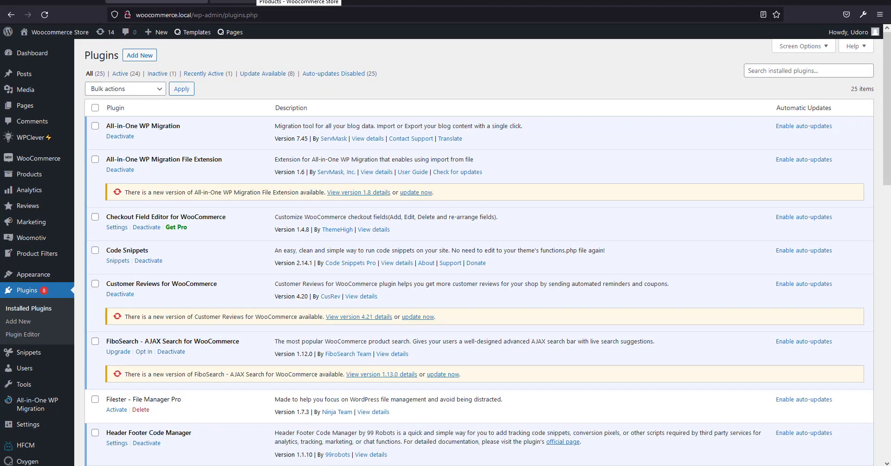
click(268, 2)
click(153, 2)
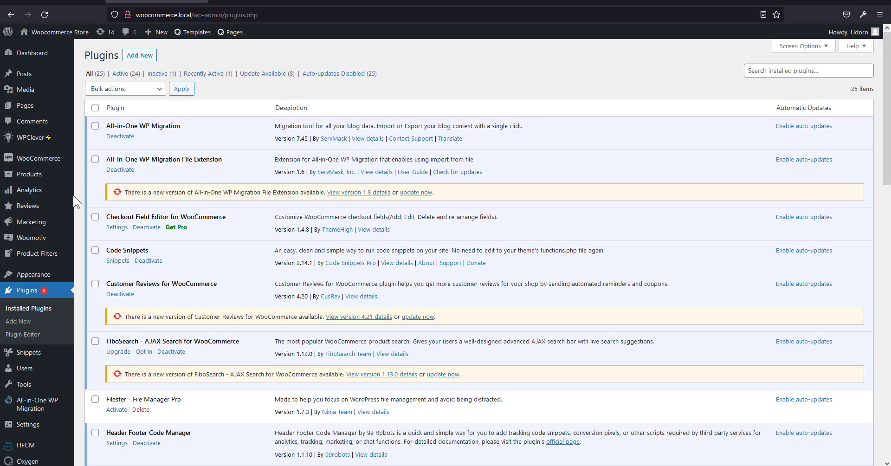
Open the WooCommerce Checkout Form editor and examine the list of billing fields.
mouse_move(31, 160)
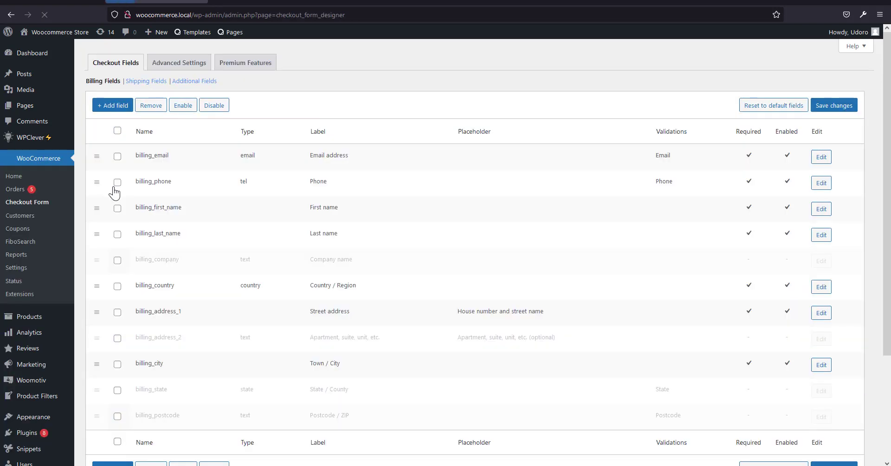
scroll(211, 257, down, 1)
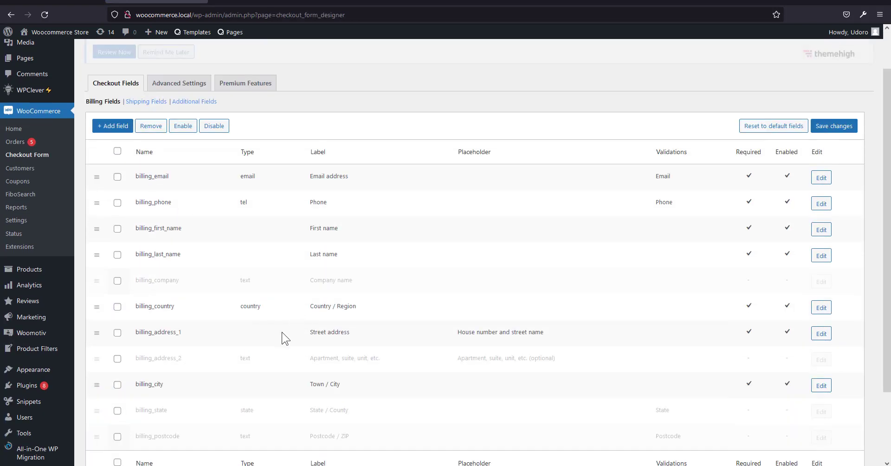
scroll(302, 346, down, 3)
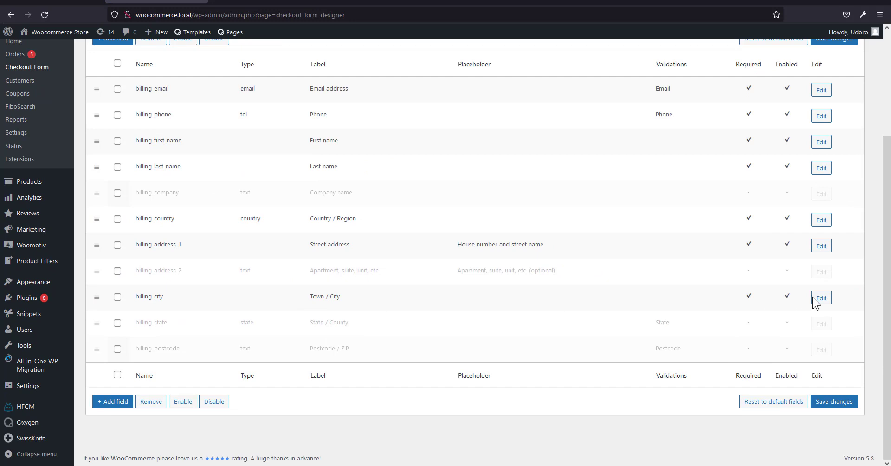
scroll(792, 309, up, 2)
scroll(792, 335, down, 1)
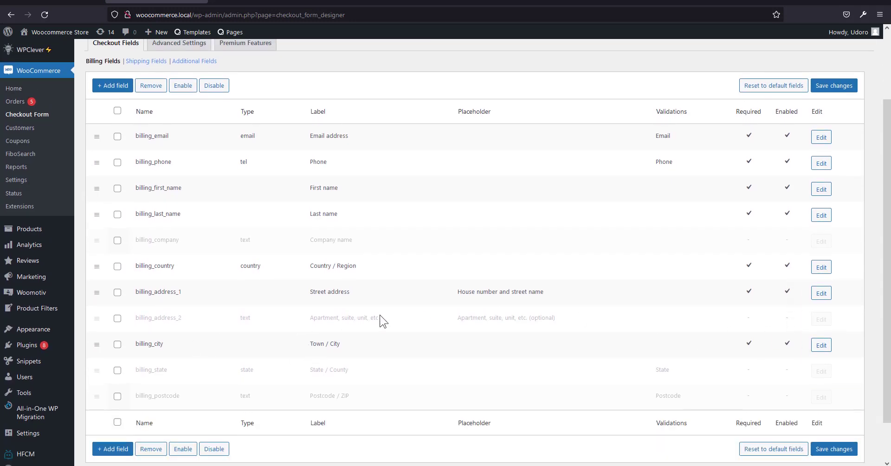
Try switching the billing_city field's Enabled option off and on, and close its settings without saving.
click(822, 345)
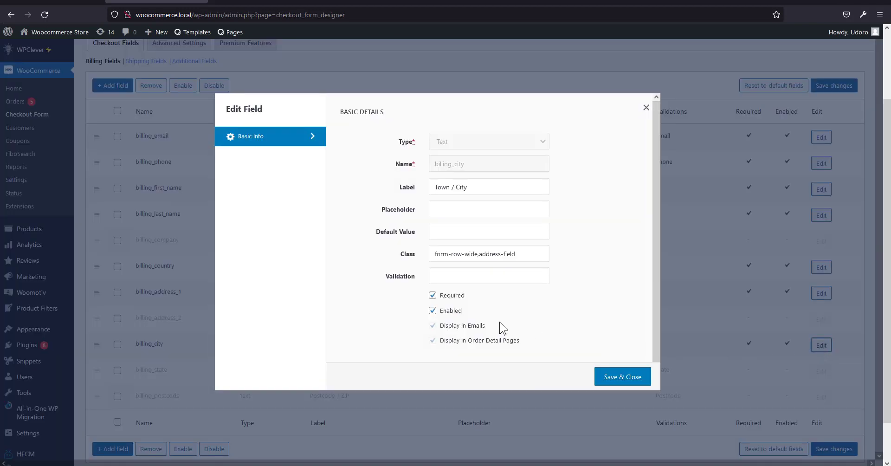
click(432, 310)
click(433, 310)
click(646, 108)
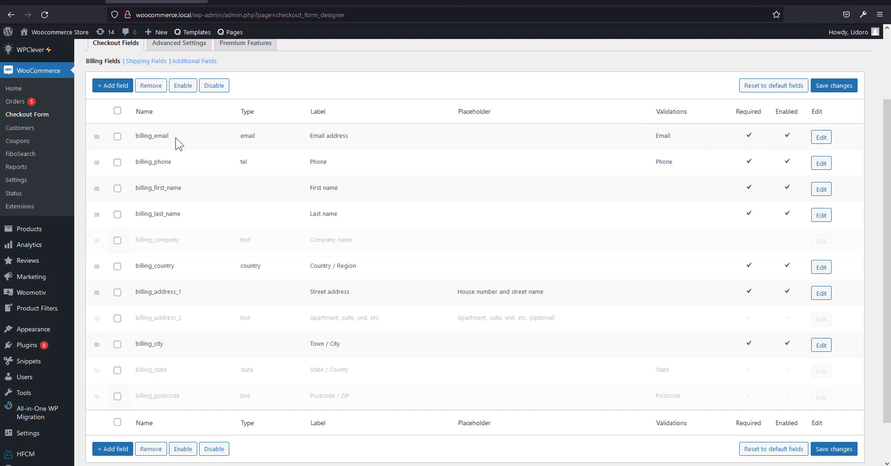
scroll(120, 186, up, 1)
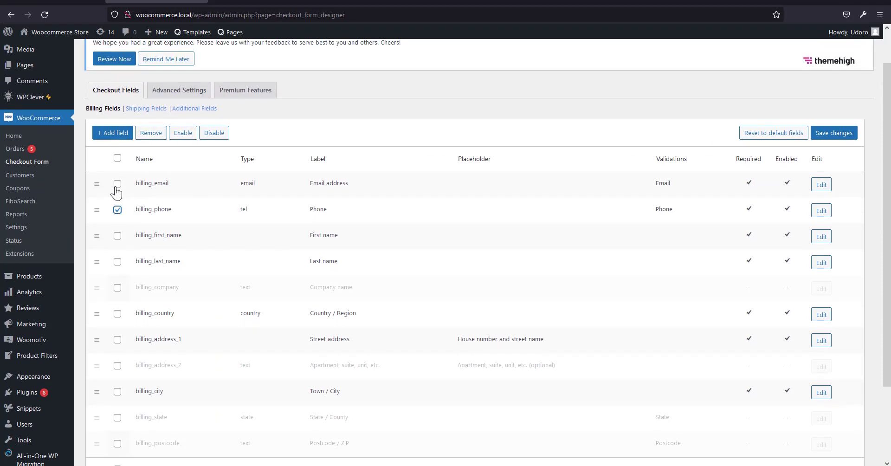
click(117, 210)
scroll(537, 290, down, 2)
scroll(354, 289, up, 1)
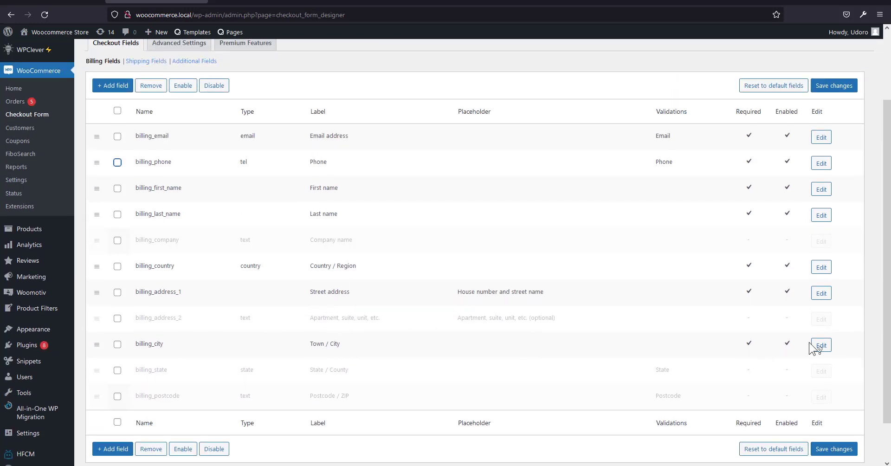
Reopen the billing_city field's settings to try clearing its Required option, and close them without saving.
click(818, 347)
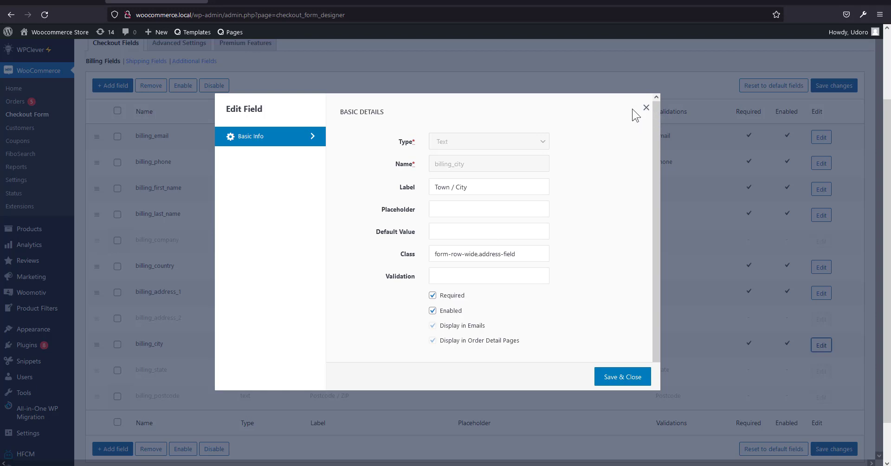
click(646, 108)
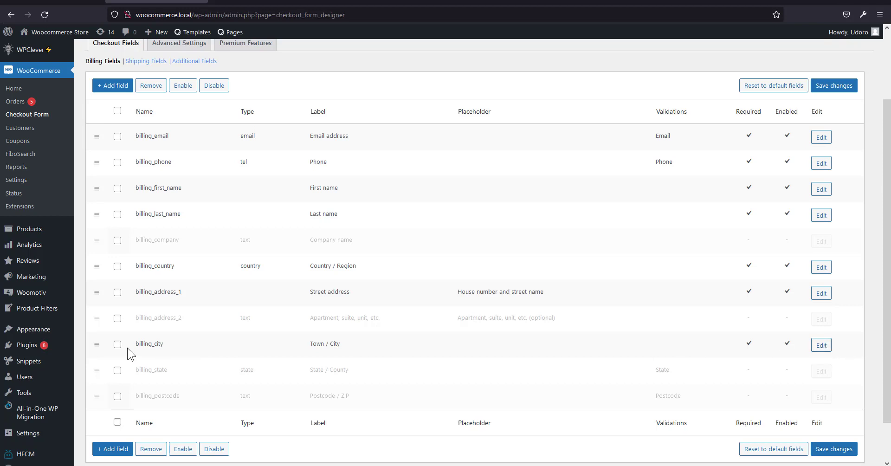
click(822, 345)
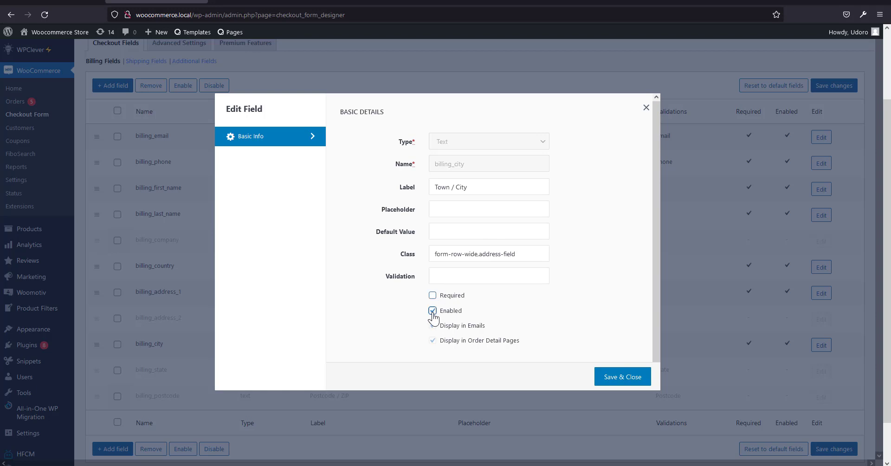
click(646, 108)
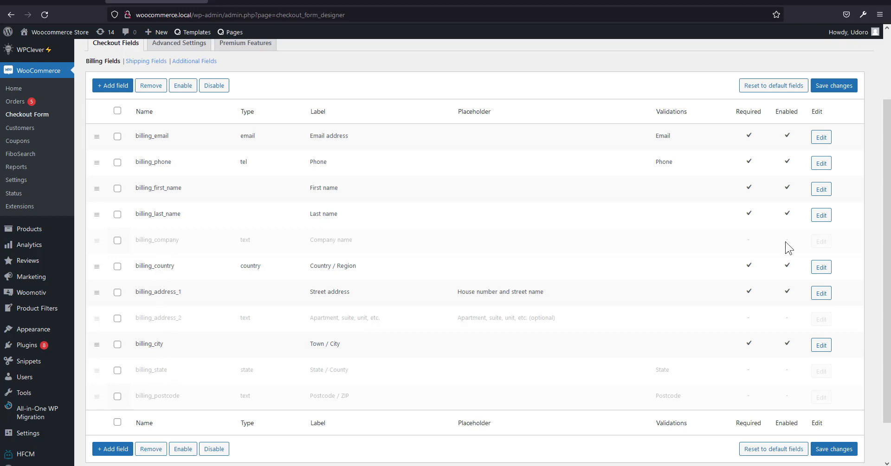
Enable the billing_company and billing_address_2 fields and save the checkout form changes.
click(118, 241)
click(183, 86)
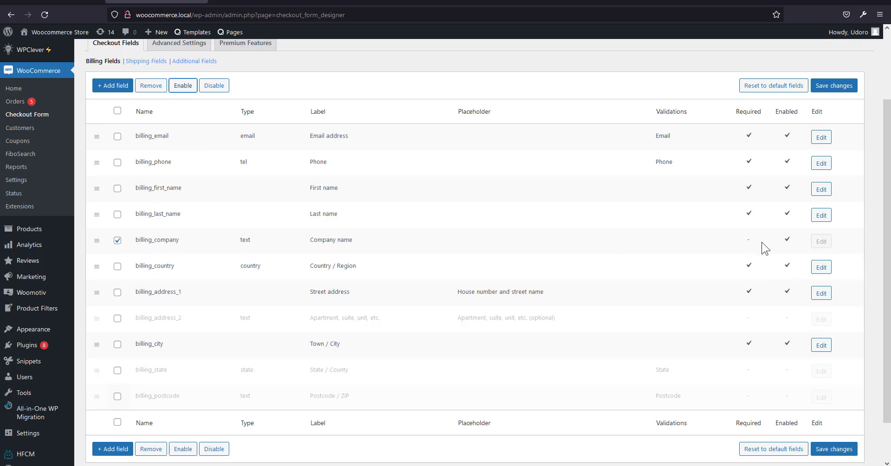
click(117, 241)
key(space)
click(117, 319)
click(119, 243)
click(178, 89)
click(179, 91)
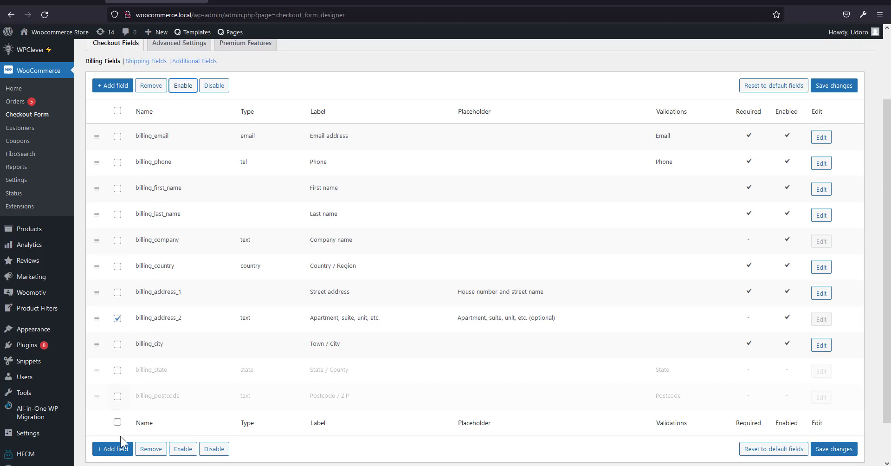
click(117, 319)
click(834, 449)
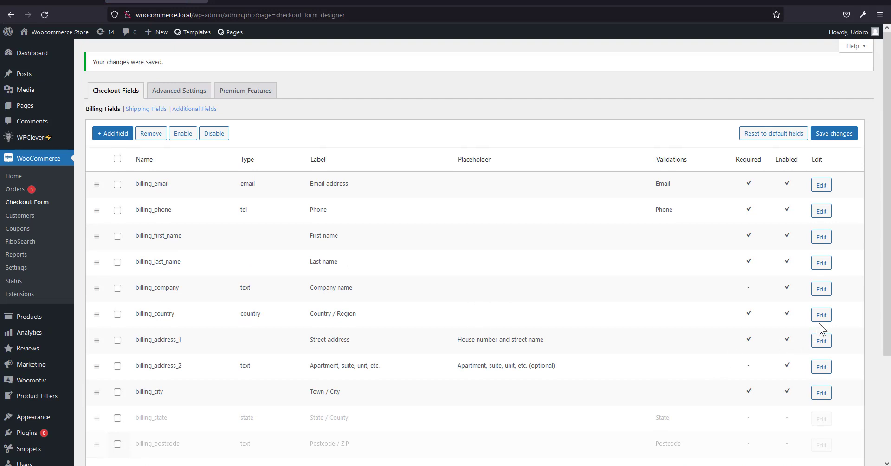
Make the billing_company field required and save its settings.
scroll(819, 316, down, 2)
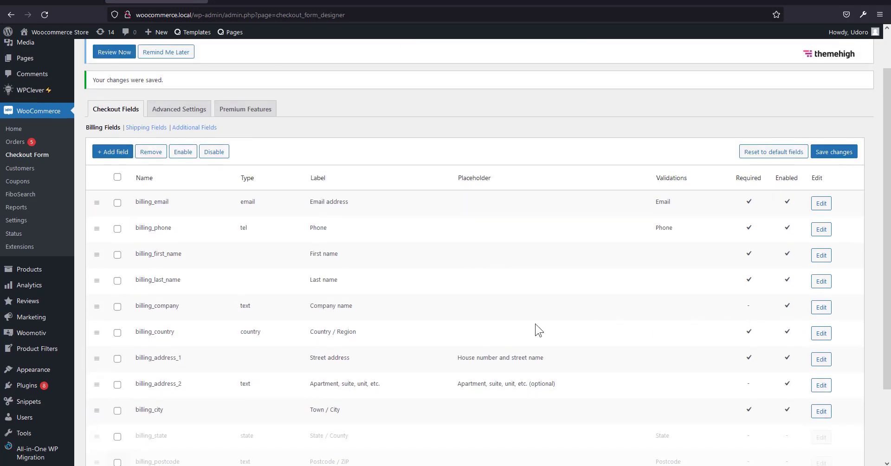
scroll(383, 314, down, 2)
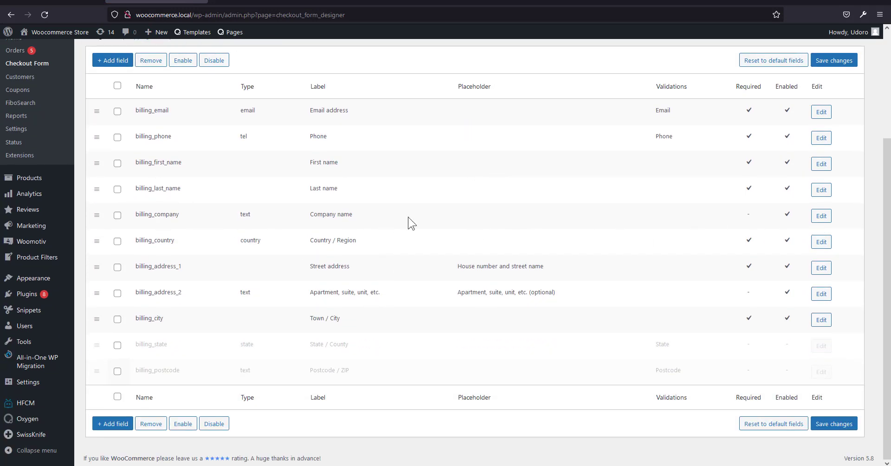
click(821, 217)
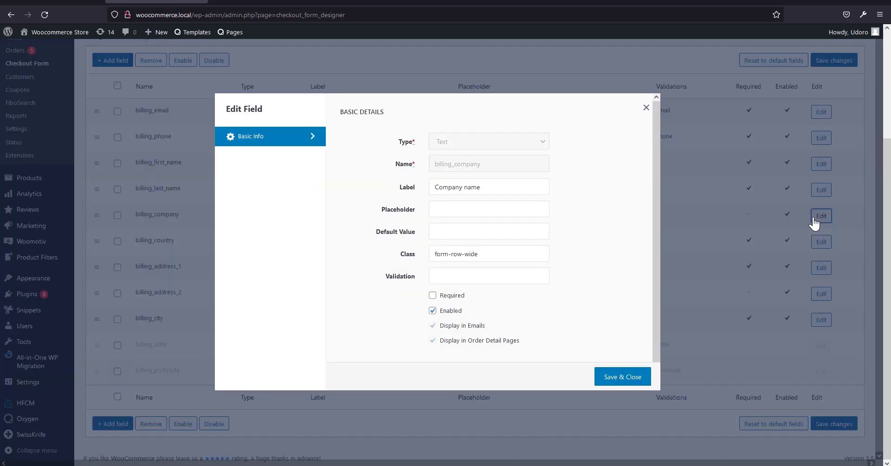
click(432, 295)
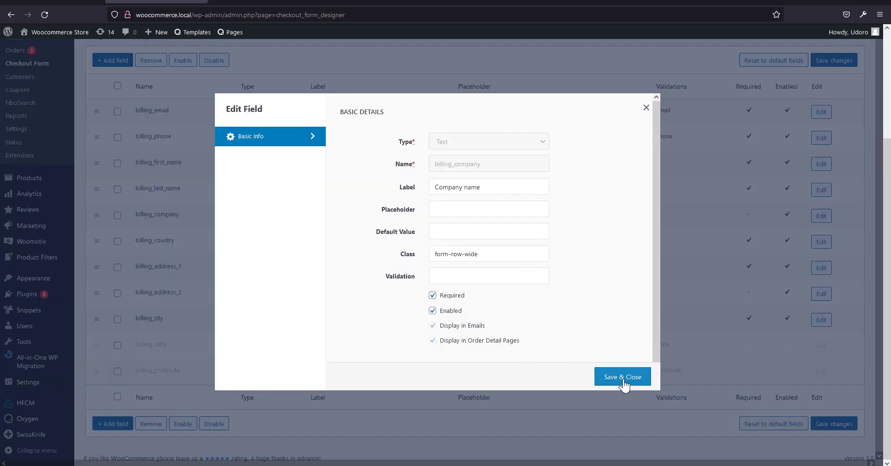
click(621, 382)
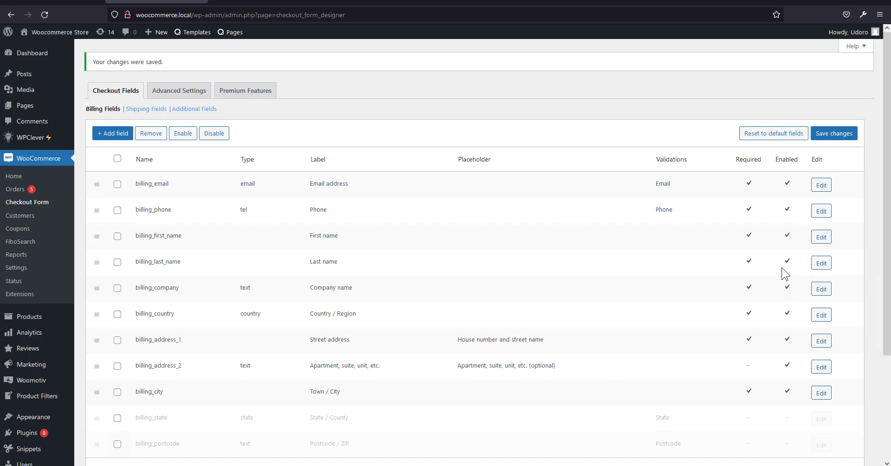
Turn off both the Required and Enabled options of the billing_company field and save its settings.
scroll(396, 358, down, 1)
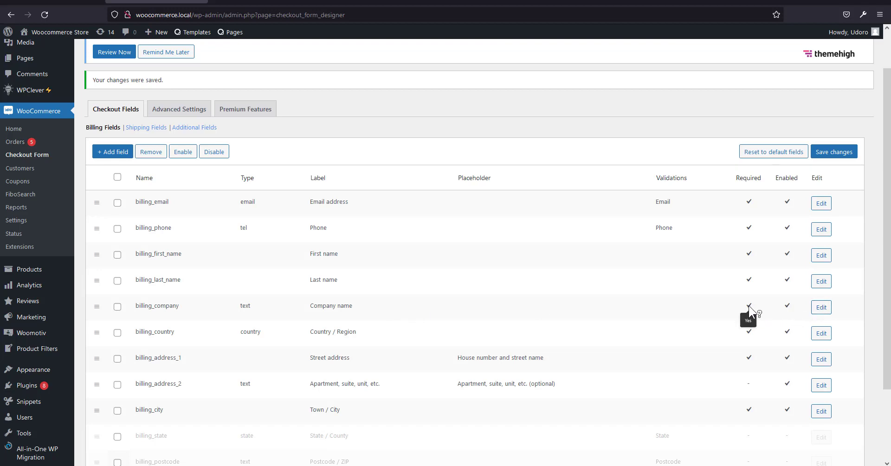
click(821, 307)
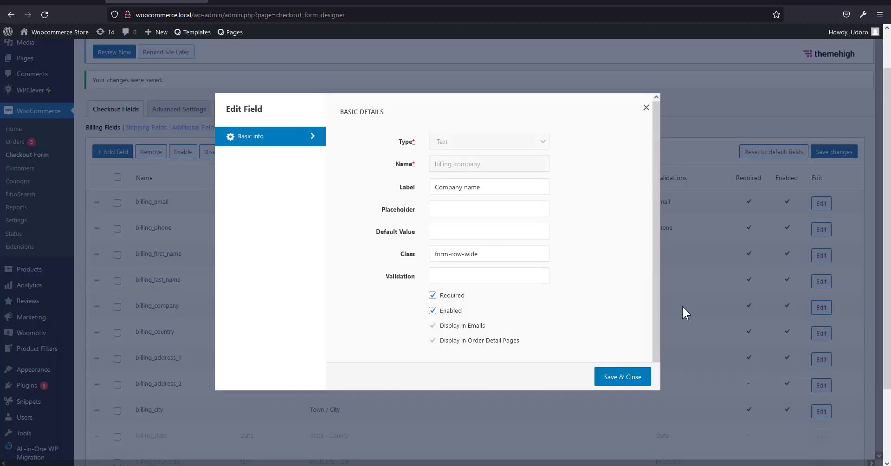
click(432, 297)
click(433, 311)
click(621, 379)
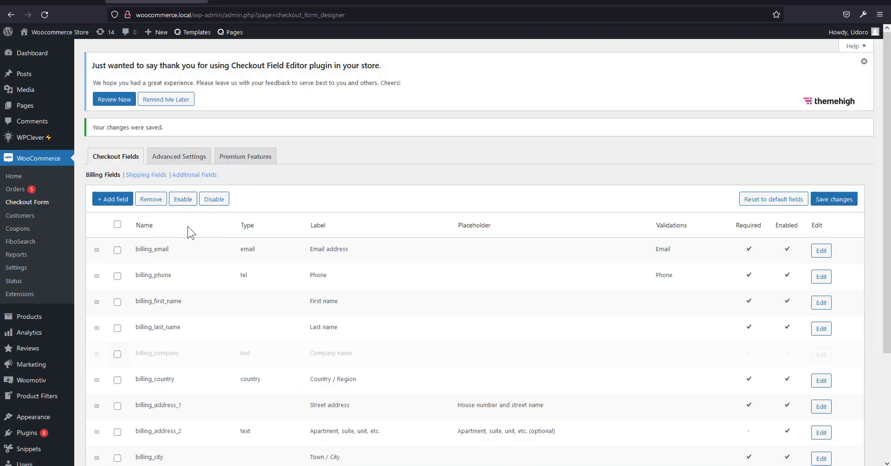
scroll(191, 232, down, 1)
click(118, 281)
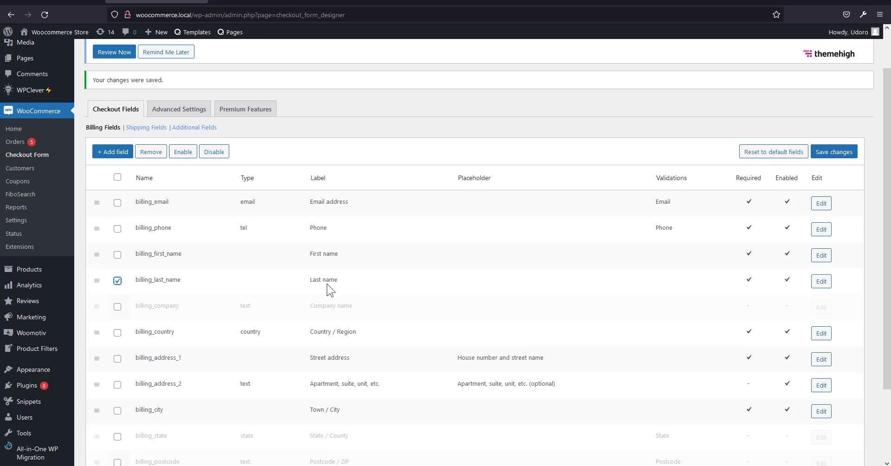
scroll(330, 290, down, 3)
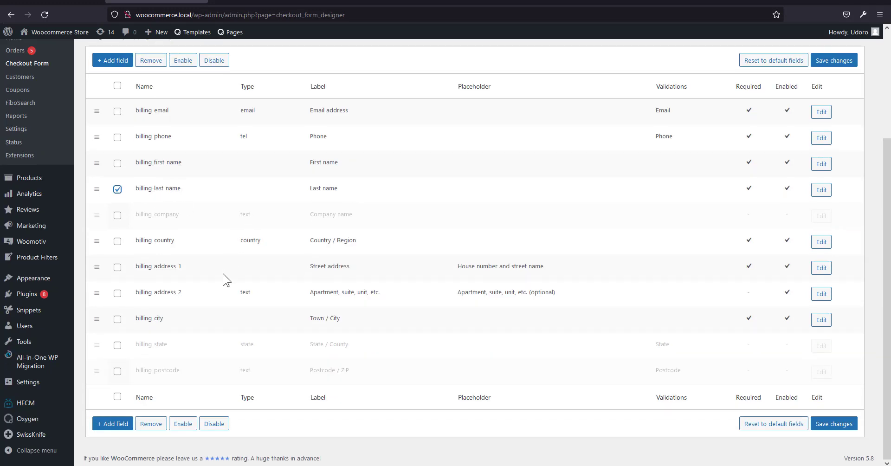
click(117, 190)
mouse_move(100, 119)
mouse_down()
mouse_move(99, 177)
mouse_move(97, 113)
mouse_move(100, 136)
mouse_up()
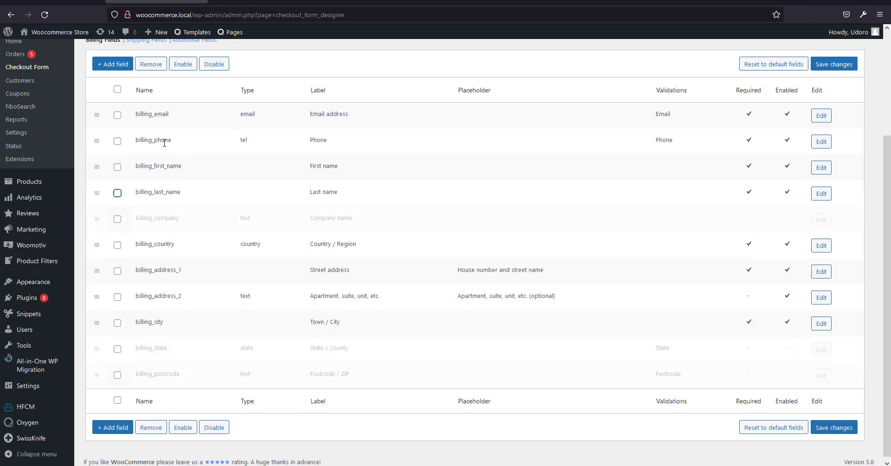
Change the billing_phone field's label to "Whatsapp number", save its settings and save the checkout form changes.
click(821, 142)
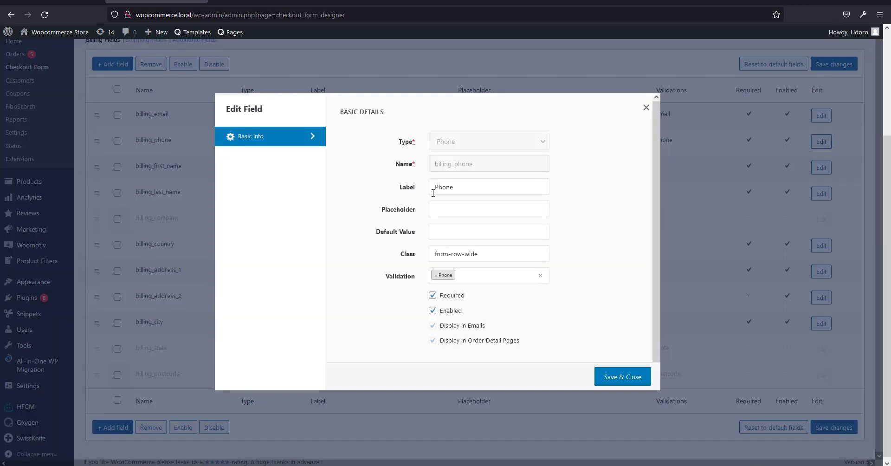
double_click(497, 187)
text(Whatsapp number)
click(623, 377)
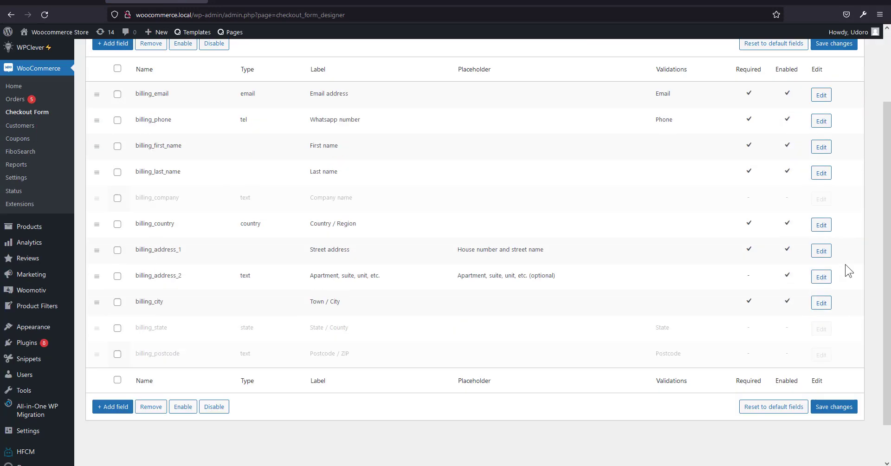
scroll(845, 325, down, 2)
click(840, 367)
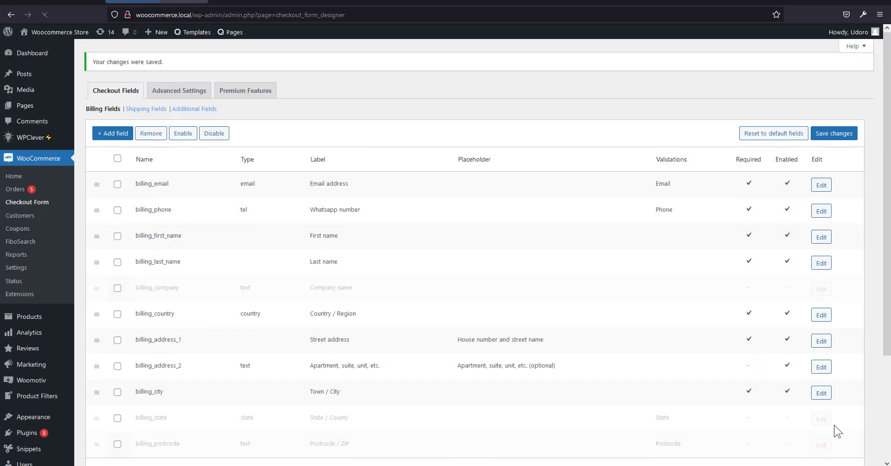
click(834, 133)
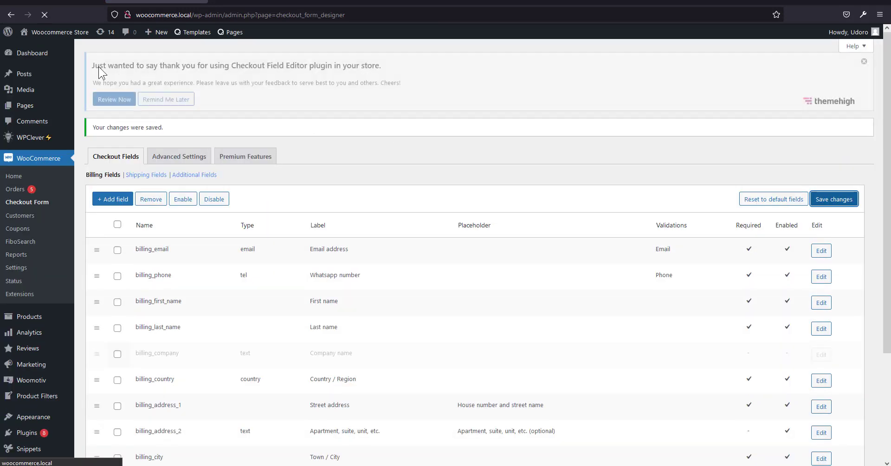
Visit the store's front end and proceed from the cart to the checkout page.
click(53, 34)
mouse_move(45, 55)
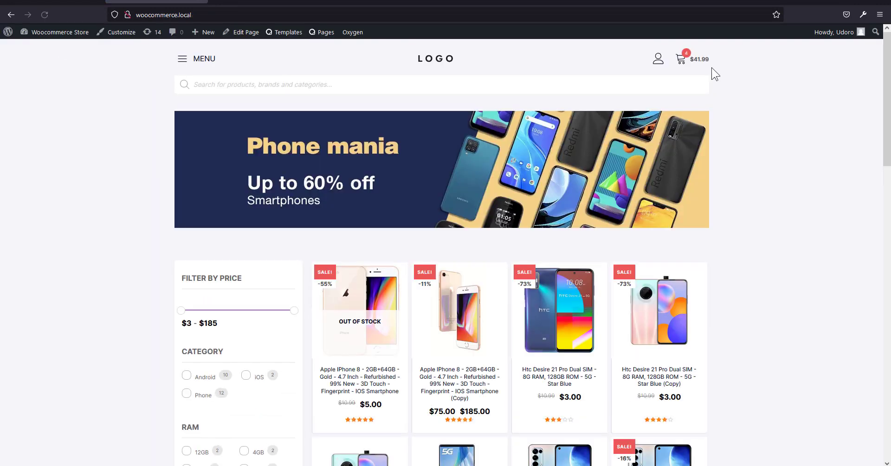
click(696, 59)
click(832, 449)
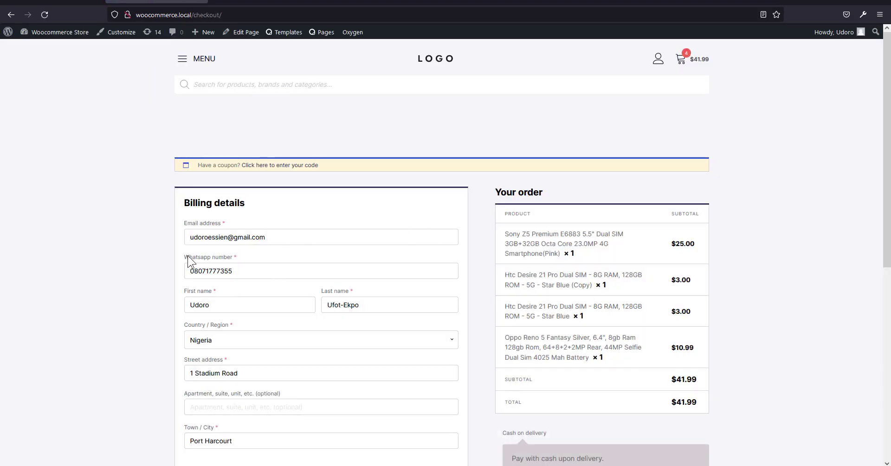
Examine the relabelled phone field and the other billing details on the checkout page, dismissing the recent-purchase notification.
drag(188, 256, 247, 266)
click(242, 270)
scroll(315, 255, down, 3)
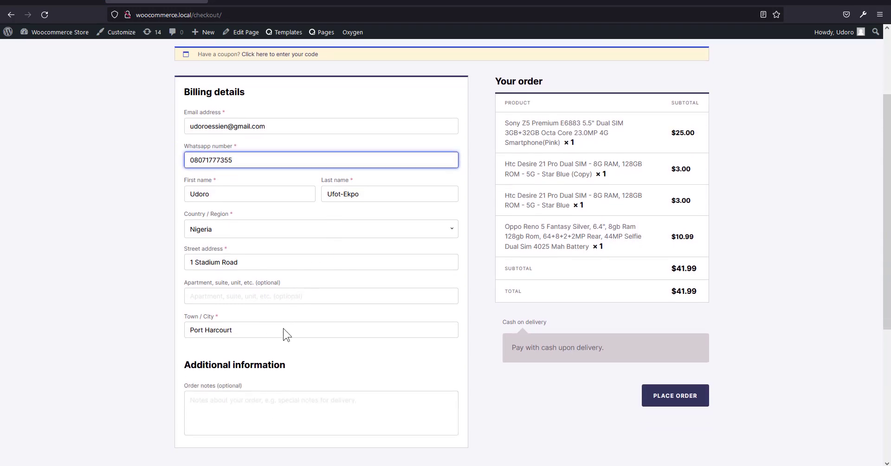
scroll(376, 334, down, 5)
scroll(376, 334, up, 7)
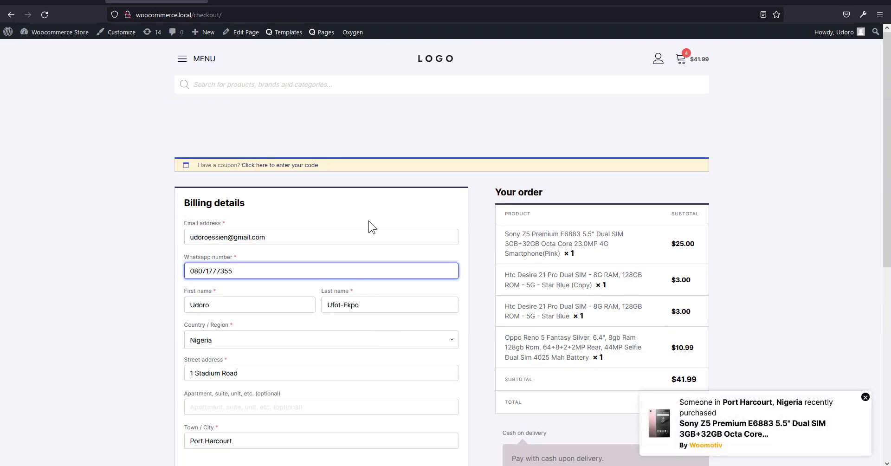
click(866, 398)
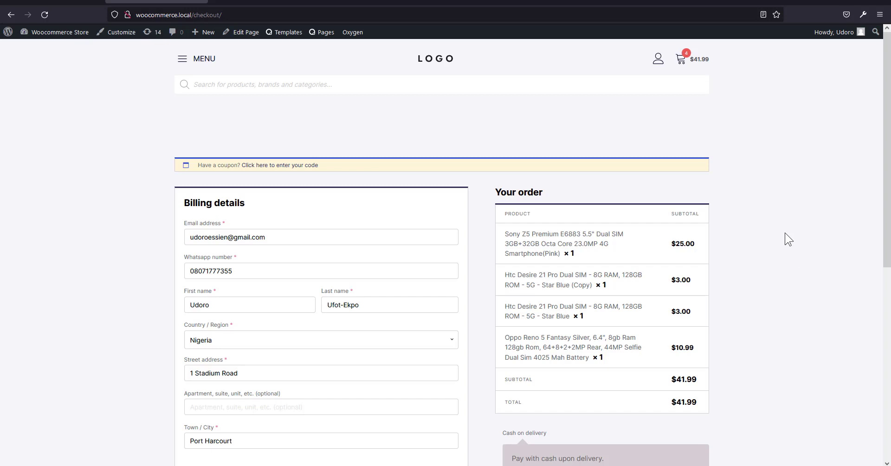
scroll(632, 278, down, 2)
scroll(626, 316, up, 1)
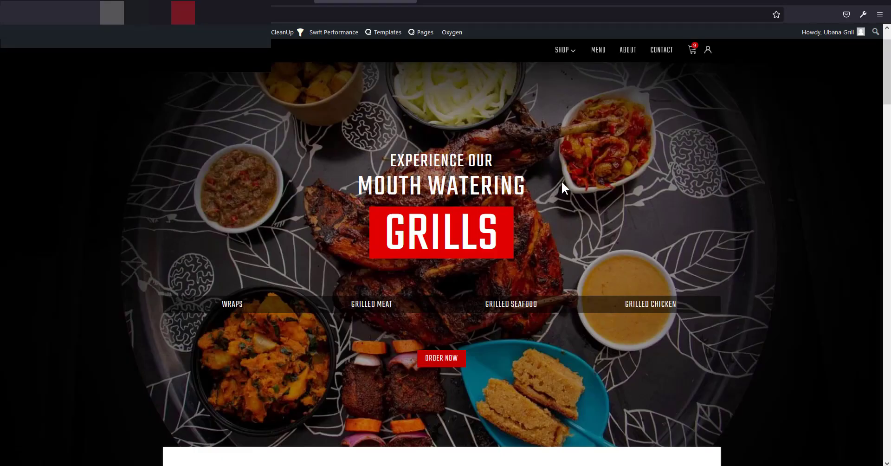
Browse the Ubana Grill home page and preview the Chicken Shawarma and Grilled Catfish products in the Chef's Pick section.
scroll(561, 181, down, 6)
scroll(477, 195, down, 4)
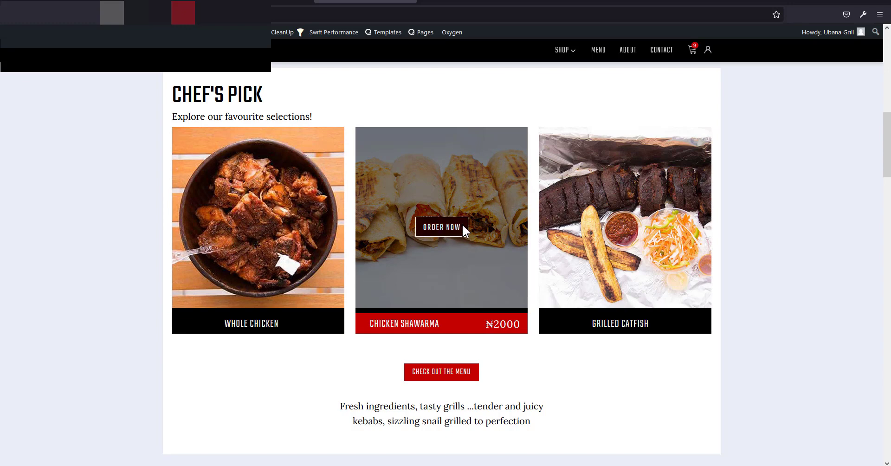
click(424, 227)
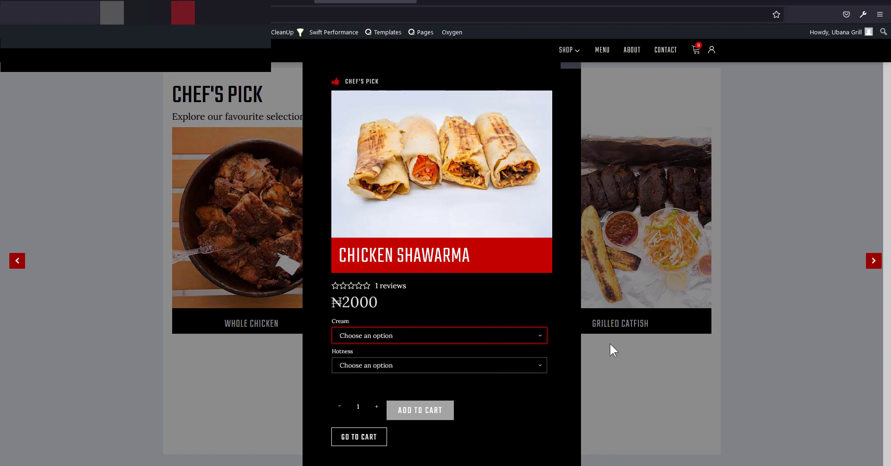
click(787, 320)
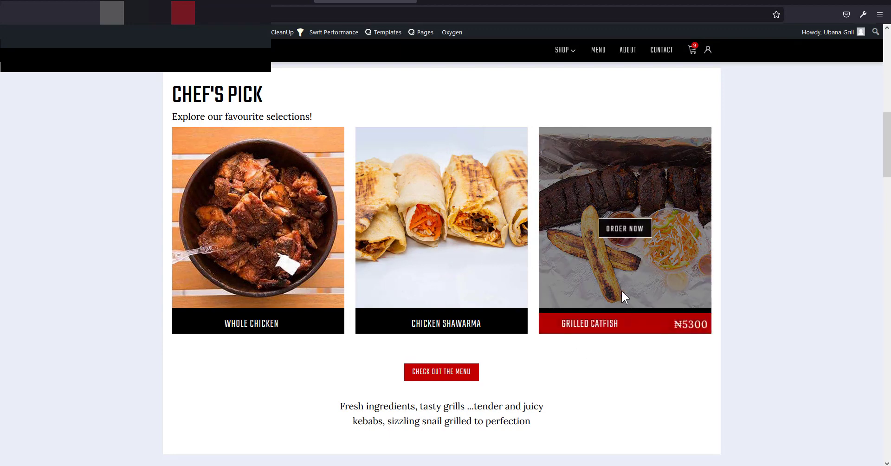
click(626, 231)
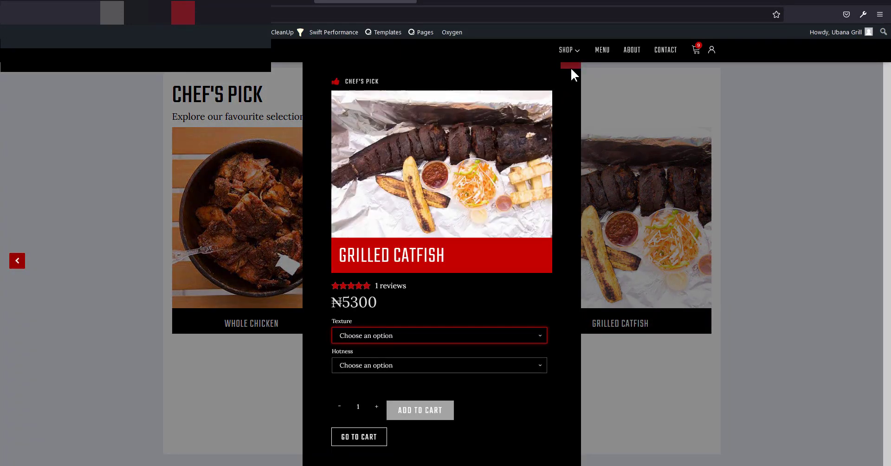
click(583, 76)
Go through the Ubana Grill cart to its checkout page and examine the order items and order summary.
click(696, 50)
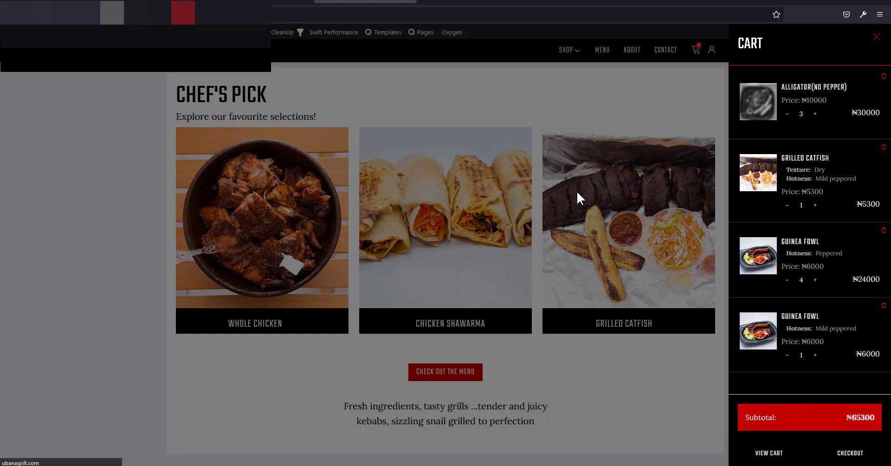
click(467, 277)
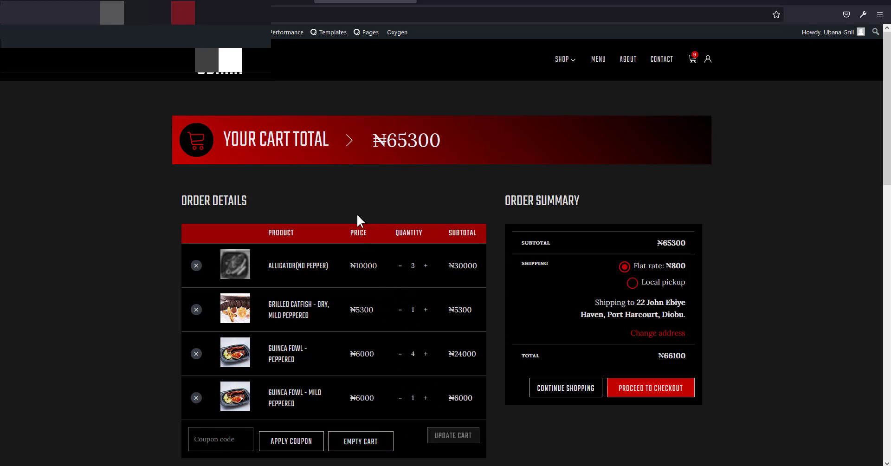
click(639, 388)
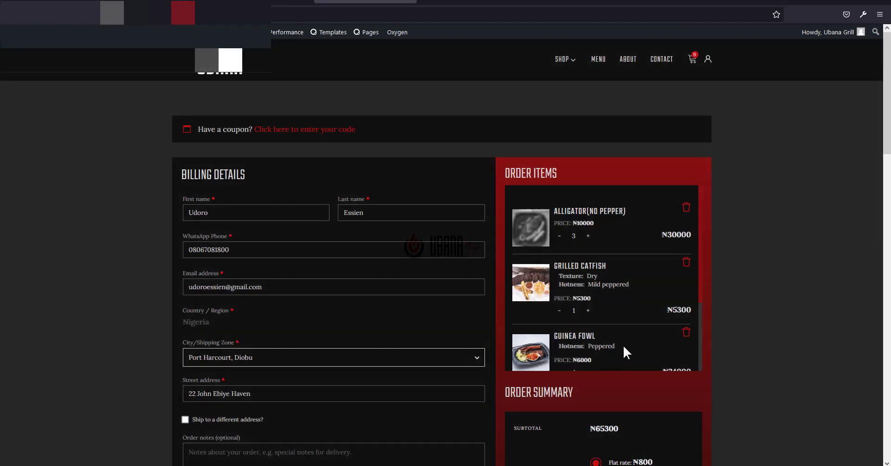
scroll(577, 246, down, 3)
scroll(601, 269, up, 3)
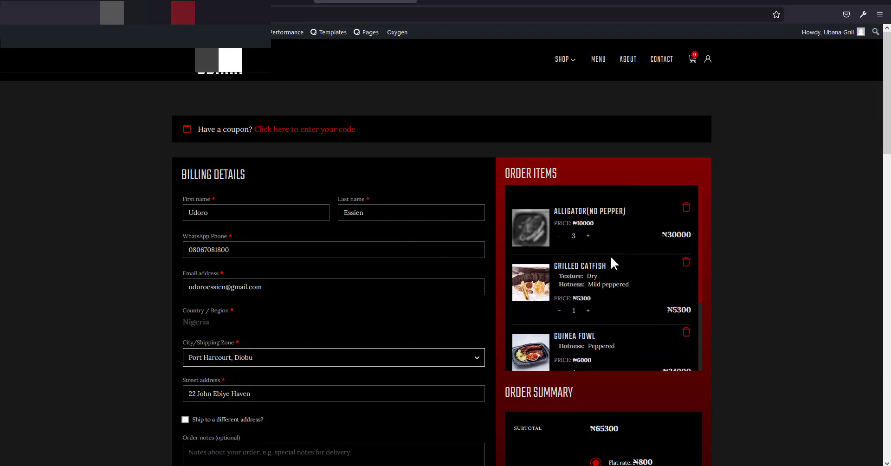
scroll(611, 259, down, 3)
scroll(575, 316, down, 2)
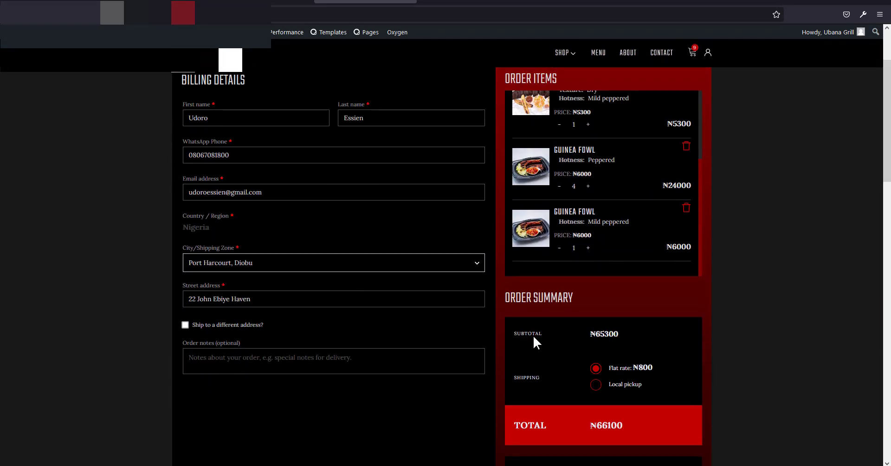
scroll(612, 325, up, 2)
scroll(610, 297, up, 3)
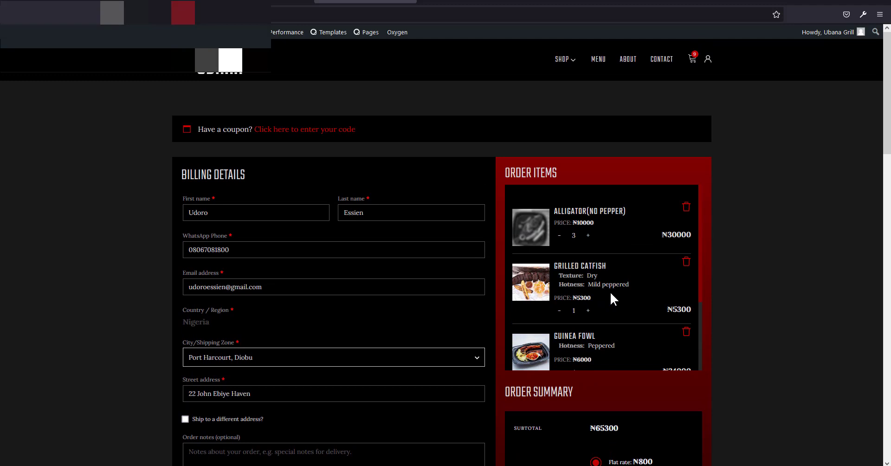
Increase the Alligator(No Pepper) quantity to 4 in the checkout's order items and check the order summary.
click(587, 236)
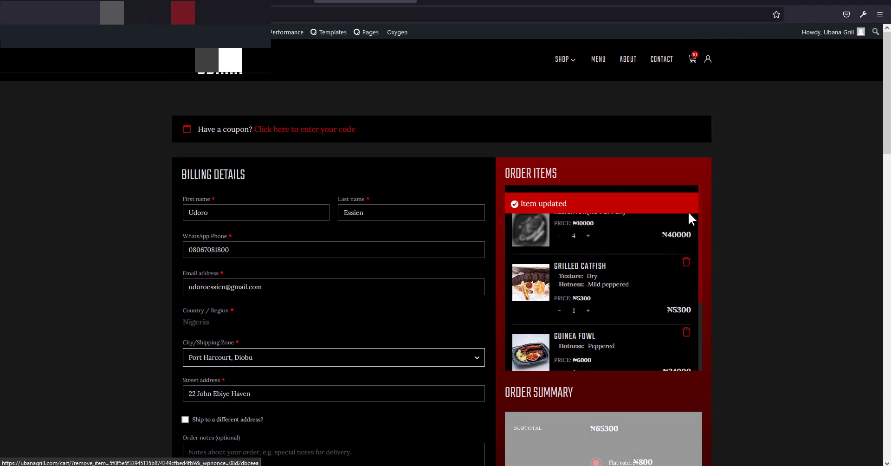
scroll(679, 262, down, 5)
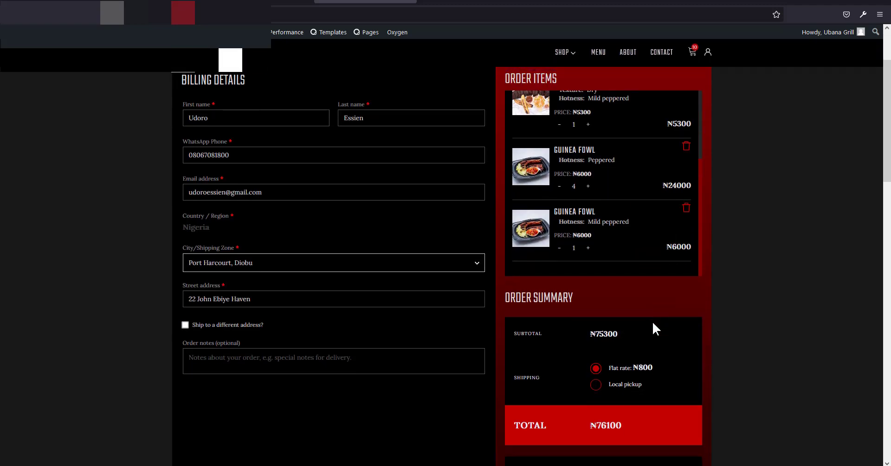
scroll(652, 320, up, 1)
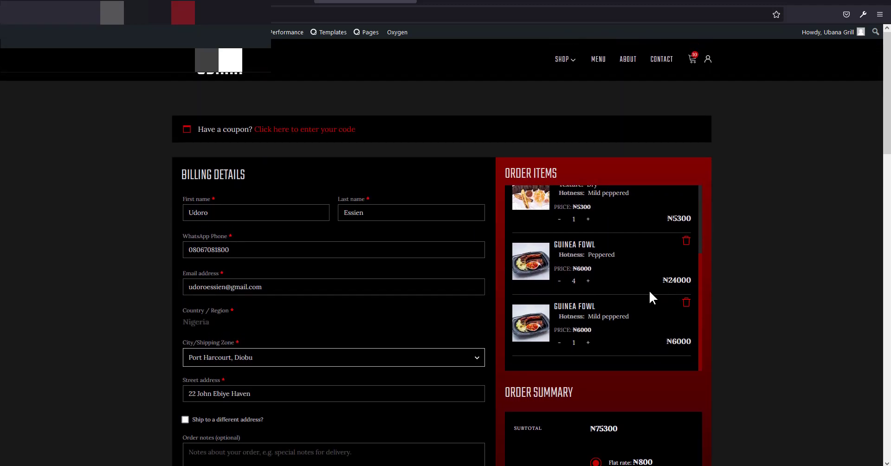
Examine the scrollable order items list, shipping options and order total in the customized checkout layout.
scroll(649, 291, up, 3)
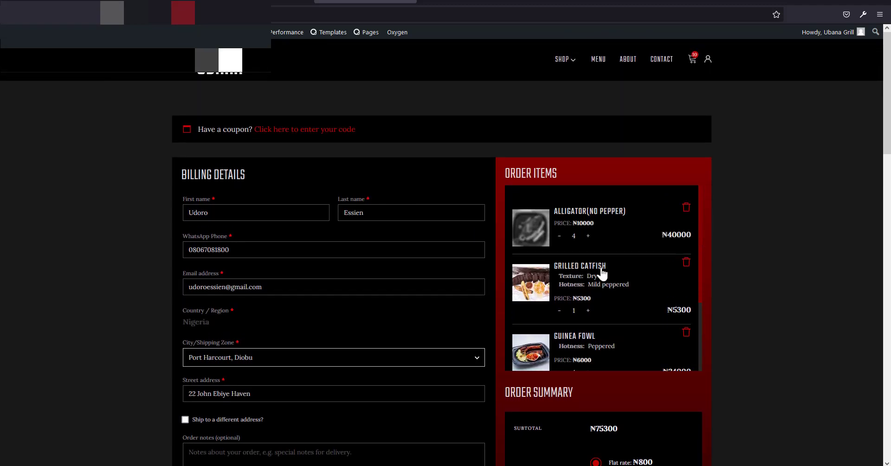
scroll(601, 286, down, 2)
scroll(613, 301, down, 2)
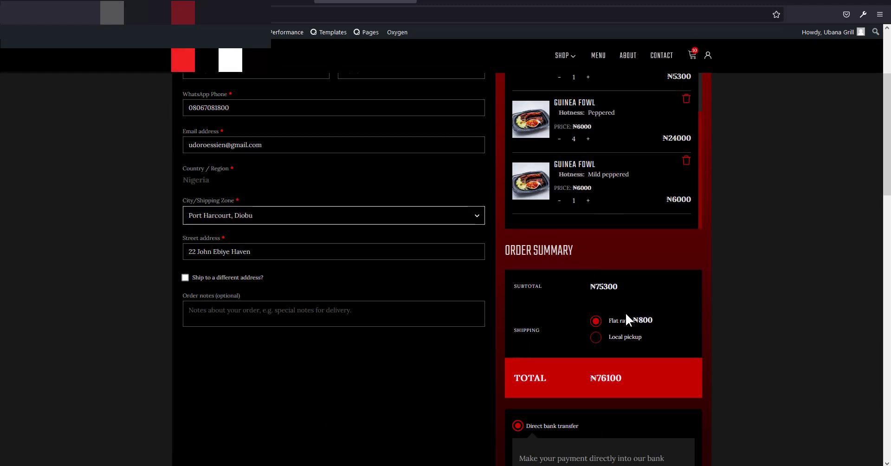
scroll(642, 324, up, 2)
scroll(622, 324, up, 2)
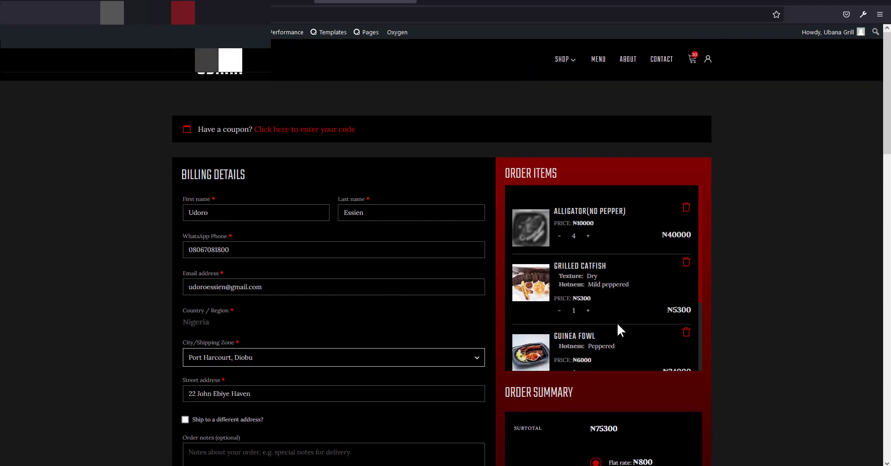
scroll(617, 322, down, 2)
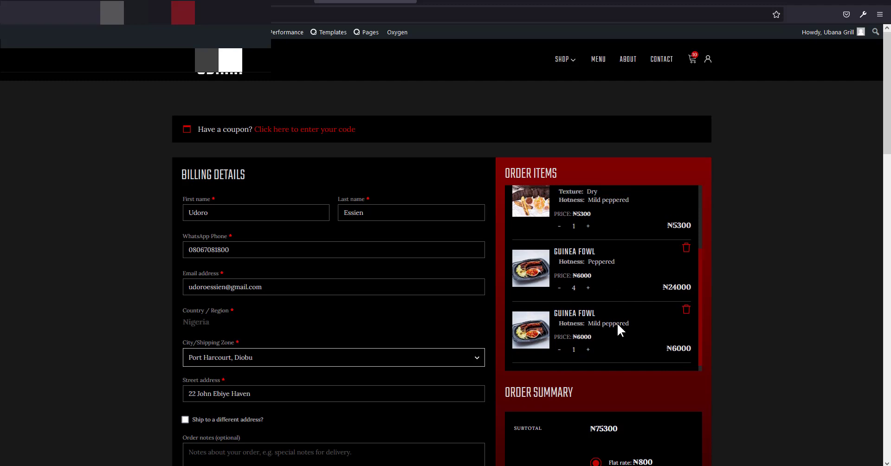
scroll(617, 322, up, 2)
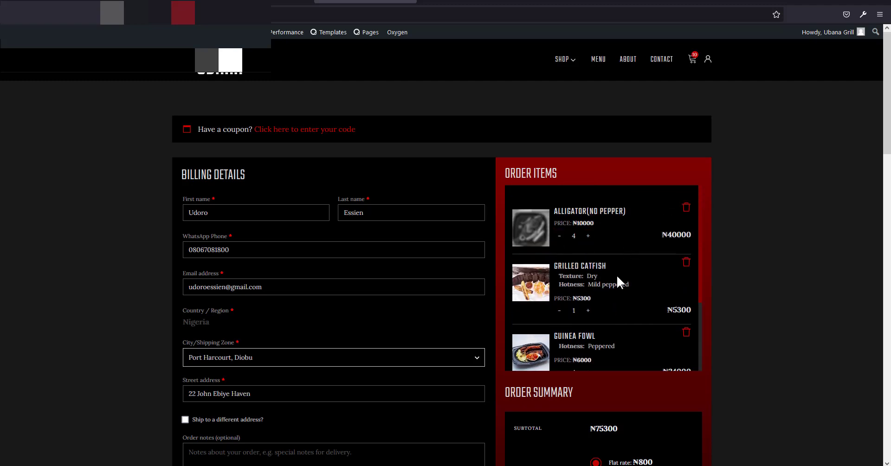
scroll(617, 279, down, 2)
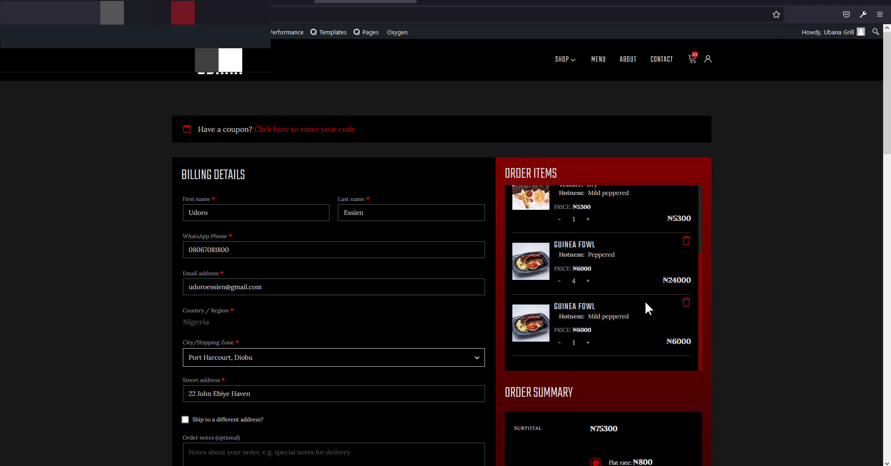
scroll(650, 301, down, 3)
scroll(654, 309, up, 3)
scroll(652, 310, up, 2)
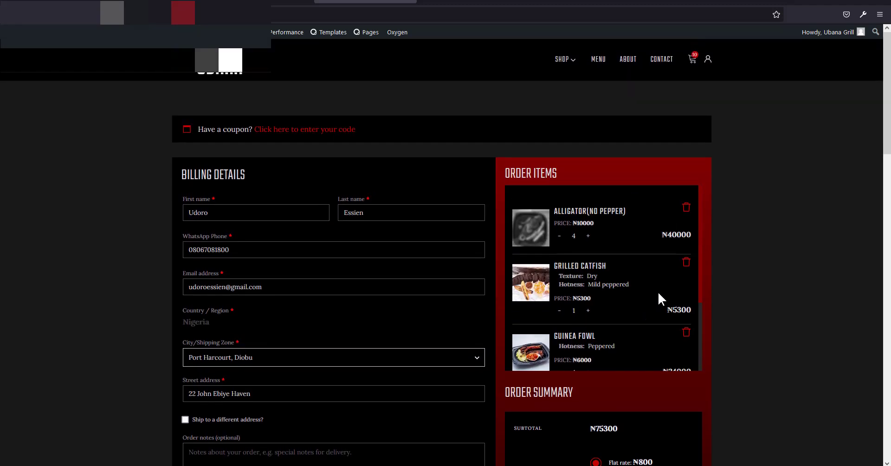
scroll(658, 292, down, 5)
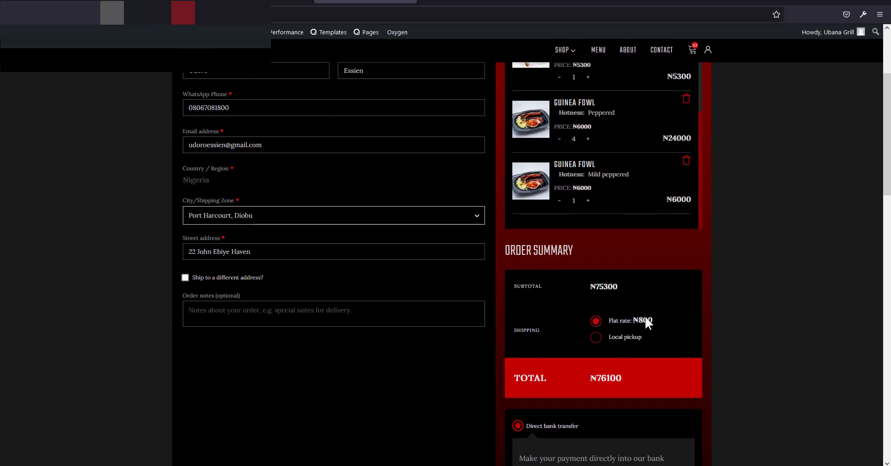
scroll(648, 323, up, 3)
scroll(648, 318, up, 3)
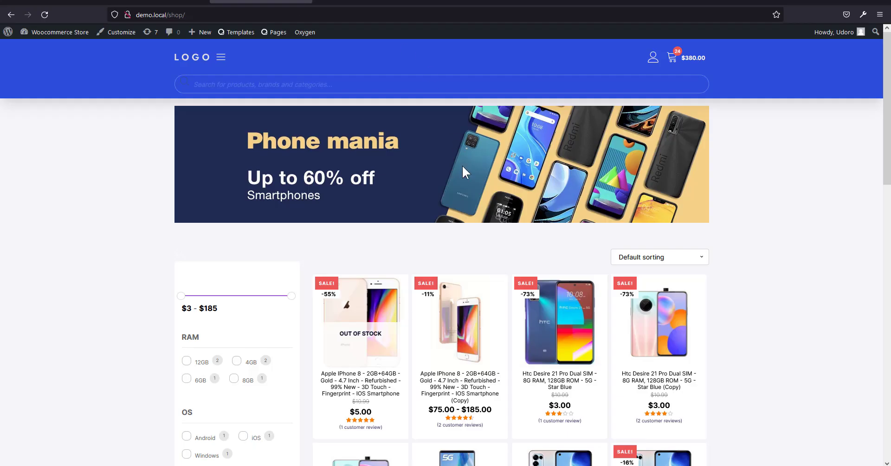
Compare the phone store's default checkout page with the customized Ubana Grill checkout and cart pages.
key(ctrl+Page_Up)
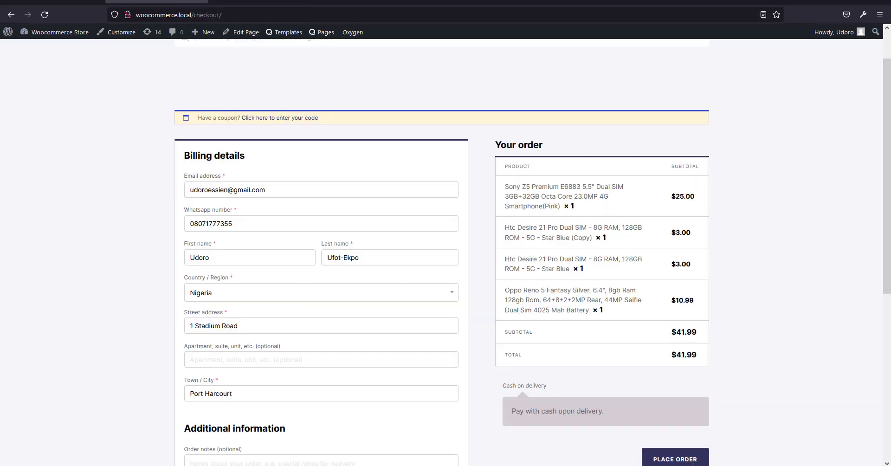
scroll(571, 245, down, 3)
scroll(568, 239, up, 2)
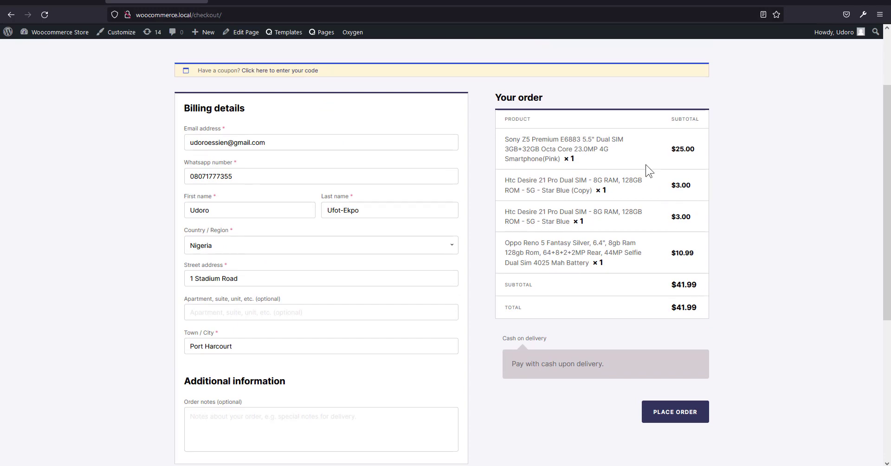
scroll(689, 269, down, 2)
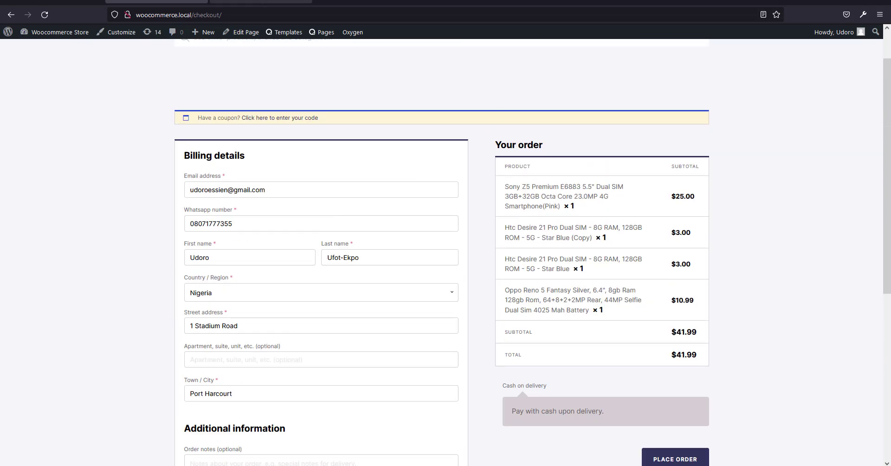
click(365, 2)
scroll(589, 285, down, 3)
scroll(589, 291, up, 3)
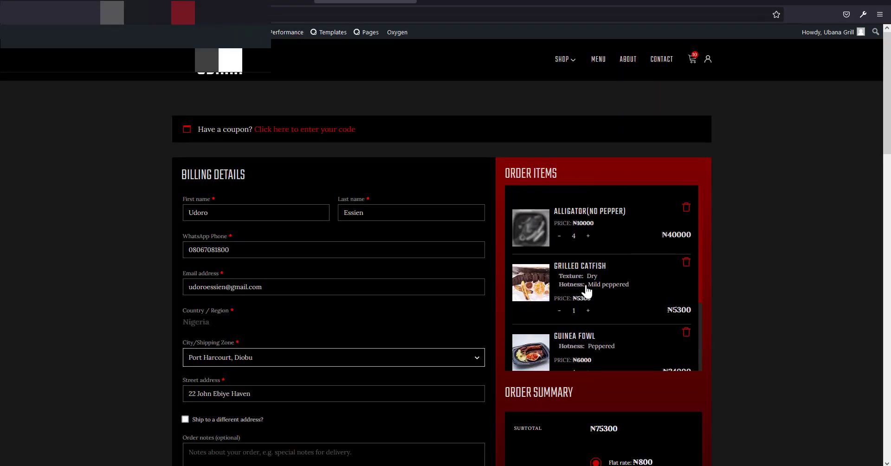
scroll(591, 284, down, 3)
scroll(602, 299, down, 5)
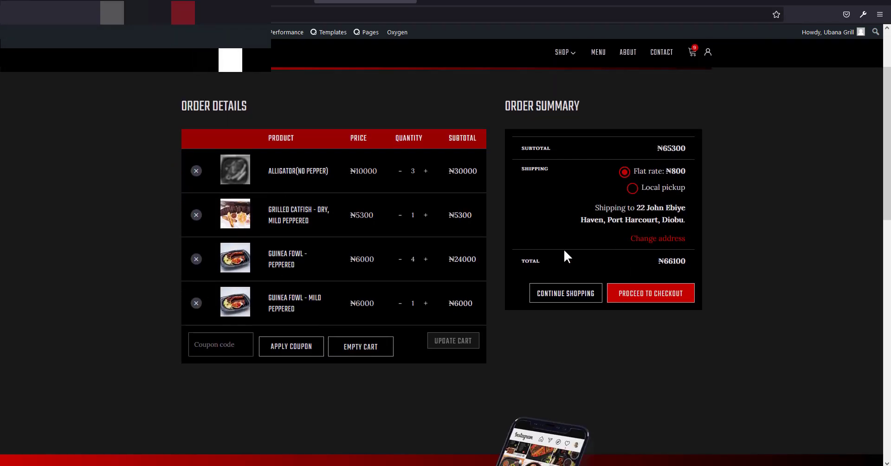
scroll(566, 257, up, 1)
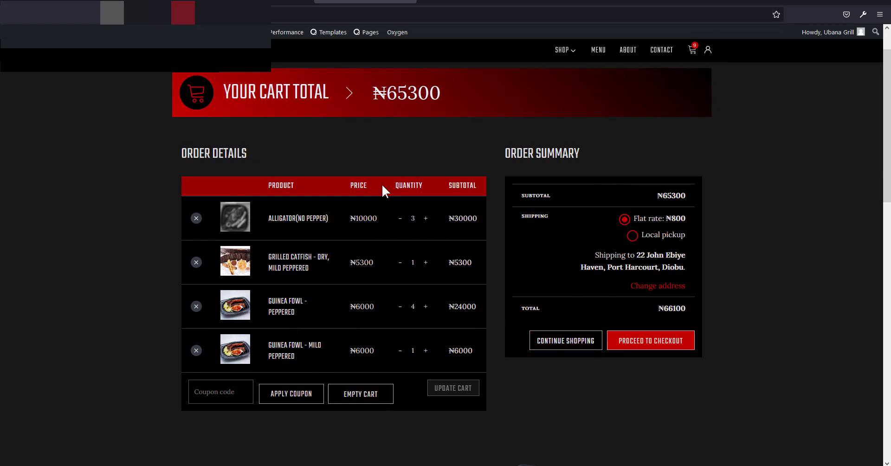
Go to the phone store's cart page through the side shopping cart and compare its layout with the Ubana Grill cart.
click(278, 2)
click(156, 1)
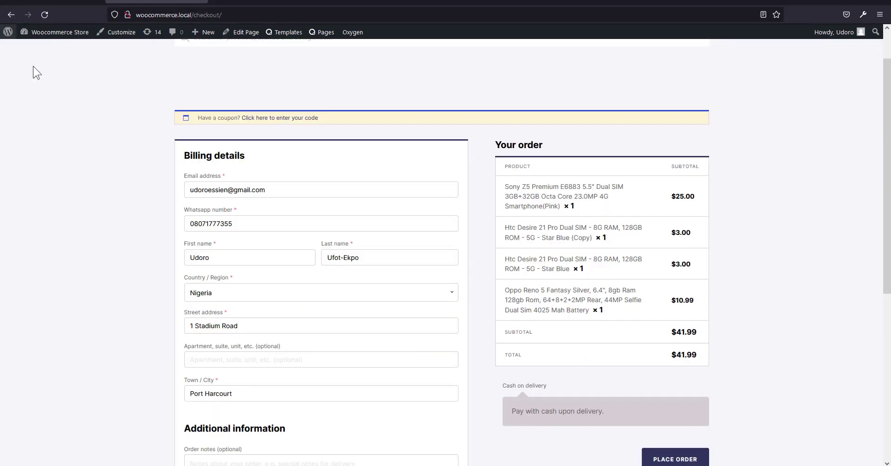
scroll(536, 279, down, 5)
click(11, 14)
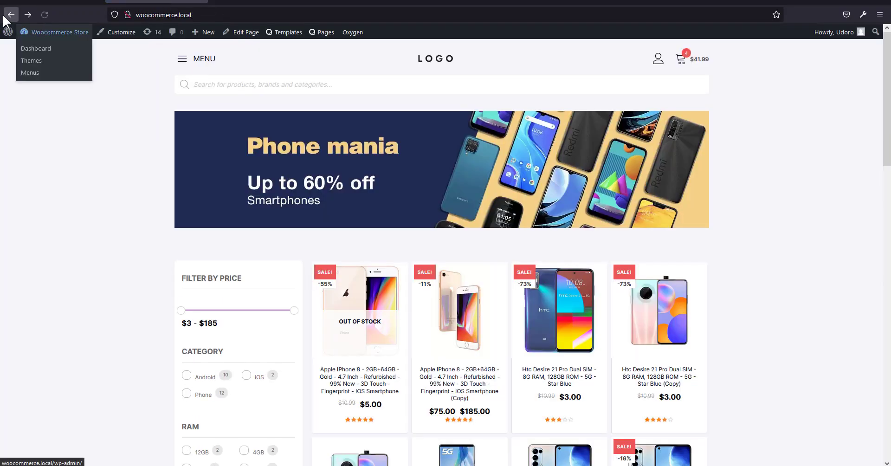
click(696, 60)
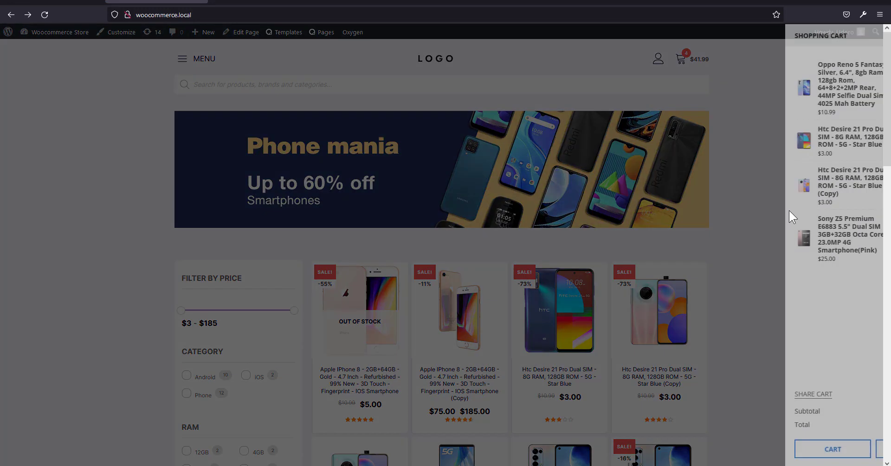
click(771, 454)
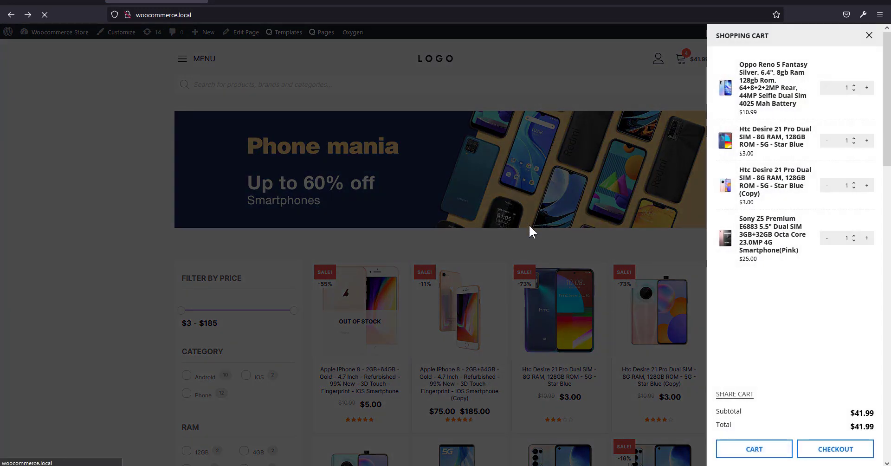
scroll(619, 273, down, 2)
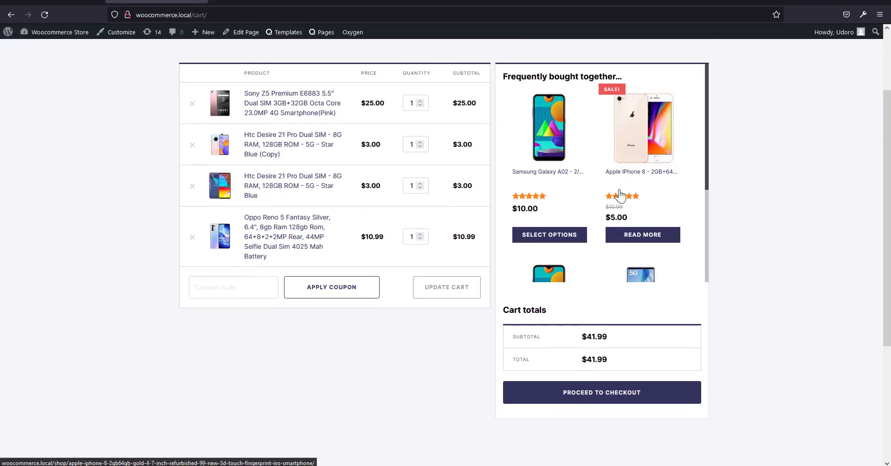
scroll(607, 212, up, 2)
scroll(604, 241, down, 3)
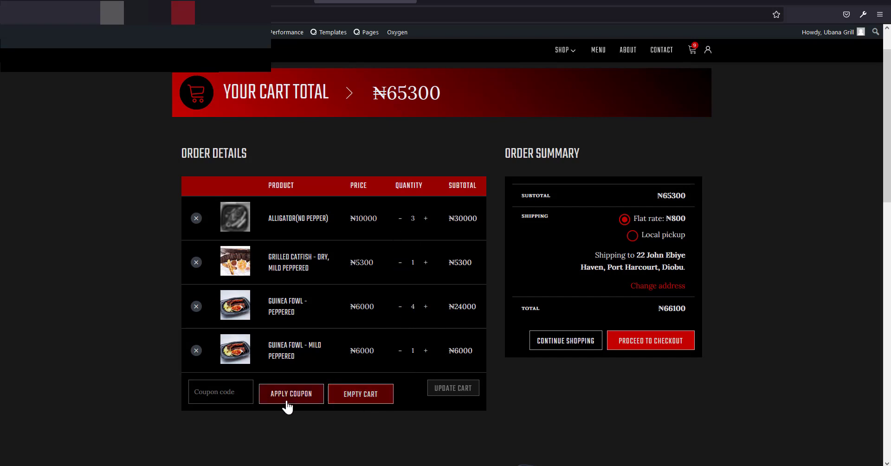
scroll(427, 285, up, 2)
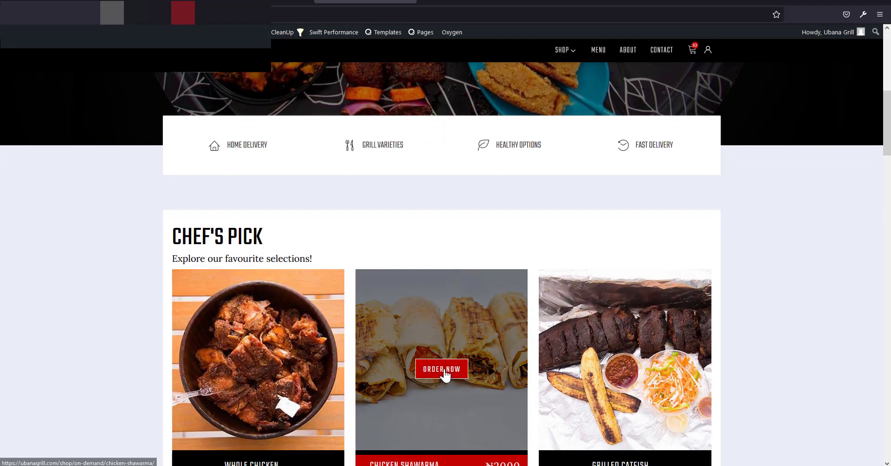
Preview the Chicken Shawarma from Chef's Pick with Cream set to Creamy and Hotness set to Mild peppered.
click(445, 369)
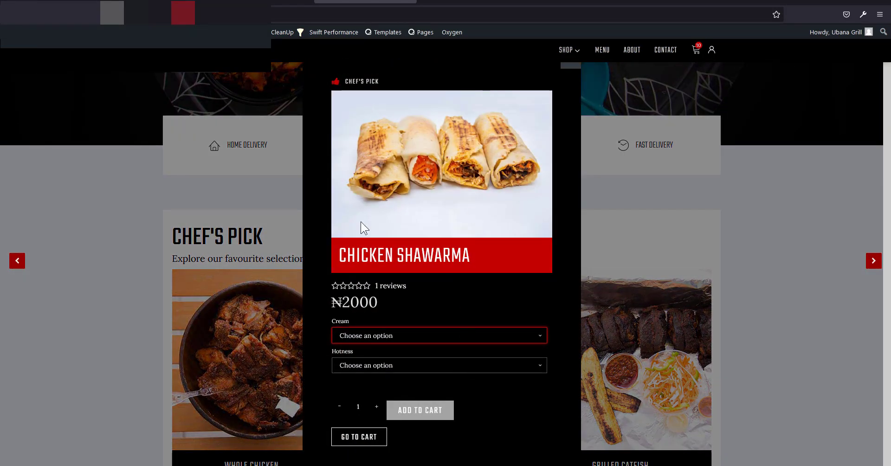
click(408, 338)
click(423, 365)
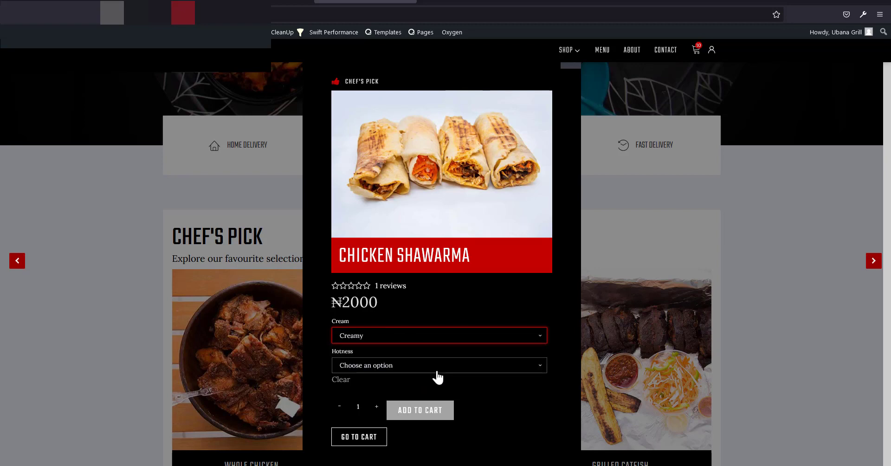
click(437, 371)
click(441, 392)
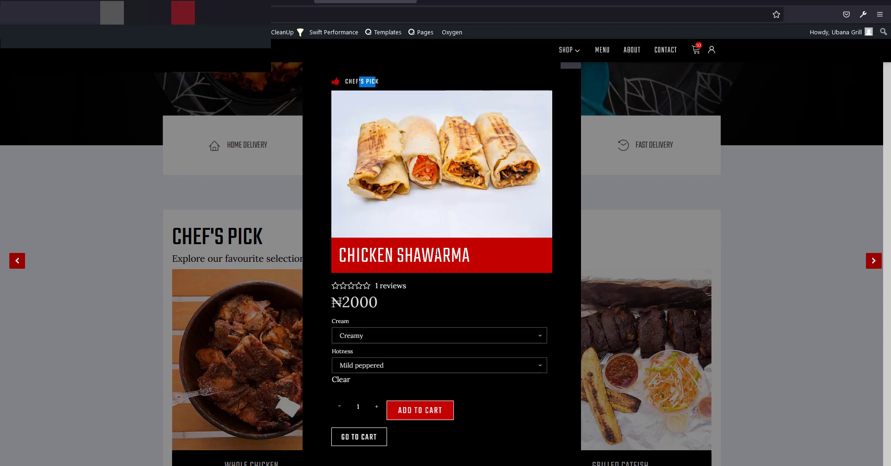
Examine the product title in the Chicken Shawarma preview, close the preview and look over the Ubana Grill home page.
drag(356, 258, 501, 258)
click(514, 255)
click(618, 241)
scroll(617, 274, down, 3)
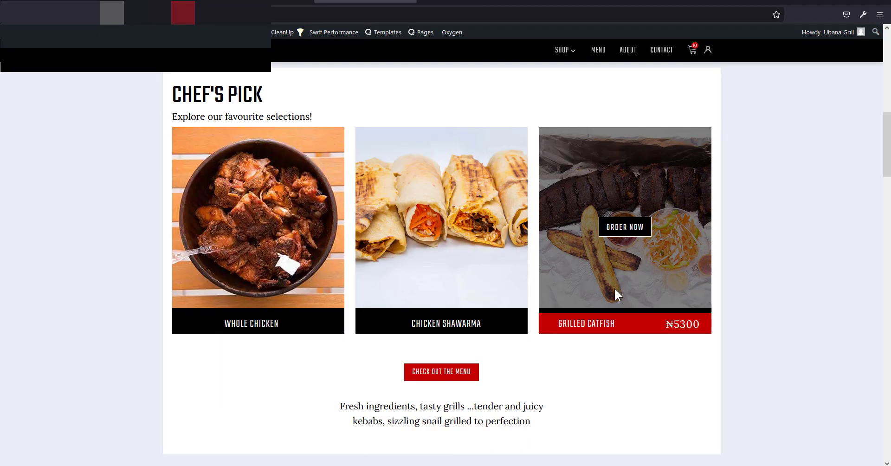
scroll(614, 288, up, 5)
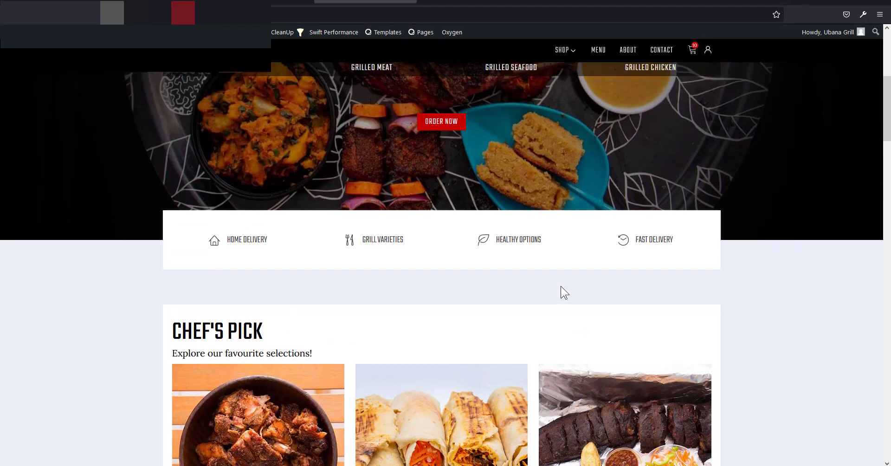
scroll(533, 306, up, 1)
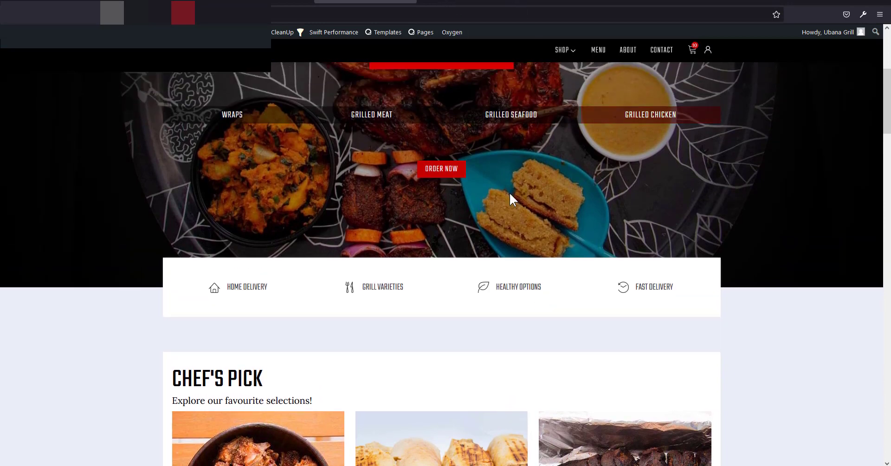
scroll(710, 202, up, 4)
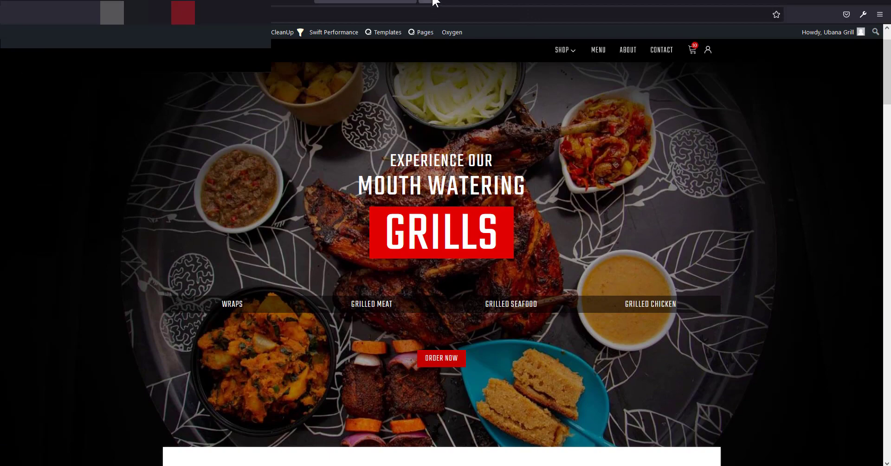
Open the WPDevDesign website (wpdevdesign.com) in the empty browser tab.
click(436, 2)
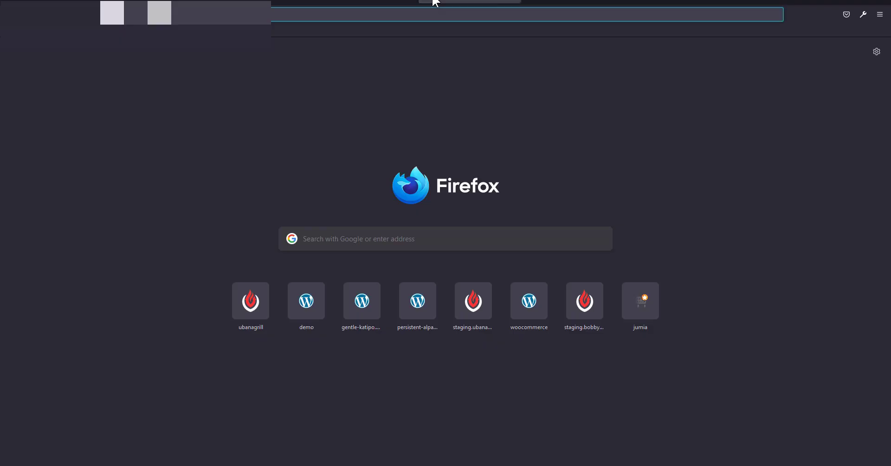
text(wpde)
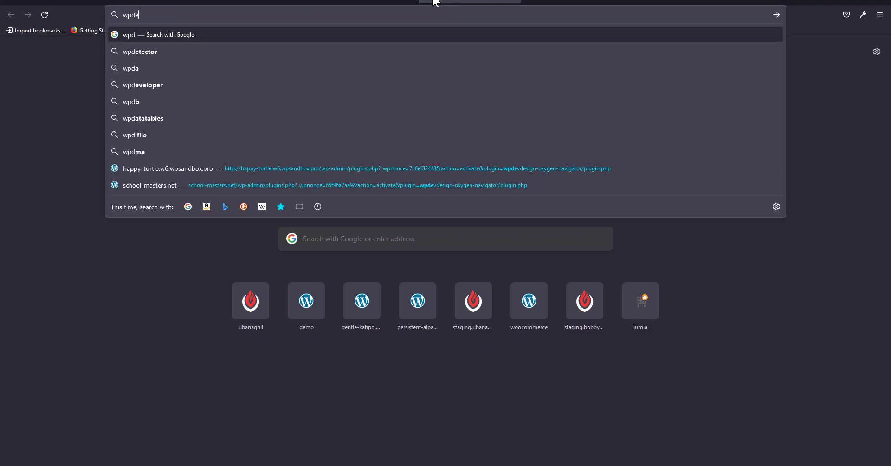
text(vdesing)
key(BackSpace)
key(BackSpace)
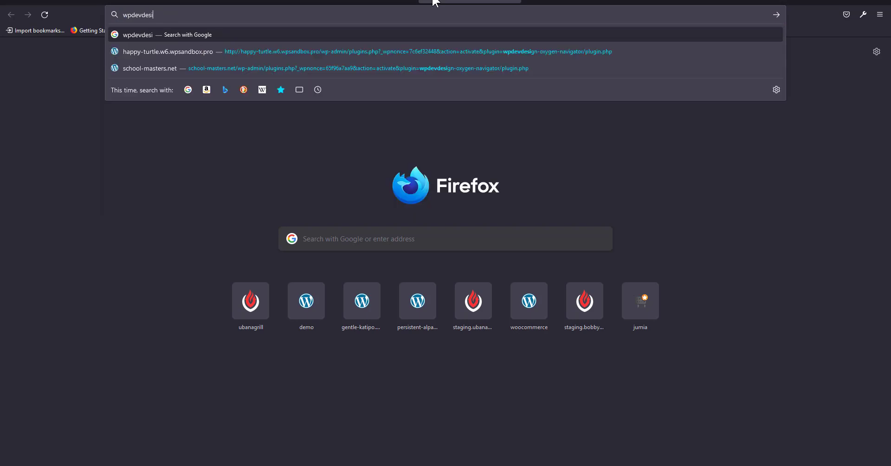
text(gn)
key(Return)
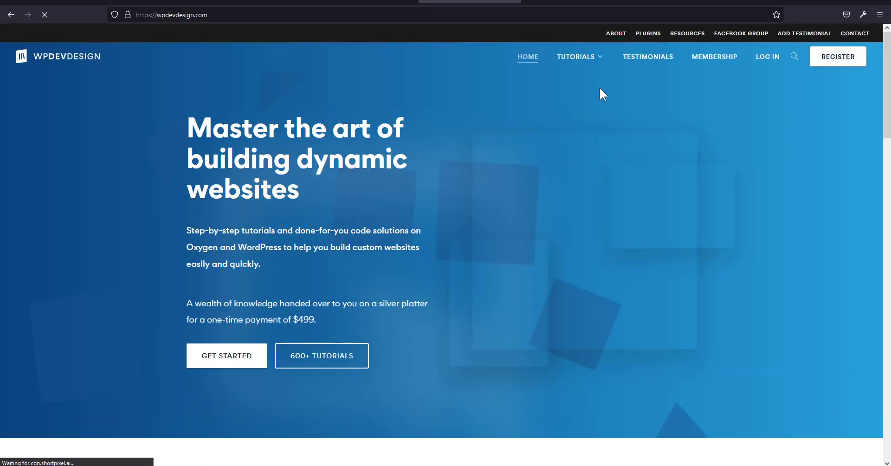
Open the WPDevDesign tutorials page and filter the tutorials by the WooCommerce tag.
mouse_move(604, 68)
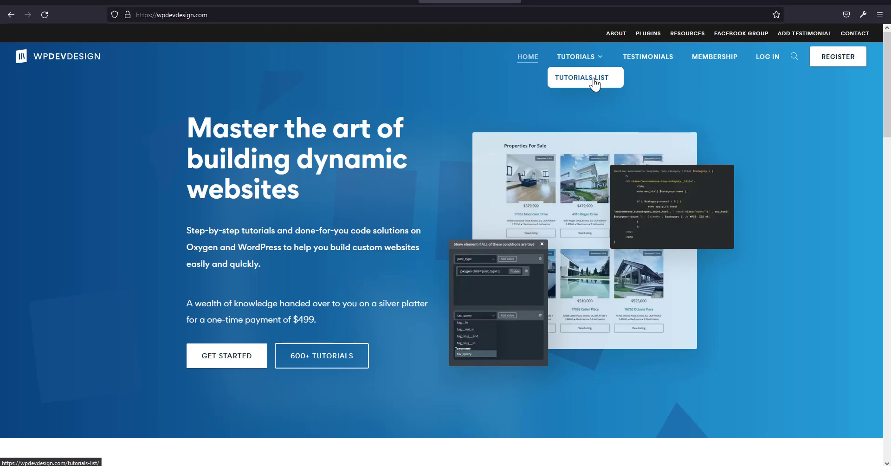
click(582, 61)
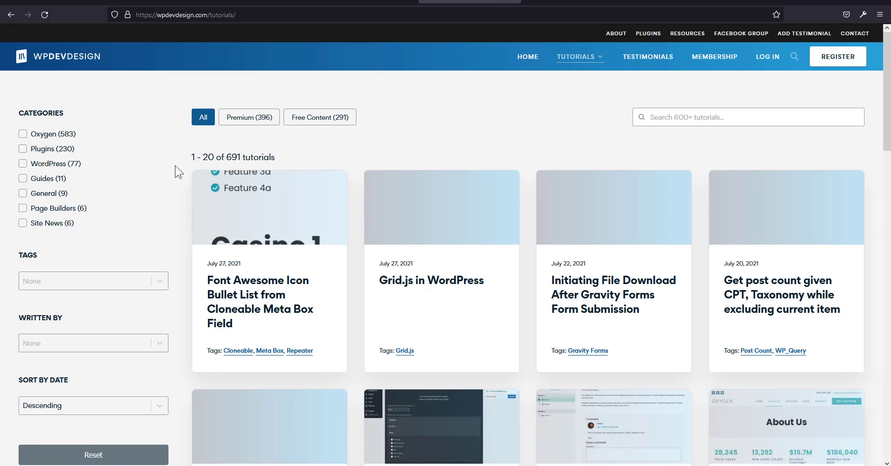
click(125, 281)
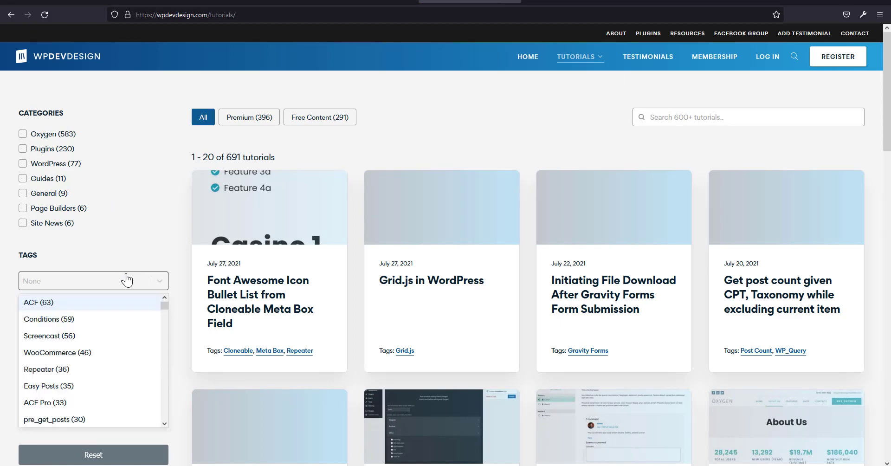
click(65, 353)
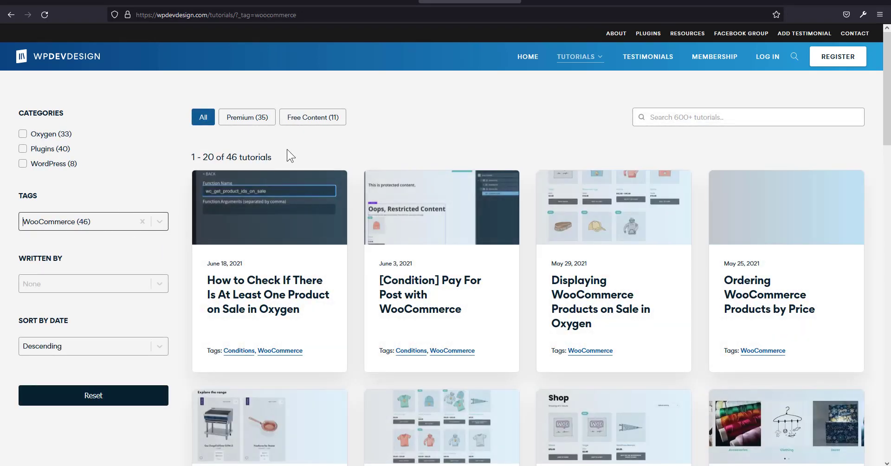
Look through the Premium WooCommerce tutorials and limit the tutorial list to Free Content.
click(311, 122)
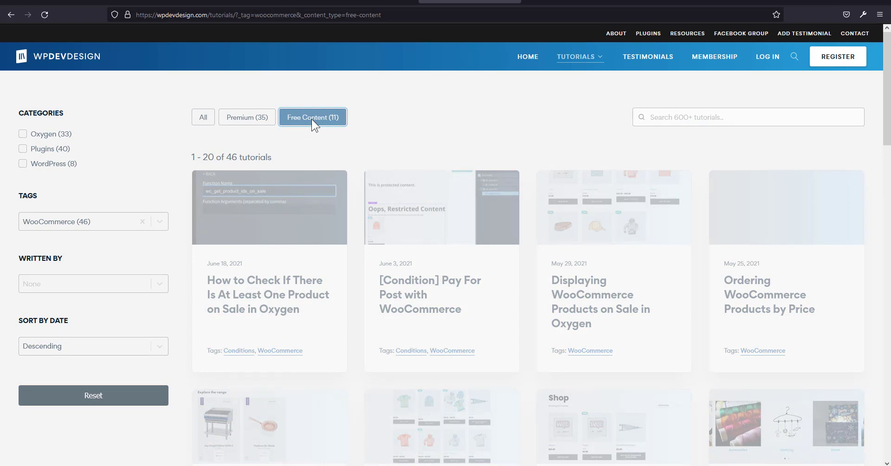
click(259, 121)
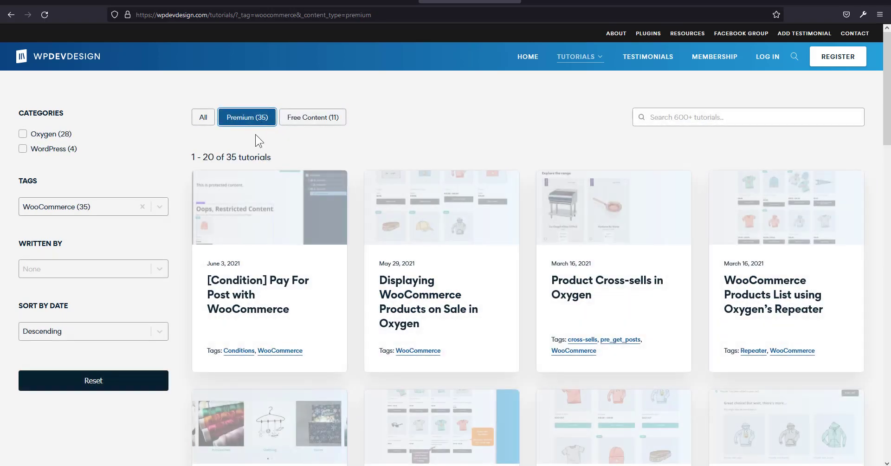
scroll(622, 283, down, 4)
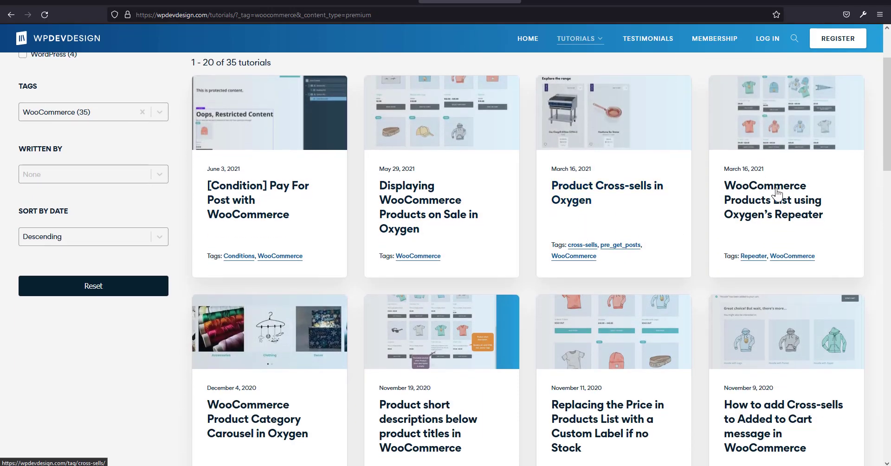
scroll(487, 280, down, 5)
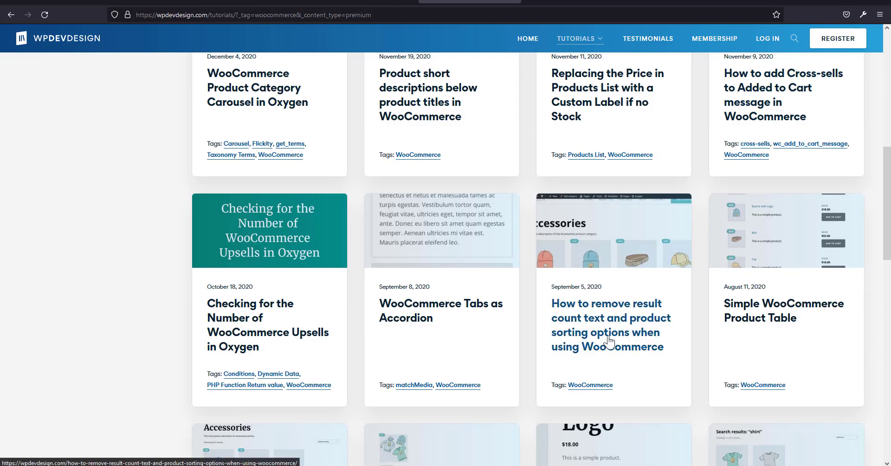
scroll(603, 339, up, 9)
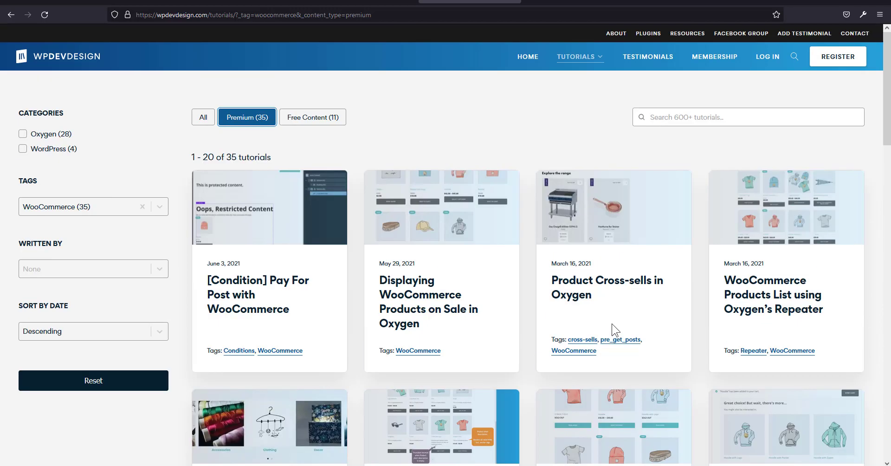
click(331, 125)
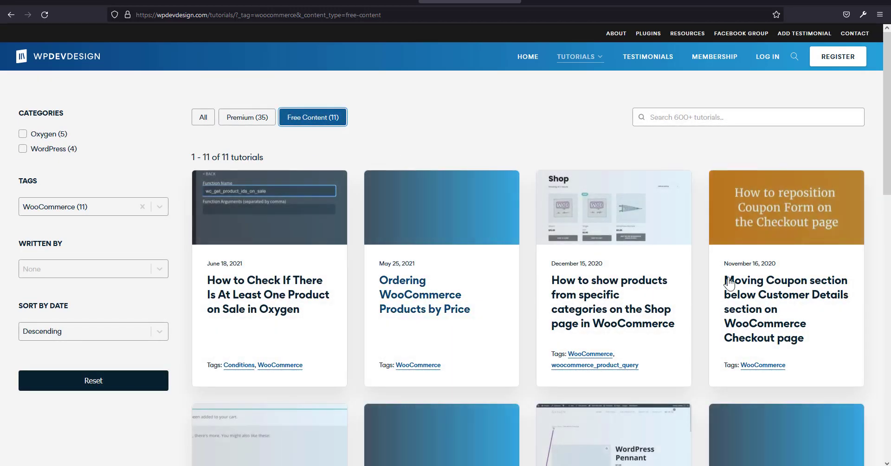
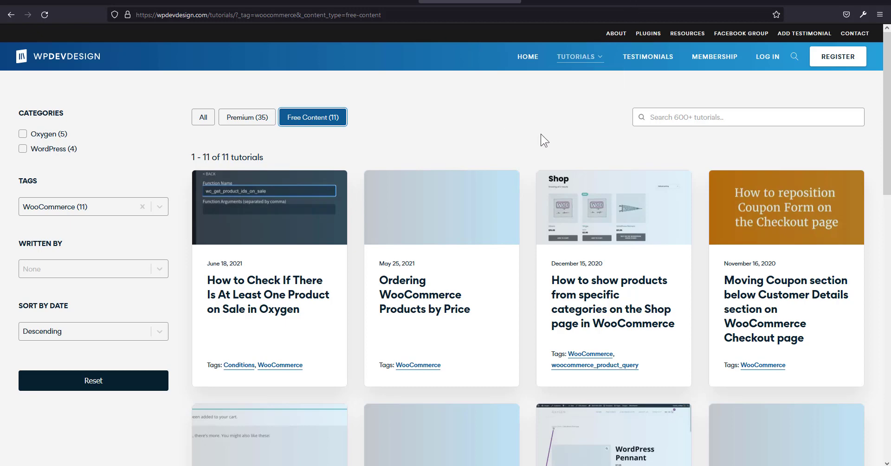
Limit the WooCommerce tutorial list to Premium and look through the listed tutorials.
click(250, 120)
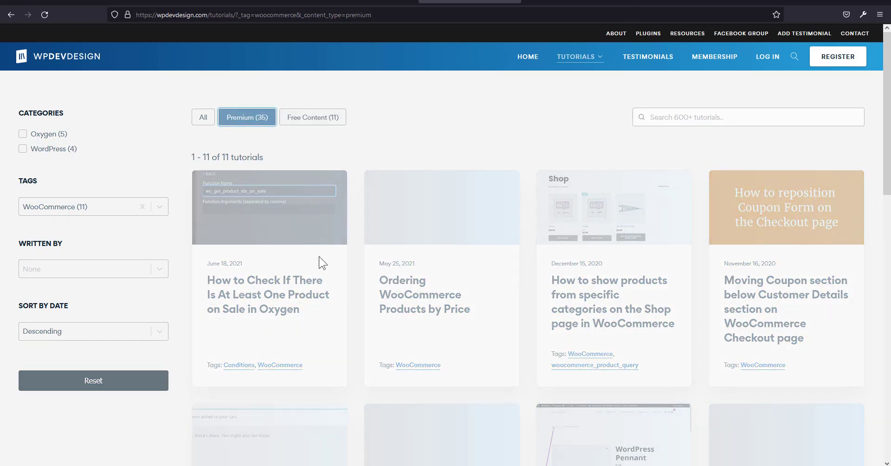
scroll(442, 259, down, 4)
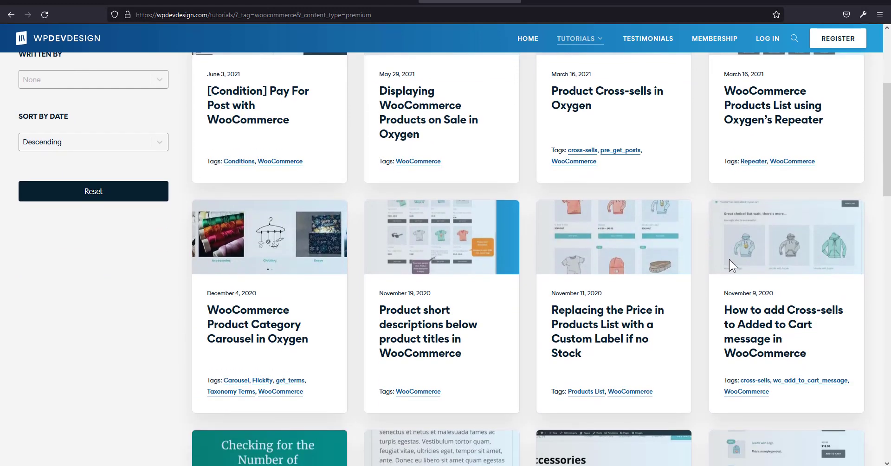
scroll(737, 258, up, 4)
scroll(789, 260, down, 4)
scroll(462, 302, up, 4)
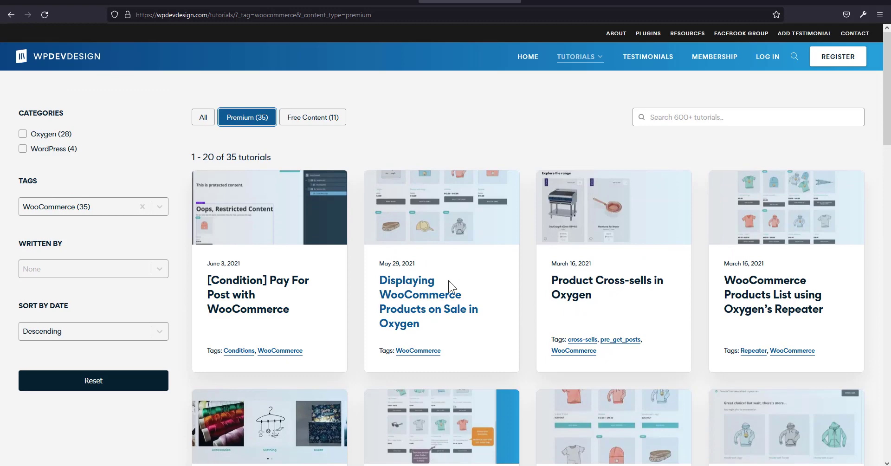
Switch the tutorial list back to Free Content and look through the free WooCommerce tutorials.
click(316, 119)
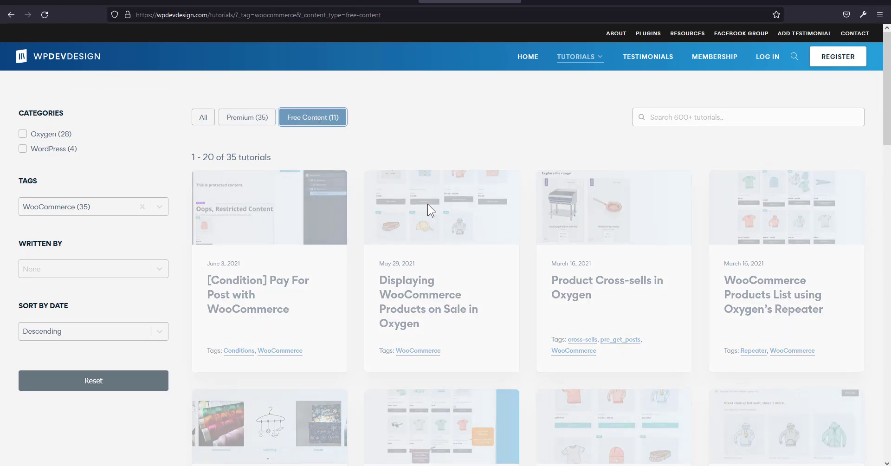
scroll(461, 212, down, 7)
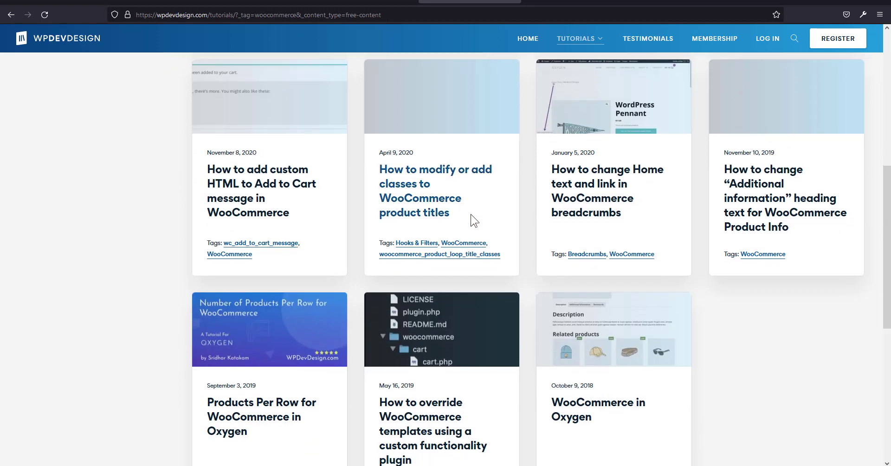
scroll(472, 216, down, 3)
scroll(418, 292, up, 8)
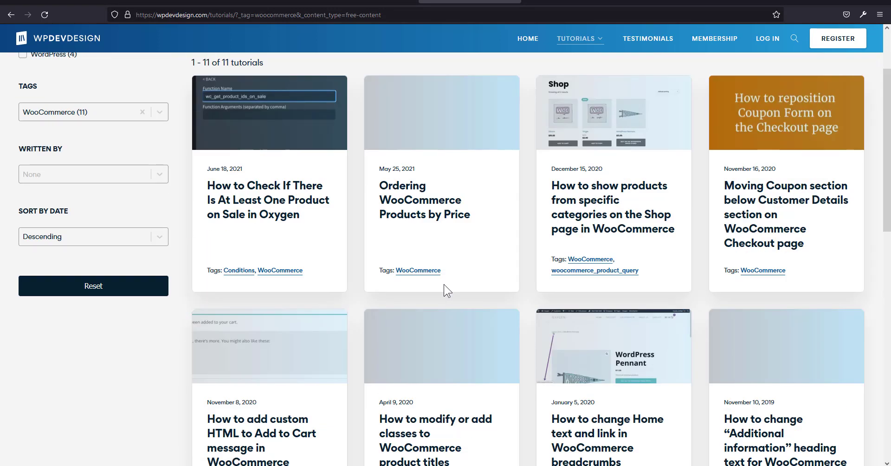
scroll(439, 237, up, 2)
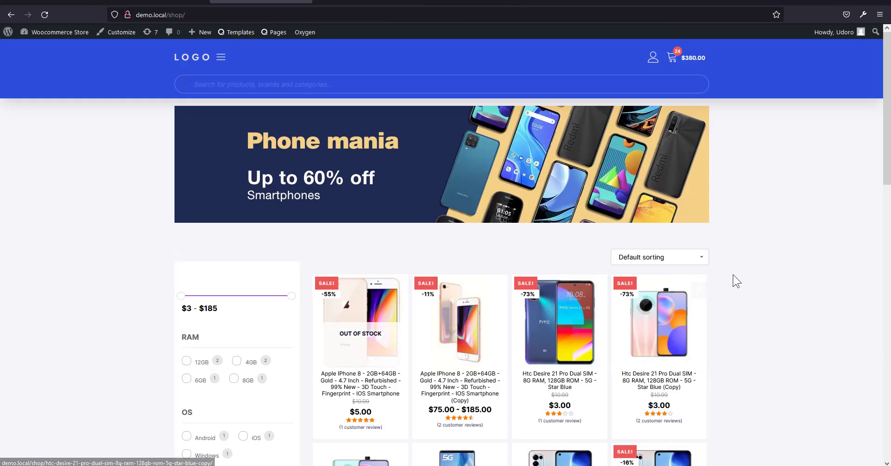
Switch to the woocommerce.local store and look over its product grid and sidebar filters.
click(186, 1)
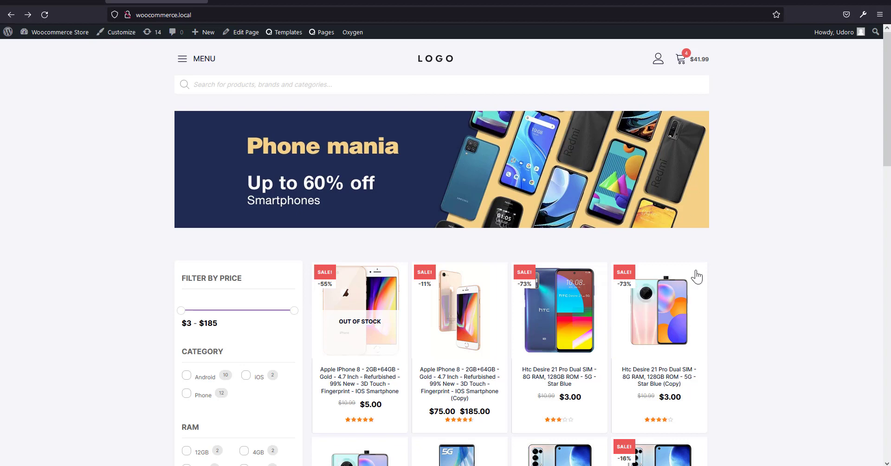
scroll(692, 274, down, 7)
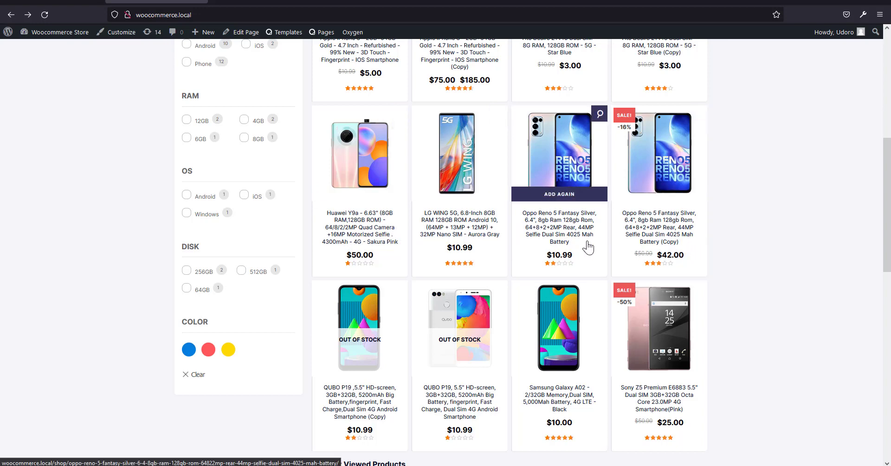
scroll(585, 262, up, 7)
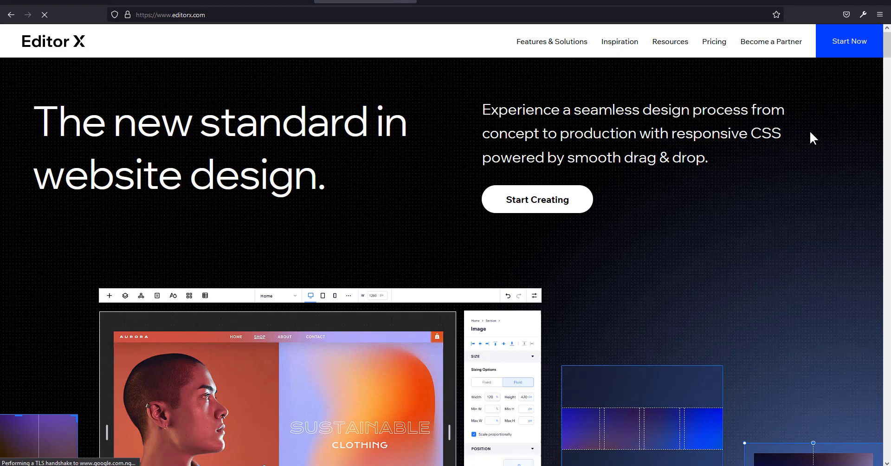
Examine the introduction and the Advanced design features section of the Editor X home page (editorx.com).
scroll(864, 72, down, 1)
drag(887, 49, 885, 25)
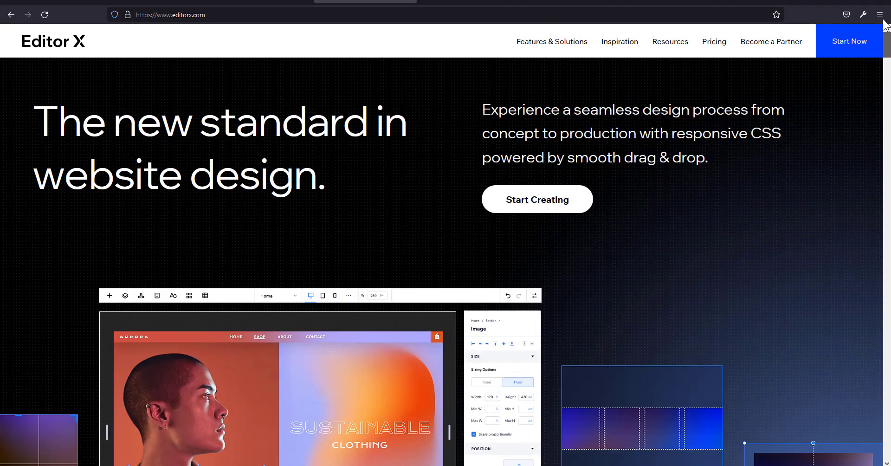
scroll(830, 134, down, 5)
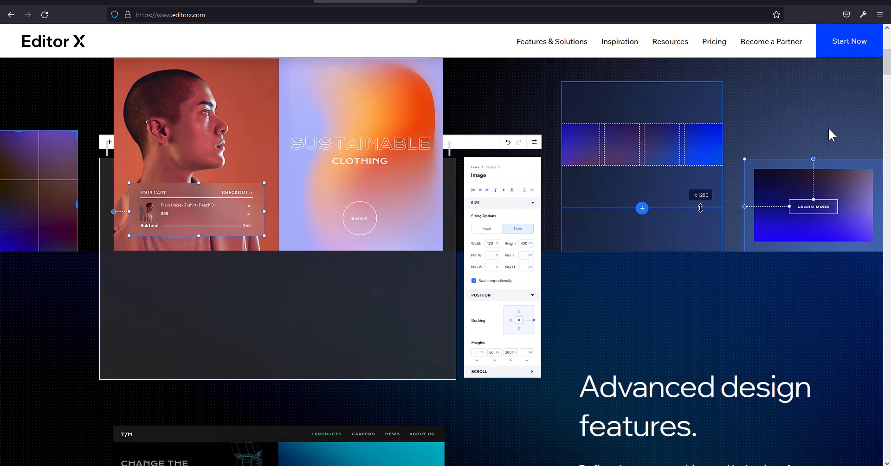
scroll(829, 130, down, 4)
scroll(829, 131, up, 10)
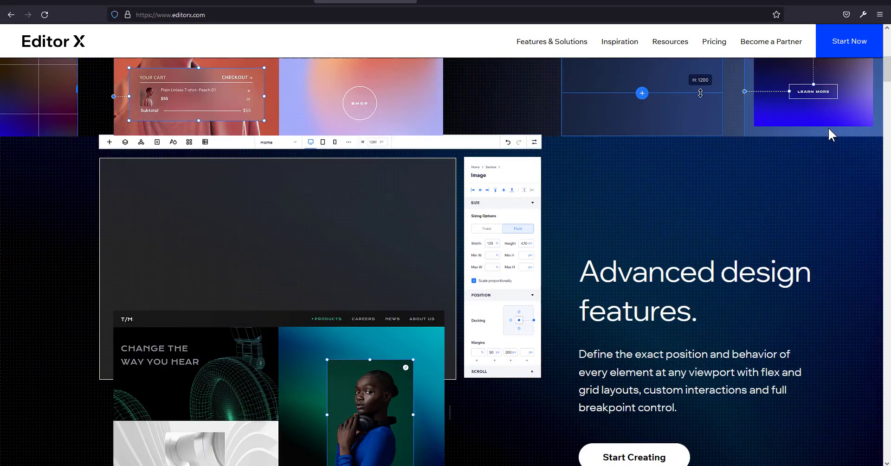
scroll(829, 130, down, 5)
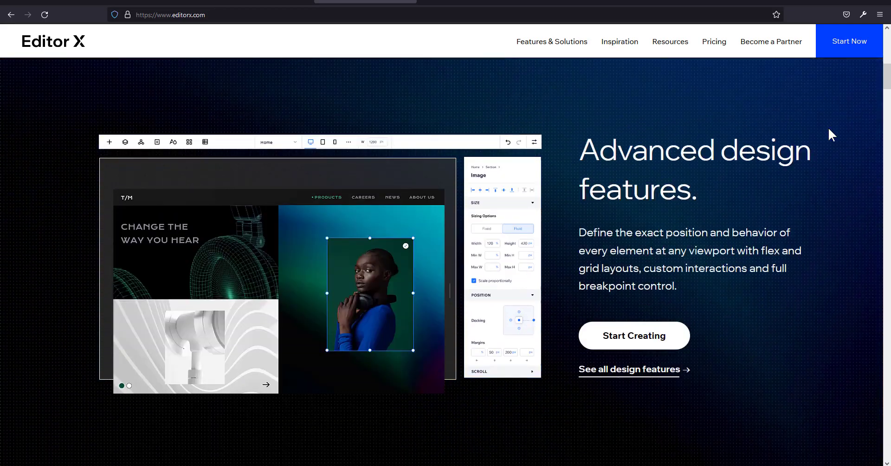
Look through the remaining sections of the Editor X home page down to the footer and return to its beginning.
scroll(828, 127, down, 10)
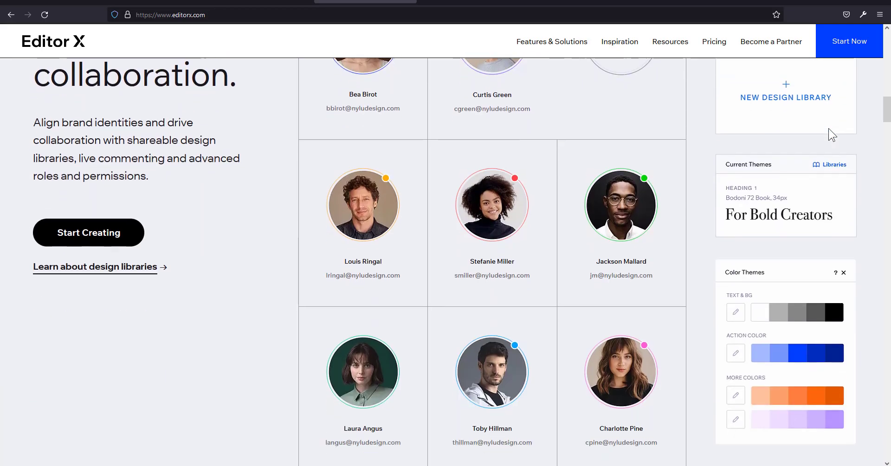
scroll(829, 129, down, 10)
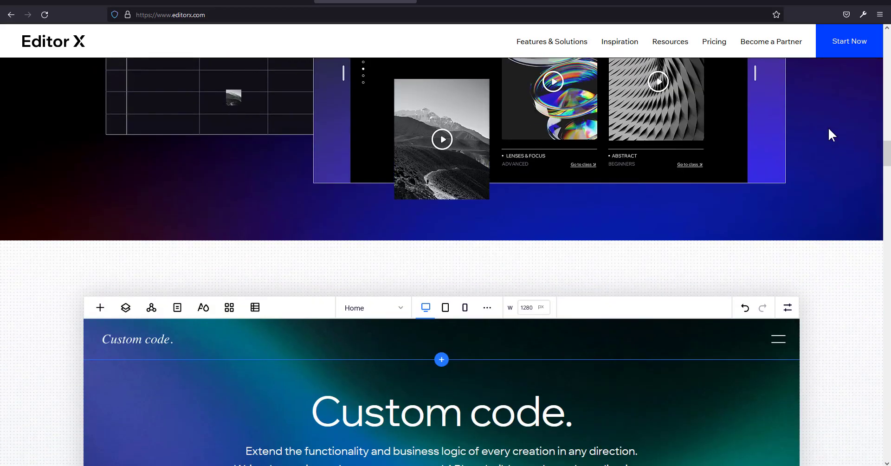
scroll(827, 128, down, 10)
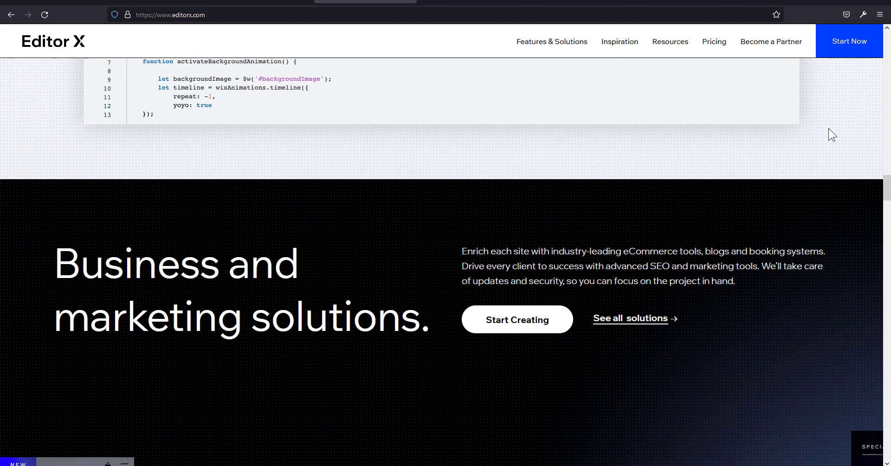
scroll(828, 127, down, 10)
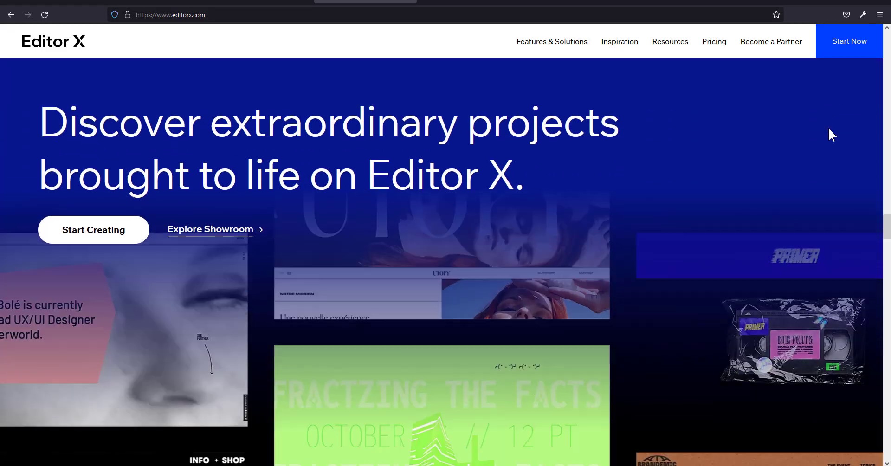
scroll(828, 127, down, 10)
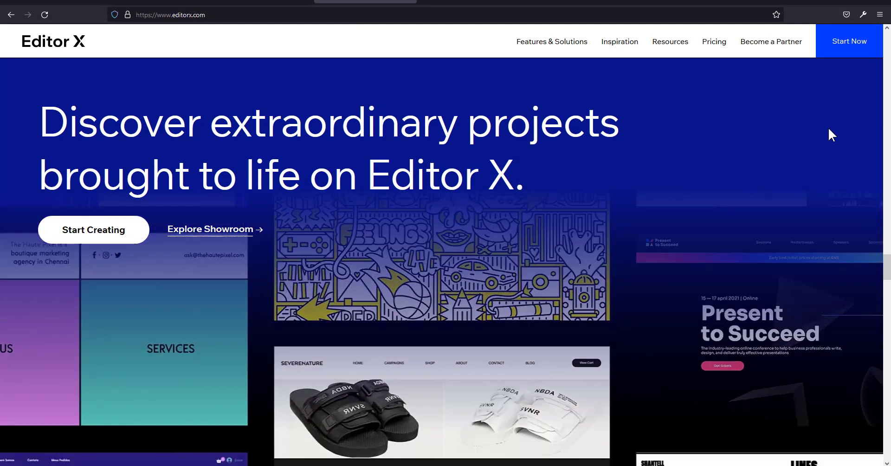
scroll(829, 129, down, 10)
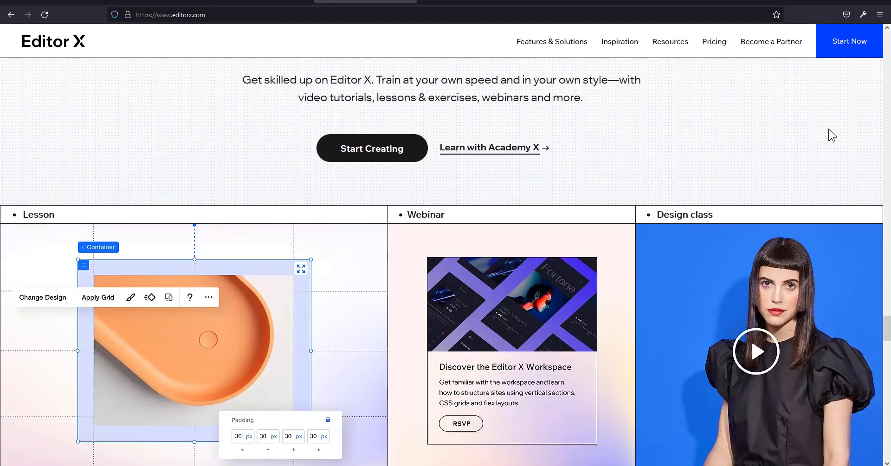
scroll(828, 129, down, 10)
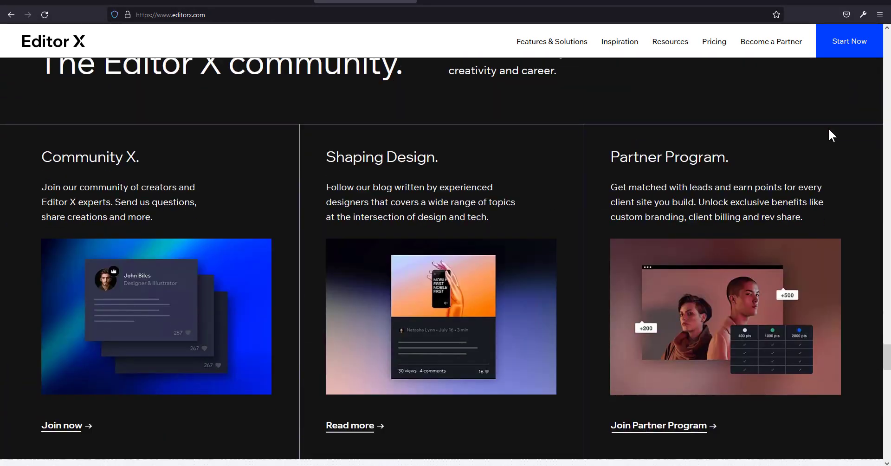
scroll(828, 128, down, 15)
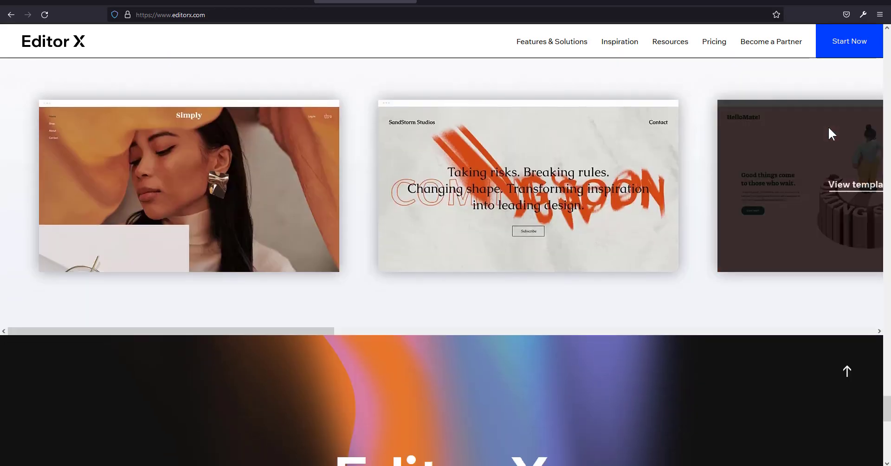
scroll(829, 129, down, 3)
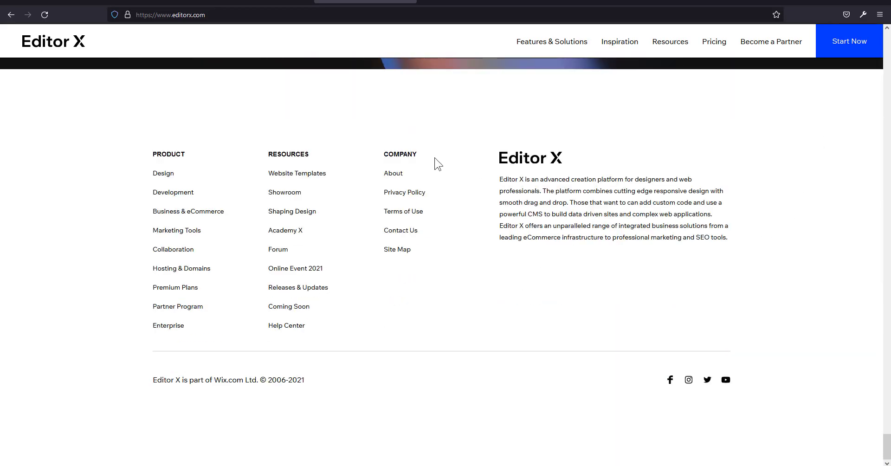
drag(886, 446, 877, 50)
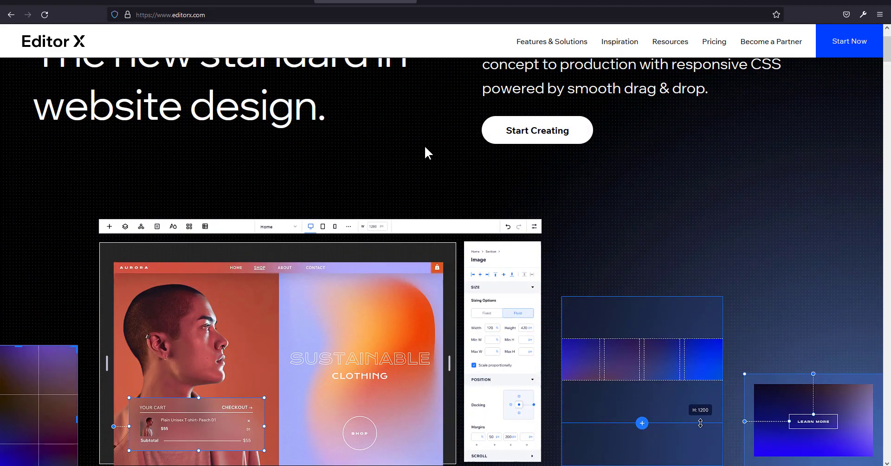
scroll(426, 148, up, 2)
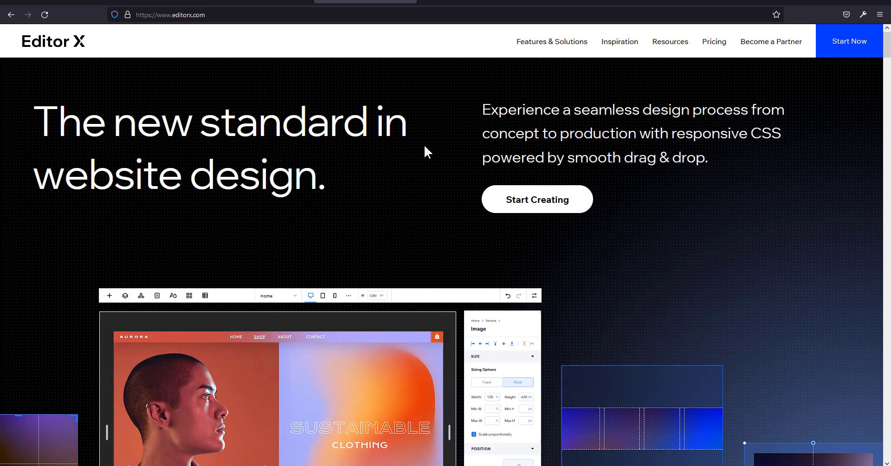